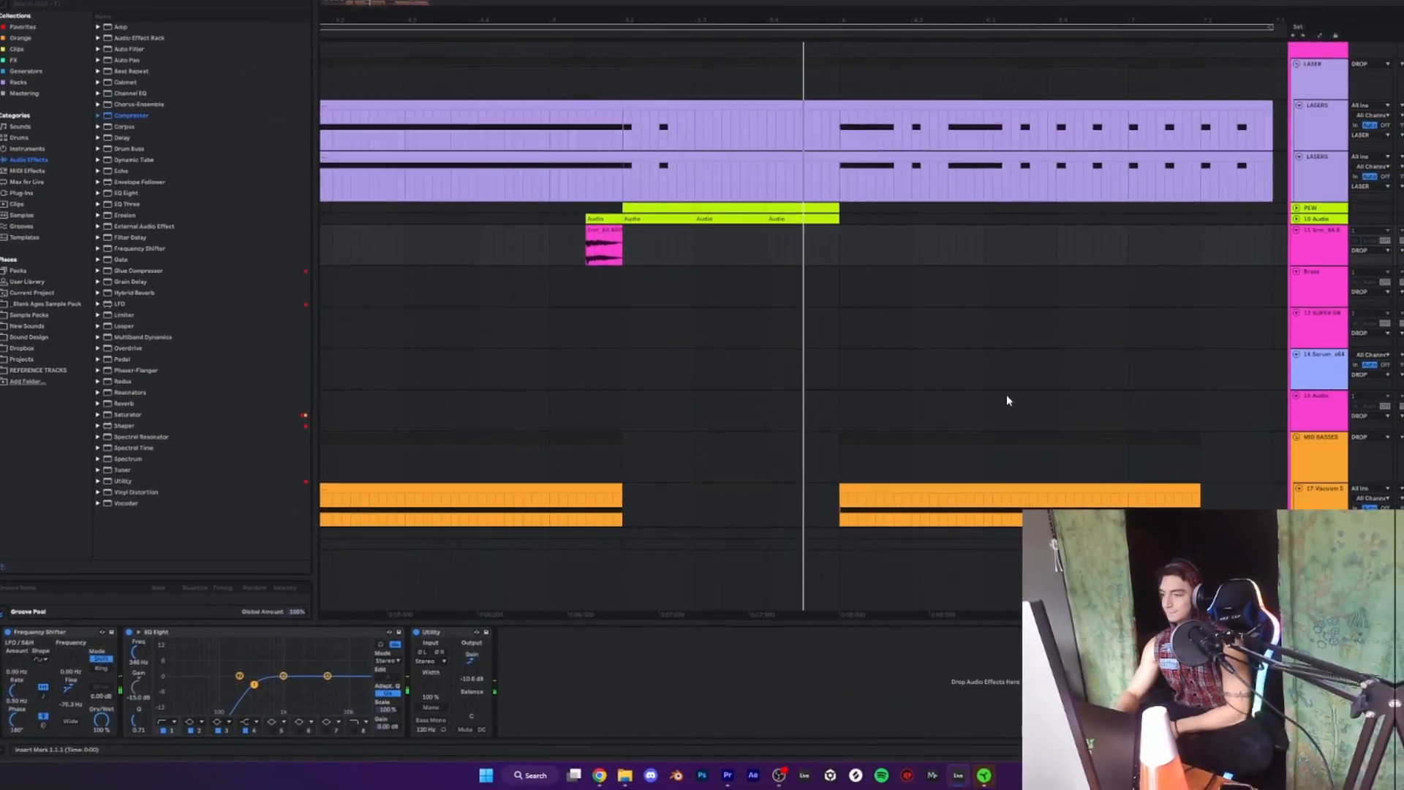
- Look over the arrangement's laser, growl, mid-bass, reference and drum tracks across the whole drop
scroll(1019, 398, "down", 2)
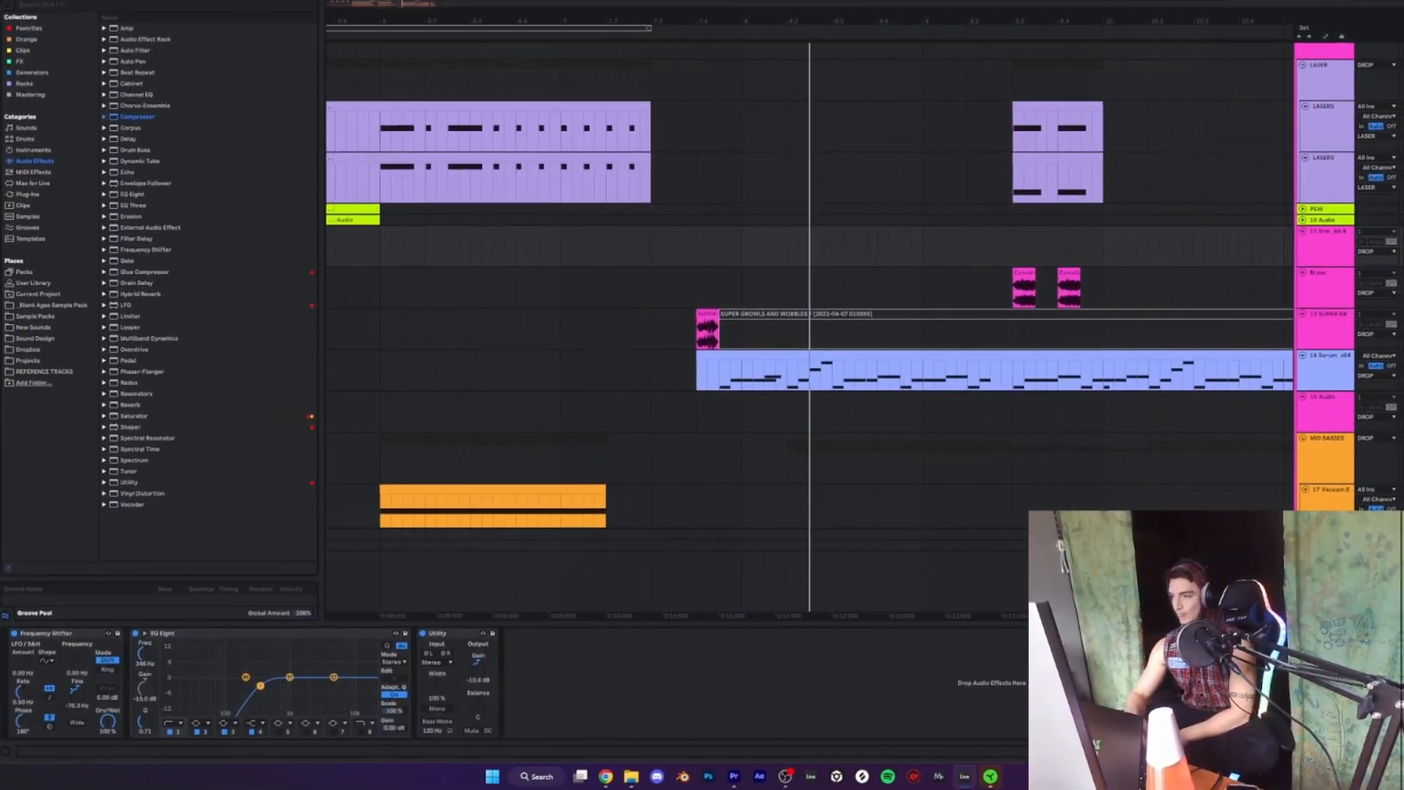
scroll(804, 329, "down", 5)
scroll(804, 329, "down", 8)
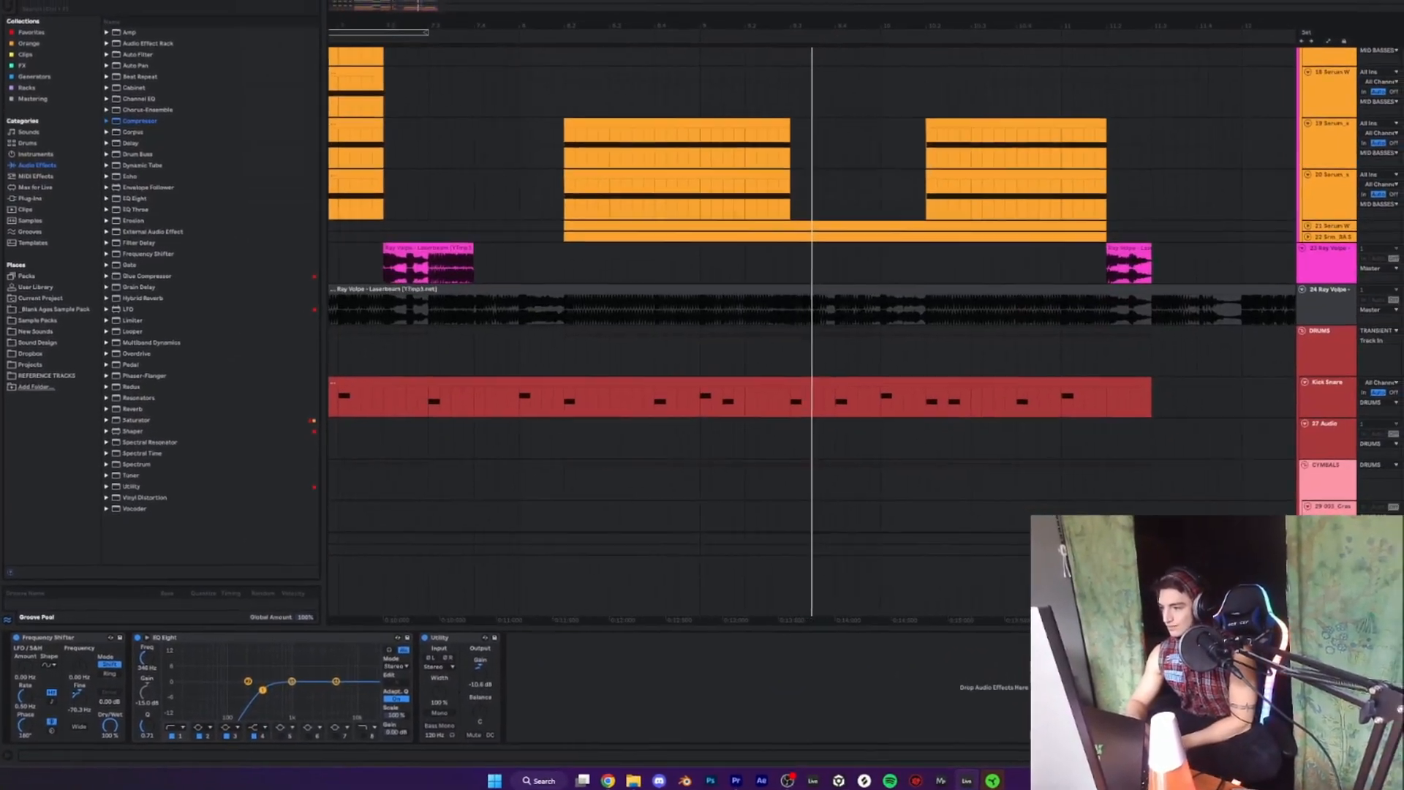
scroll(805, 329, "up", 6)
scroll(1091, 300, "up", 4)
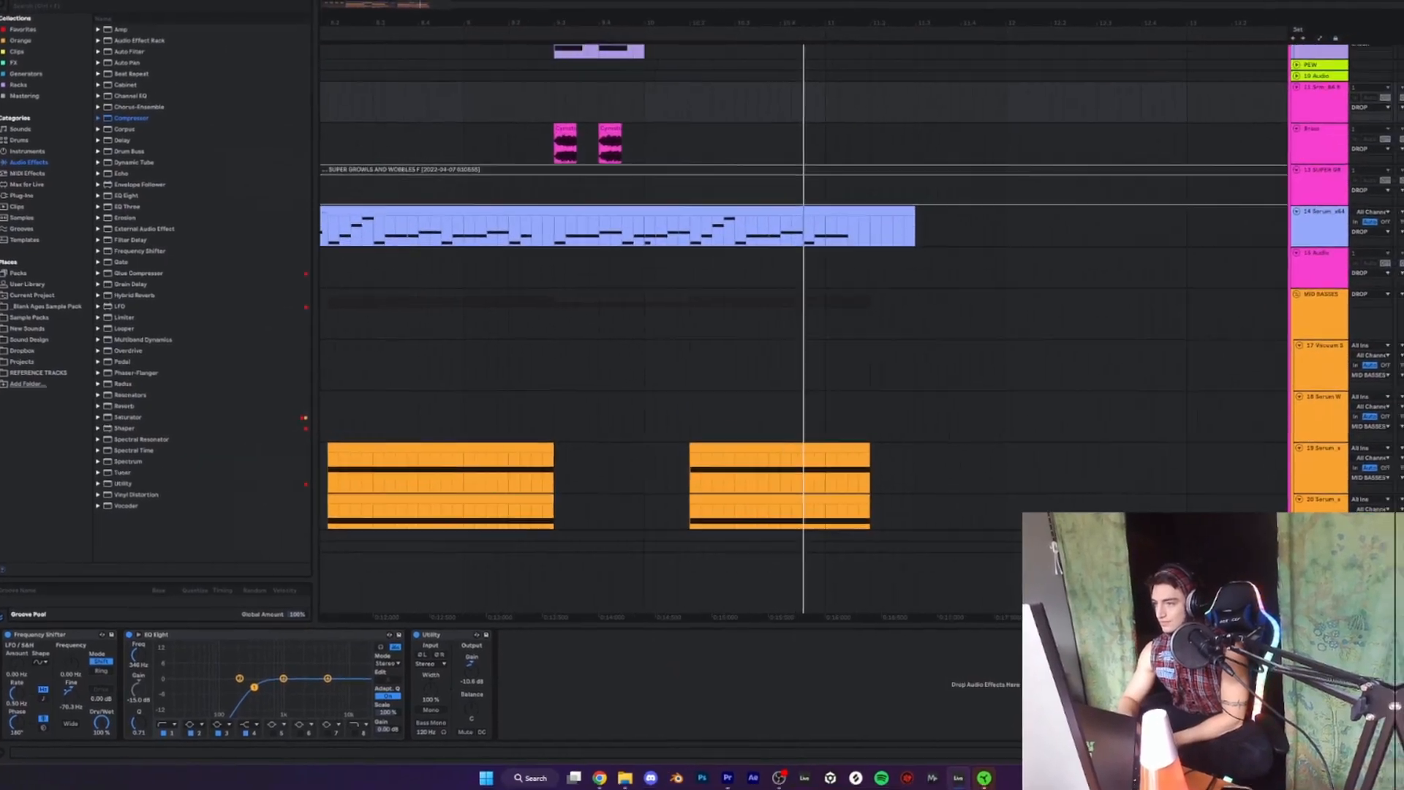
scroll(1091, 299, "down", 3)
key("minus")
key("minus")
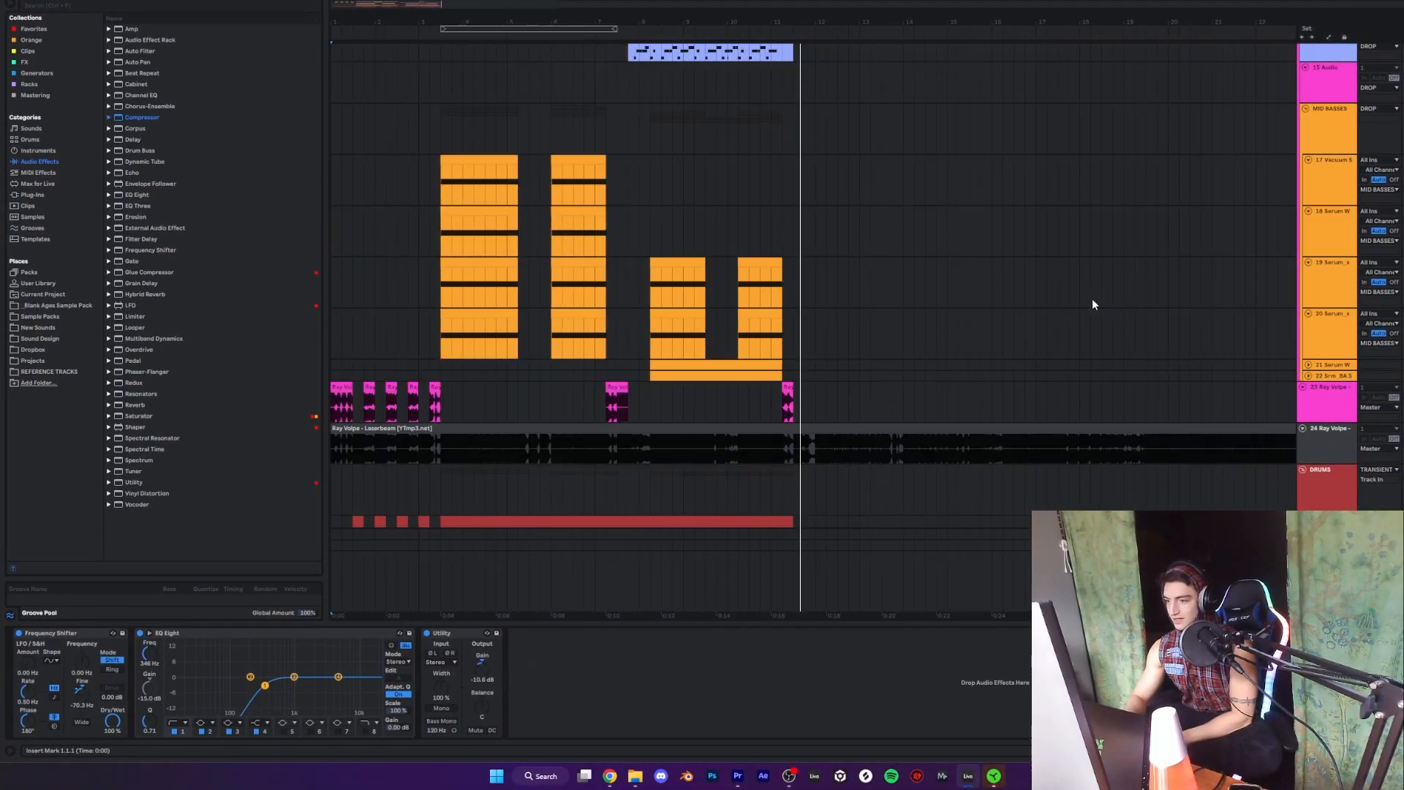
- Play the Ray Volpe - Laserbeam reference track from the start of the arrangement
left_click(398, 457)
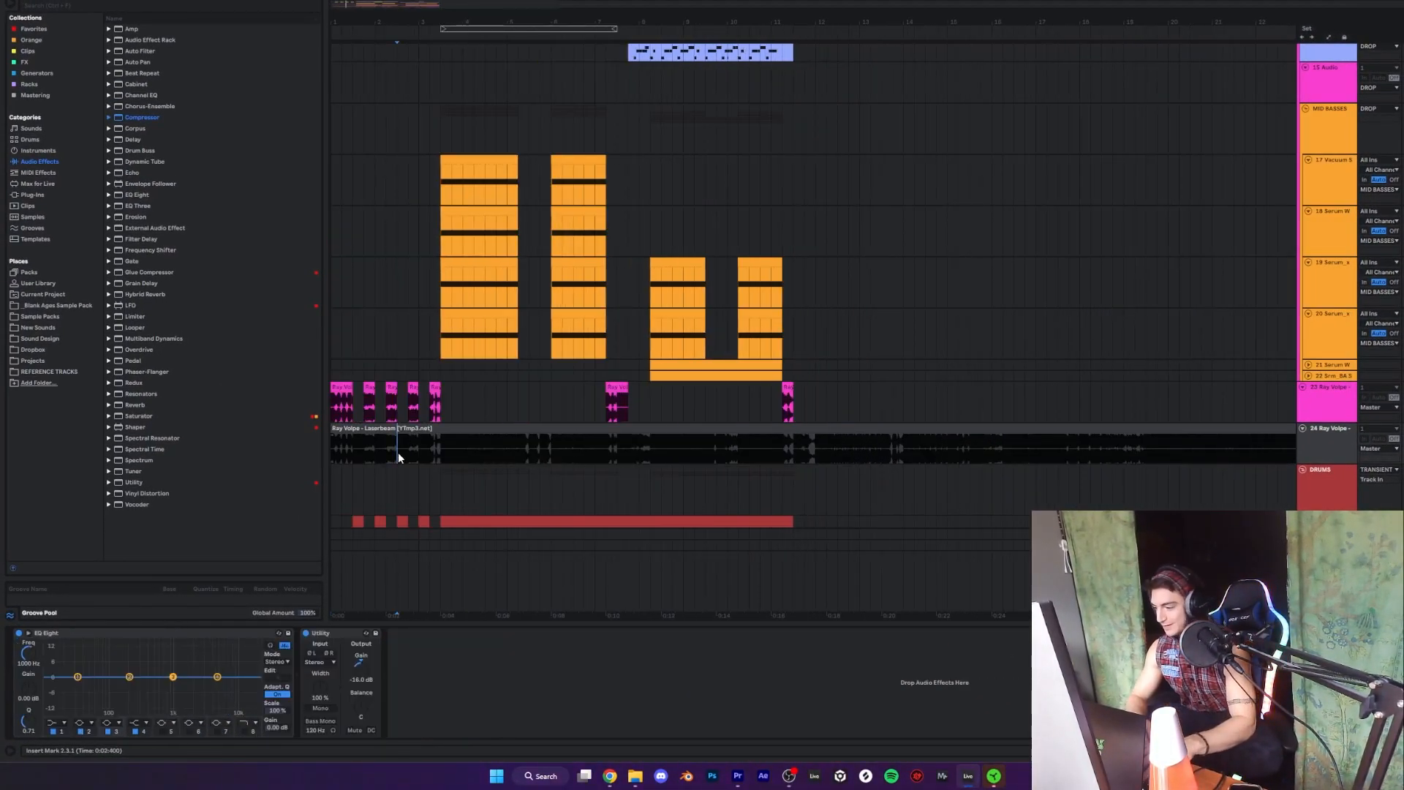
left_click(331, 444)
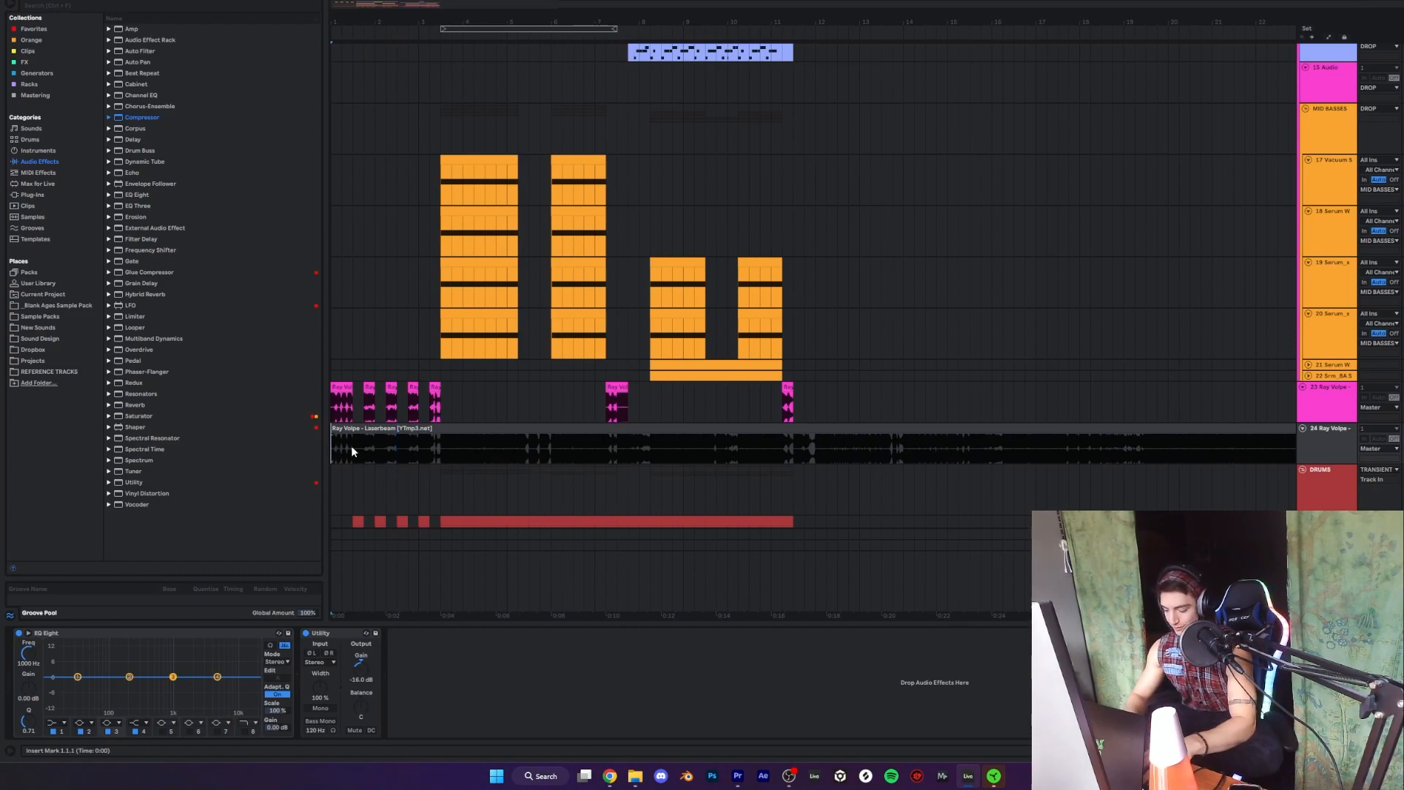
key("plus")
key("plus")
key("space")
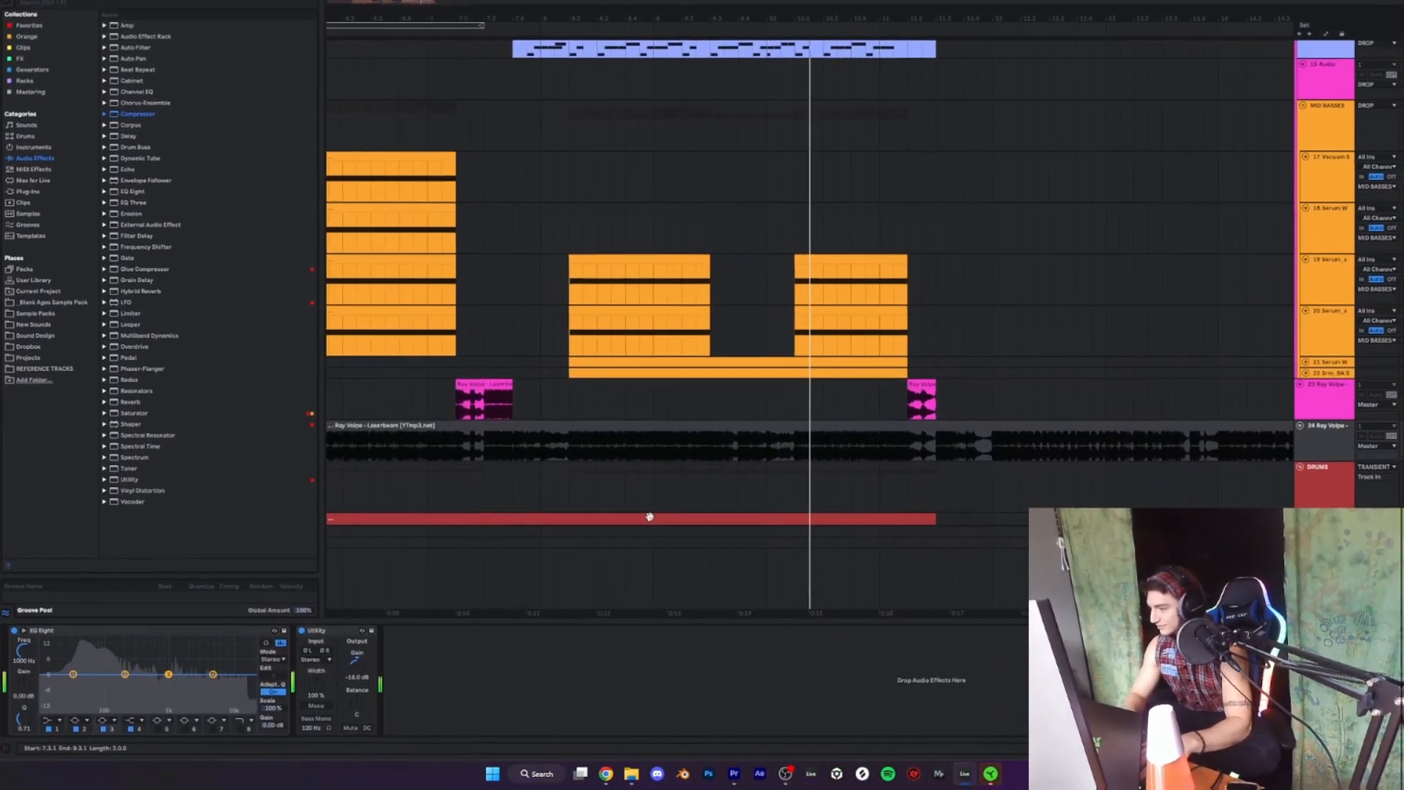
scroll(659, 520, "down", 5)
key("space")
- Examine the Serum bass and Lasers tracks with their device chains, continuing down to the drum group
left_click(331, 333)
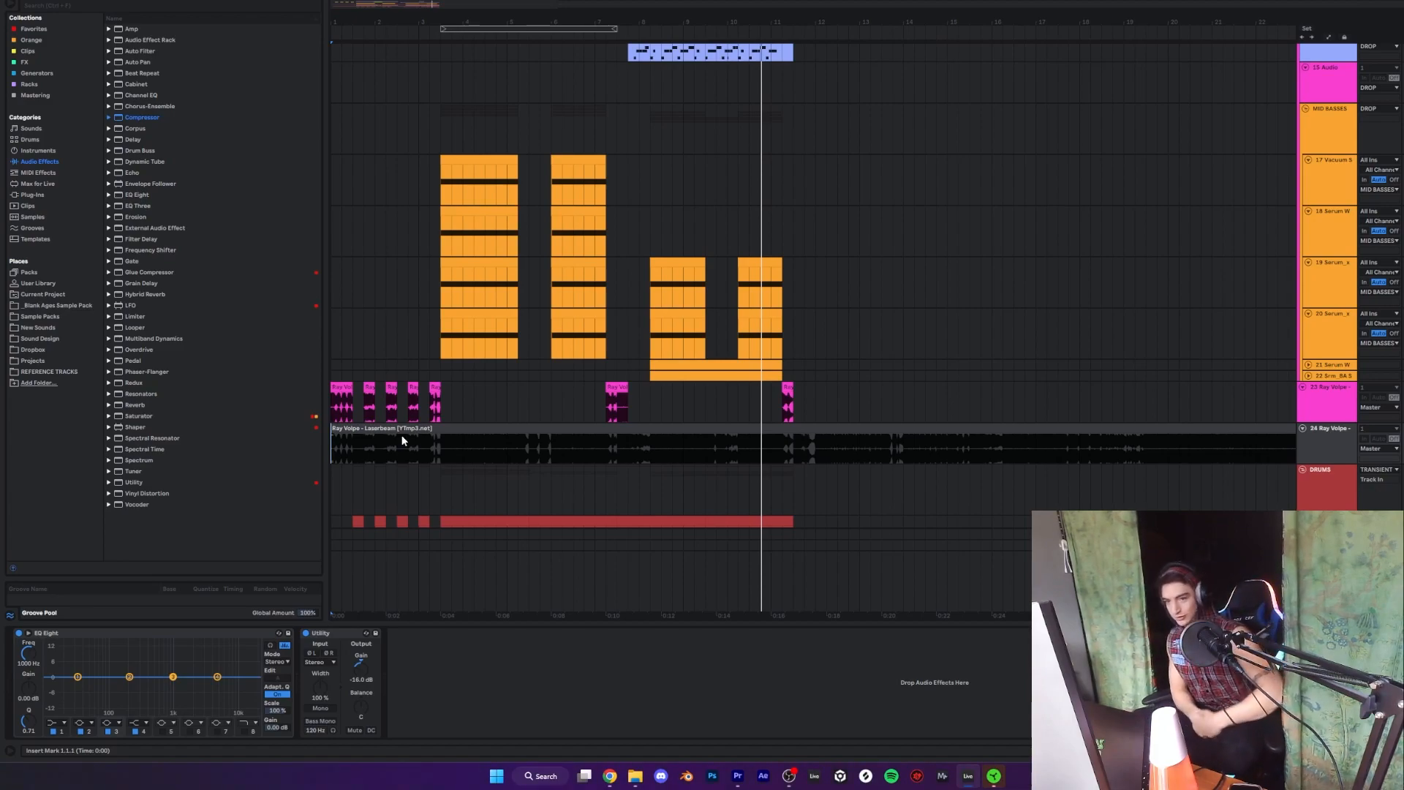
left_click(330, 284)
scroll(343, 288, "up", 5)
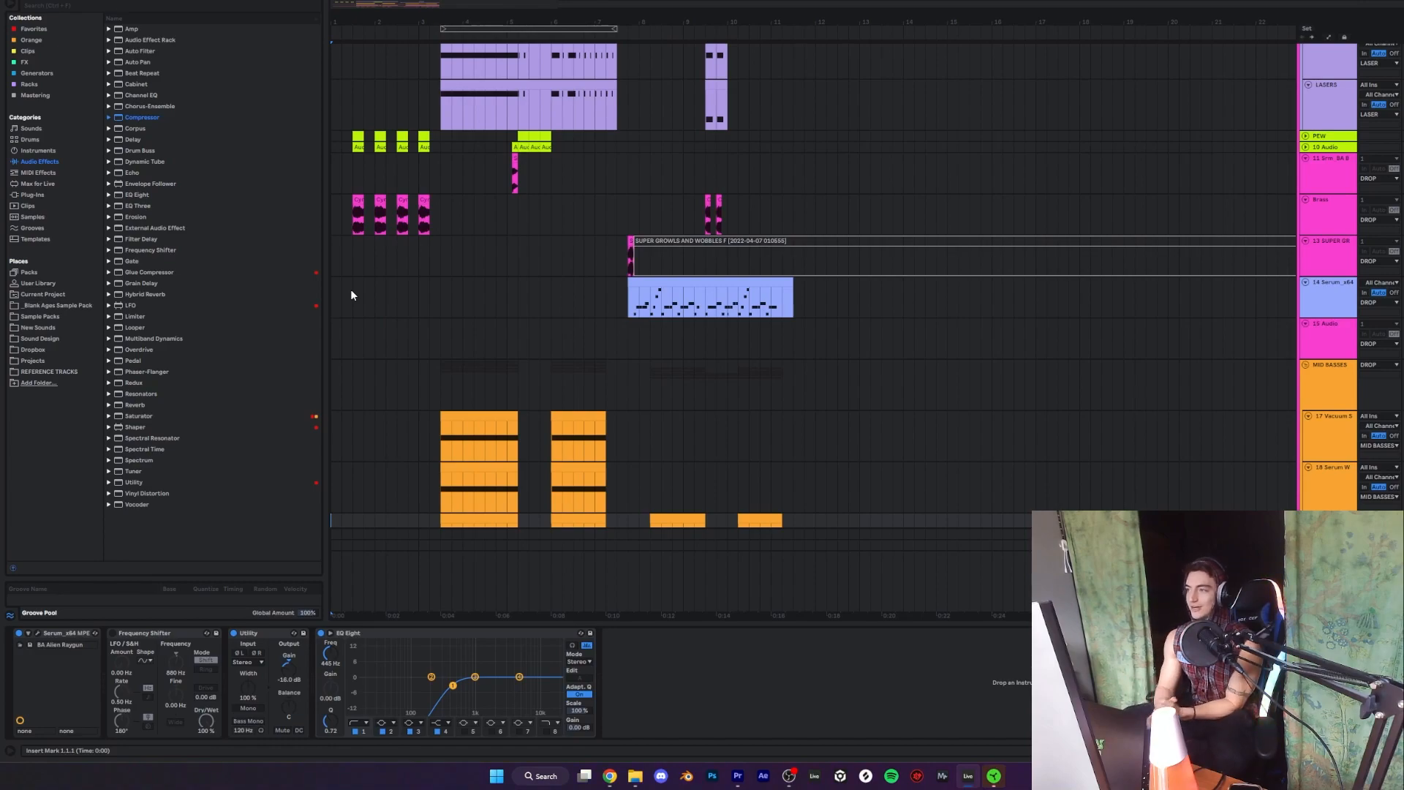
scroll(351, 294, "up", 5)
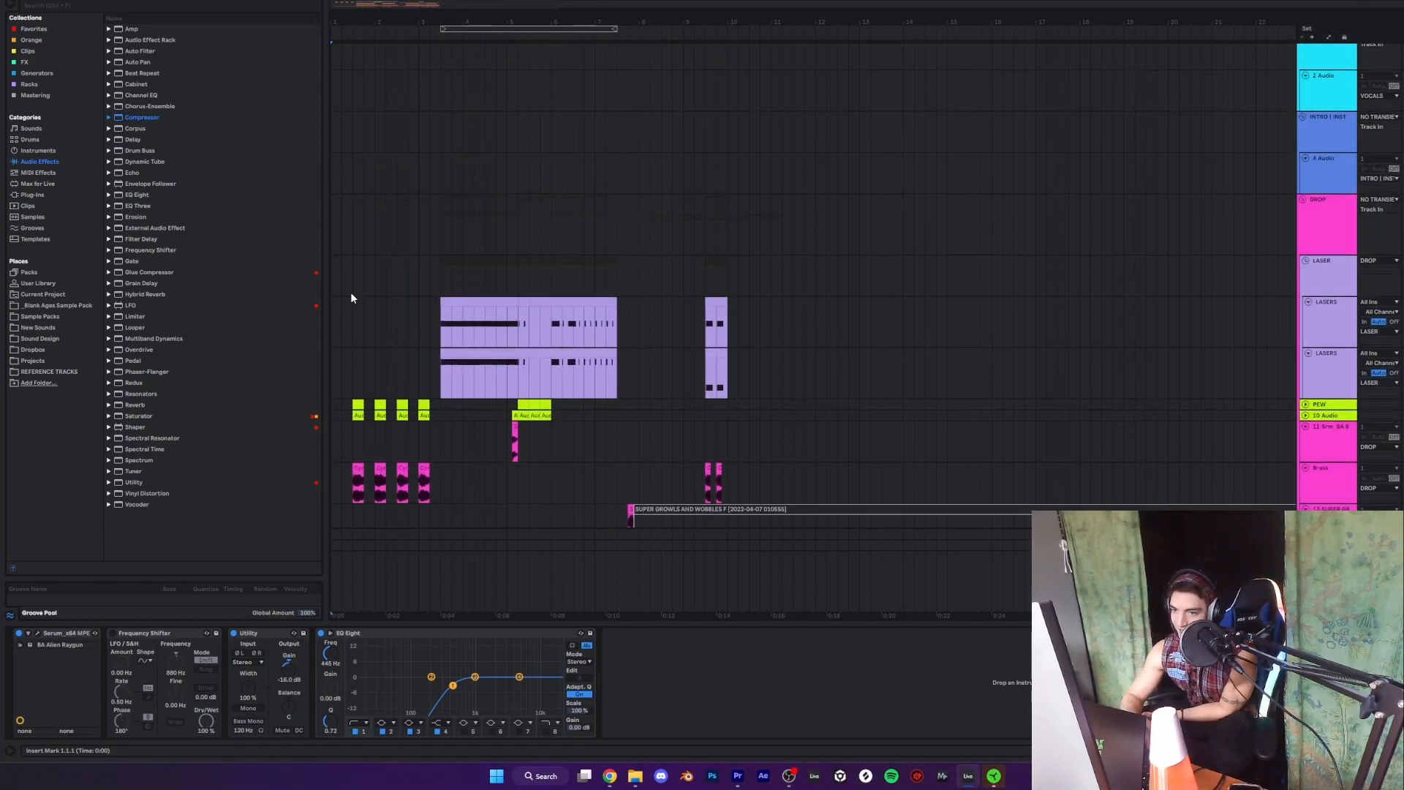
left_click(333, 330)
scroll(333, 330, "down", 4)
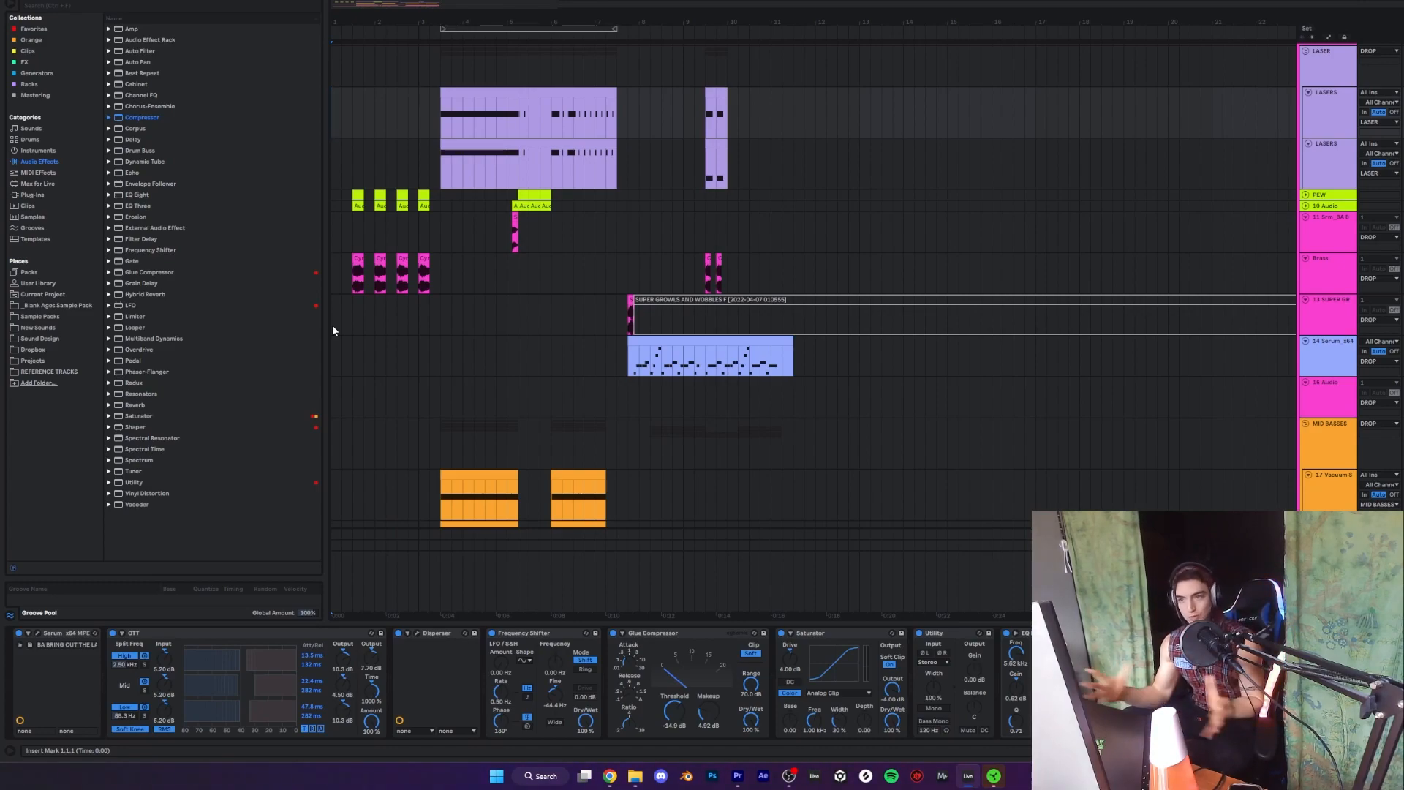
scroll(332, 324, "down", 10)
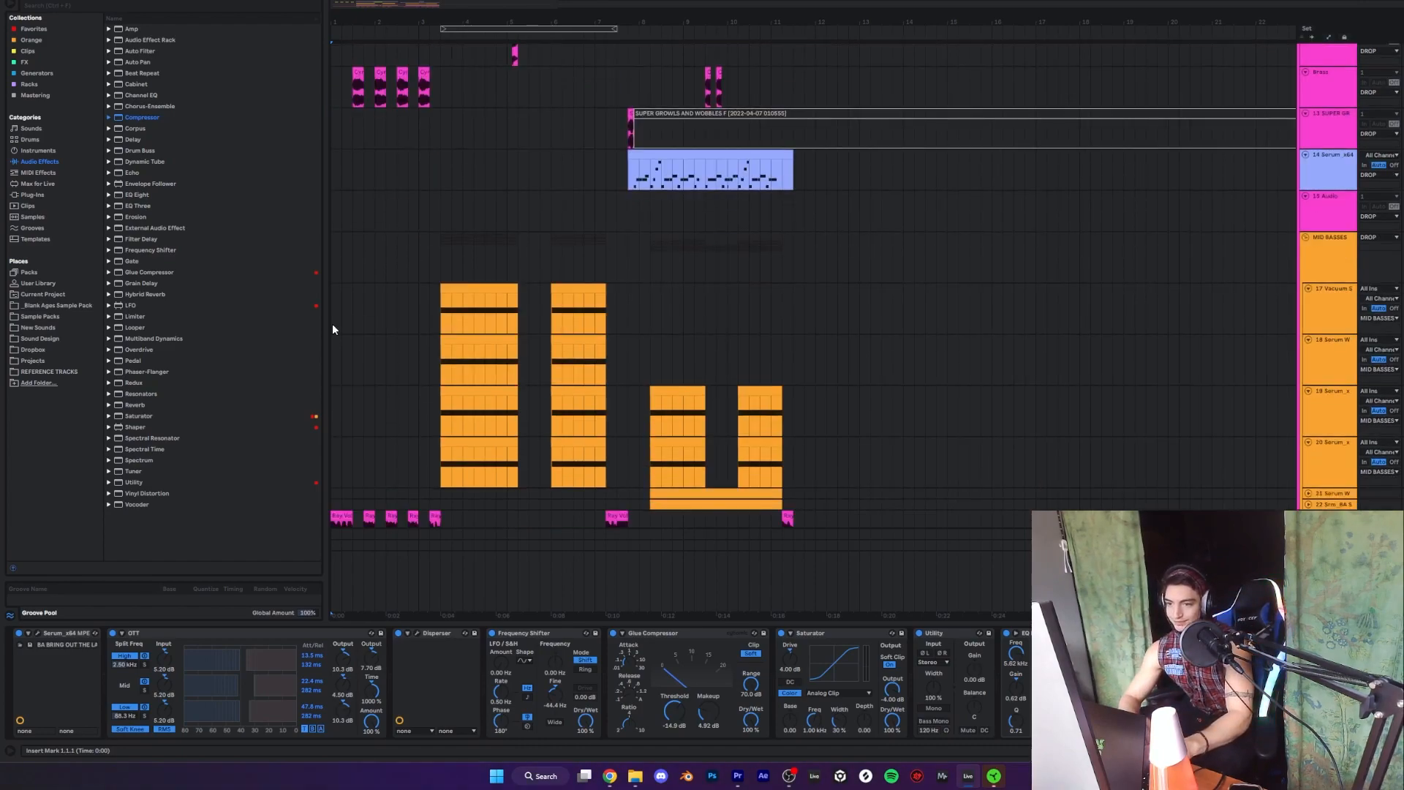
scroll(333, 324, "down", 2)
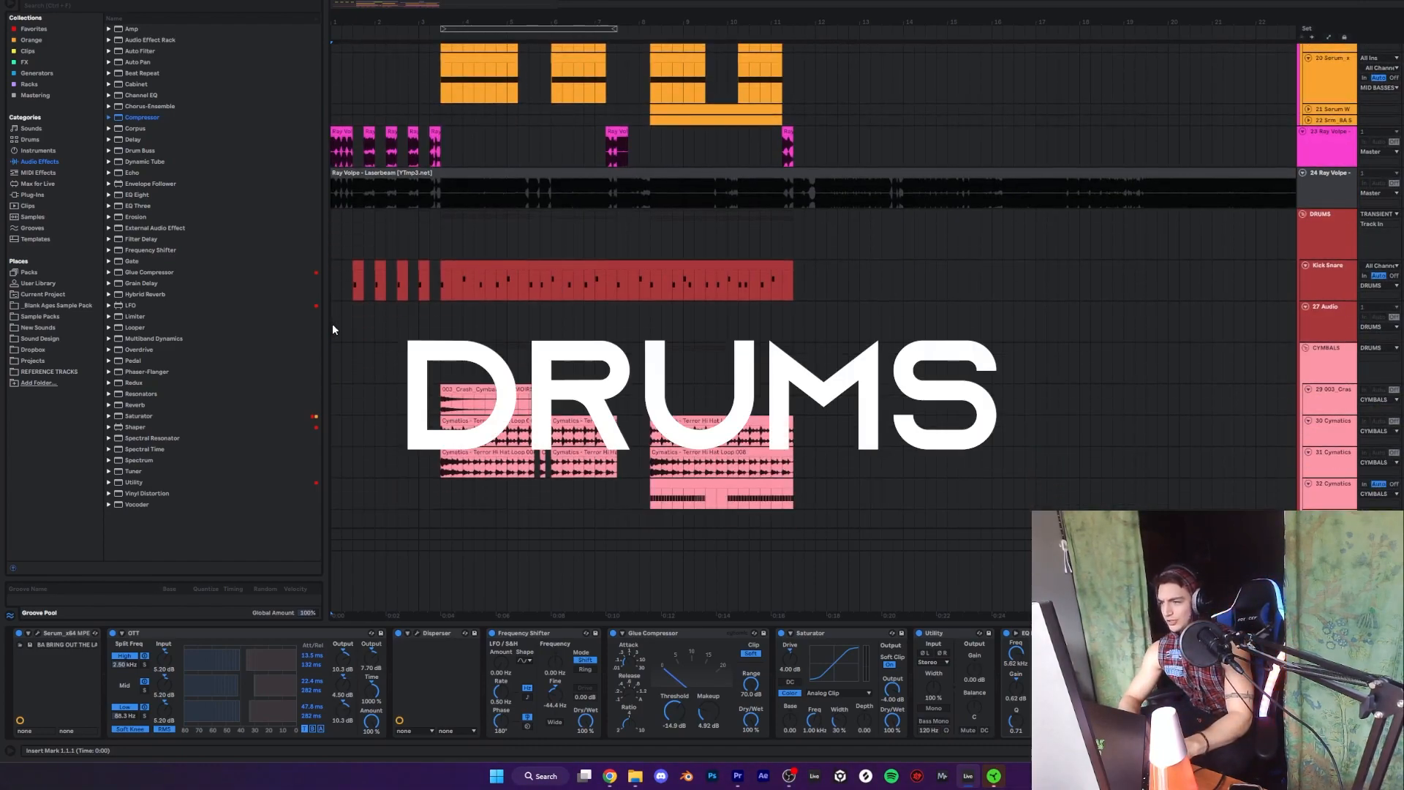
- Play the reference track from 3.3.1 and play the drum group from the same position to compare them
left_click(340, 221)
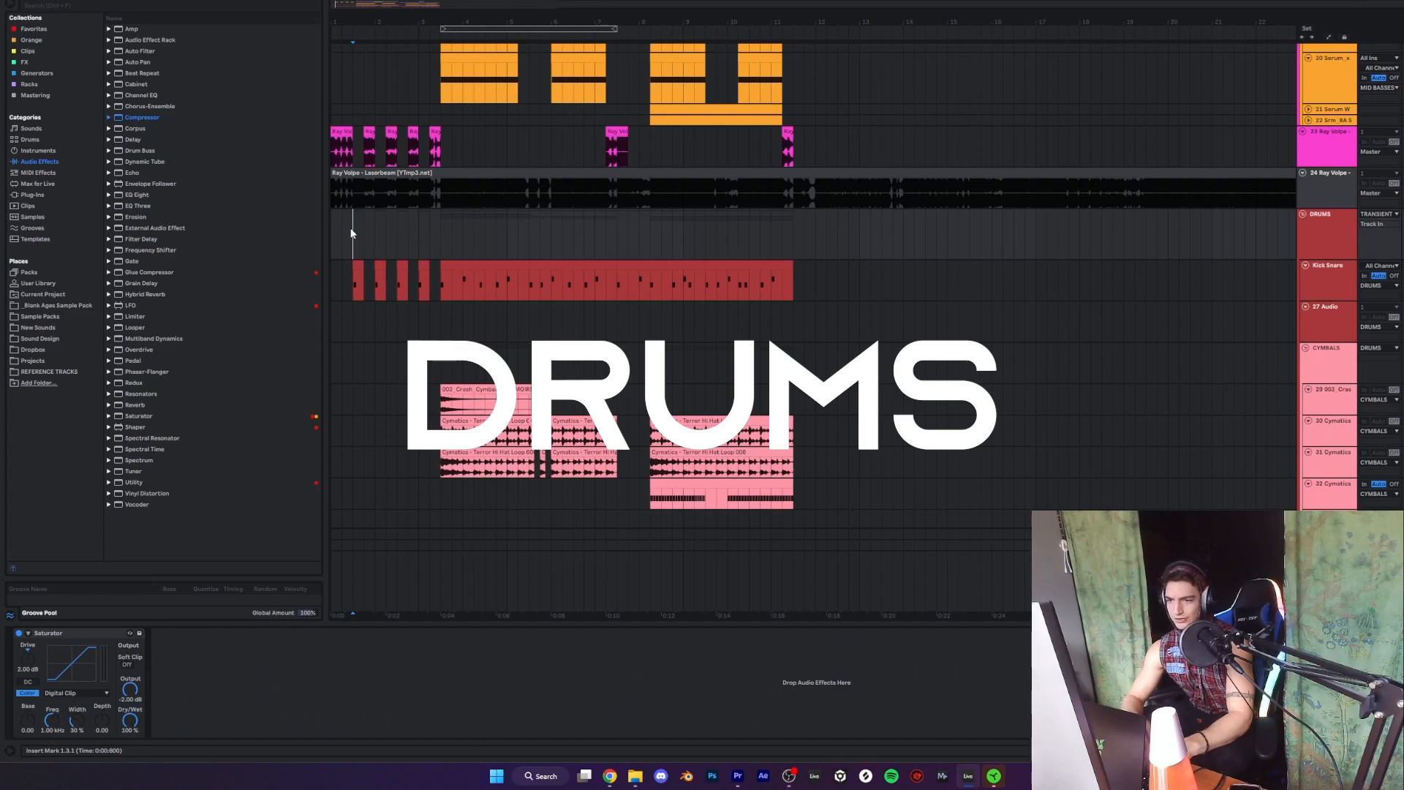
left_click(441, 199)
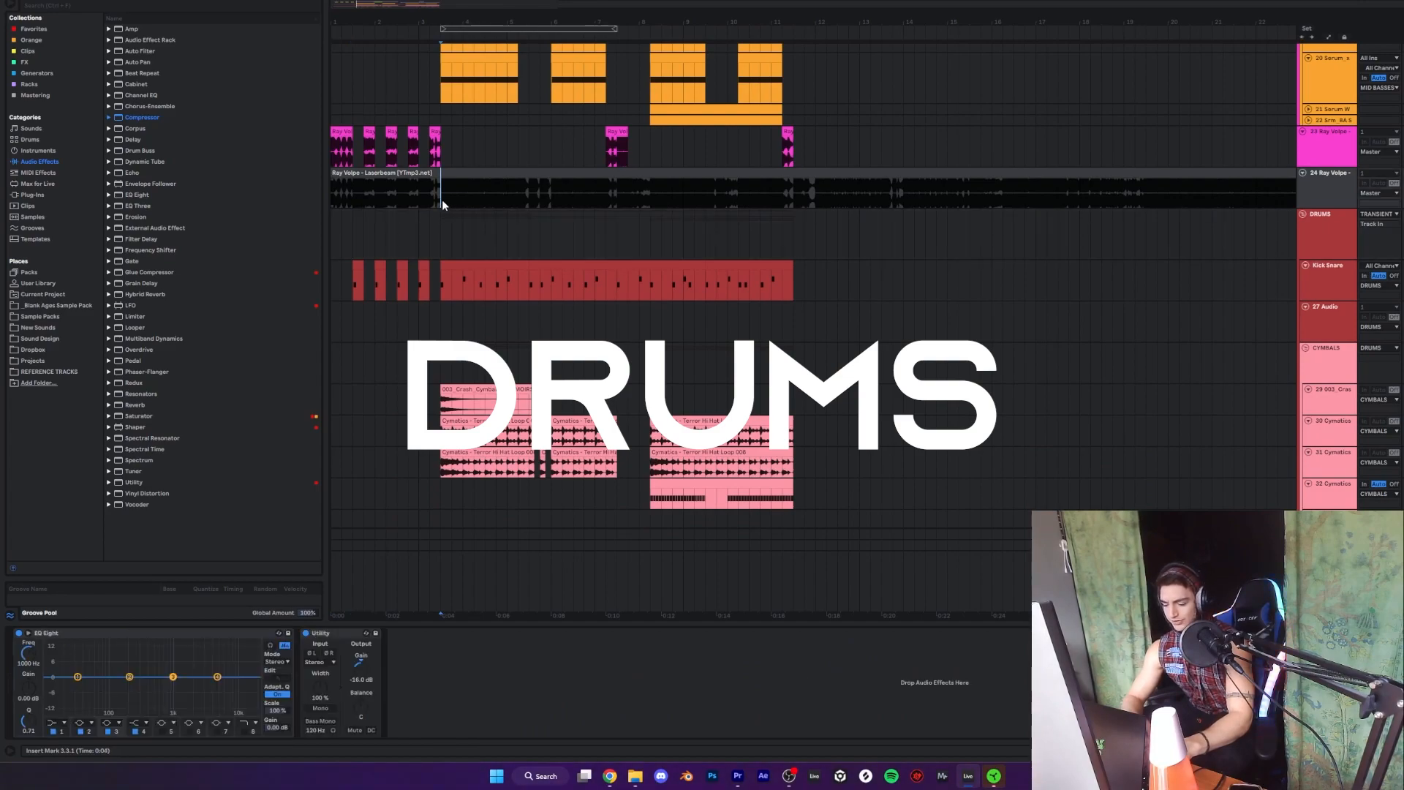
key("space")
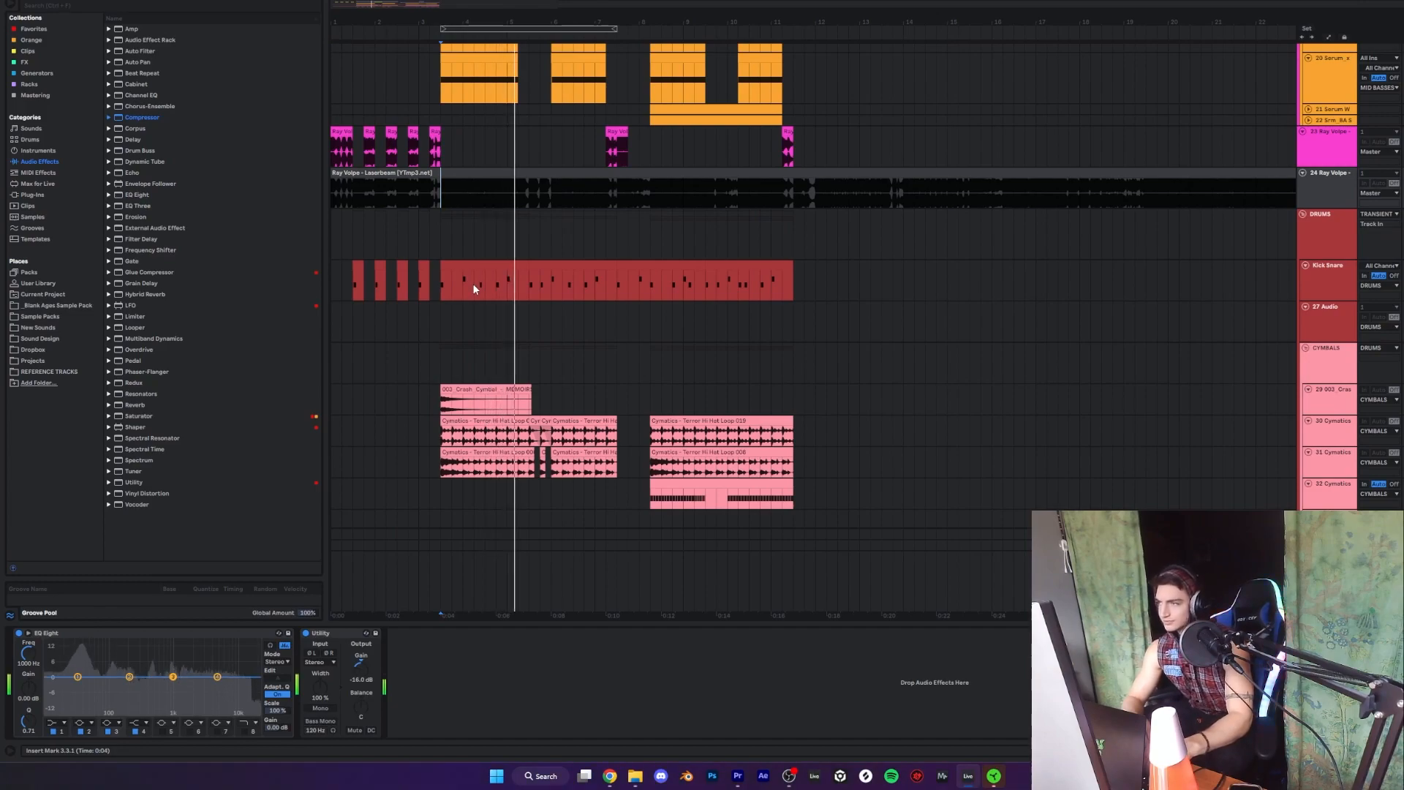
key("space")
left_click(442, 241)
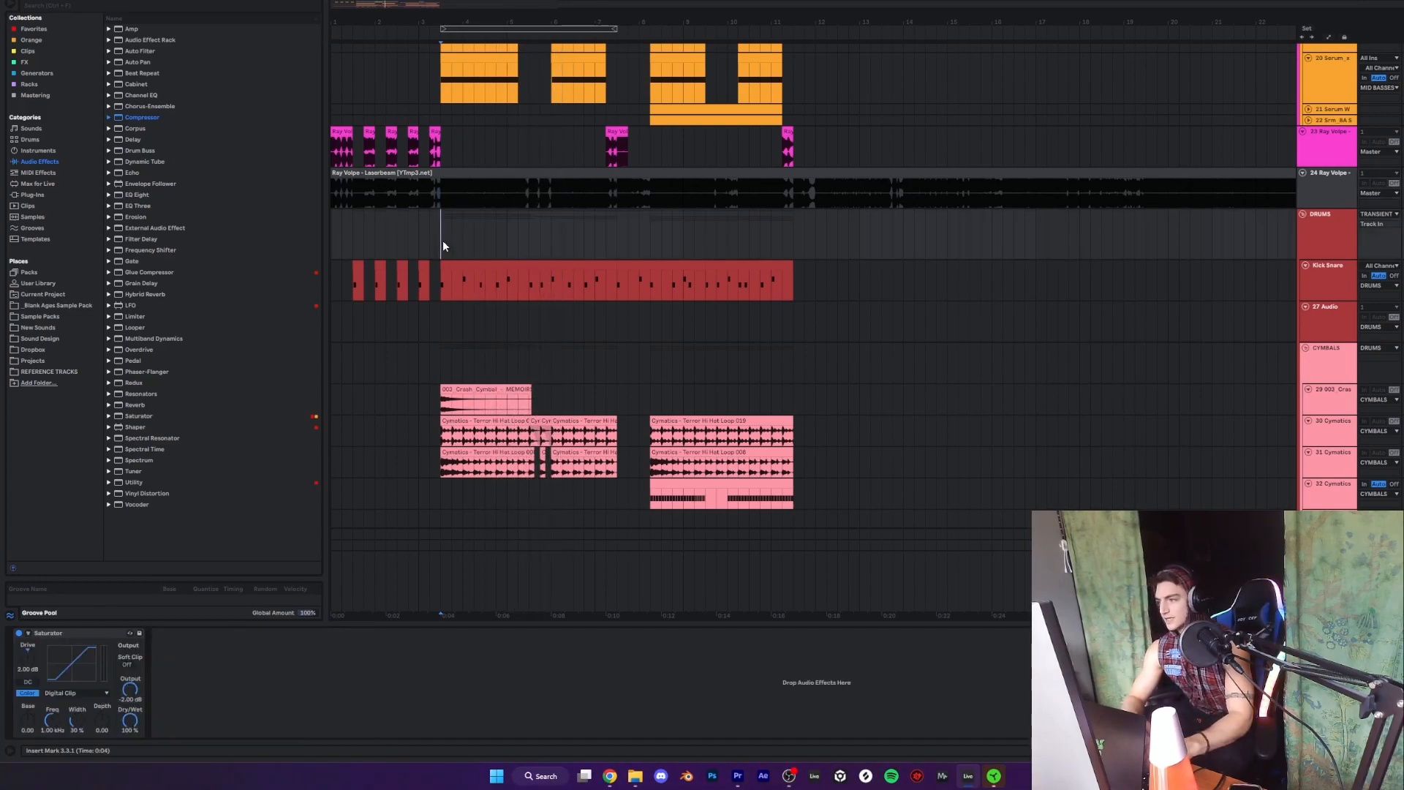
key("space")
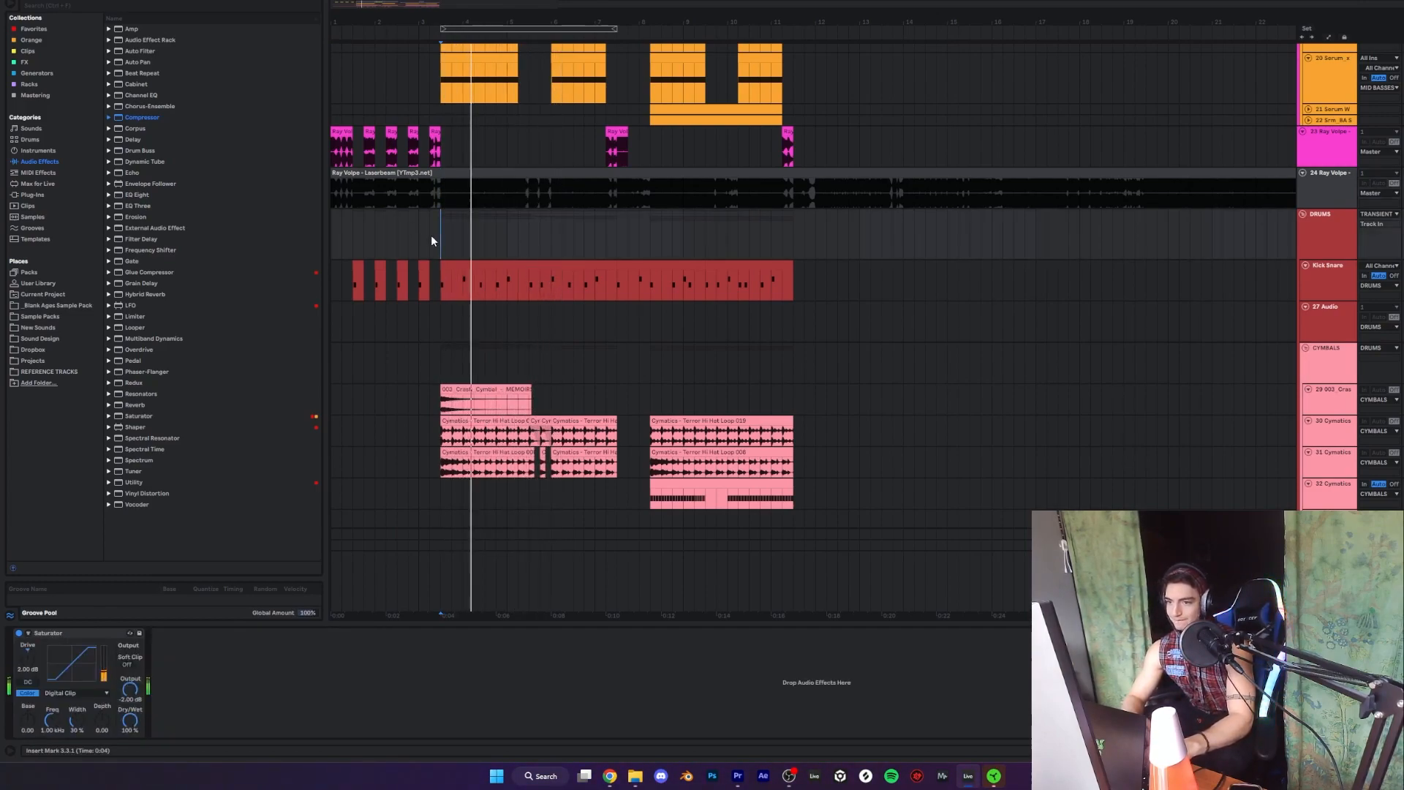
- Select the drop from 3.3.1 to about bar 7 on the DRUMS group and loop that range
mouse_move(440, 238)
left_mouse_down()
mouse_move(612, 239)
mouse_move(593, 236)
left_mouse_up()
key("ctrl+l")
scroll(594, 236, "down", 2)
- Open the Kick Snare track's Drum Rack and compare its Kick and Snare pads
left_click(581, 231)
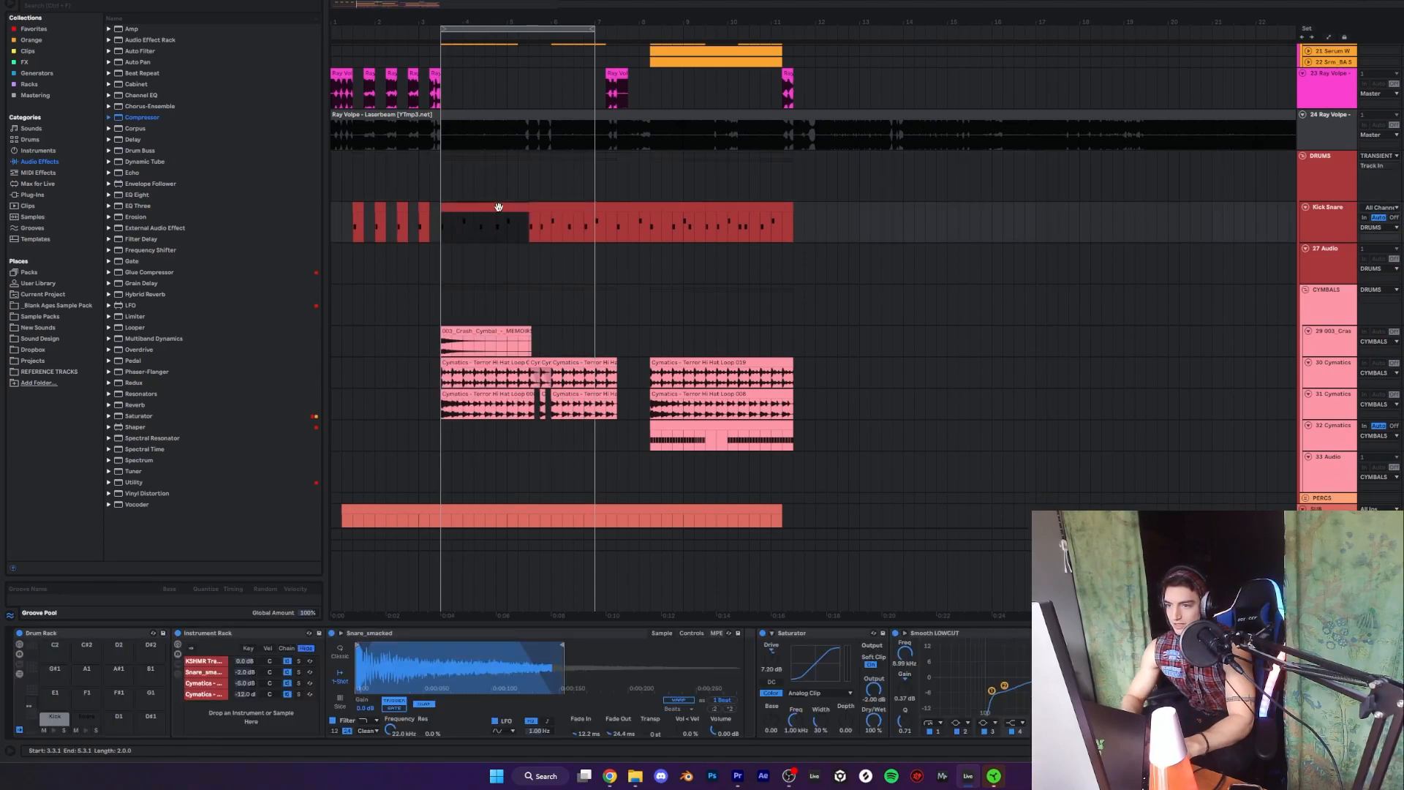
left_click(51, 723)
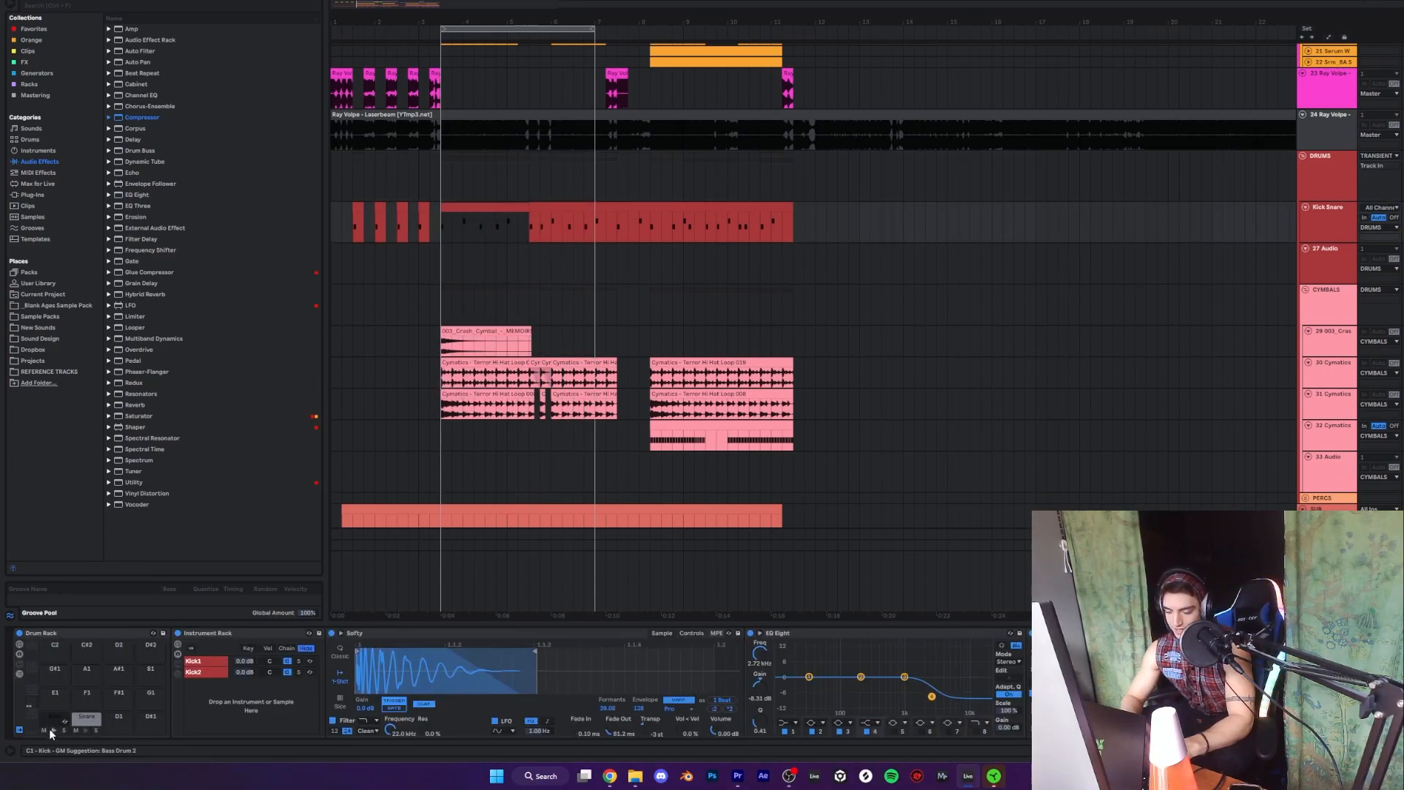
left_click(81, 717)
left_click(51, 718)
left_click(77, 718)
left_click(51, 718)
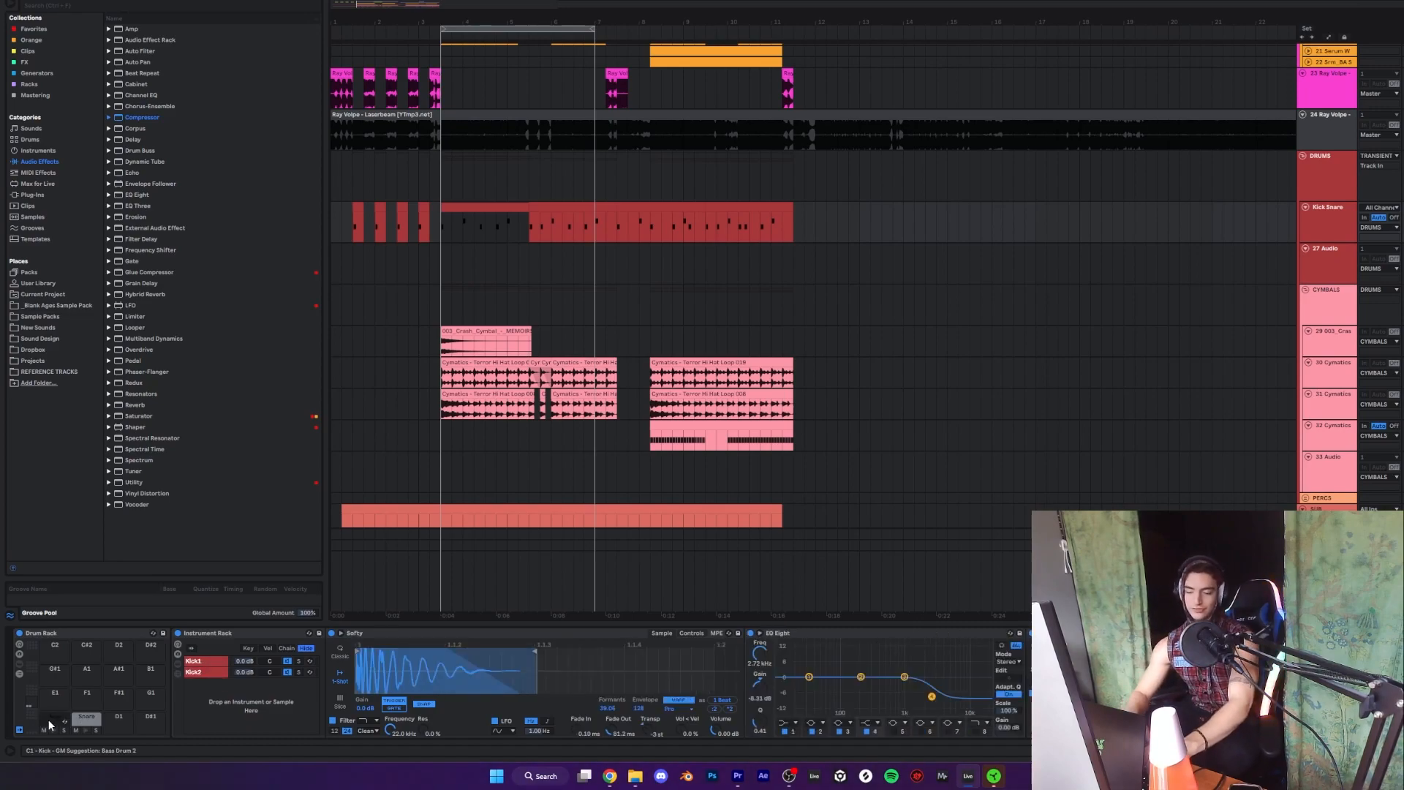
- Compare the Kick1 and Kick2 layers in the kick's Instrument Rack, soloing and unsoloing Kick1
left_click(193, 662, "ctrl")
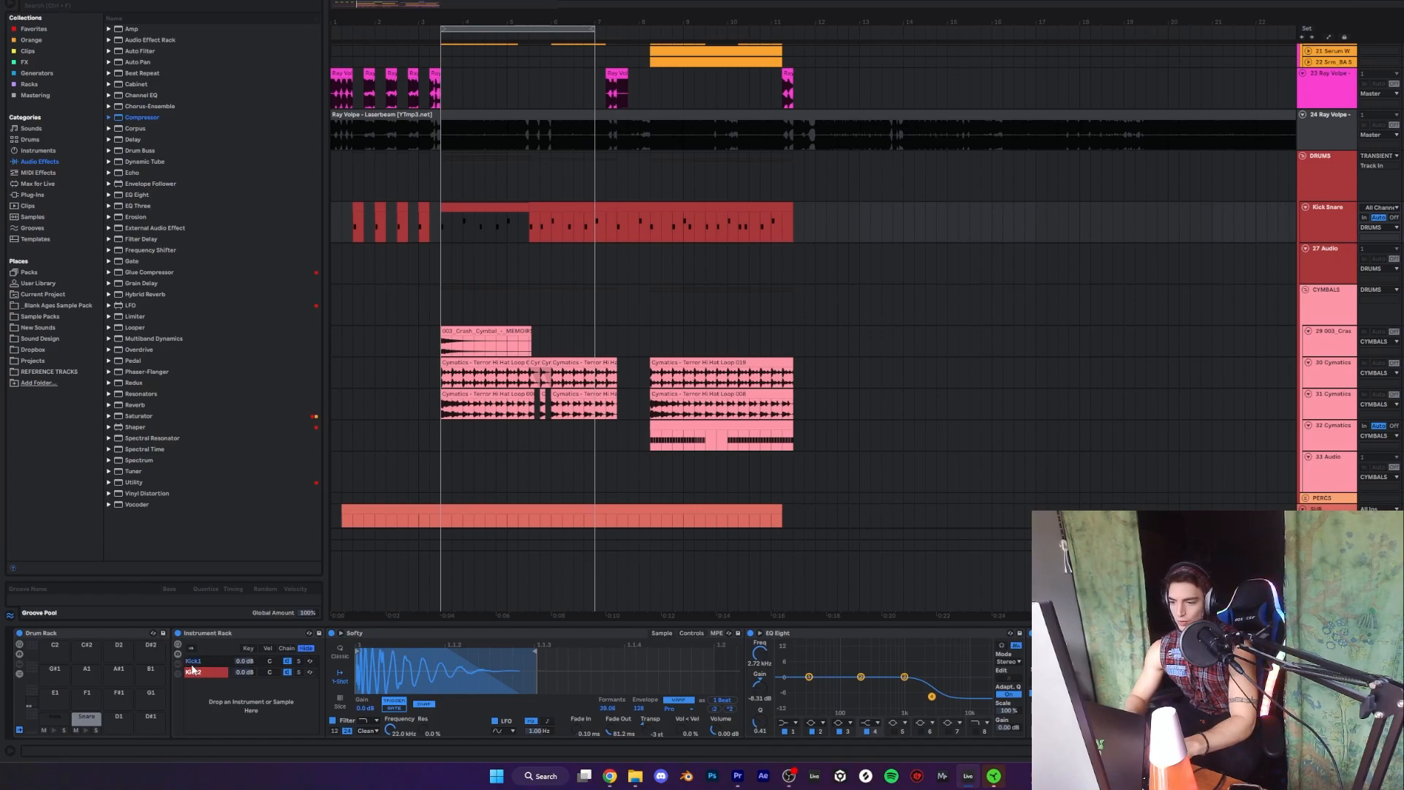
left_click(196, 661)
left_click(196, 671)
left_click(198, 662)
left_click(196, 671)
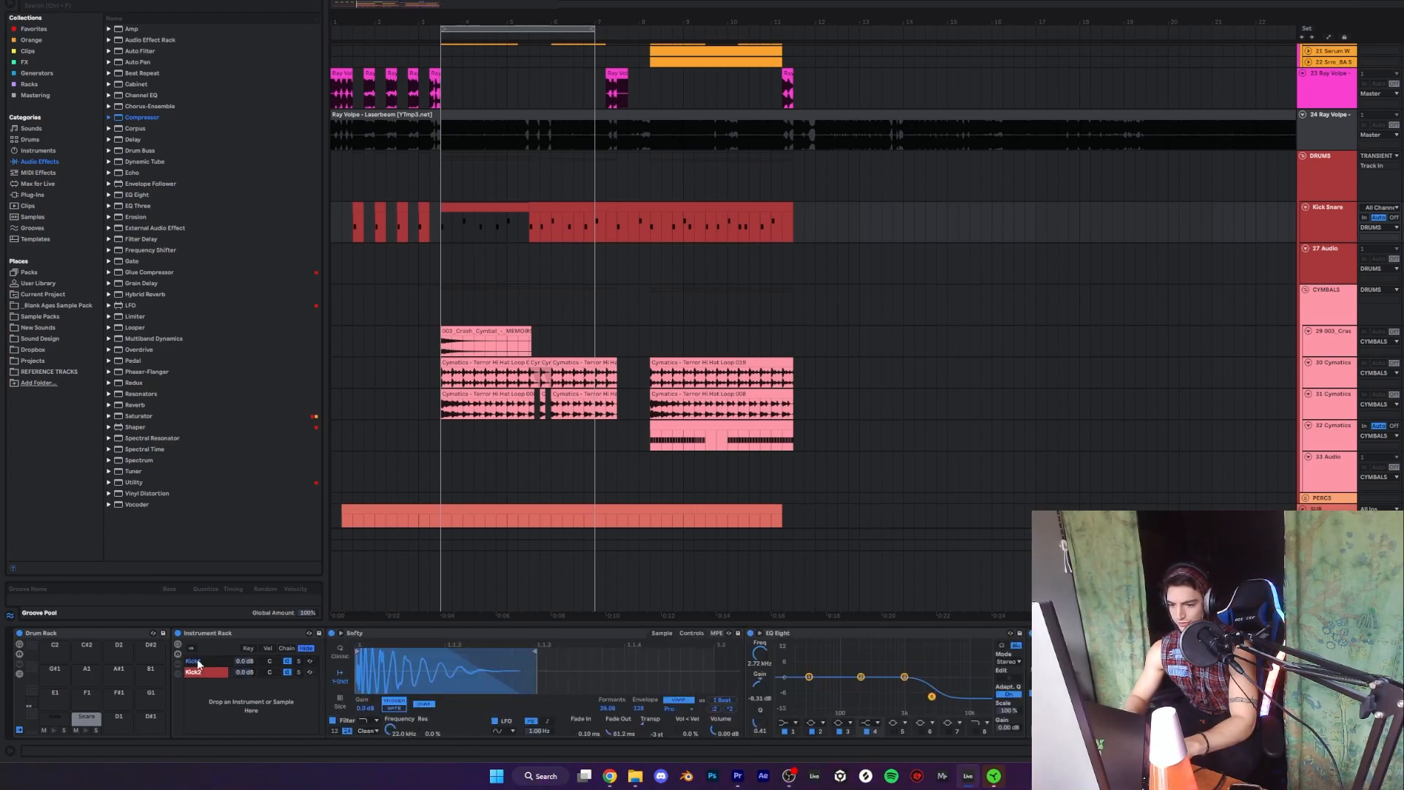
key("space")
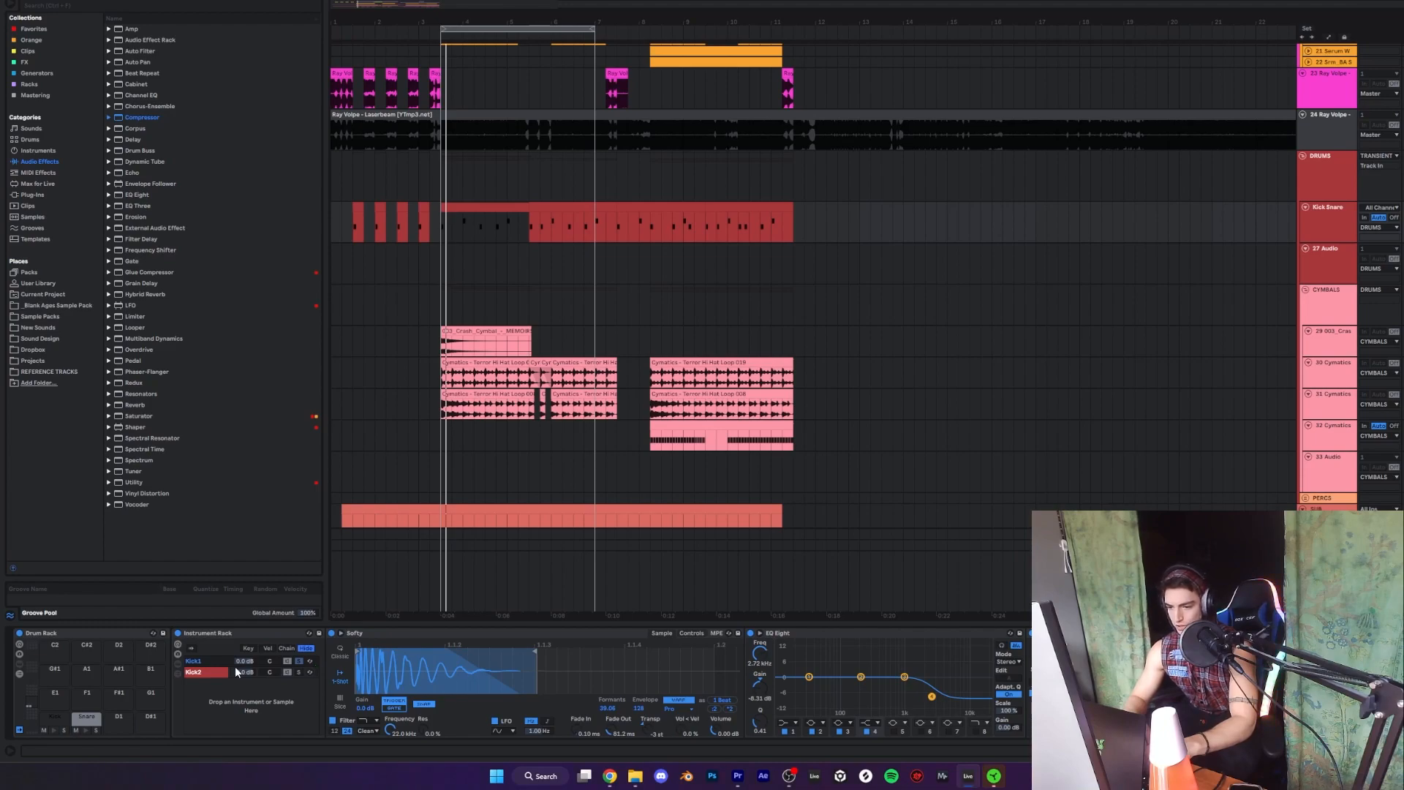
left_click(299, 661)
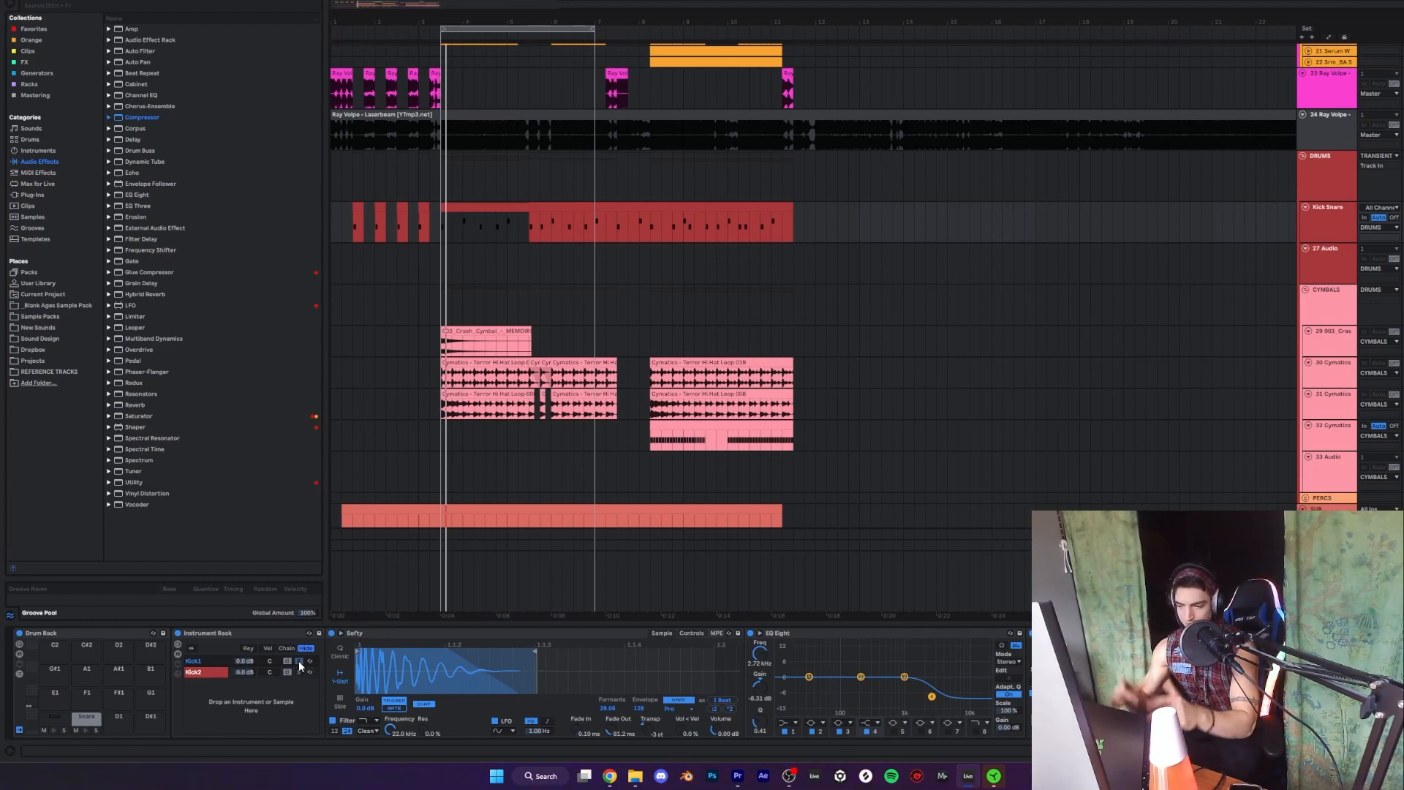
left_click(299, 661)
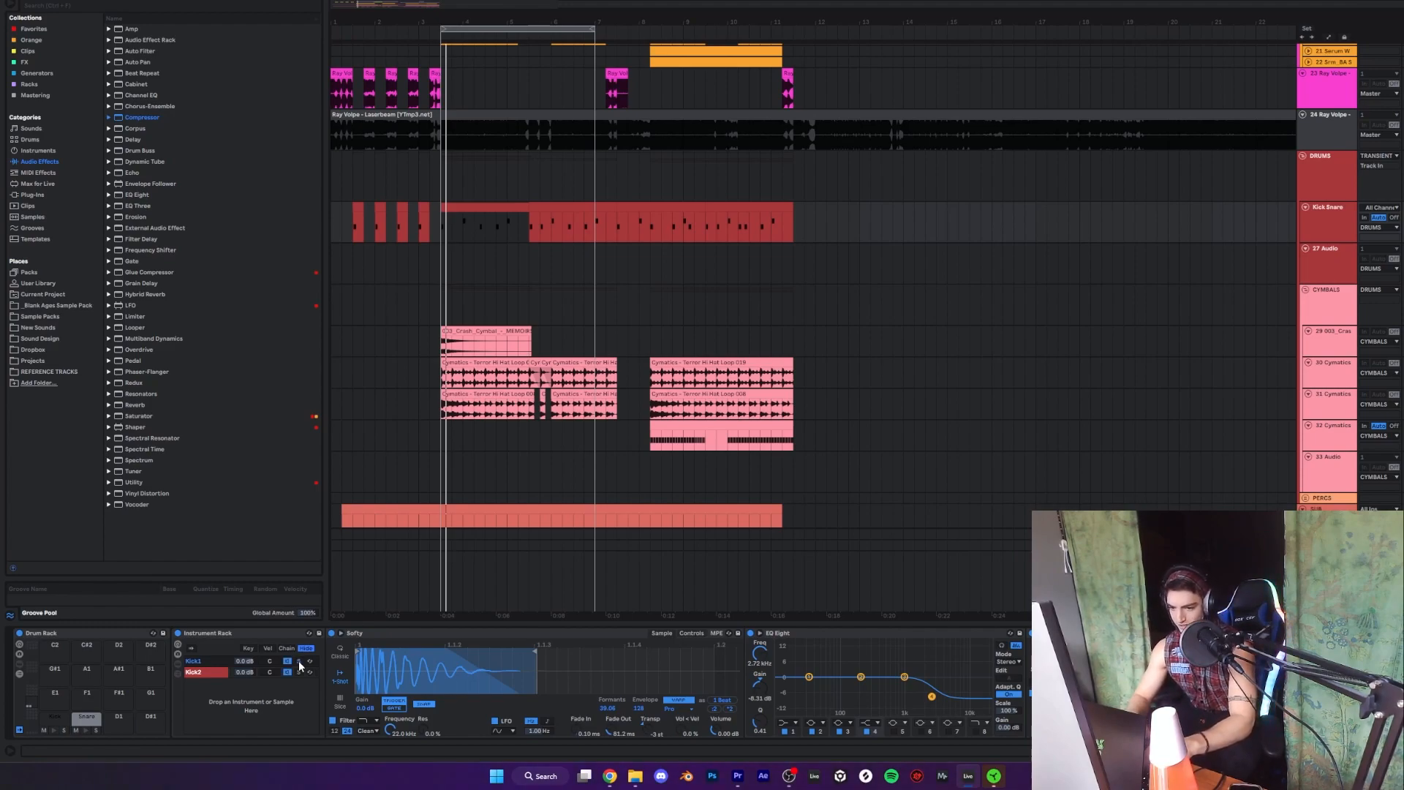
- Inspect the Snare pad's layers and place the playback start on the snare hit at 4.1.1 in the Kick Snare clip
left_click(80, 718)
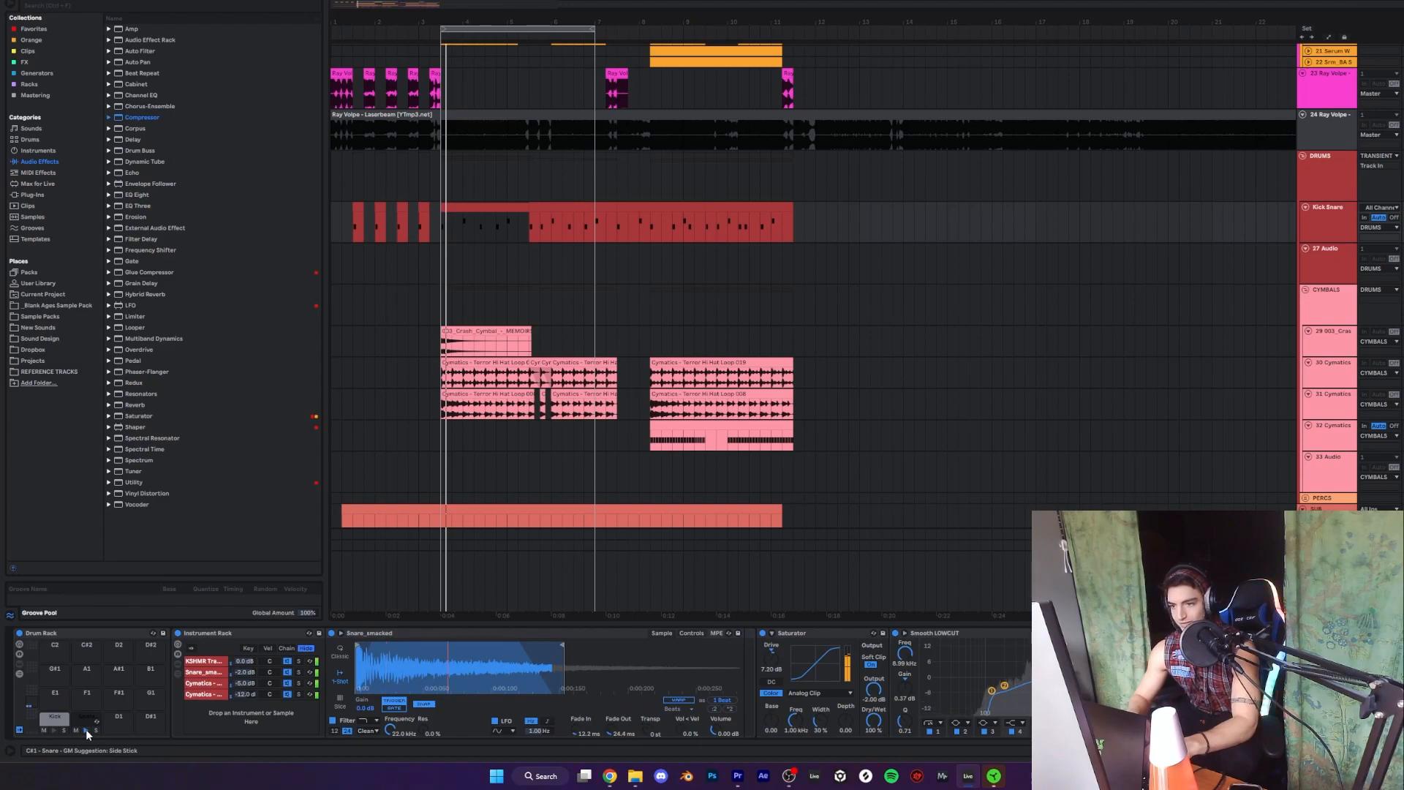
left_click(451, 139)
key("space")
left_click(461, 141)
right_click(463, 222)
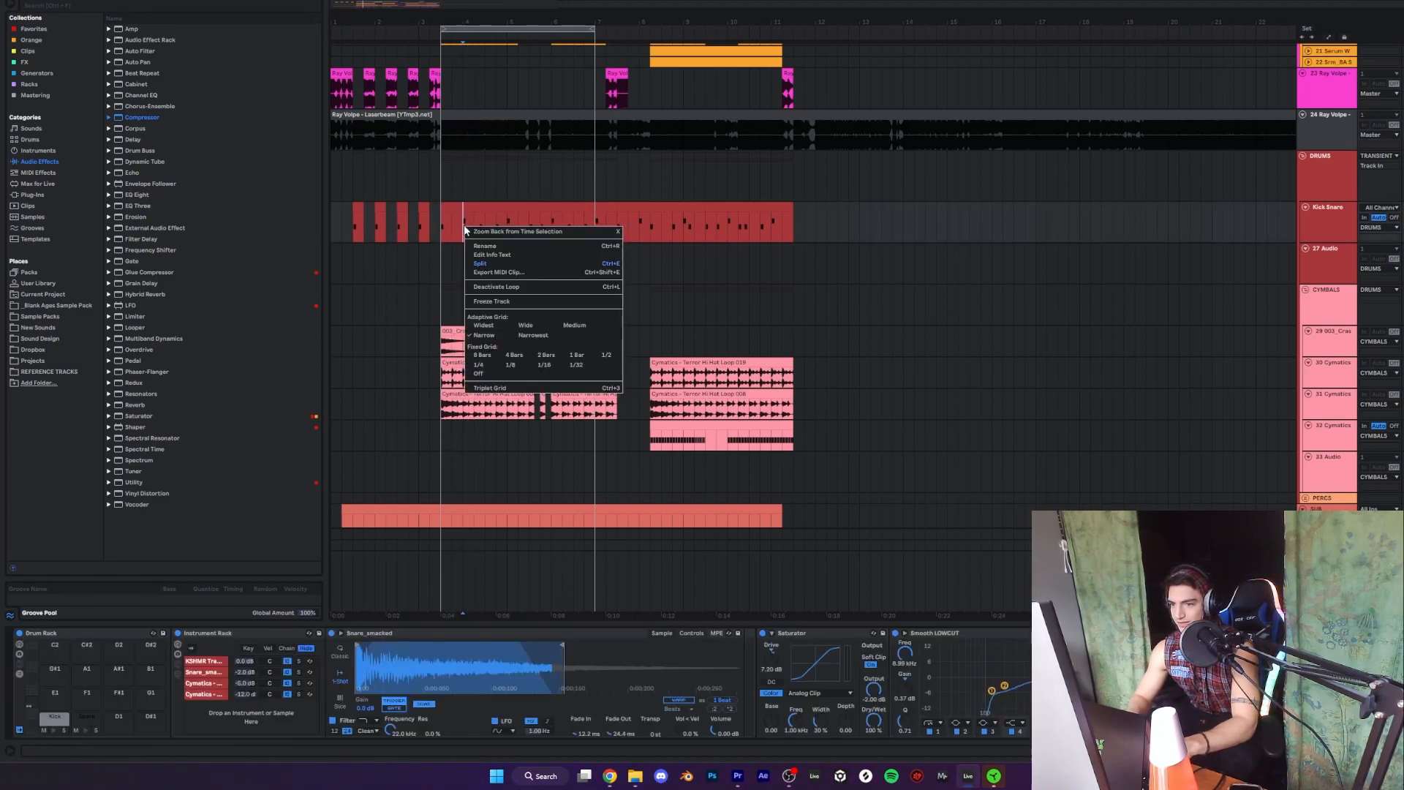
left_click(462, 212)
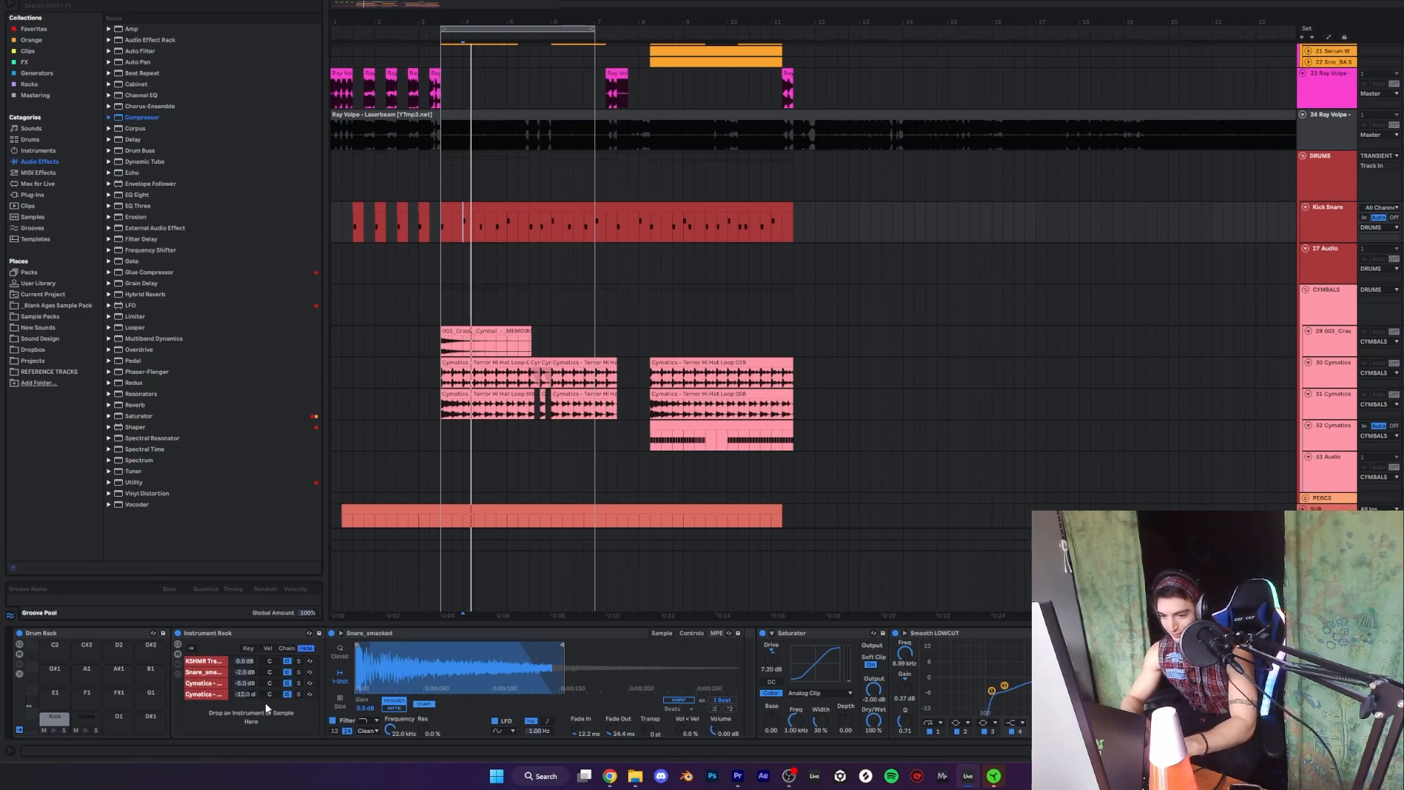
- Audition the four snare layers one by one: KSHMR Trap Snare, Snare_smacked, Cymatics Dry Snare 9 and Cymatics Small Reverb Snare
left_click(233, 663)
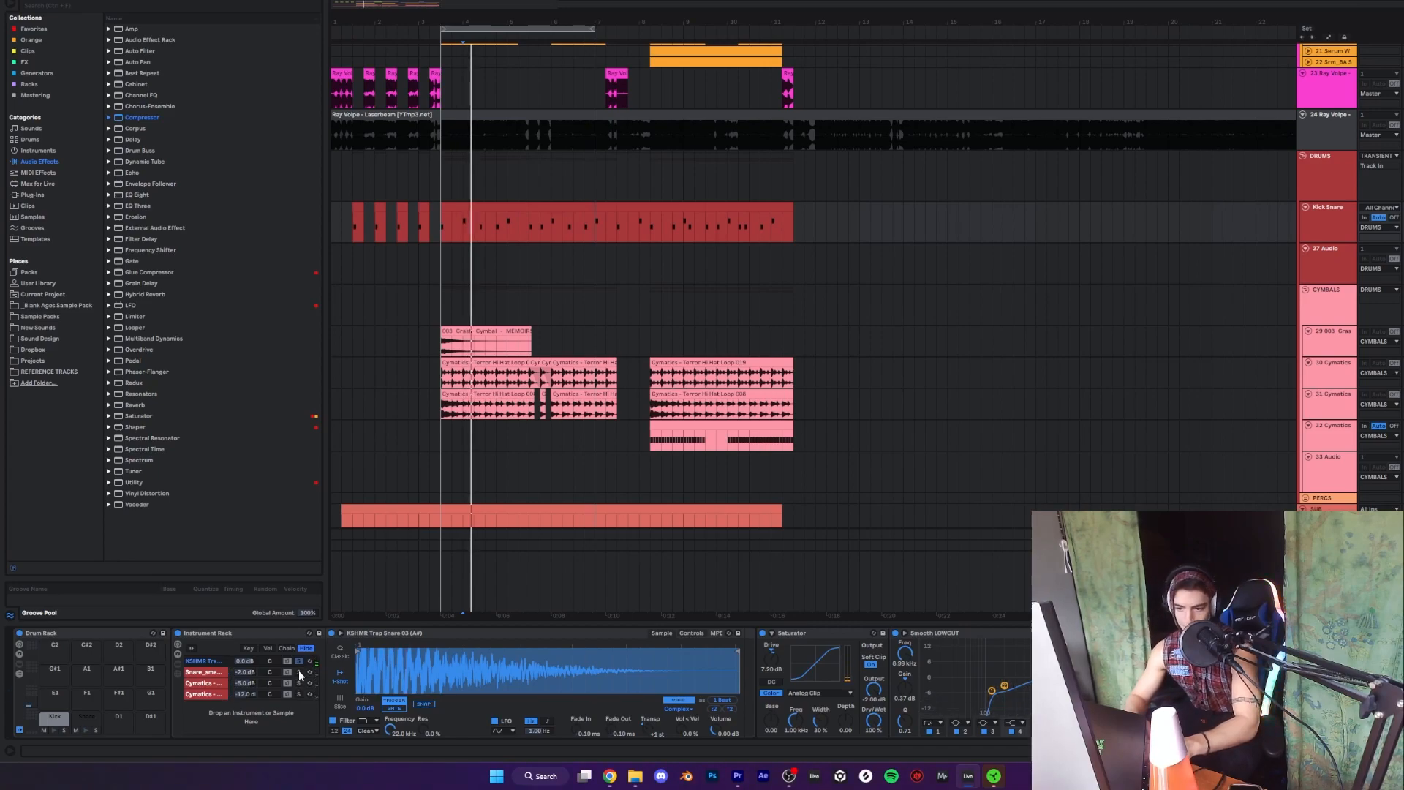
left_click(299, 672)
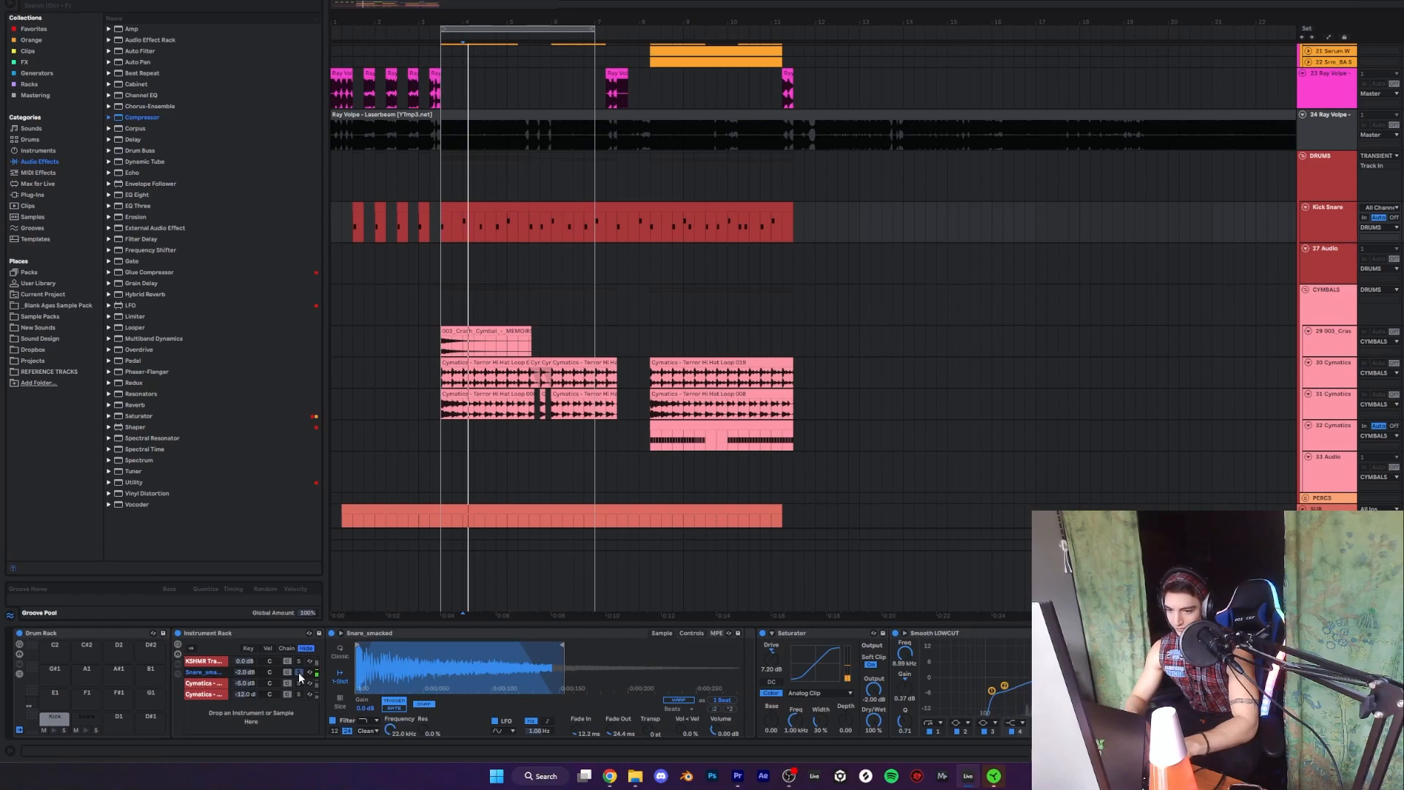
left_click(300, 684)
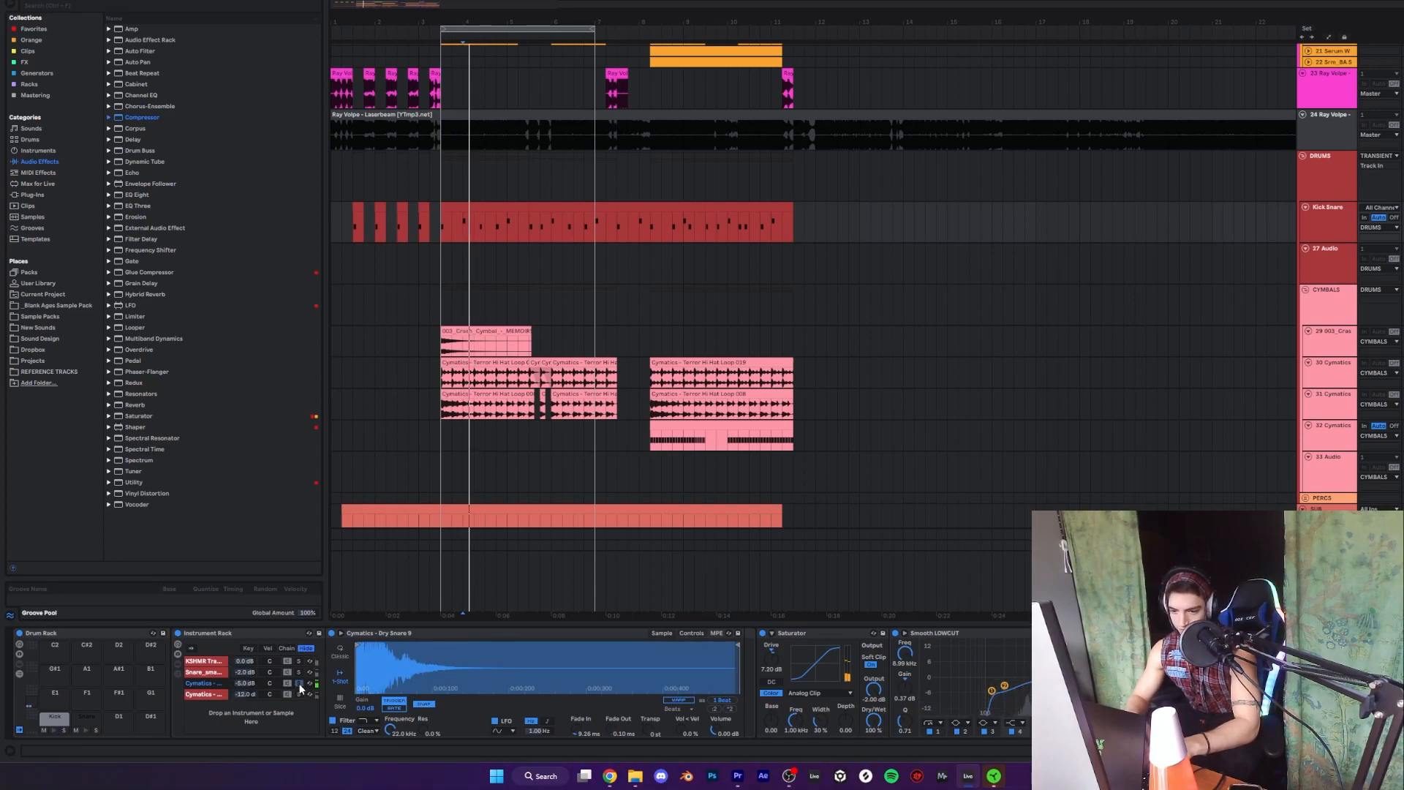
left_click(298, 693)
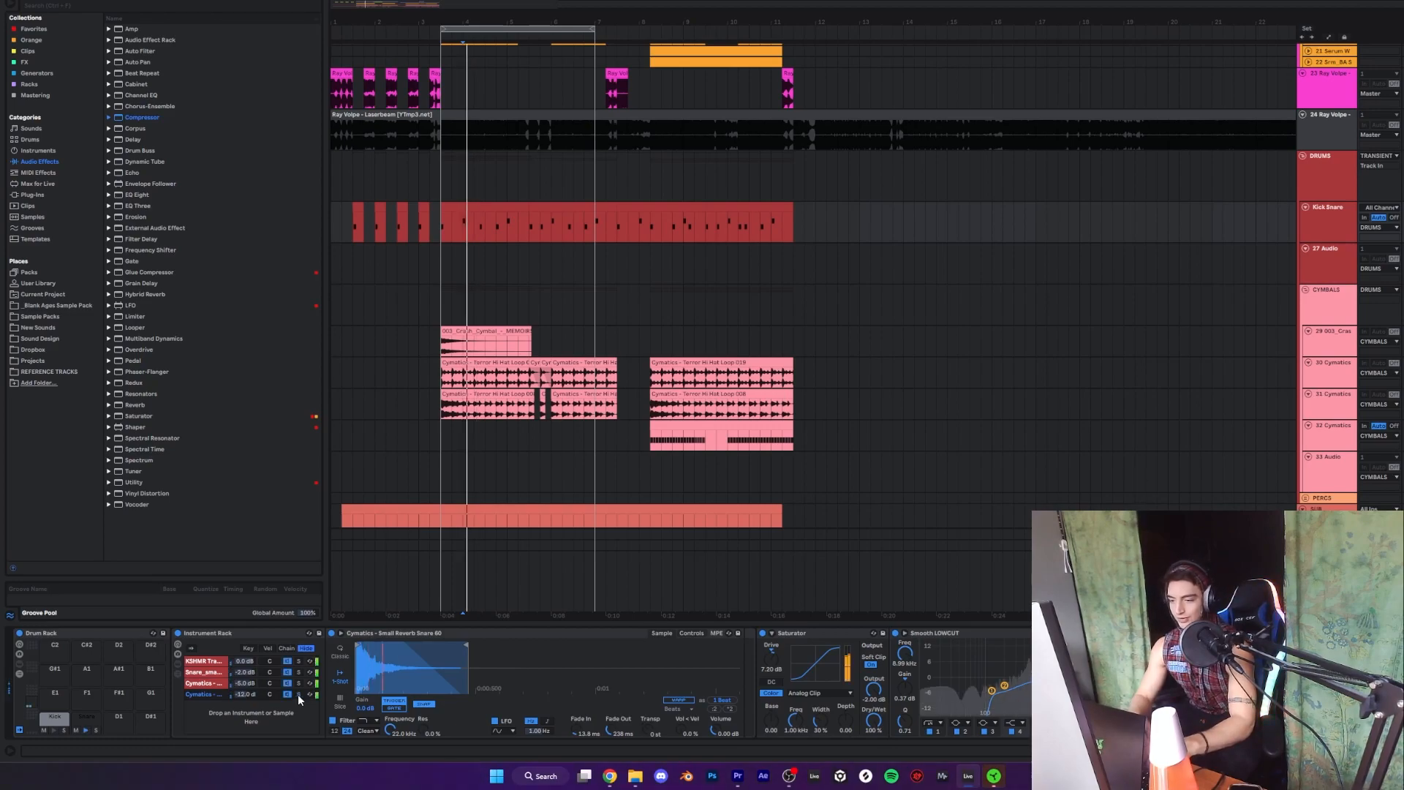
- Bypass and re-enable the snare's Saturator, and play the snare hit
left_click(762, 634)
left_click(763, 634)
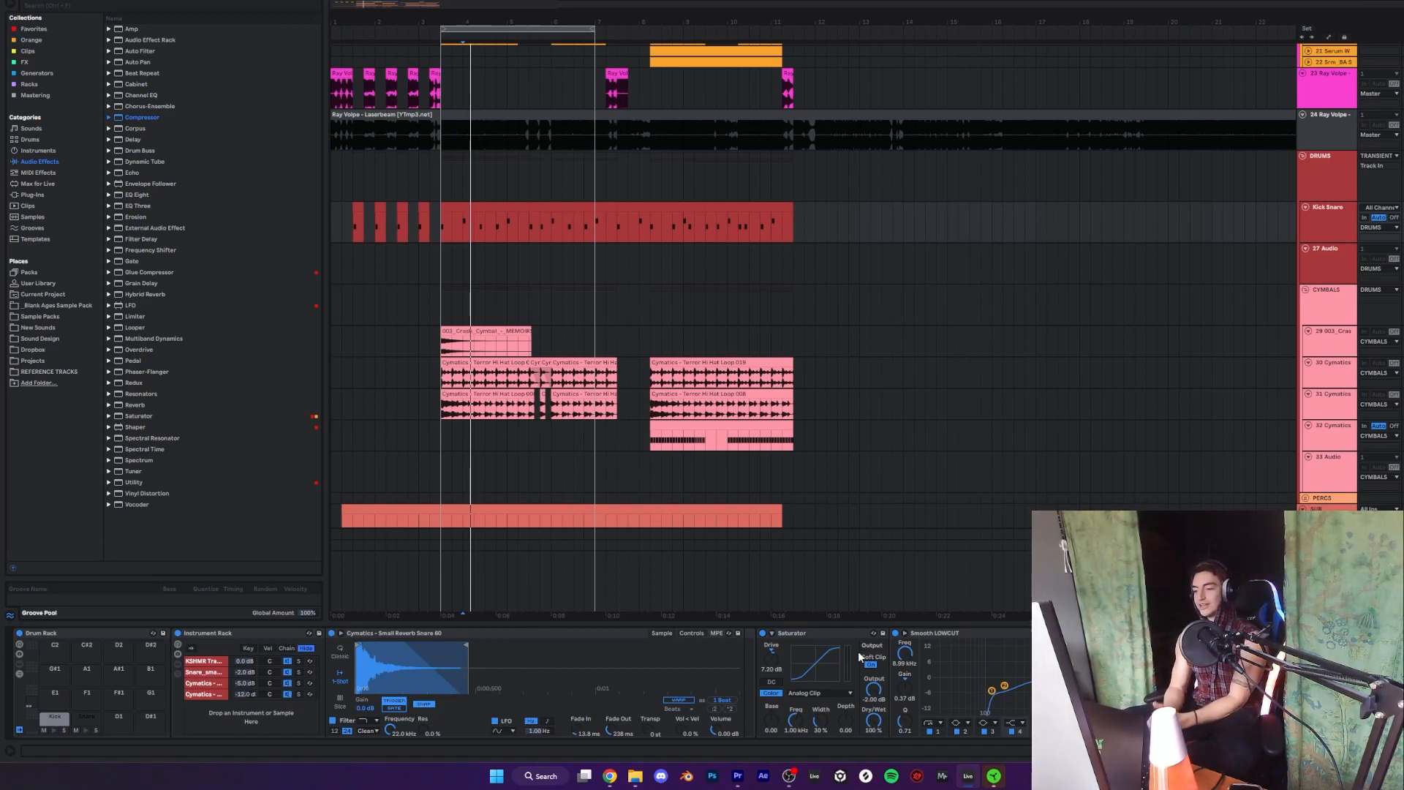
key("space")
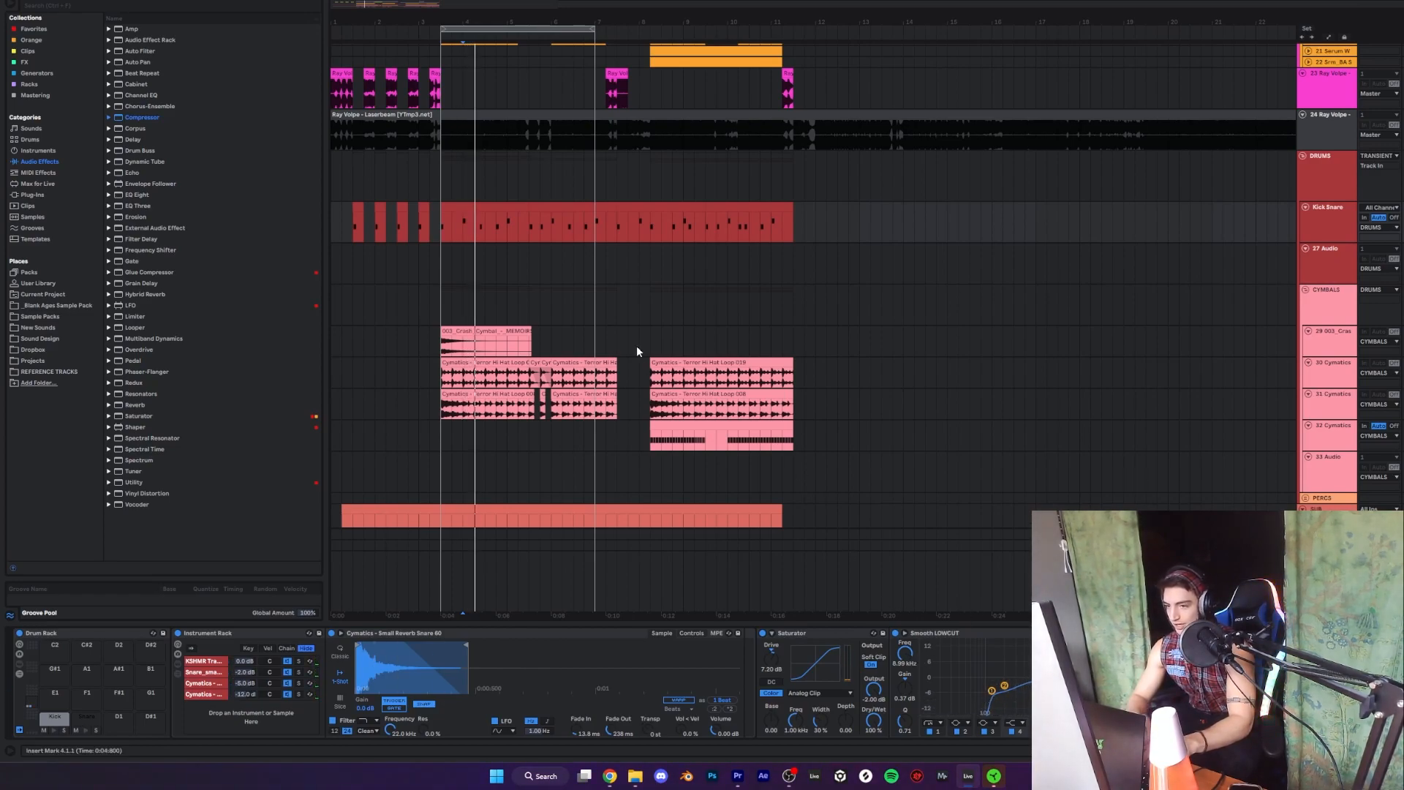
- Inspect the crash cymbal track's devices and play the Terror Hi Hat Loop 019 layer from 3.3.1
left_click(442, 354)
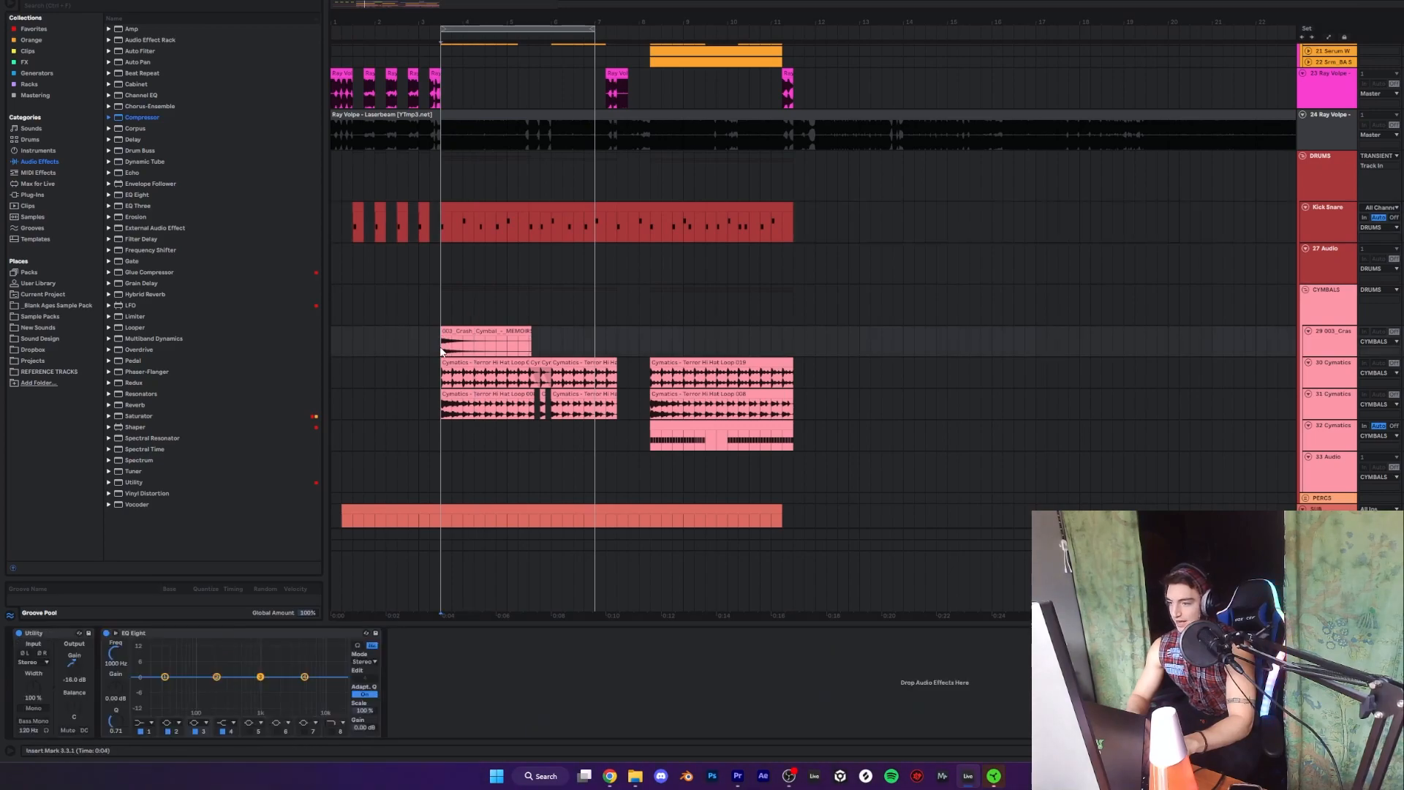
left_click(442, 378)
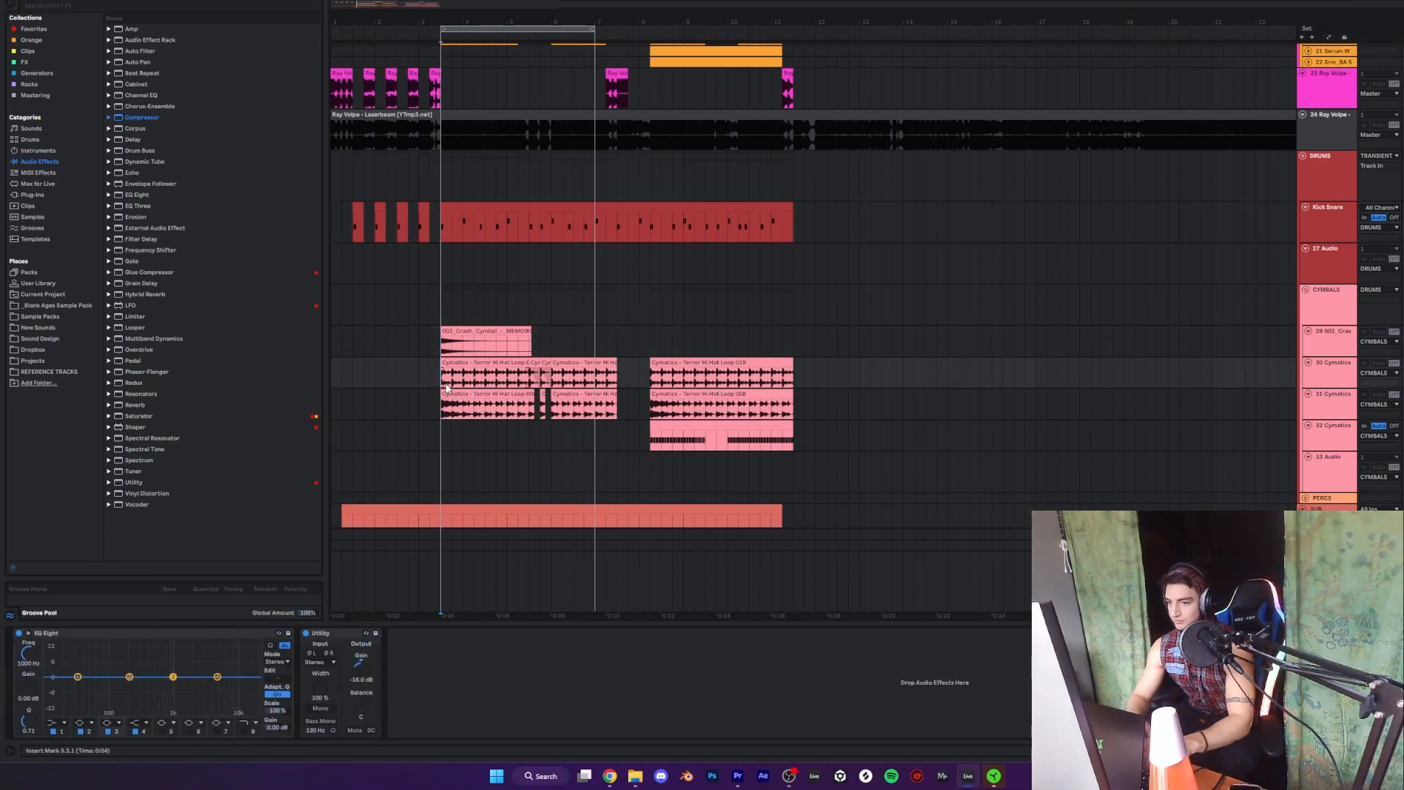
key("space")
key("plus")
key("plus")
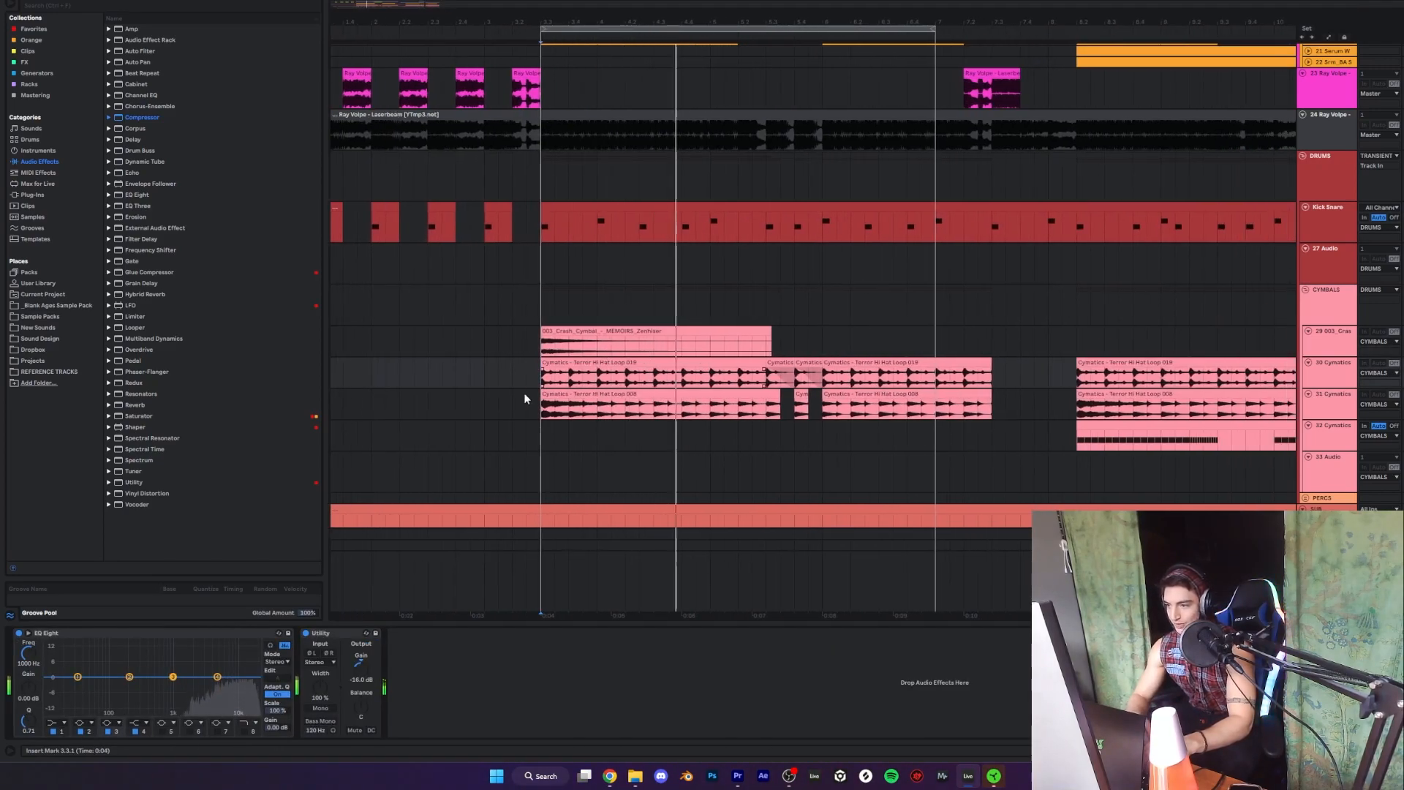
key("space")
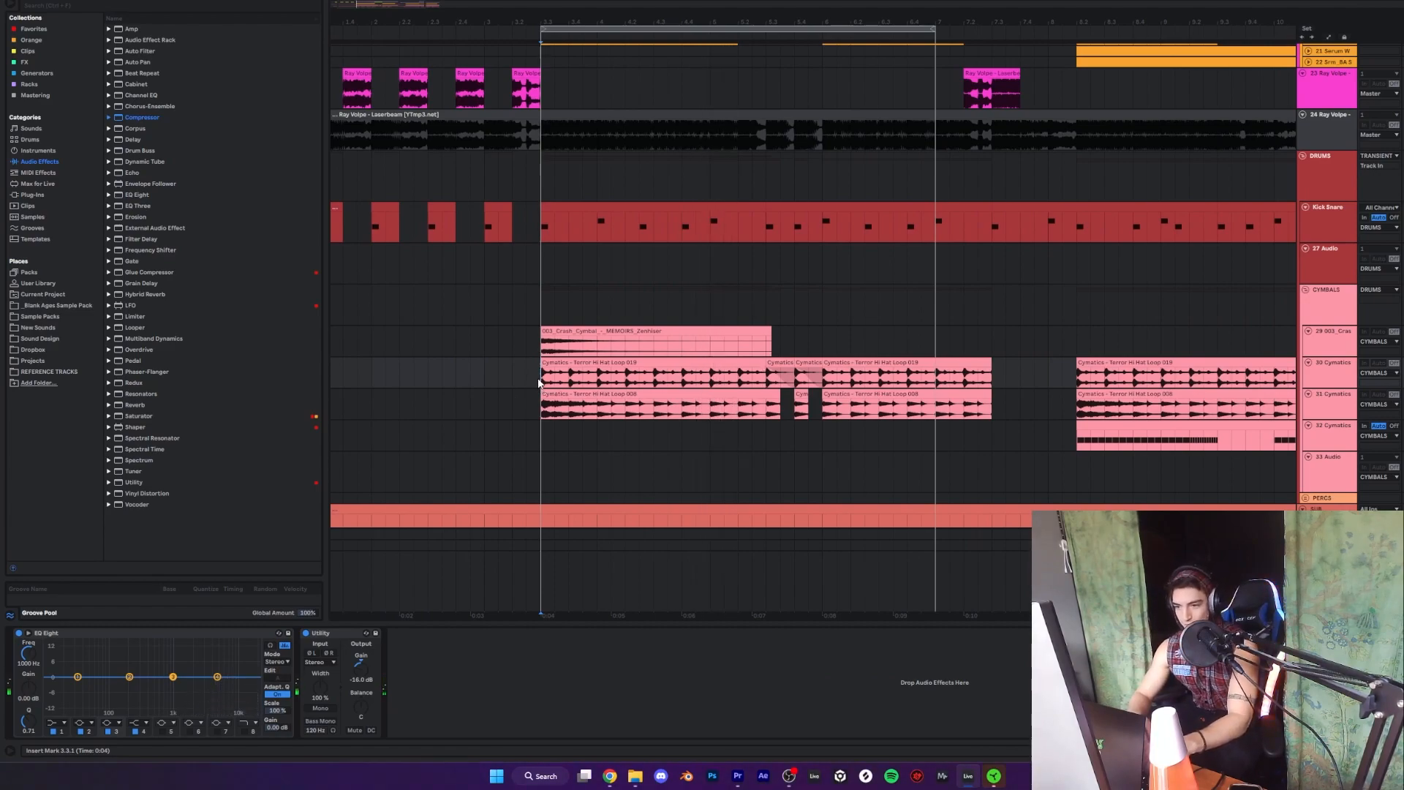
- Play the cymbals from 3.3.1 with the Terror Hi Hat Loop 008 track's device chain displayed
left_click(544, 407)
key("space")
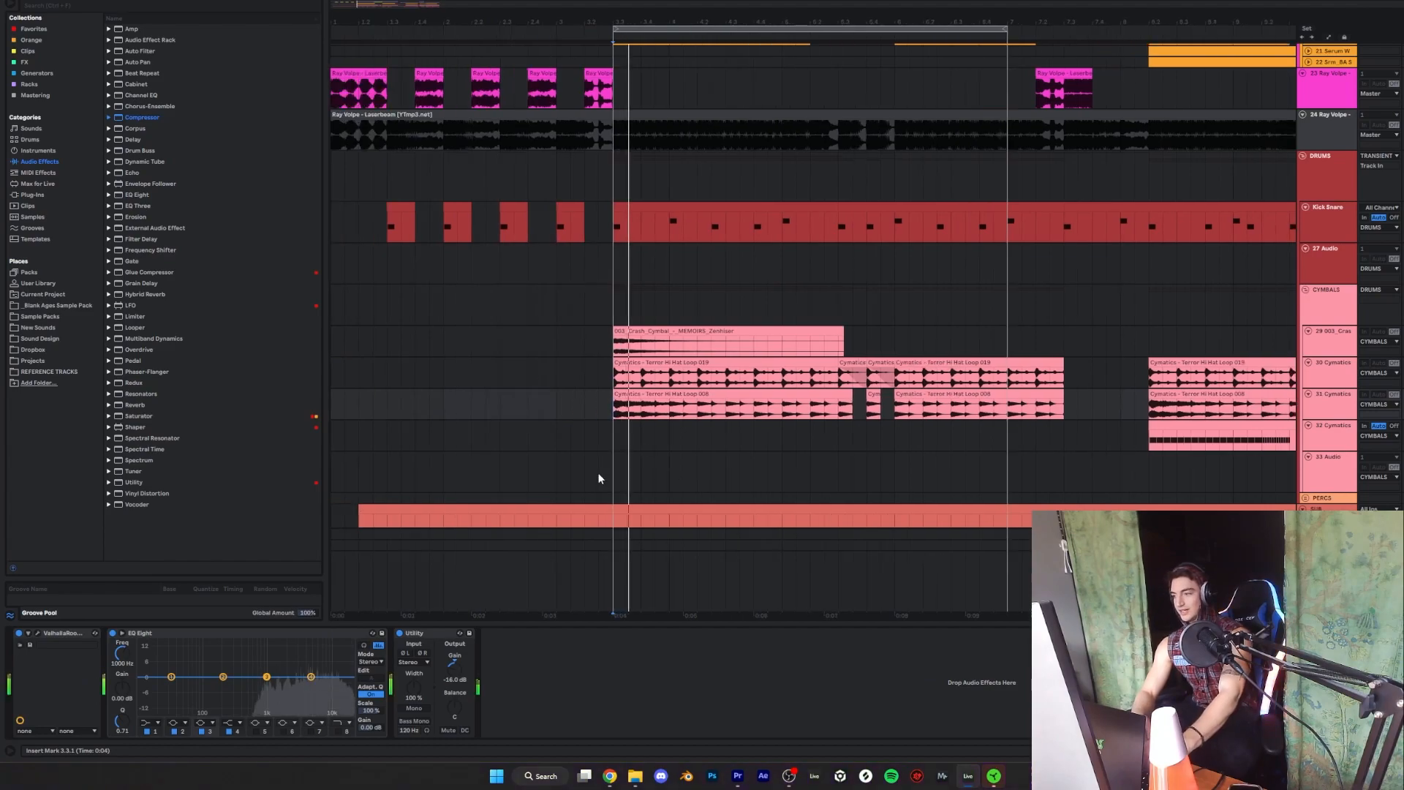
key("plus")
key("plus")
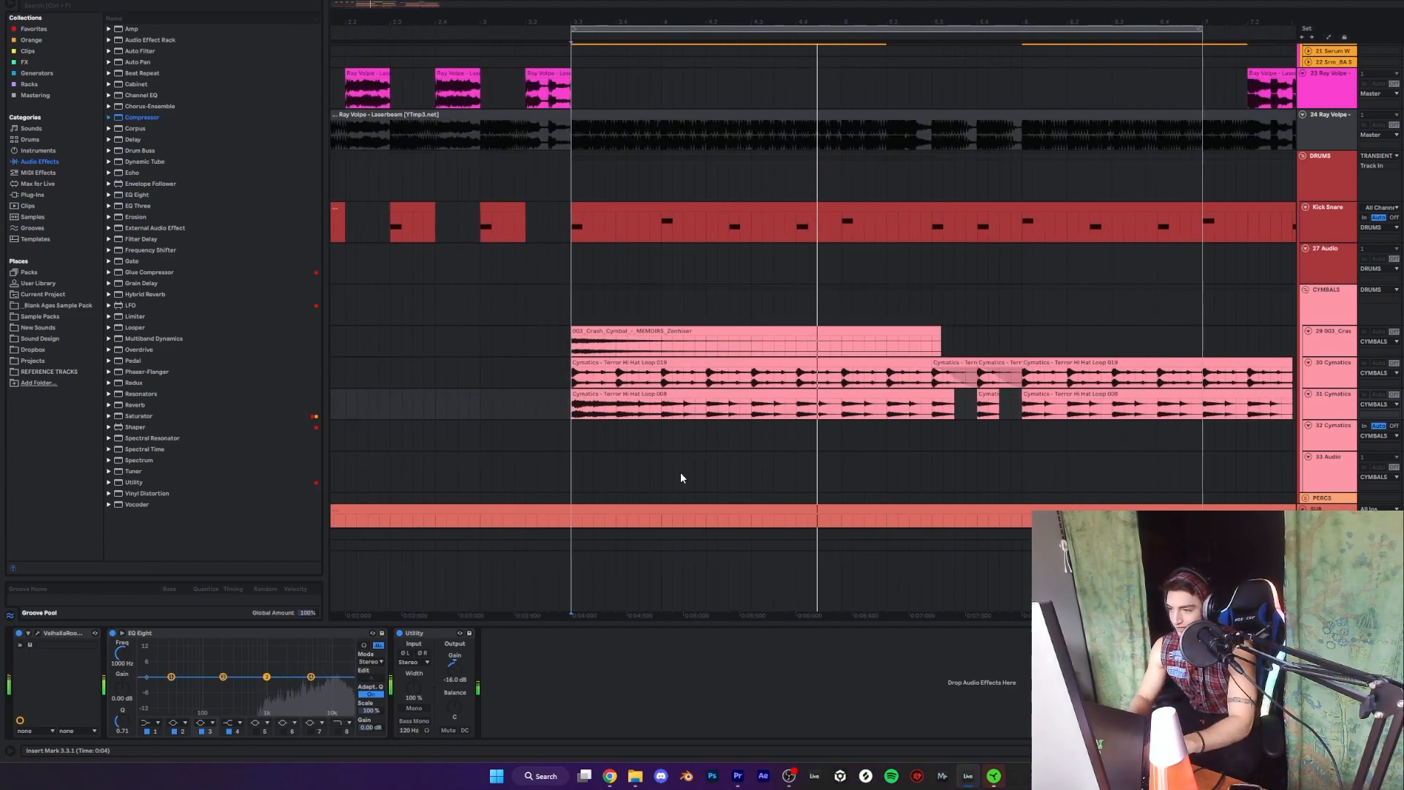
- Play the second-half cymbals and select the Terror Closed Hi Hat MIDI clip starting at 8.2.1
key("minus")
key("minus")
left_click_drag(896, 409, 898, 441)
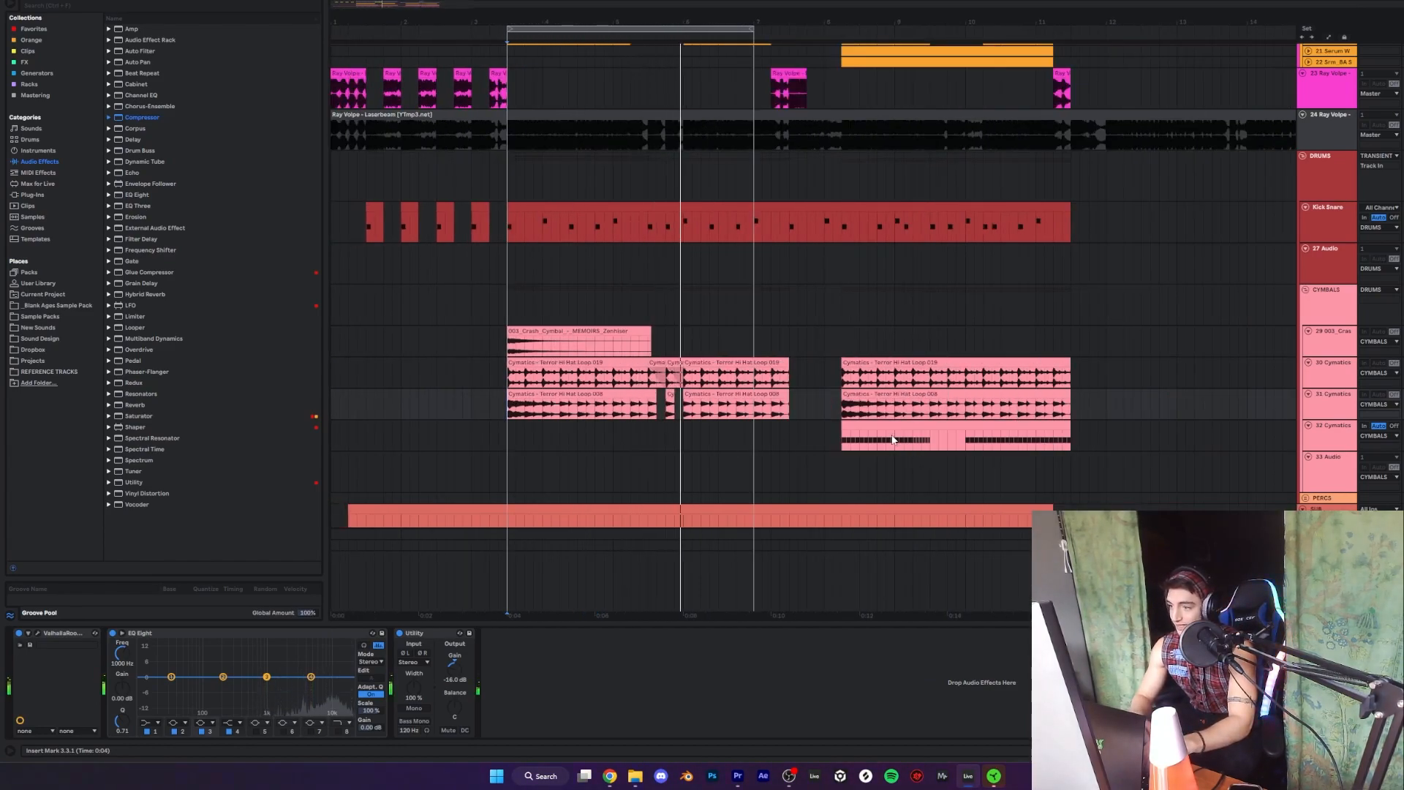
left_click_drag(831, 388, 753, 441)
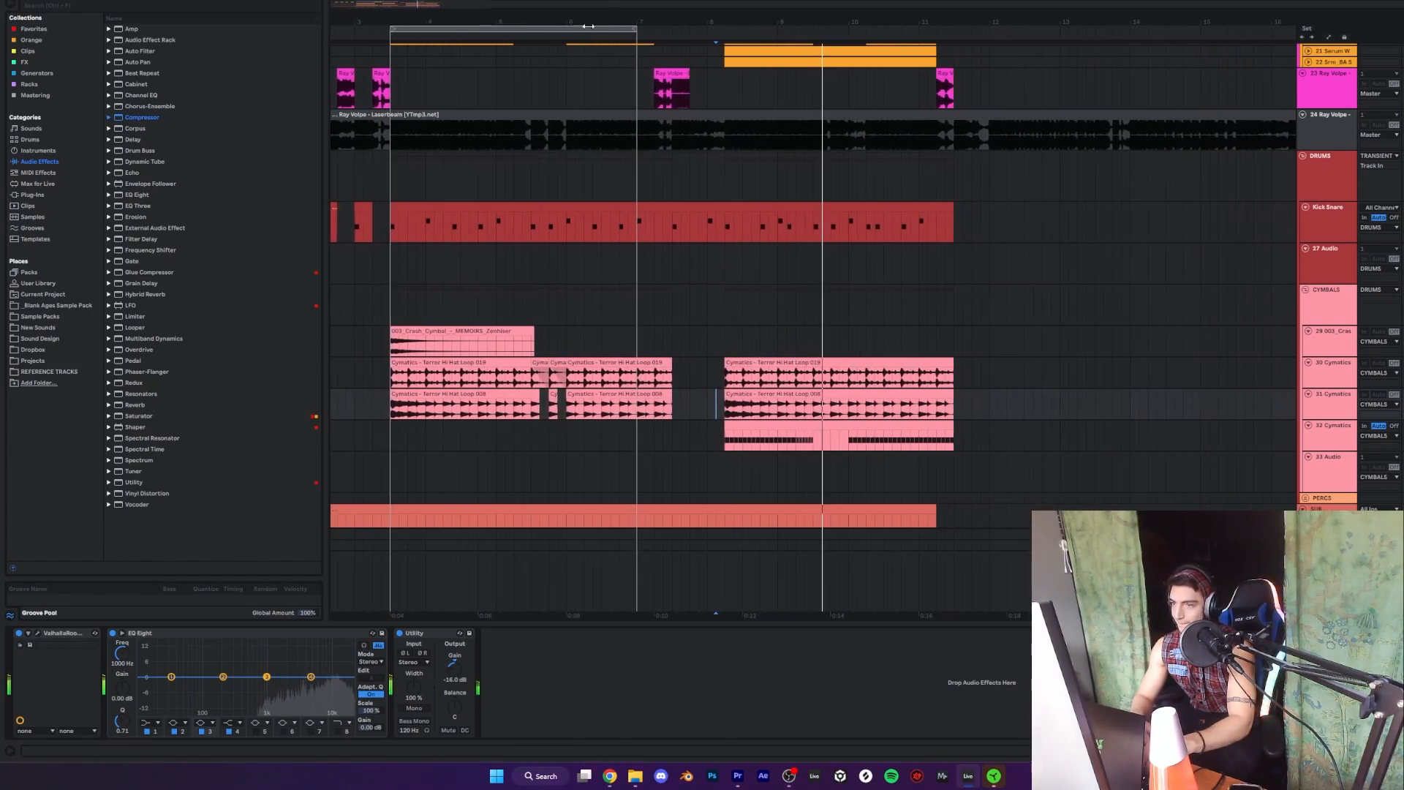
left_click(753, 441)
left_click(726, 442)
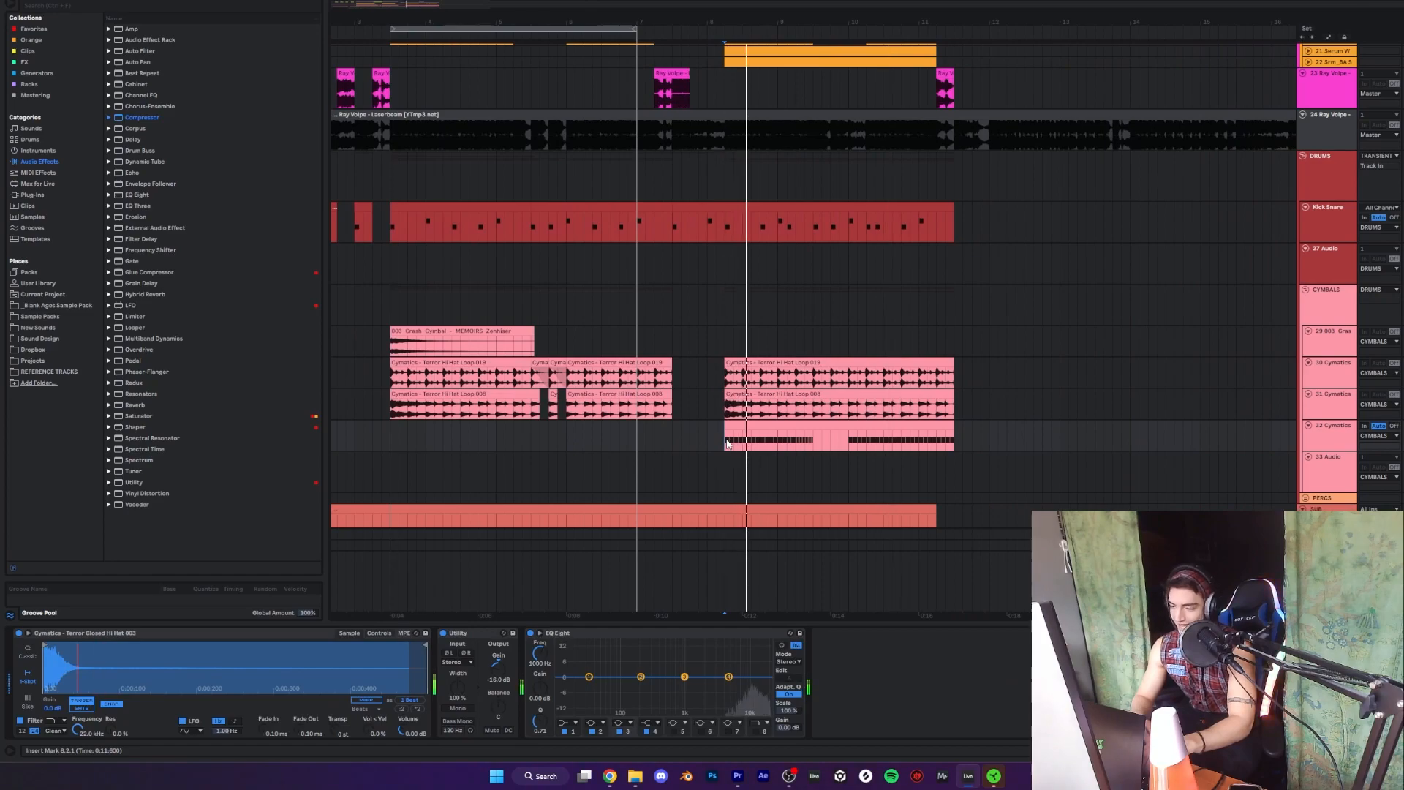
left_click(737, 423)
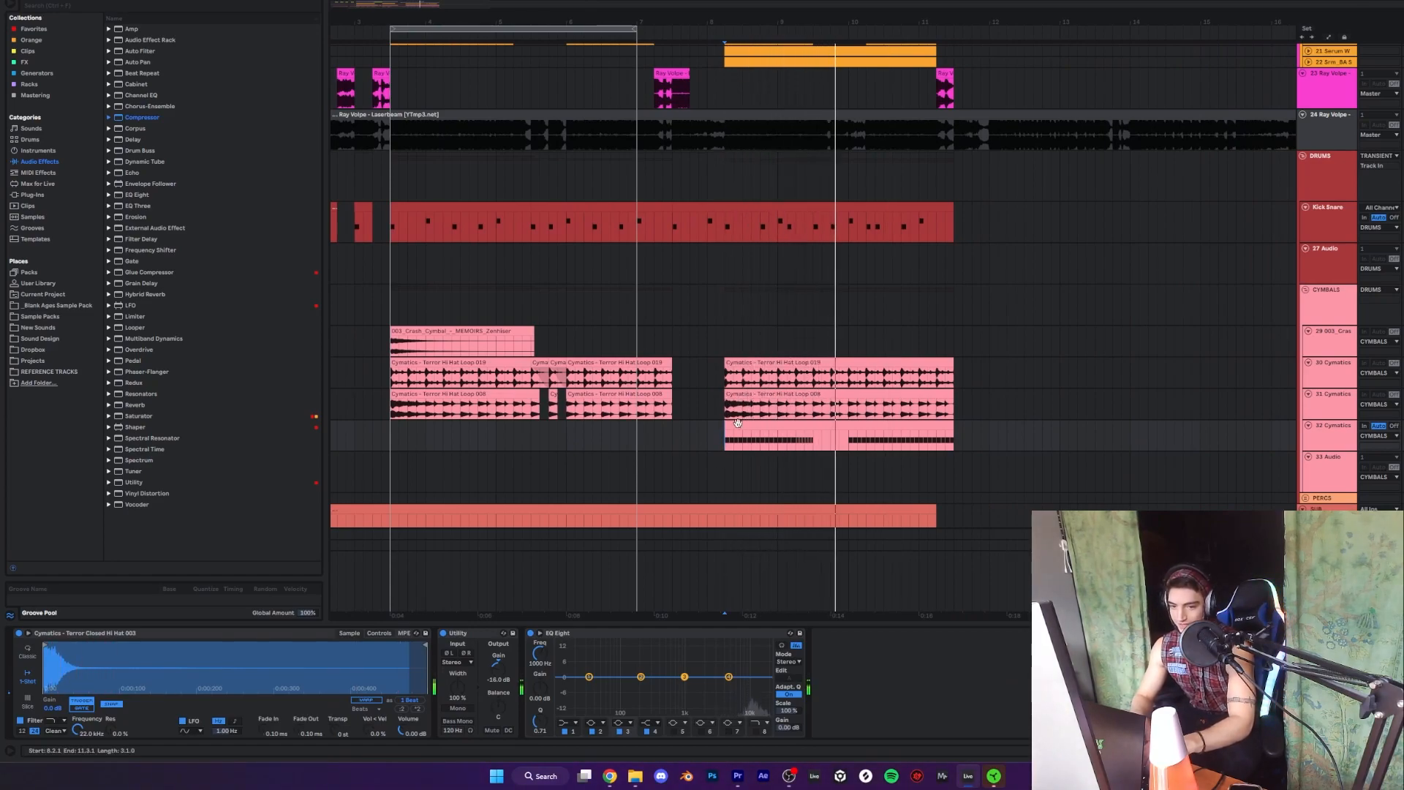
key("space")
- Inspect the closed hi-hat clip's C3 note pattern in an enlarged editor with its velocity and chance lanes, and return to the track's devices
key("shift+Tab")
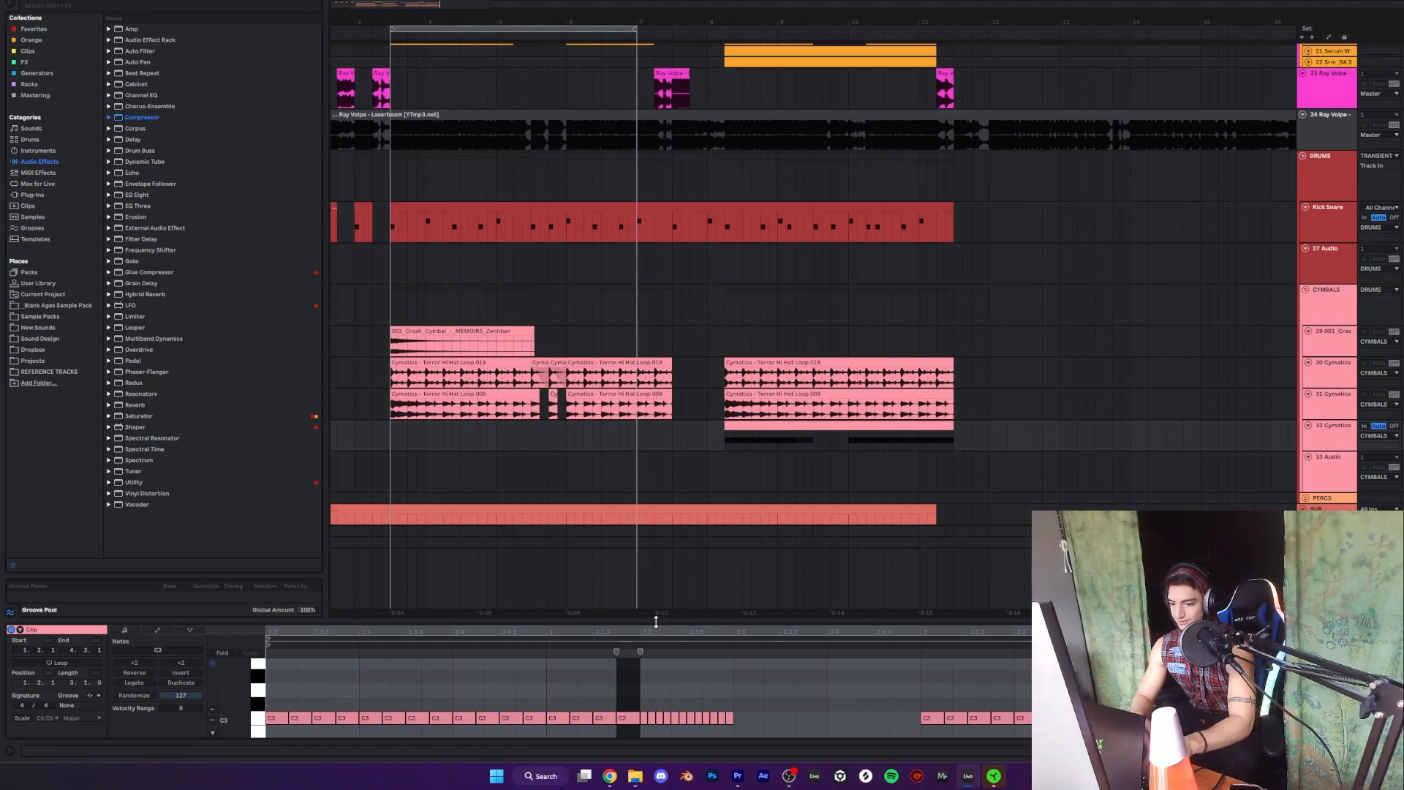
left_click_drag(657, 622, 657, 526)
left_click(213, 731)
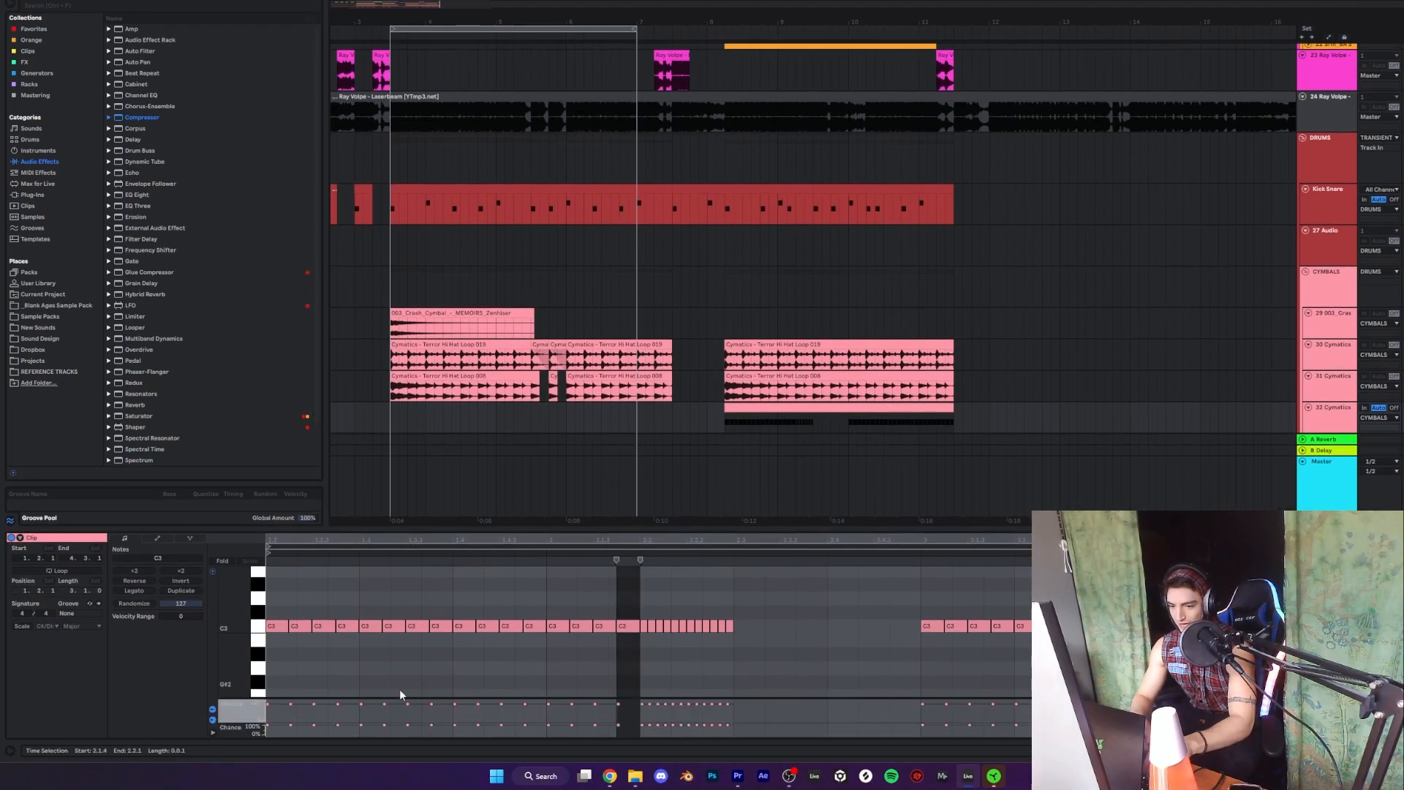
key("Tab")
key("Tab")
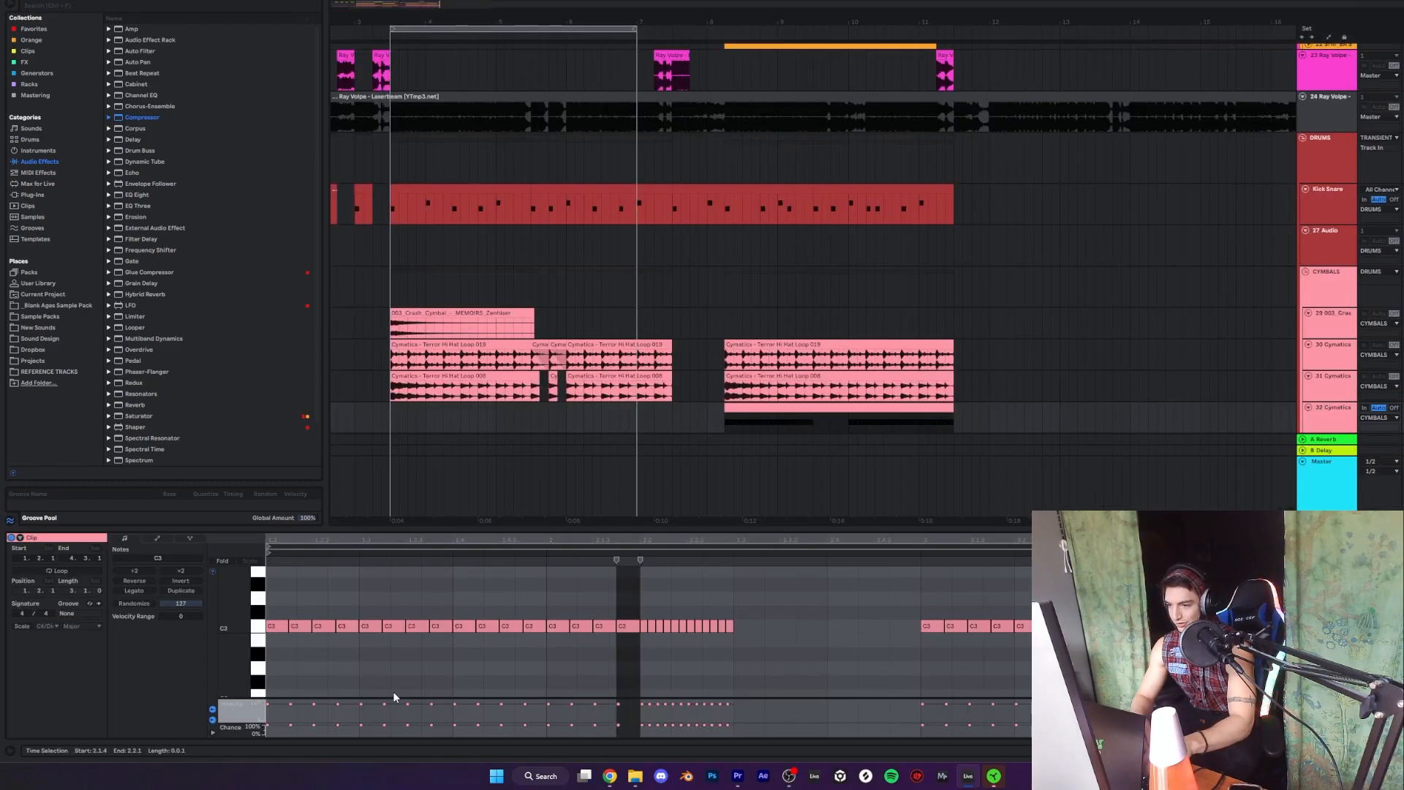
left_click(747, 432)
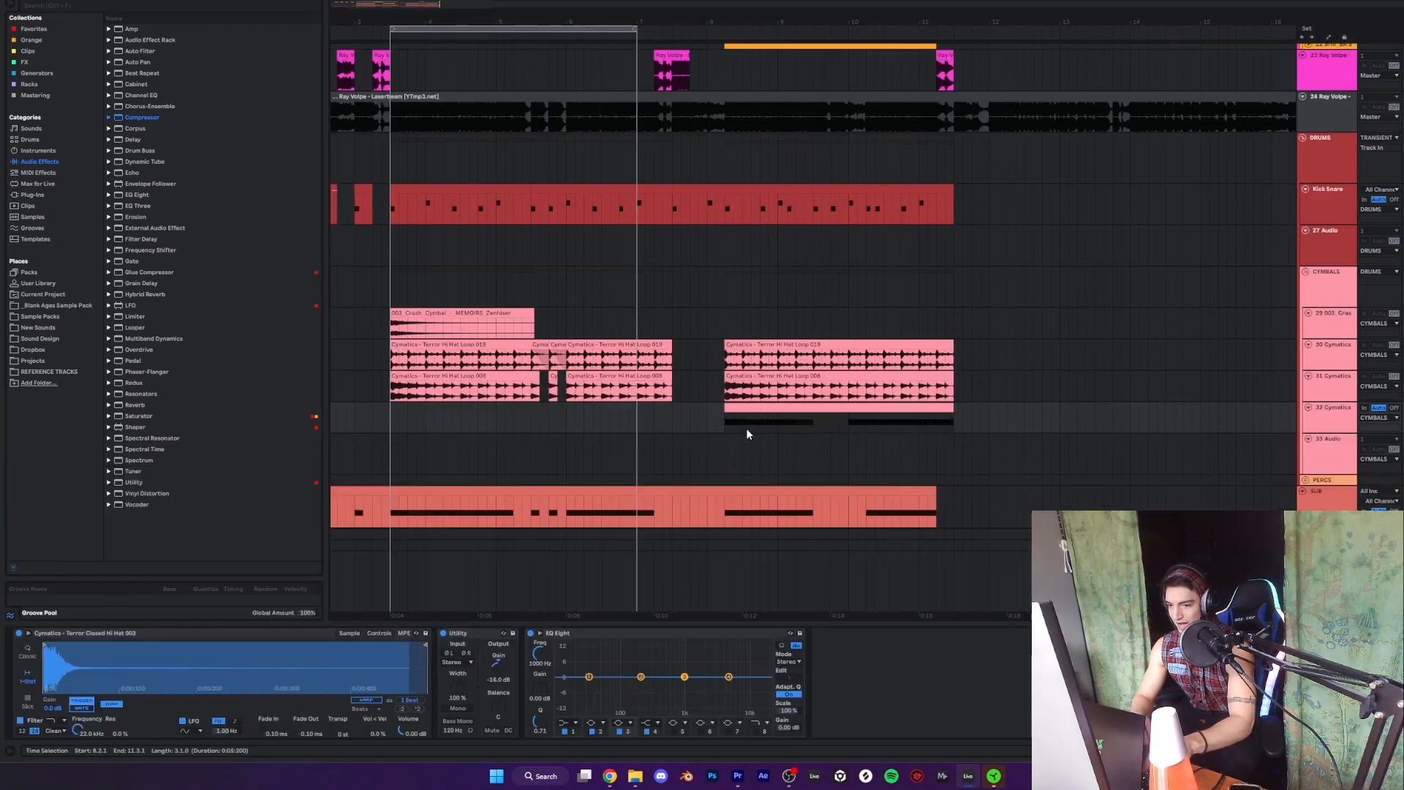
- Find the MID BASSES group and play it from the start of the drop at 3.3.1
scroll(590, 314, "up", 5)
scroll(599, 314, "left", 3)
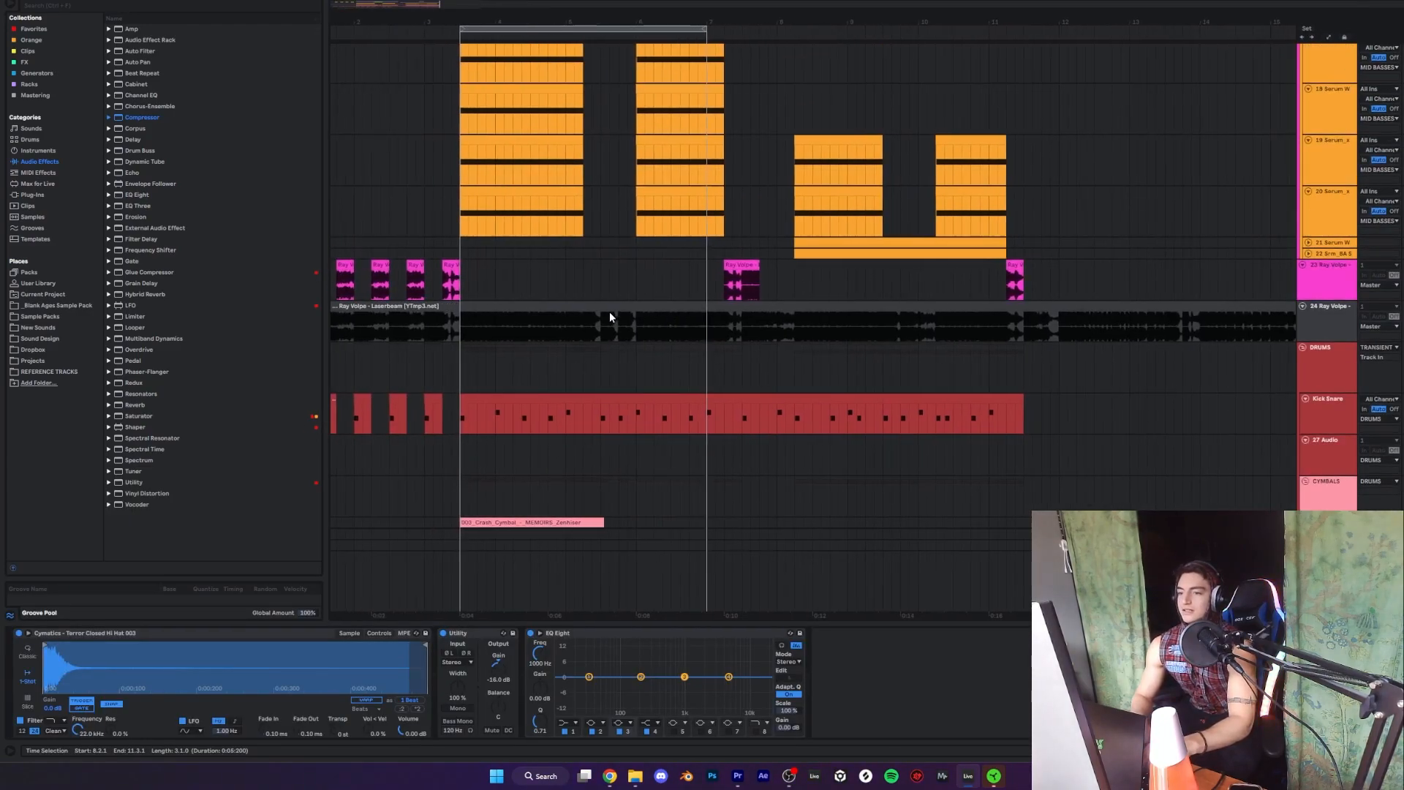
scroll(608, 314, "up", 5)
scroll(609, 315, "left", 2)
scroll(610, 316, "up", 8)
scroll(610, 316, "down", 7)
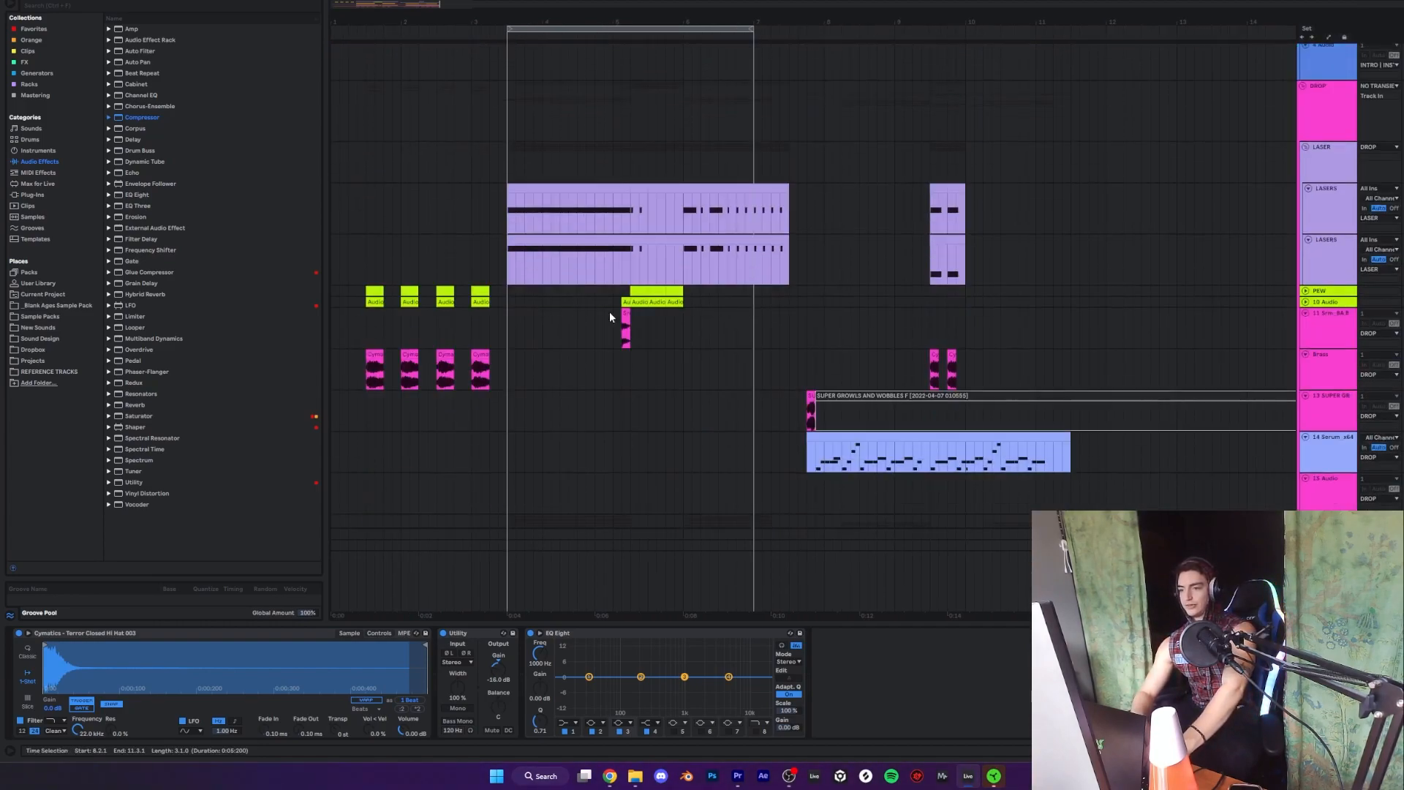
scroll(610, 316, "down", 1)
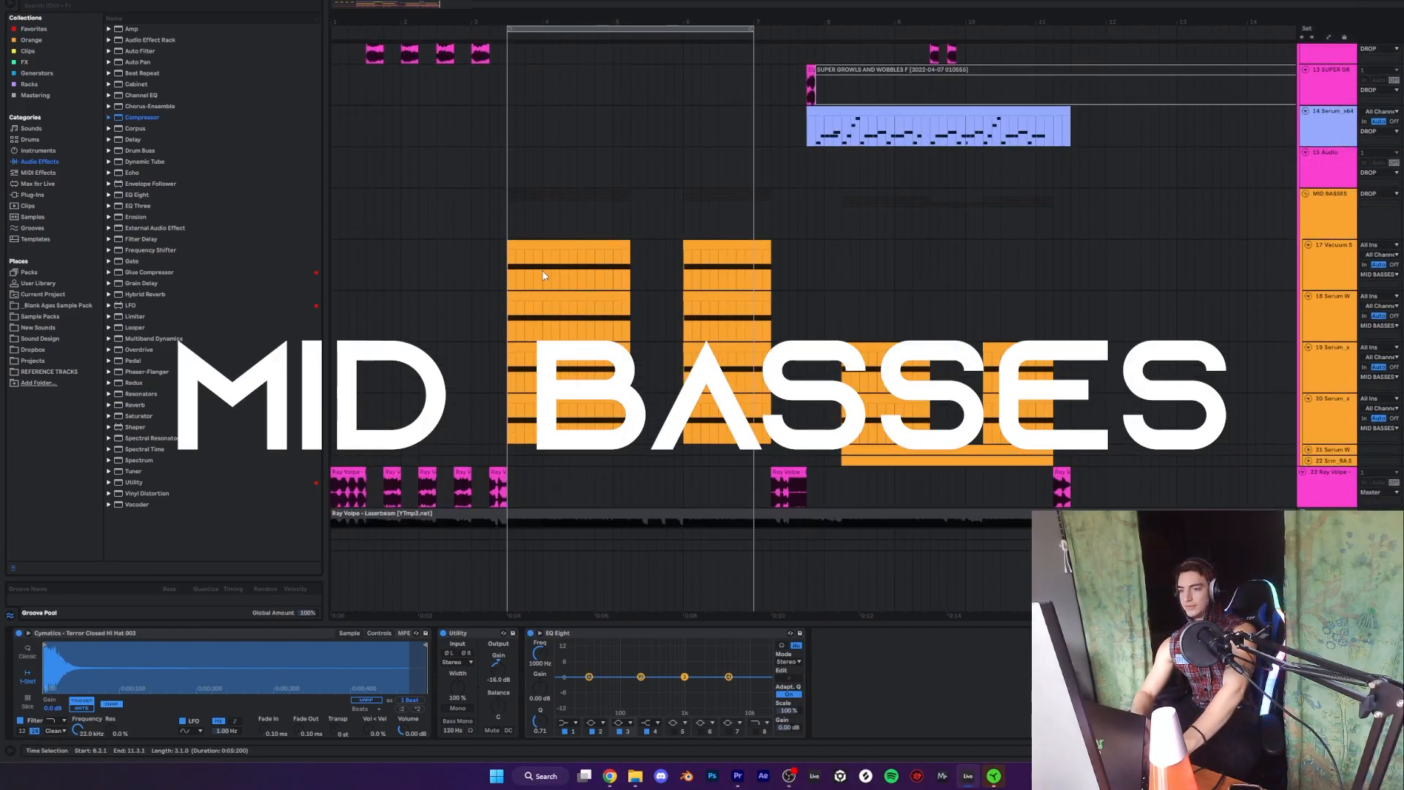
left_click(509, 215)
key("space")
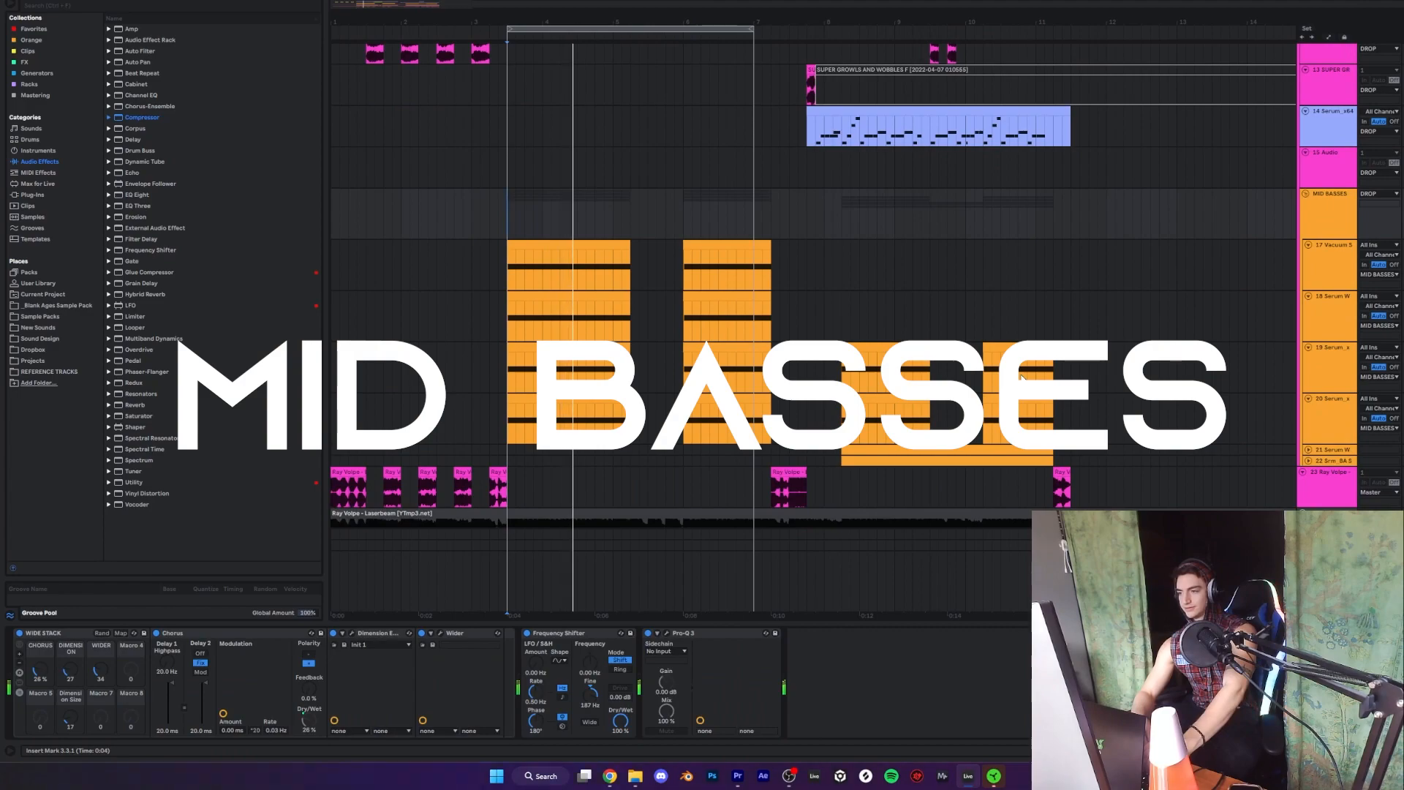
- Play the Ray Volpe - Laserbeam reference track from 3.3.1 to compare it with the mid basses
scroll(1108, 299, "down", 5)
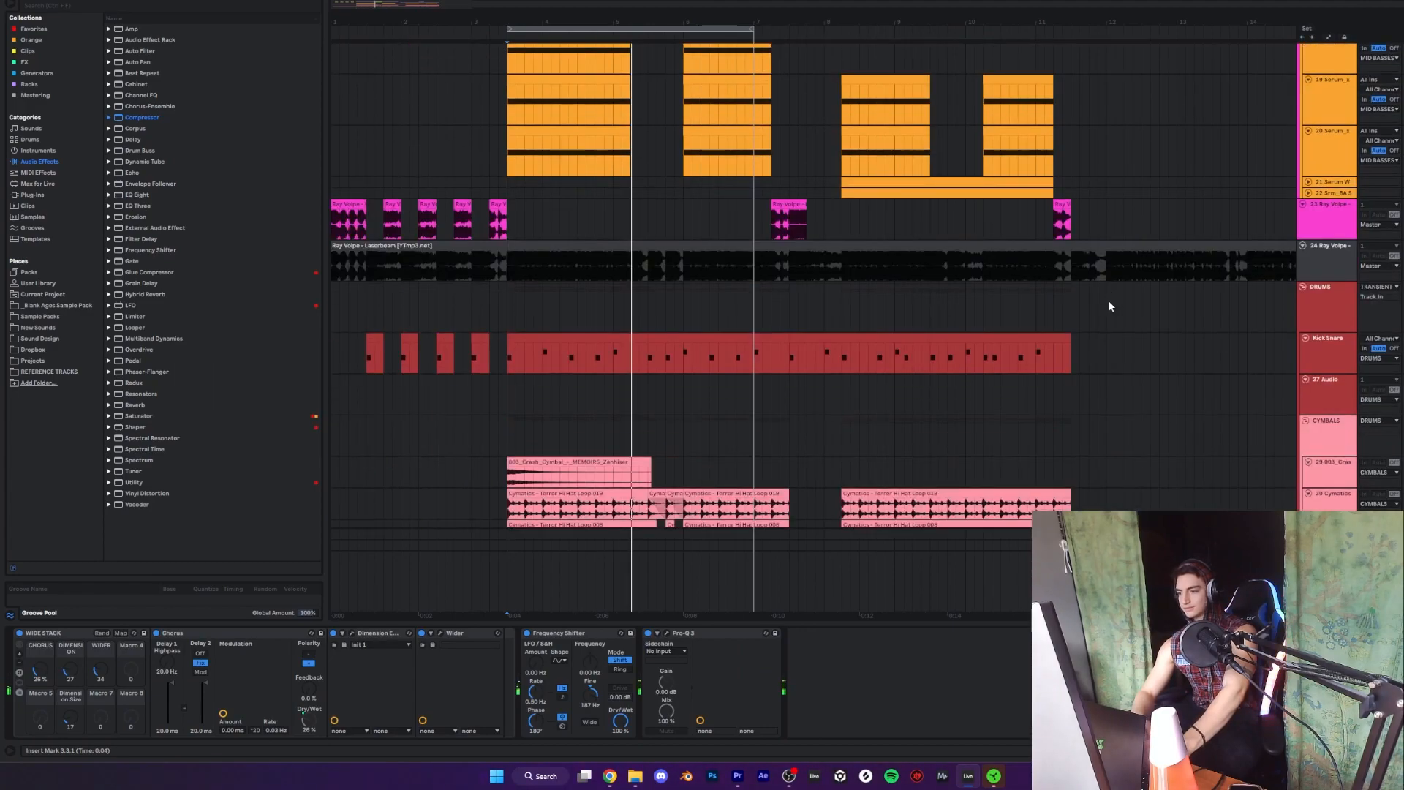
left_click(1326, 271)
key("space")
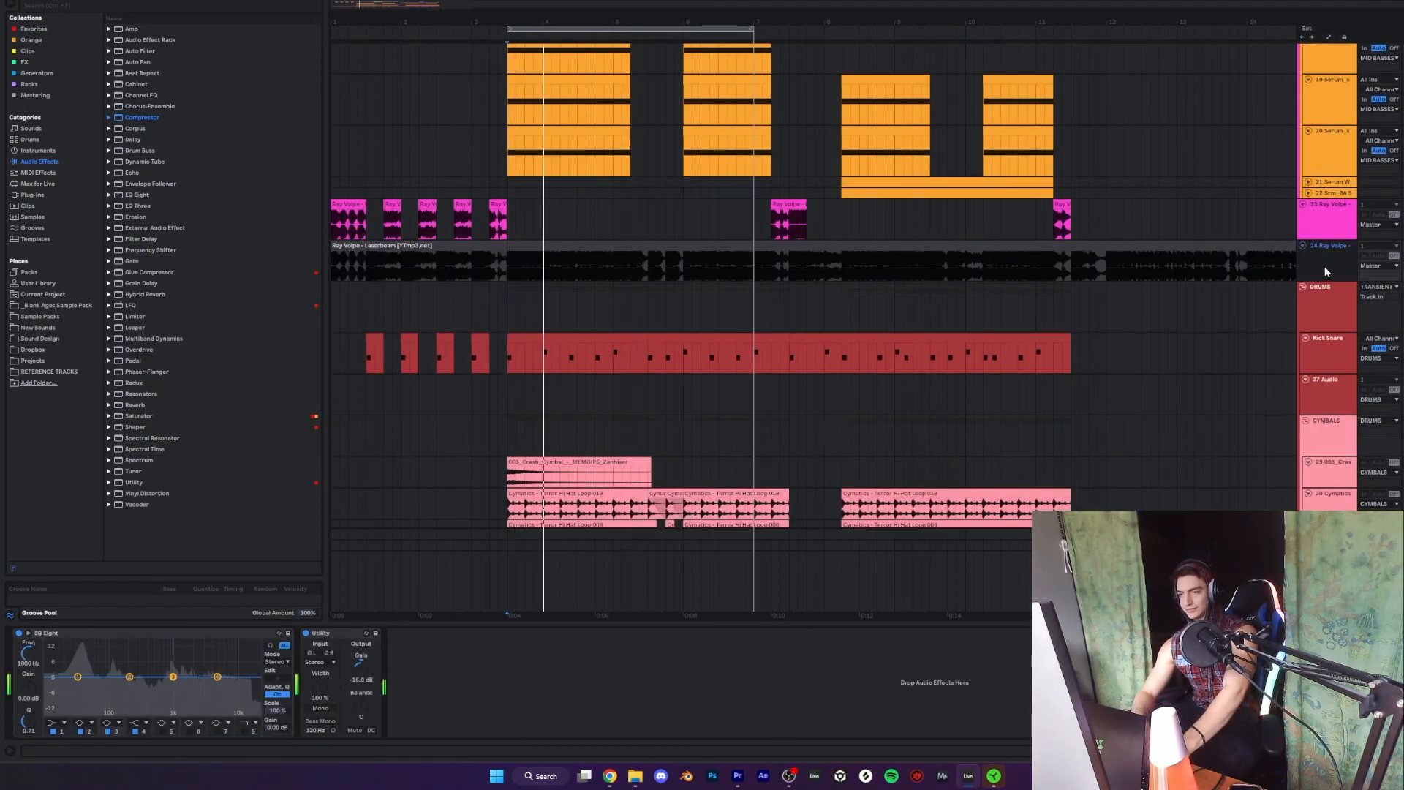
key("space")
- Inspect the device chains of the MID BASSES group and its Vacuum and Serum layers
scroll(1326, 270, "up", 5)
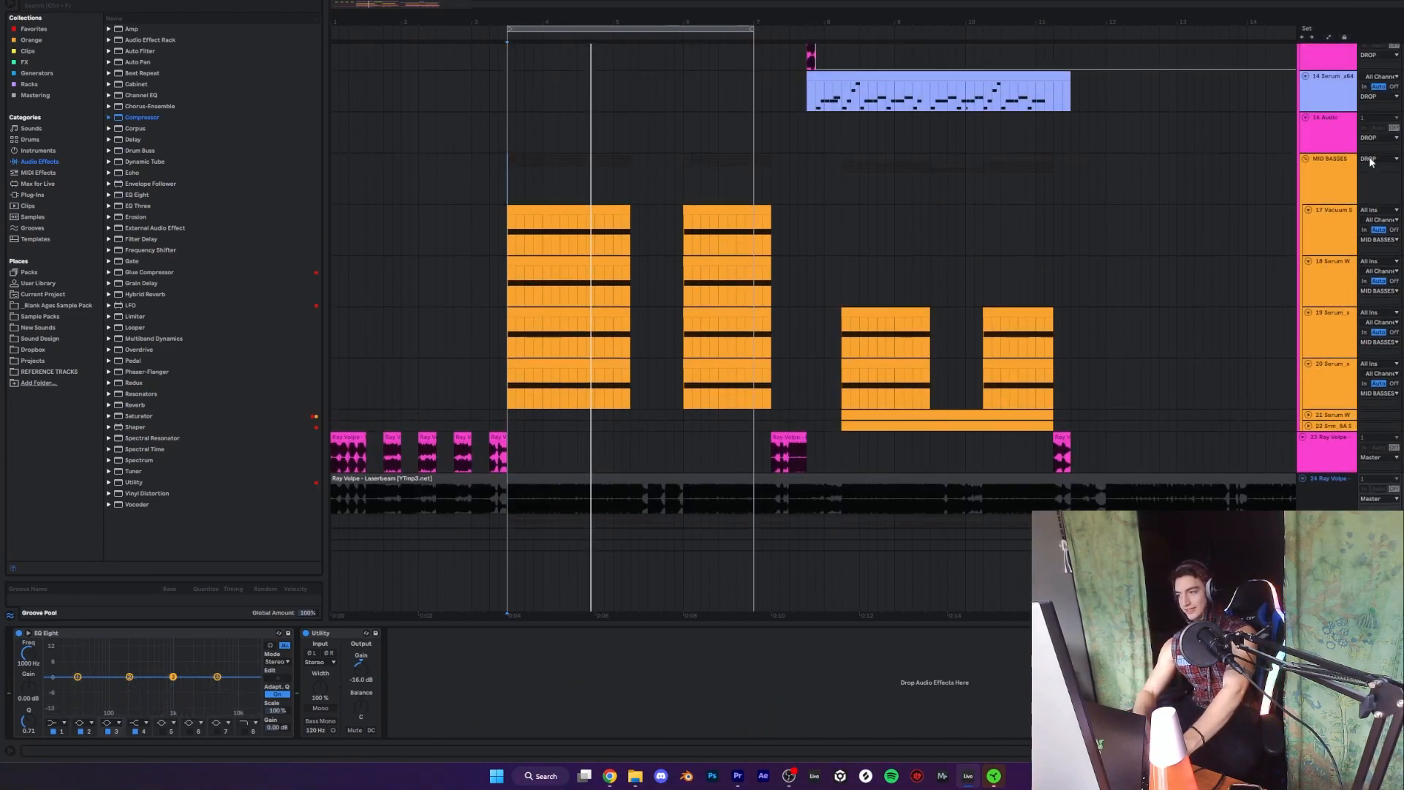
left_click(1322, 192)
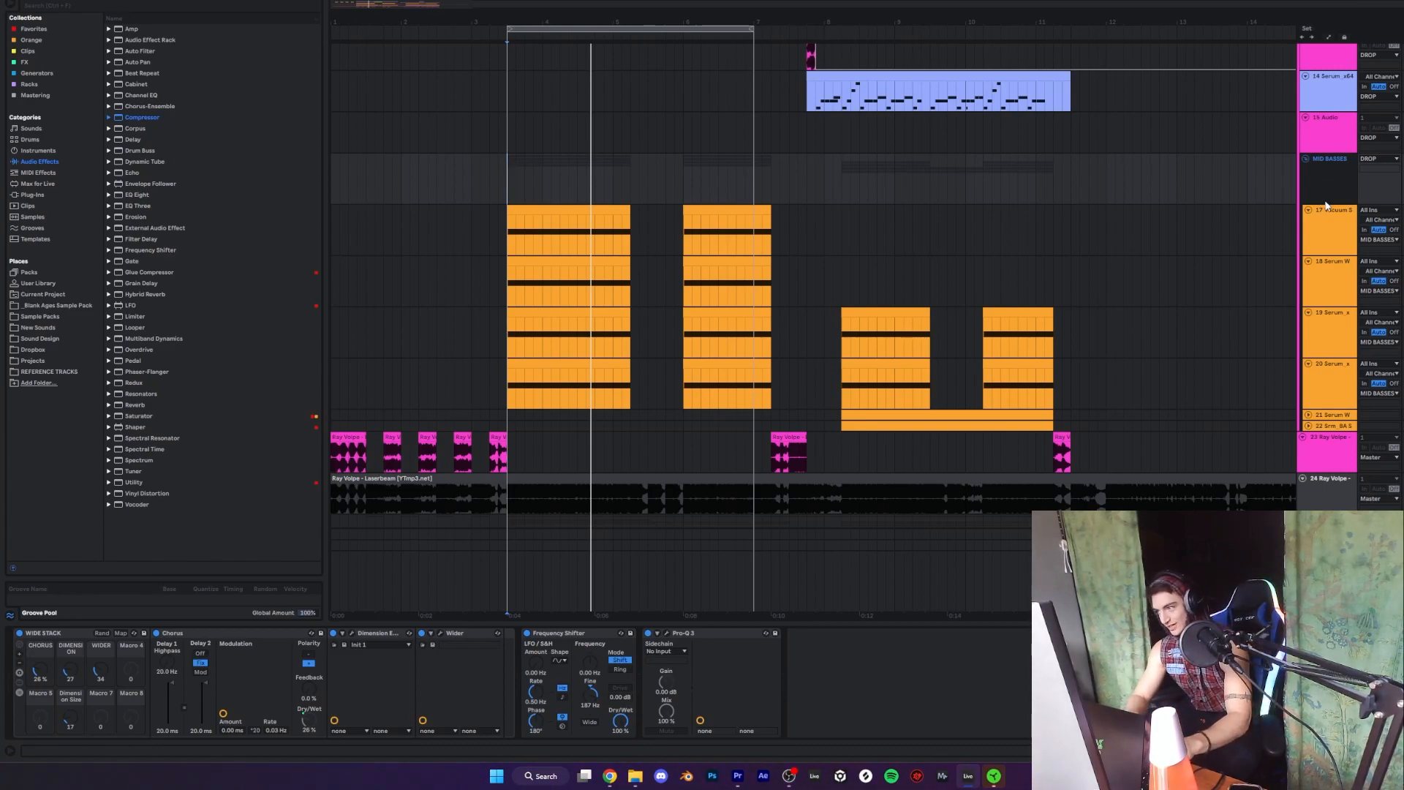
left_click(1328, 227)
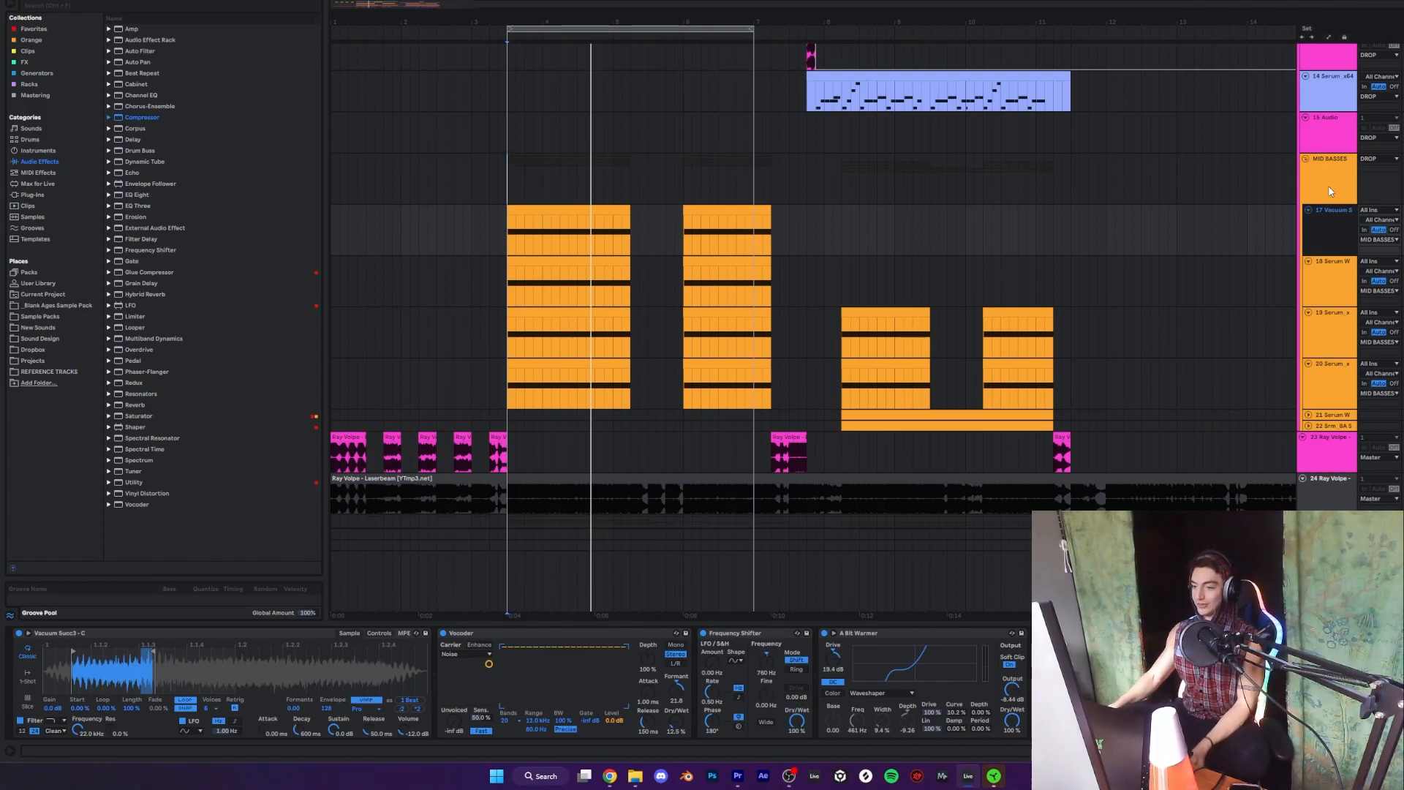
left_click(1326, 203)
left_click(1329, 213)
left_click(1324, 274)
- Play the 17 Vacuum layer from 3.3.1 with its Simpler, Vocoder, Frequency Shifter and A Bit Warmer chain displayed
left_click(1322, 242)
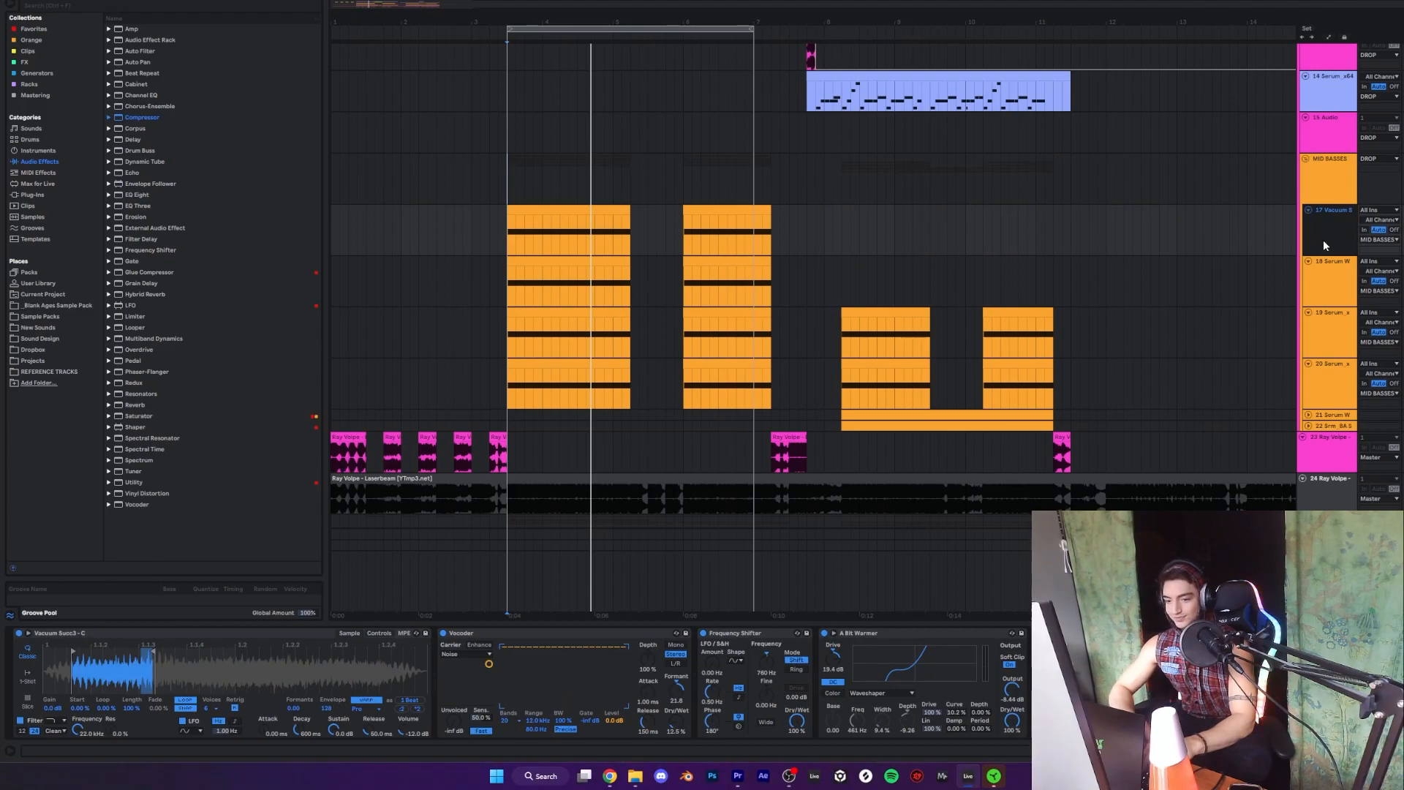
key("space")
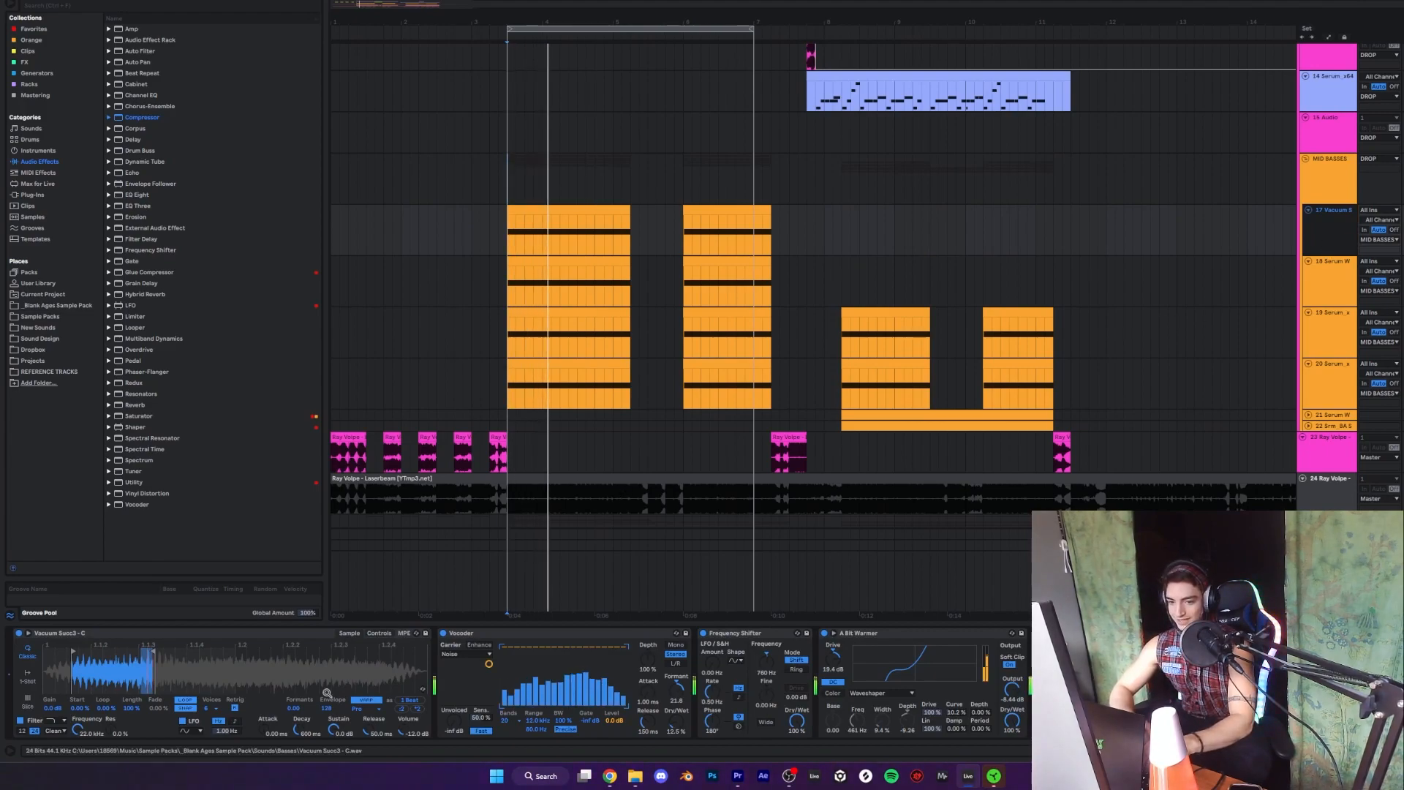
key("space")
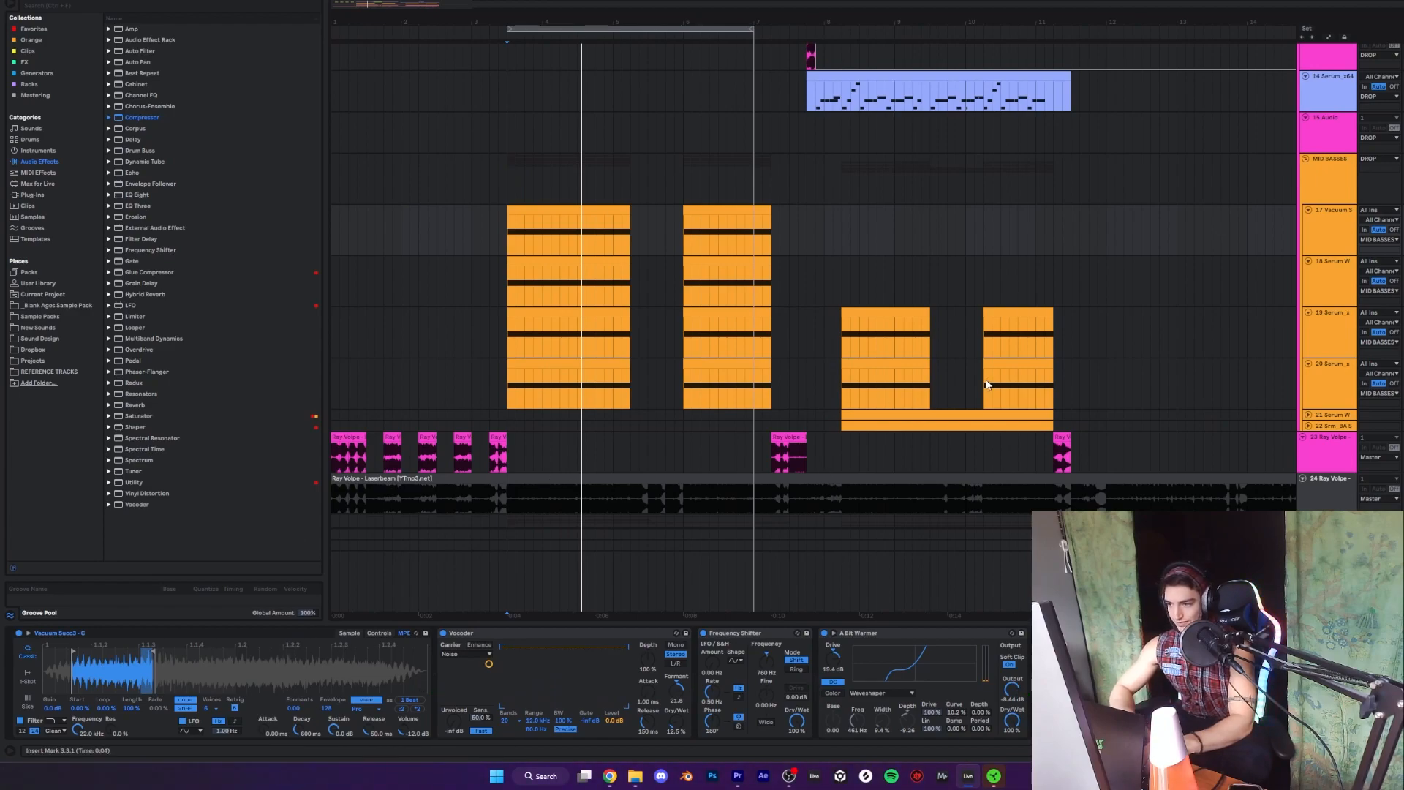
- Insert a new MIDI track below the 17 Vacuum track and load an empty Simpler on it
left_click(1323, 233)
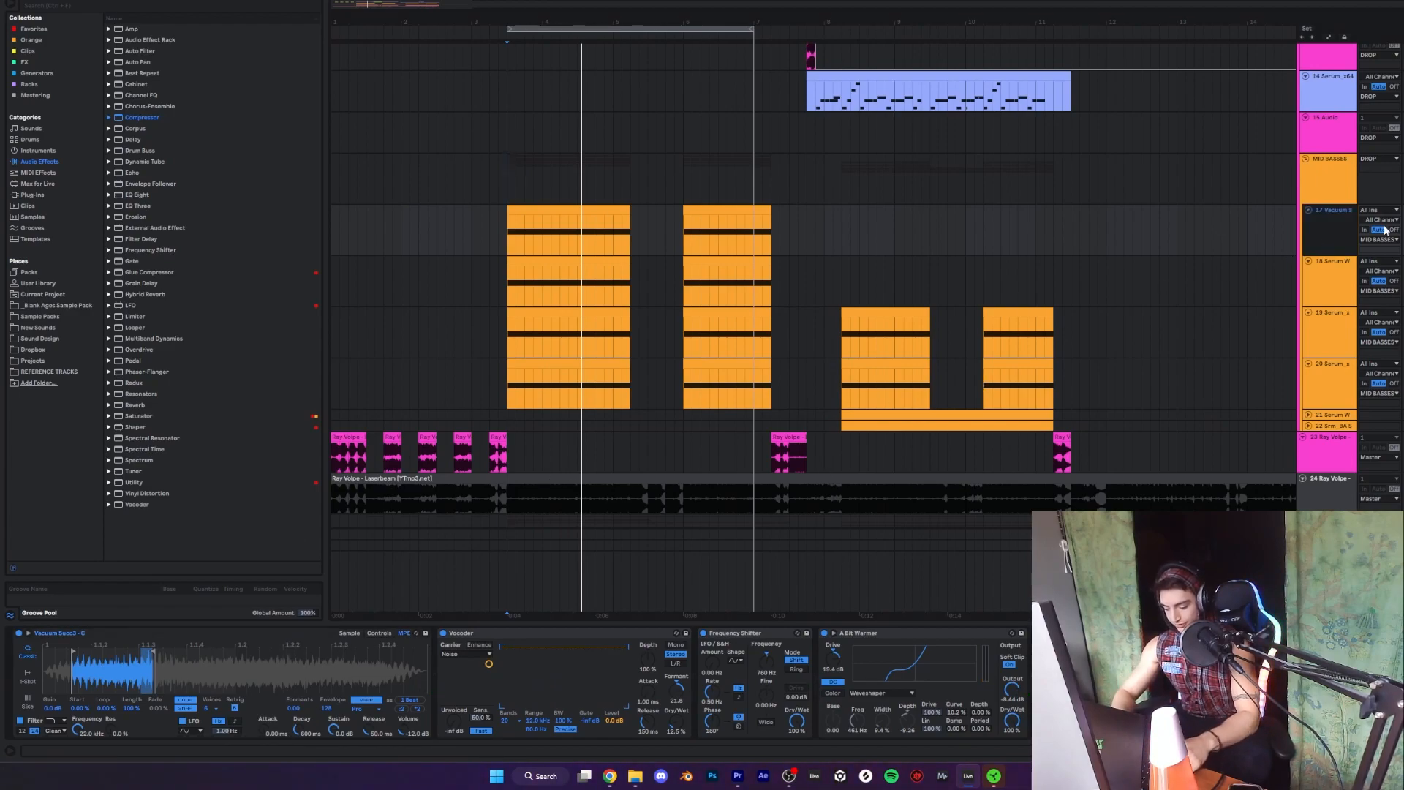
key("ctrl+shift+t")
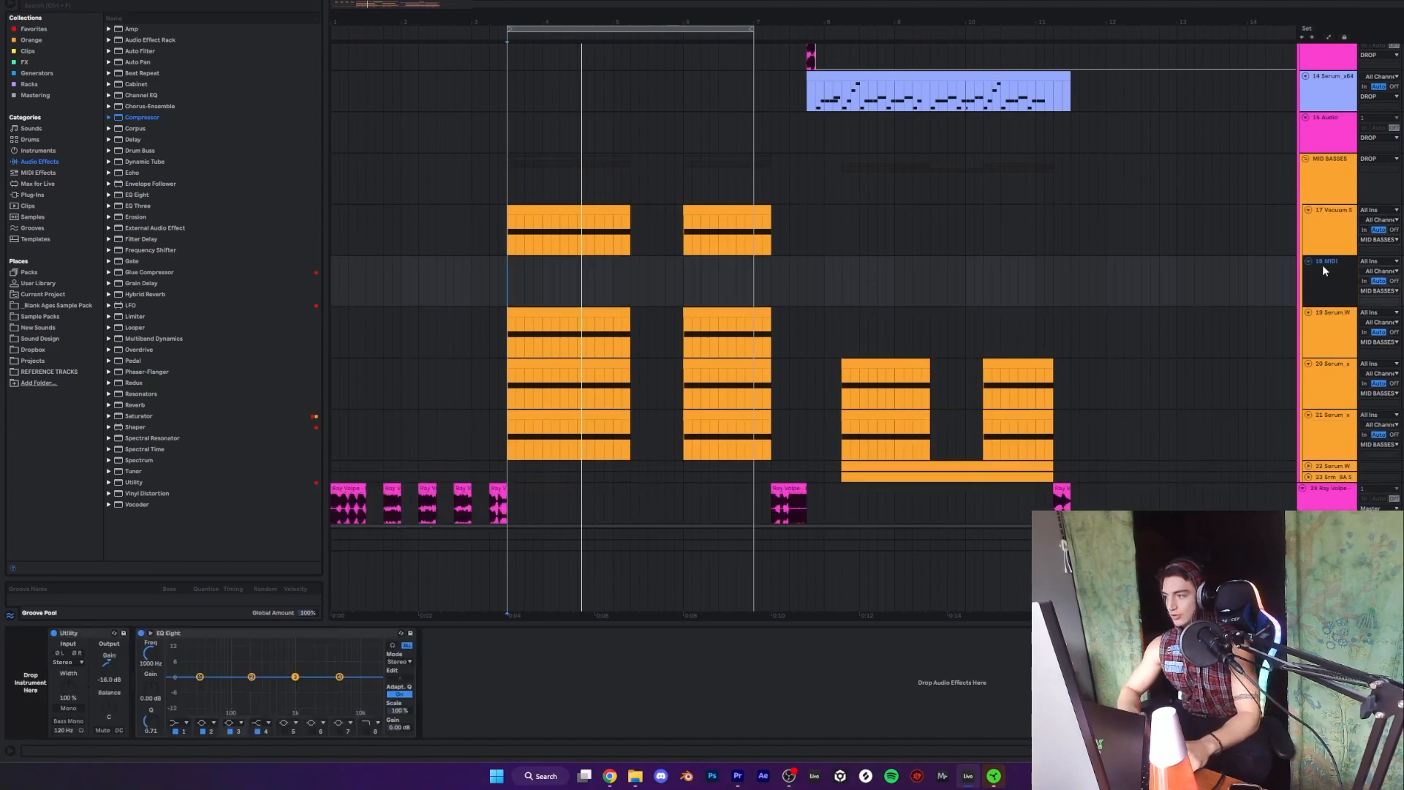
left_click(38, 150)
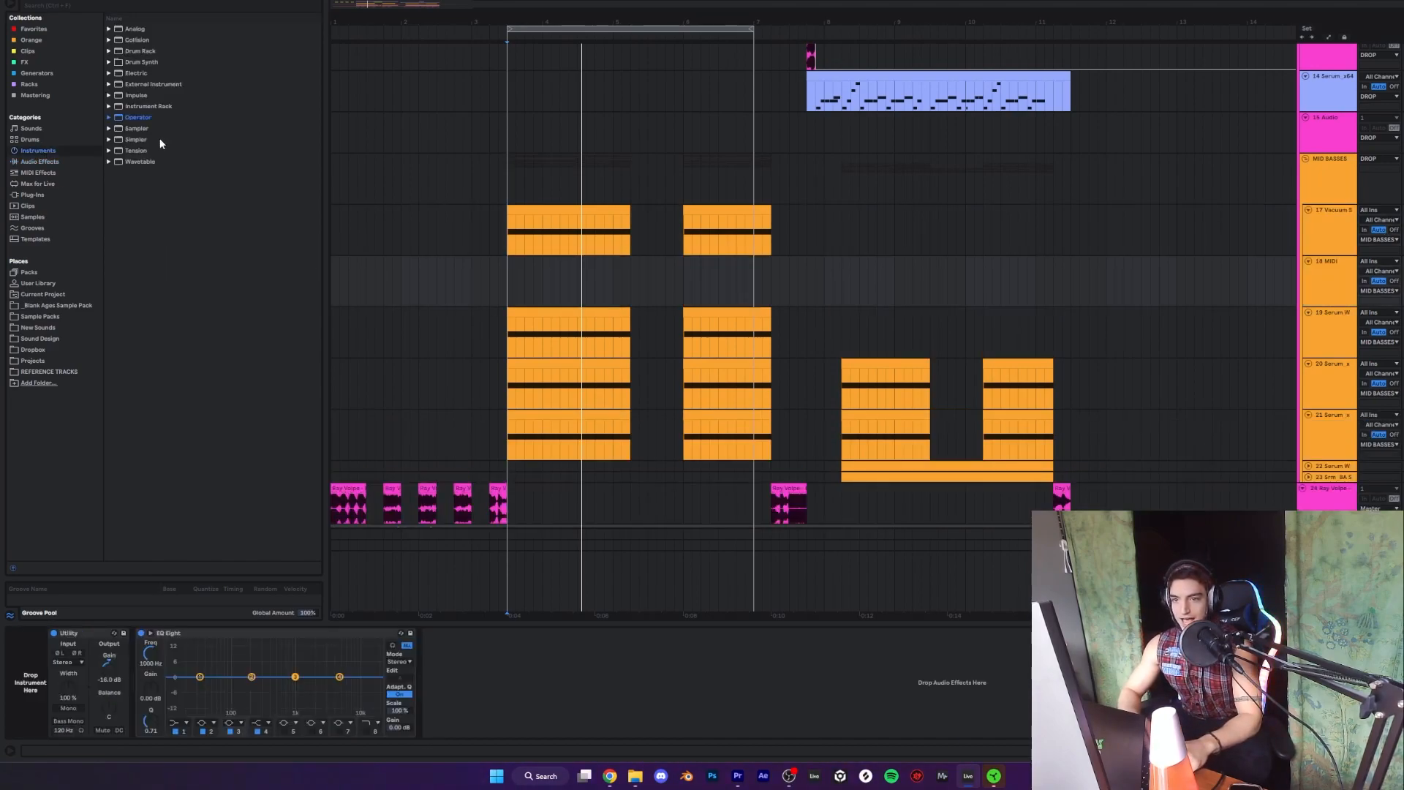
left_click(137, 141)
left_click_drag(64, 601, 48, 683)
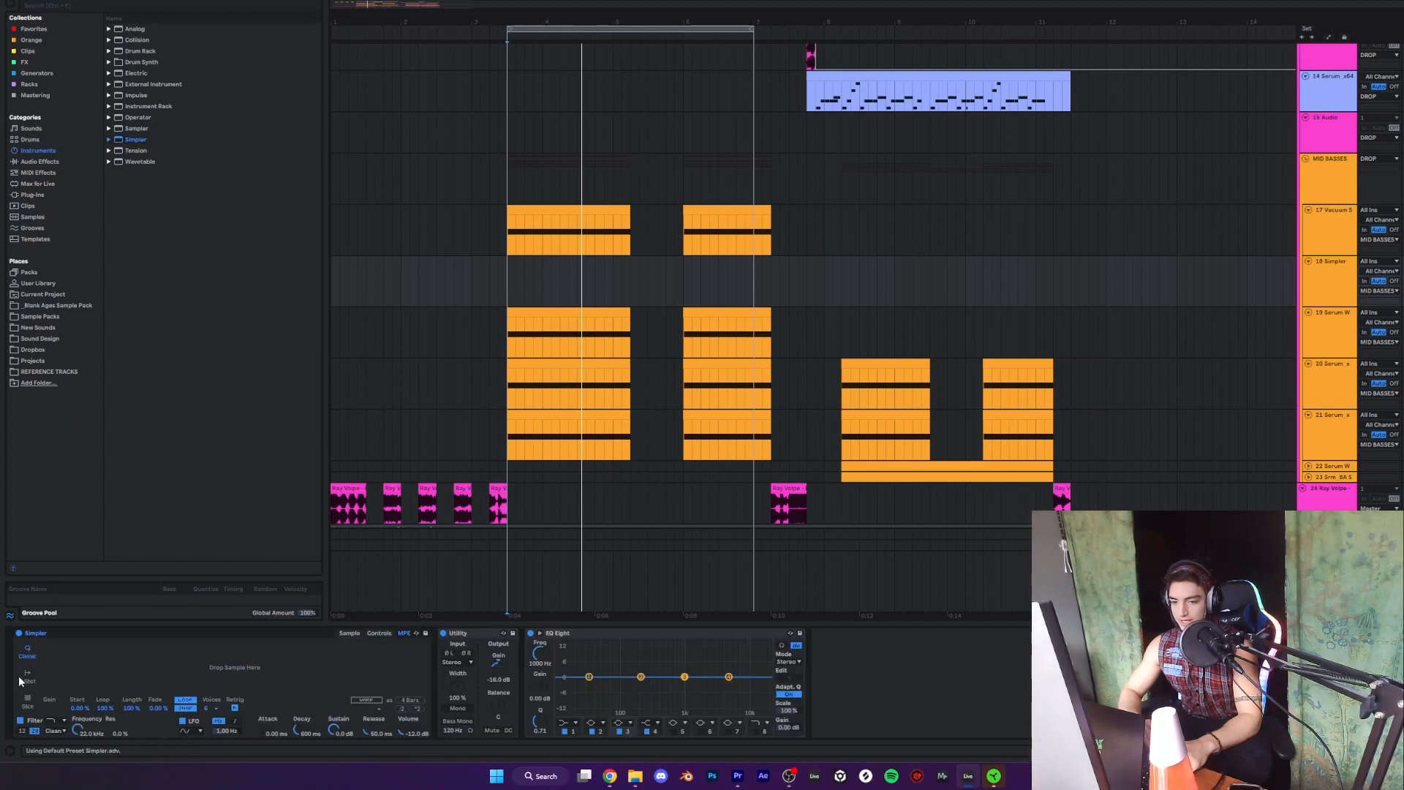
- Switch Simpler through the 1-Shot and Slice playback modes and back to Classic
left_click(24, 680)
left_click(27, 698)
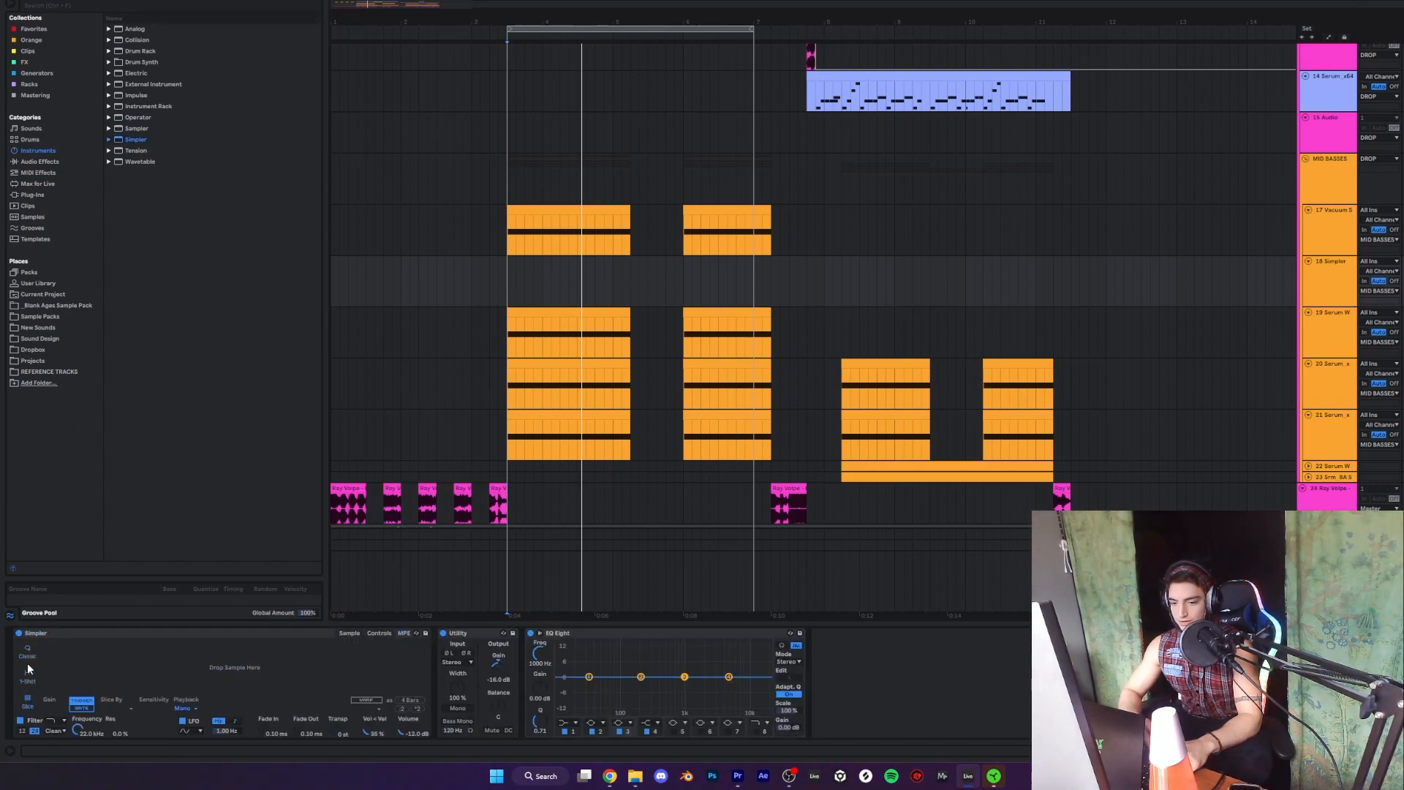
left_click(27, 659)
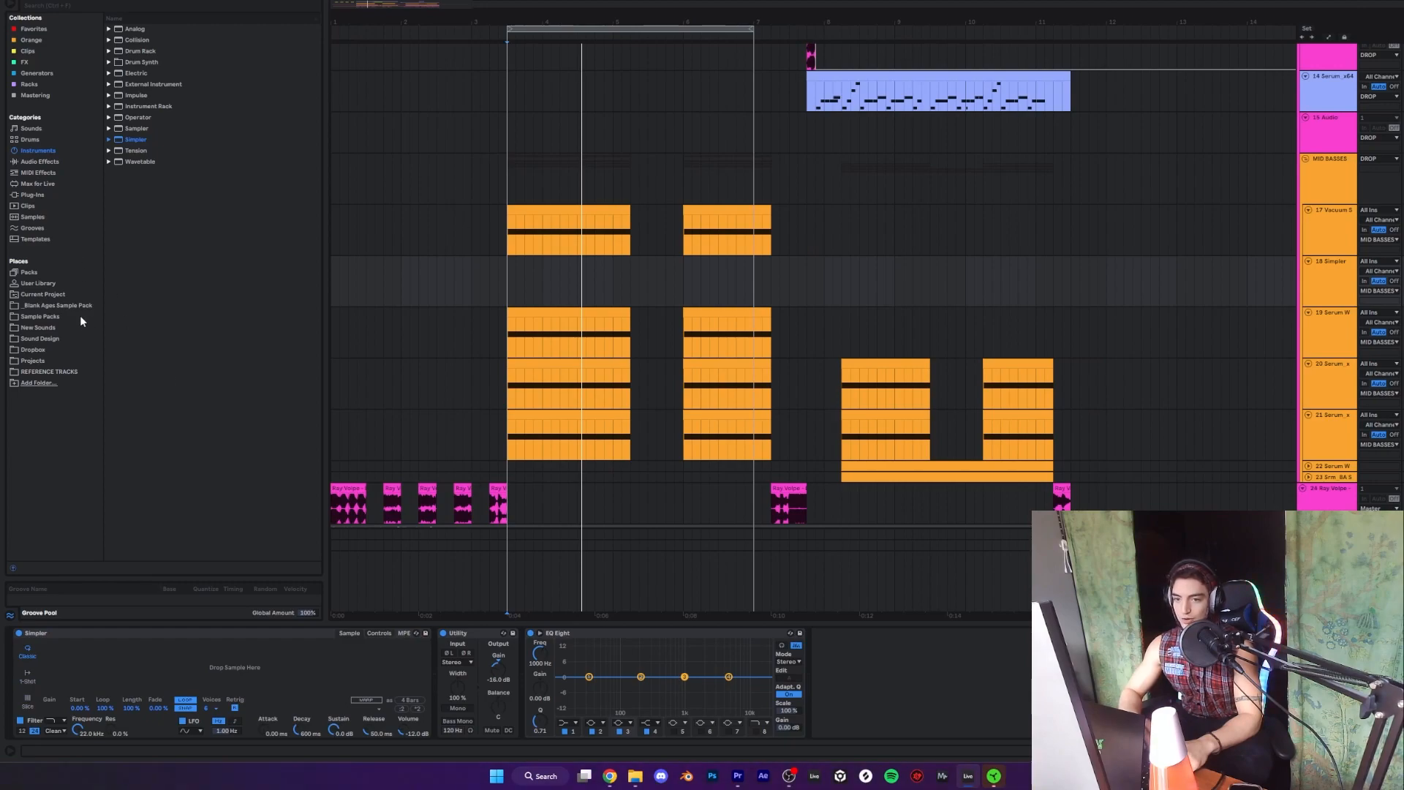
- Load Bass_Stutter_B.wav from the sample pack's Basses folder into Simpler and shorten its playback region to about the first third
left_click(53, 306)
left_click(110, 73)
left_click(116, 85)
left_click(165, 206)
left_click(167, 217)
left_click(174, 327)
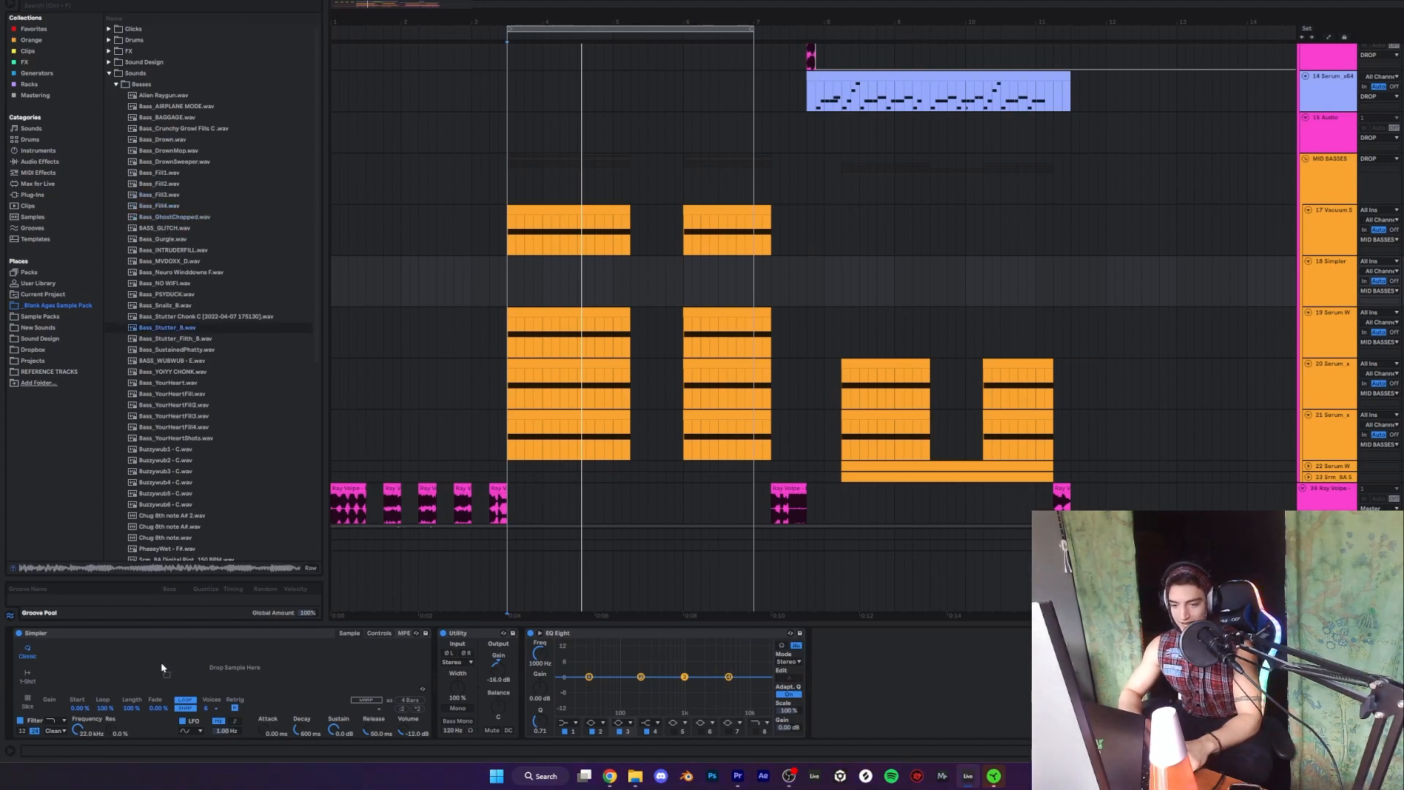
left_click_drag(153, 664, 162, 669)
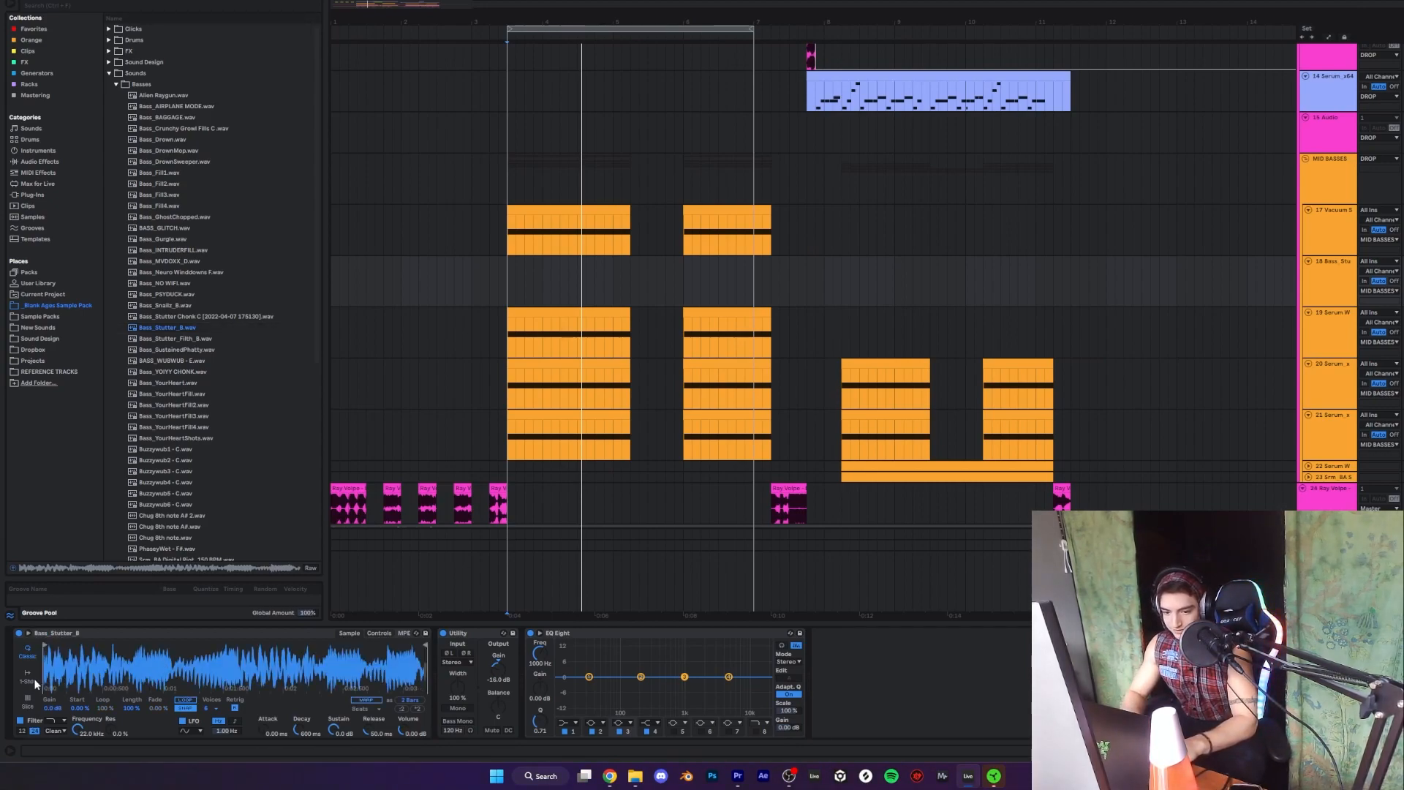
left_click_drag(425, 645, 158, 655)
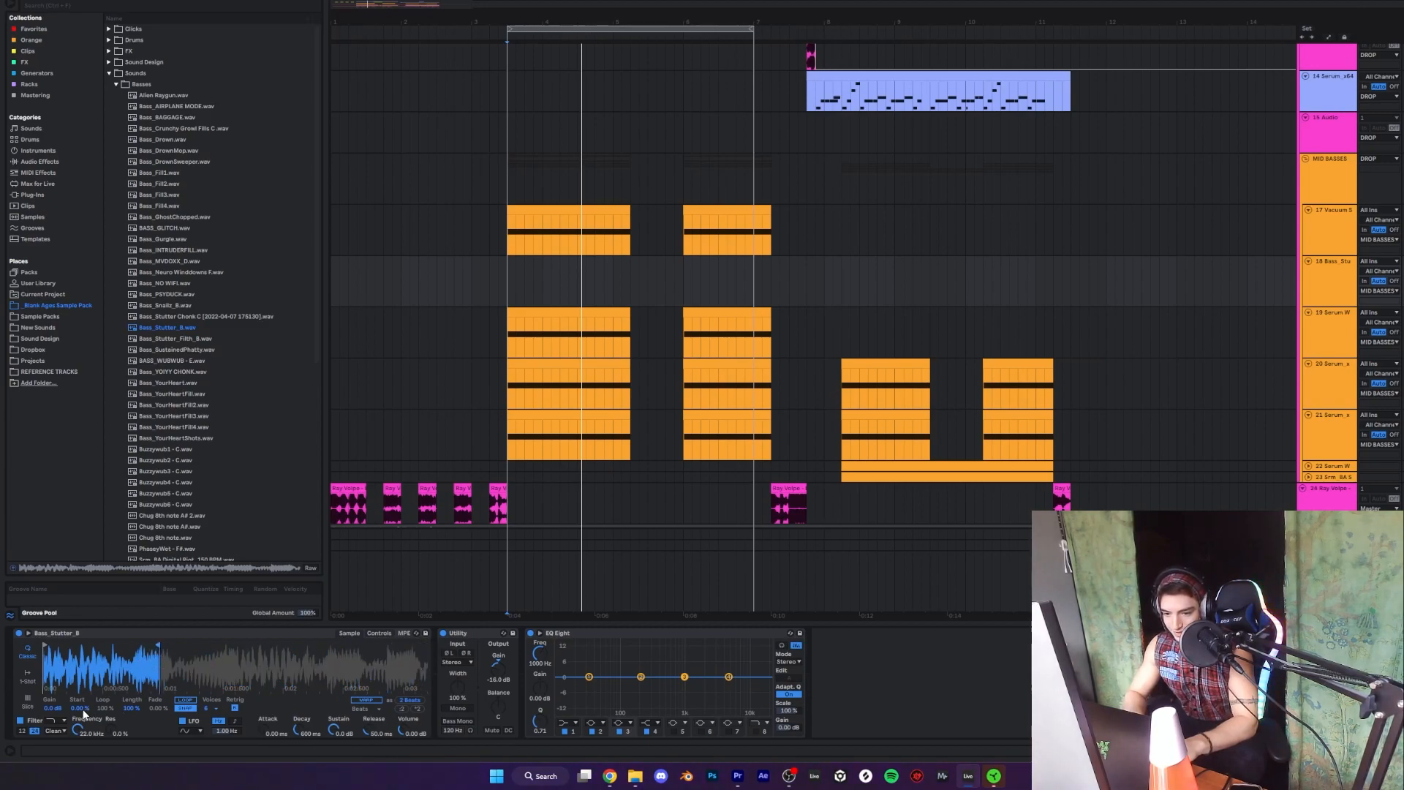
- Adjust Simpler's sample length and move the start of the Bass_Stutter_B playback region to about 15% of the waveform
left_click_drag(122, 708, 122, 714)
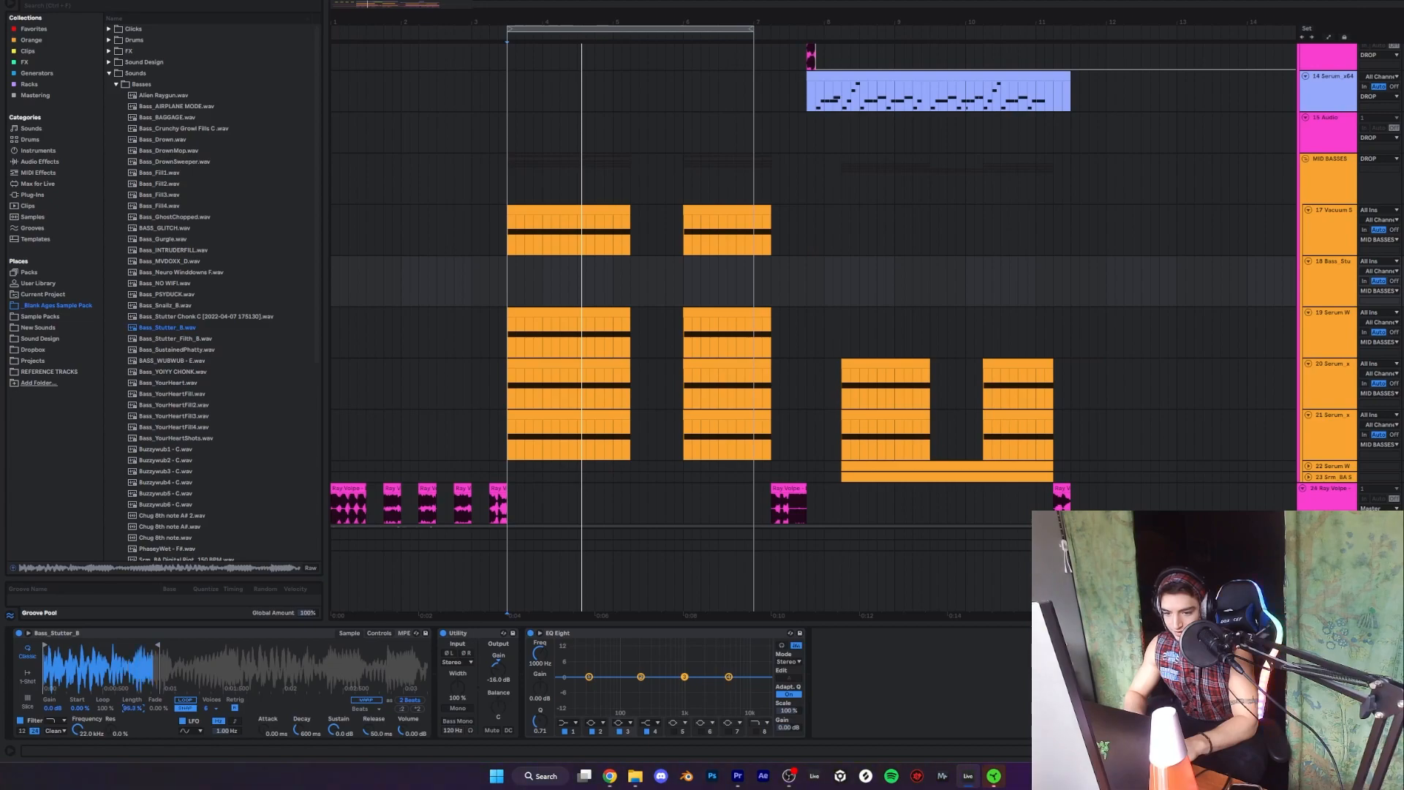
left_click(184, 700)
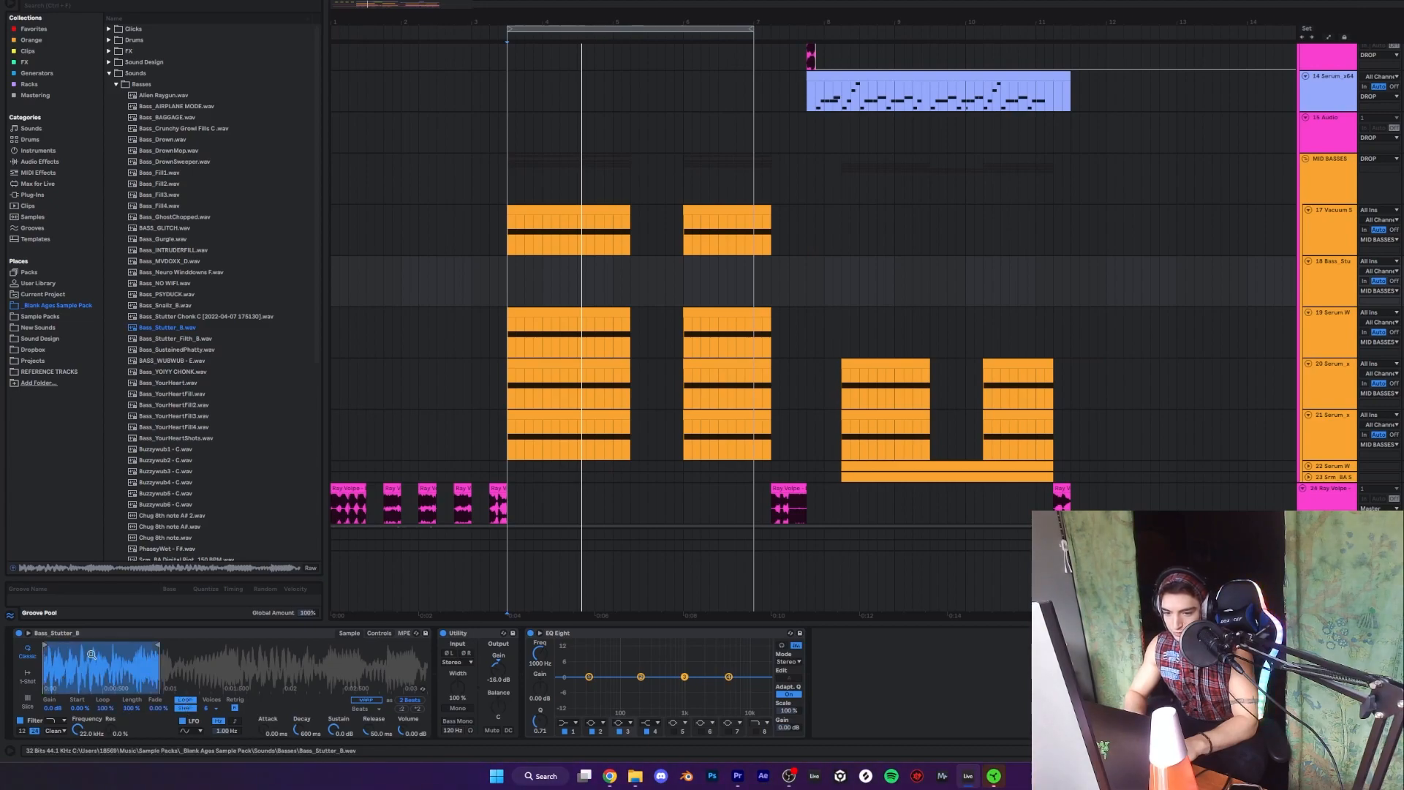
left_click_drag(46, 648, 99, 644)
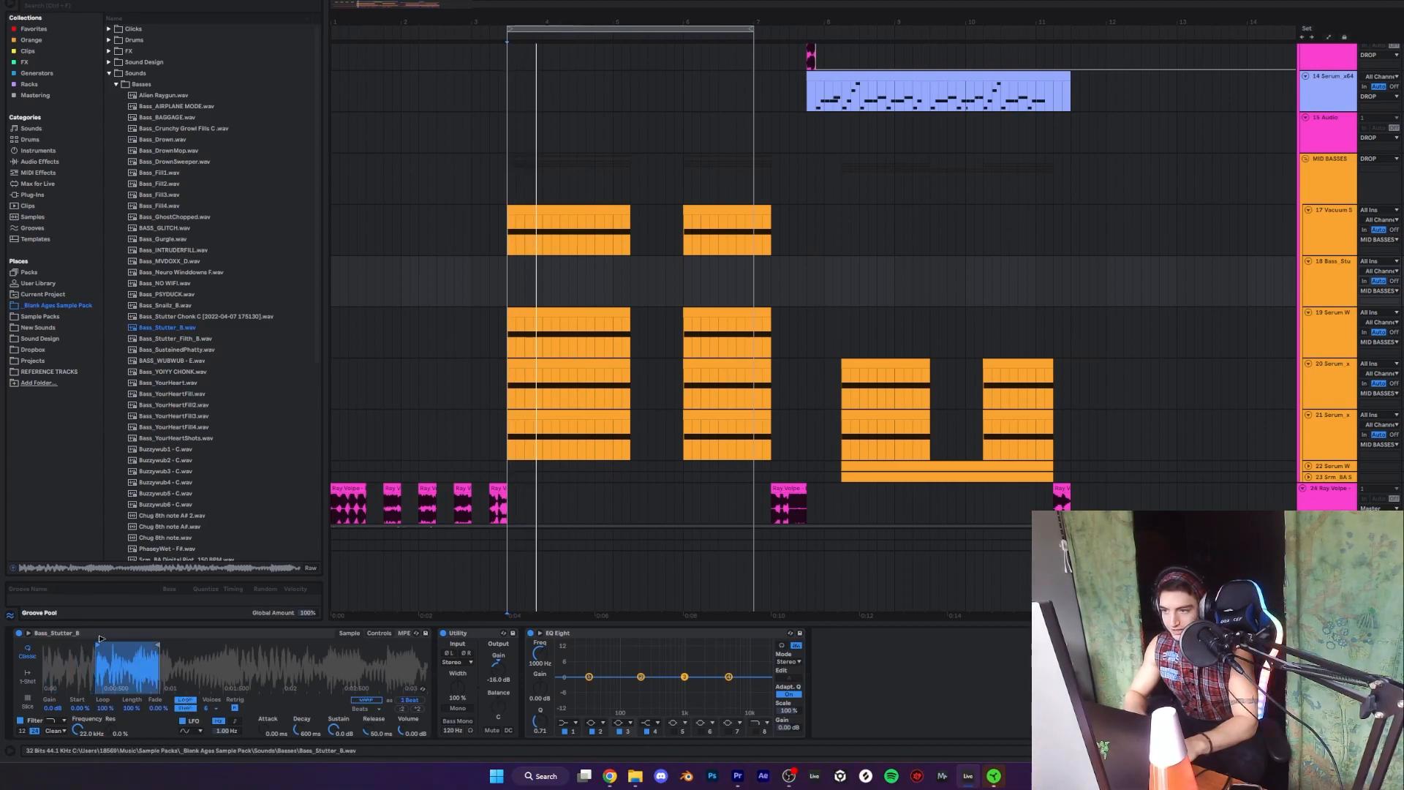
- Copy the 17 Vacuum clip at 3.3.1 onto the Bass_Stutter track and narrow Simpler's region to a short slice by moving its start
left_click_drag(524, 226, 525, 260)
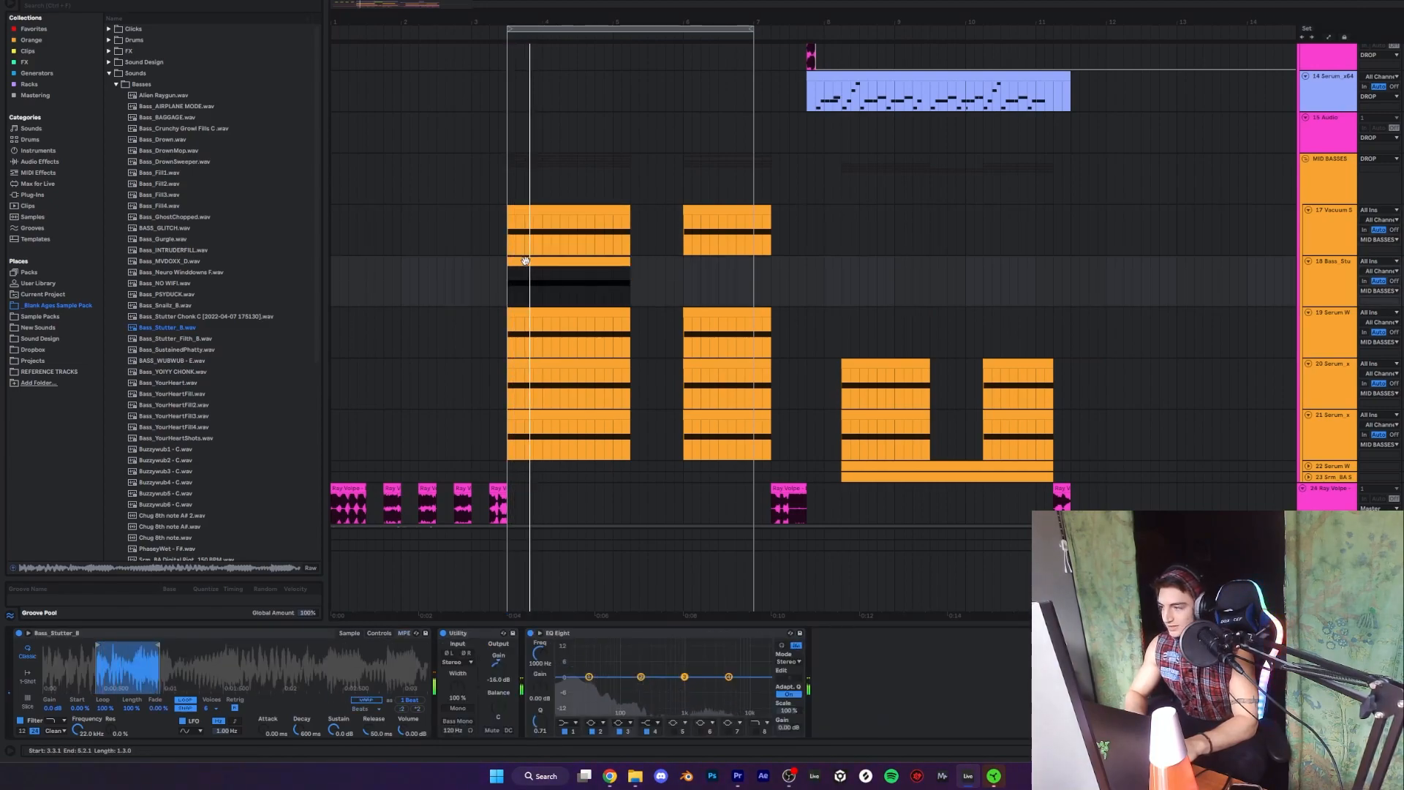
left_click_drag(96, 645, 141, 645)
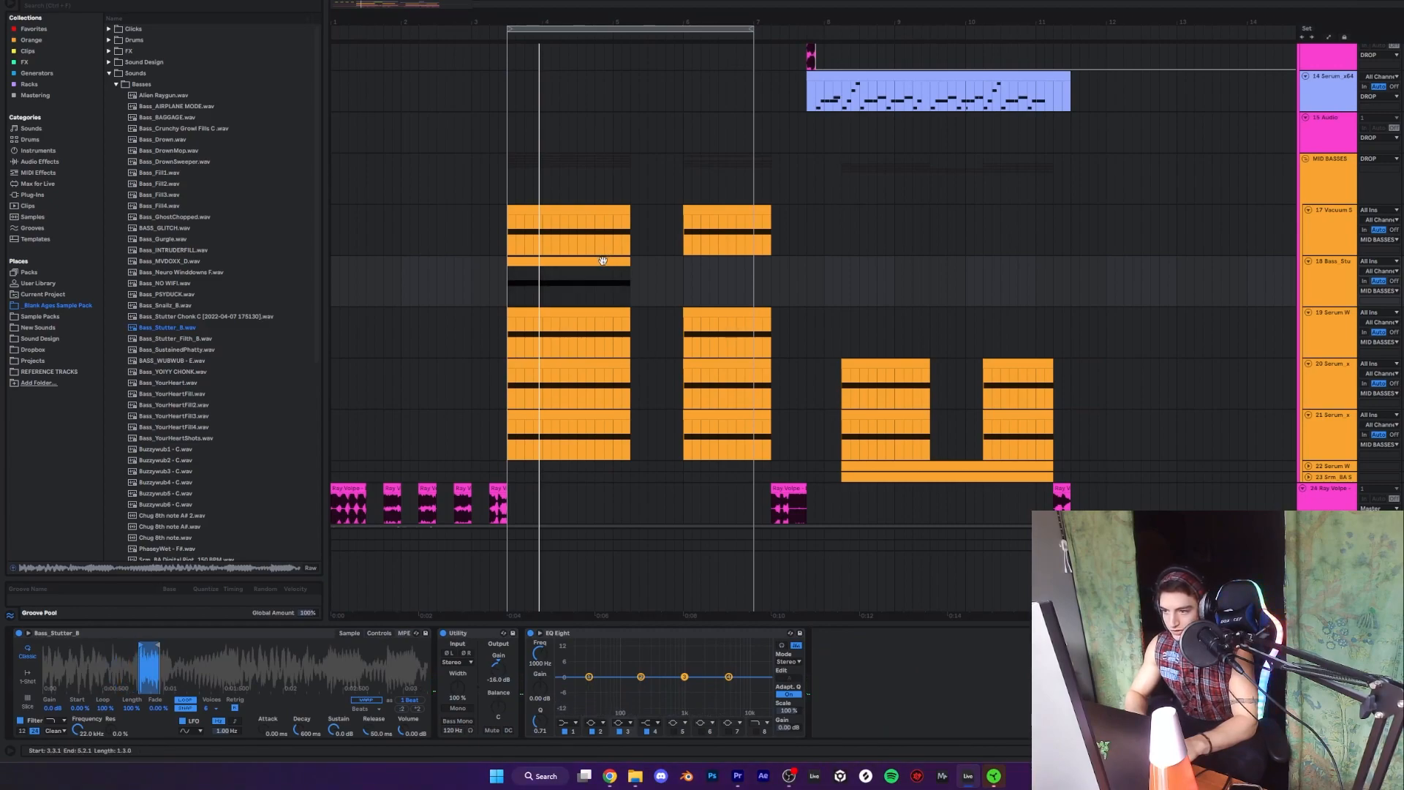
- Examine the copied clip's MIDI note and return to the Simpler view to play the clip
double_click(578, 289)
key("space")
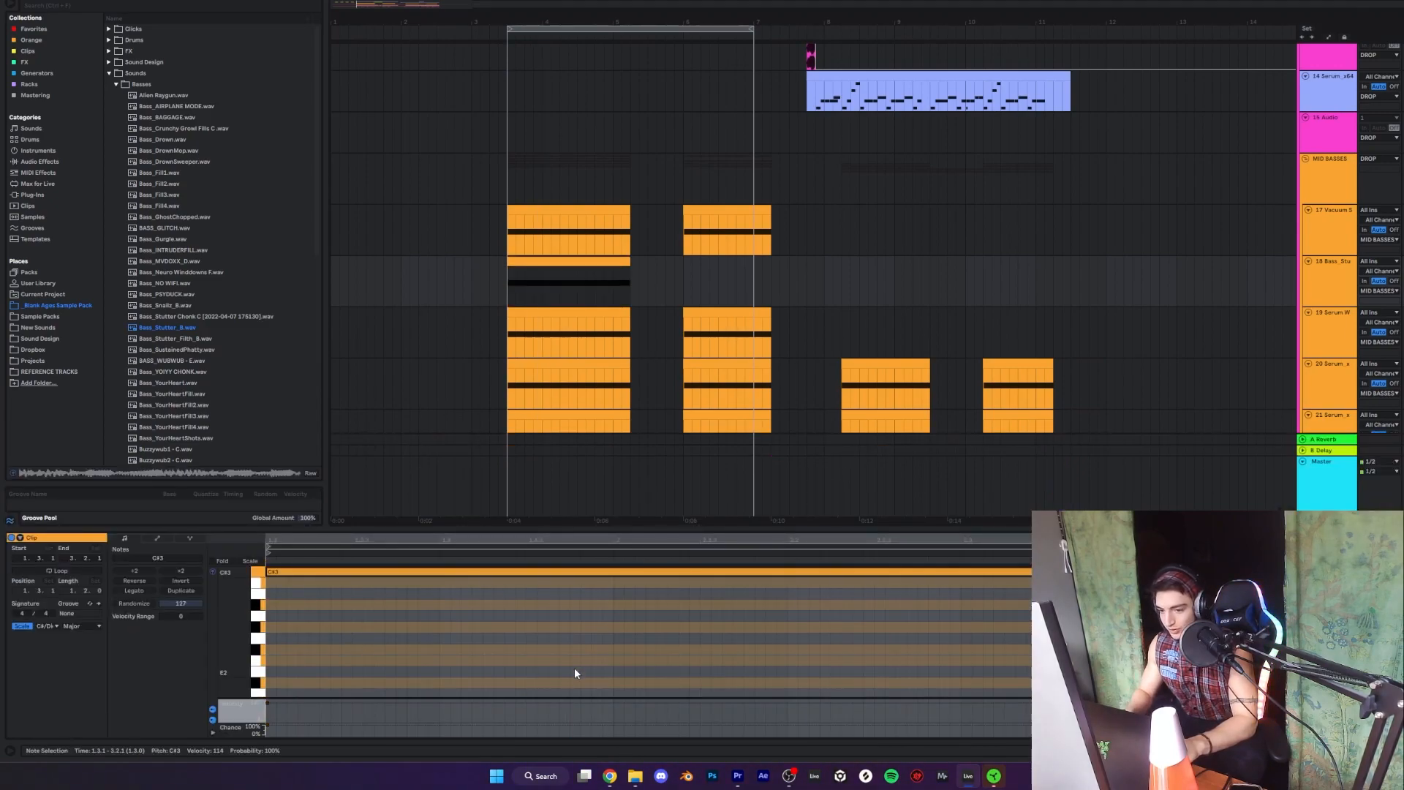
key("shift+Tab")
key("space")
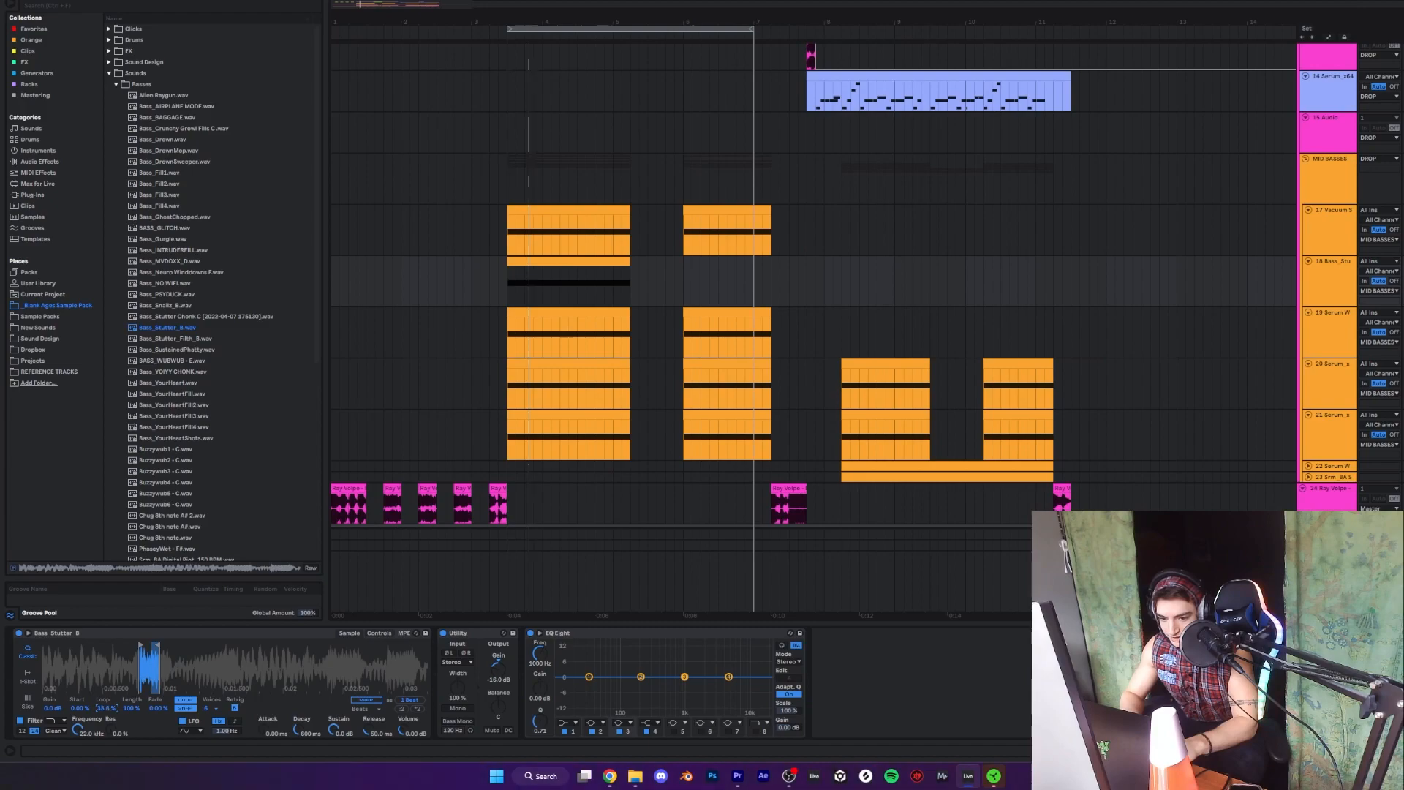
- Extend the Bass_Stutter_B region to just past the waveform's middle with a shortened loop section, auditioning the sound repeatedly
key("space")
key("space")
key("space")
key("space")
key("space")
key("space")
key("space")
key("space")
left_click_drag(105, 708, 147, 646)
key("space")
key("space")
key("space")
key("space")
key("space")
key("space")
key("space")
key("space")
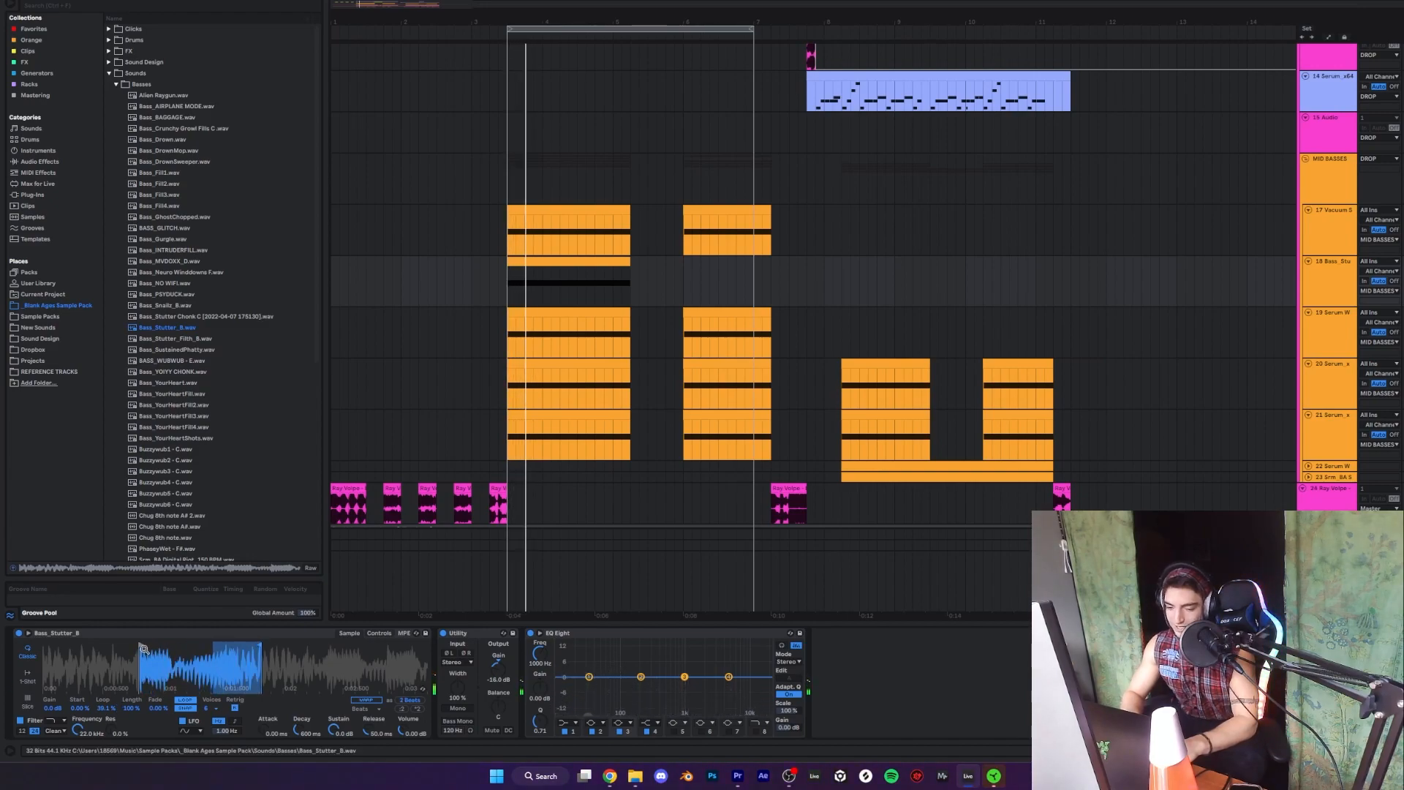
- Move Simpler's sample start close to the region's end so only a tiny slice loops, and audition the resulting buzz
left_click_drag(142, 646, 258, 640)
key("space")
key("space")
key("space")
key("space")
key("space")
key("space")
key("space")
key("space")
key("space")
key("space")
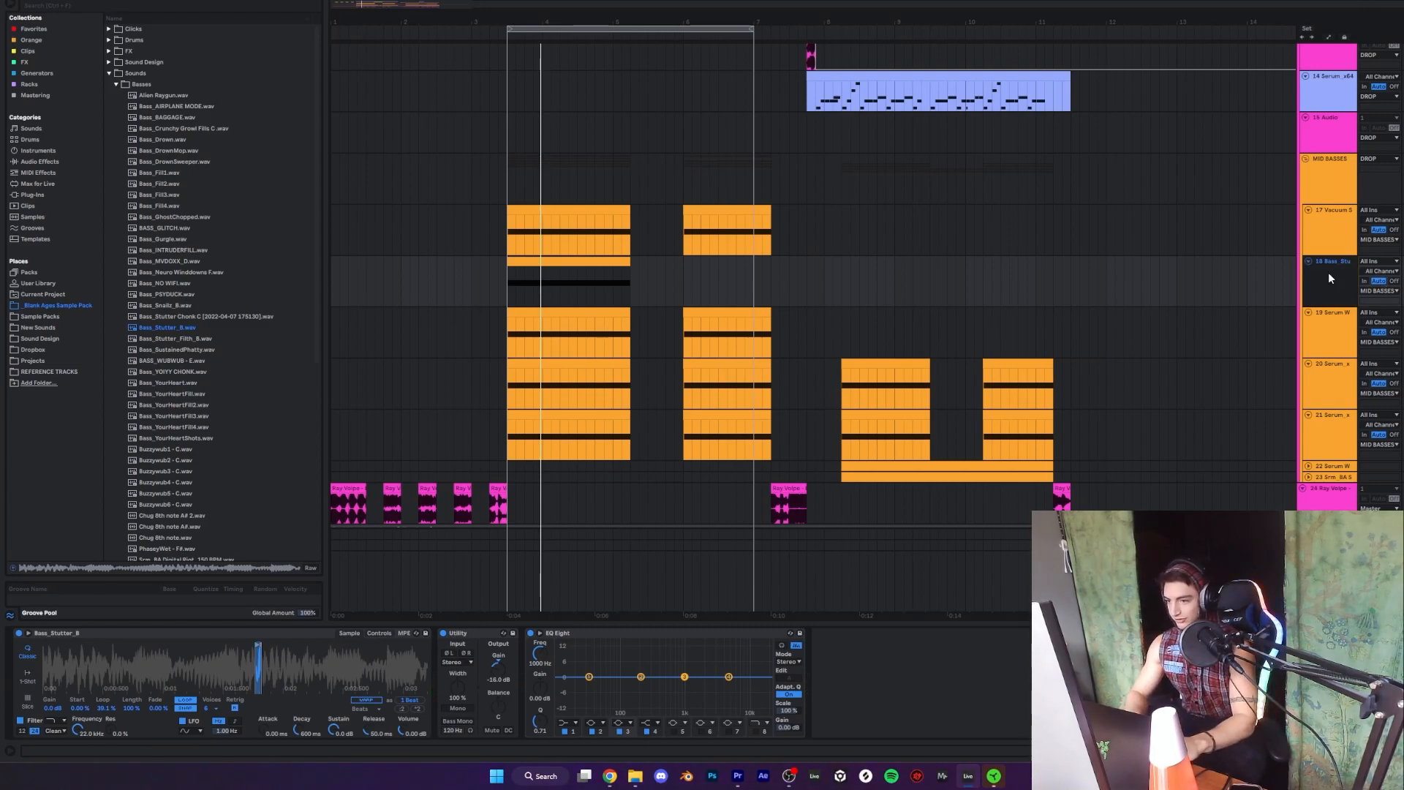
- Delete the Bass_Stutter demonstration track and bring back the 17 Vacuum track's device chain
key("Delete")
left_click(1331, 330)
left_click(1335, 375)
left_click(1330, 336)
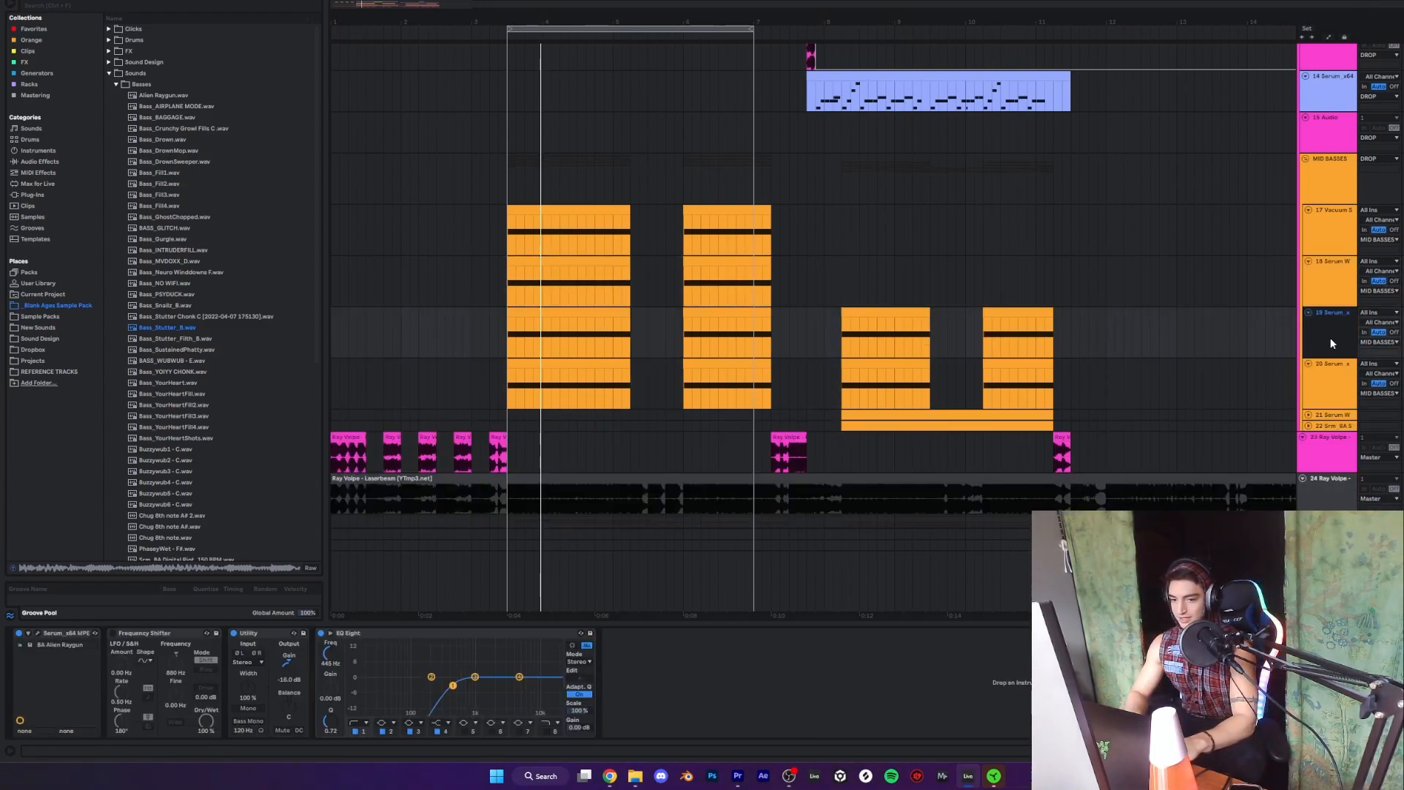
left_click(1326, 291)
left_click(1317, 242)
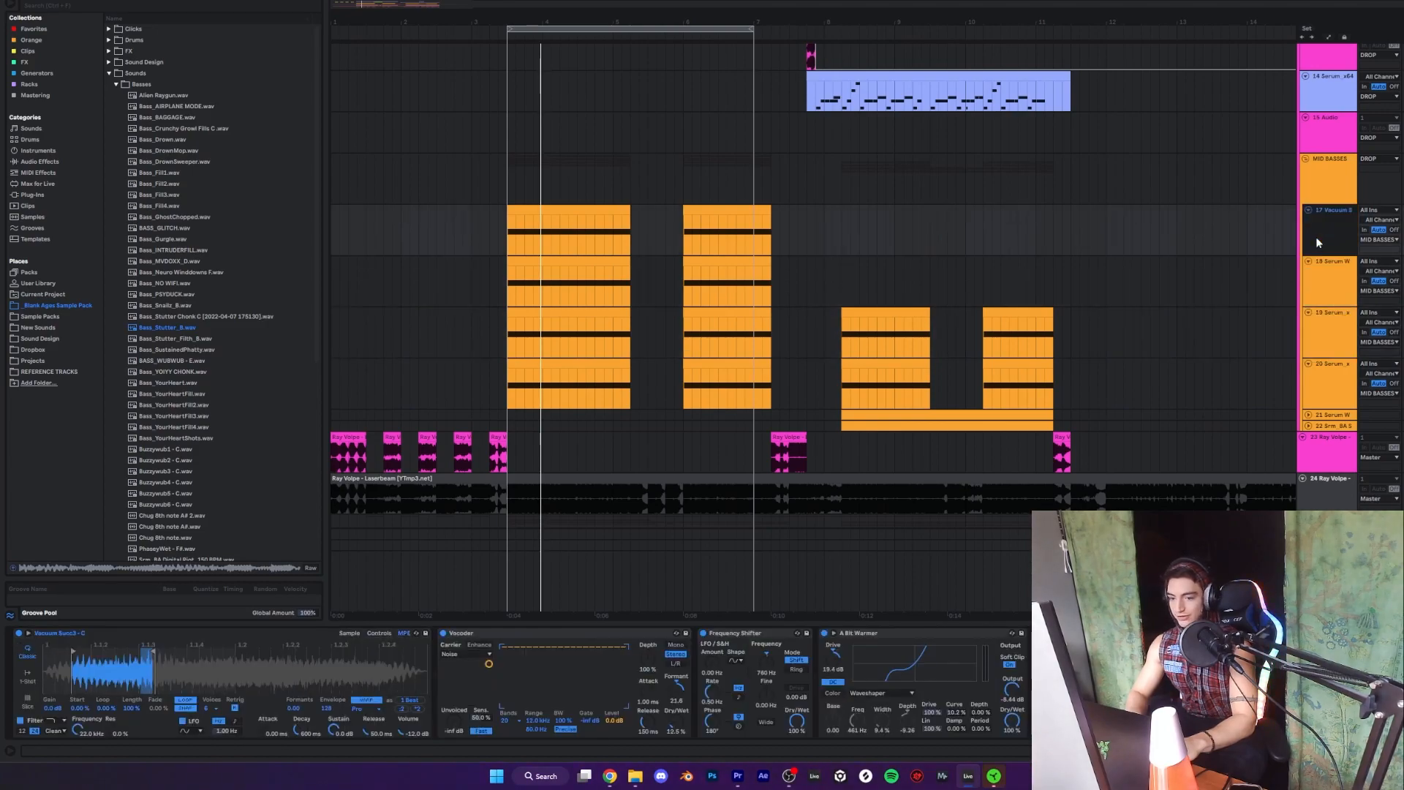
- Audition the 17 Vacuum and 18 Serum W layers in turn with their device chains displayed
key("space")
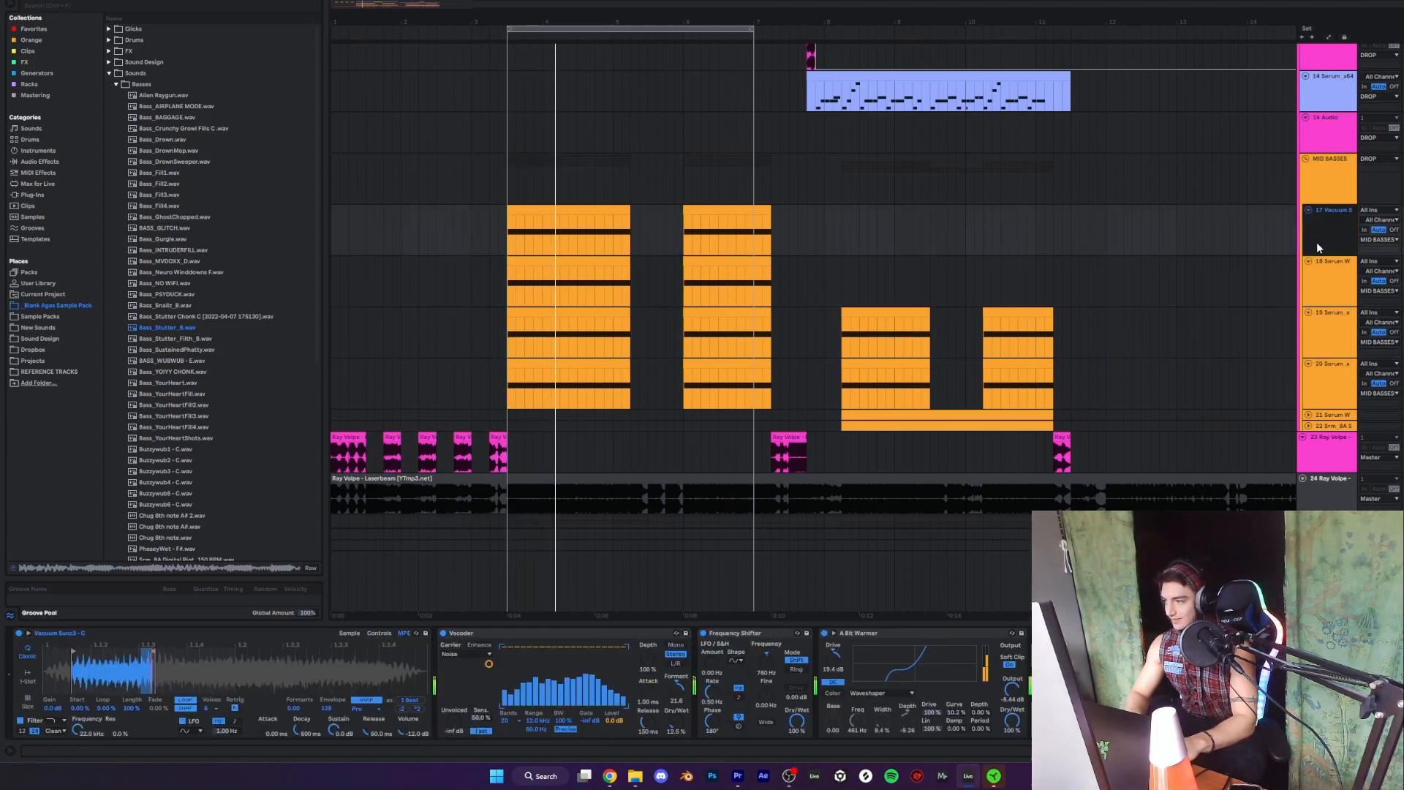
left_click(1328, 298)
left_click(1323, 248)
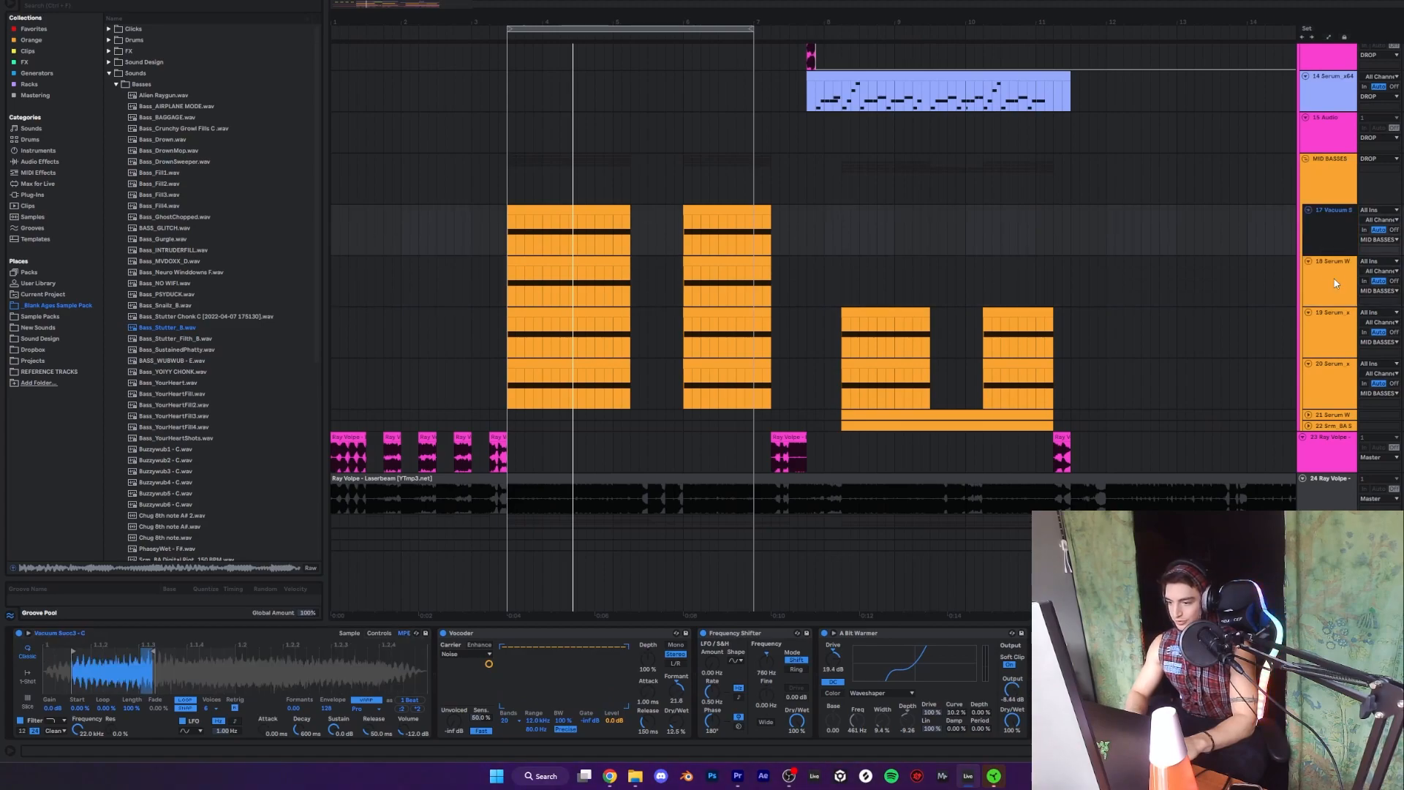
key("space")
key("space")
key("space")
key("space")
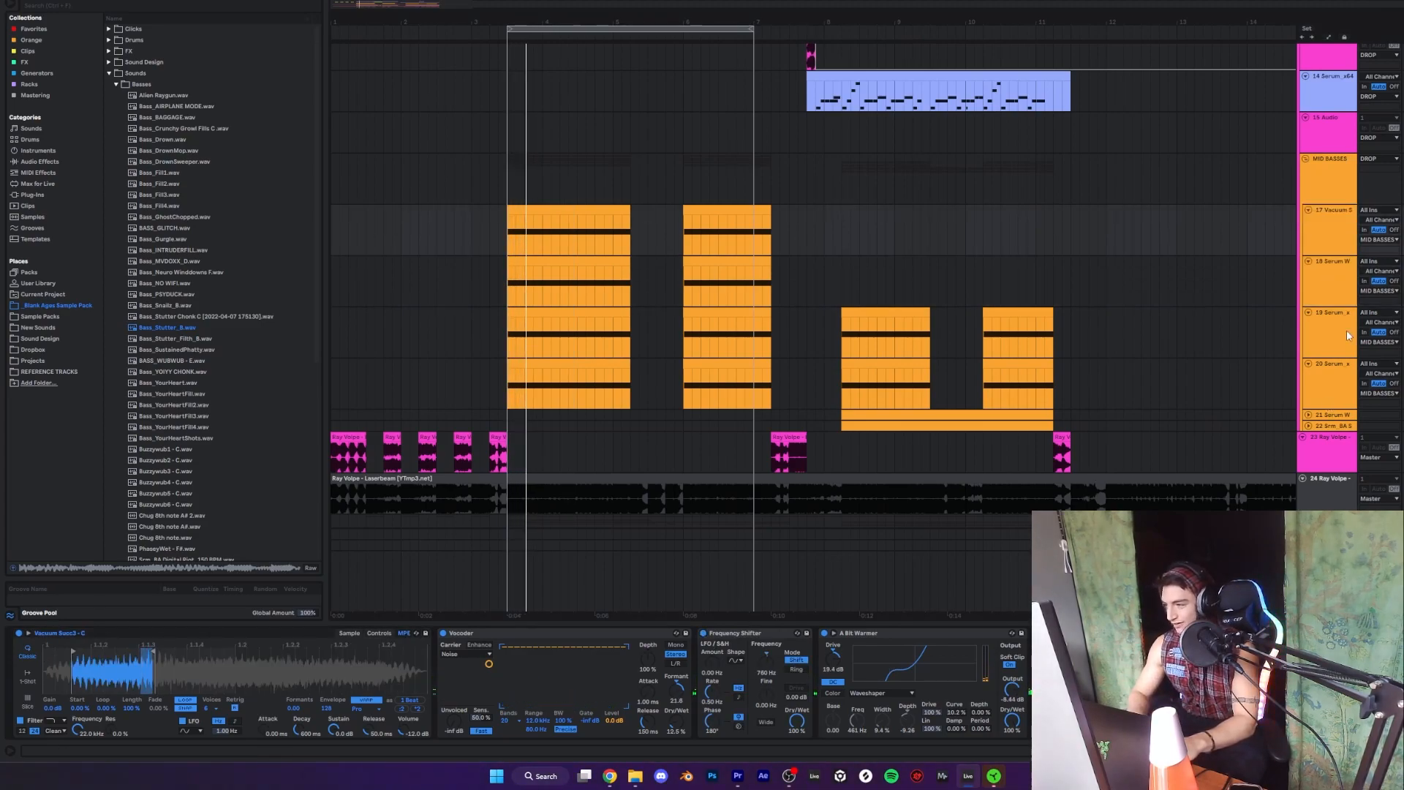
left_click(1324, 276)
key("space")
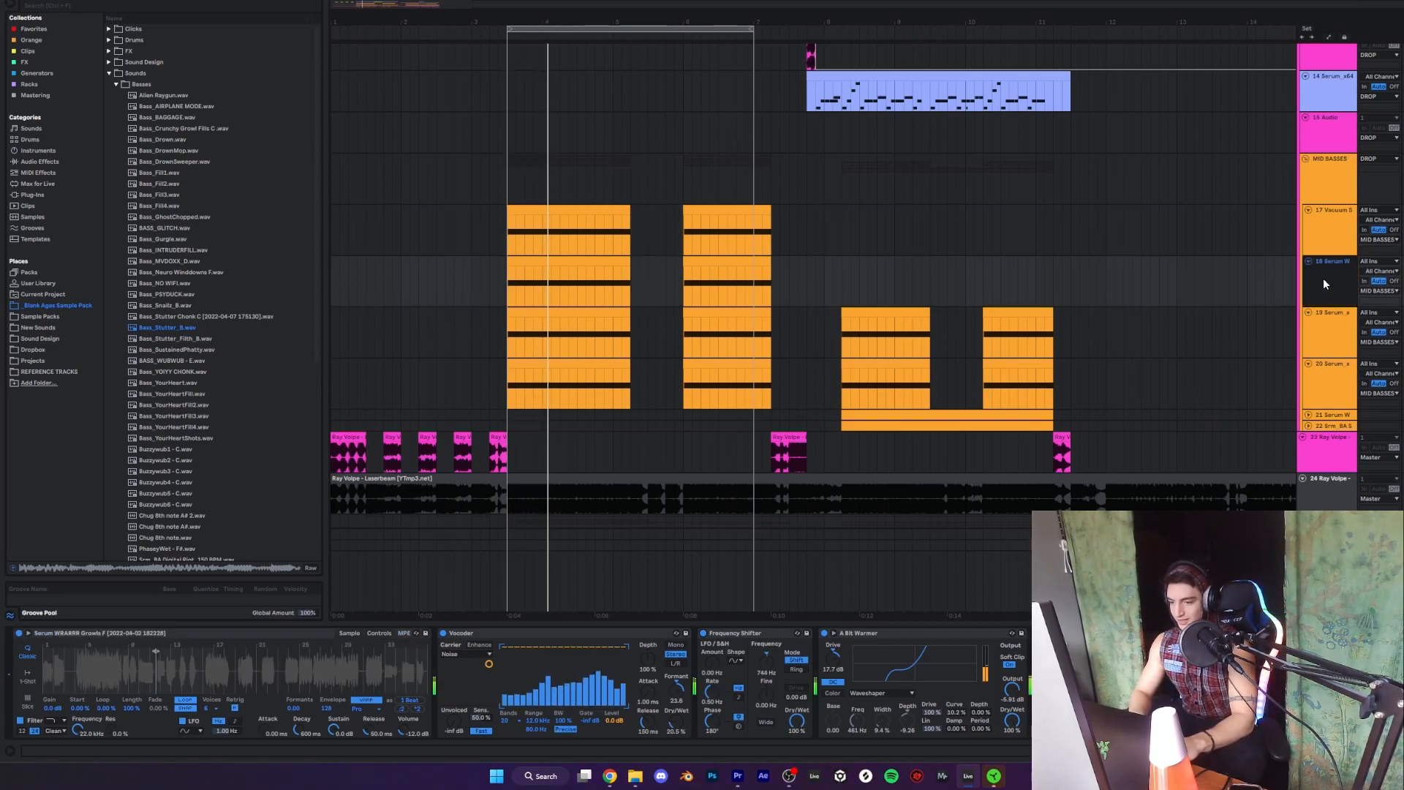
- Play the 19 Serum layer and examine its BA Alien Raygun patch in the Serum window
left_click(1323, 327)
key("space")
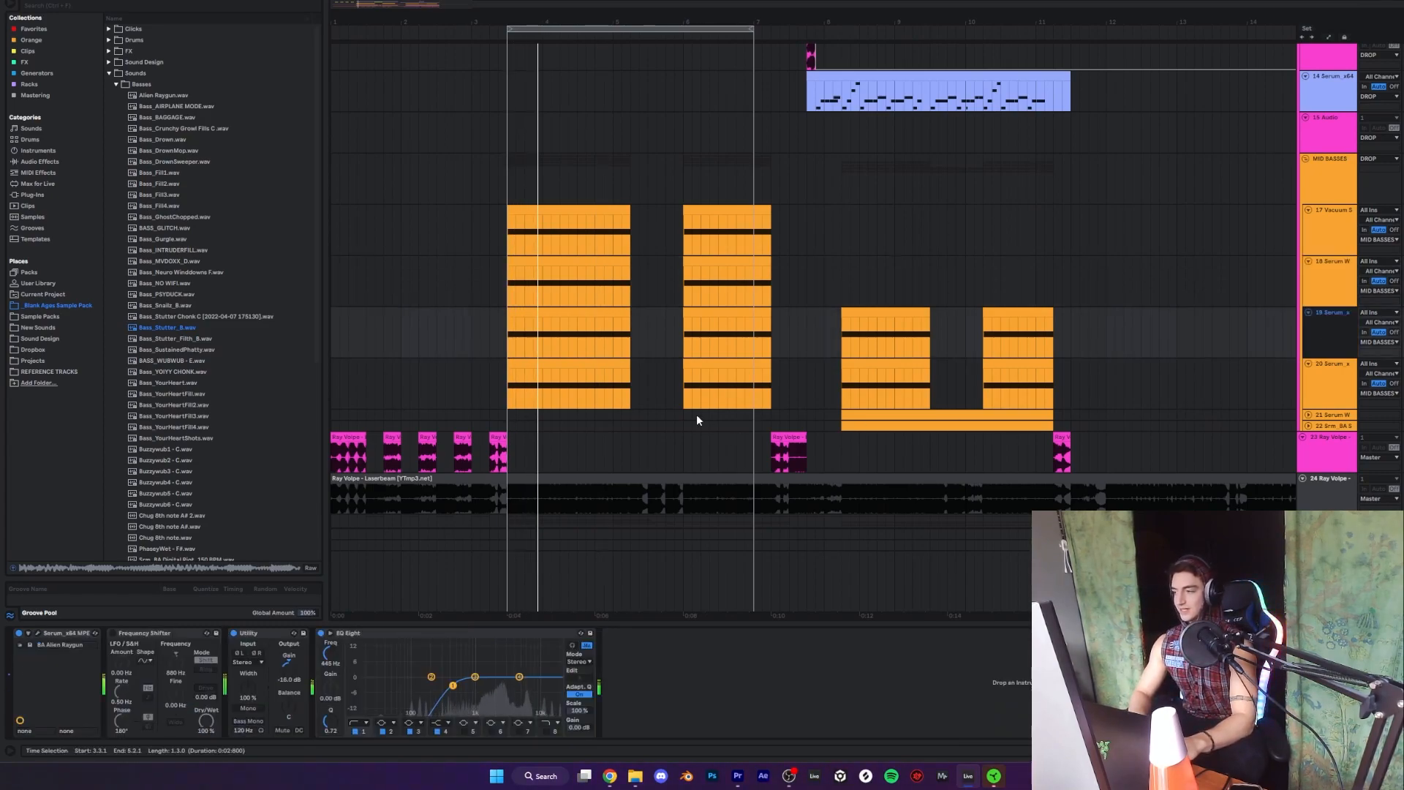
left_click(37, 633)
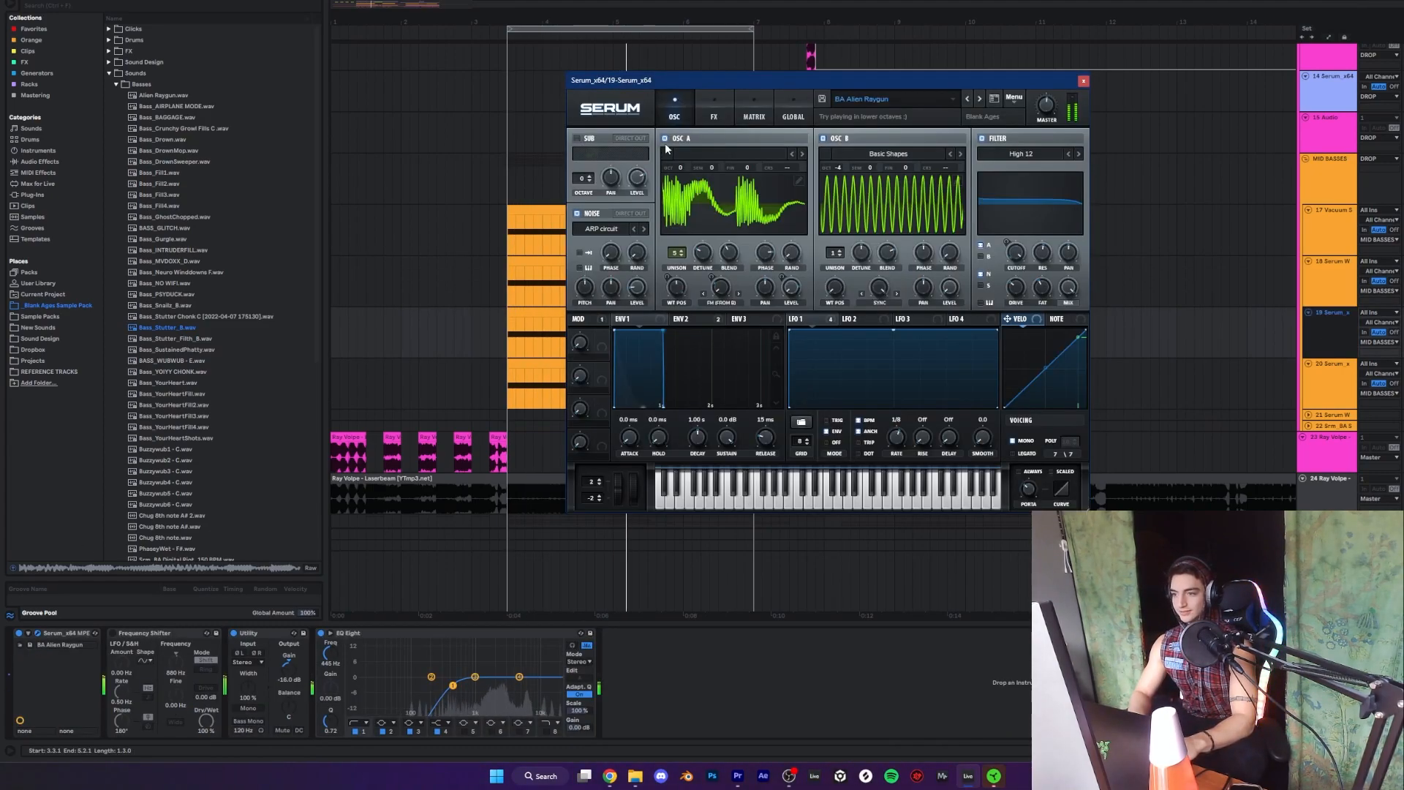
left_click(1082, 81)
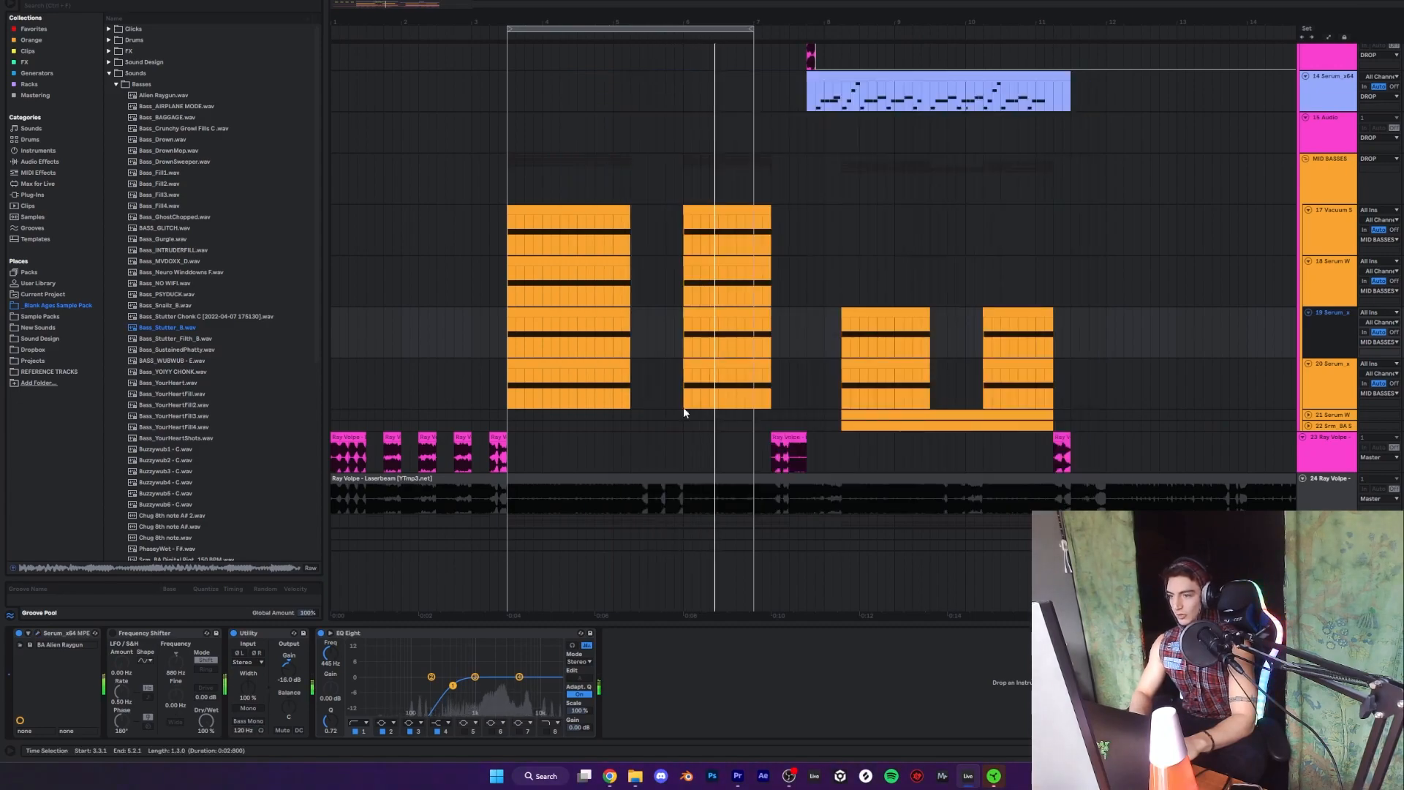
- Play the 20 Serum layer from 3.3.1 with its Serum, Utility and EQ Eight chain displayed
left_click(511, 337)
left_click(583, 368)
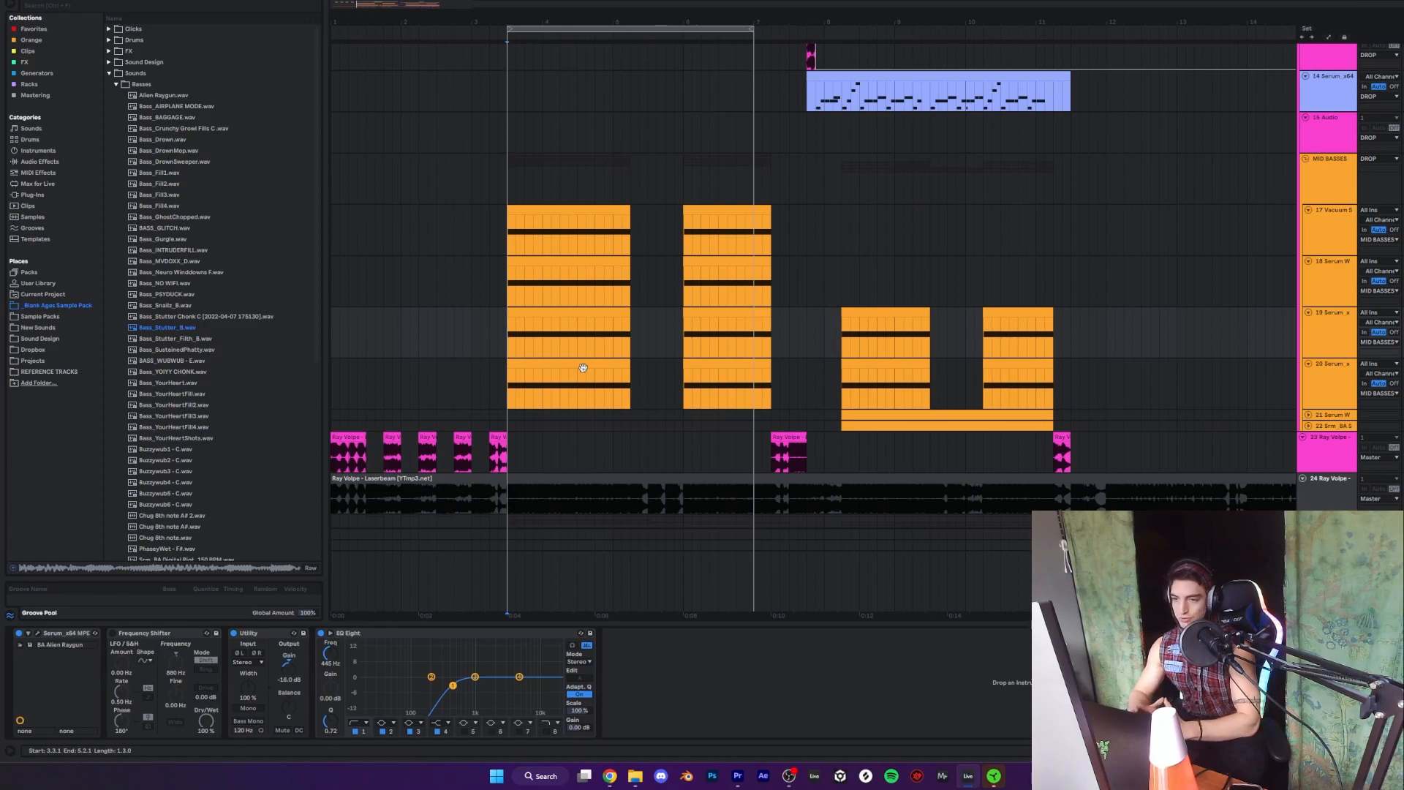
key("Delete")
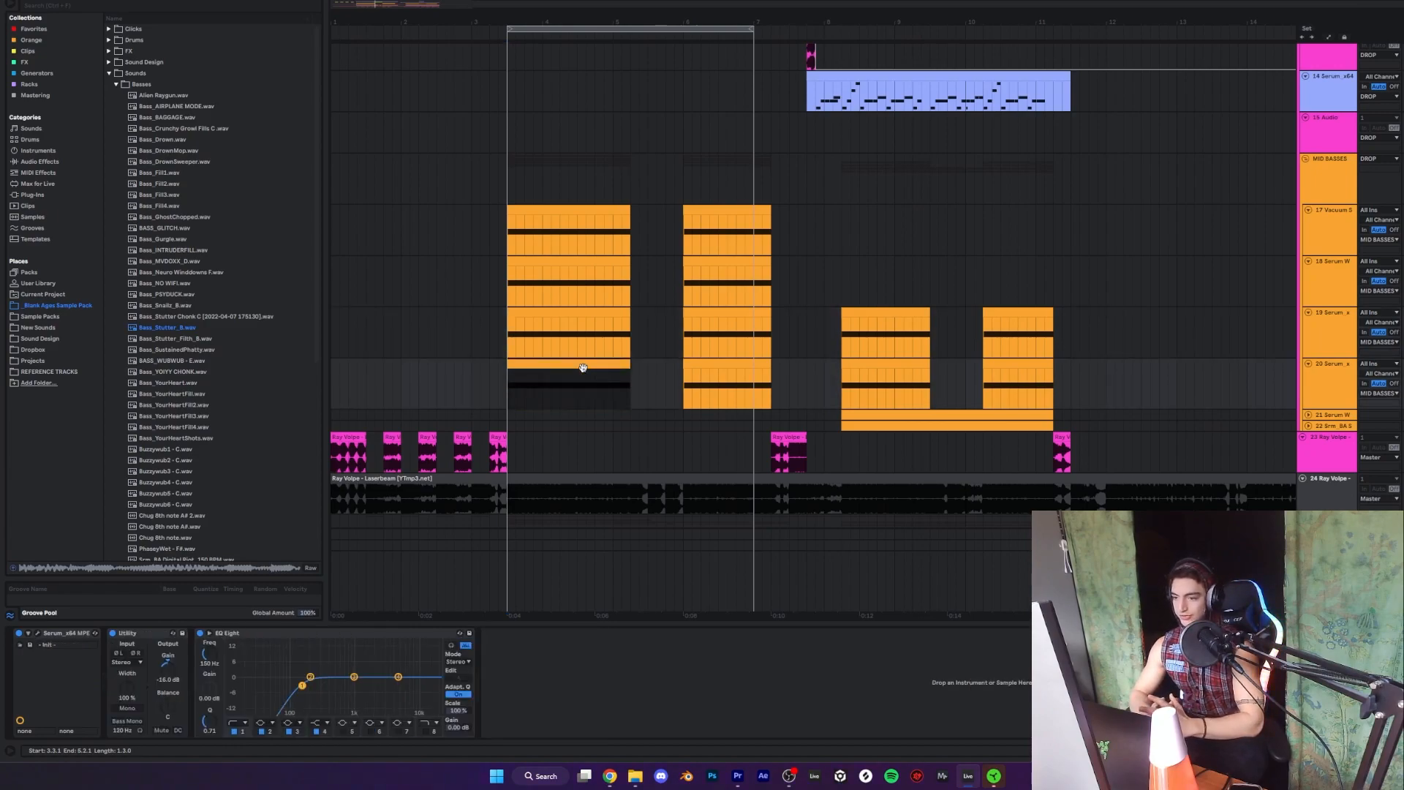
key("ctrl+z")
left_click(501, 337)
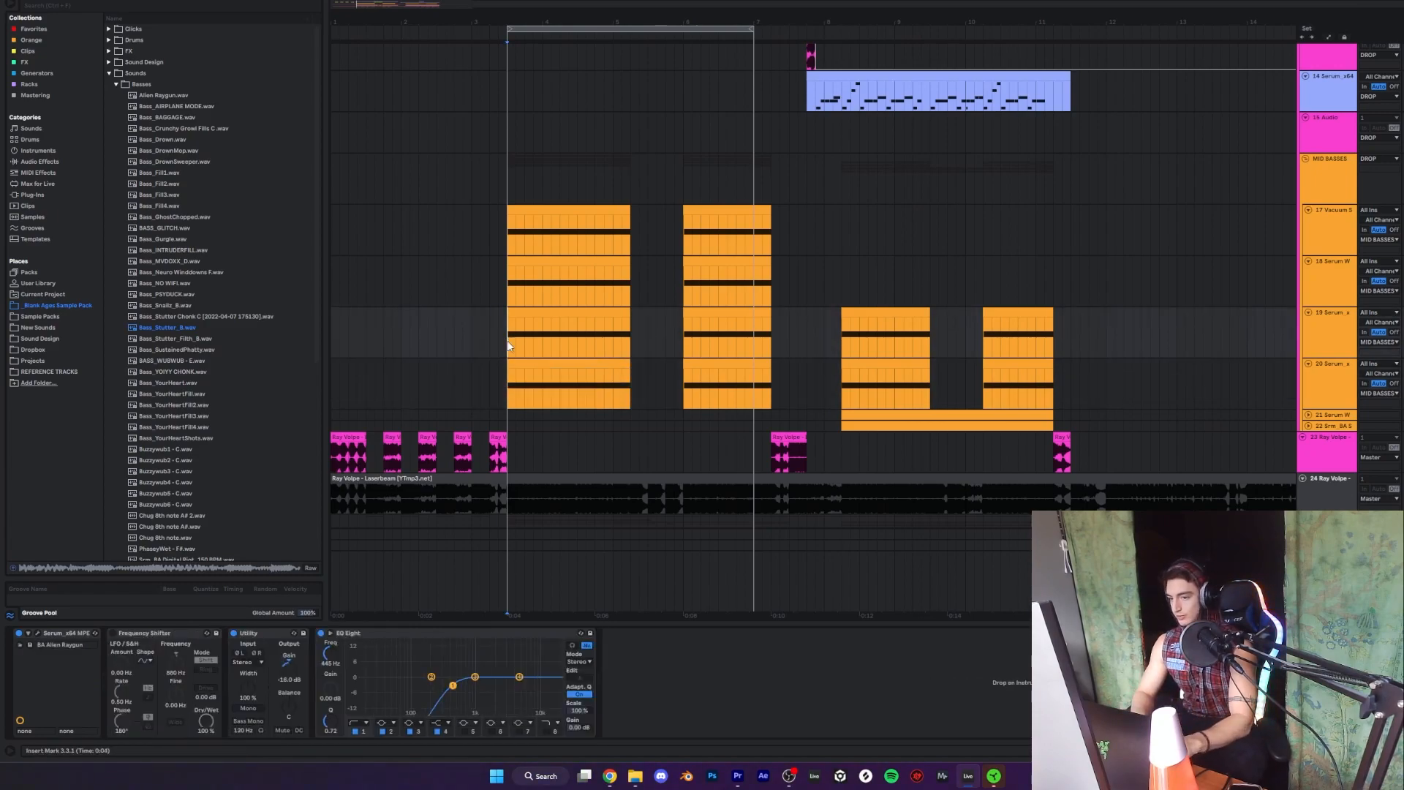
left_click(509, 381)
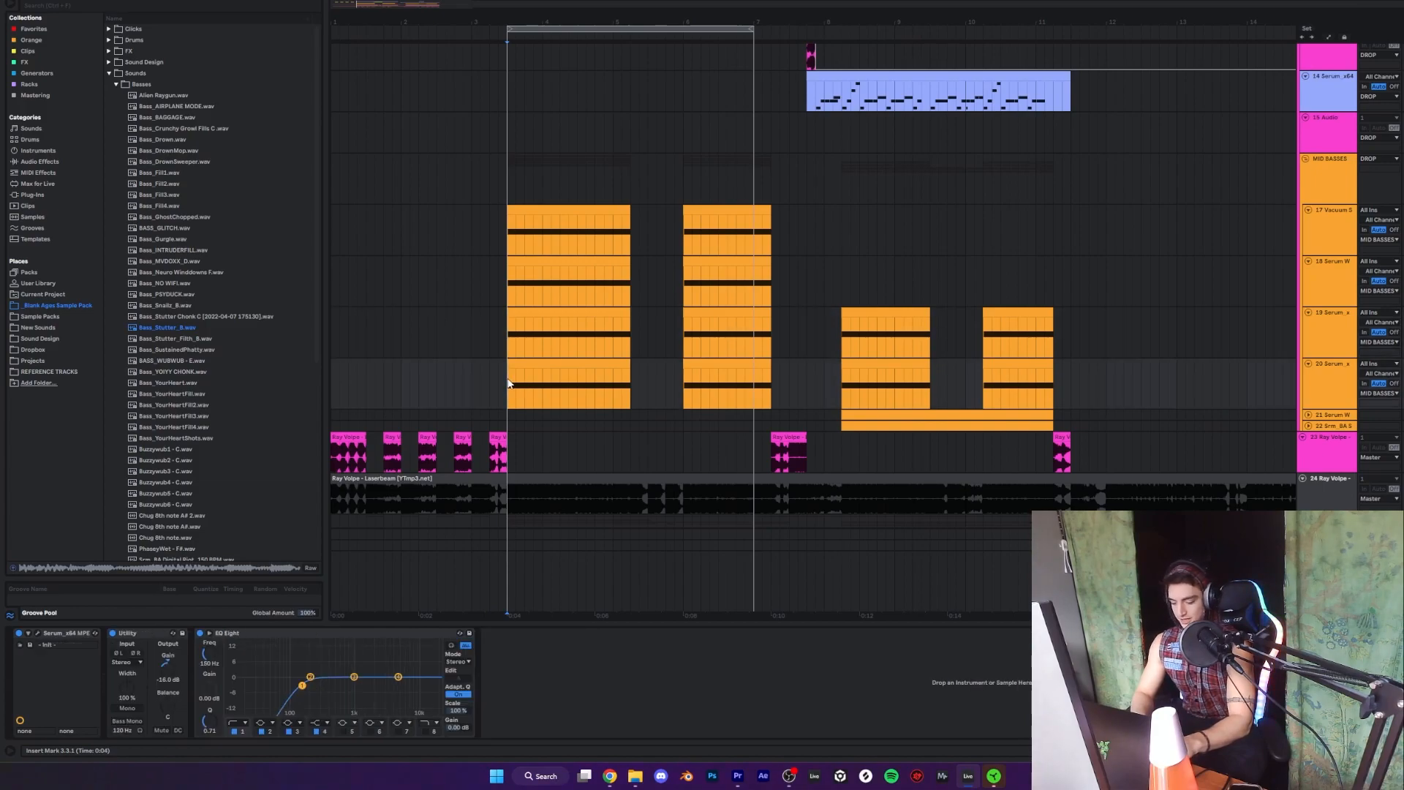
key("space")
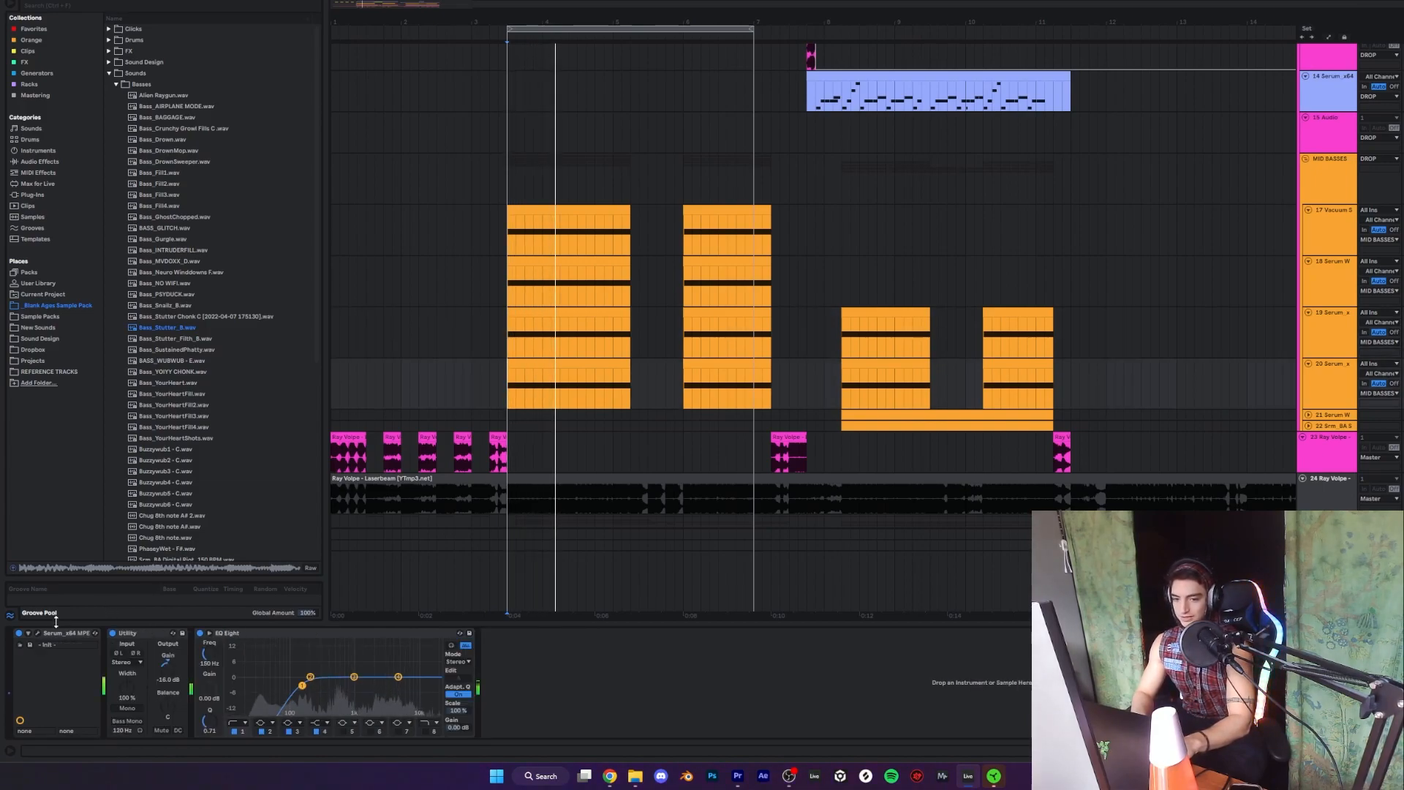
- Examine track 20's Serum patch, viewing the Disperser saw growl wavetable in 2D and 3D and the effects page
left_click(37, 634)
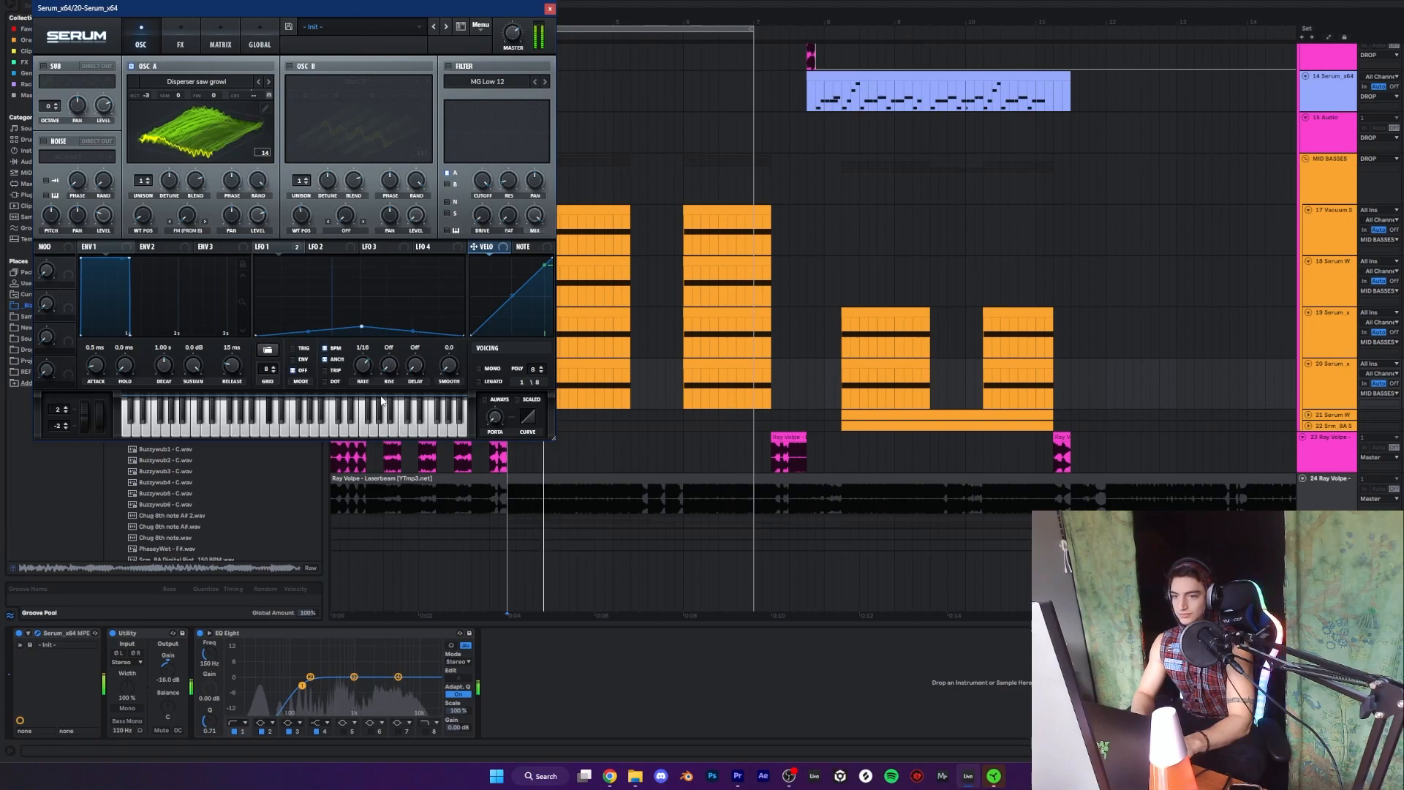
left_click(196, 138)
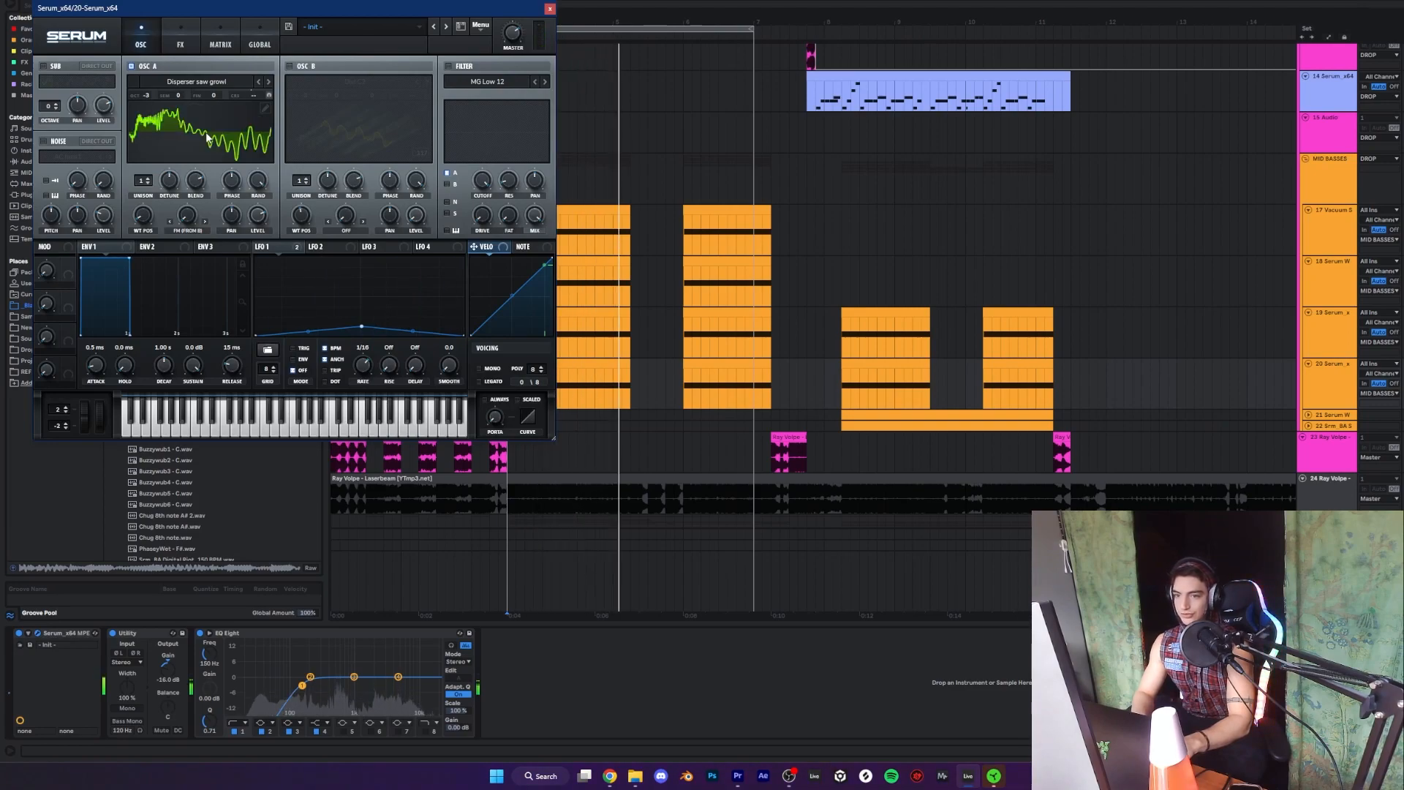
left_click(196, 138)
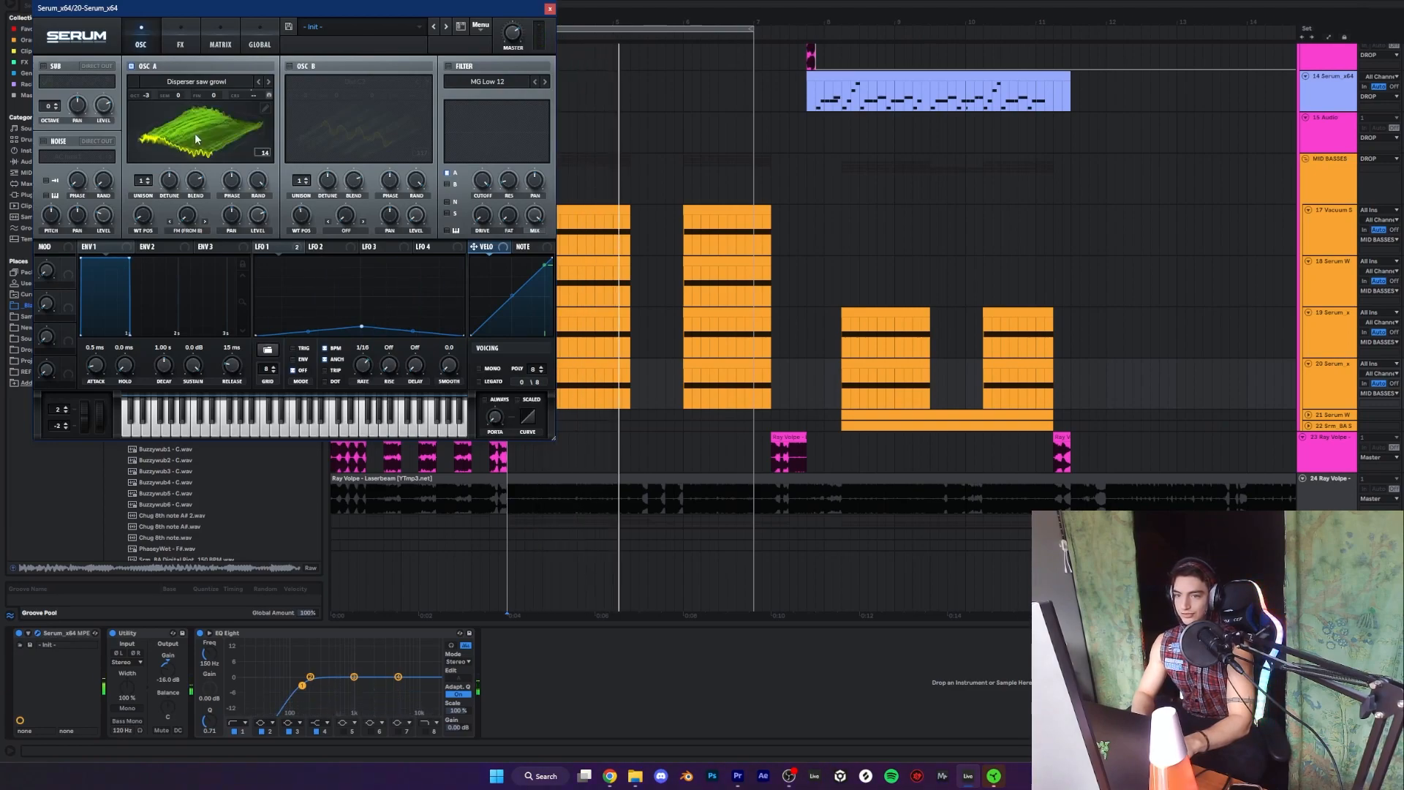
left_click(179, 42)
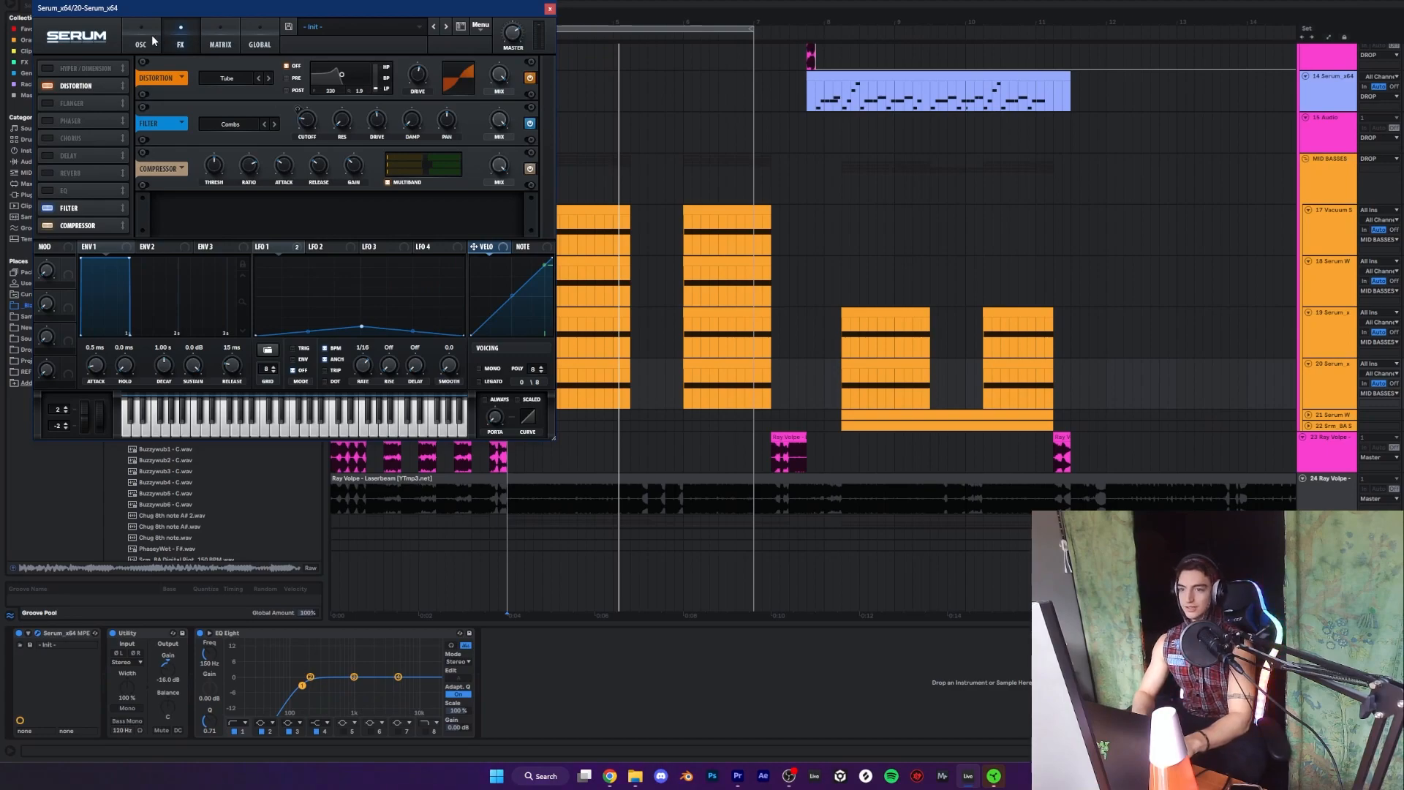
left_click(150, 42)
left_click(550, 9)
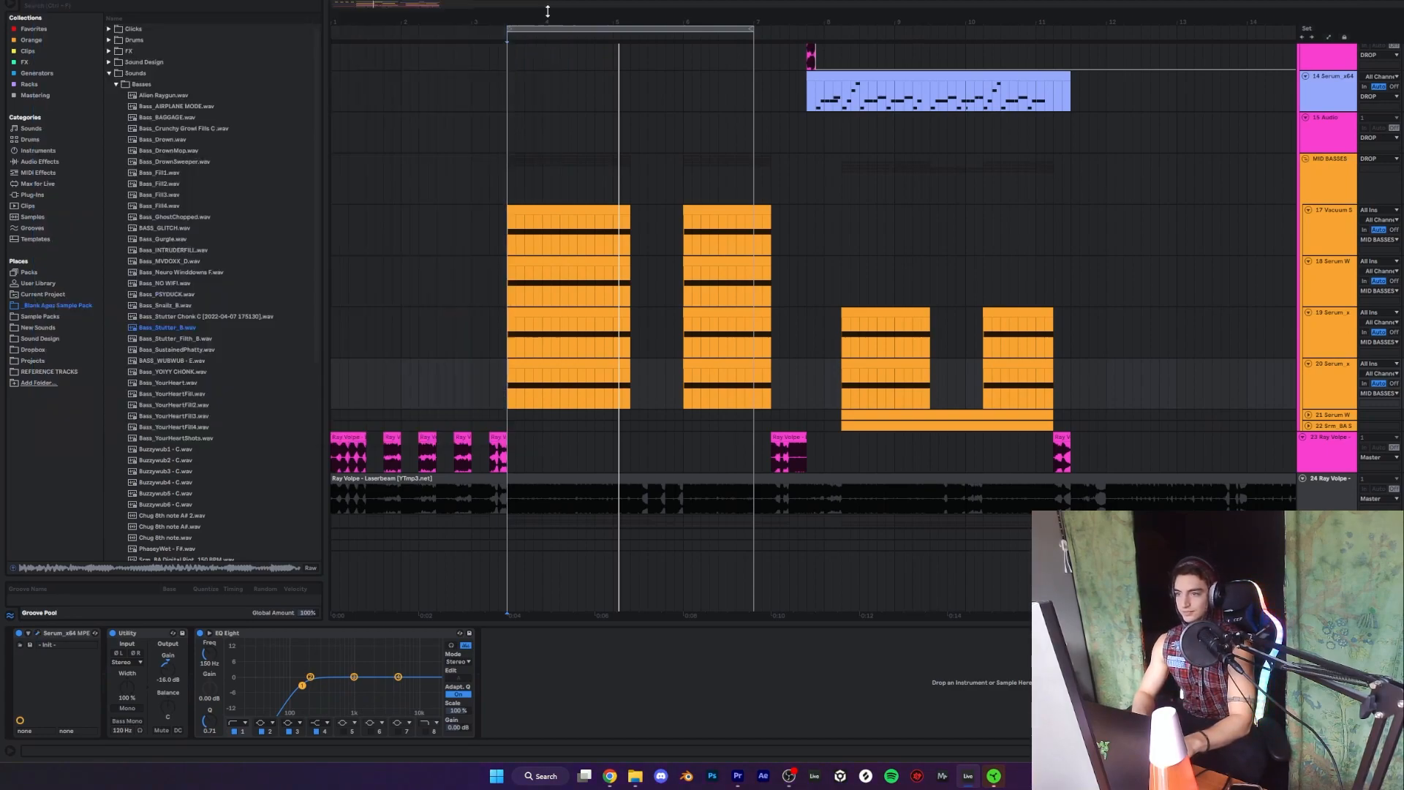
- Review the MID BASSES group's WIDE STACK, Frequency Shifter and Pro-Q 3 effects chain while the section plays
left_click(1334, 174)
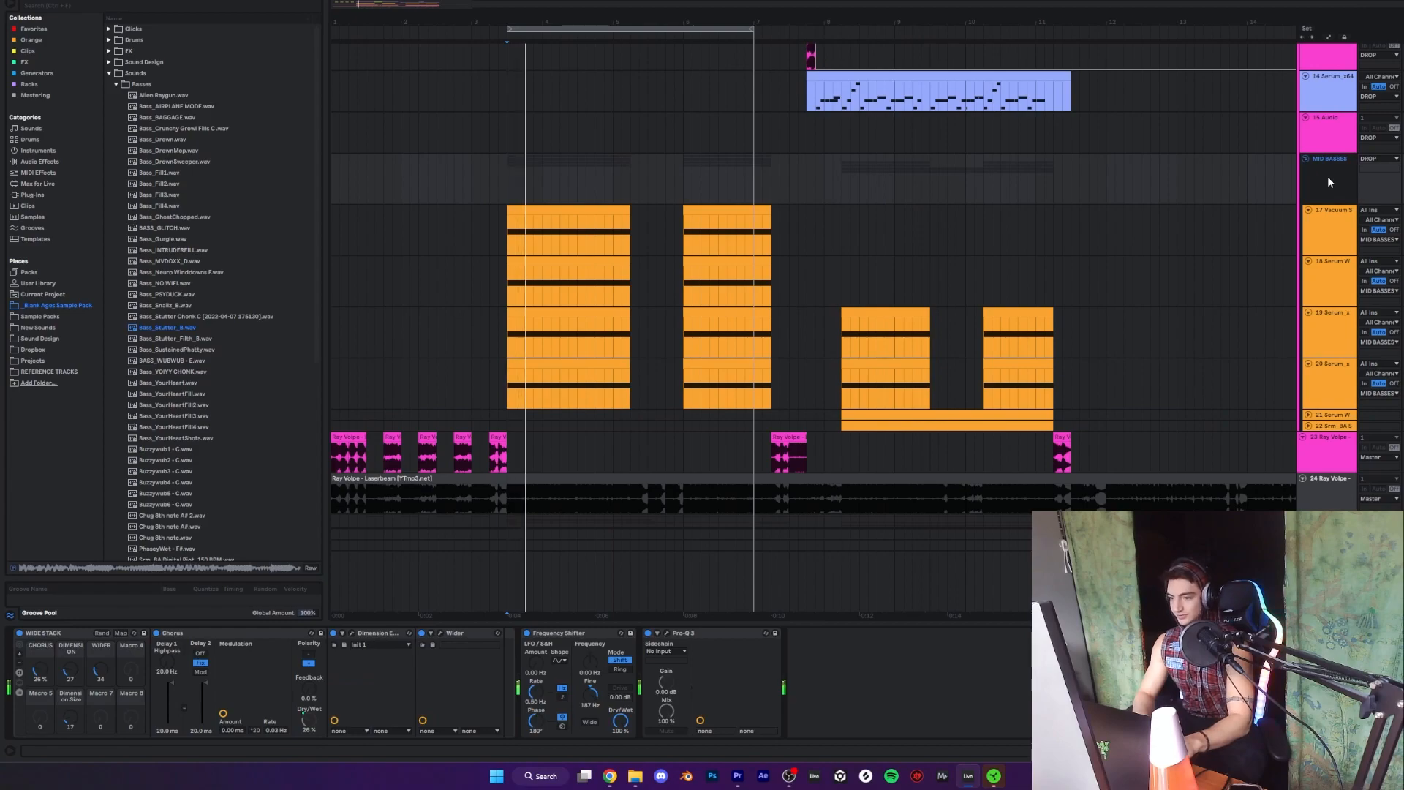
scroll(1327, 177, "up", 8)
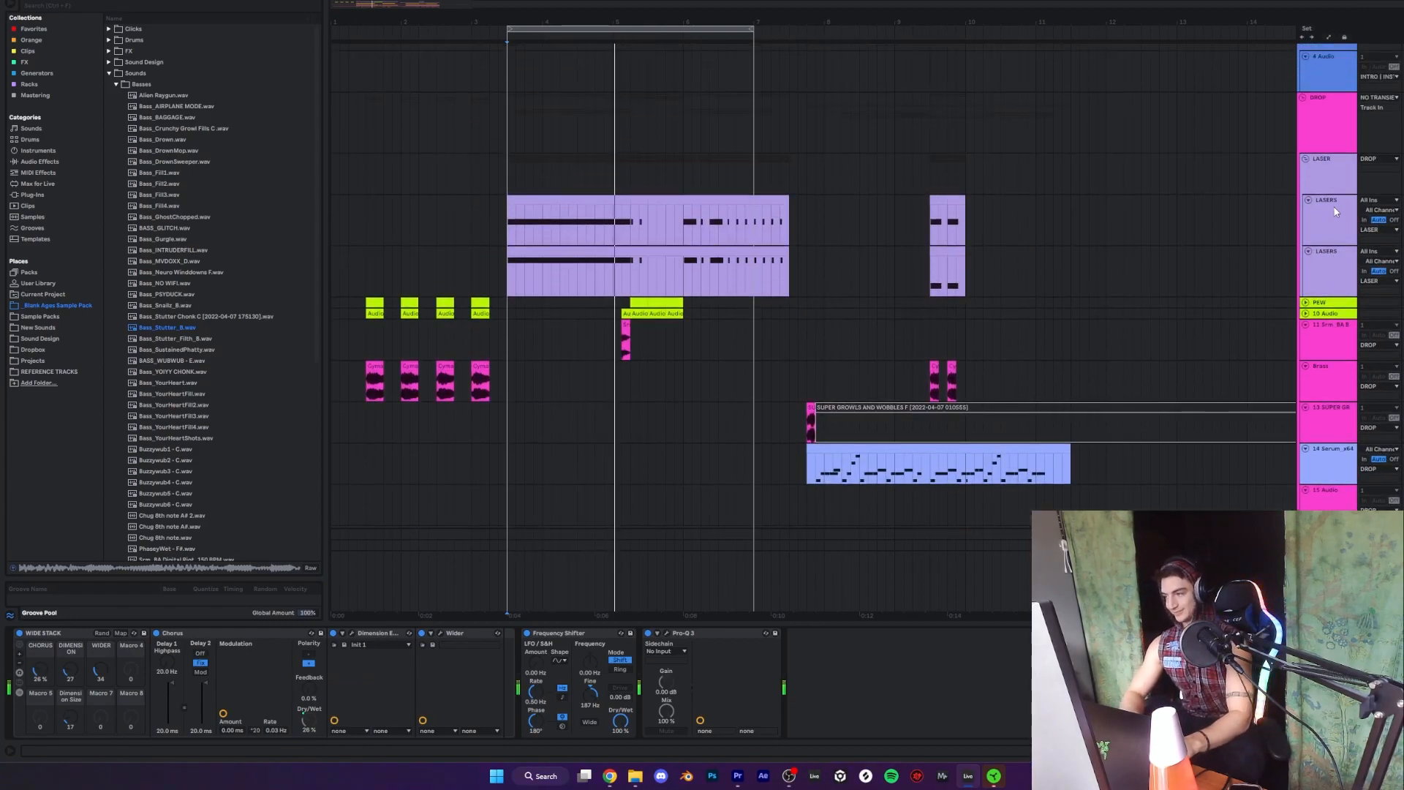
scroll(1336, 220, "down", 5)
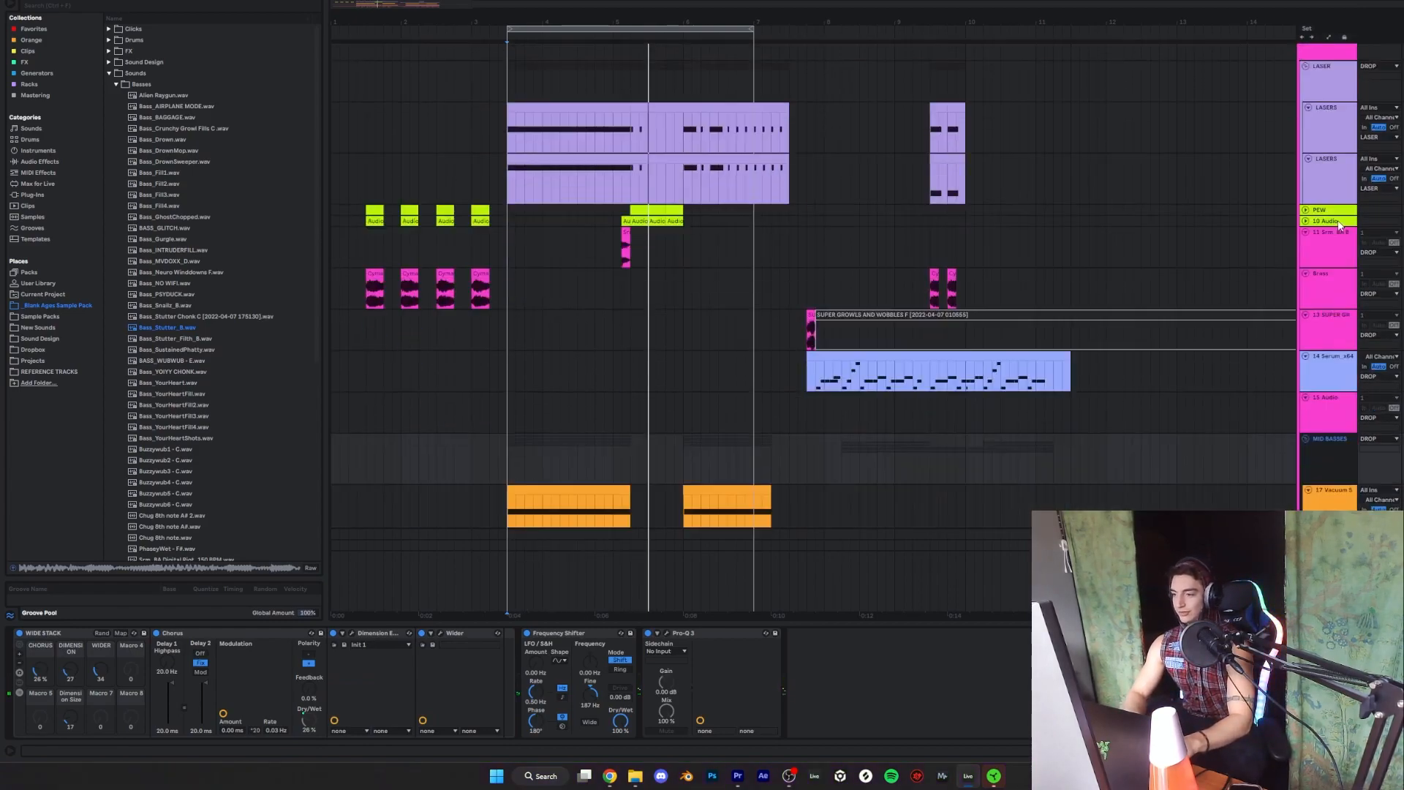
scroll(1336, 219, "up", 3)
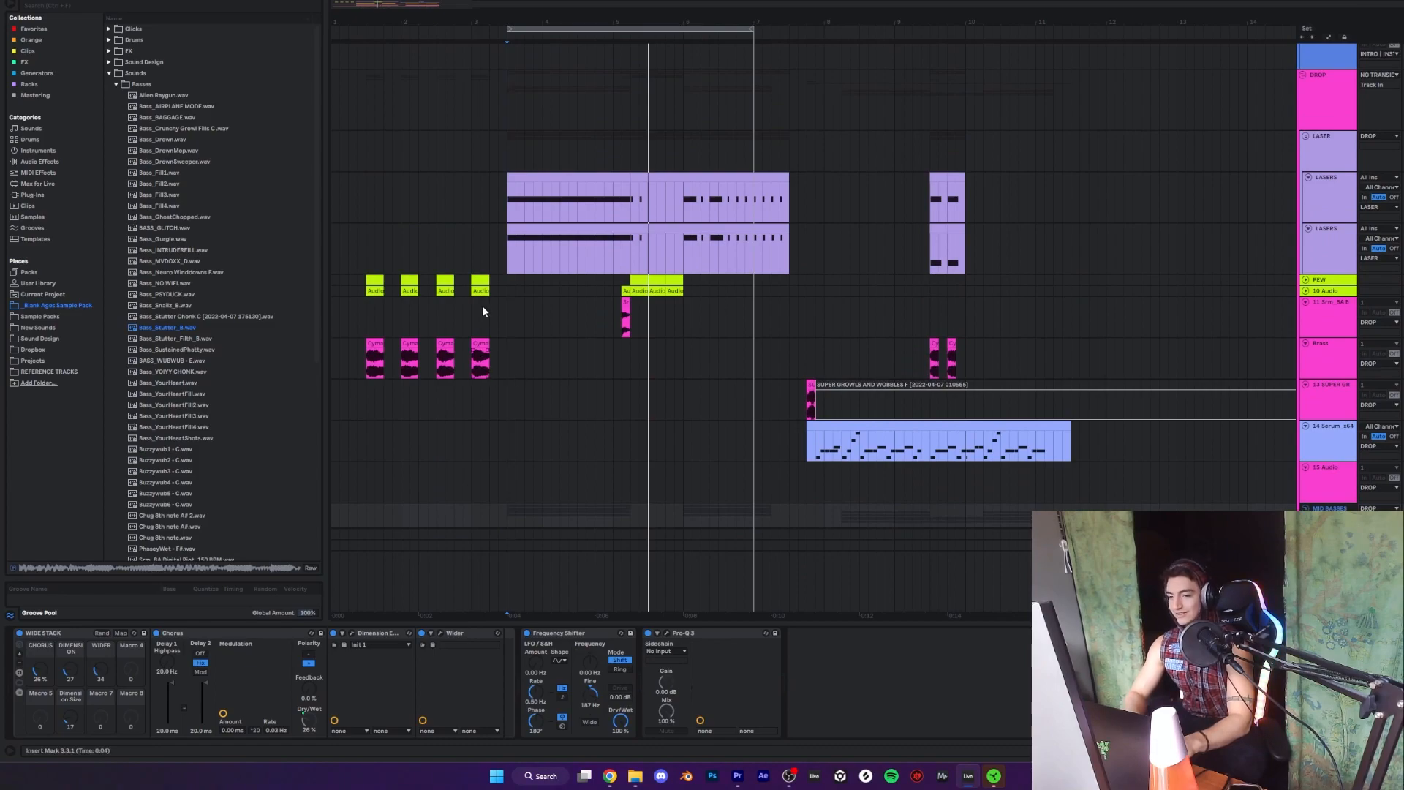
- Play the first PEW intro laser clip at 1.3.1 with its device chain displayed, and unfold the PEW track
left_click(382, 291)
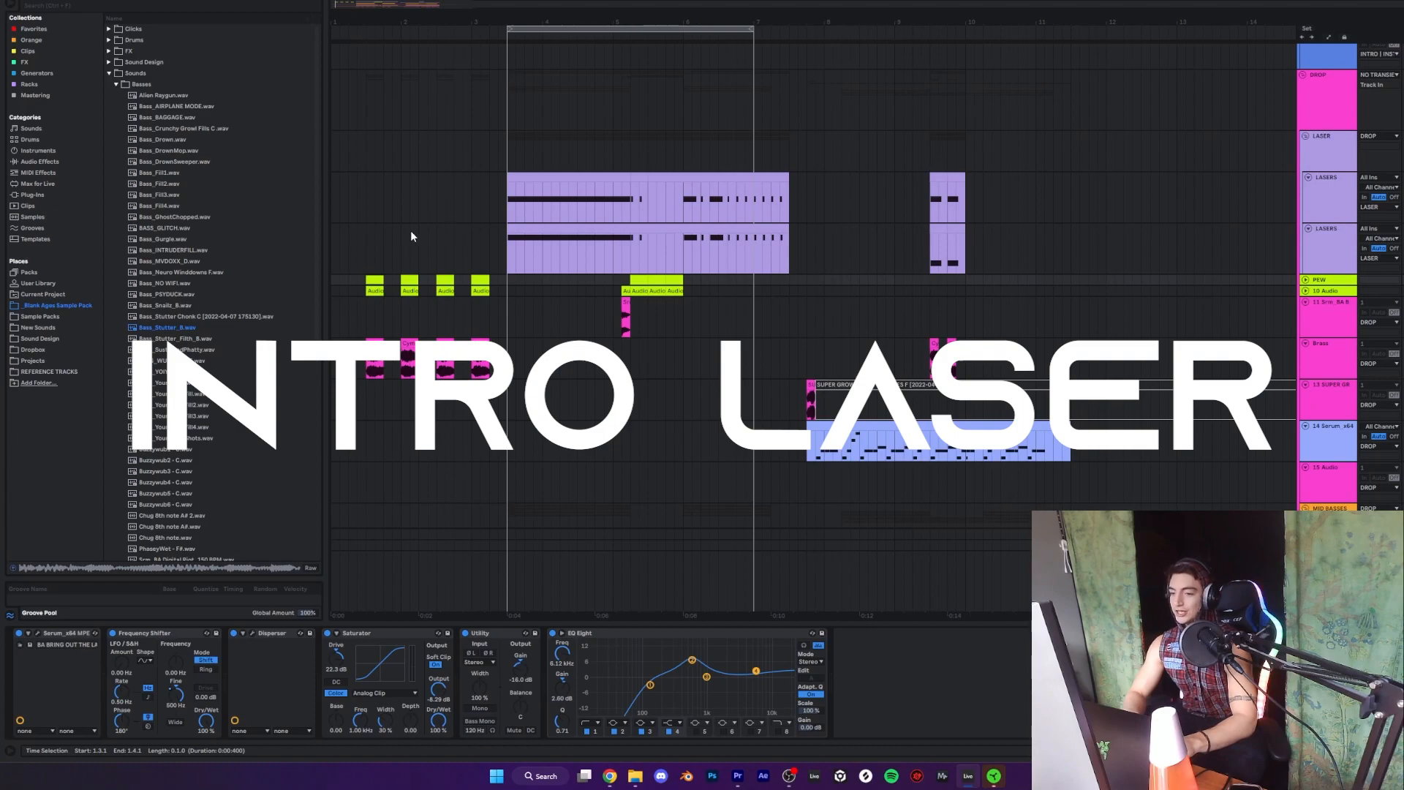
left_click(348, 279)
key("space")
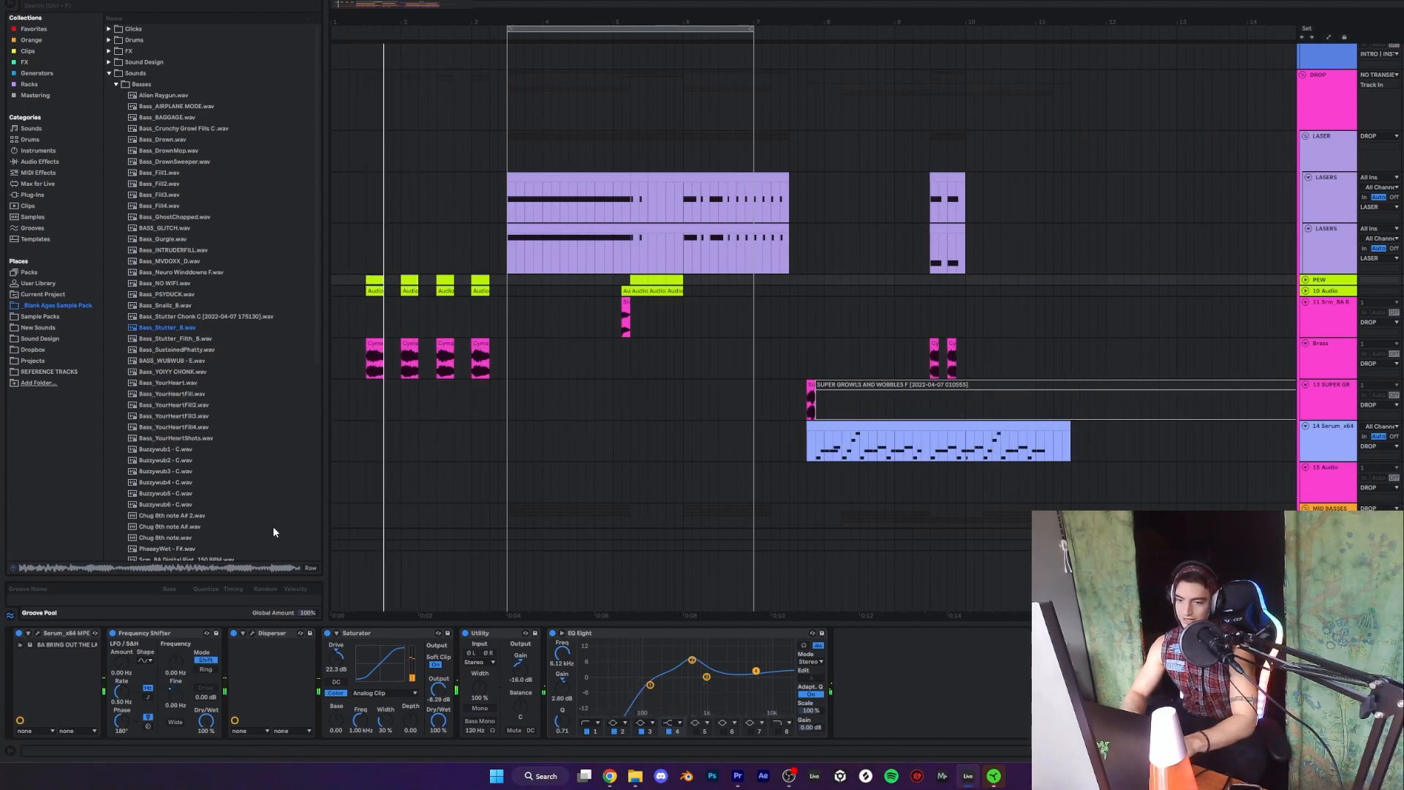
left_click(1306, 282)
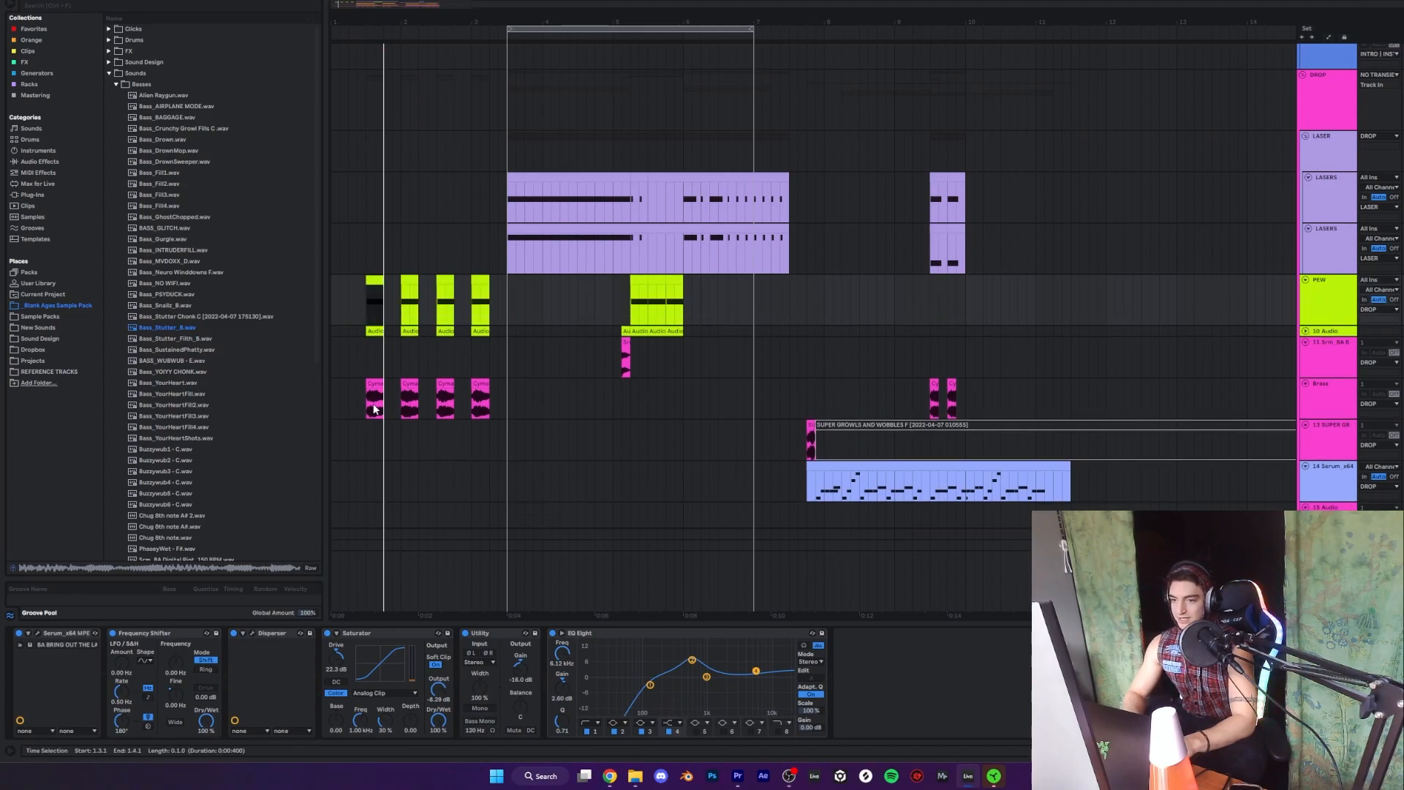
- Open the PEW track's Serum patch and inspect oscillator B's Basic Shapes wavetable in 3D, 2D and the wavetable editor
left_click(36, 634)
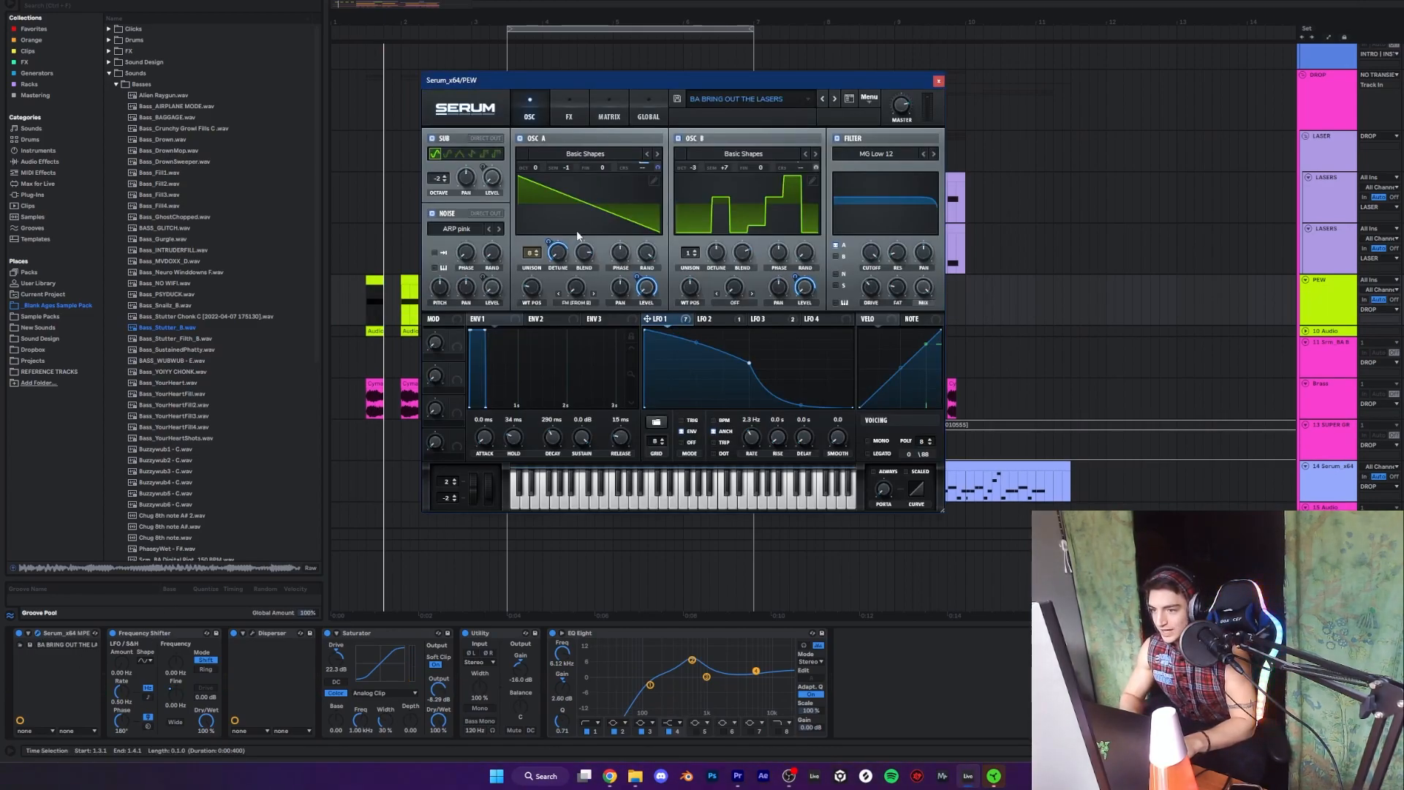
left_click(724, 204)
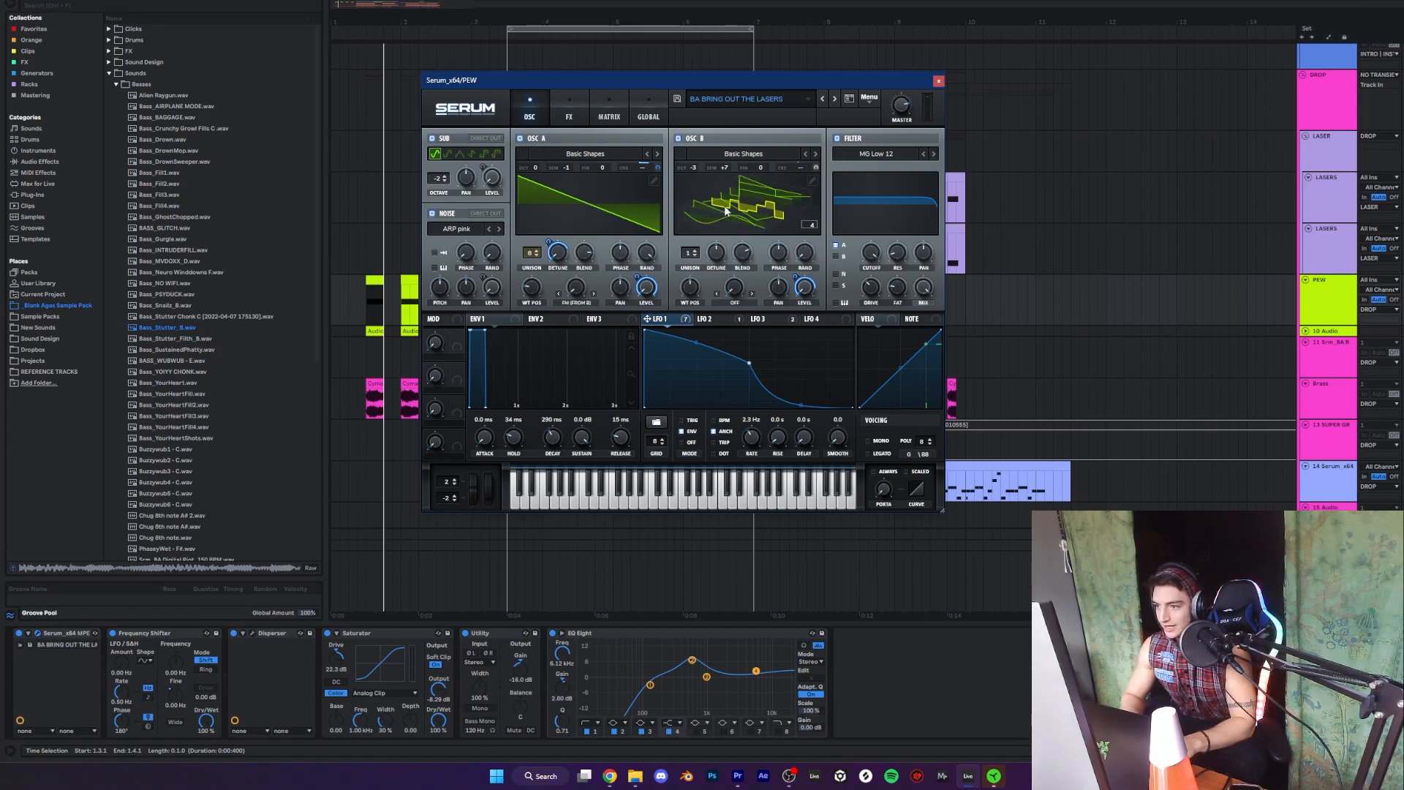
left_click(779, 195)
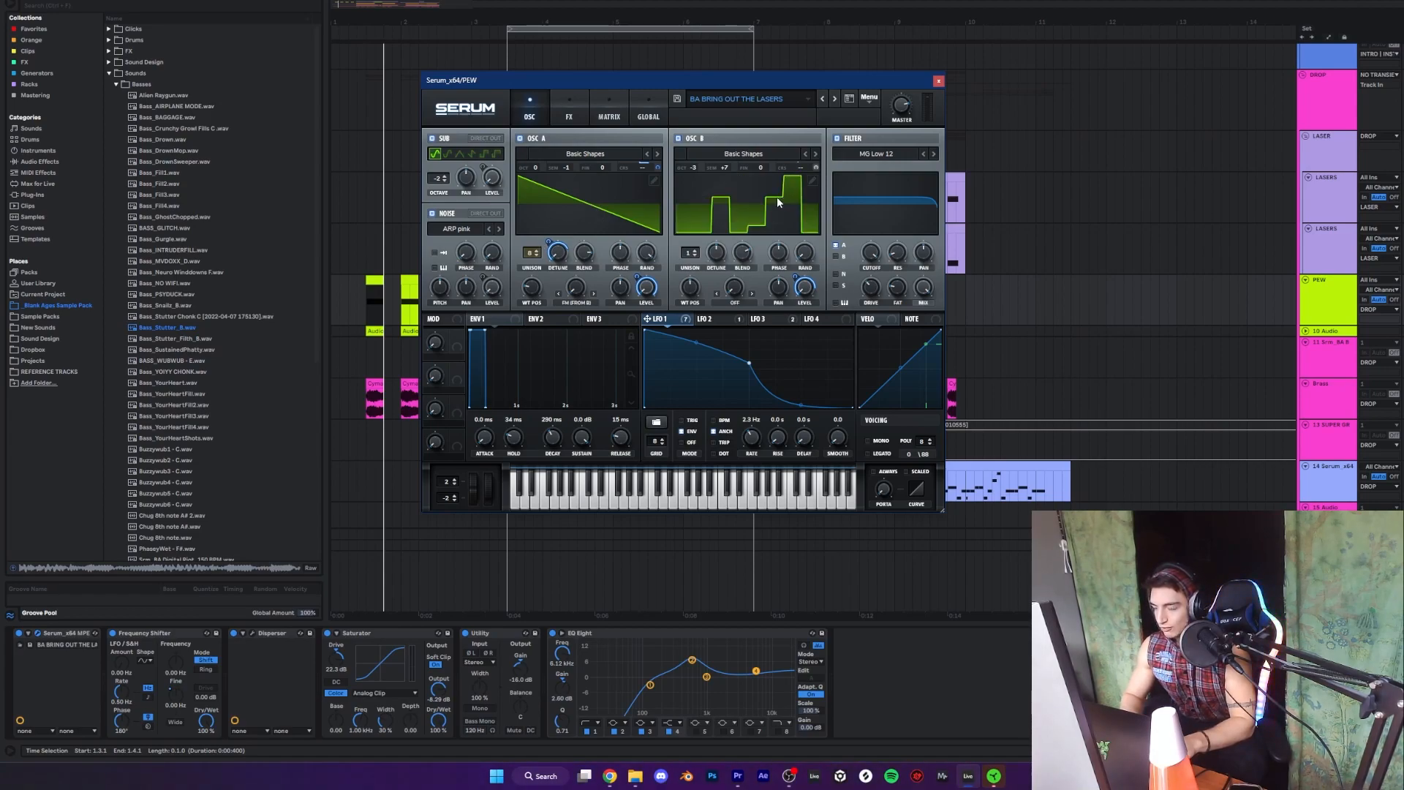
left_click(811, 181)
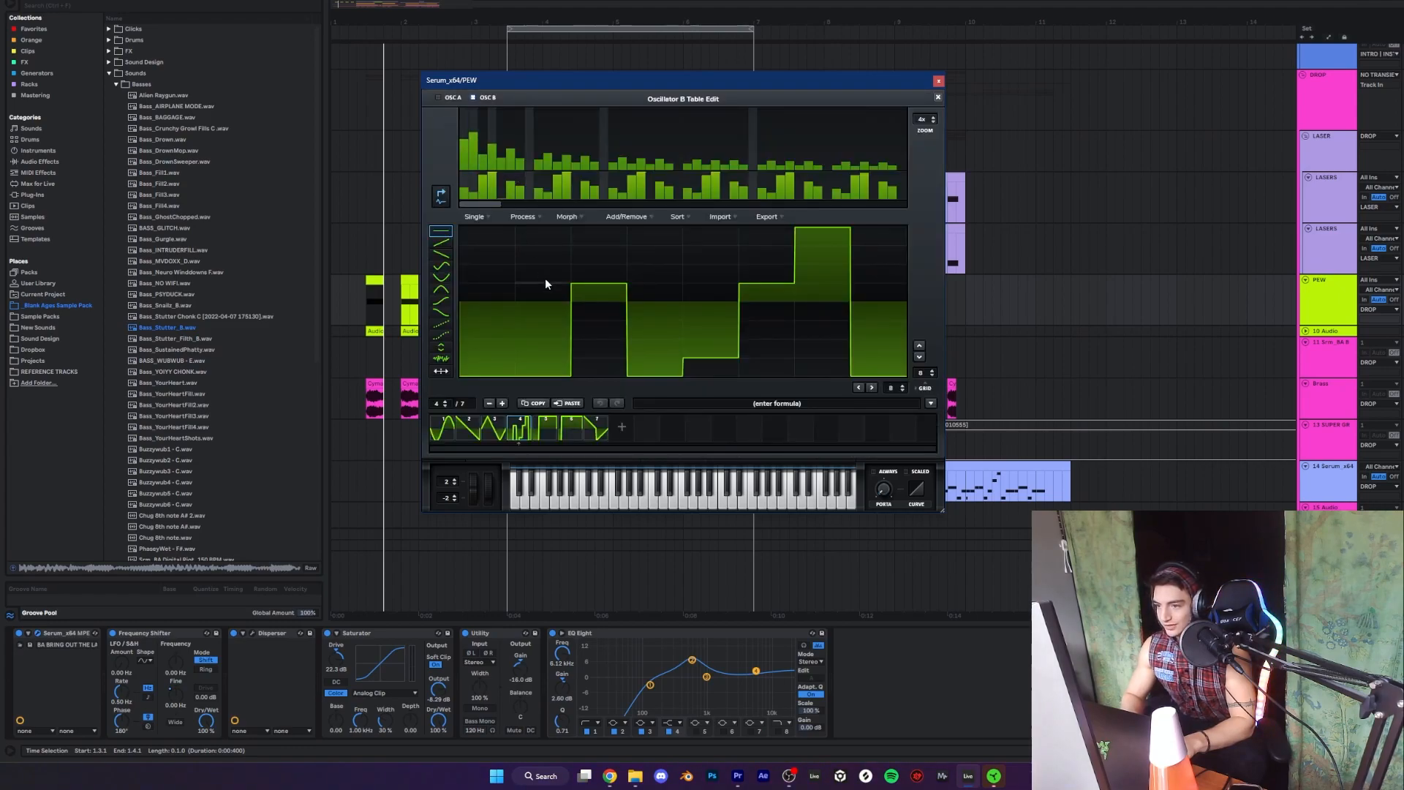
left_click(938, 97)
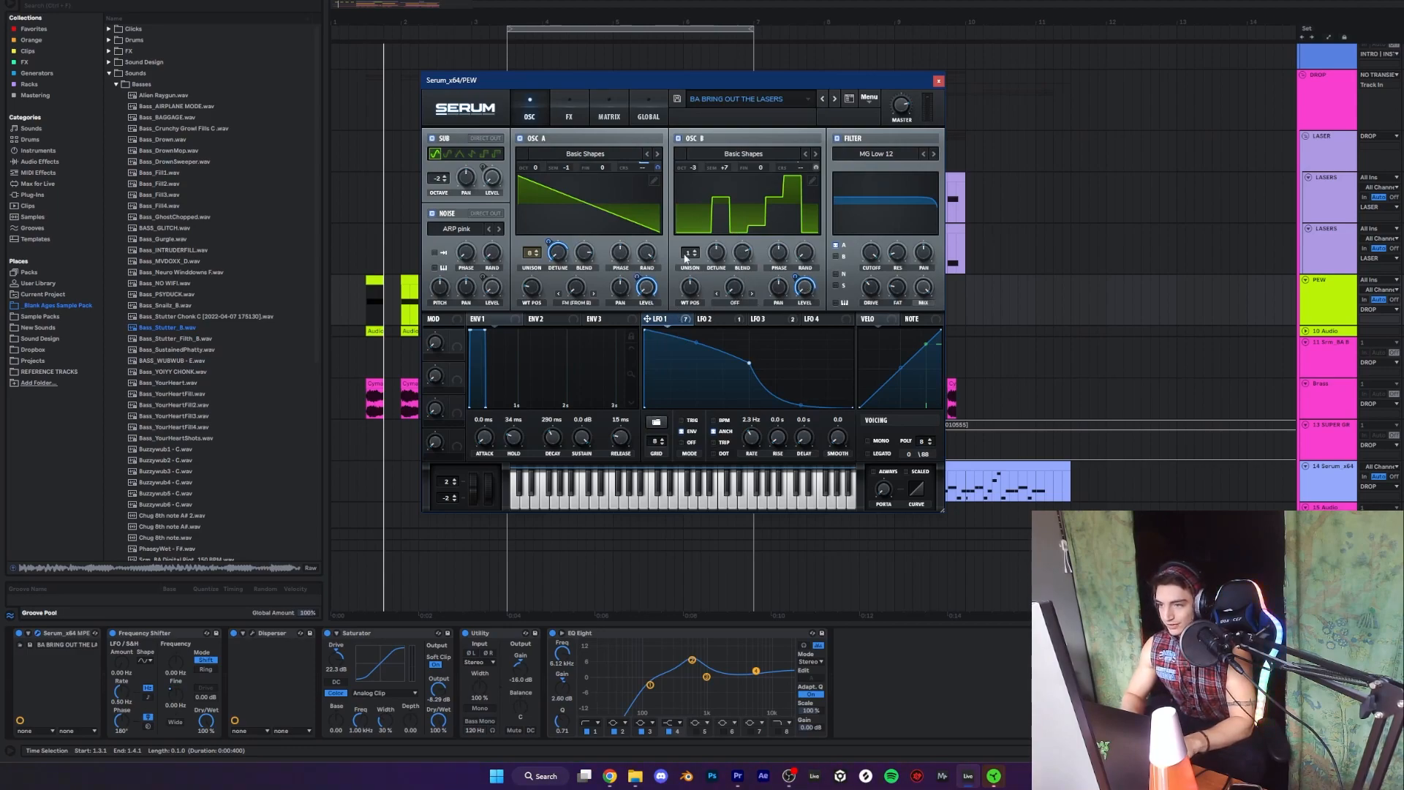
- Compare the PEW laser with oscillator B and oscillator A each switched off and back on
left_click(683, 138)
left_click(683, 138)
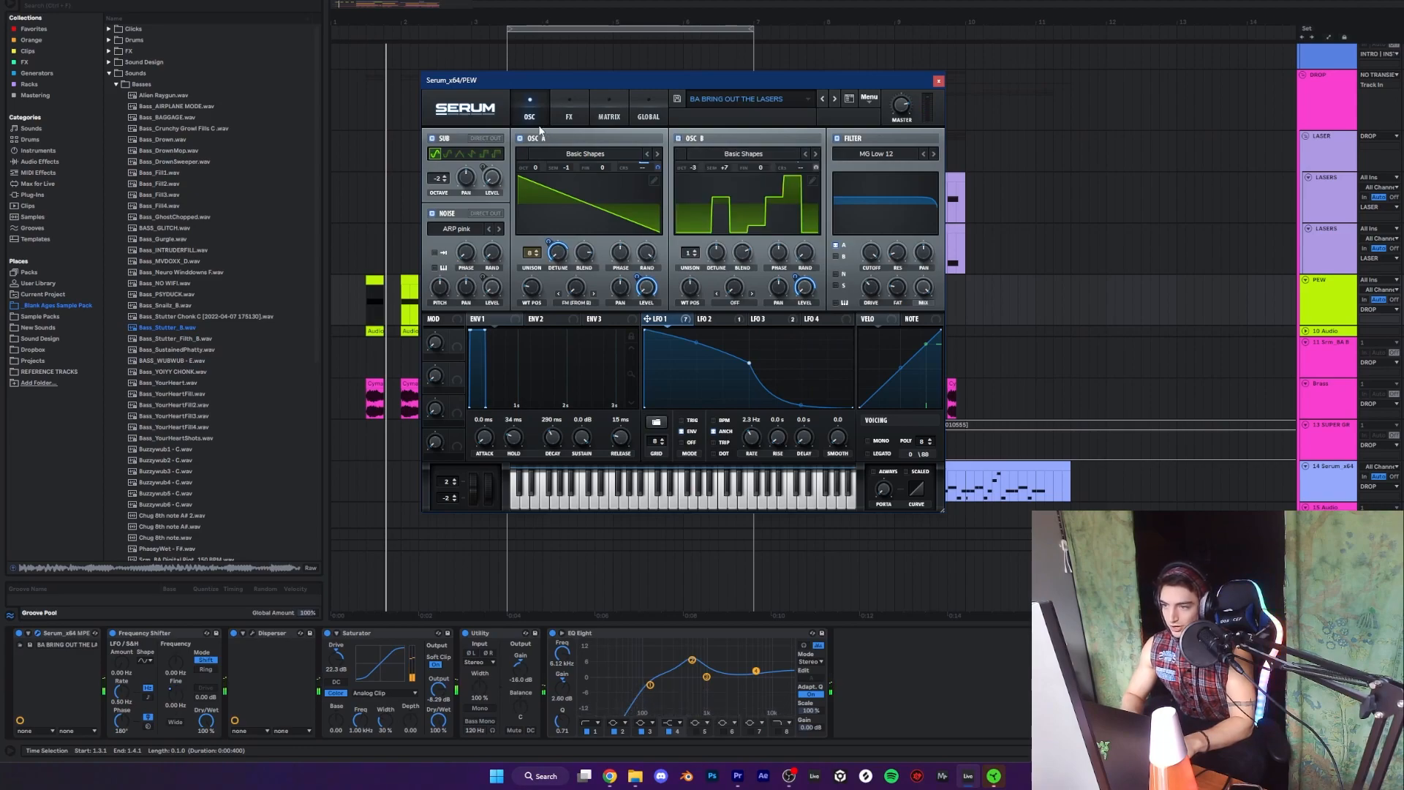
left_click(529, 138)
left_click(529, 138)
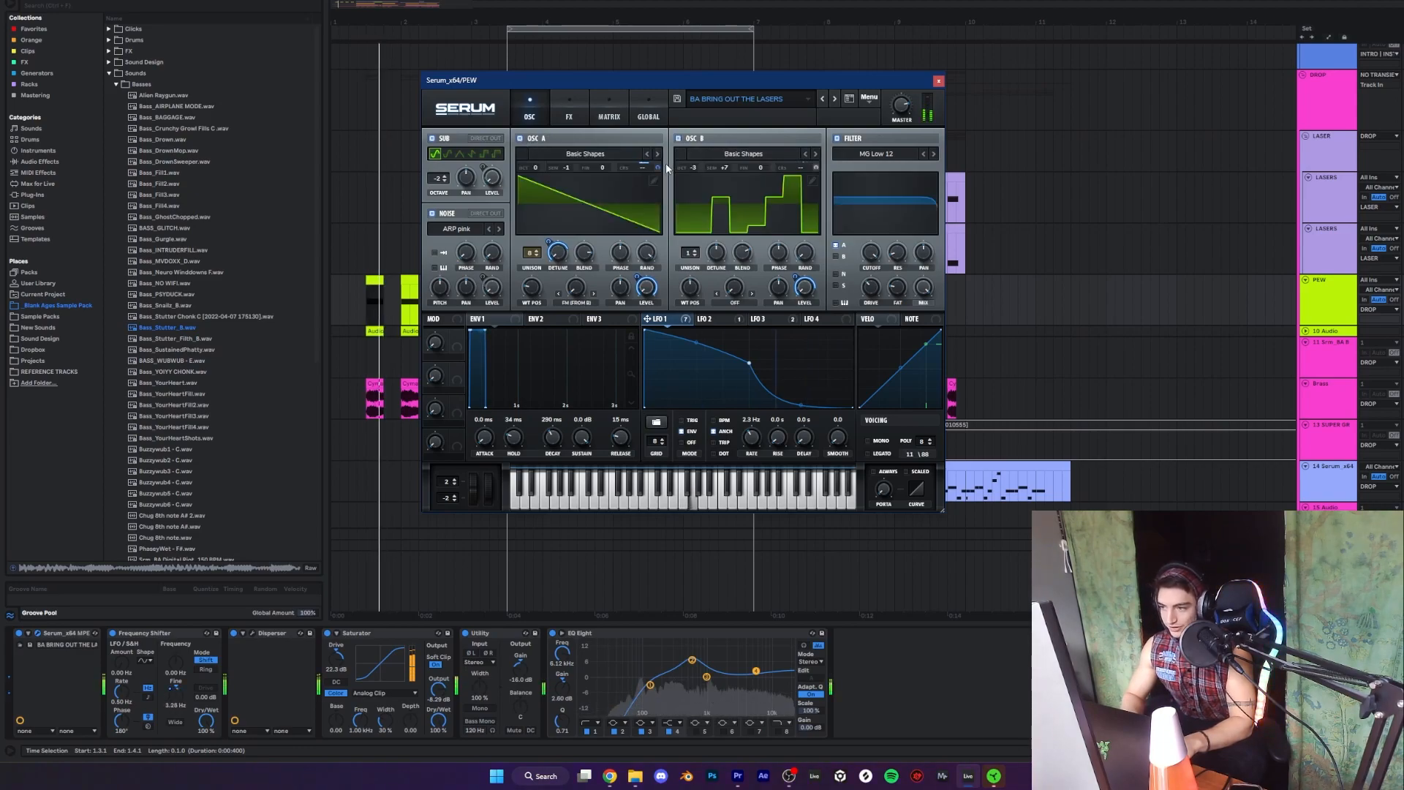
- Examine the patch's LFO 1 and LFO 2, the effects page through to the Filter, and the list of LFO 1 destinations
left_click(702, 319)
left_click(667, 319)
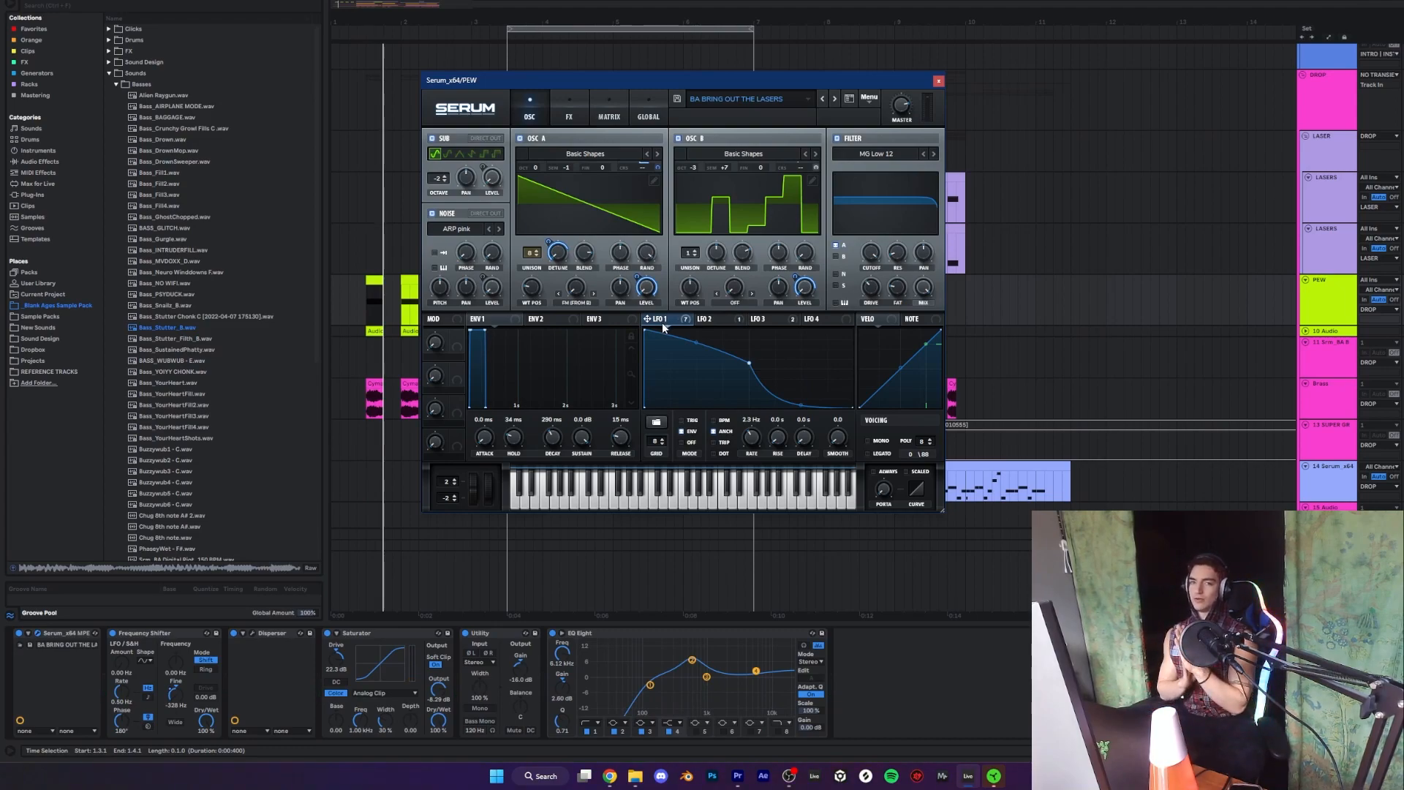
left_click(696, 322)
left_click(661, 321)
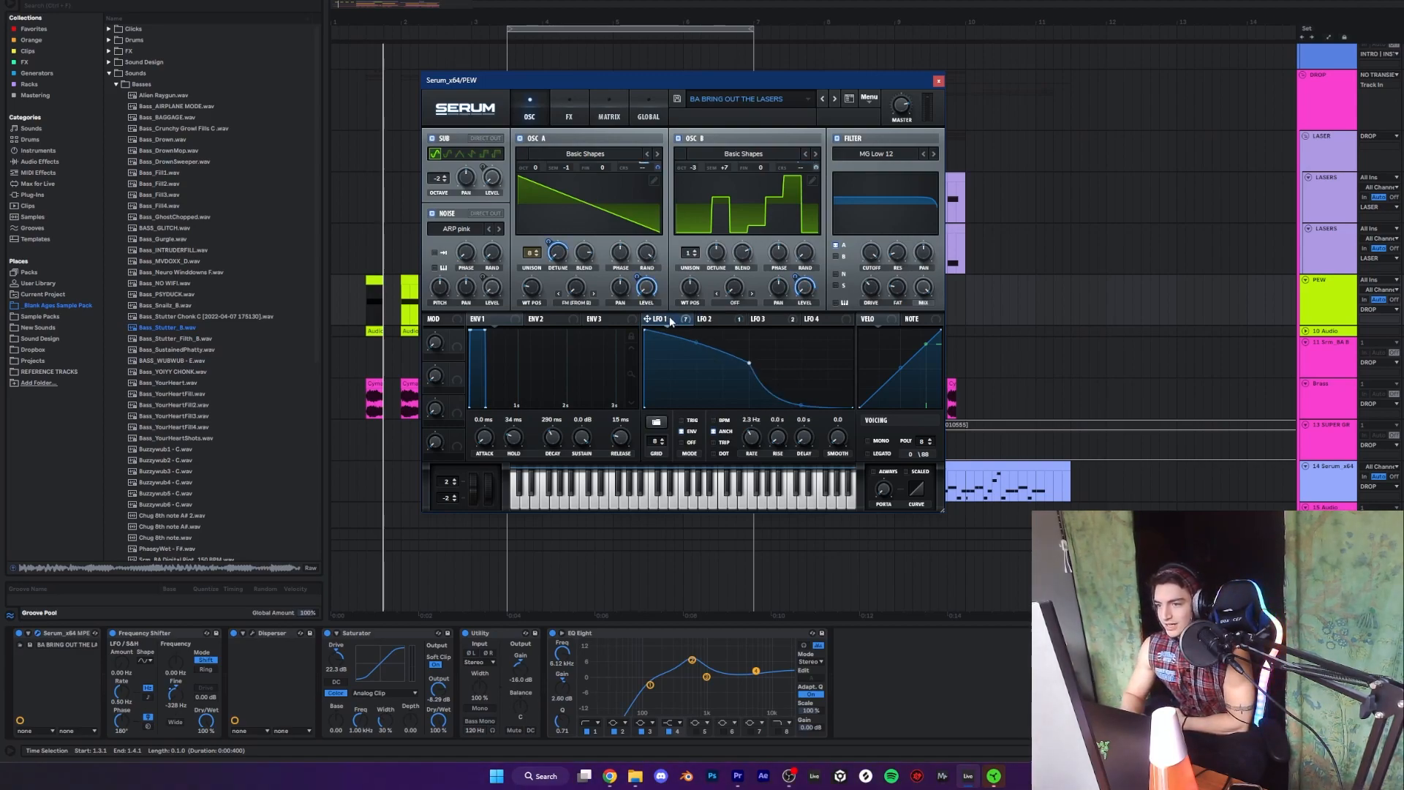
left_click(564, 113)
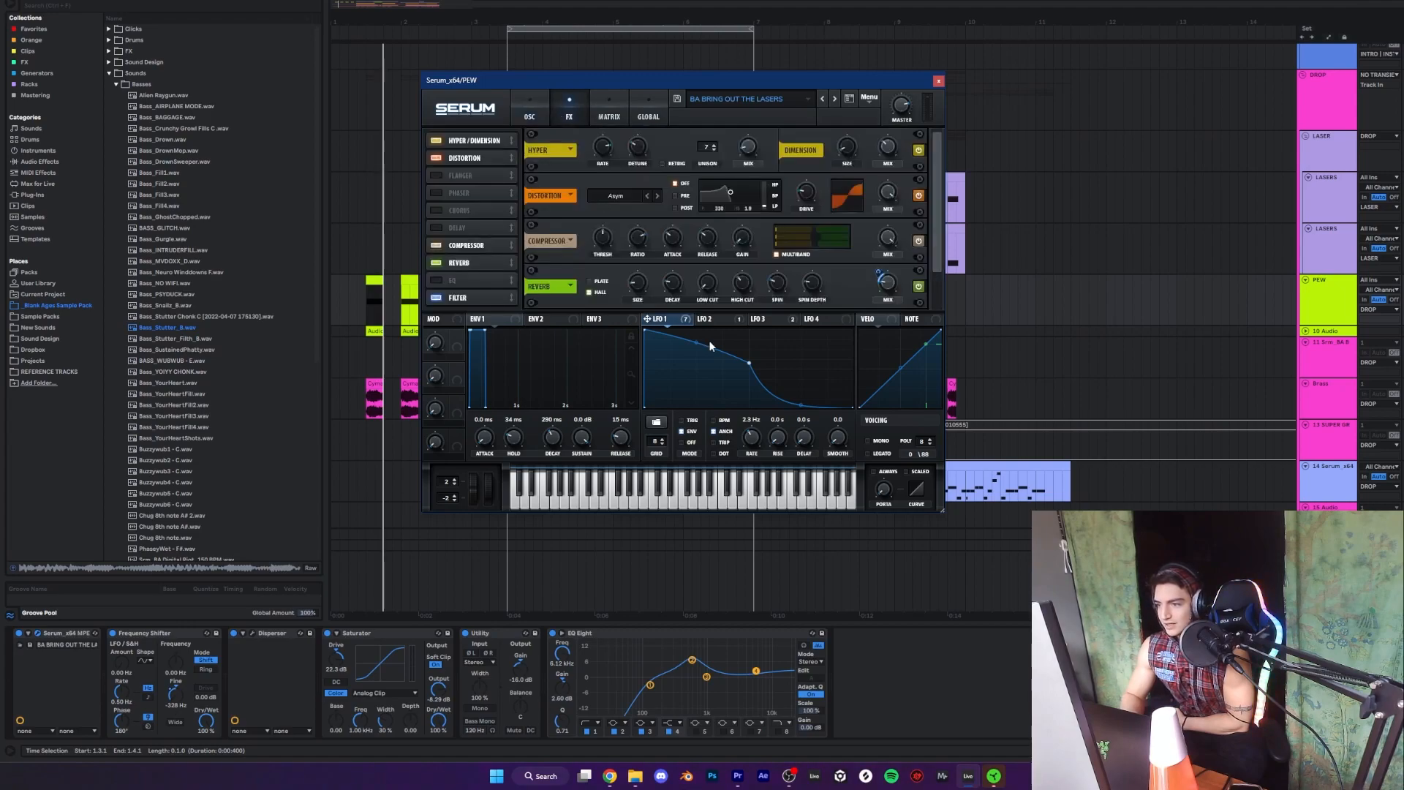
left_click_drag(936, 257, 936, 338)
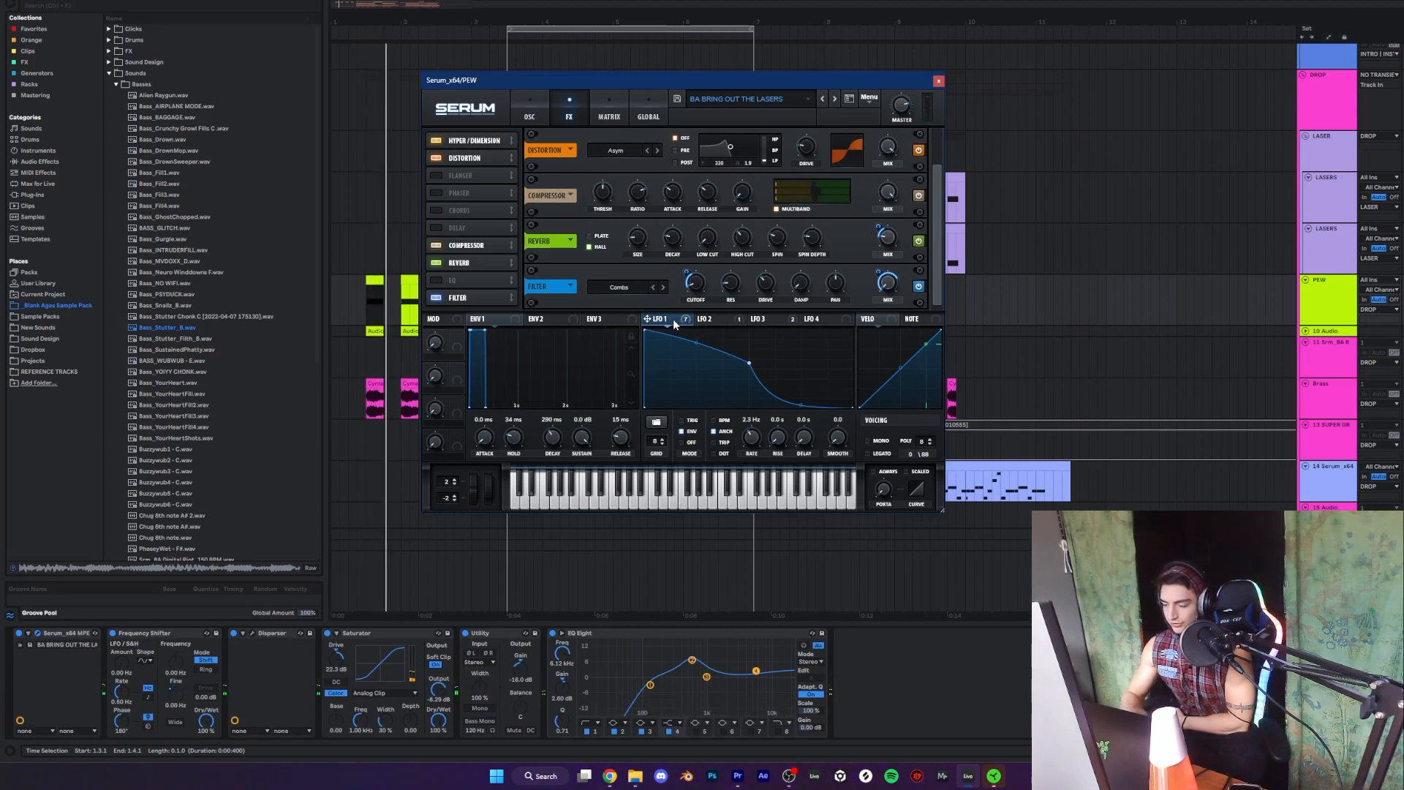
mouse_move(674, 324)
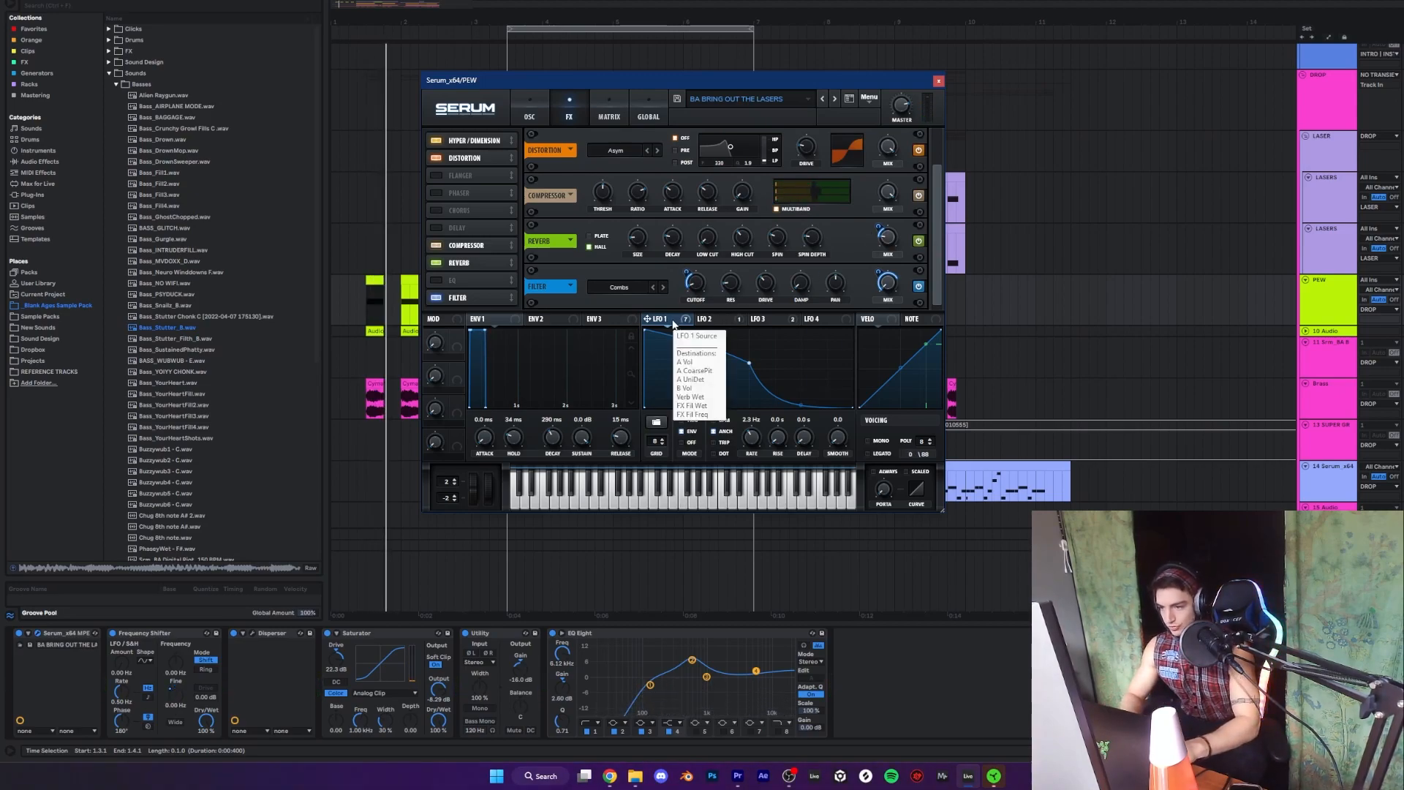
- Compare the laser with Serum's Filter effect bypassed and enabled while the clip plays
left_click(436, 297)
left_click(435, 298)
left_click(436, 298)
left_click(434, 298)
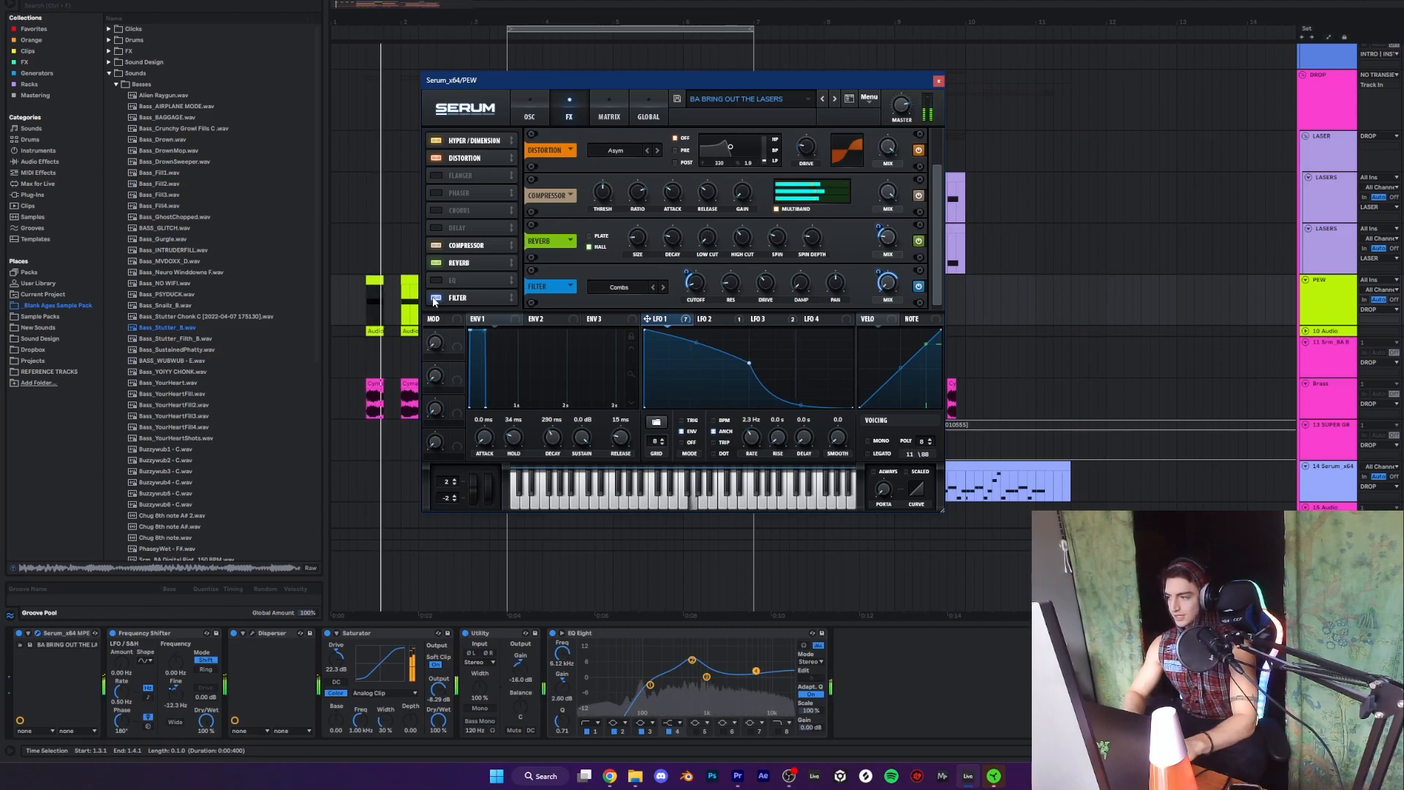
- Return to Serum's oscillator page and select the PEW track while its laser clip plays
left_click(529, 110)
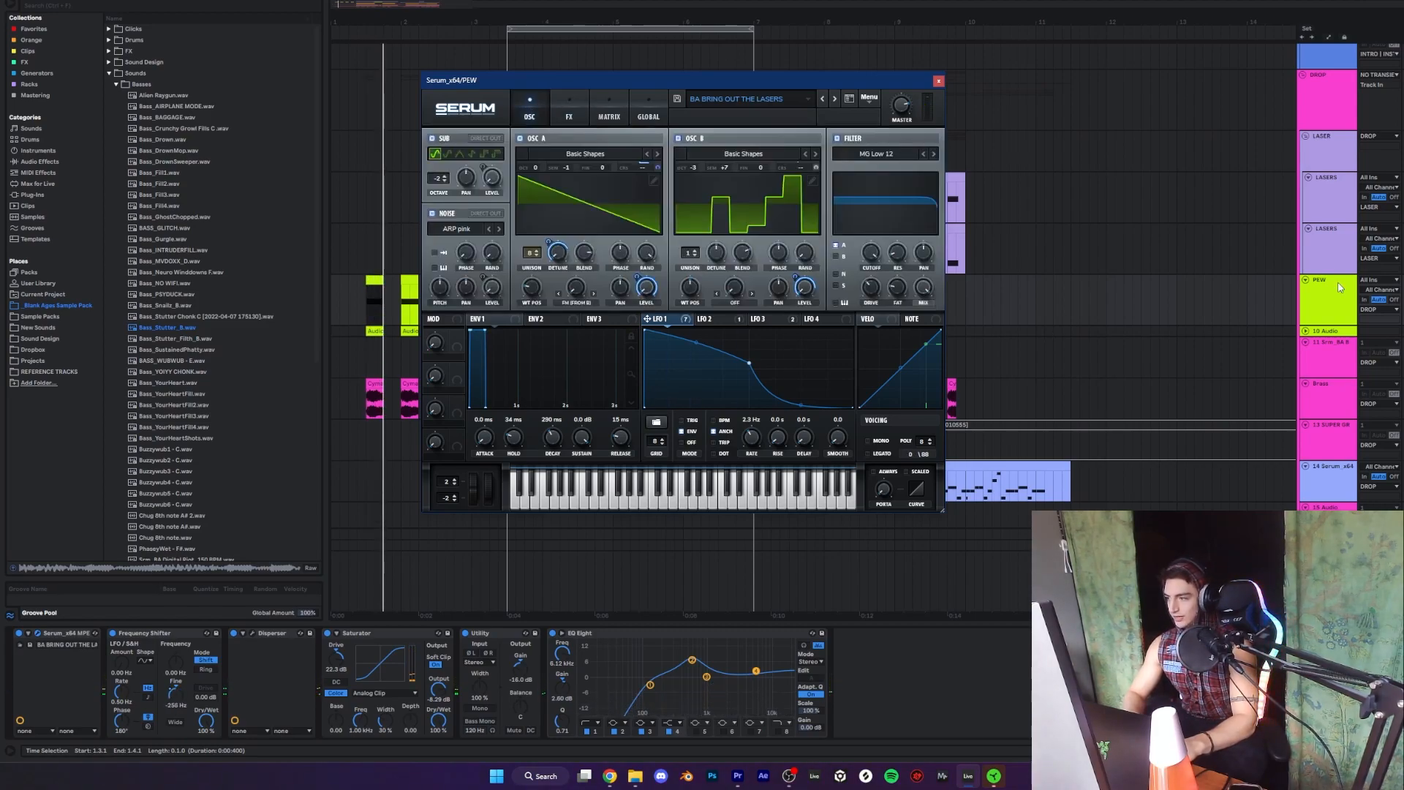
left_click(1327, 362)
left_click(1328, 313)
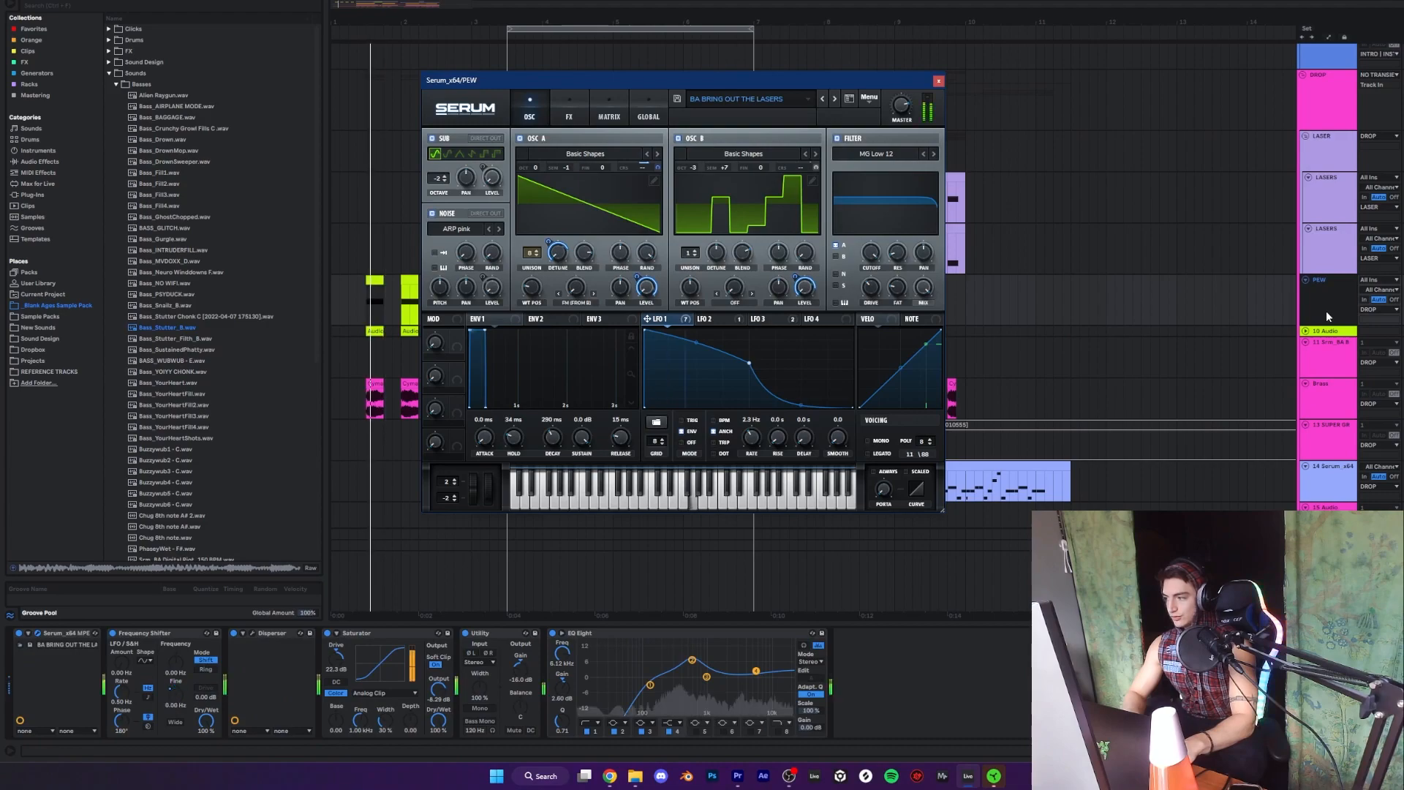
left_click(1325, 307)
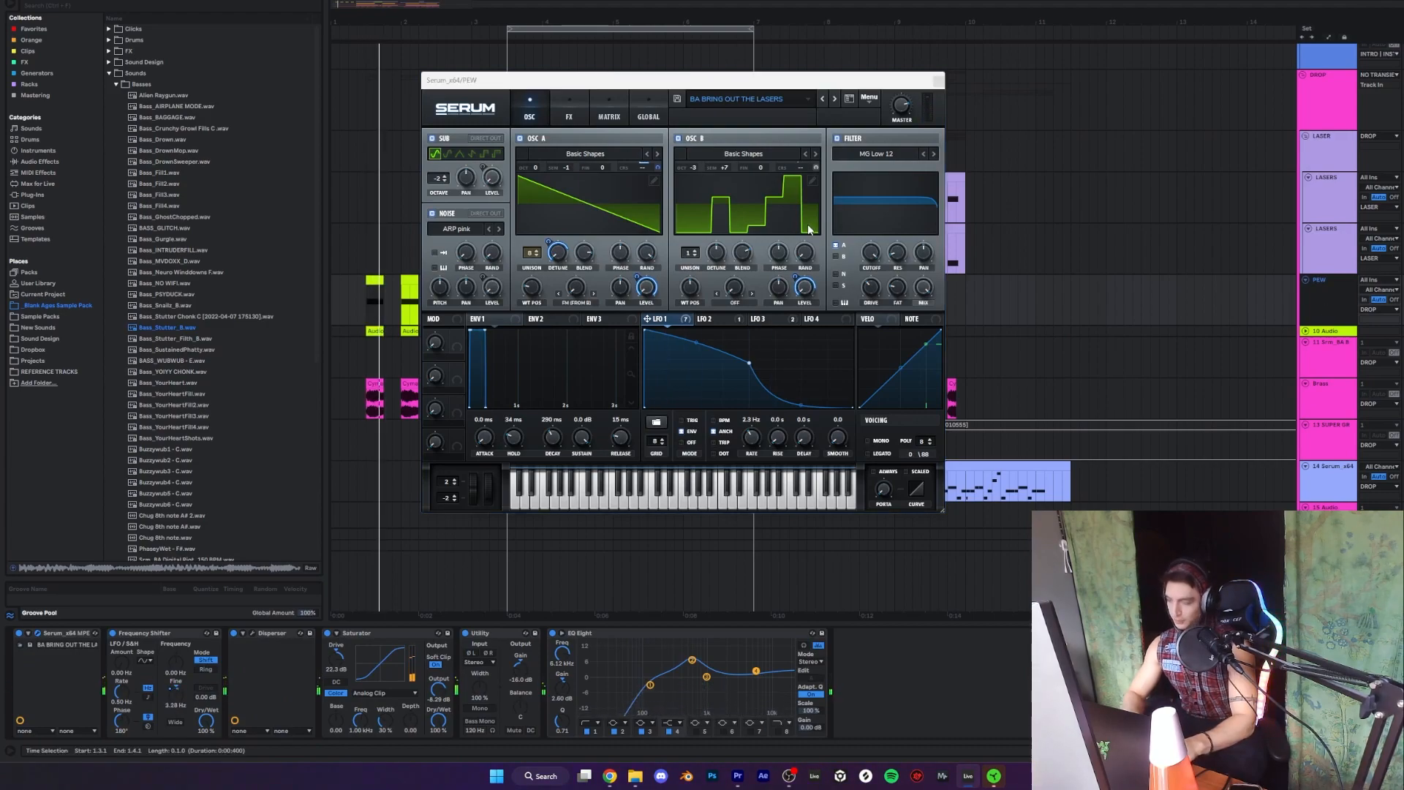
- Review the Hyper, Distortion, Compressor and Reverb effects with playback stopped, and return to the oscillator page
left_click(556, 107)
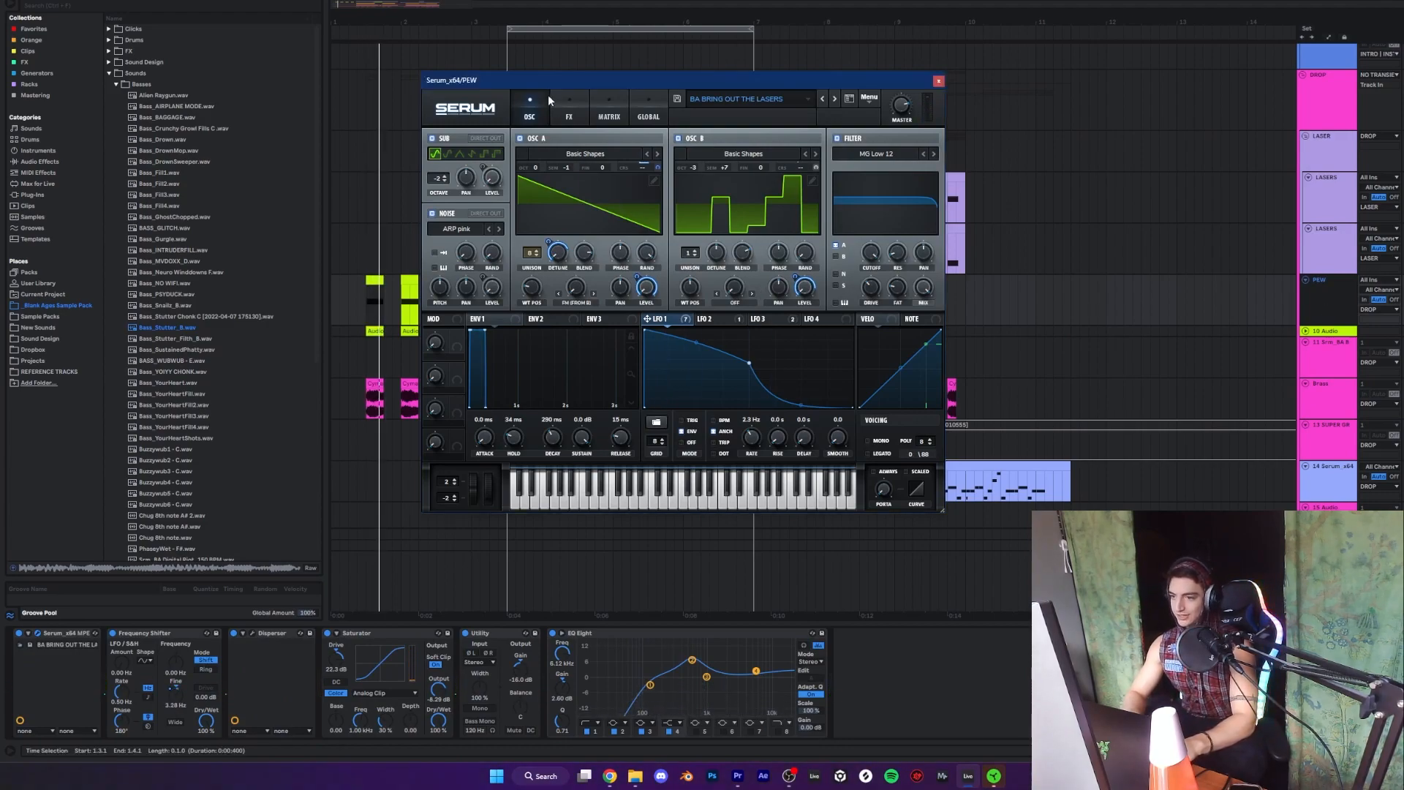
left_click(560, 103)
key("space")
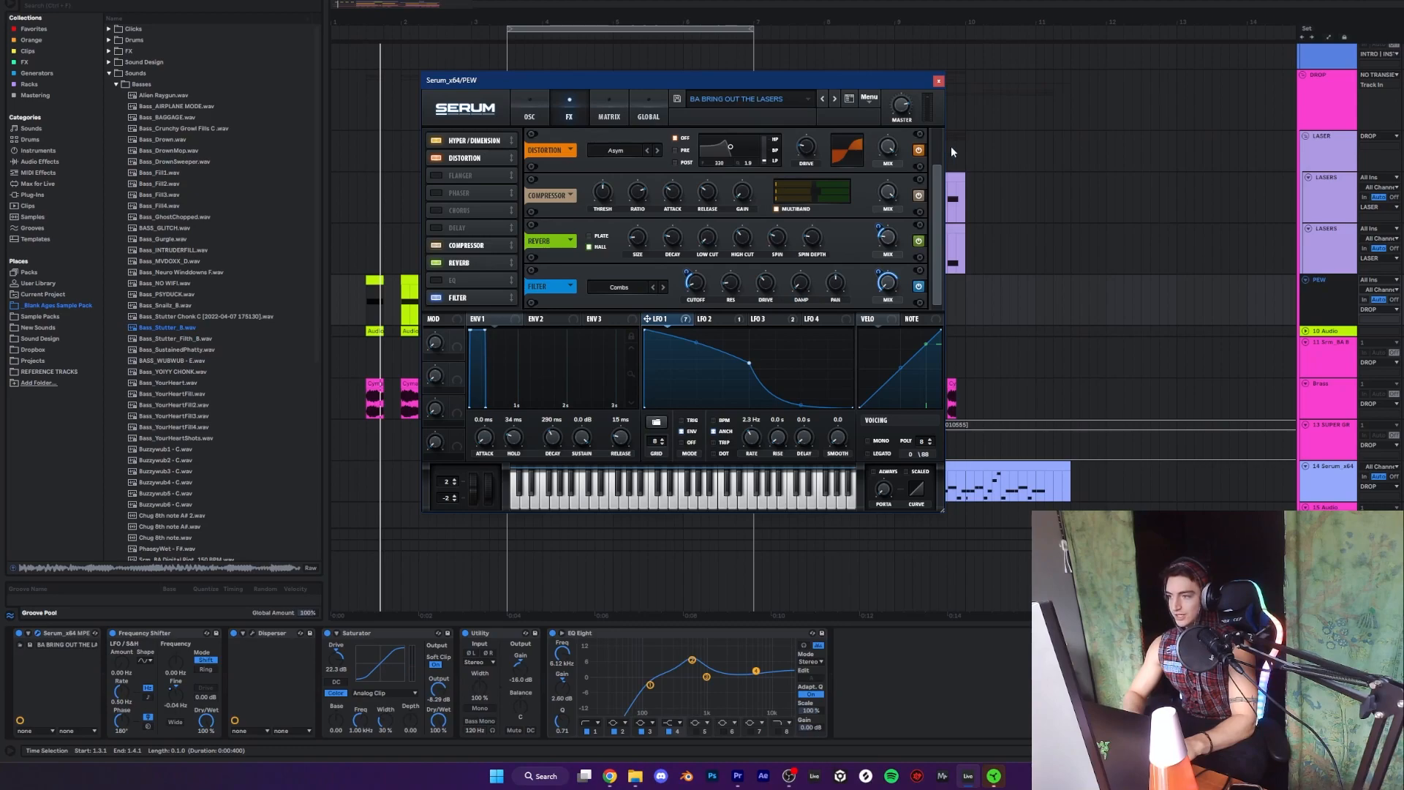
scroll(940, 149, "up", 1)
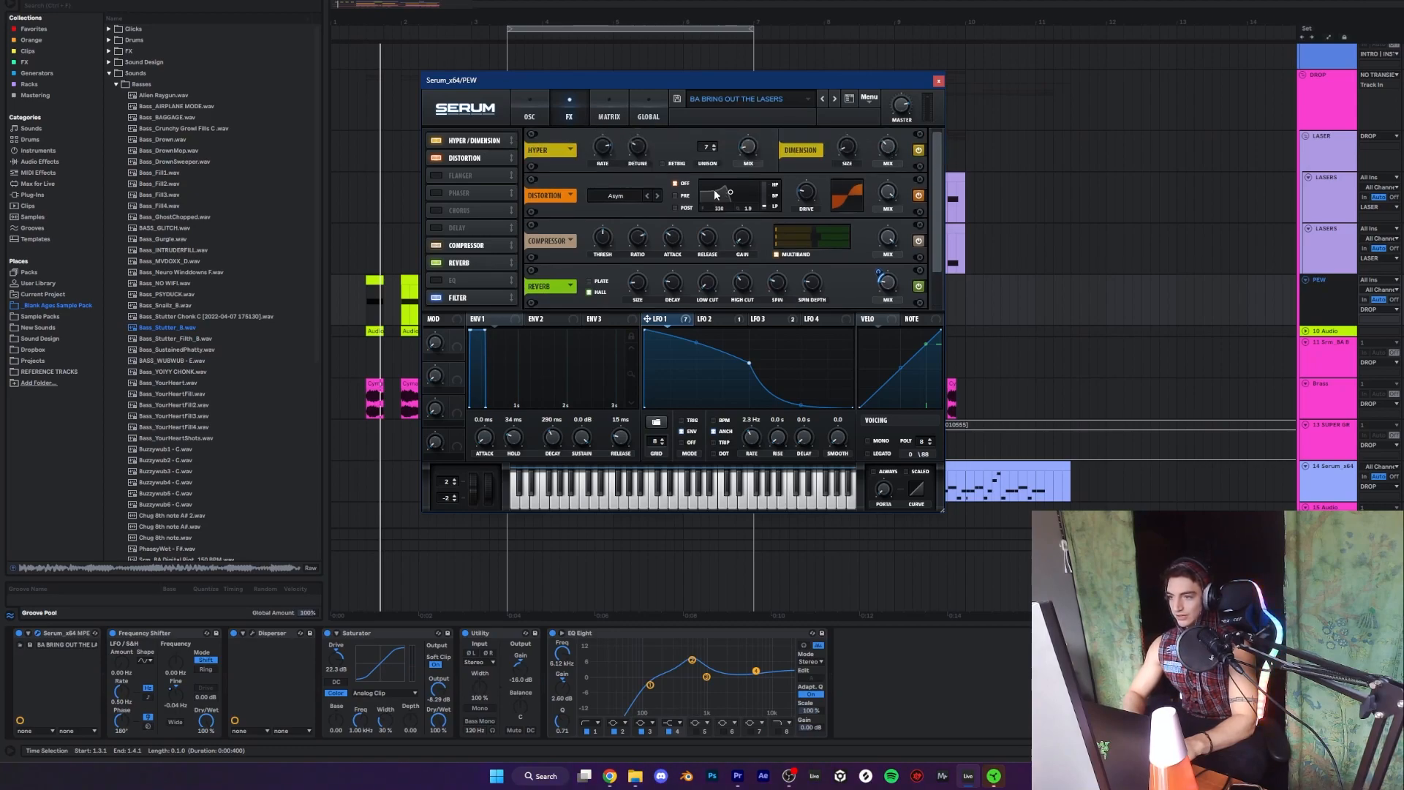
left_click(525, 107)
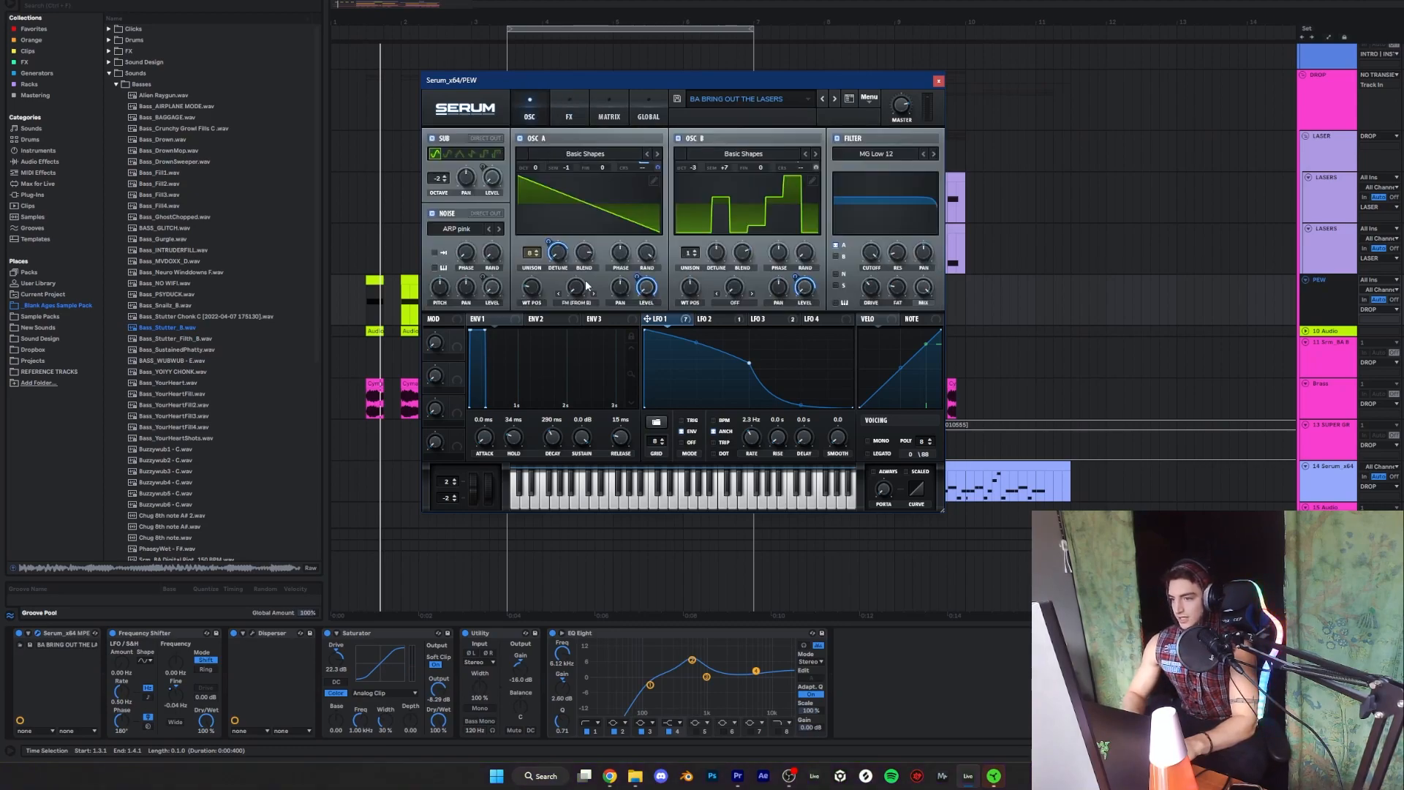
- Compare the shapes and modulation targets of LFO 1, LFO 2 and LFO 3 while auditioning the laser
left_click(700, 319)
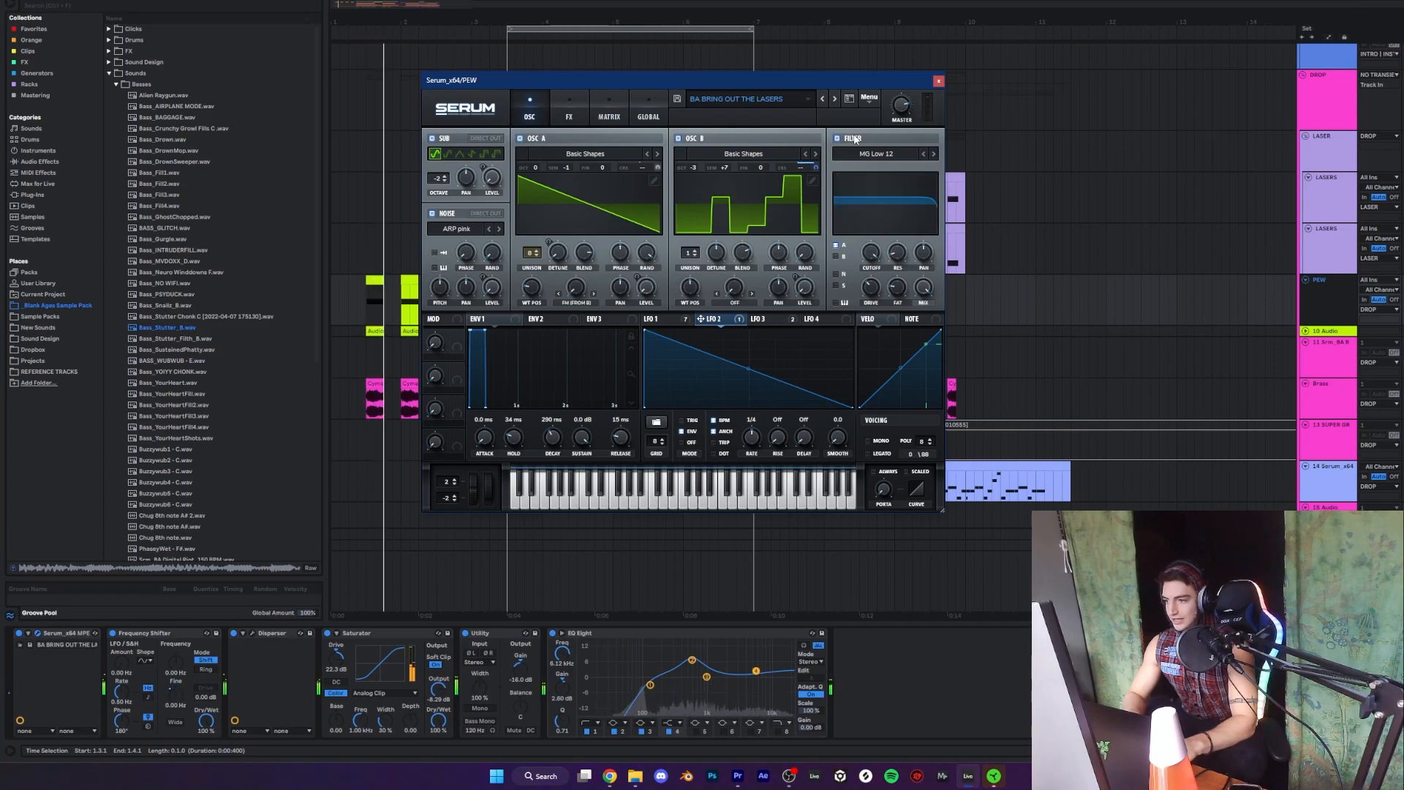
left_click(654, 319)
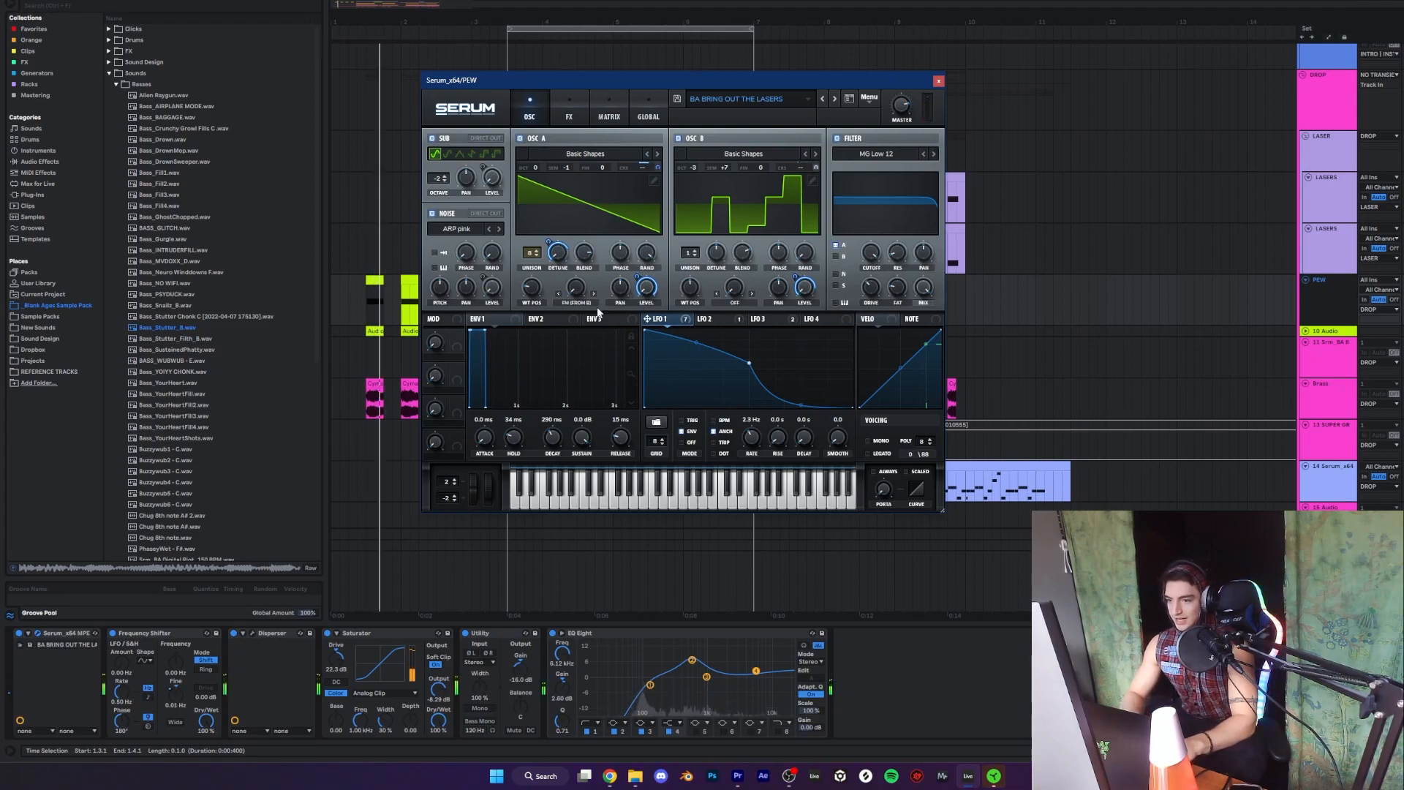
left_click(713, 318)
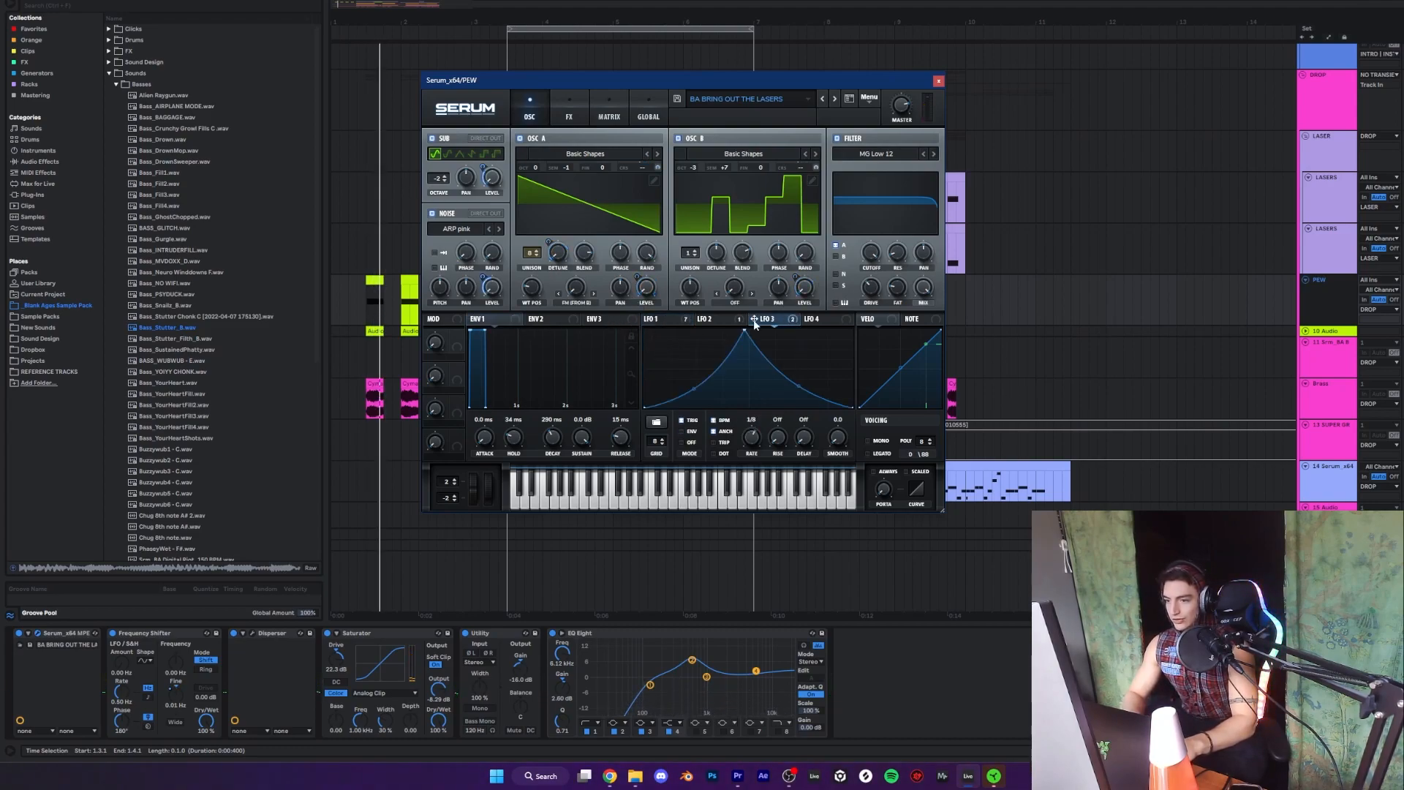
left_click(778, 316)
left_click(731, 319)
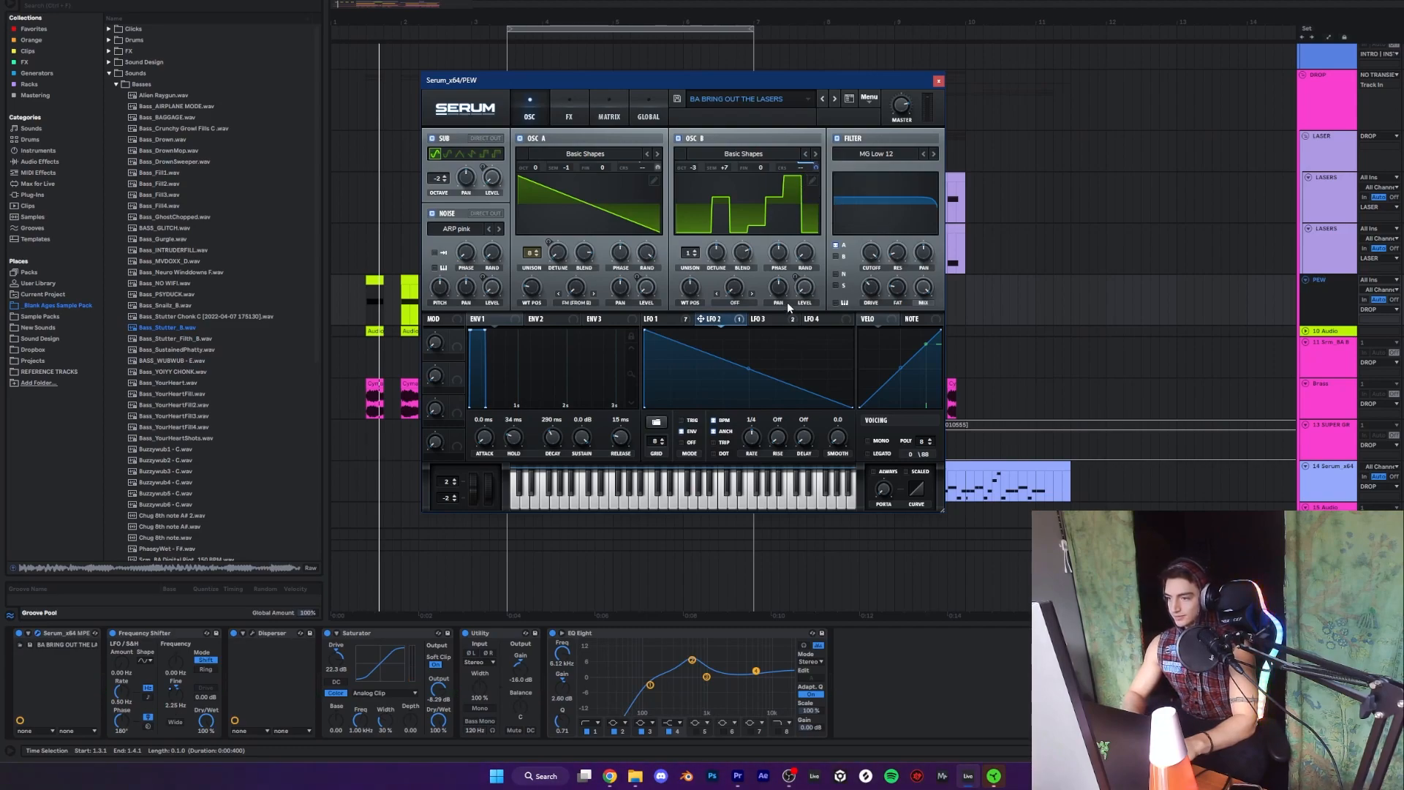
left_click(757, 319)
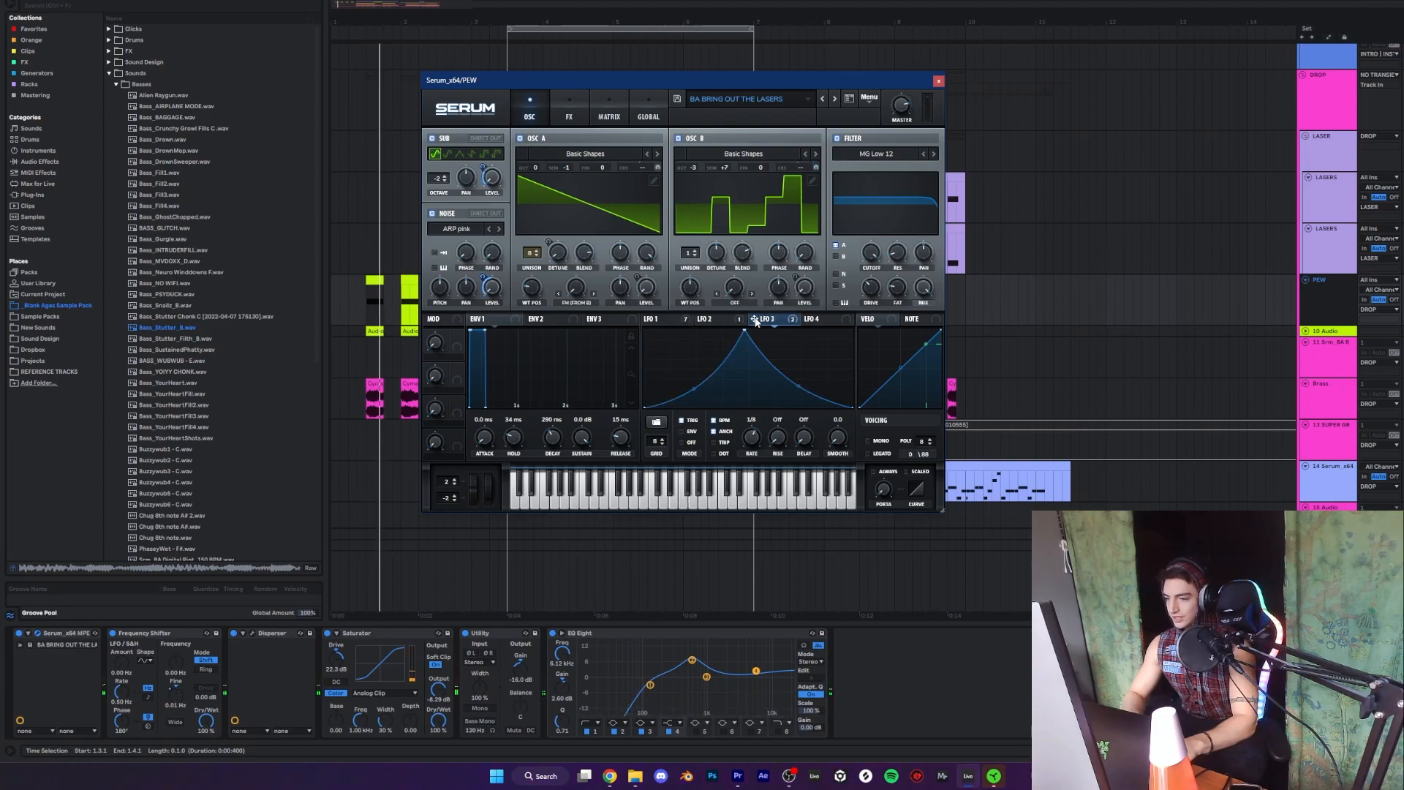
key("space")
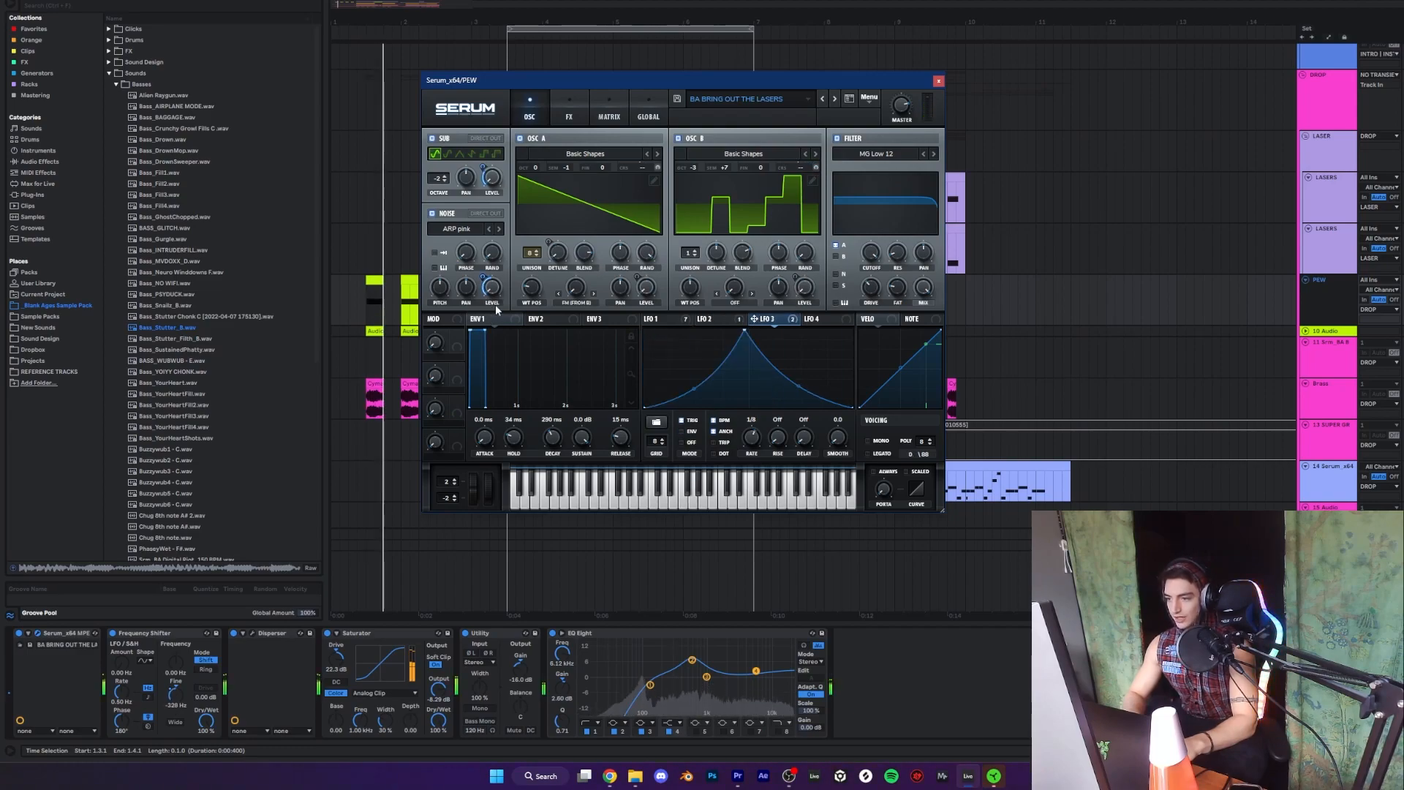
- Audition the laser with the ARP pink noise oscillator and oscillator B each switched off and back on
left_click(456, 229)
left_click(431, 214)
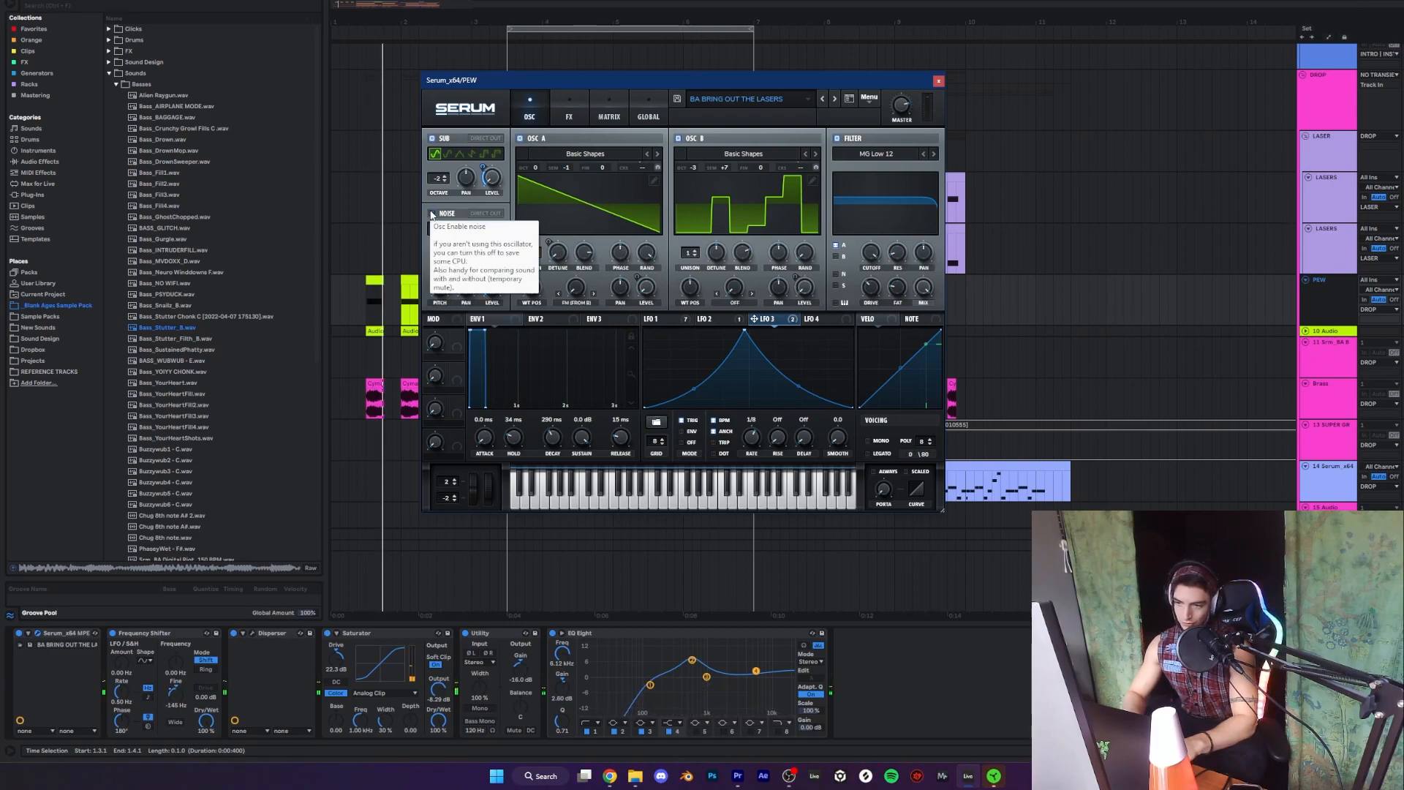
left_click(431, 213)
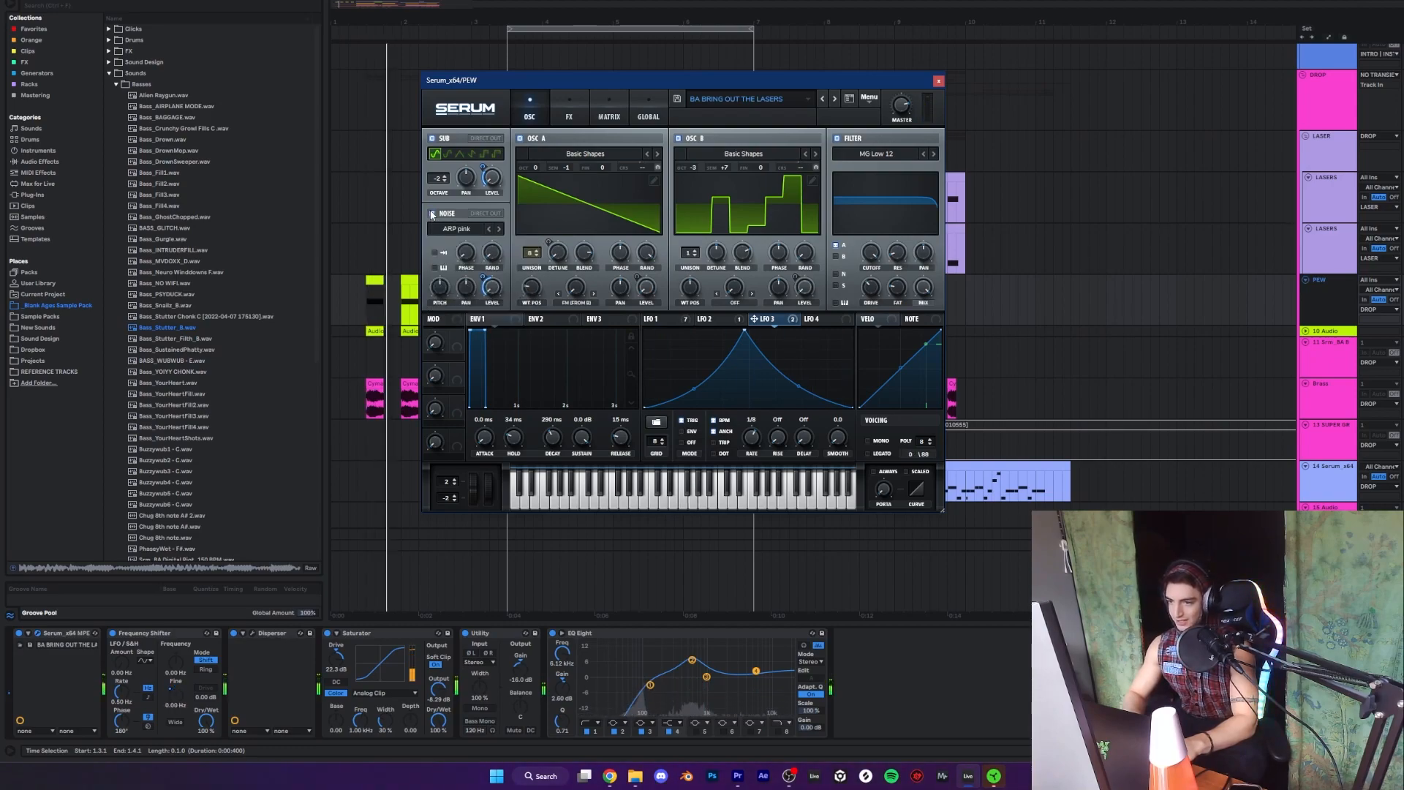
left_click(472, 139)
left_click(790, 171)
left_click(686, 136)
left_click(679, 138)
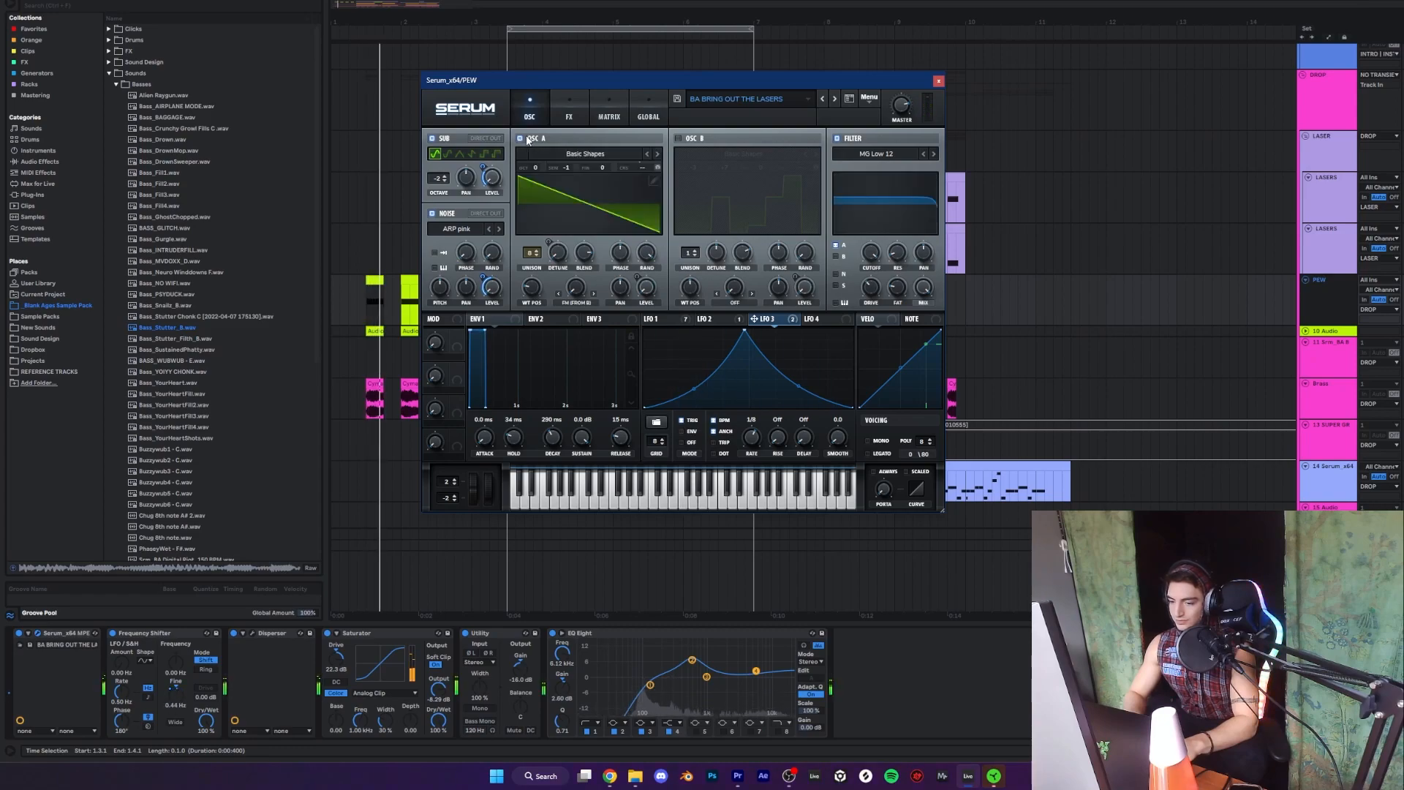
left_click(679, 138)
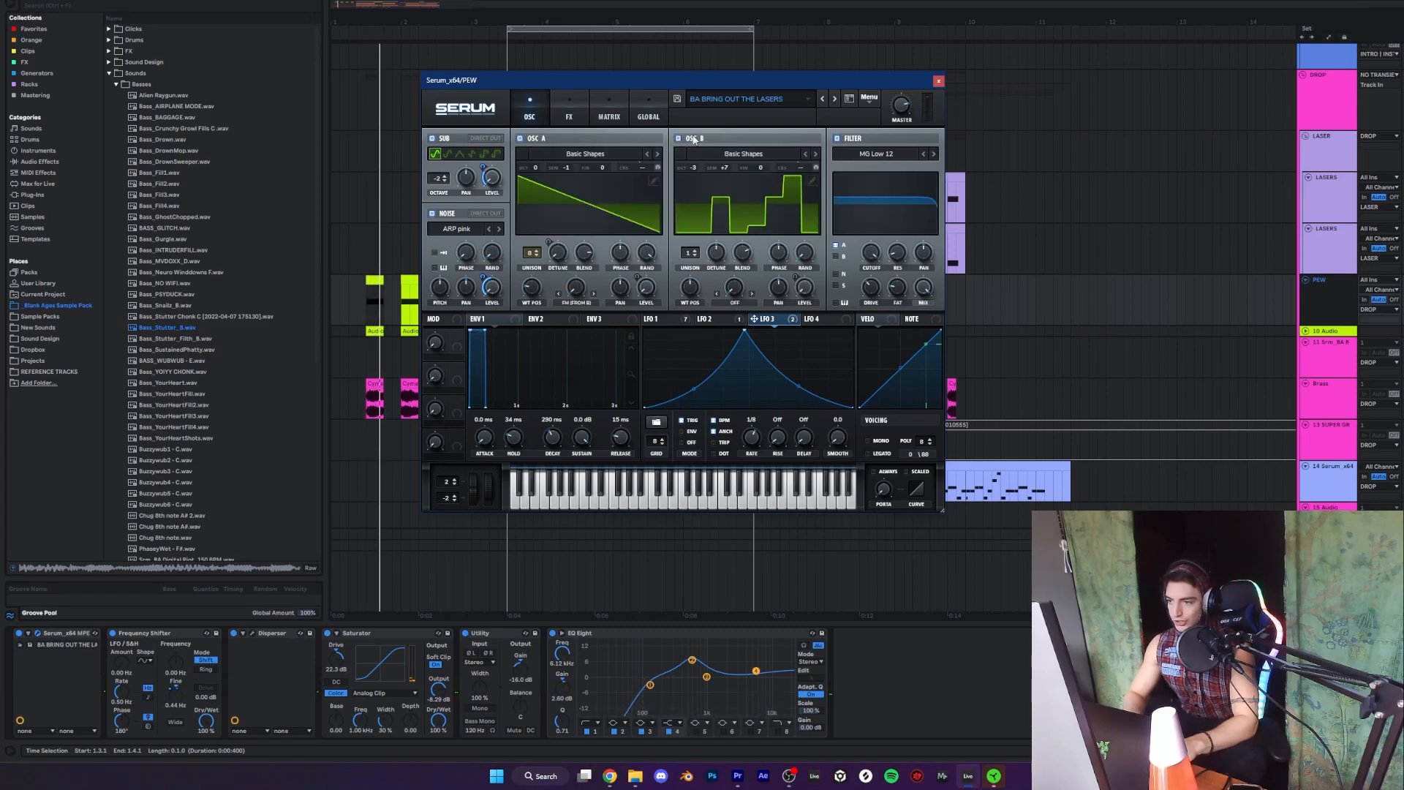
- Display LFO 1 again and recheck its modulation on the effects page before returning to the oscillators
left_click(658, 318)
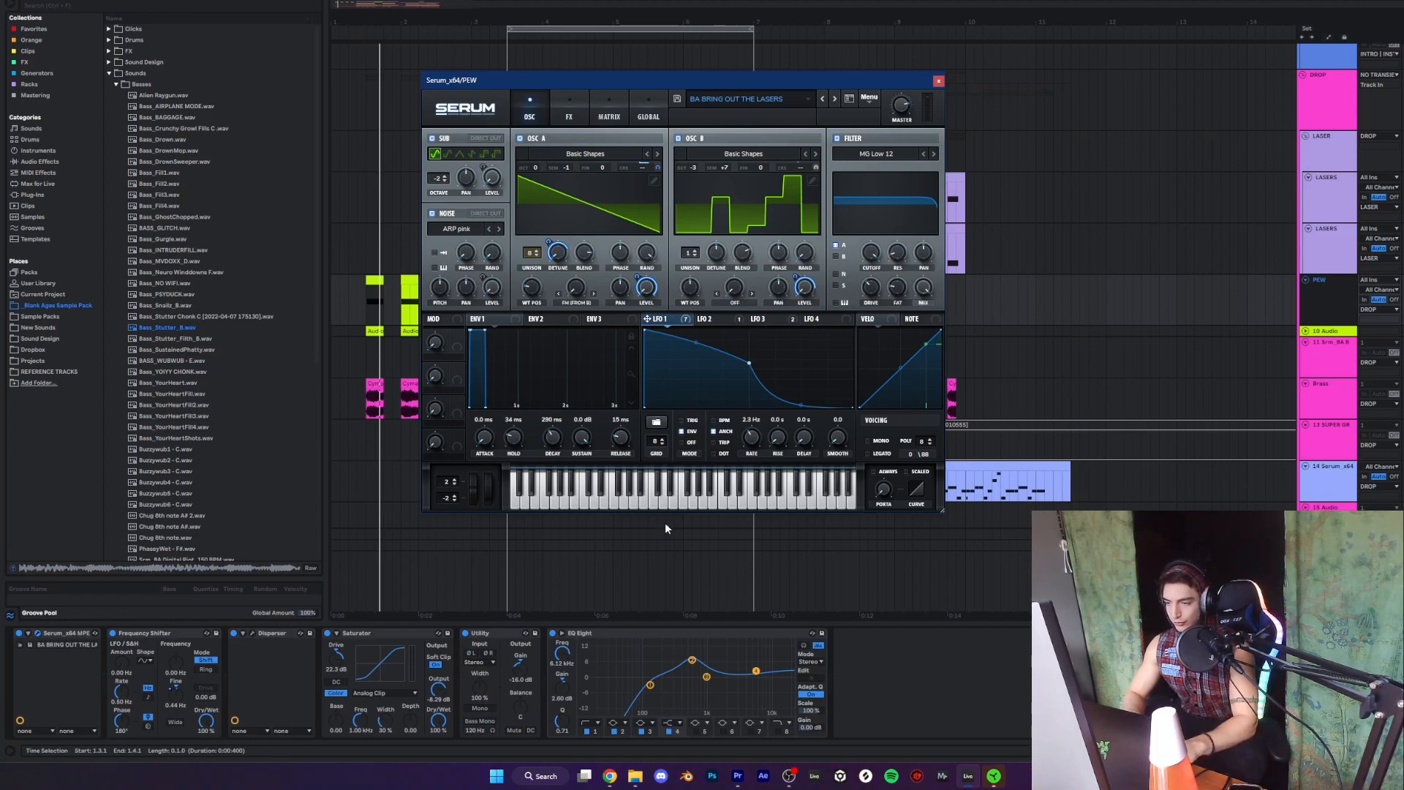
left_click(559, 102)
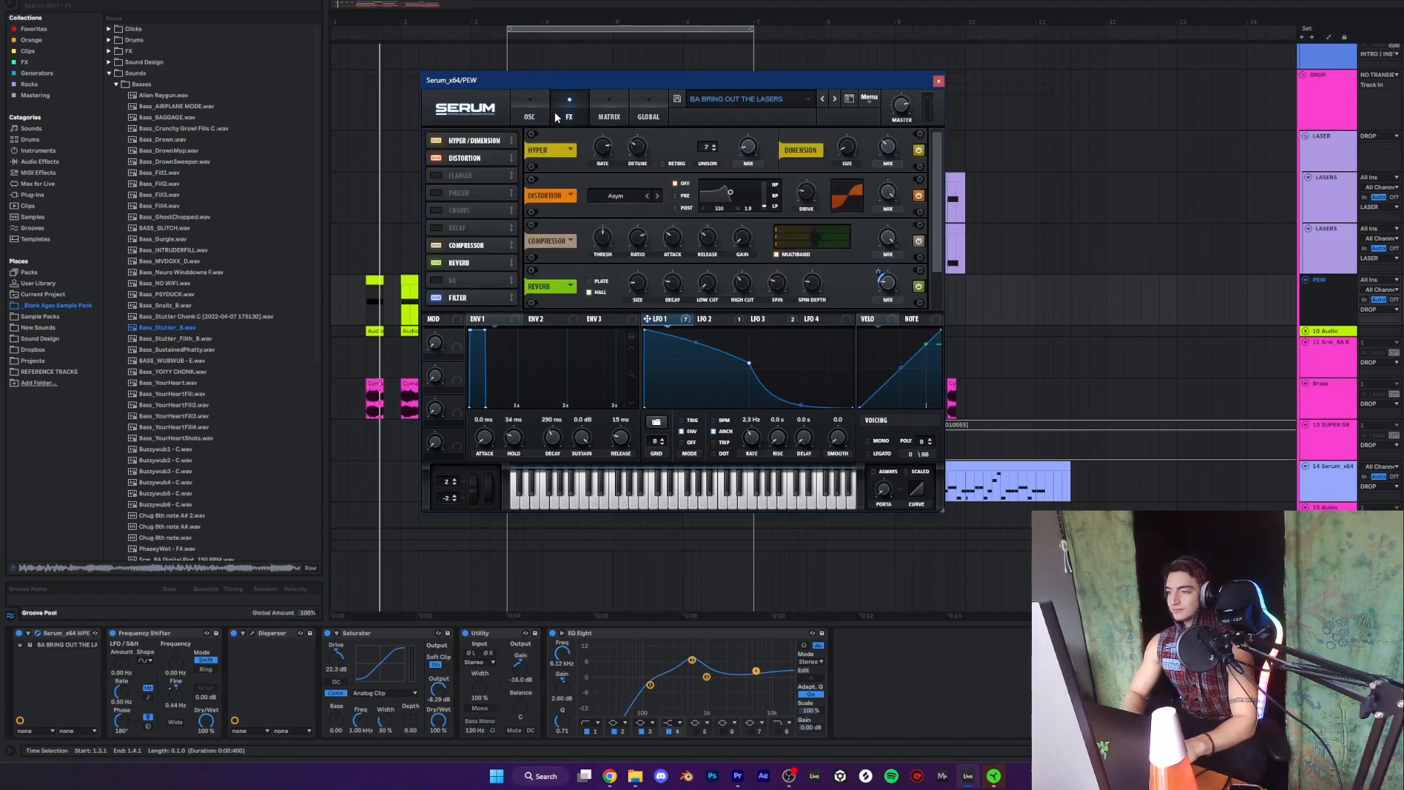
left_click(539, 113)
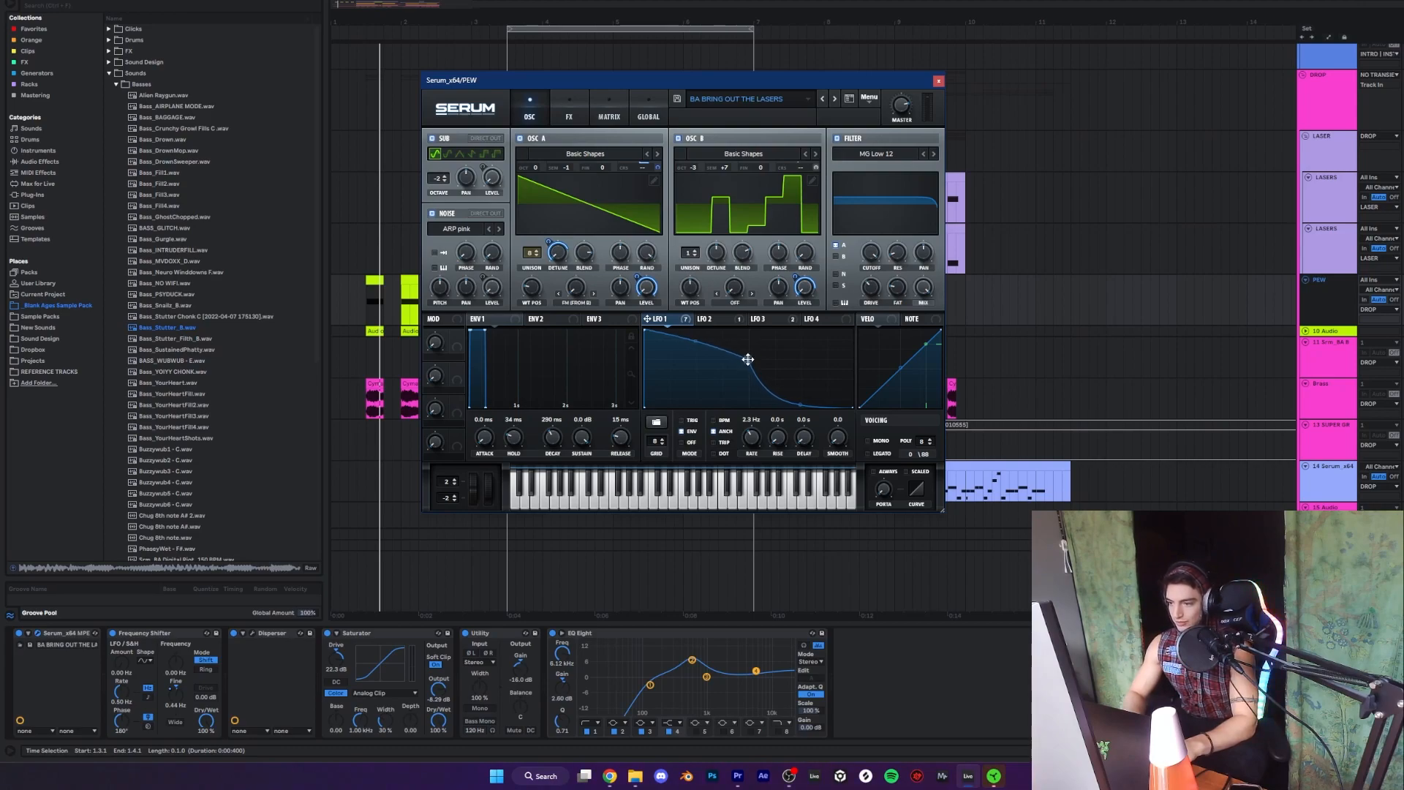
- Close Serum, show the arrangement's automation lanes and place the insert marker at 1.2.3 on the PEW track
left_click(938, 81)
key("a")
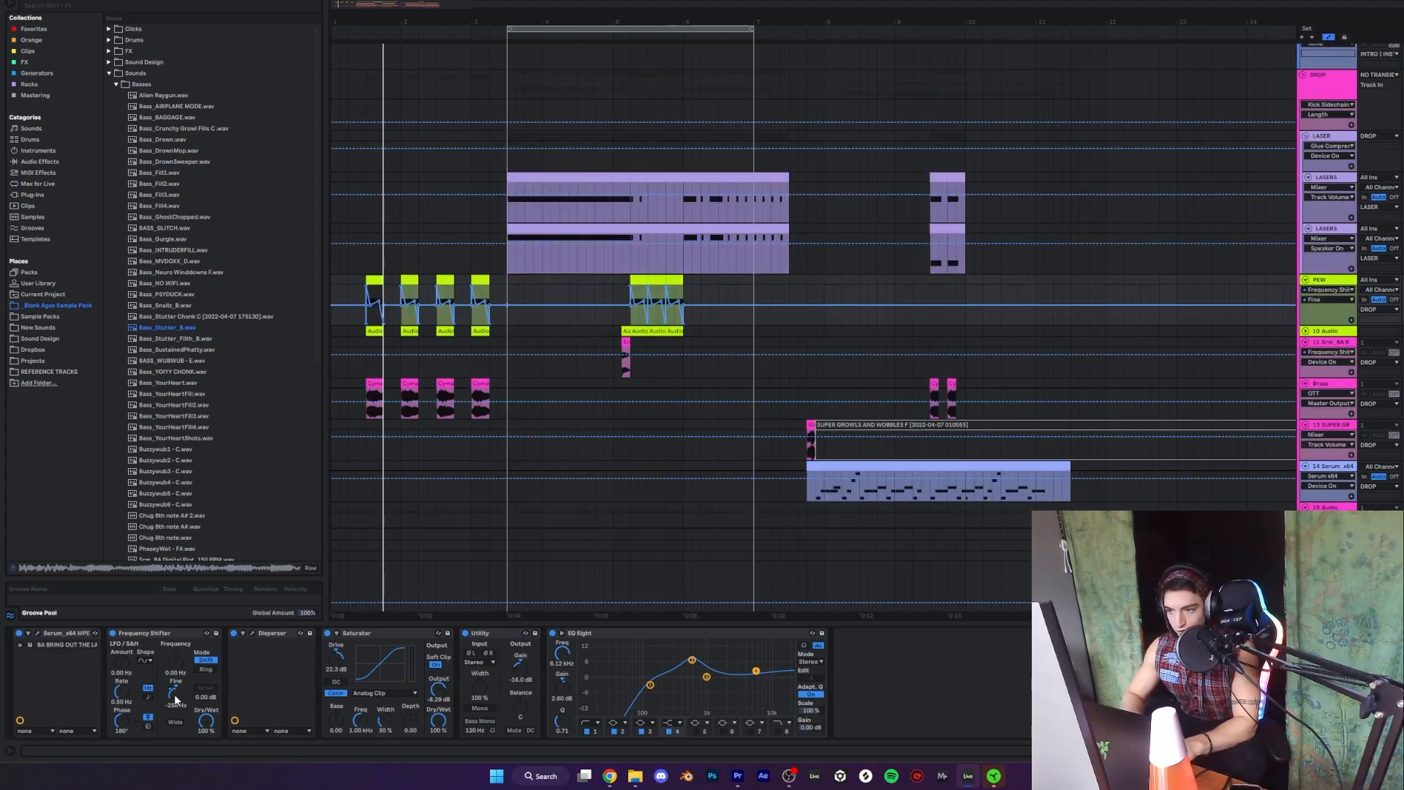
left_click(355, 325)
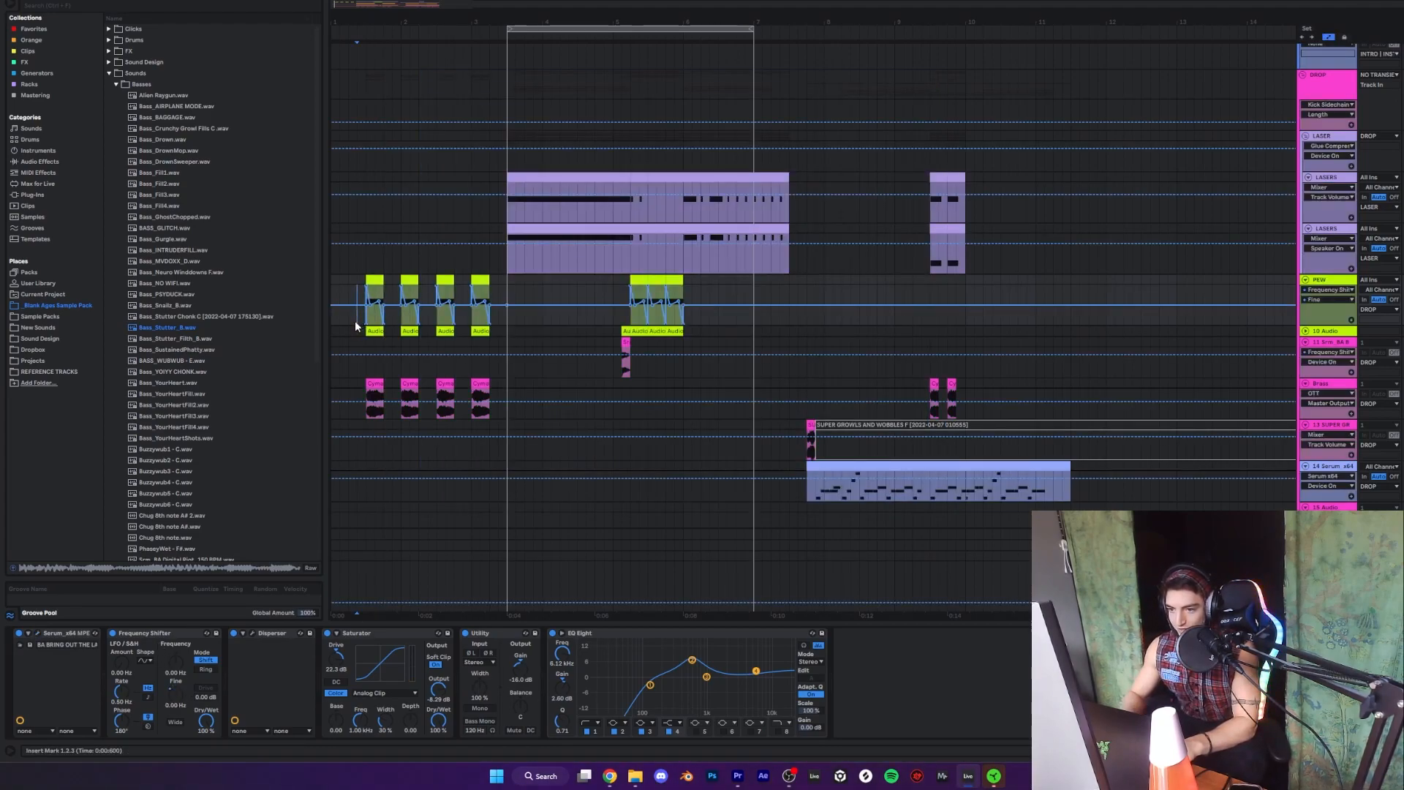
- Audition the first PEW clip from 1.3.1 with the Frequency Shifter switched off and back on
scroll(355, 322, "up", 4)
left_click(395, 319)
mouse_move(408, 306)
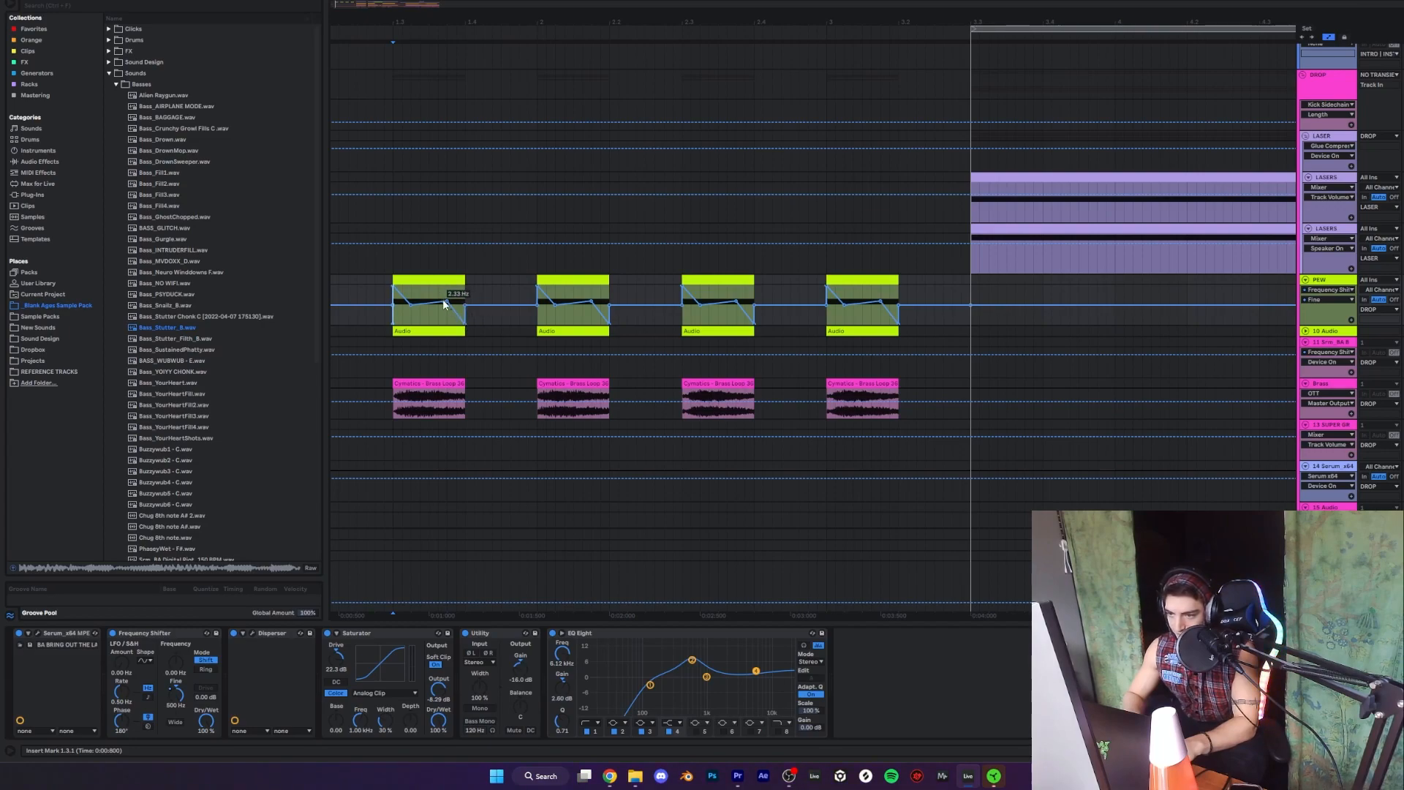
key("space")
key("space")
left_click(114, 633)
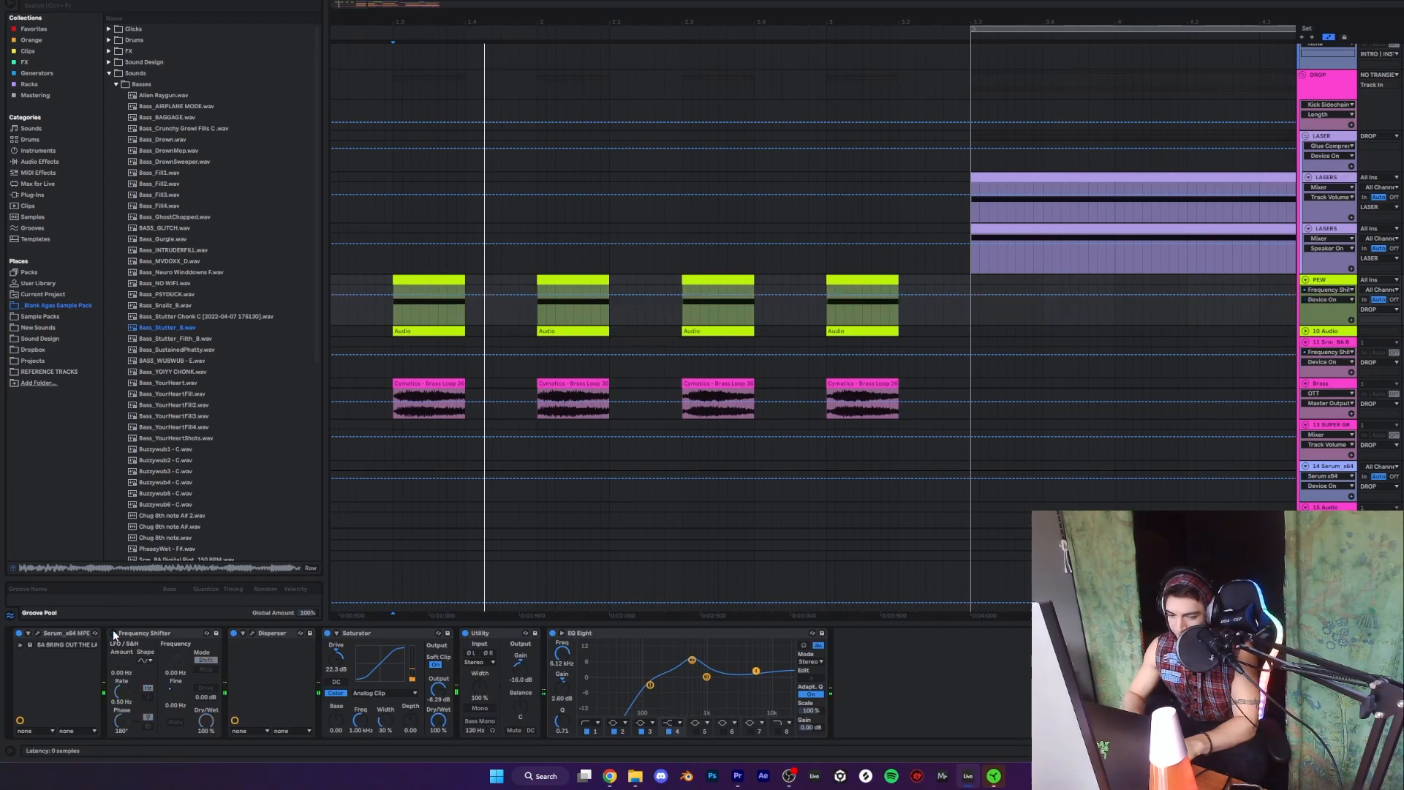
left_click(114, 633)
key("space")
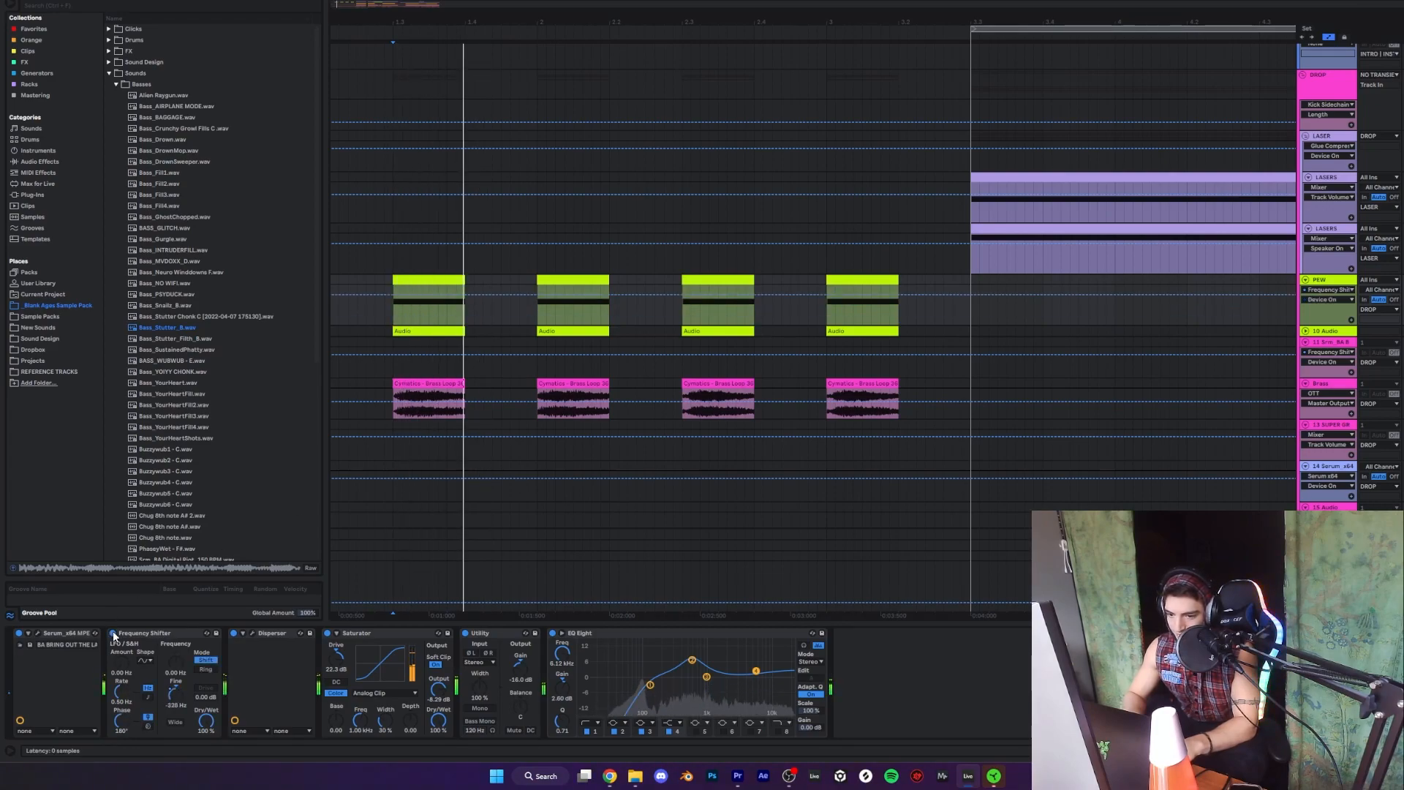
key("space")
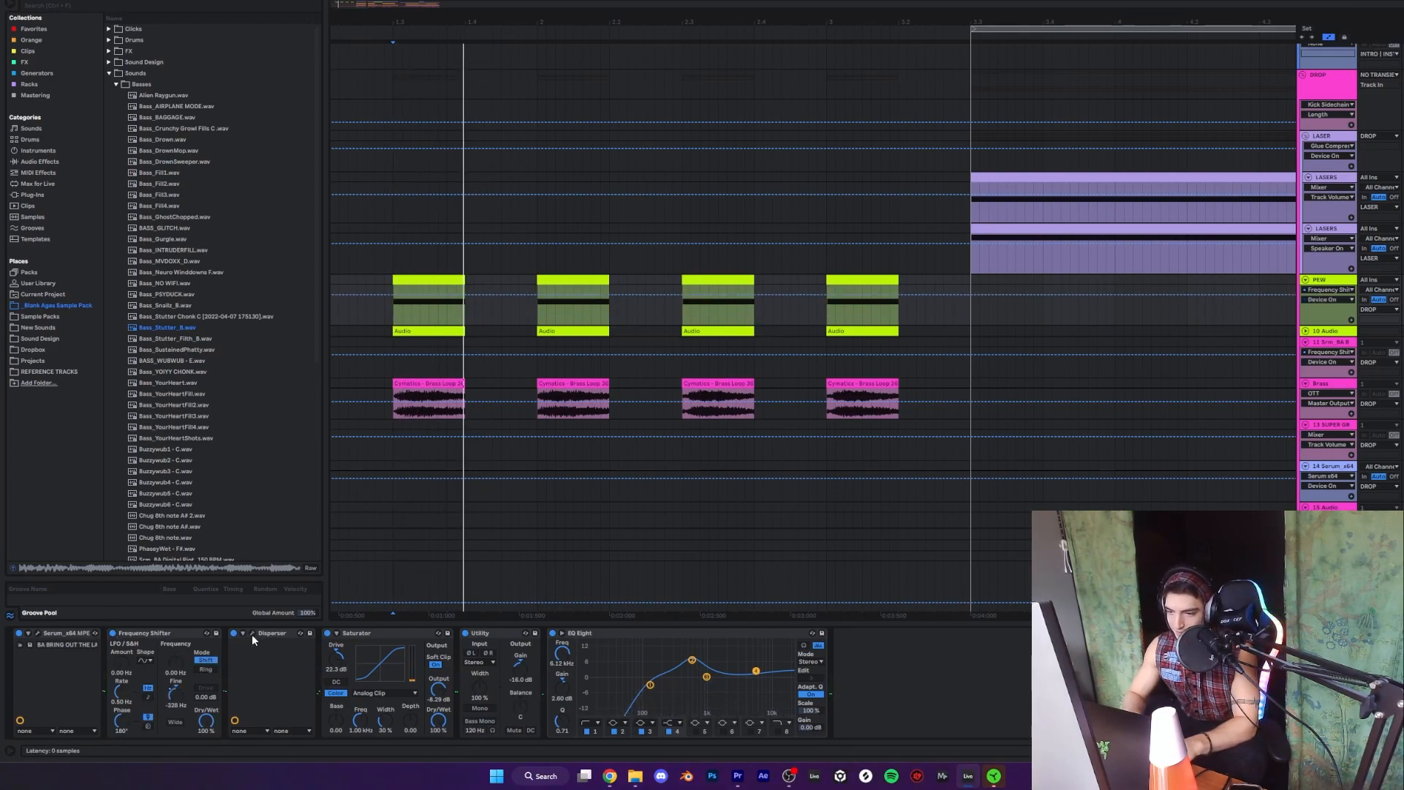
- Open the PEW track's Disperser to inspect its settings while auditioning the laser, and close it again
left_click(252, 633)
key("space")
left_click(253, 633)
left_click(253, 633)
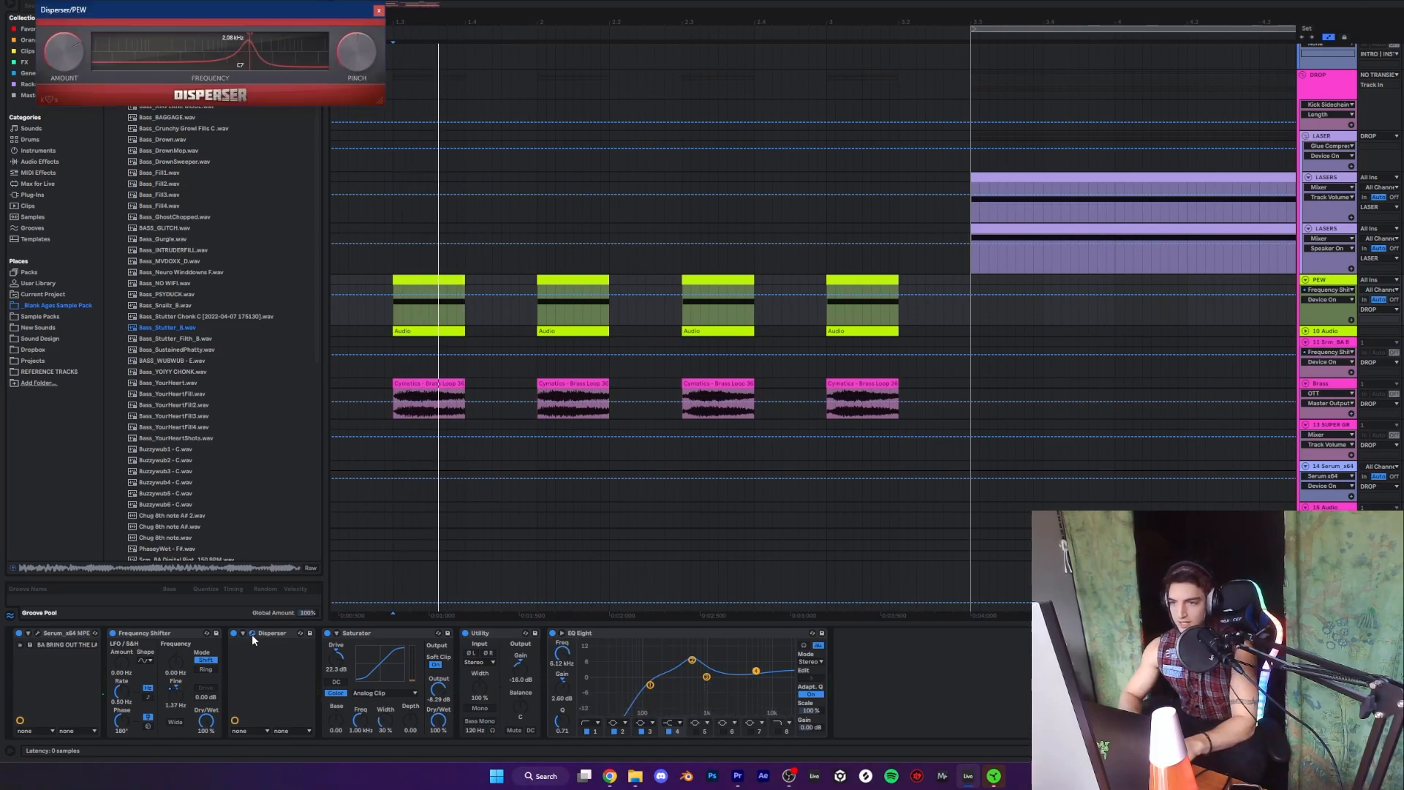
left_click(251, 634)
left_click(251, 634)
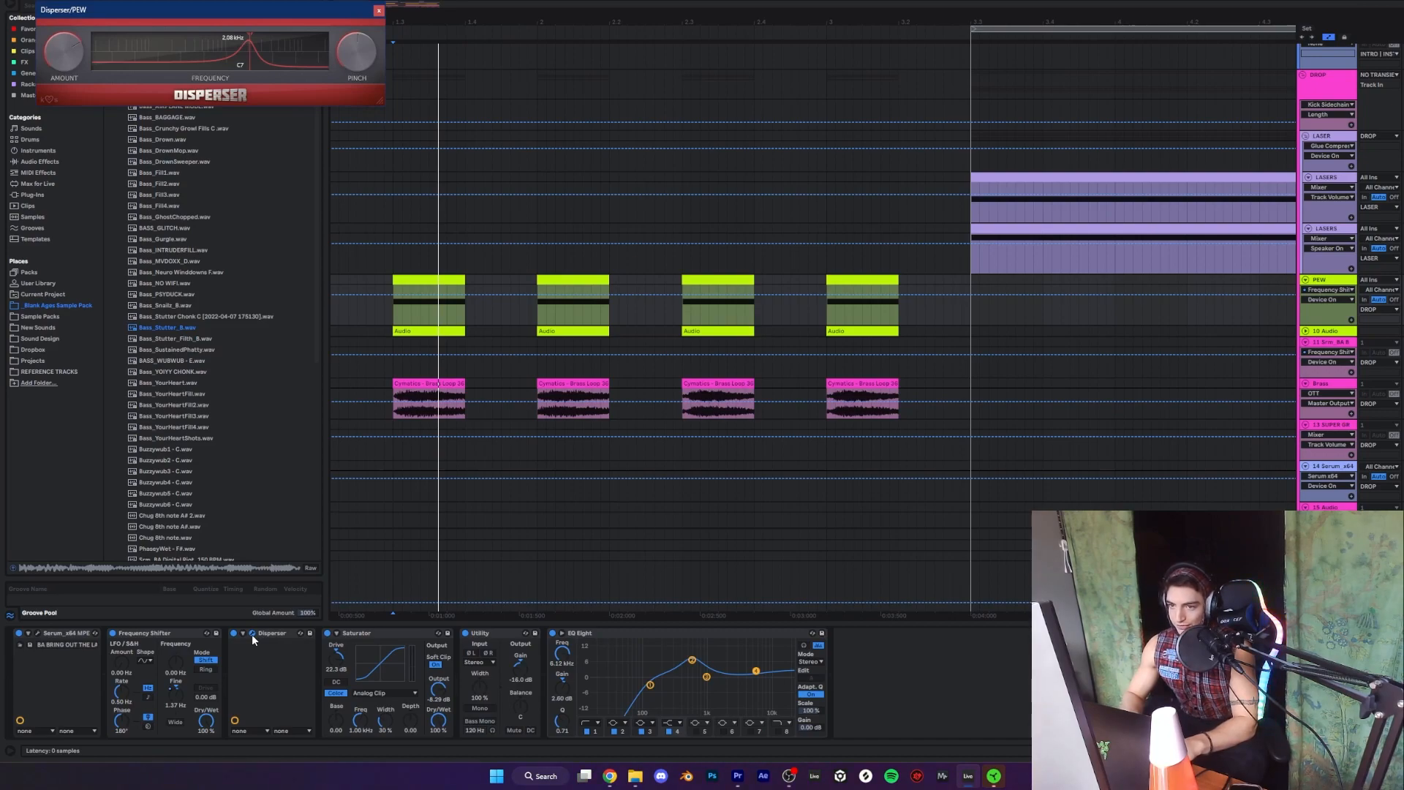
left_click(251, 634)
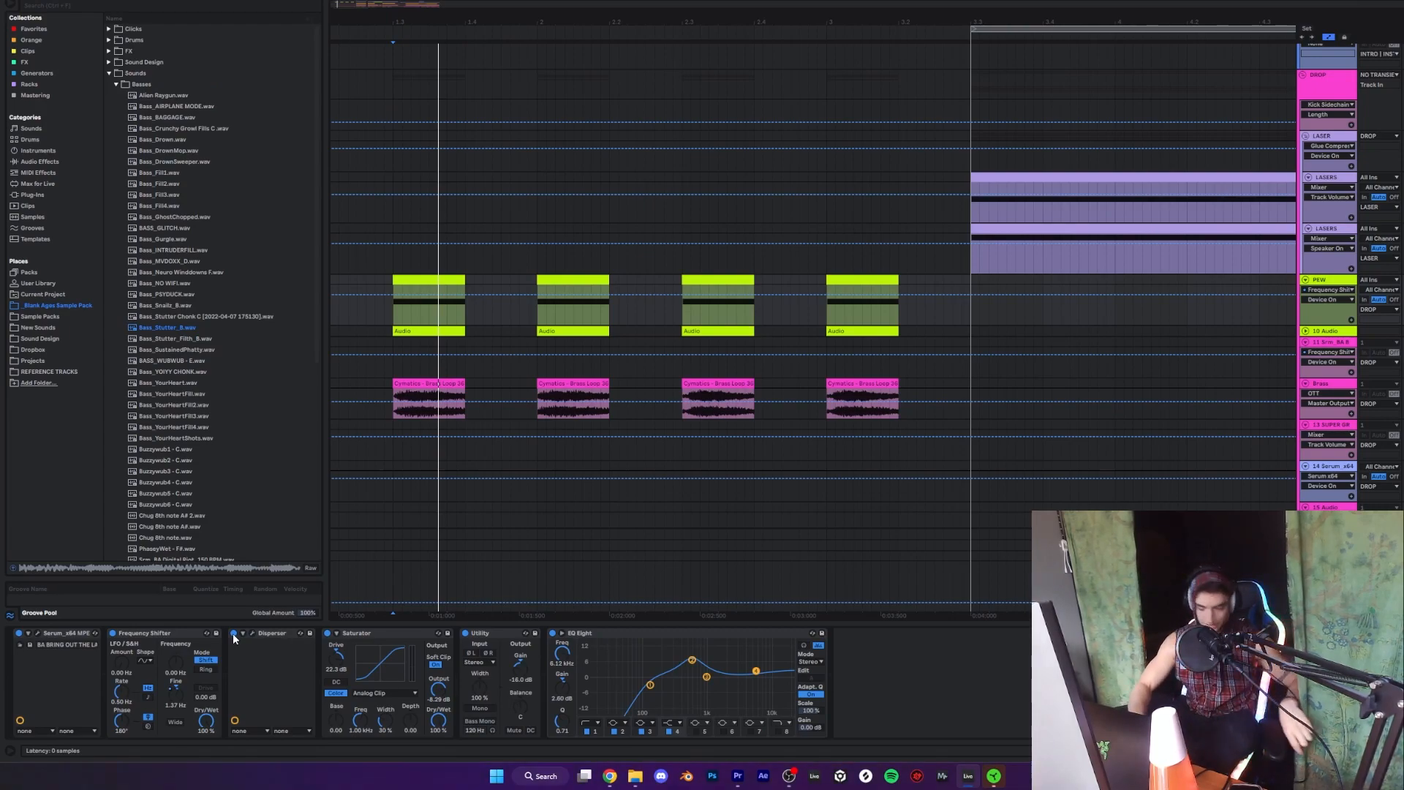
- Audition the laser with the Disperser and the Saturator bypassed in turn, and switch the Saturator back on
left_click(234, 638)
key("space")
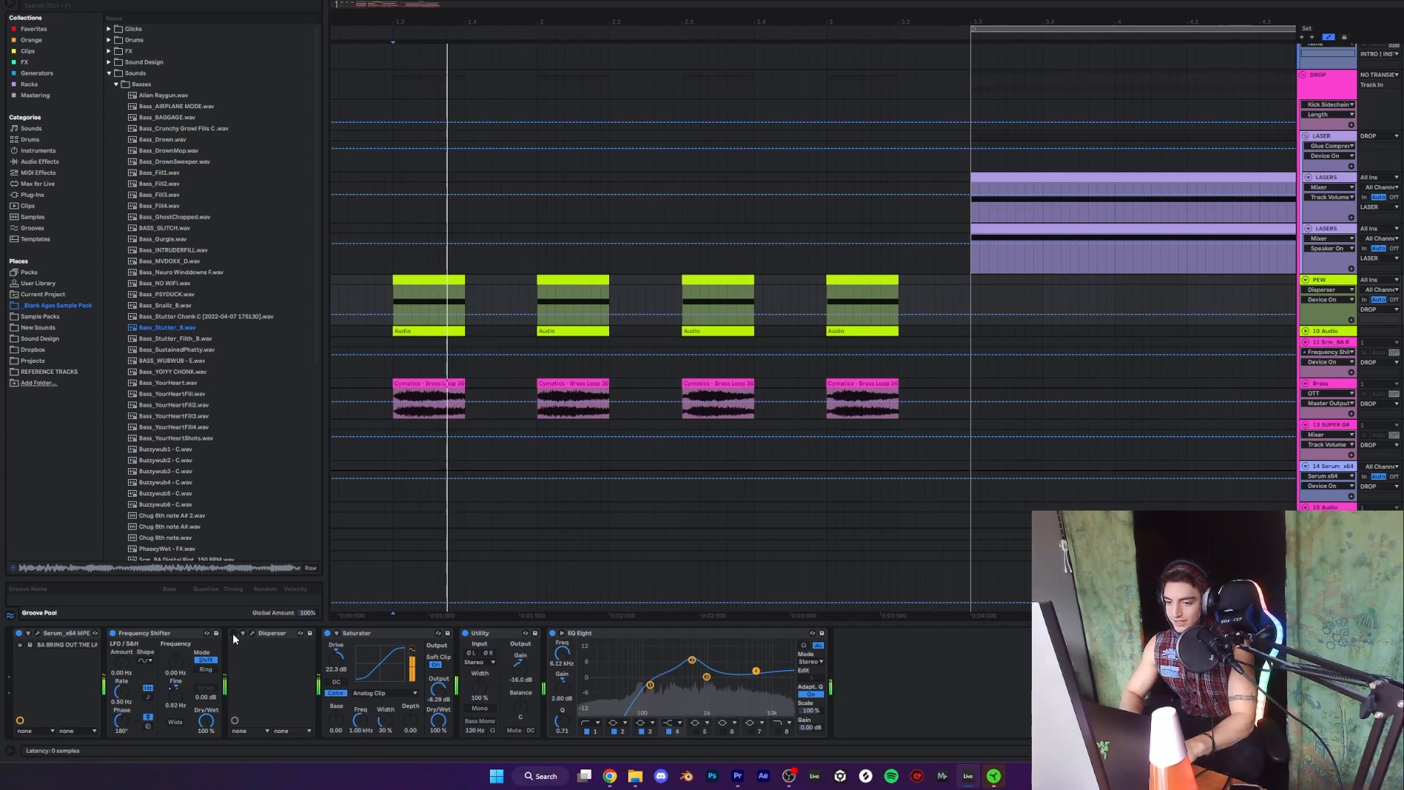
left_click(327, 633)
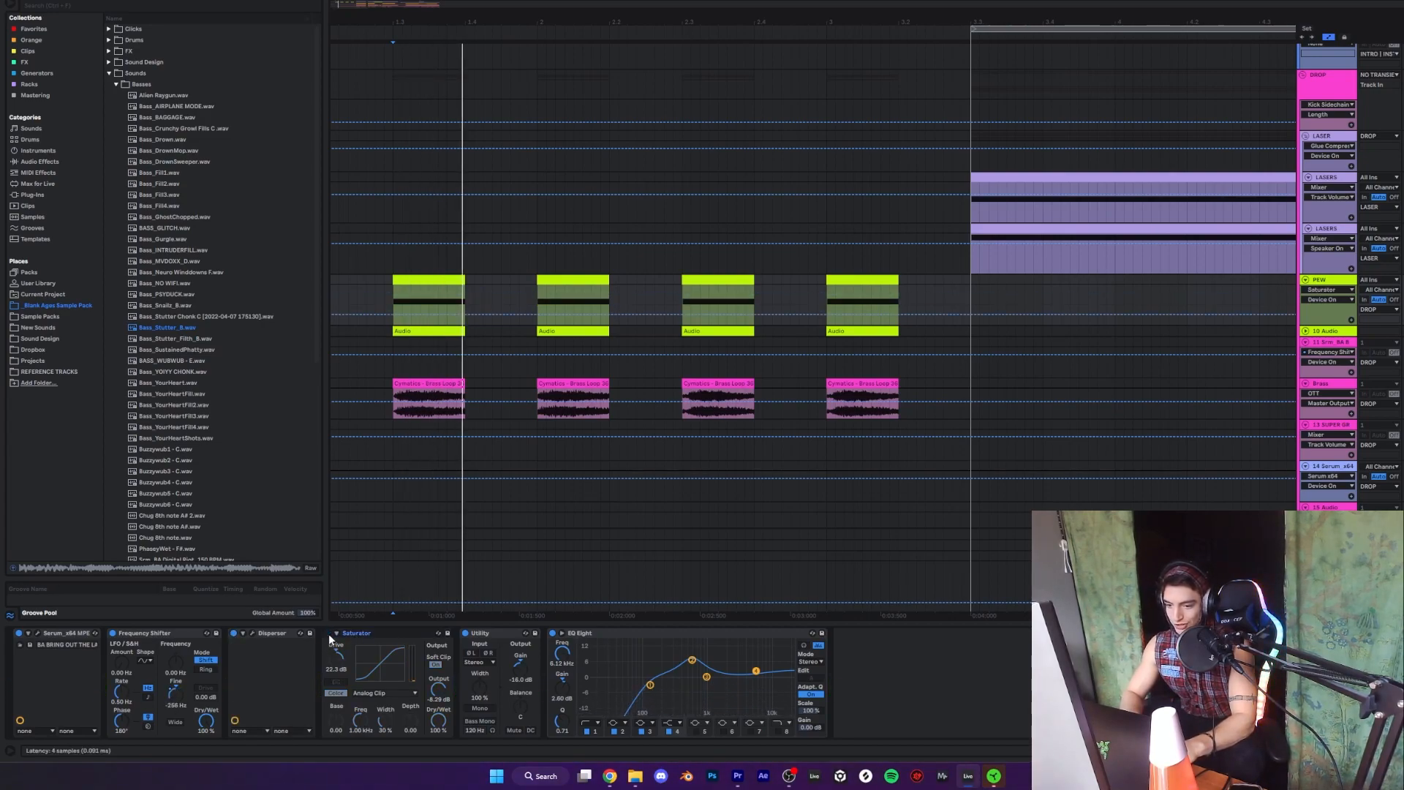
key("space")
left_click(327, 633)
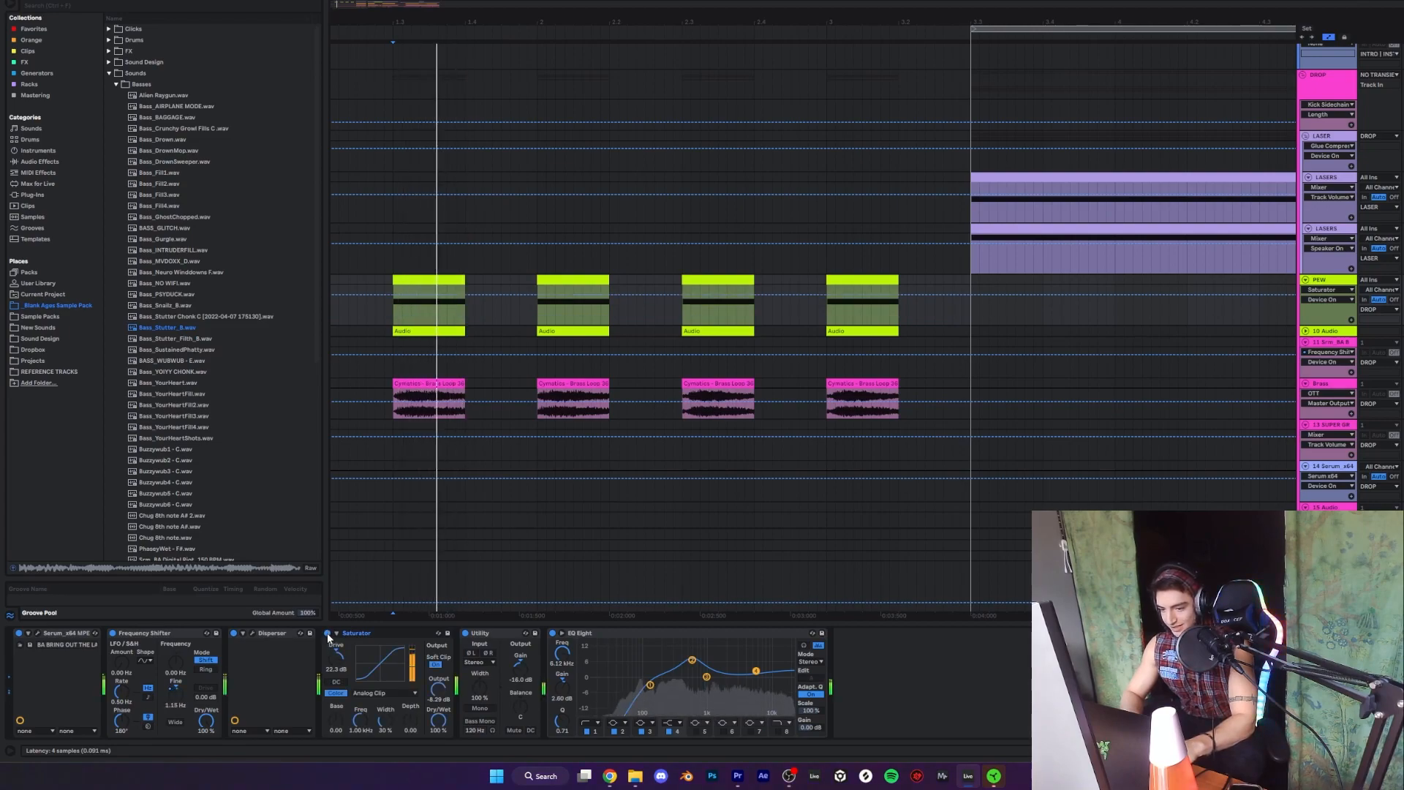
- Hide the automation lanes and audition the resampled 10 Audio layer, unfolding and refolding its track
key("a")
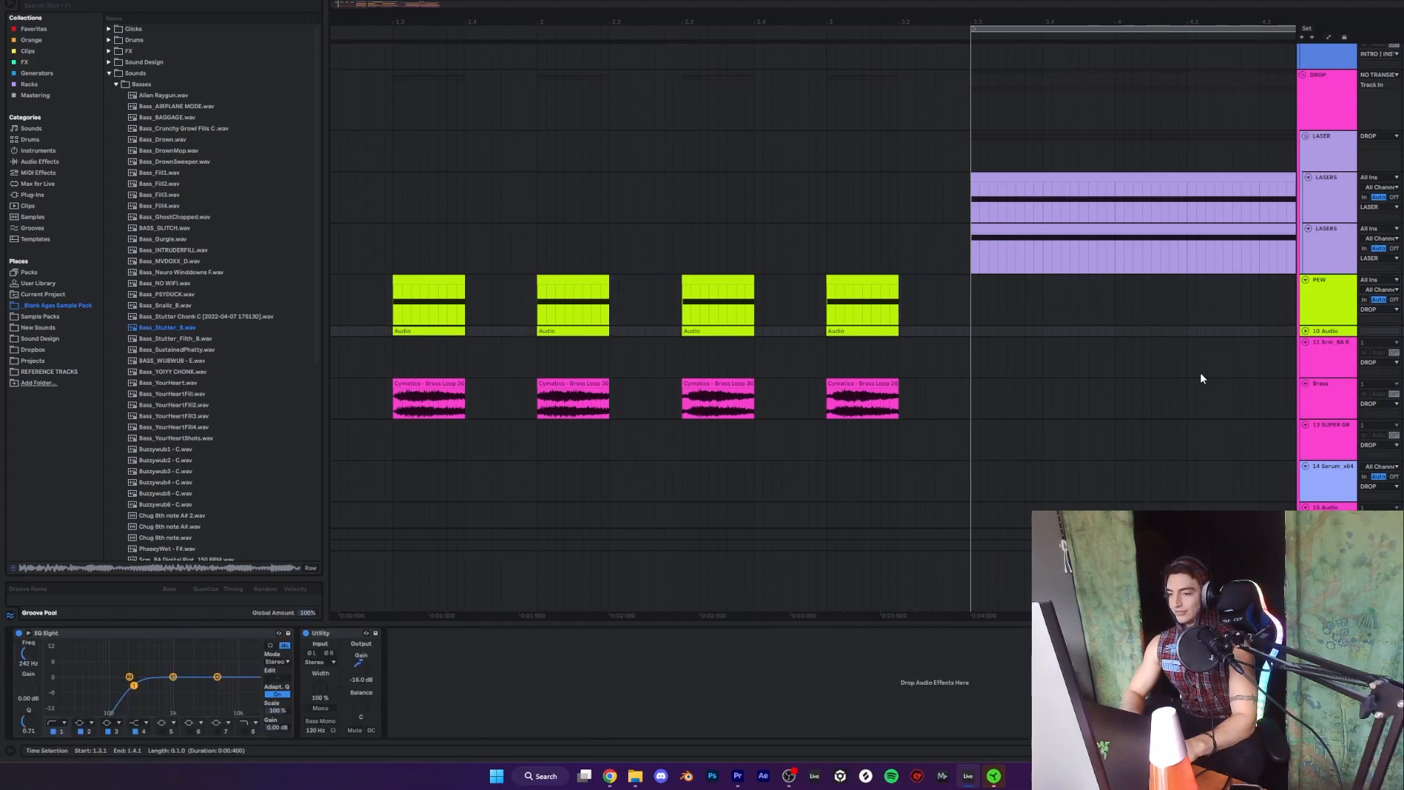
left_click(1306, 330)
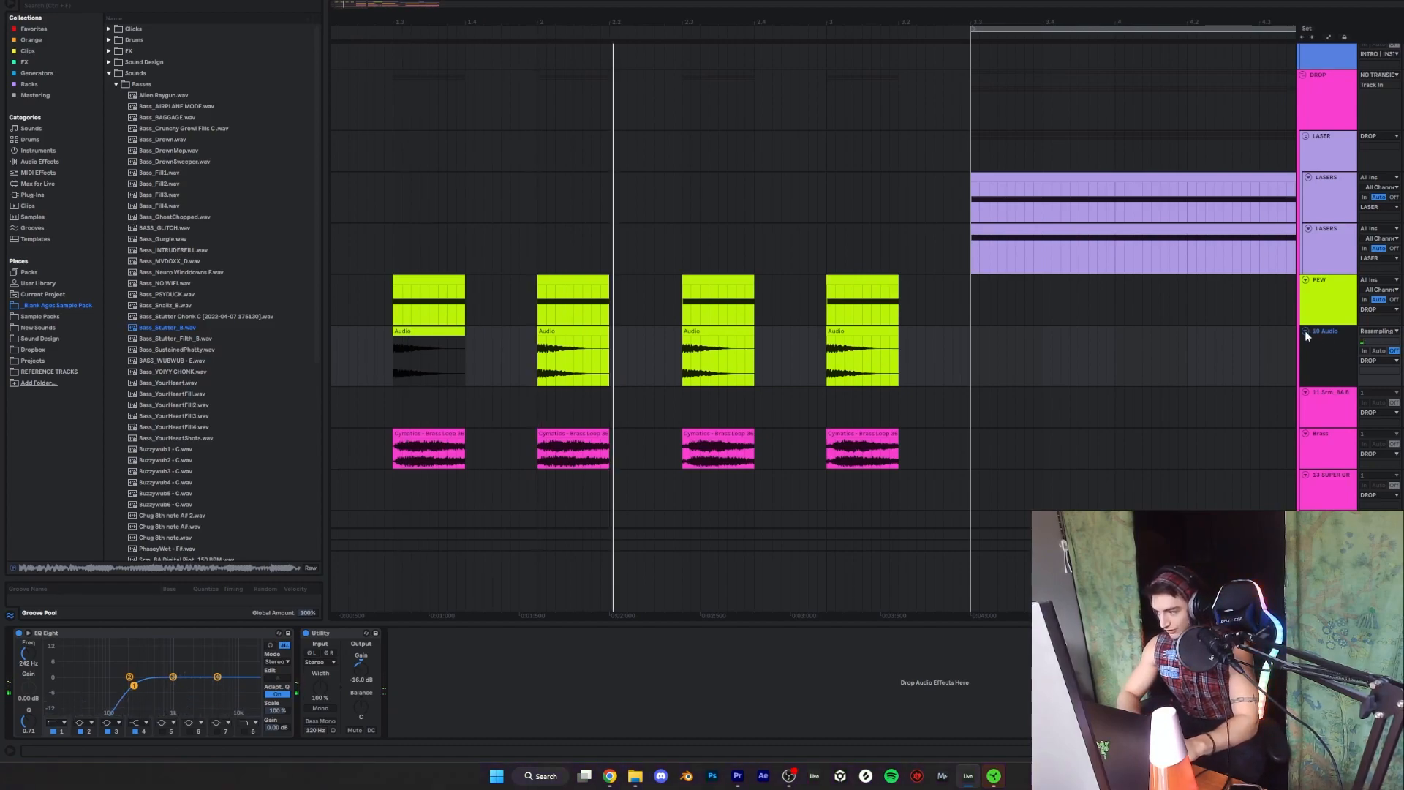
left_click(1305, 330)
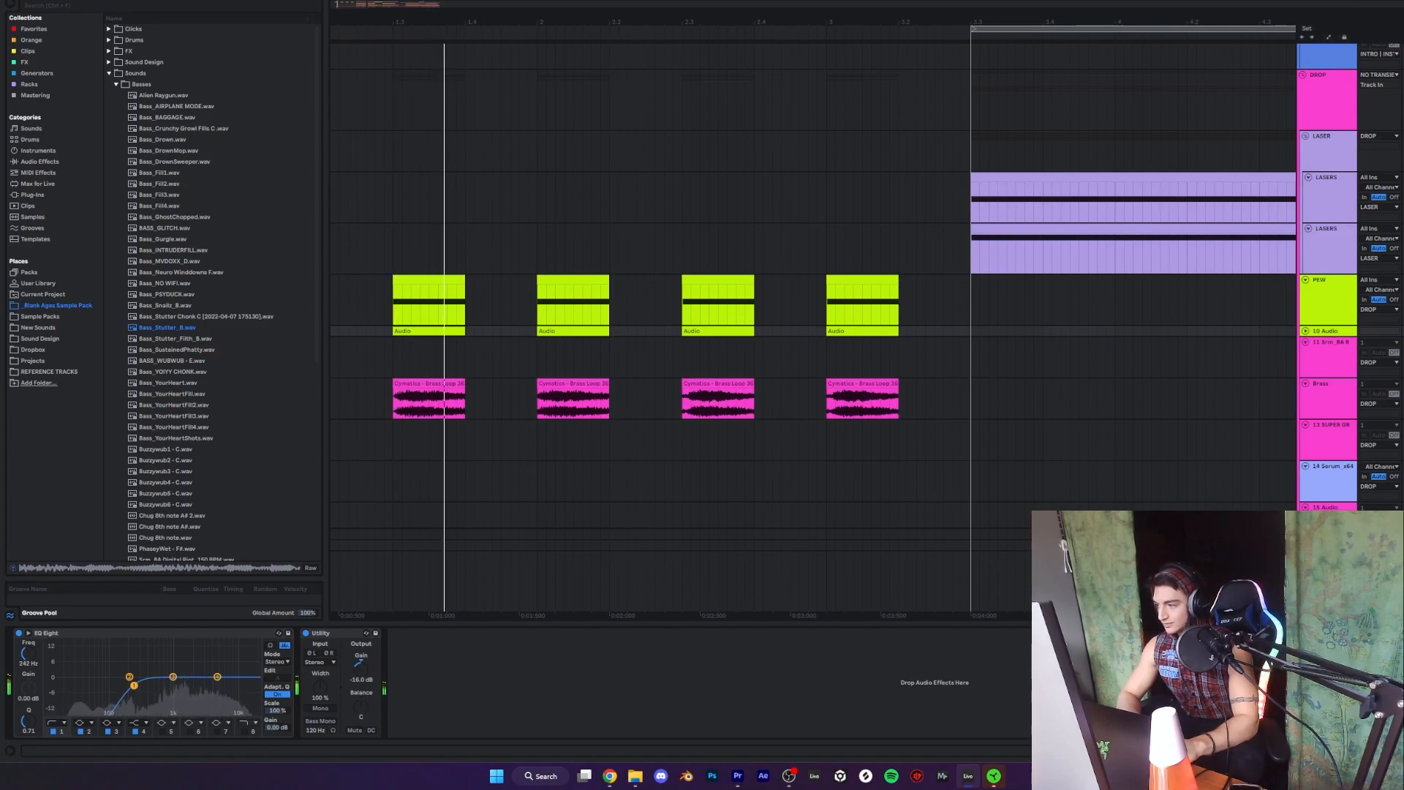
key("space")
- Place the insert marker at 1.3.1 on the Brass track and audition its clips
left_click(394, 412)
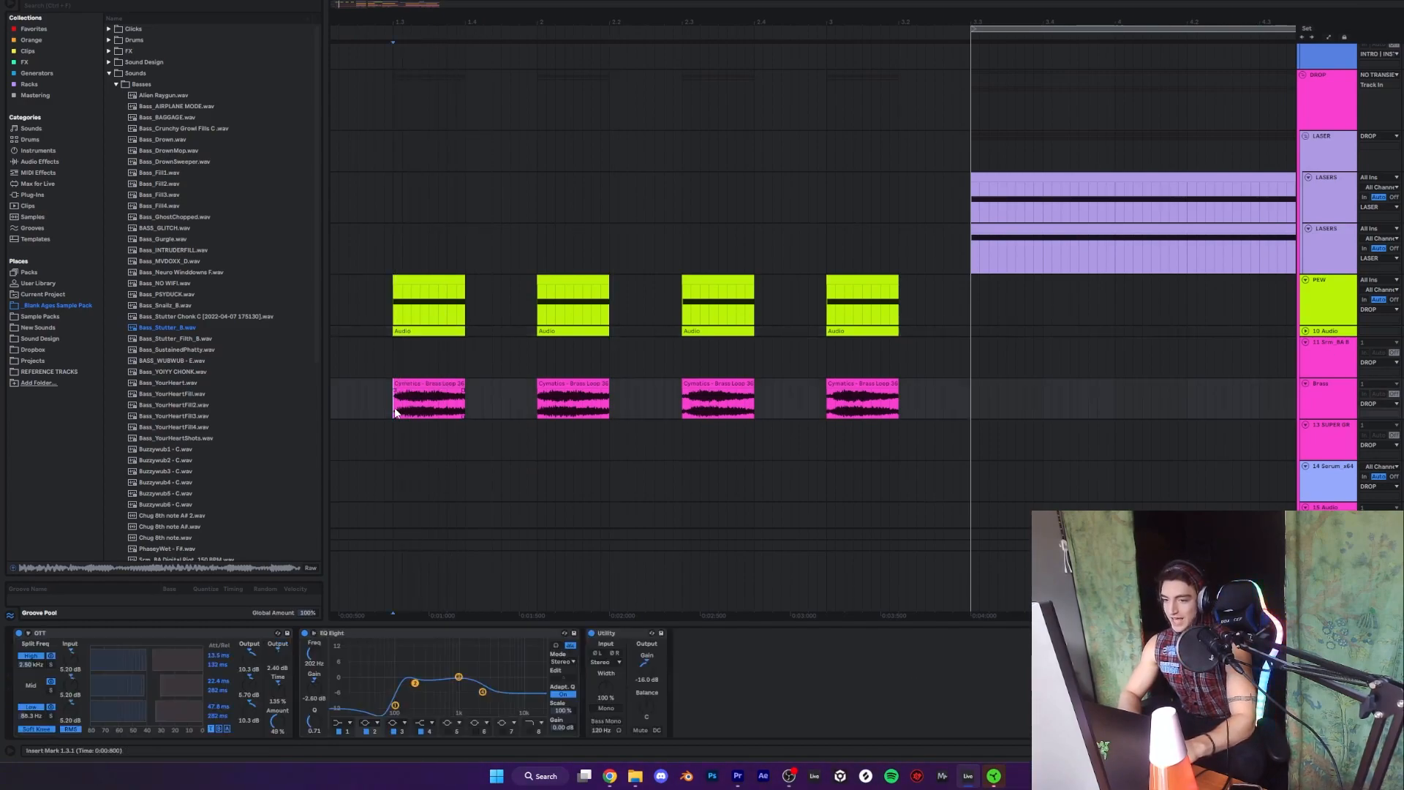
key("minus")
key("space")
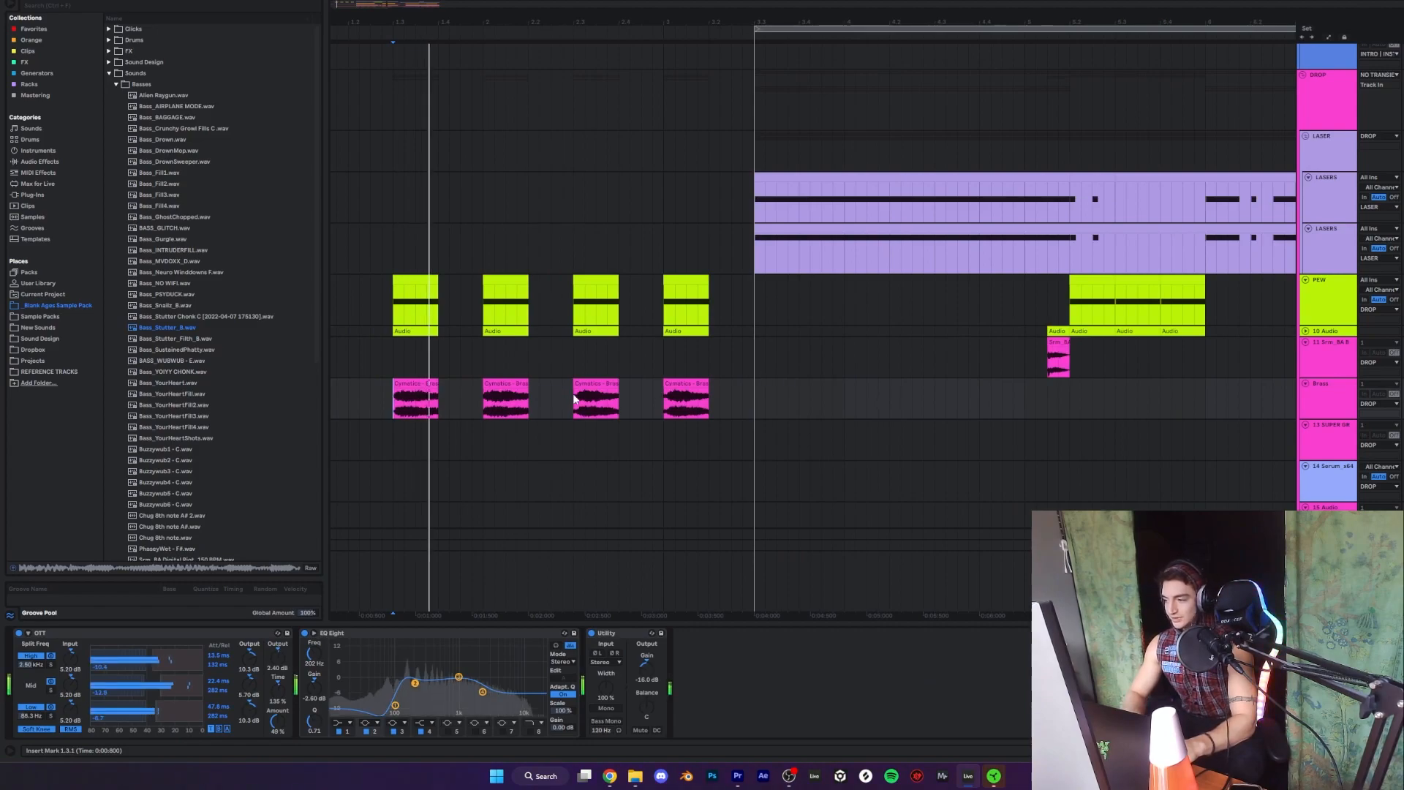
- Compare the warp mode and pitch settings of the four Cymatics brass loop clips
left_click(686, 381)
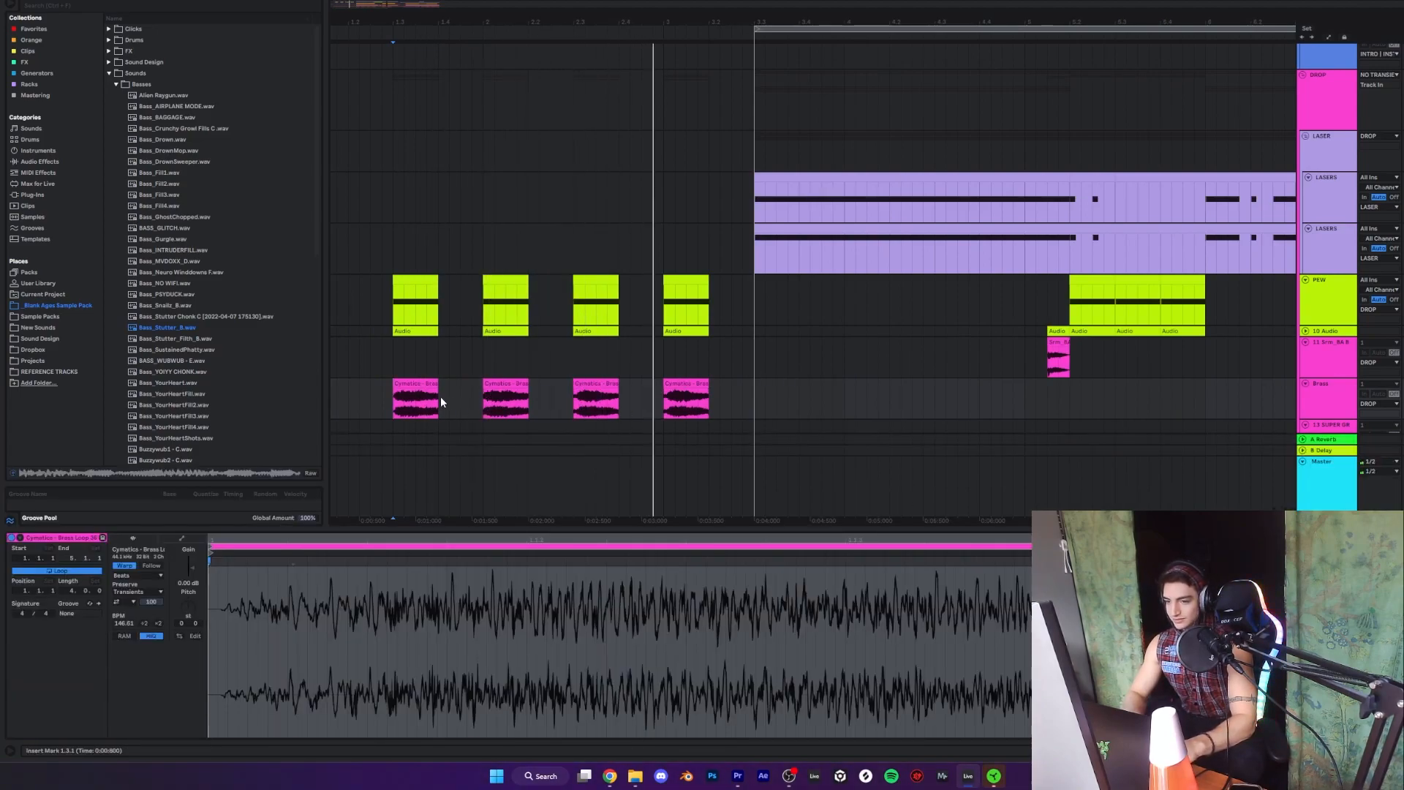
left_click(492, 383)
left_click(591, 381)
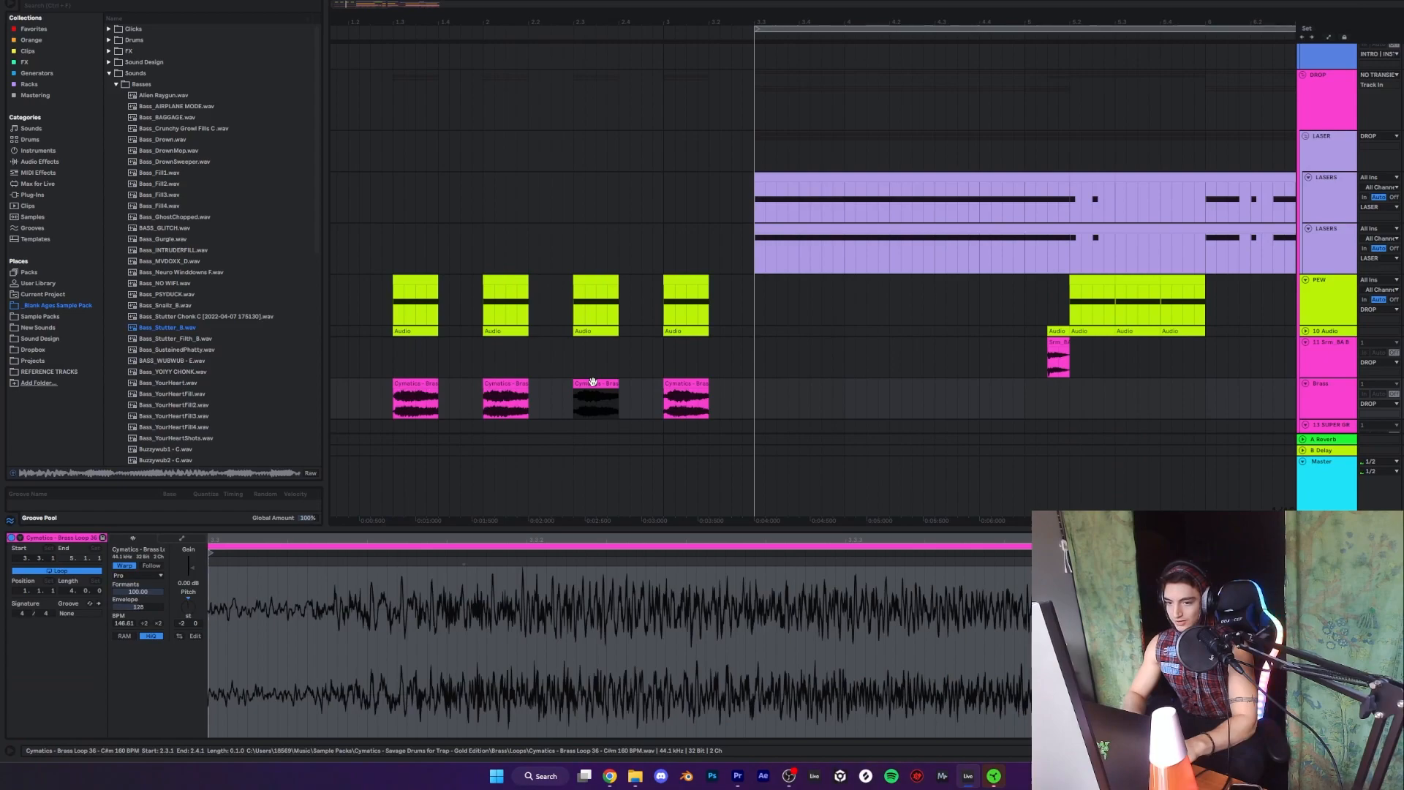
left_click(494, 383)
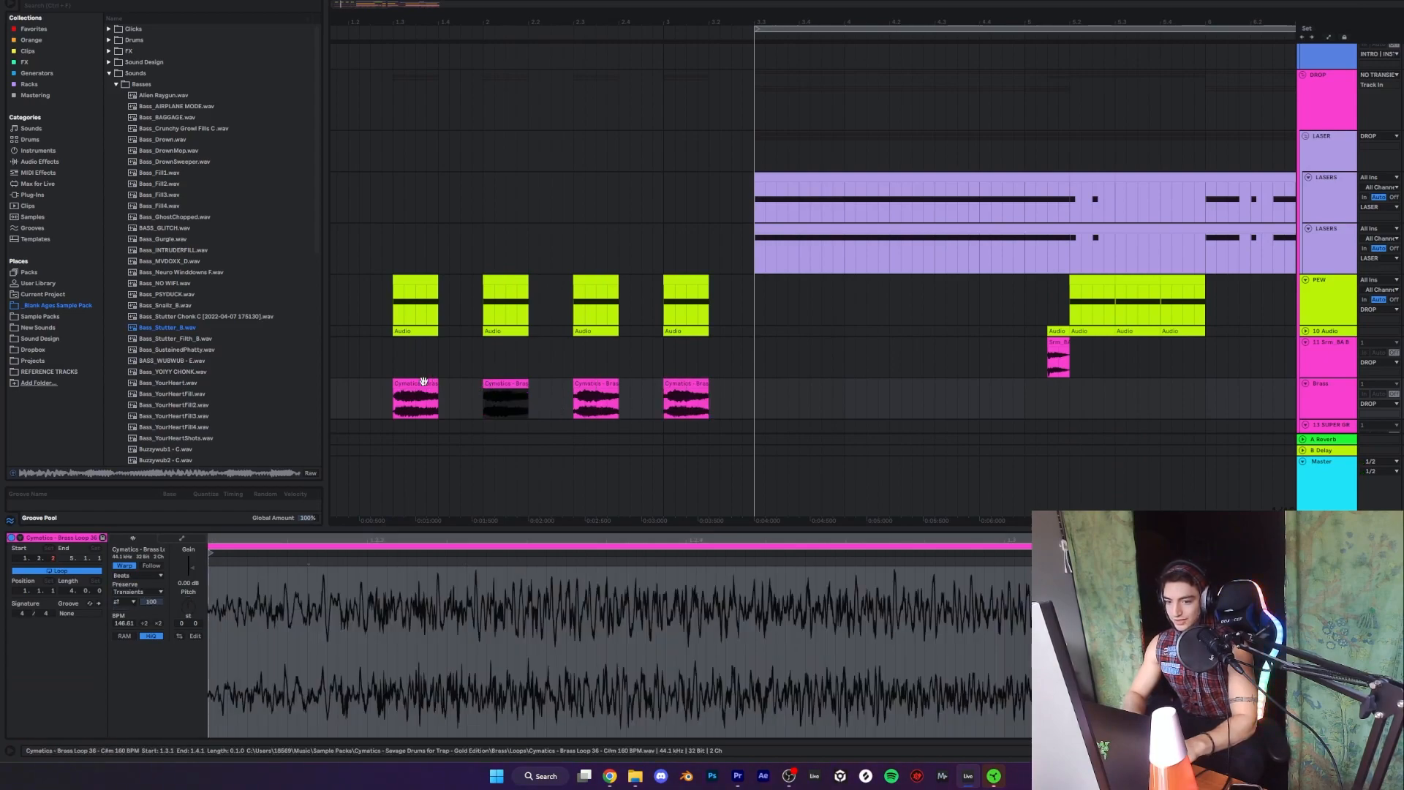
left_click(416, 383)
left_click(495, 383)
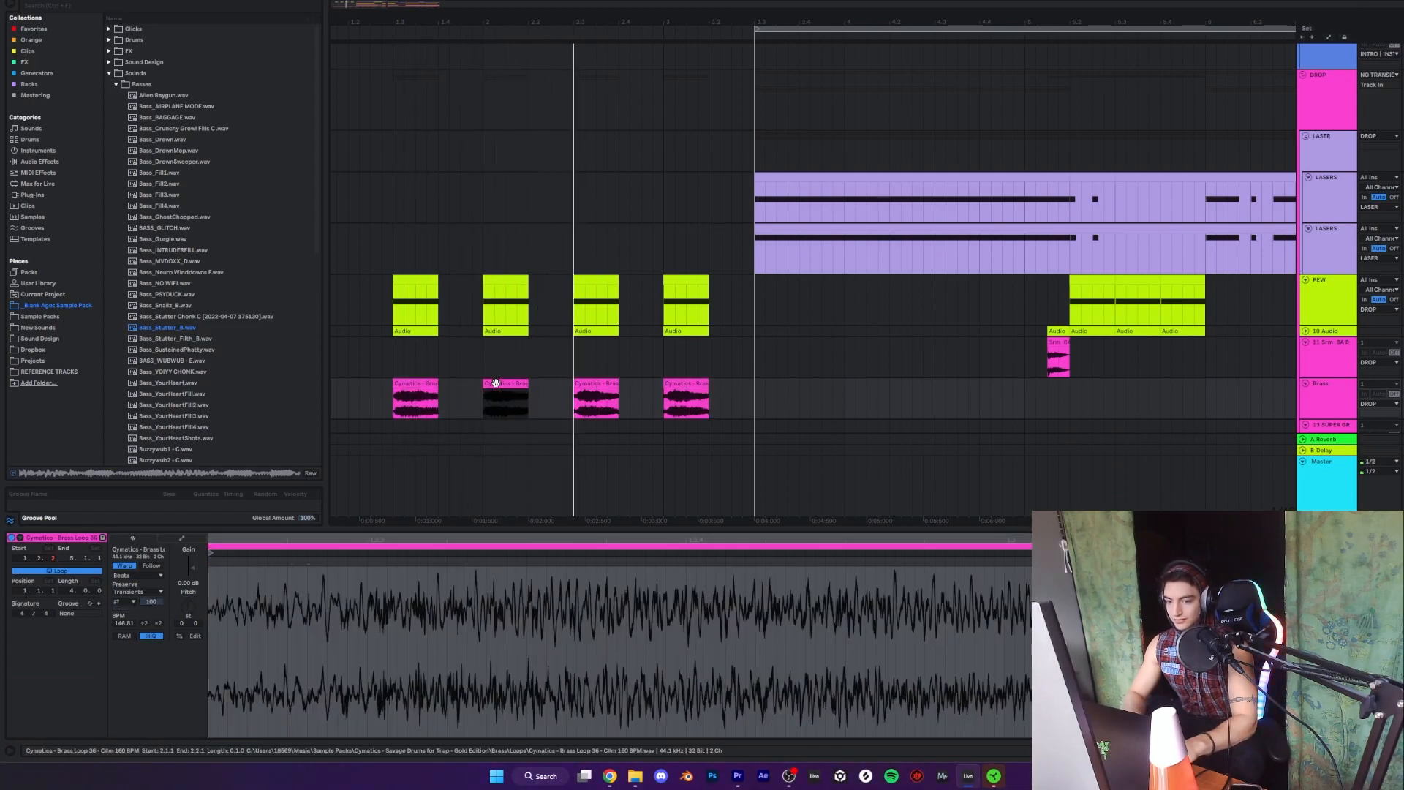
left_click(581, 379)
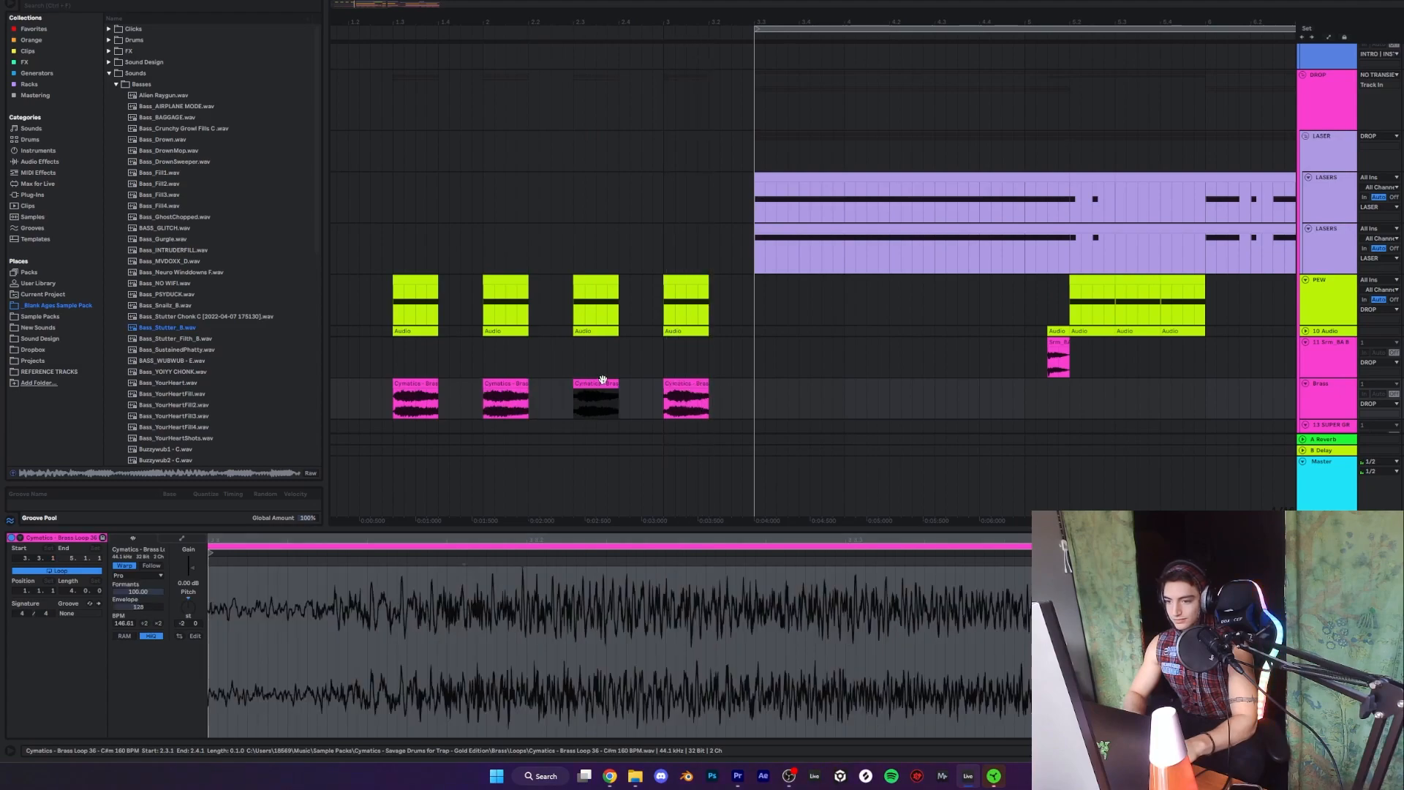
left_click(669, 384)
- Select the first brass clip and audition it through the Brass track's OTT, EQ Eight and Utility chain
left_click(413, 394)
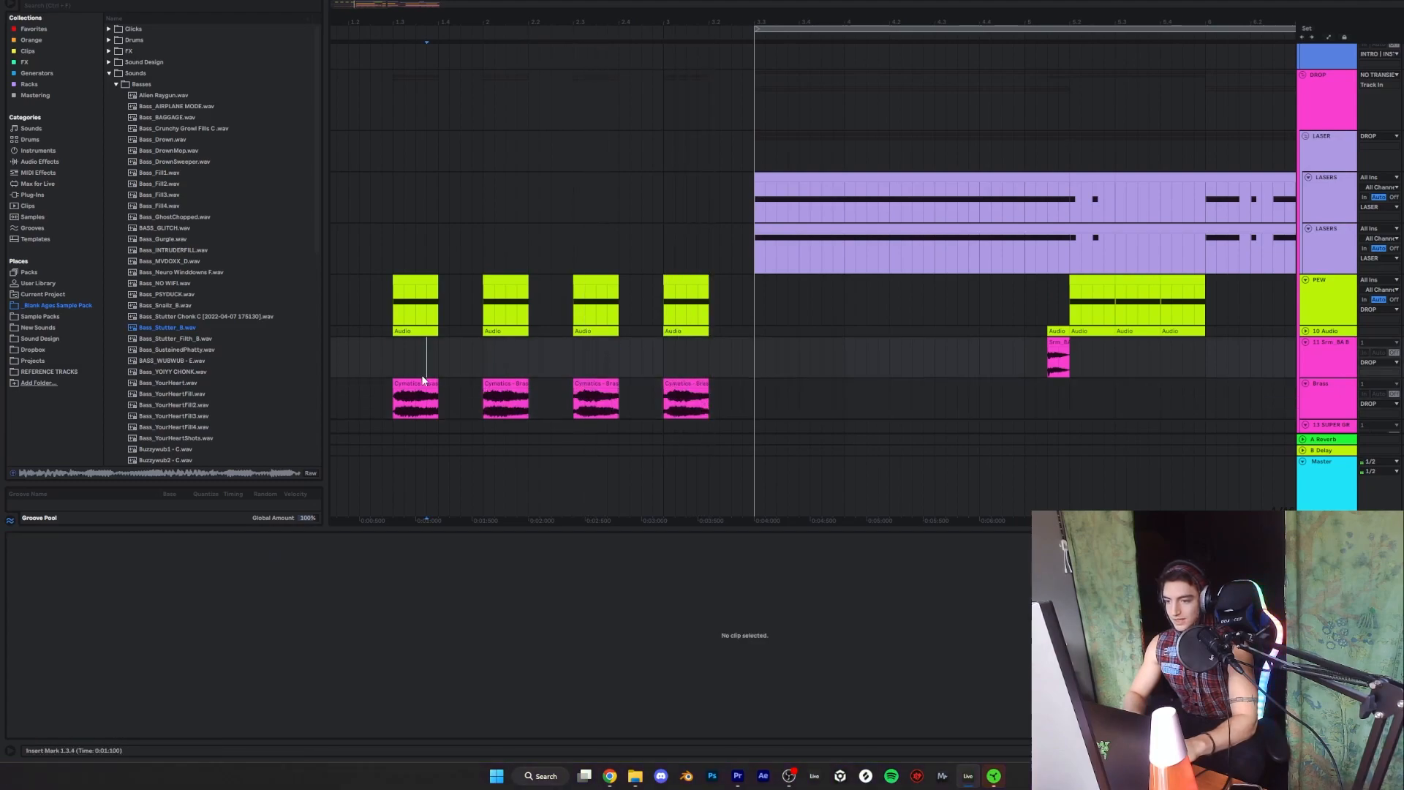
key("space")
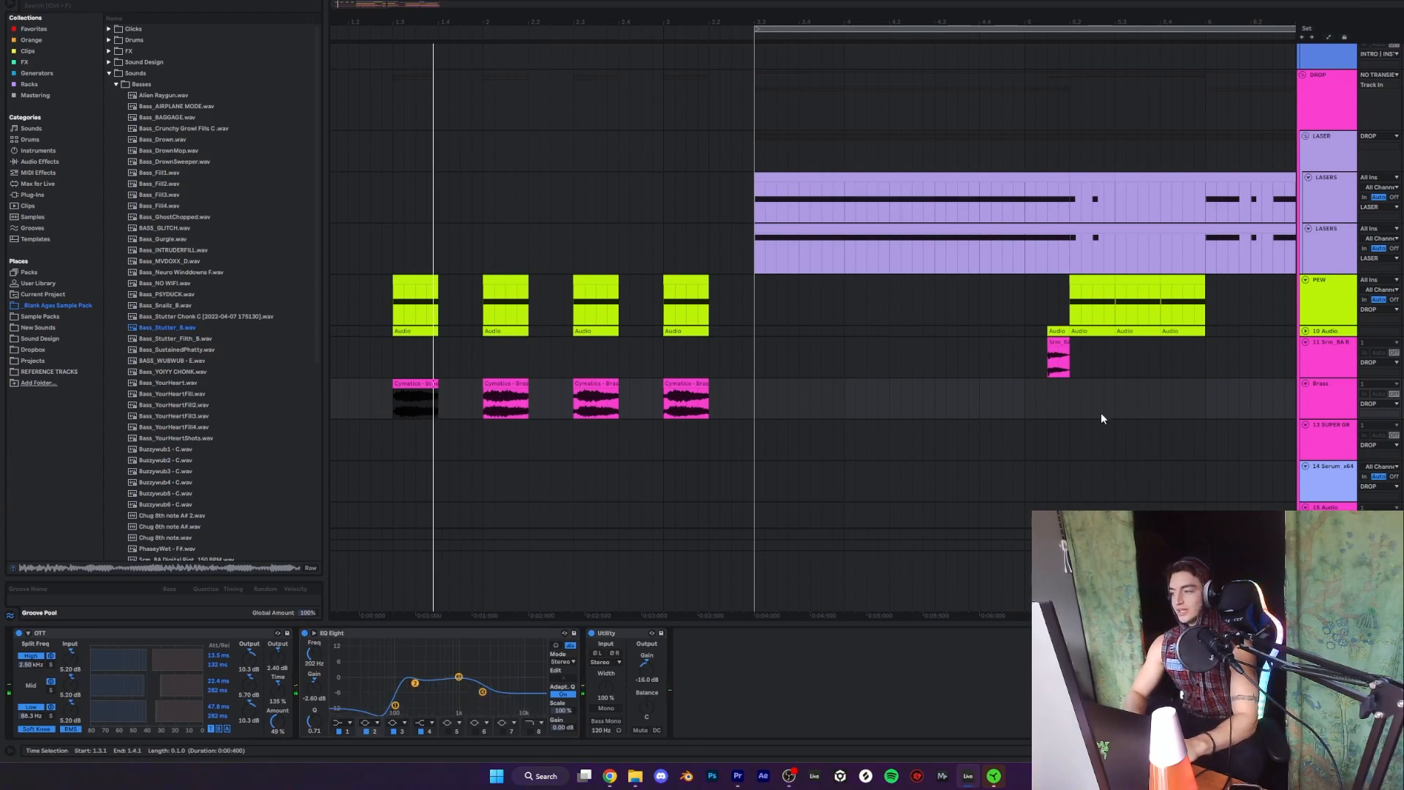
scroll(1116, 499, "down", 8)
scroll(1170, 446, "up", 5)
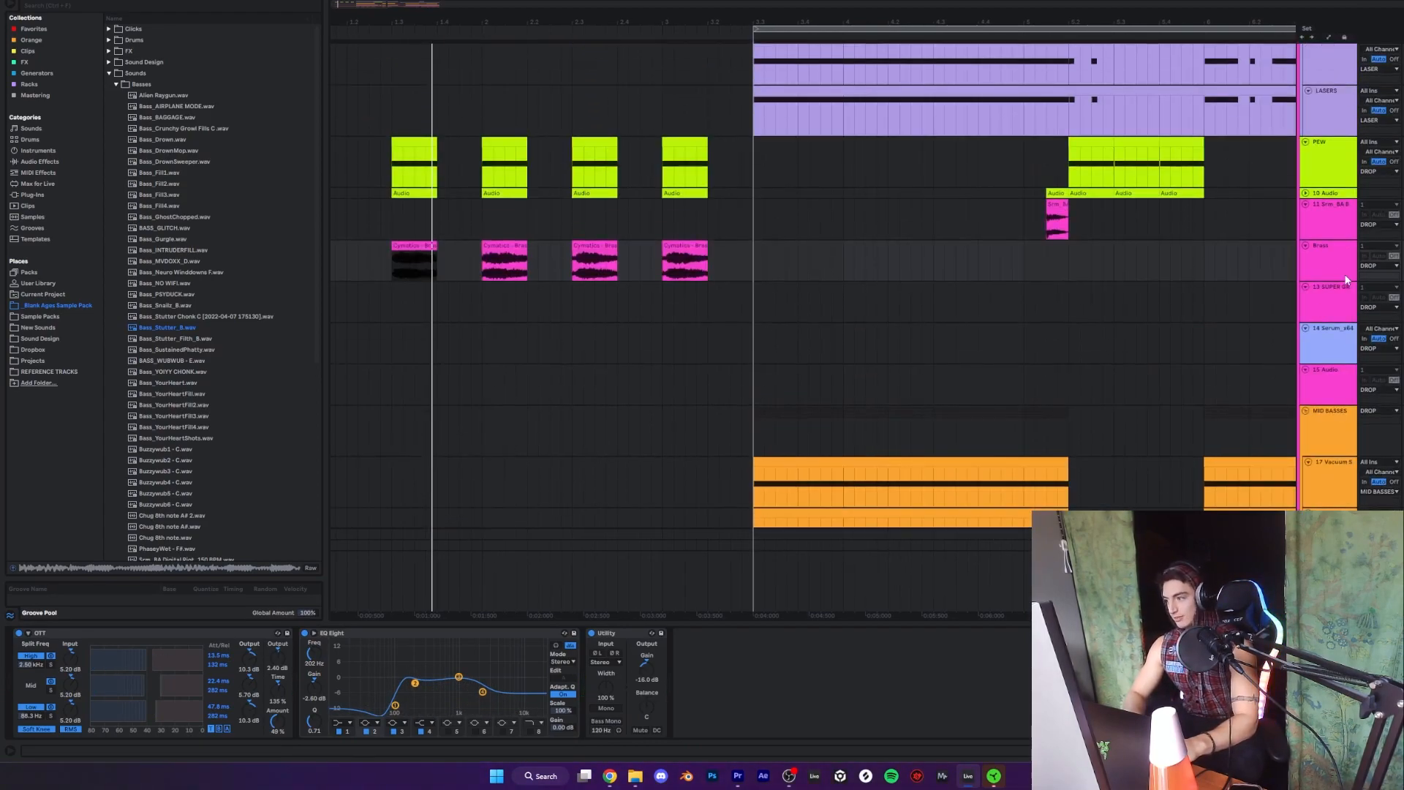
key("space")
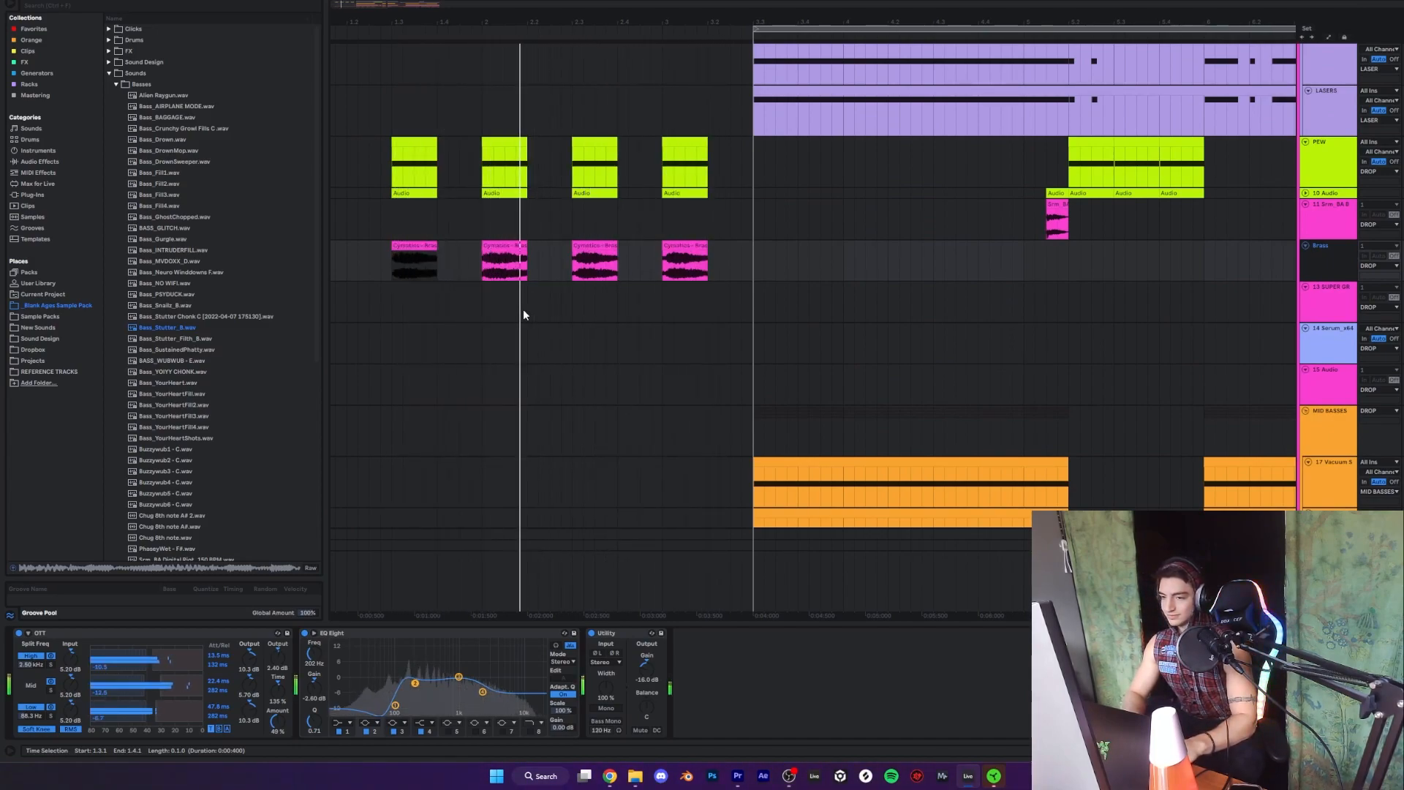
- Place the insert marker at 3.3.1 on the LASER group and audition the main laser
scroll(523, 314, "up", 3)
scroll(775, 240, "up", 5)
scroll(775, 240, "right", 3)
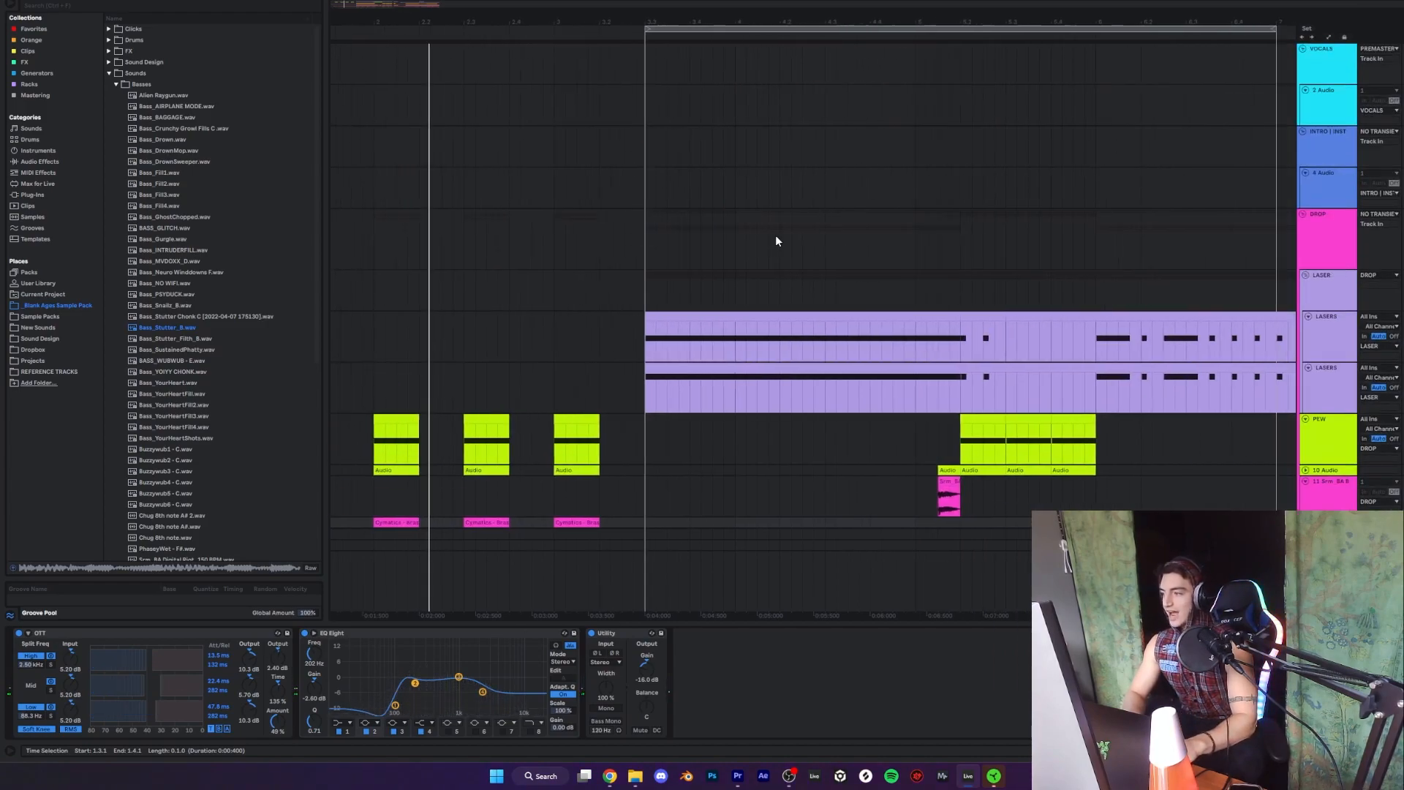
left_click(640, 345)
scroll(641, 345, "right", 3)
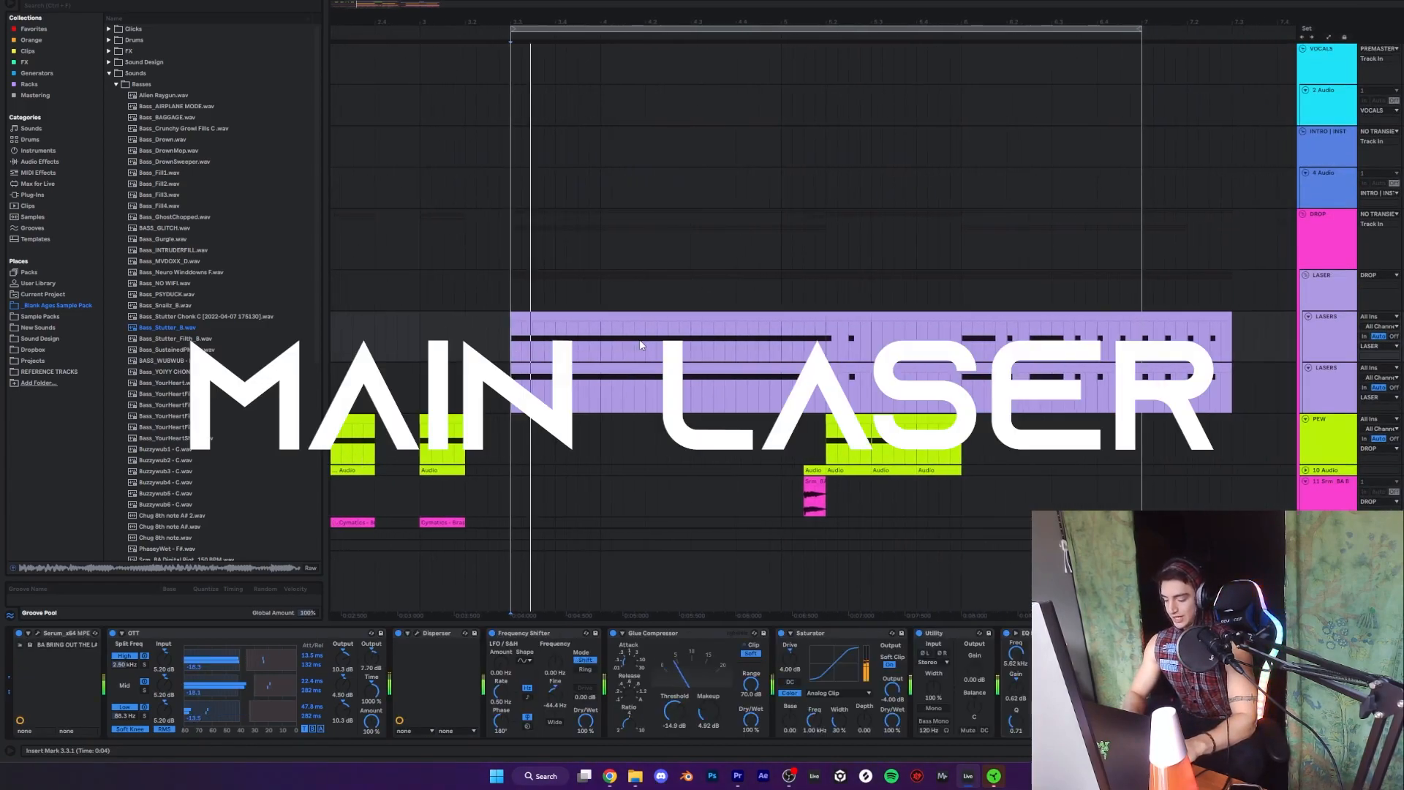
left_click(512, 294)
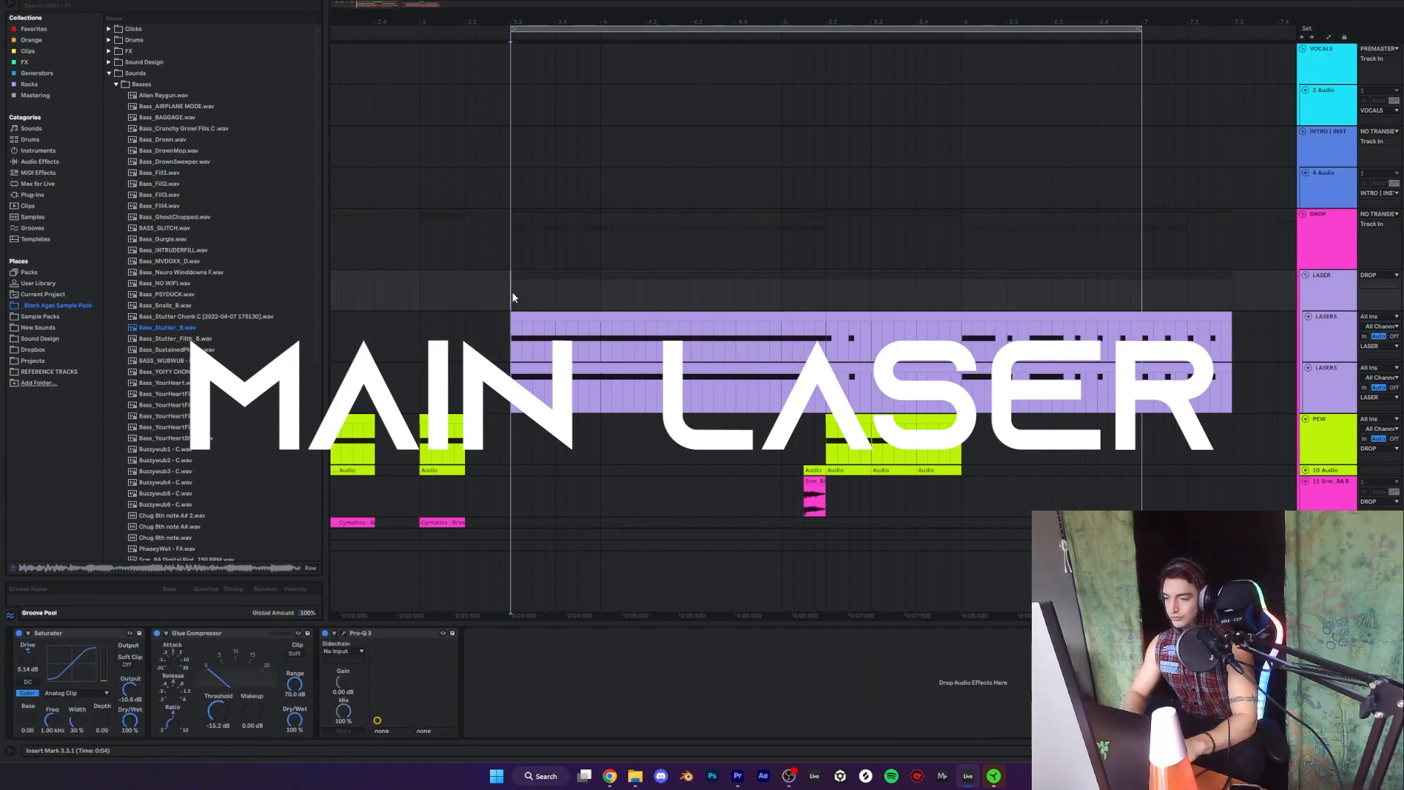
key("space")
scroll(513, 304, "right", 2)
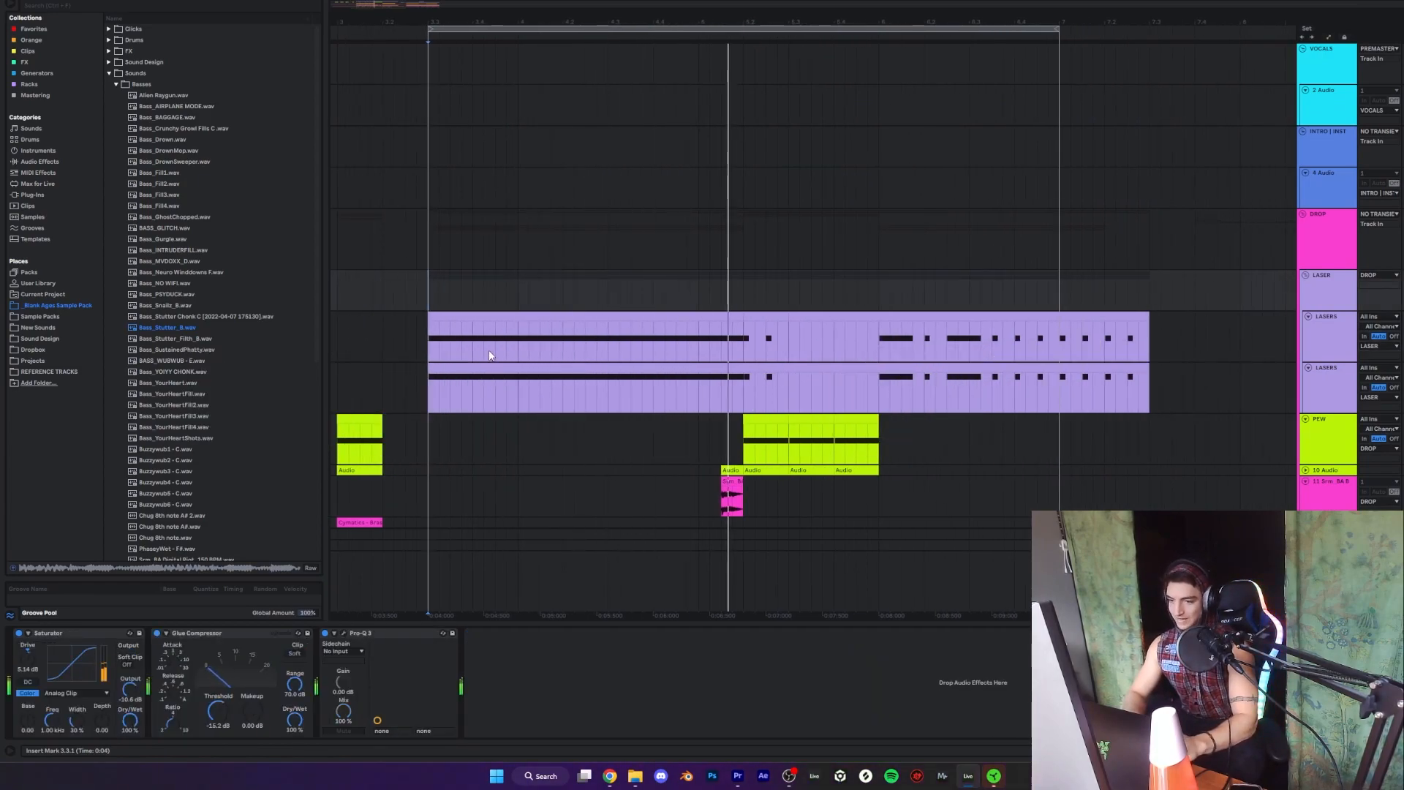
- Display the first LASERS track's device chain and audition it from 3.3.1
left_click(424, 399)
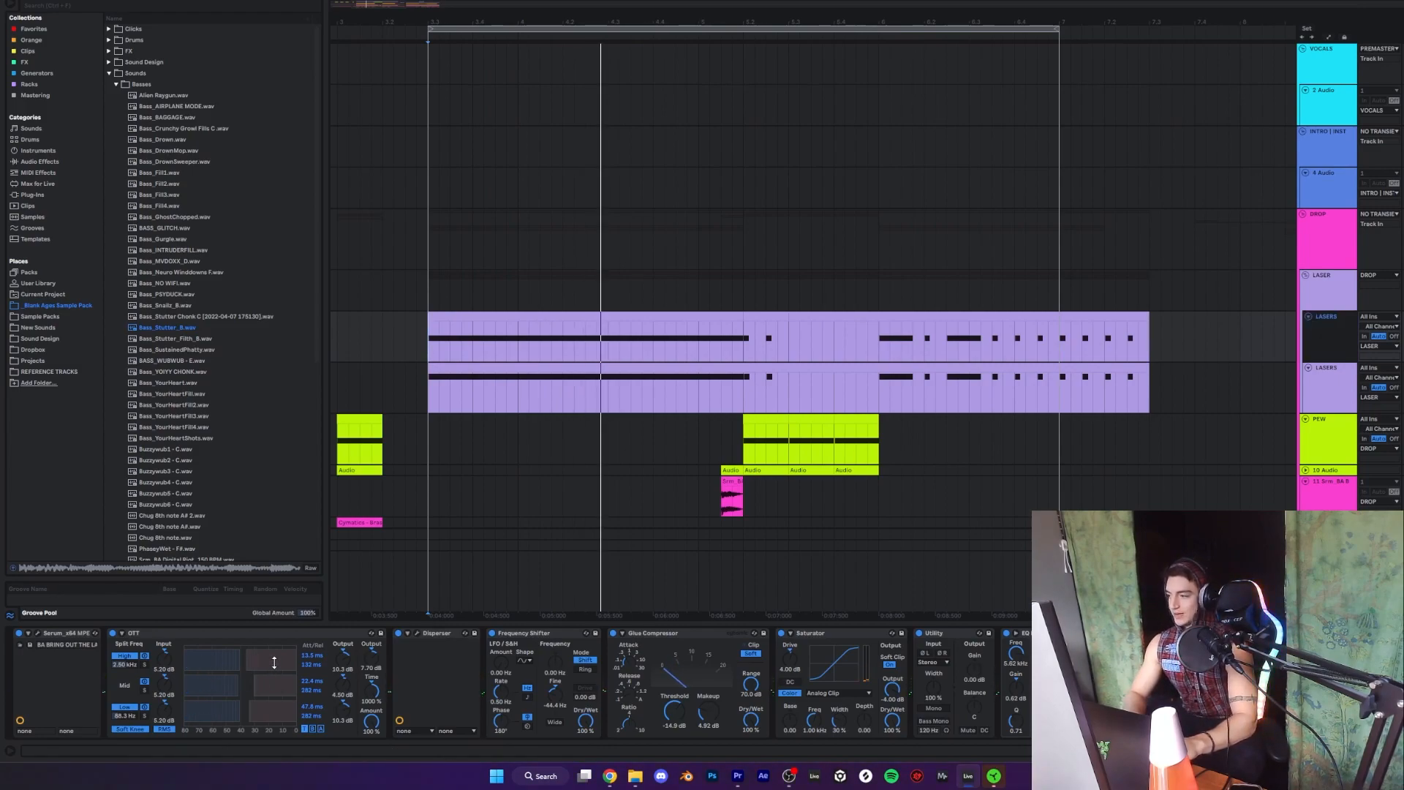
key("space")
key("space")
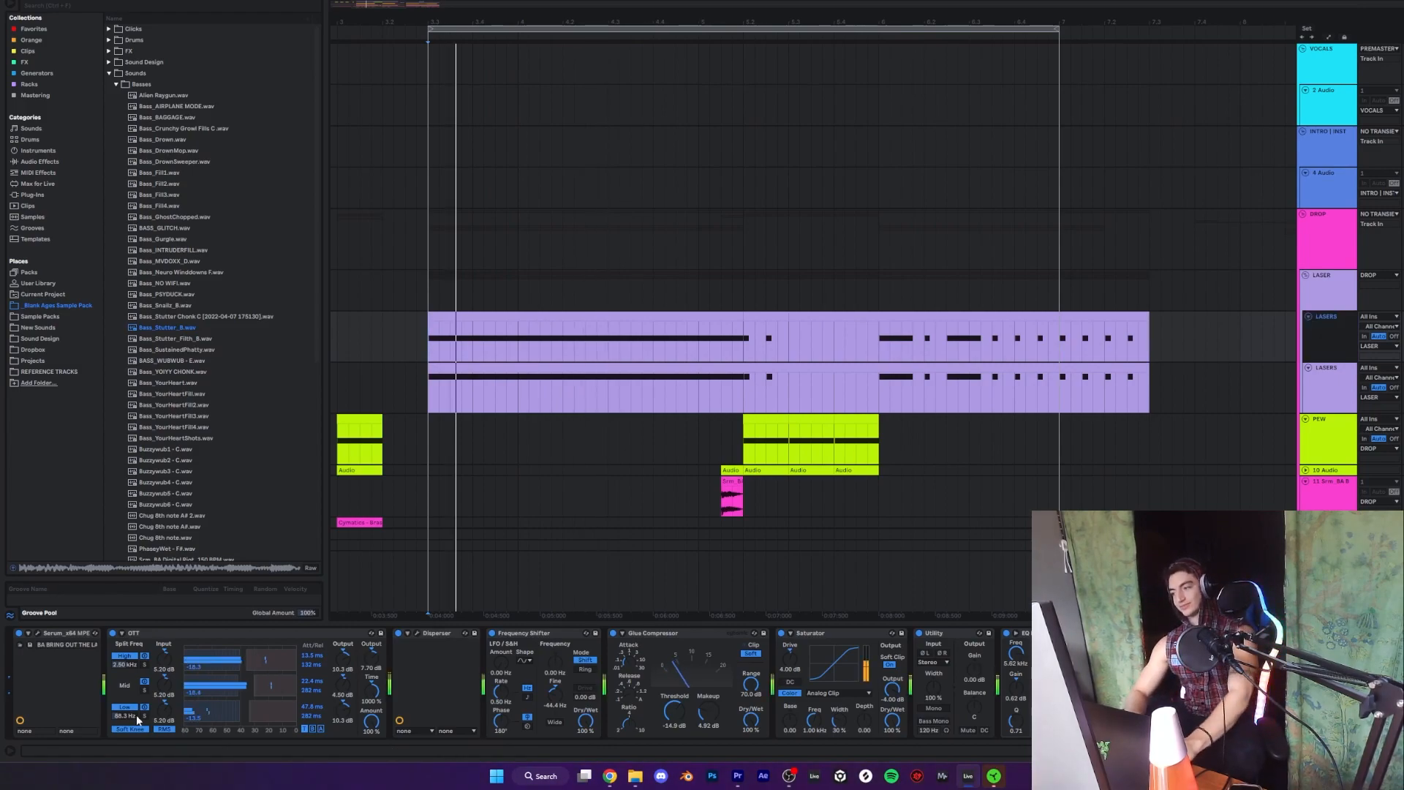
- Open the LASERS track's Serum and switch off its effects from OTT through Saturator
left_click(36, 634)
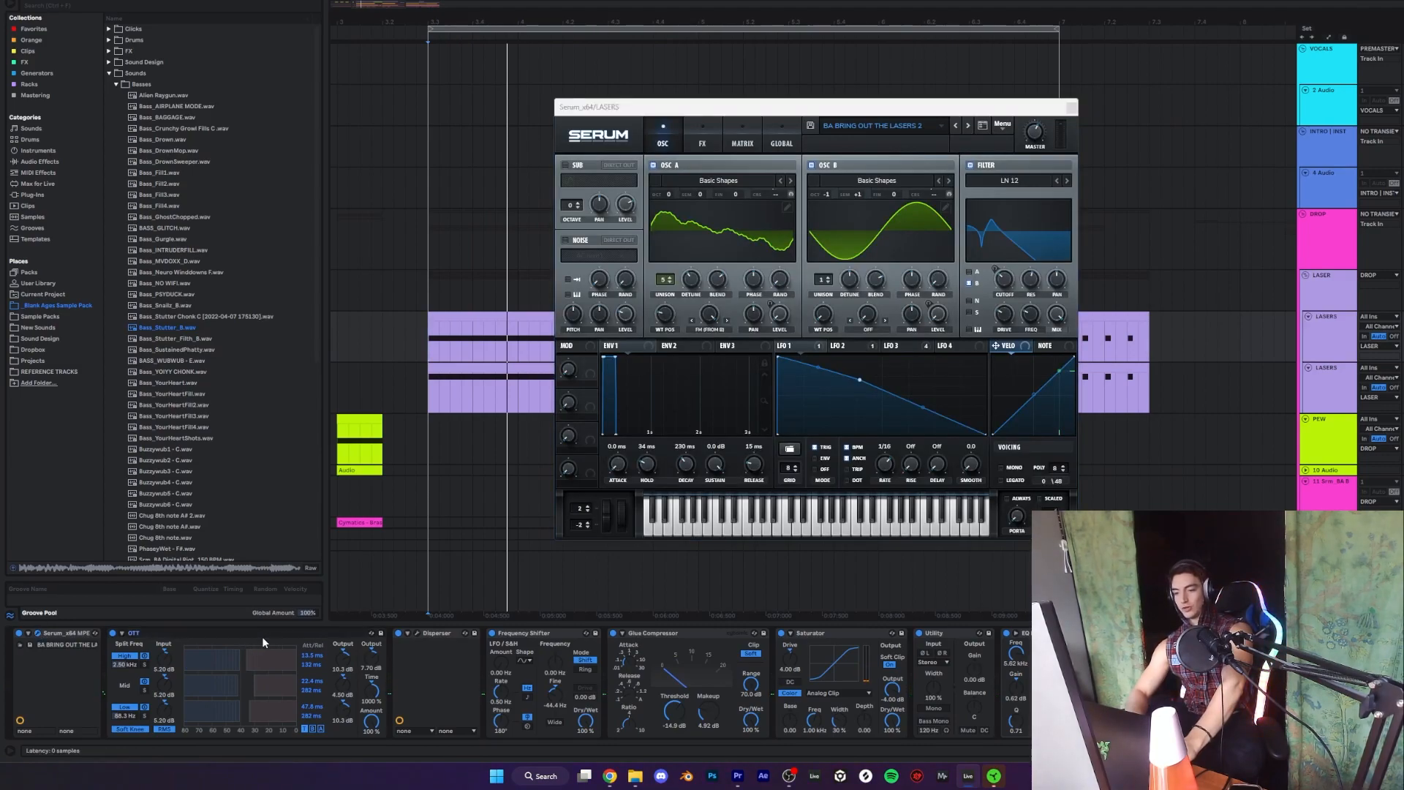
left_click(812, 636)
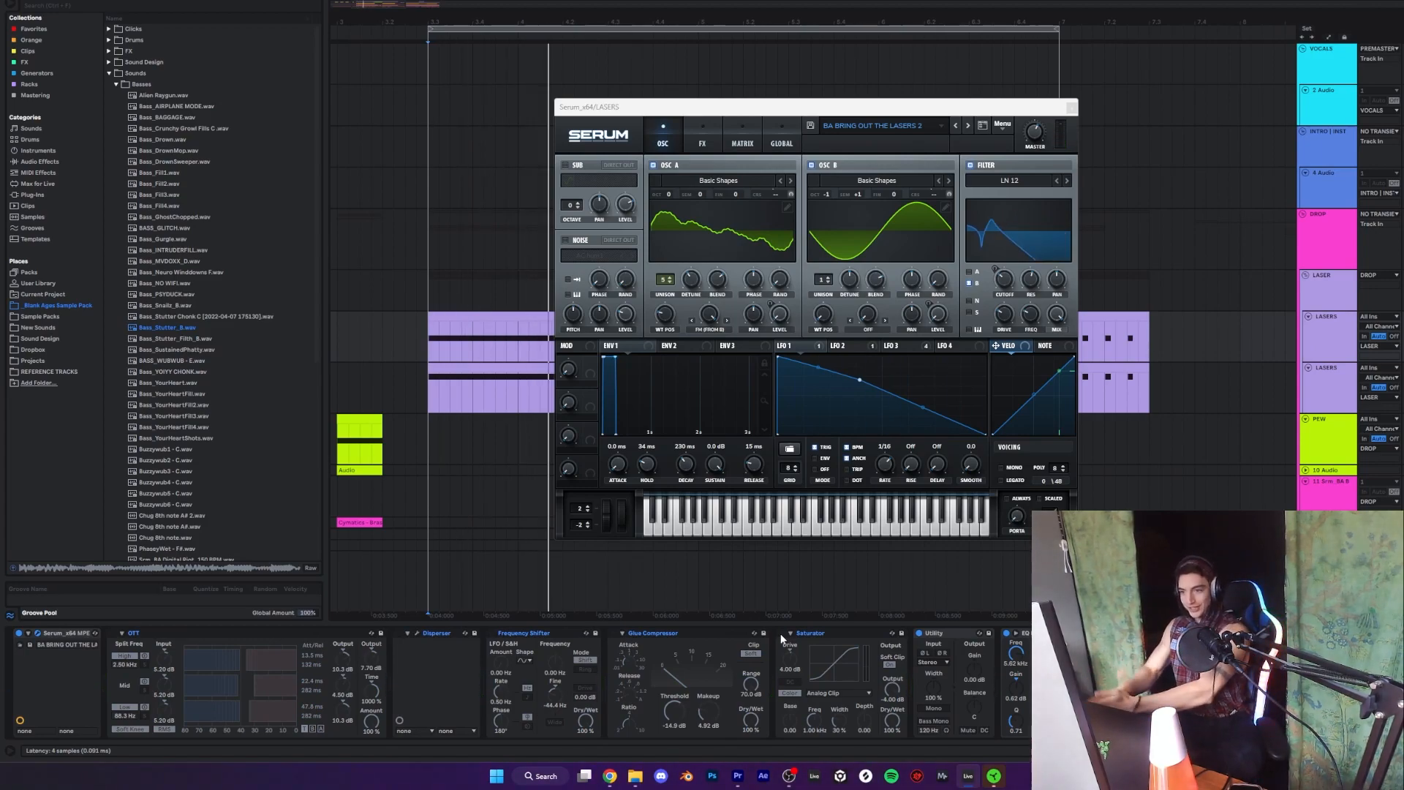
key("space")
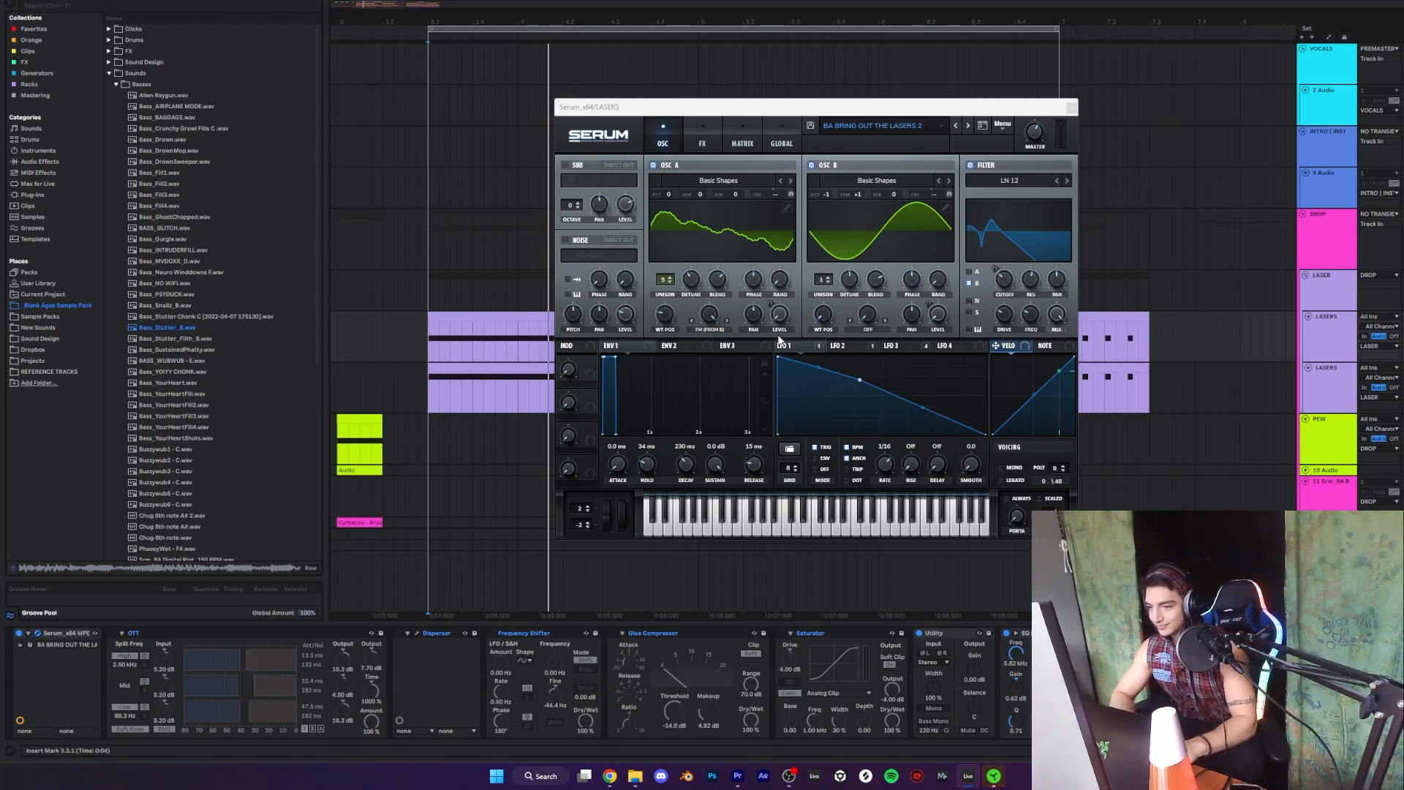
- Audition the laser and inspect LFO 1's curve and modulation destinations in Serum
left_click(648, 351)
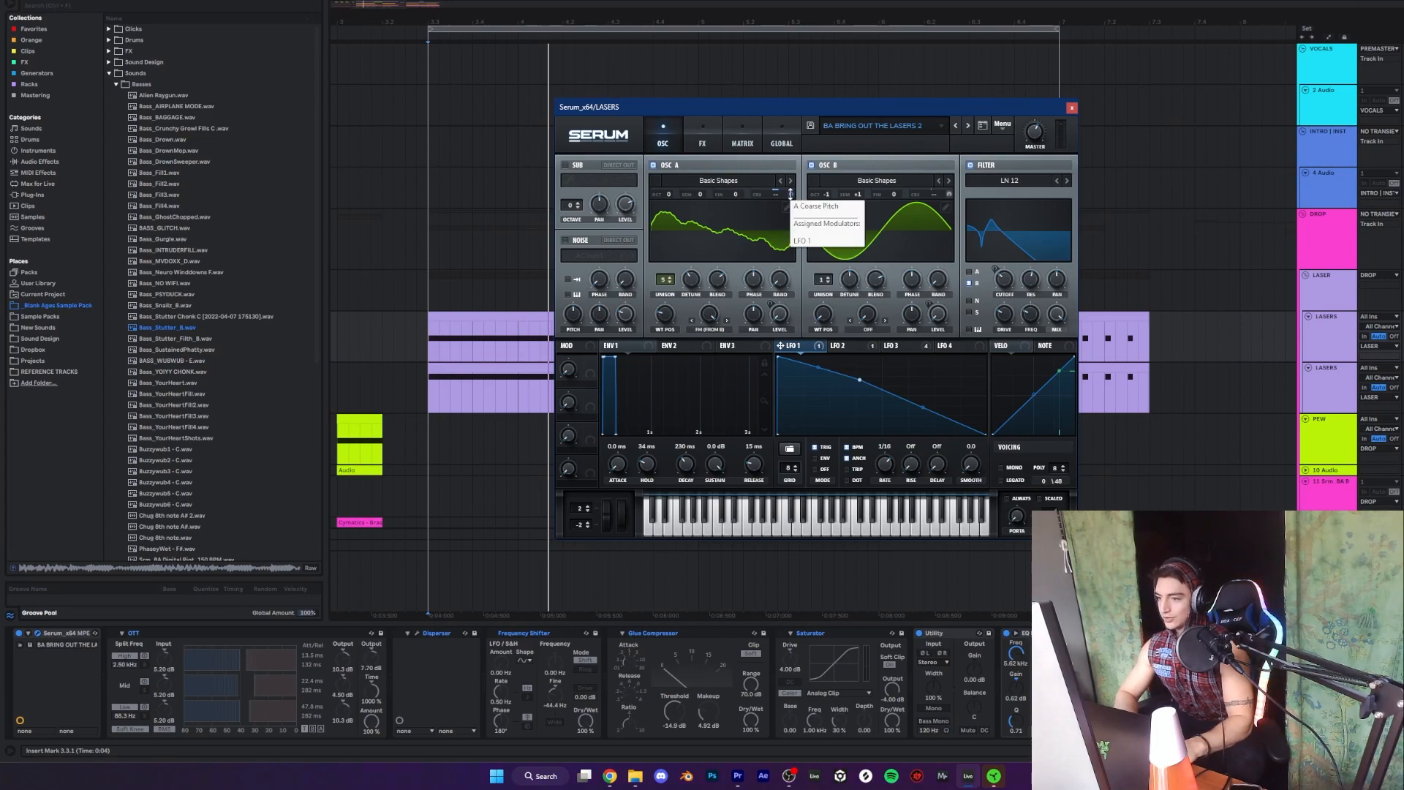
key("space")
right_click(800, 354)
left_click(800, 351)
right_click(802, 352)
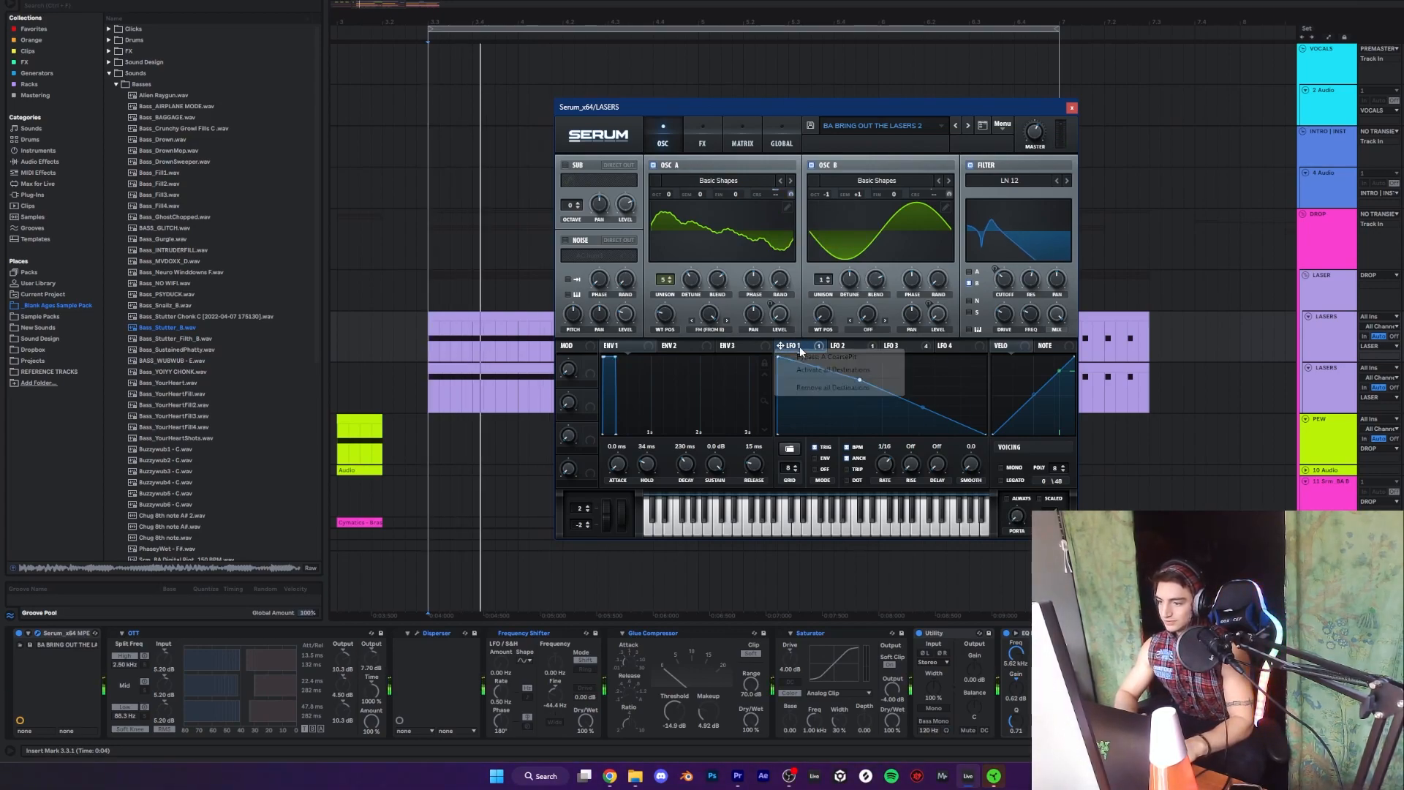
- Examine the shapes of LFO 2 and LFO 3 and check which oscillator and filter parameters they modulate
left_click(848, 346)
left_click(848, 346)
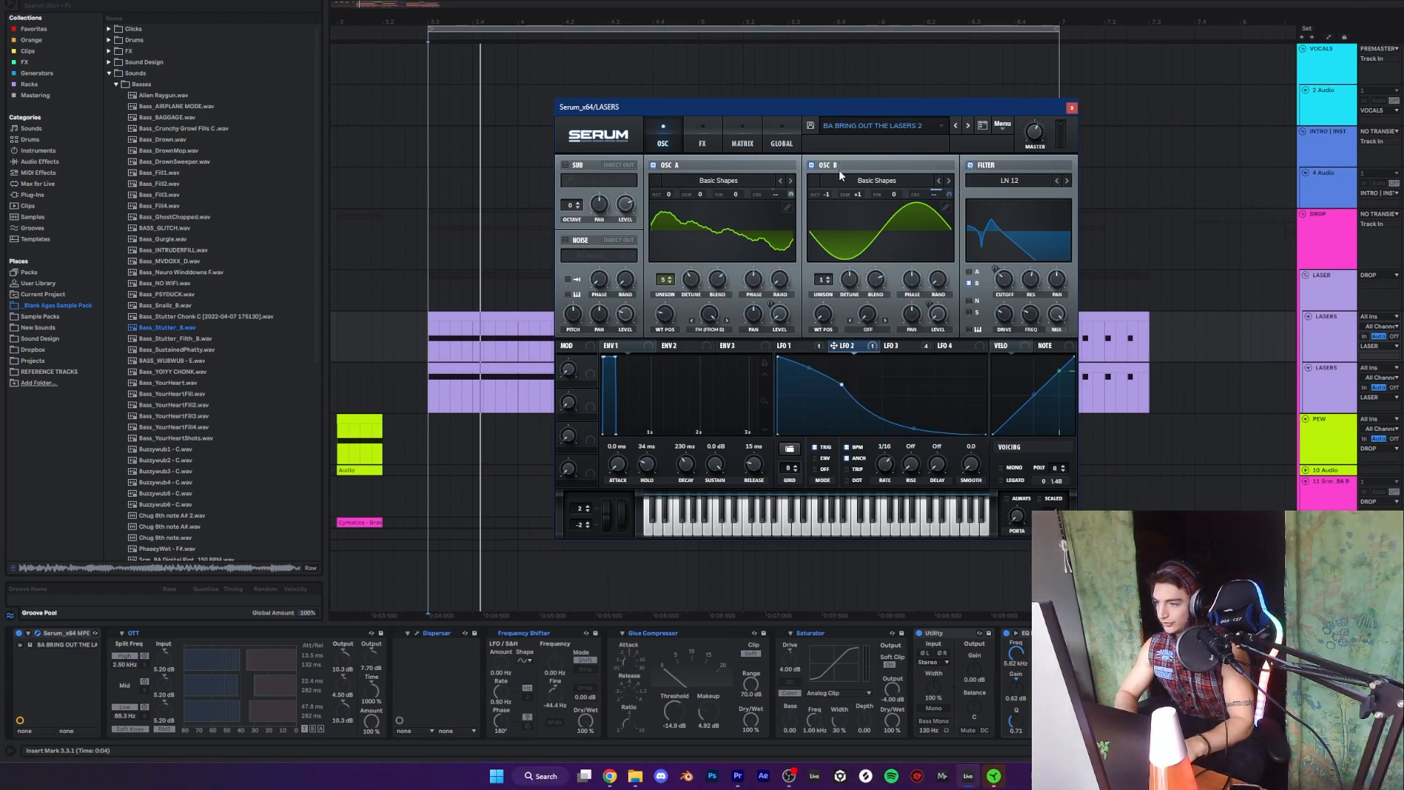
left_click(784, 346)
left_click(893, 347)
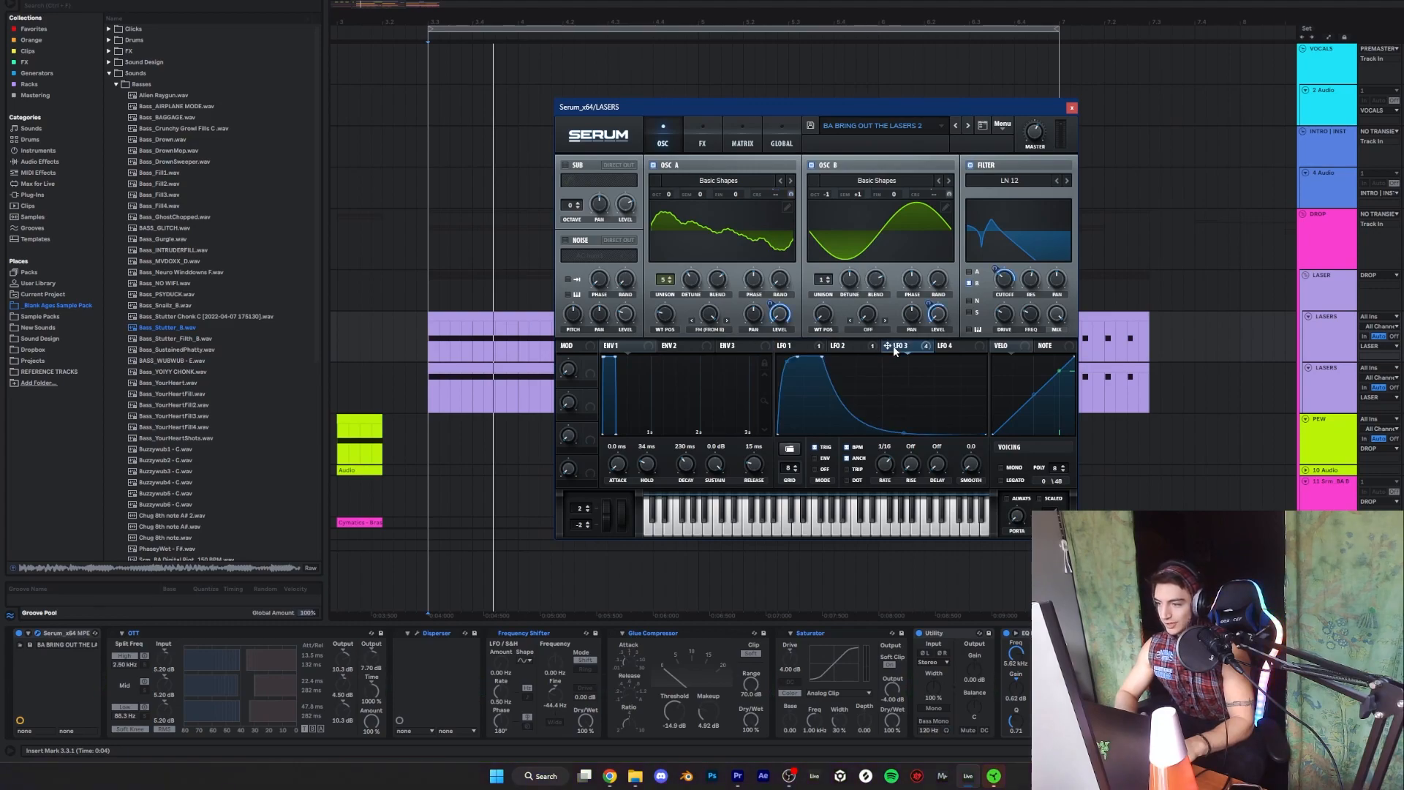
right_click(893, 350)
right_click(854, 345)
left_click(848, 350)
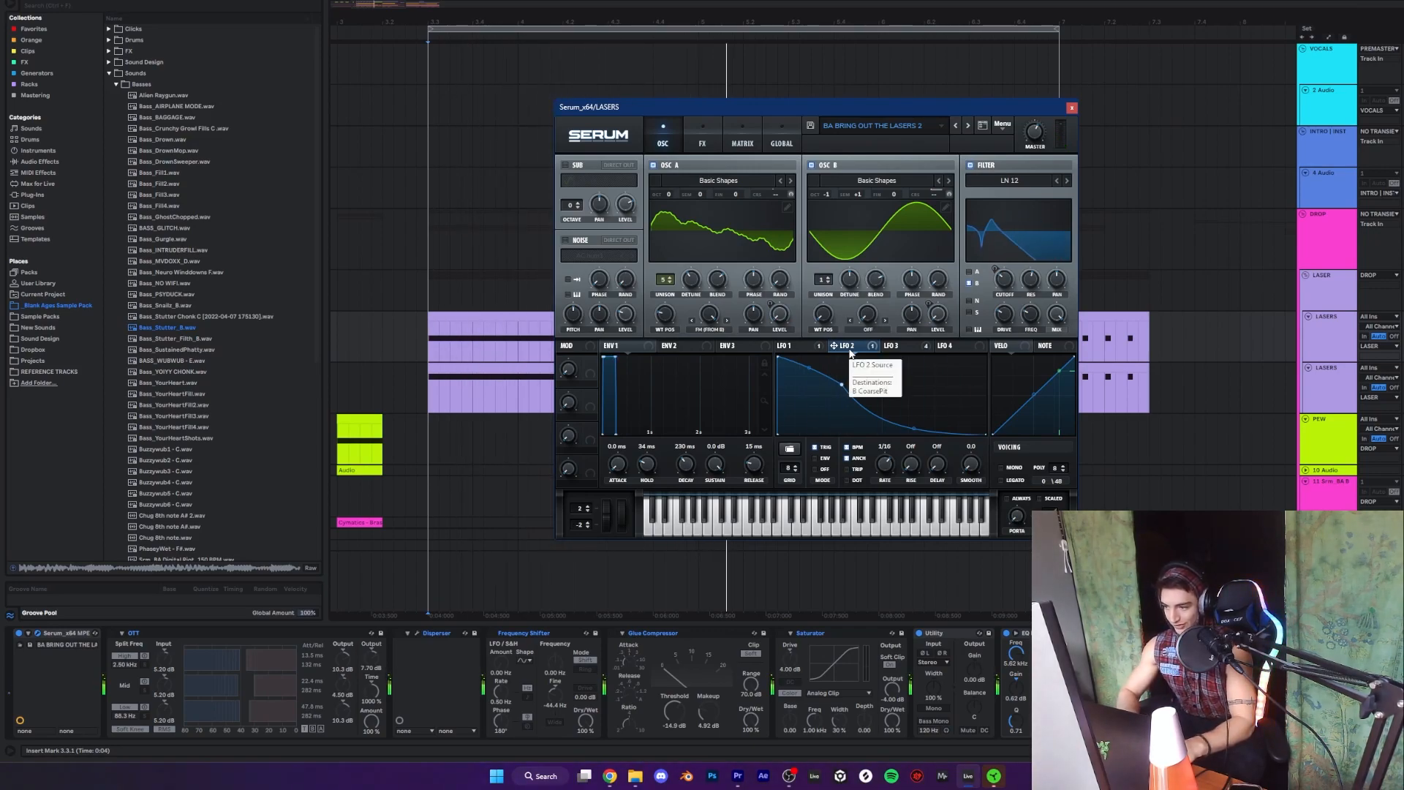
right_click(851, 354)
left_click(854, 345)
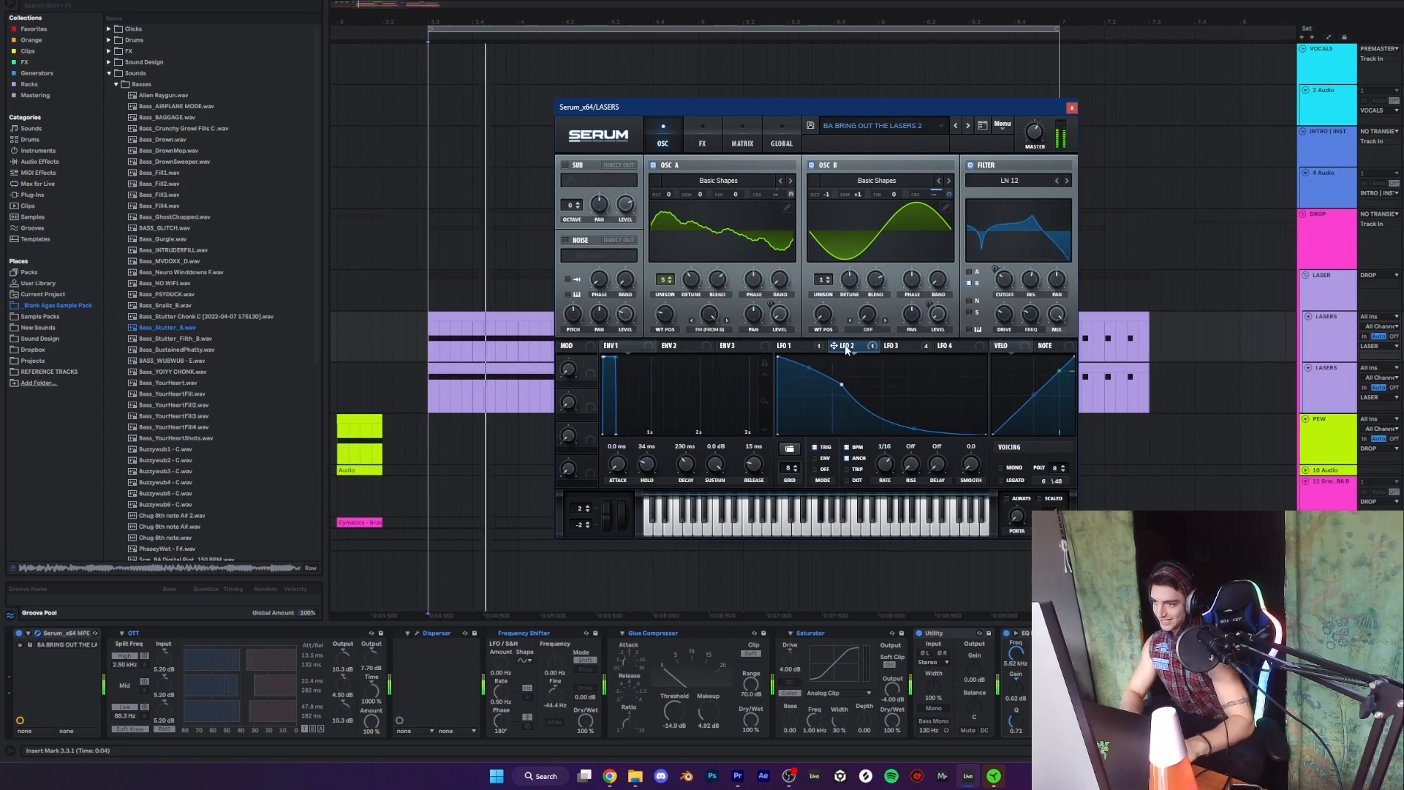
left_click(910, 348)
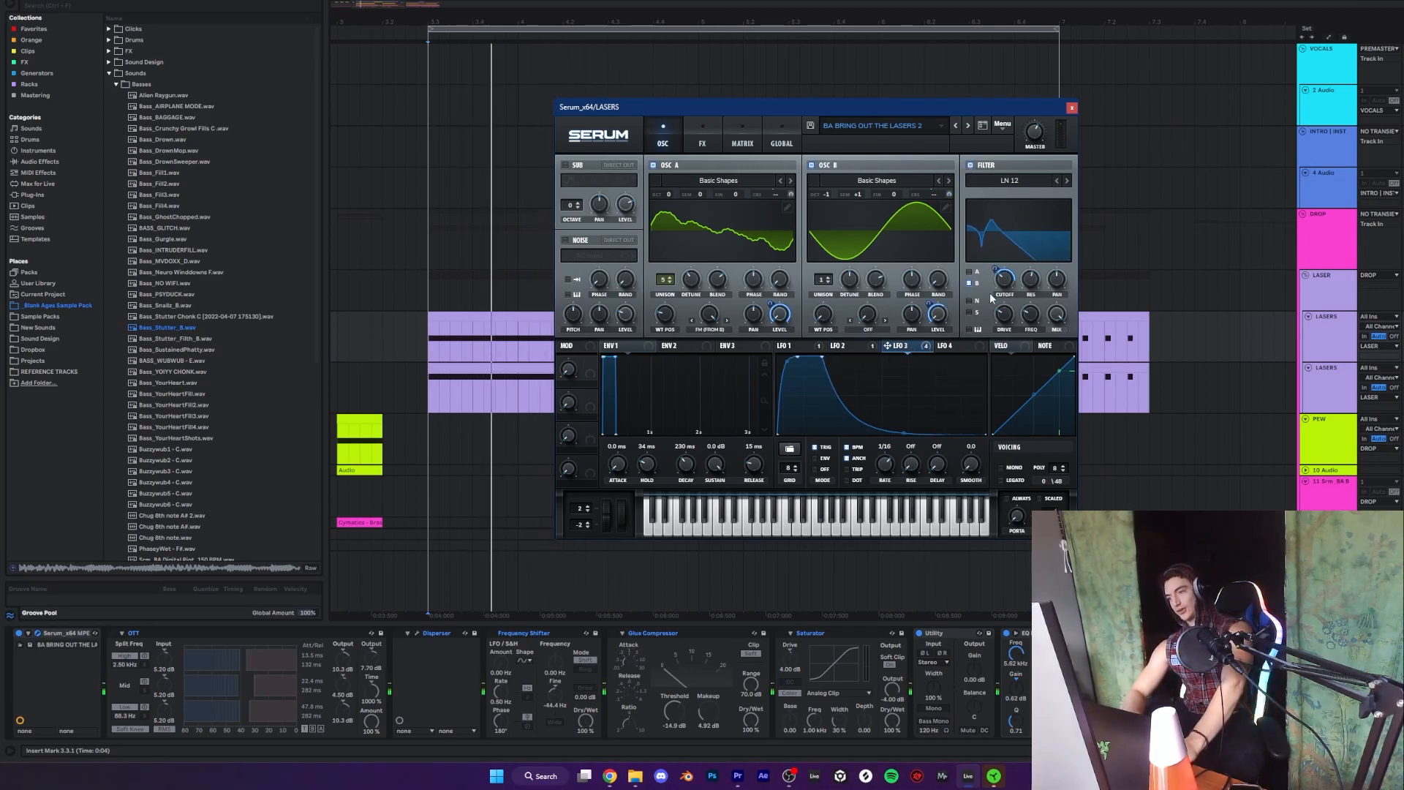
mouse_move(996, 270)
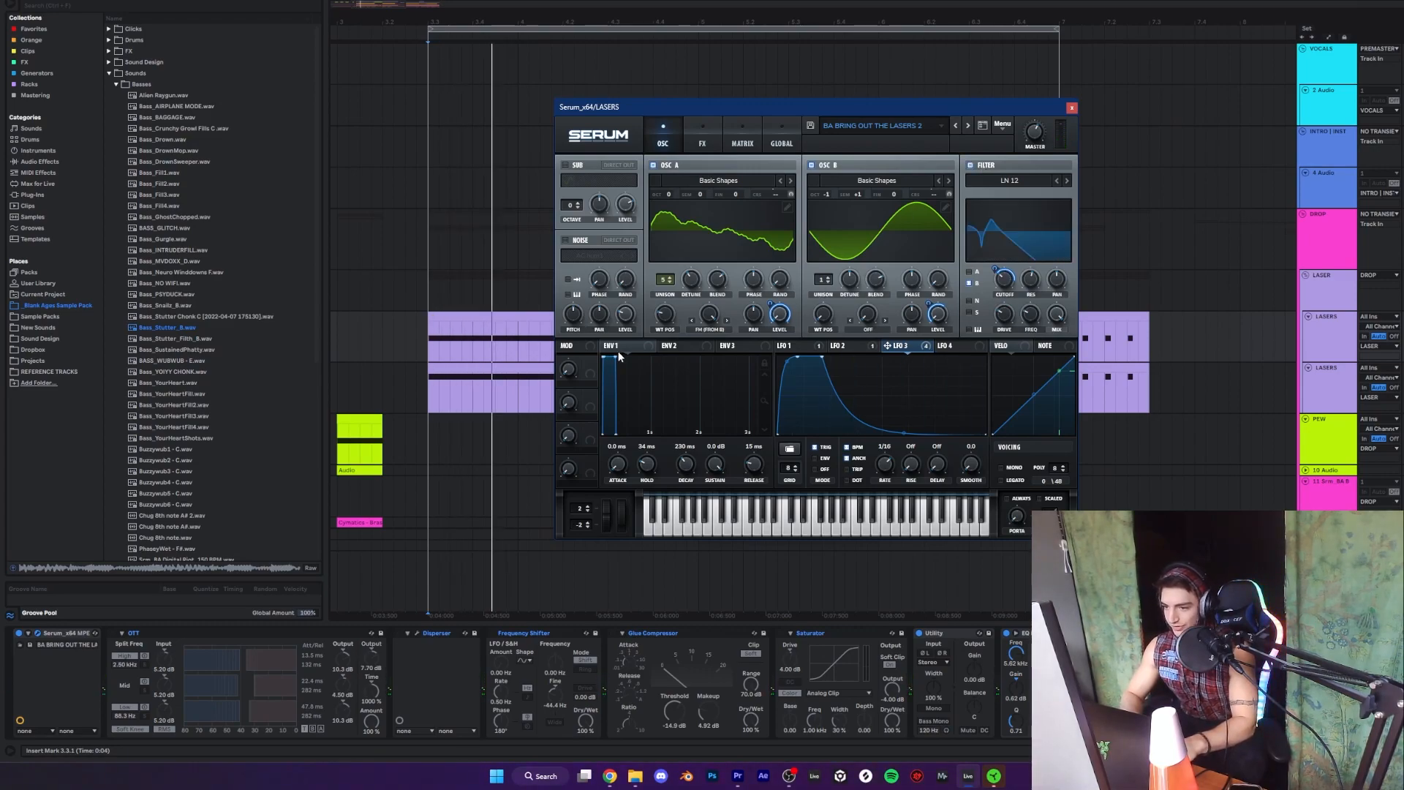
- Inspect OSC A's Basic Shapes wavetable in the 3D view and in the table editor
left_click(705, 236)
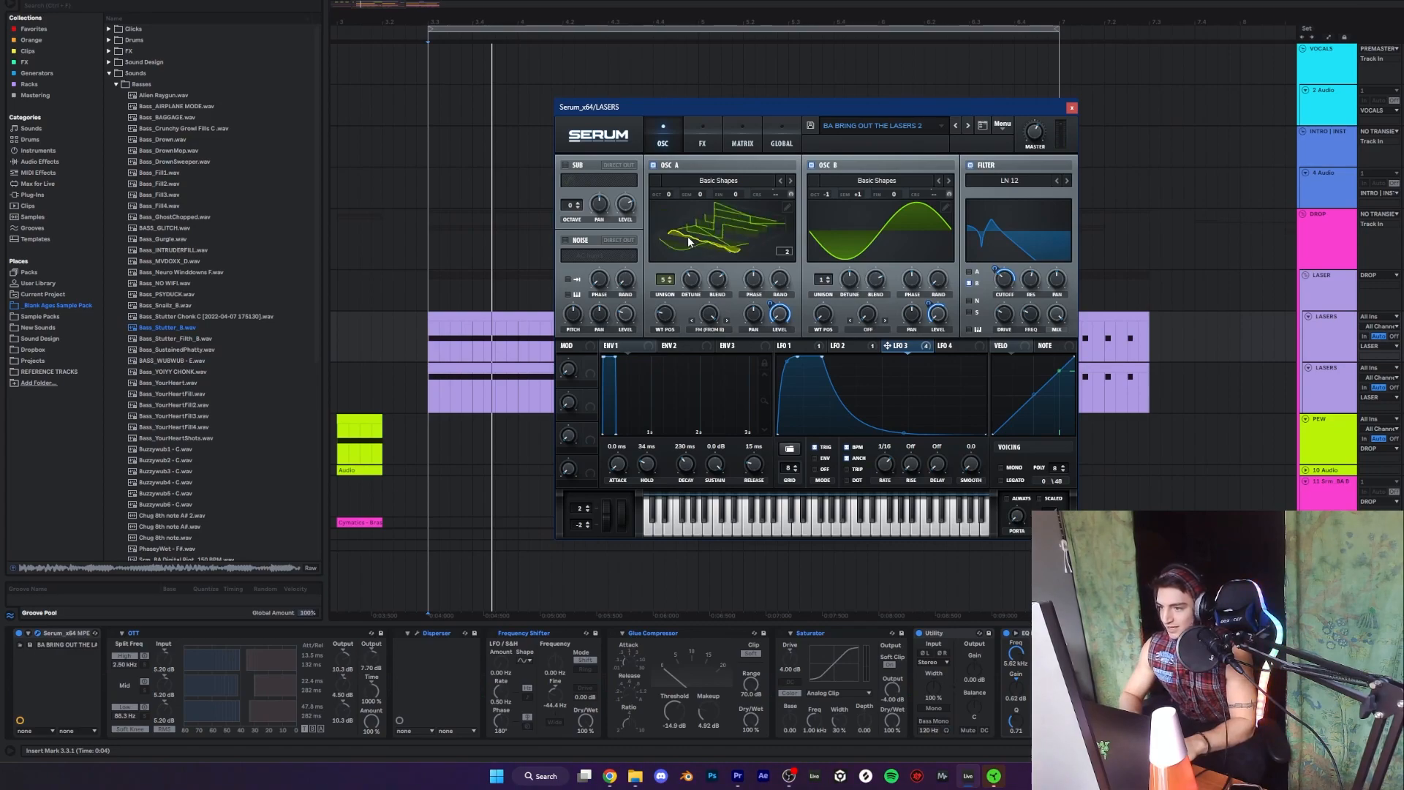
left_click(688, 242)
left_click(701, 249)
left_click(697, 245)
left_click(697, 250)
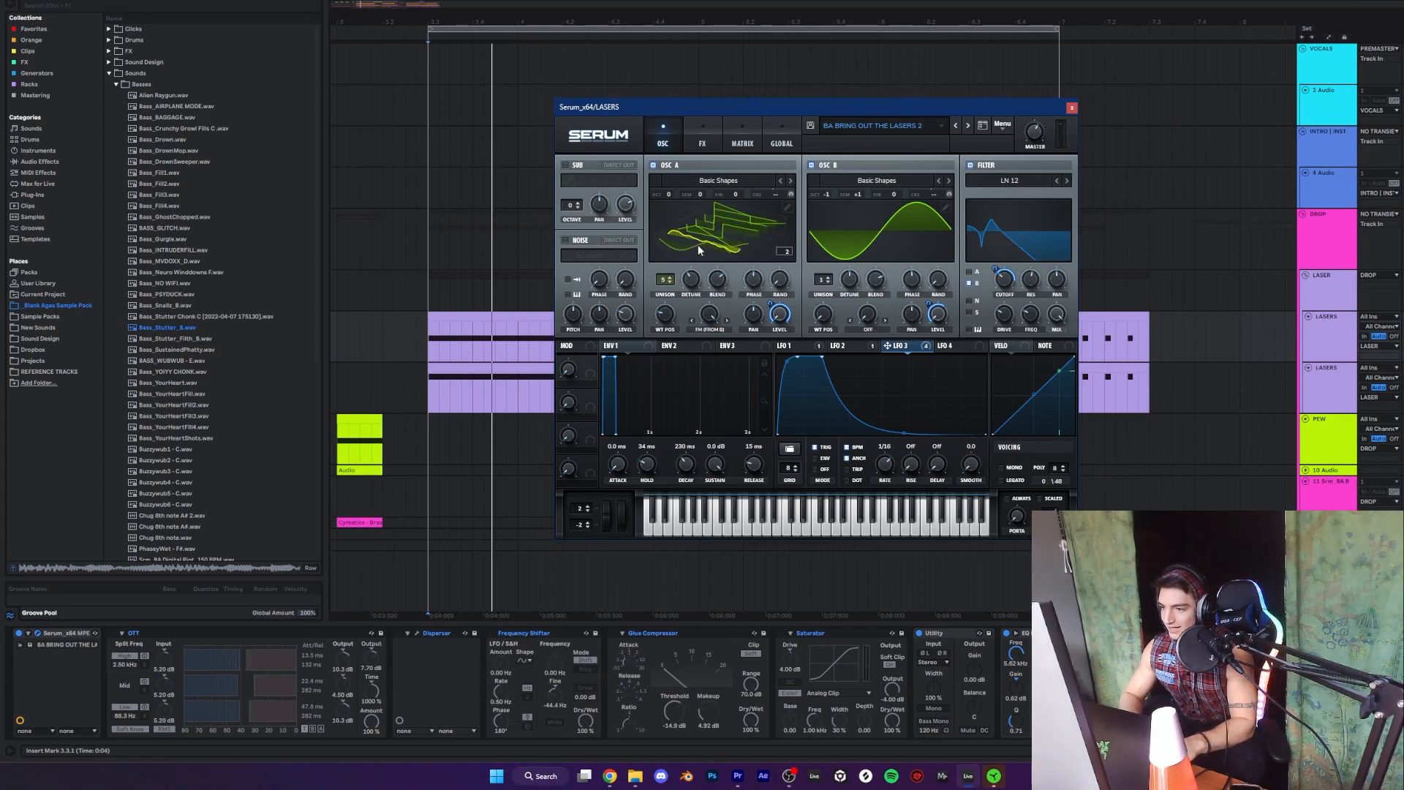
left_click(785, 208)
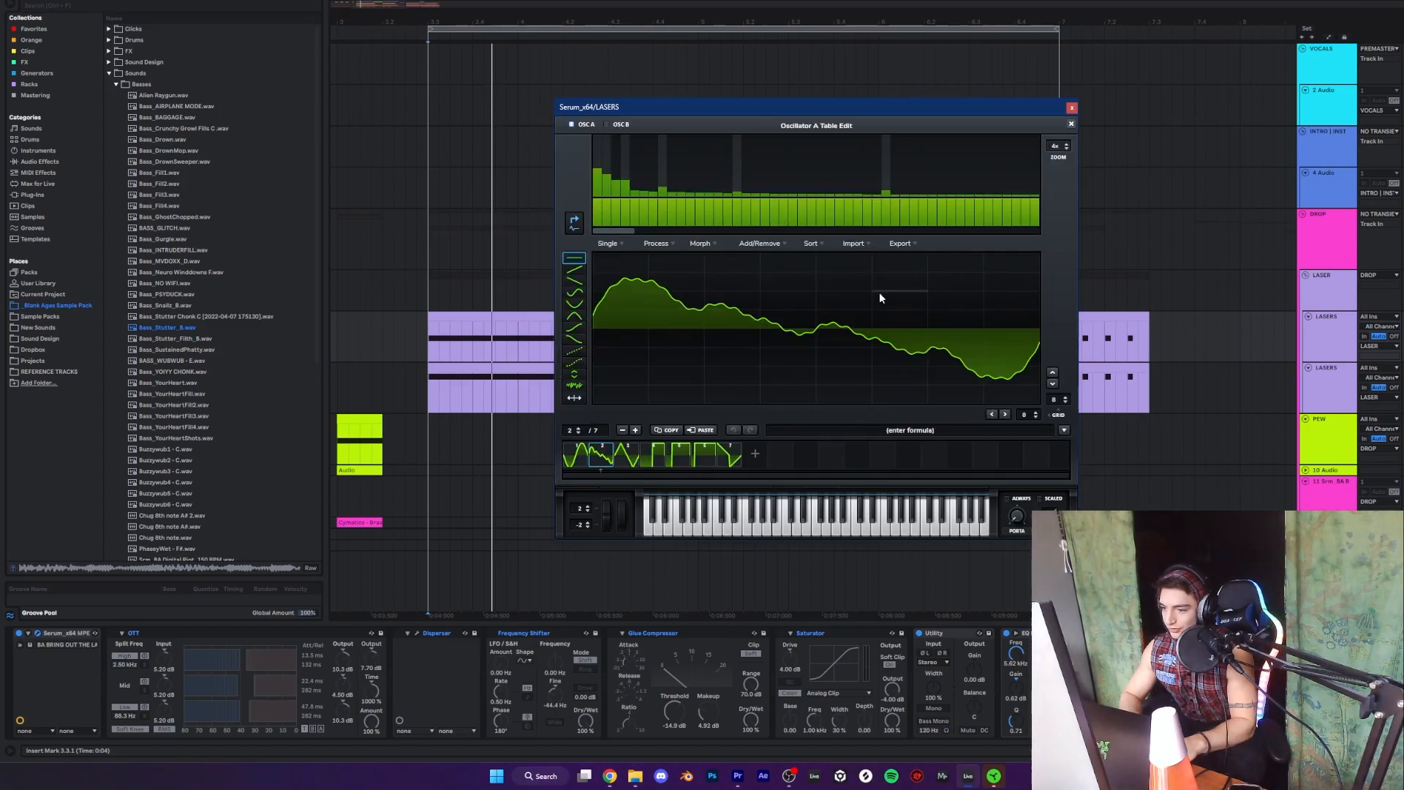
left_click(1070, 124)
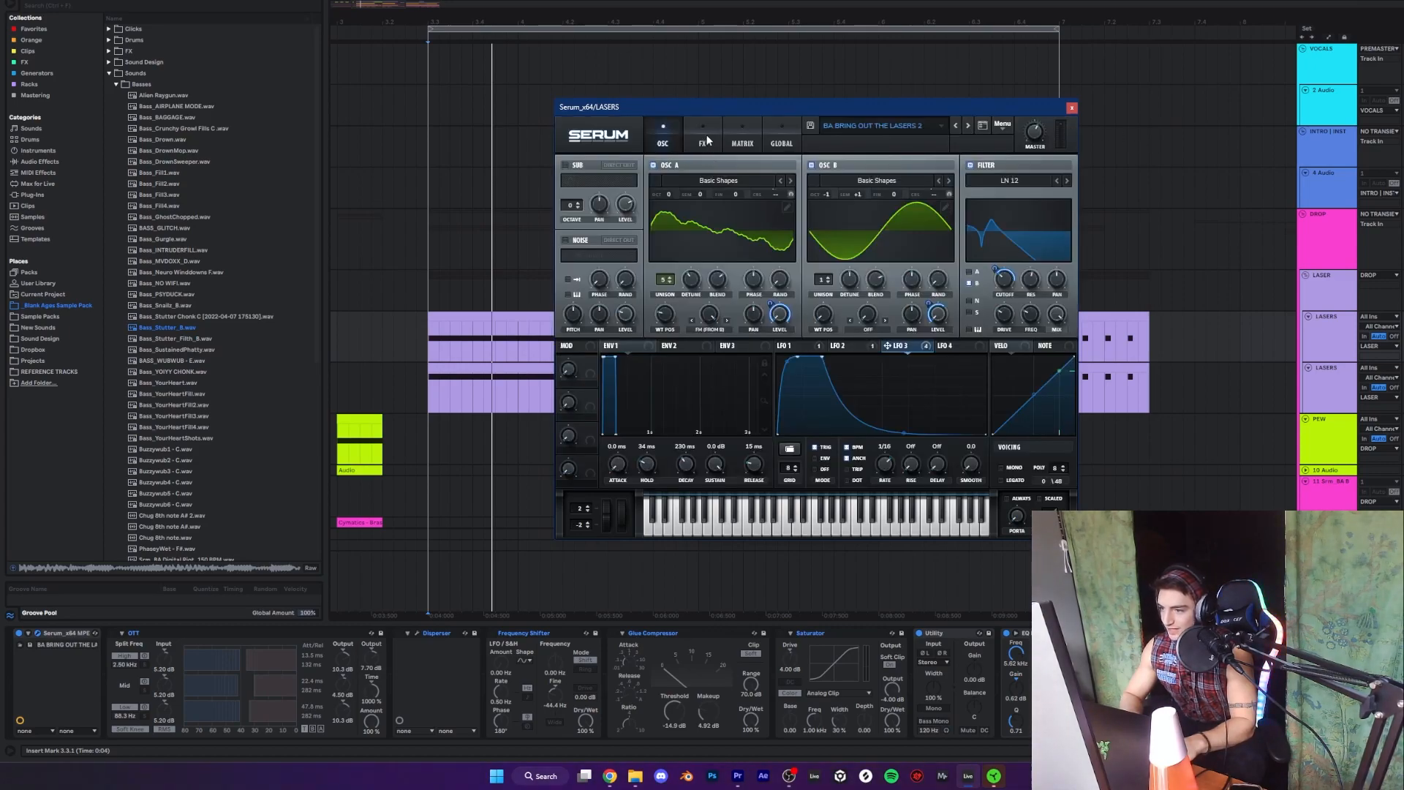
- Review Serum's effects rack while auditioning the laser, and compare it with the Phs 12+ filter off and on
left_click(703, 142)
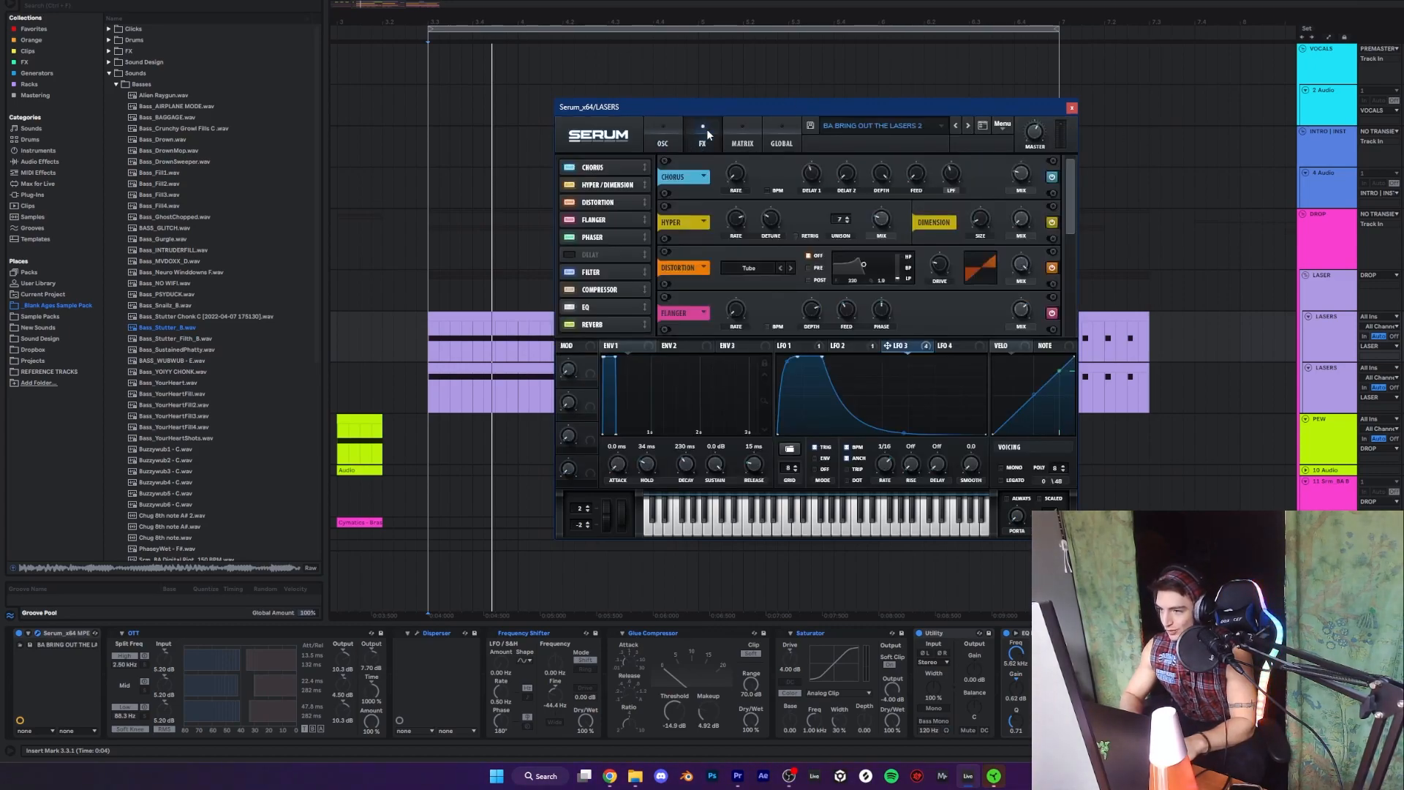
key("space")
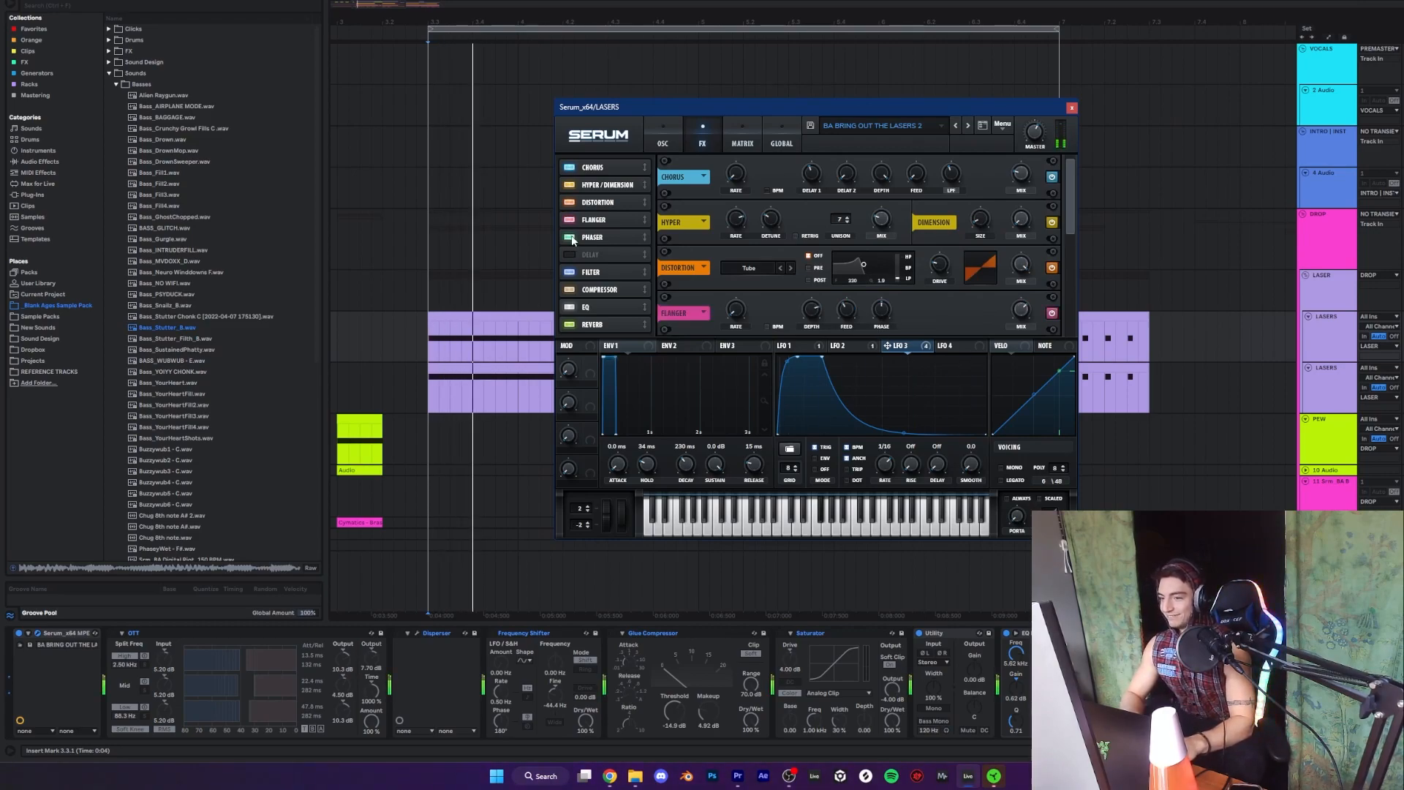
left_click_drag(1068, 220, 1062, 324)
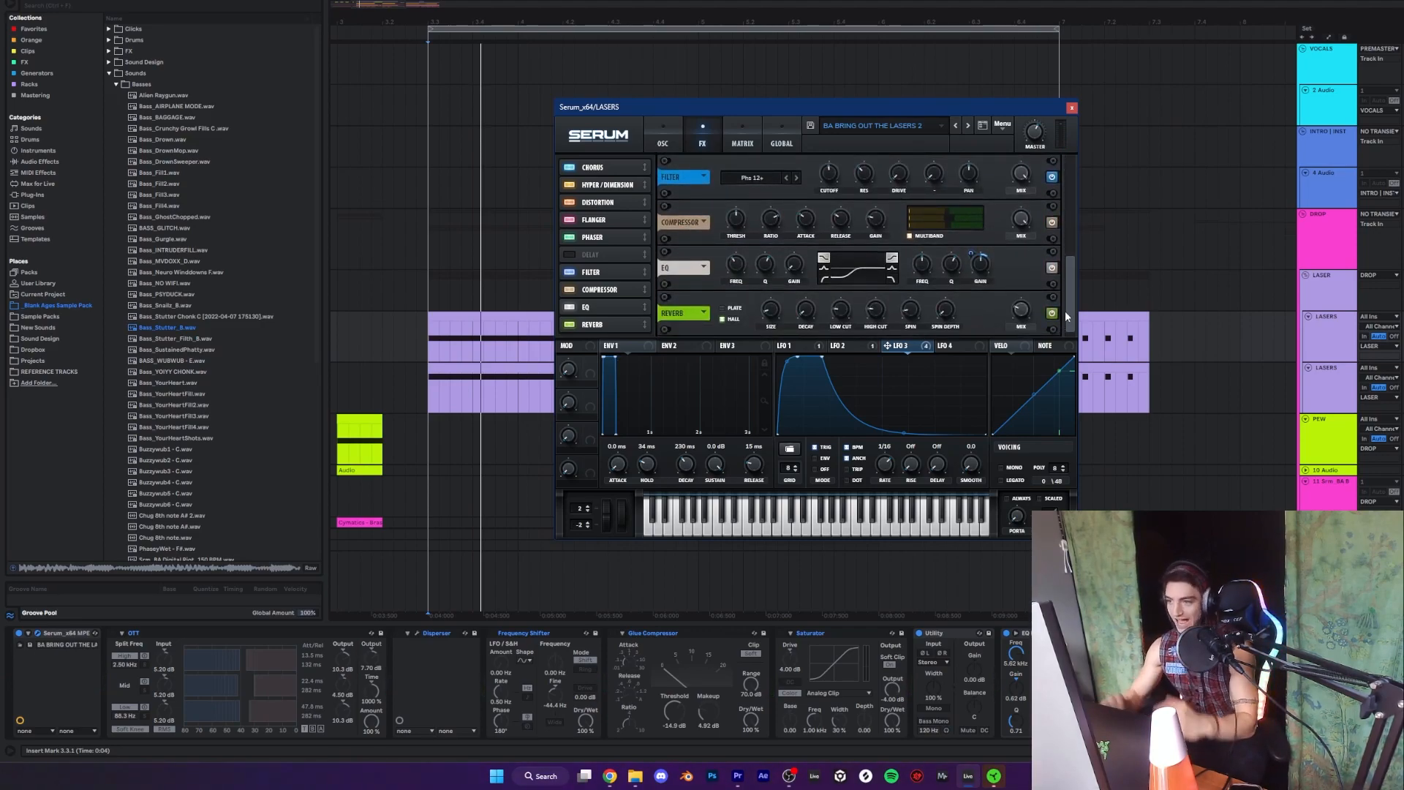
left_click(569, 272)
left_click(570, 272)
left_click(569, 272)
left_click(570, 271)
left_click(760, 180)
left_click(740, 160)
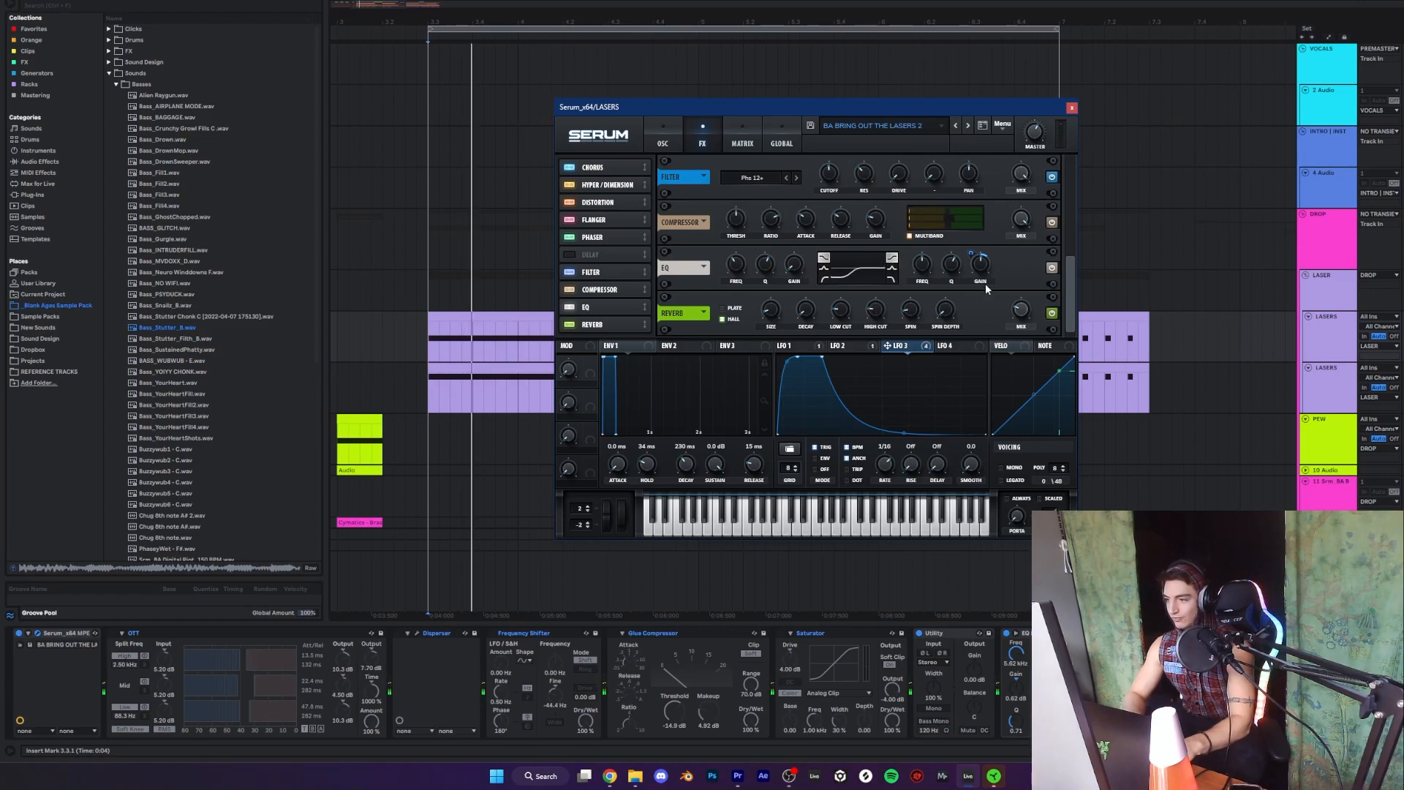
- Compare the laser with Serum's filter and EQ effects bypassed and enabled, leaving both on
left_click(572, 275)
left_click(569, 274)
left_click(568, 306)
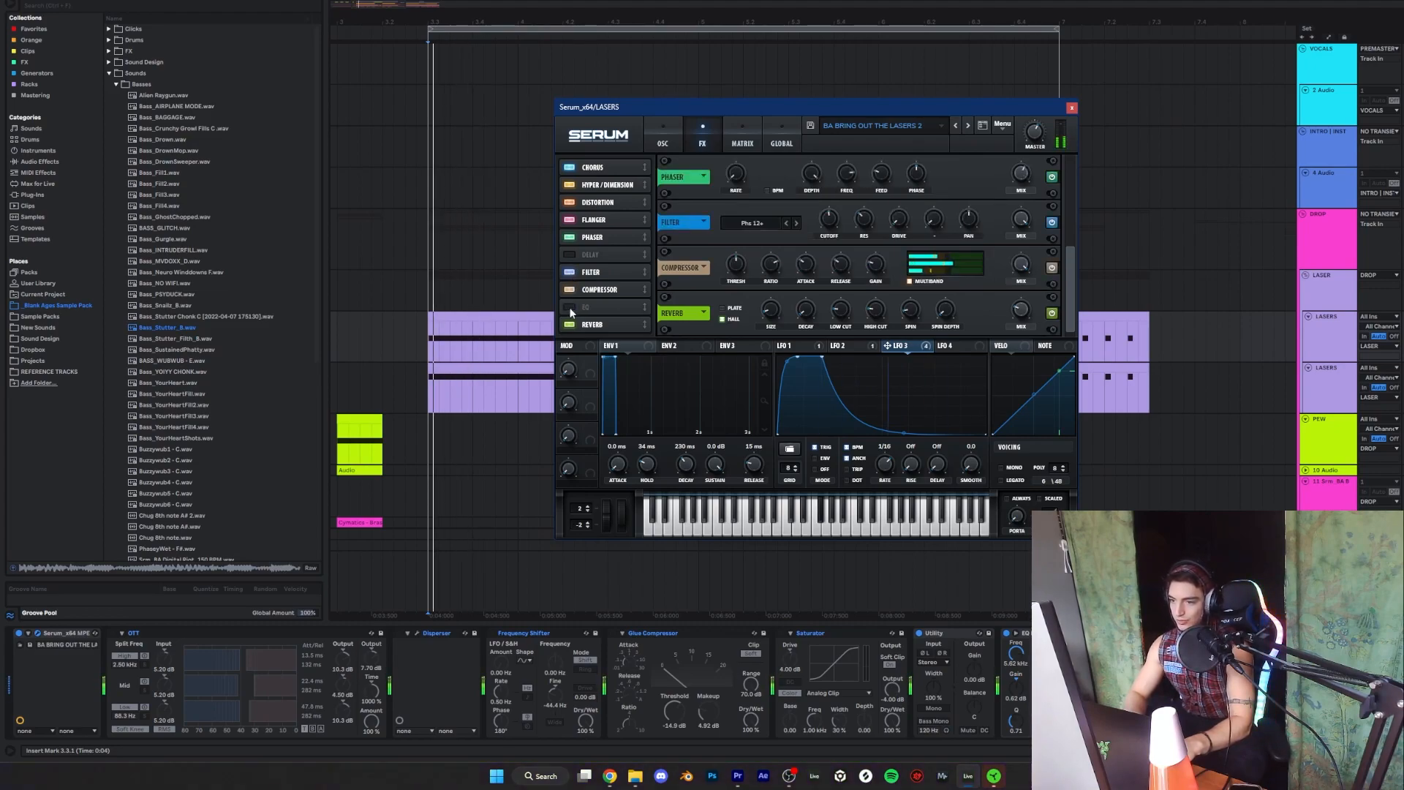
left_click(569, 307)
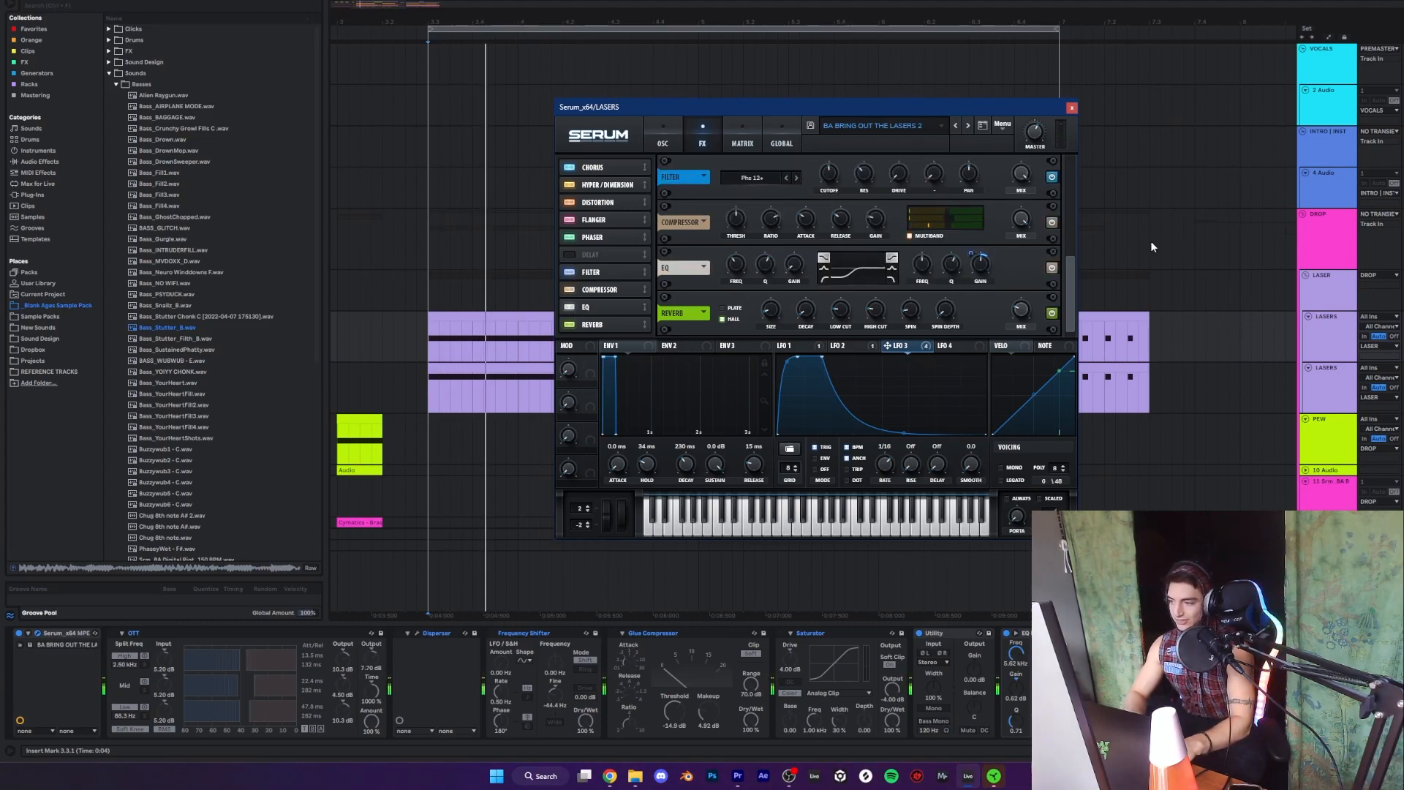
key("space")
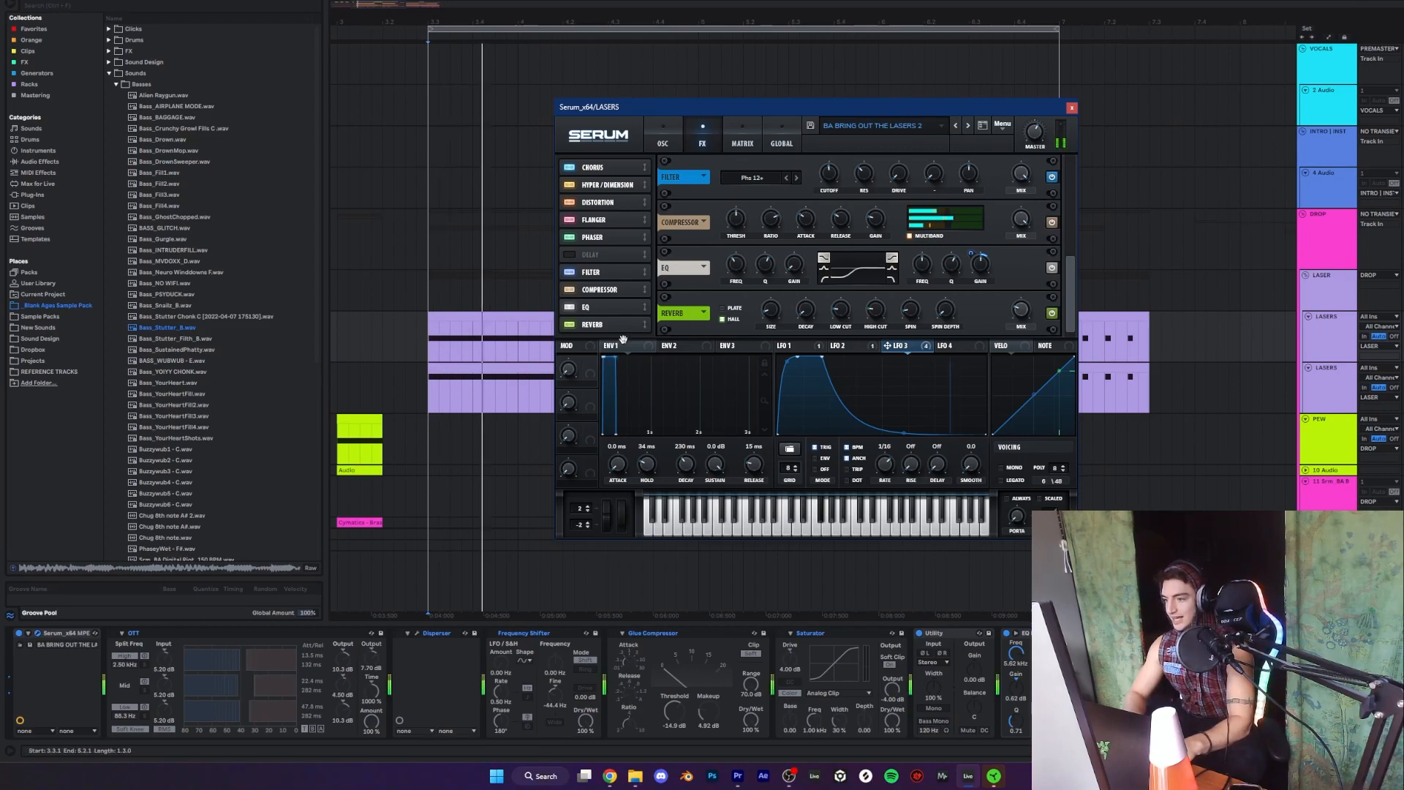
- Close Serum, switch OTT back on in the LASERS chain and audition the laser through it
left_click(667, 144)
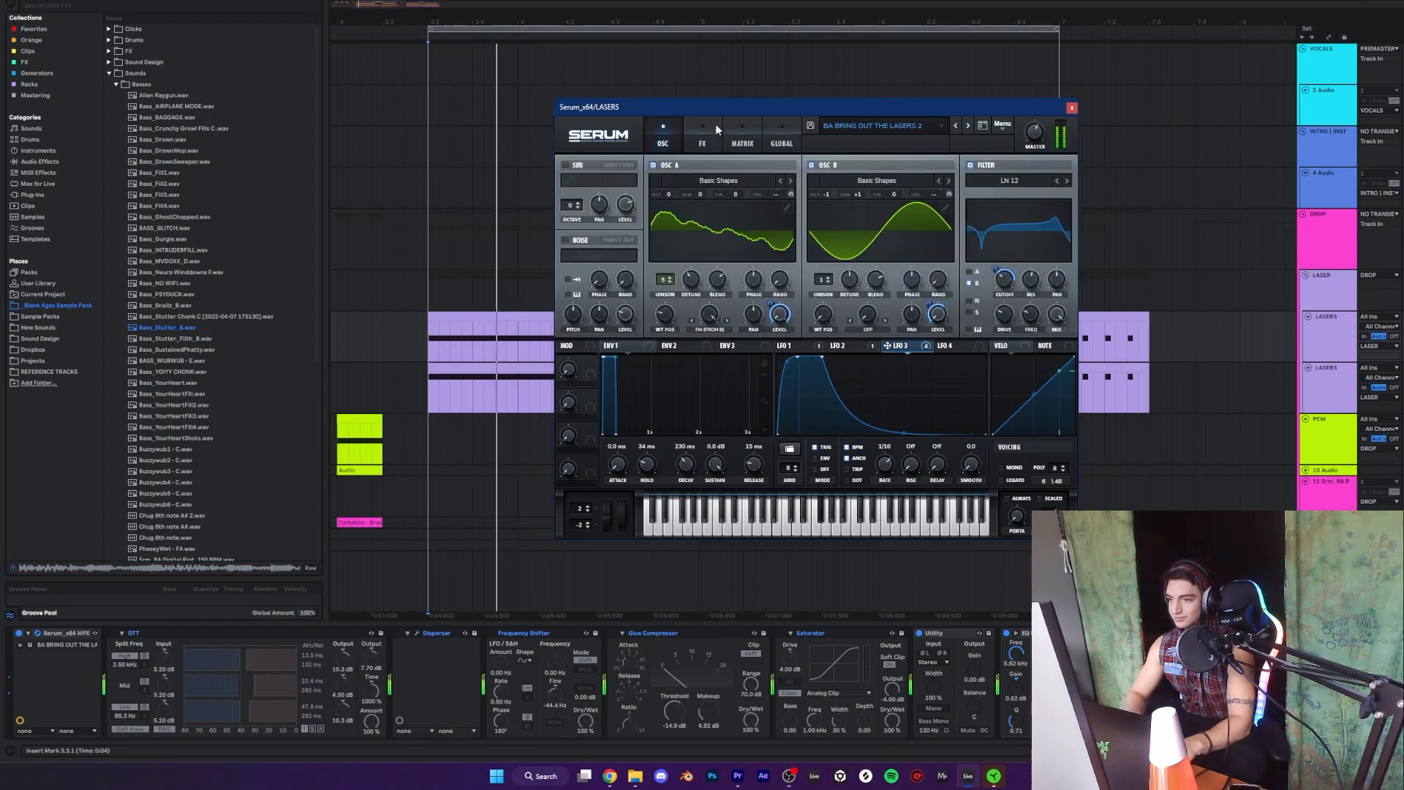
left_click(1072, 109)
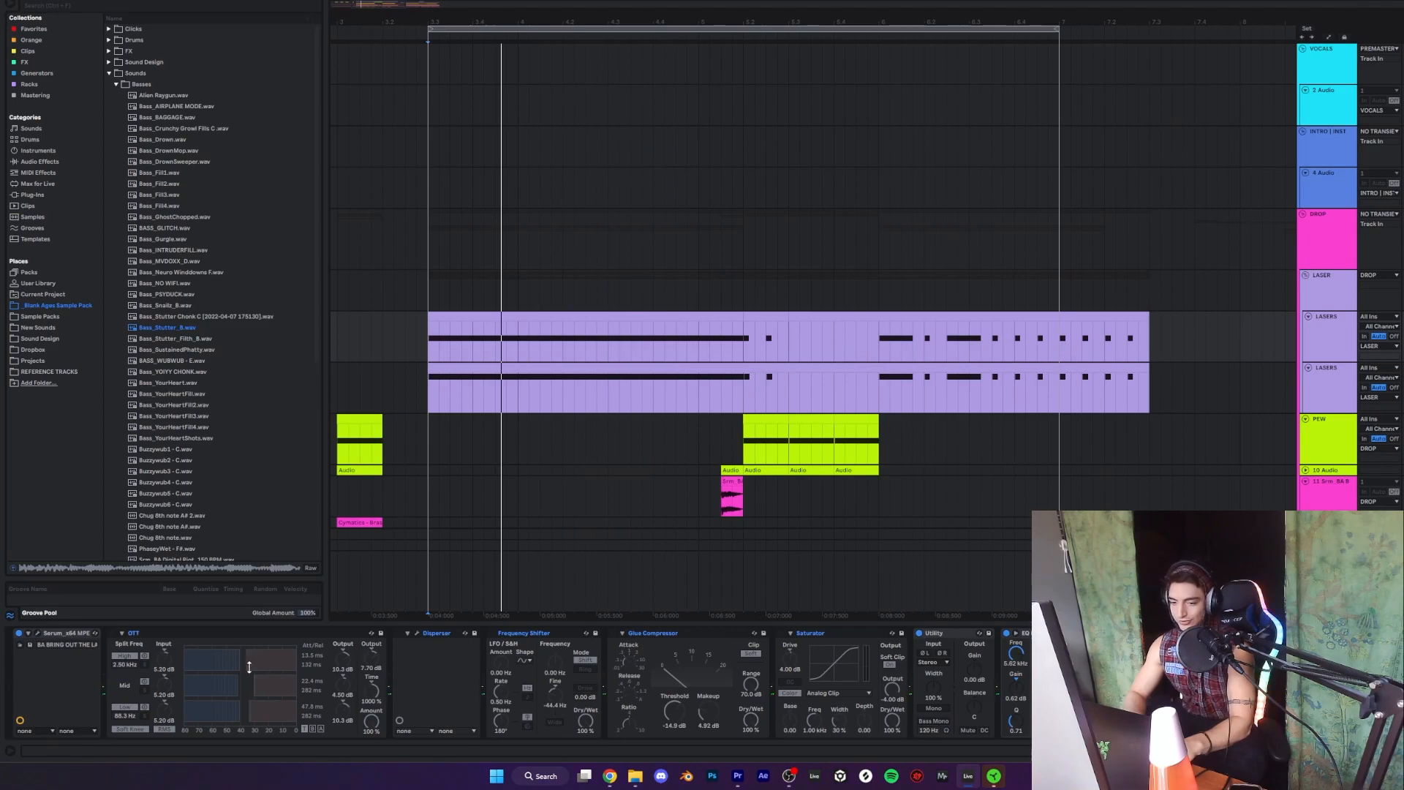
left_click(112, 632)
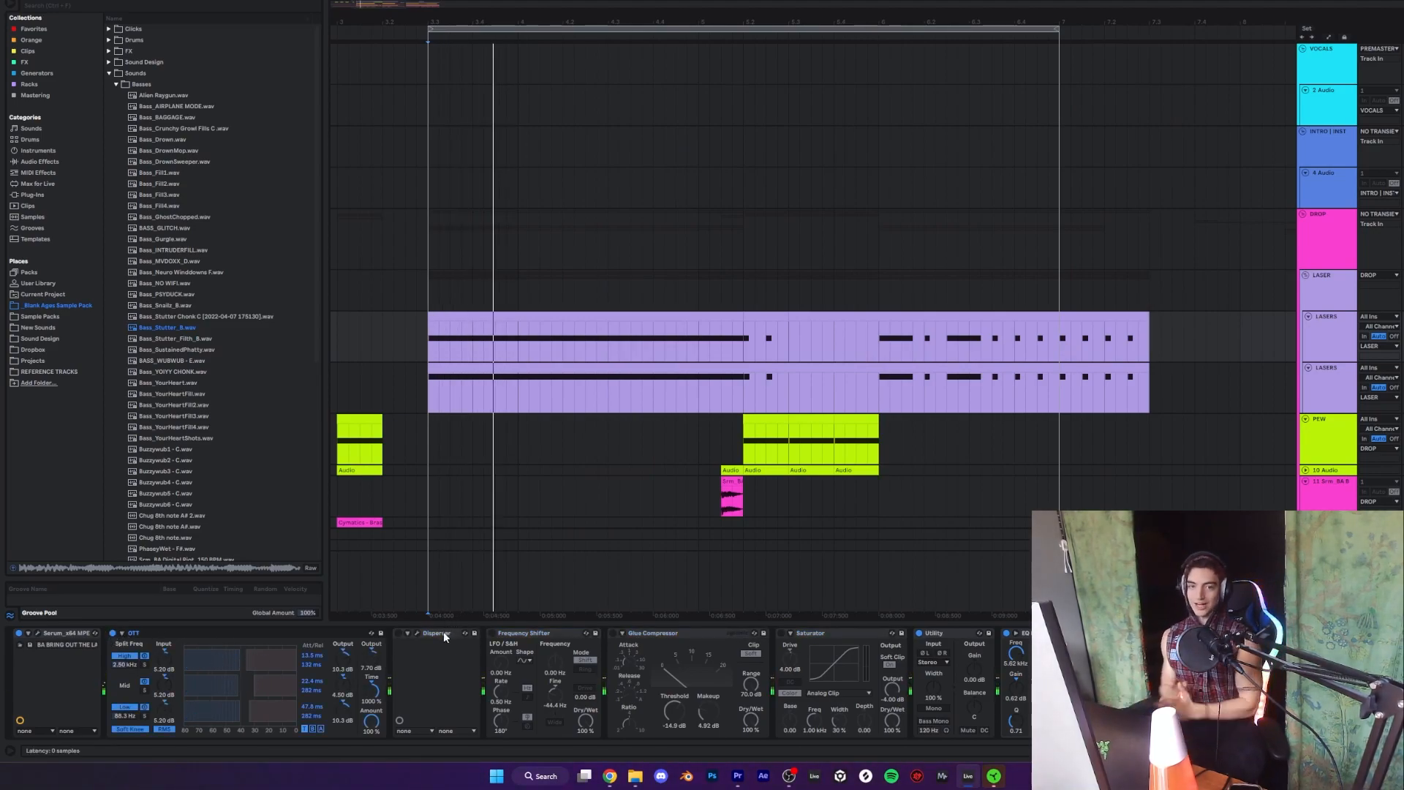
right_click(370, 690)
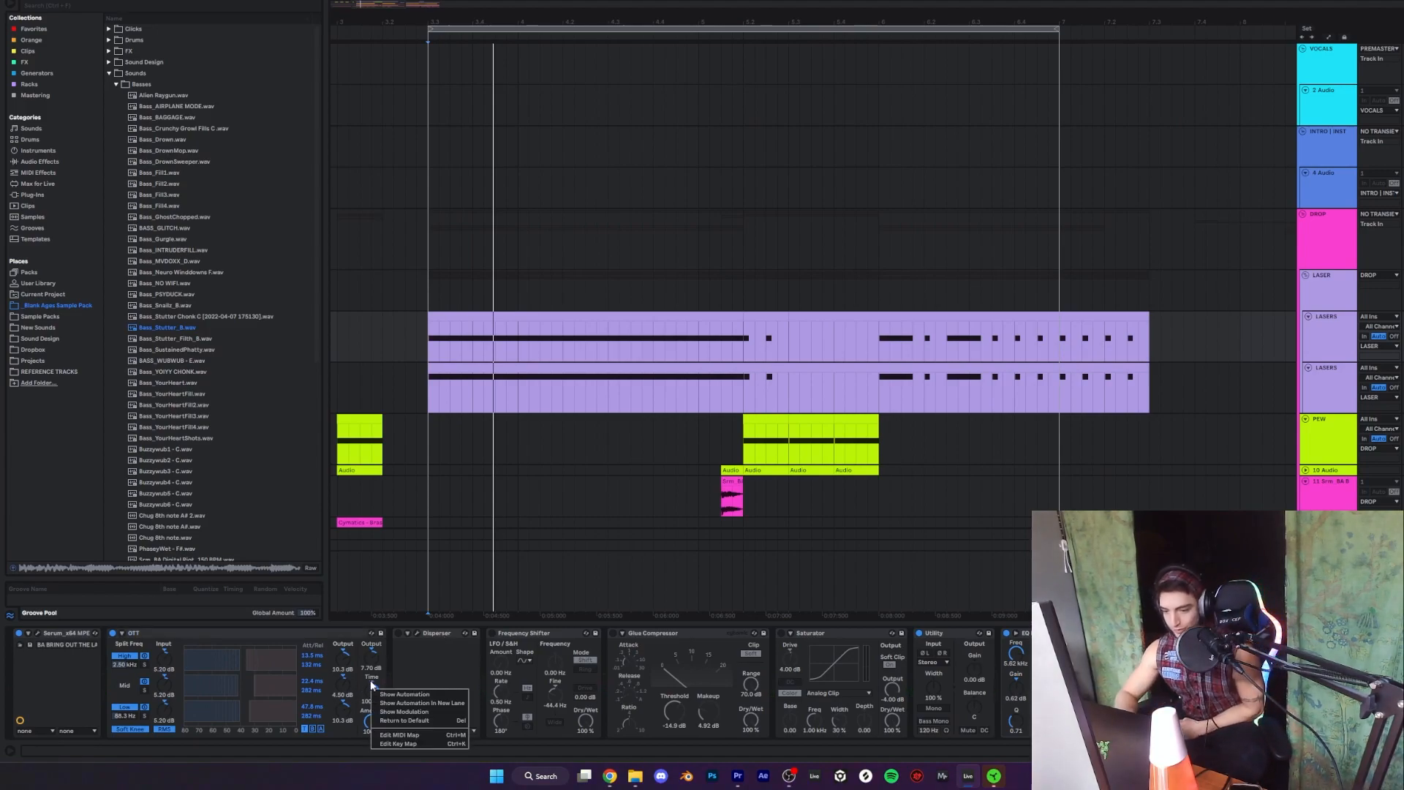
left_click(370, 678)
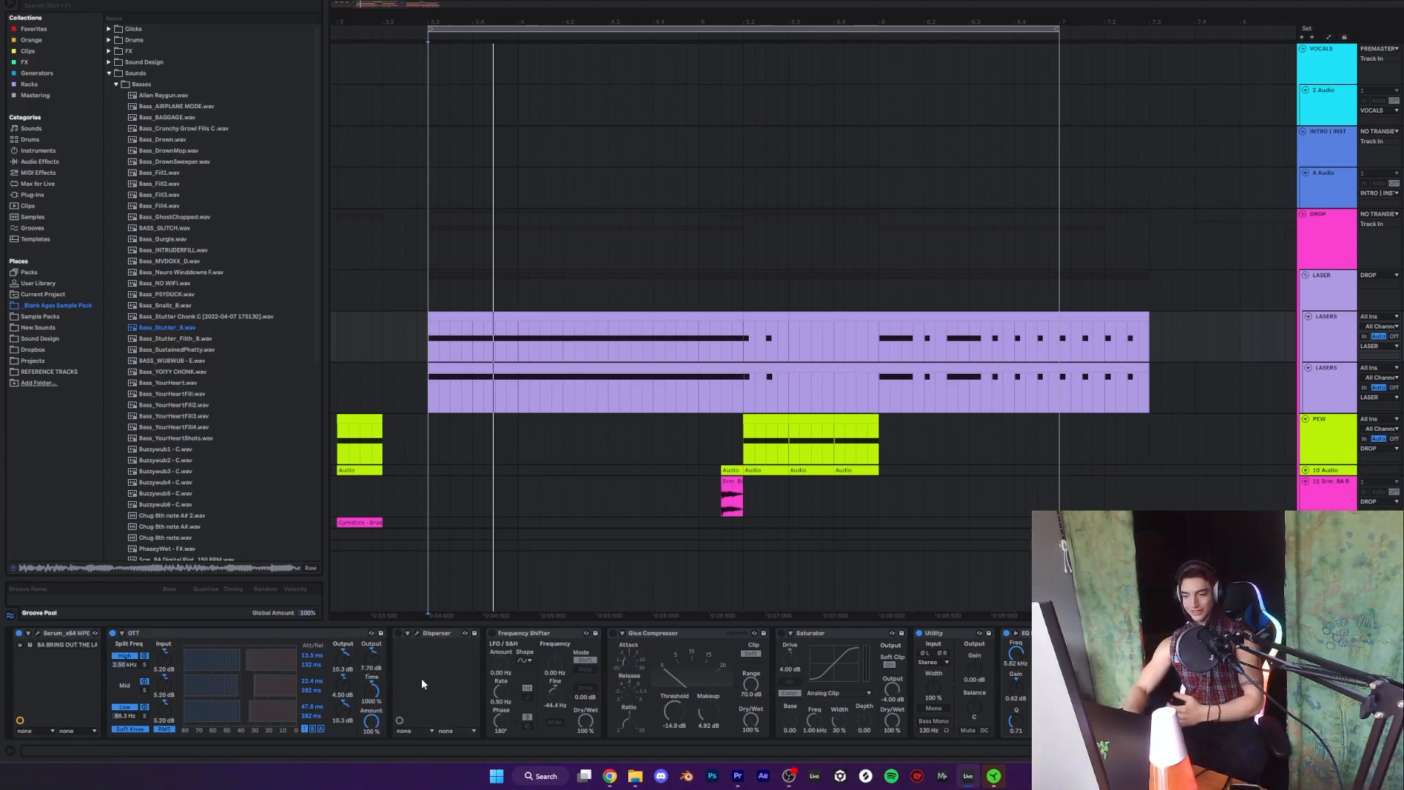
key("space")
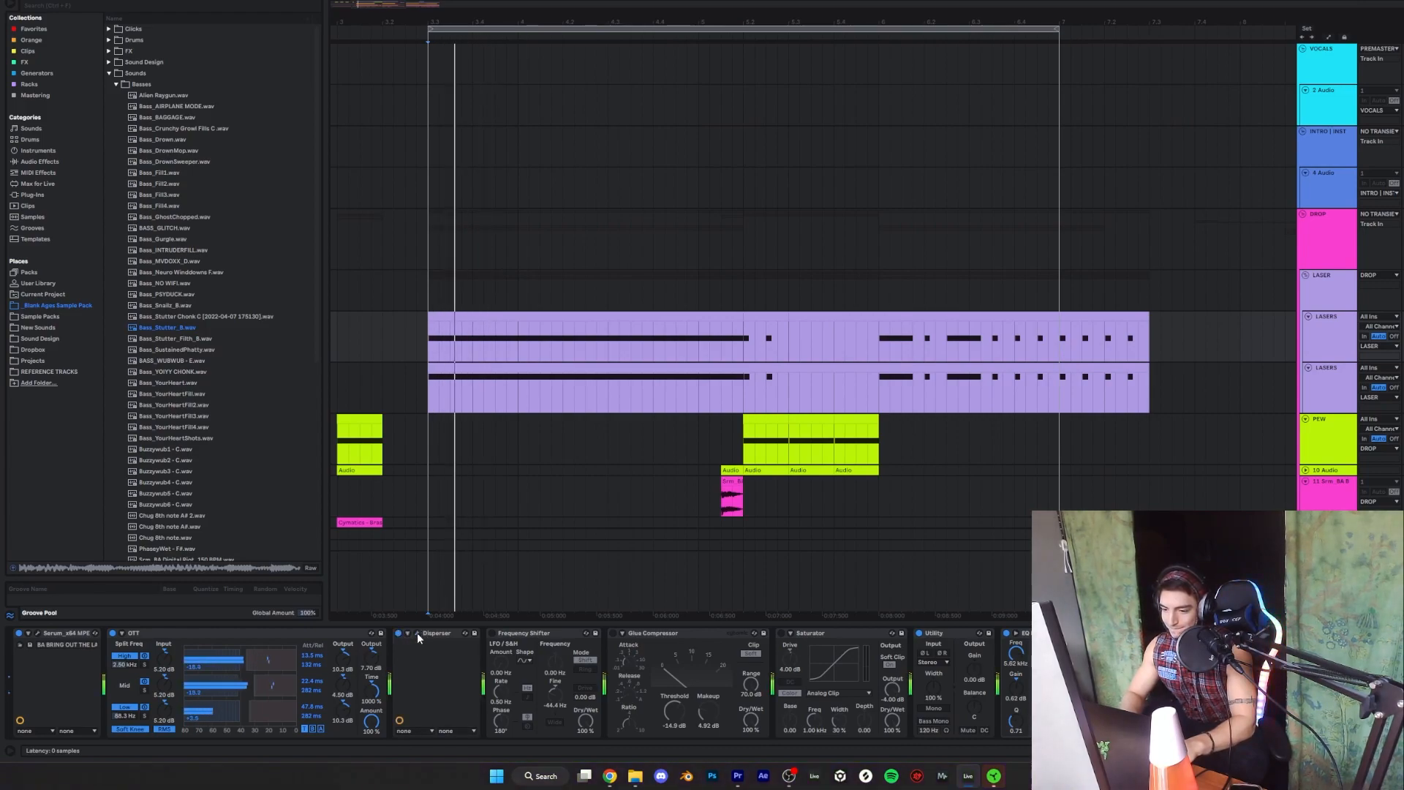
- Switch on Disperser, audition the laser through it, and close its window
left_click(418, 634)
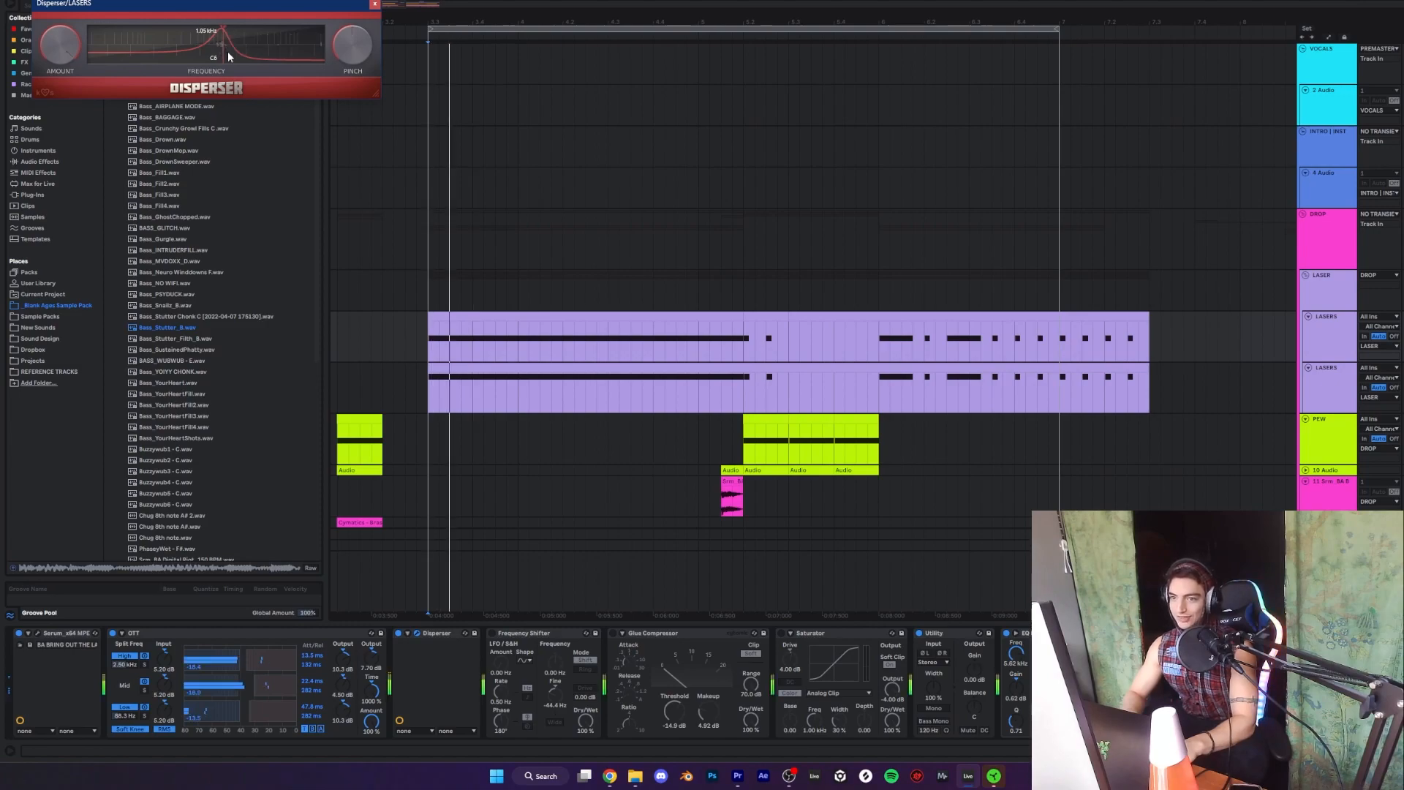
key("space")
key("space")
left_click(399, 639)
left_click(482, 431)
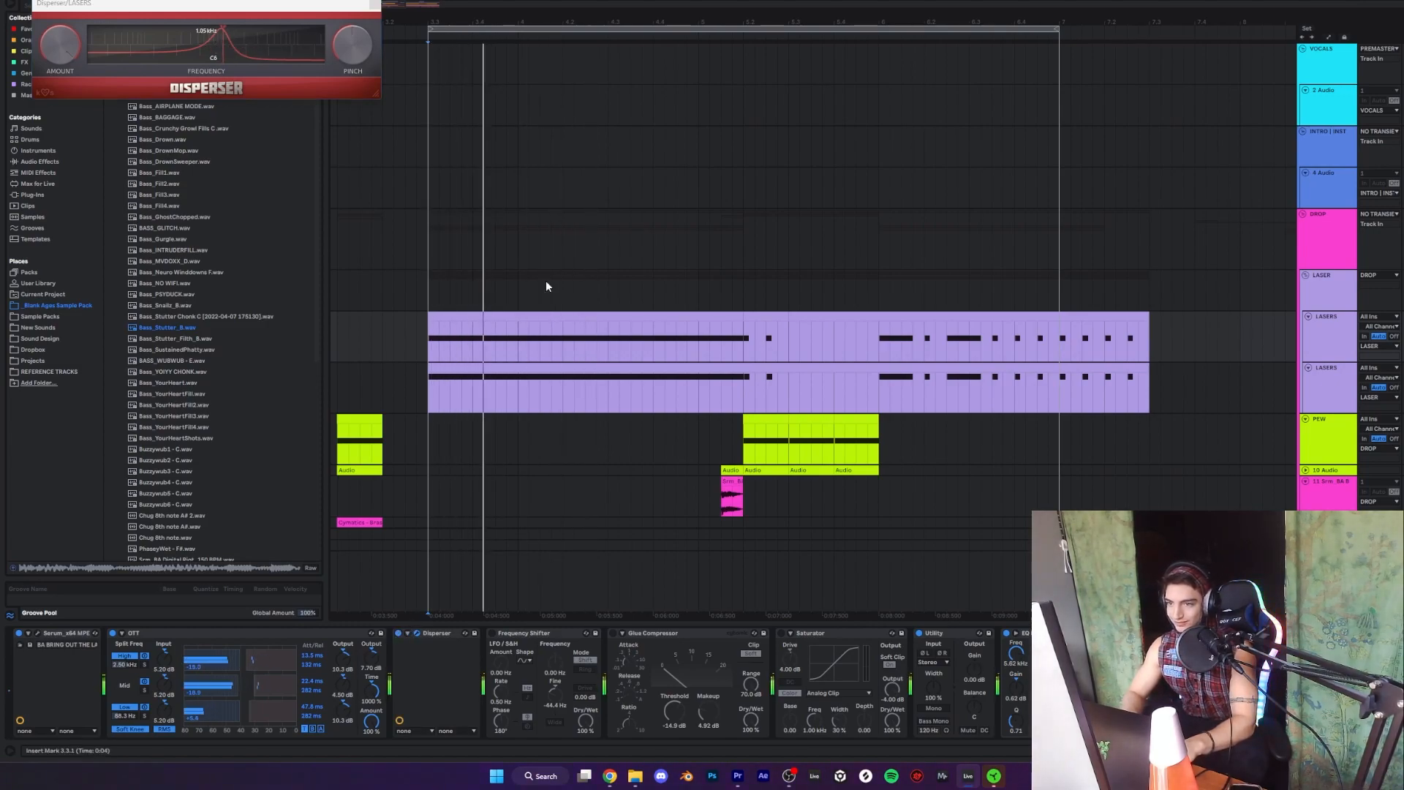
left_click(374, 4)
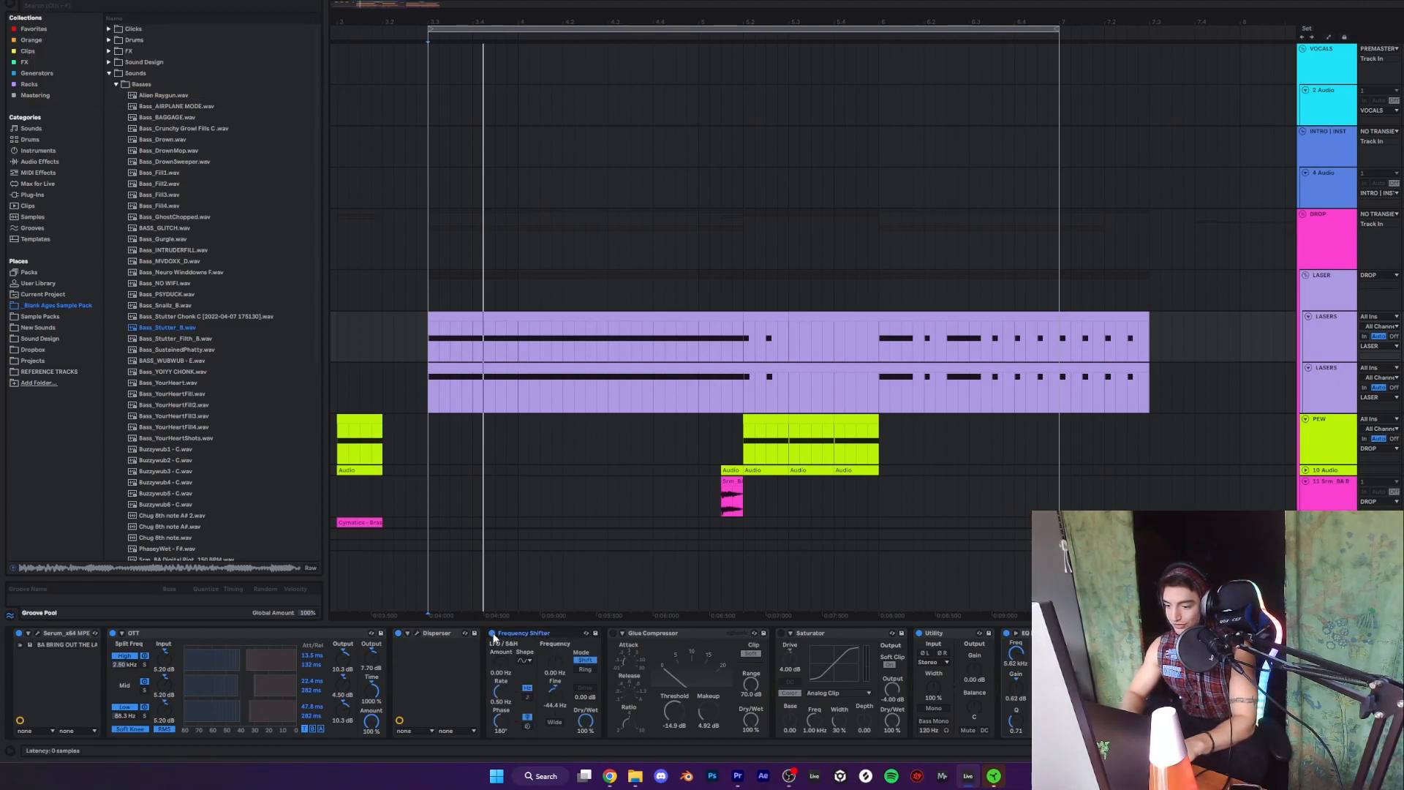
- Audition the laser to hear the Frequency Shifter's contribution
key("space")
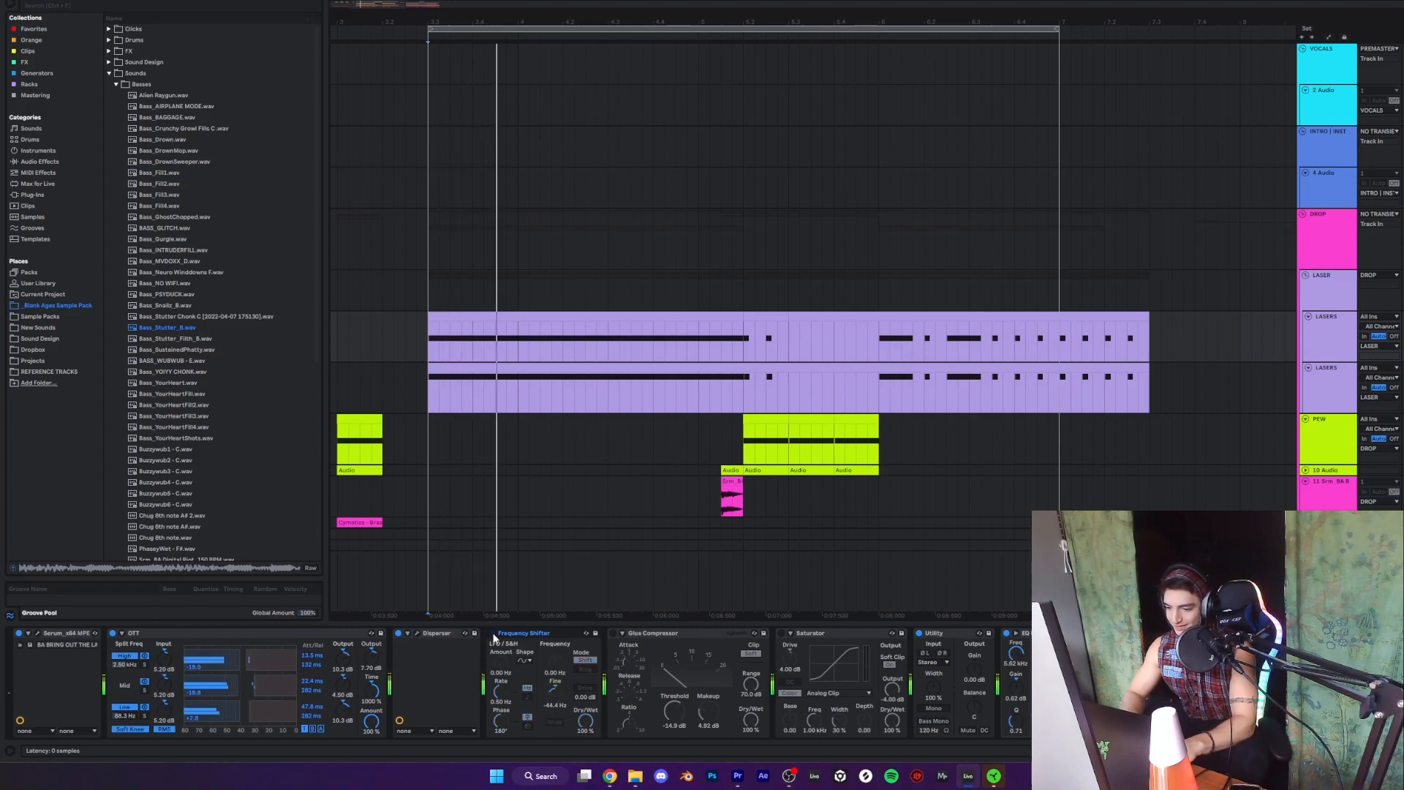
right_click(626, 637)
key("Escape")
double_click(630, 635)
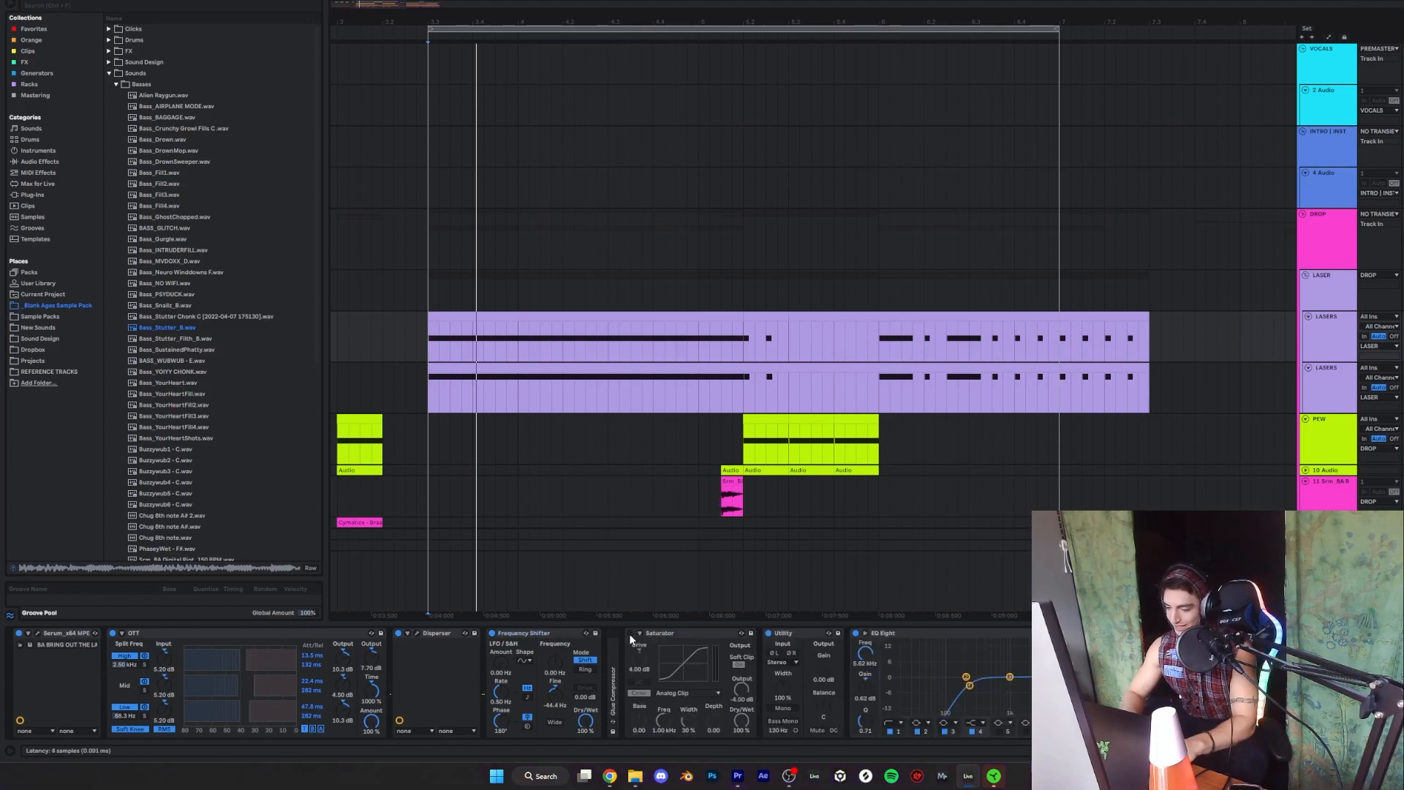
double_click(608, 656)
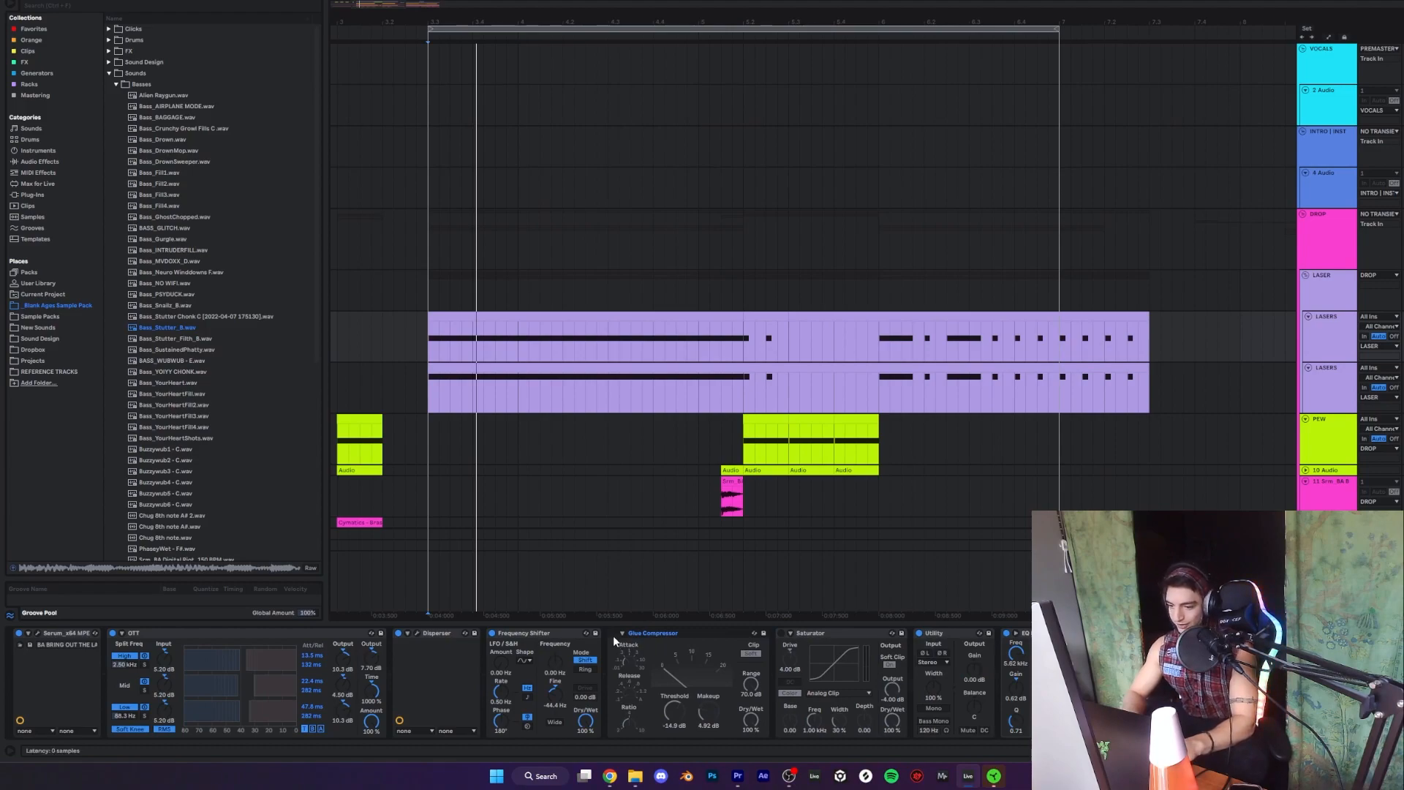
- Enable the Glue Compressor on the upper LASERS track and audition the loop
key("space")
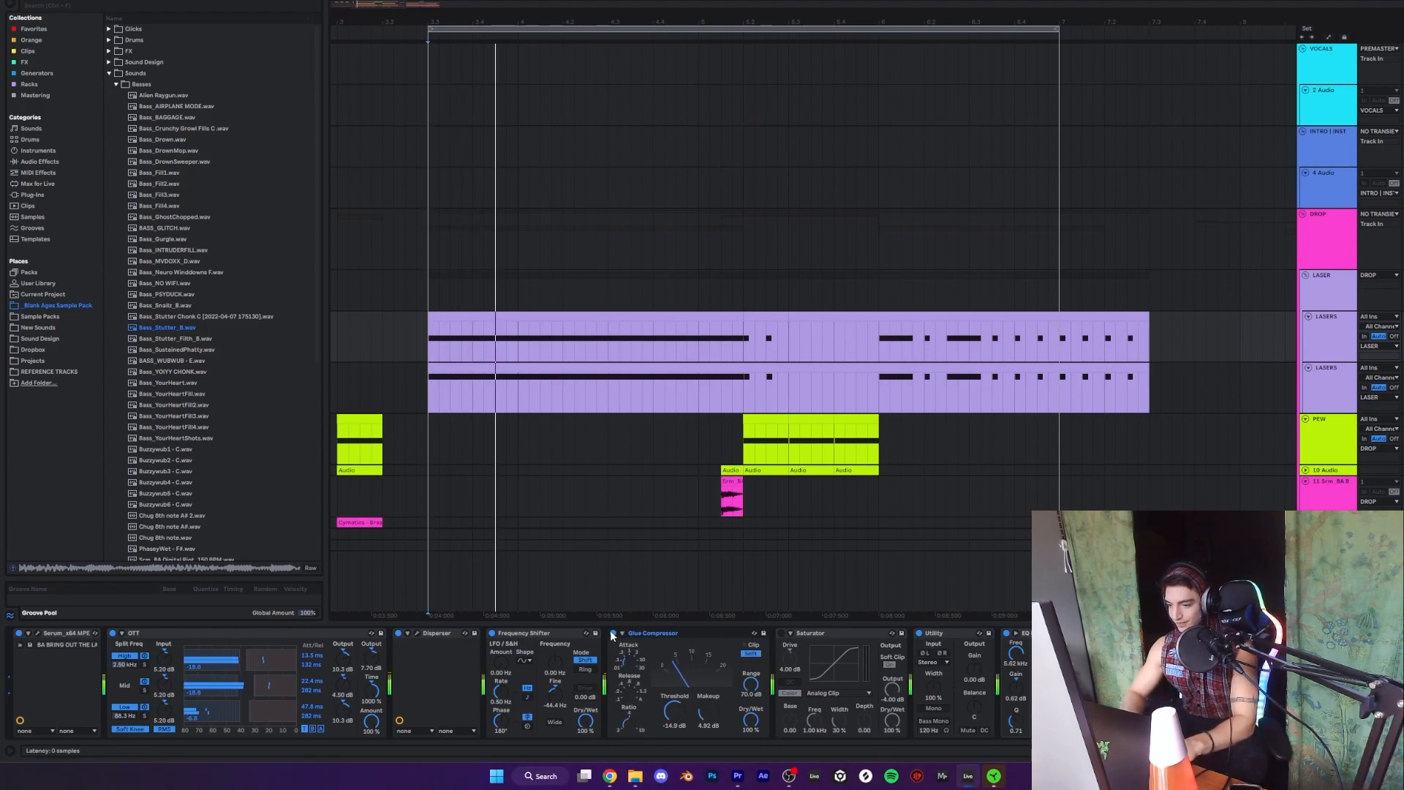
key("space")
key("space")
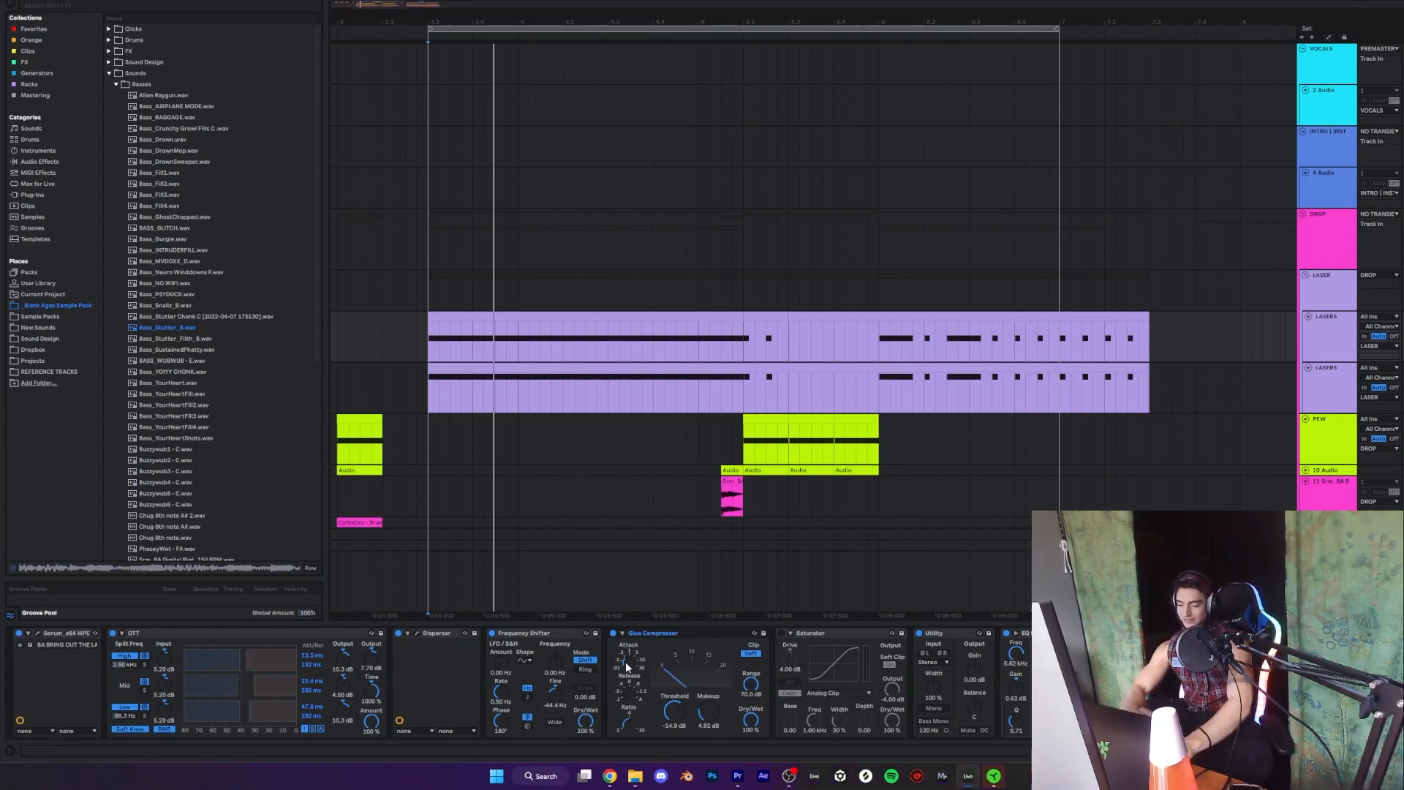
key("space")
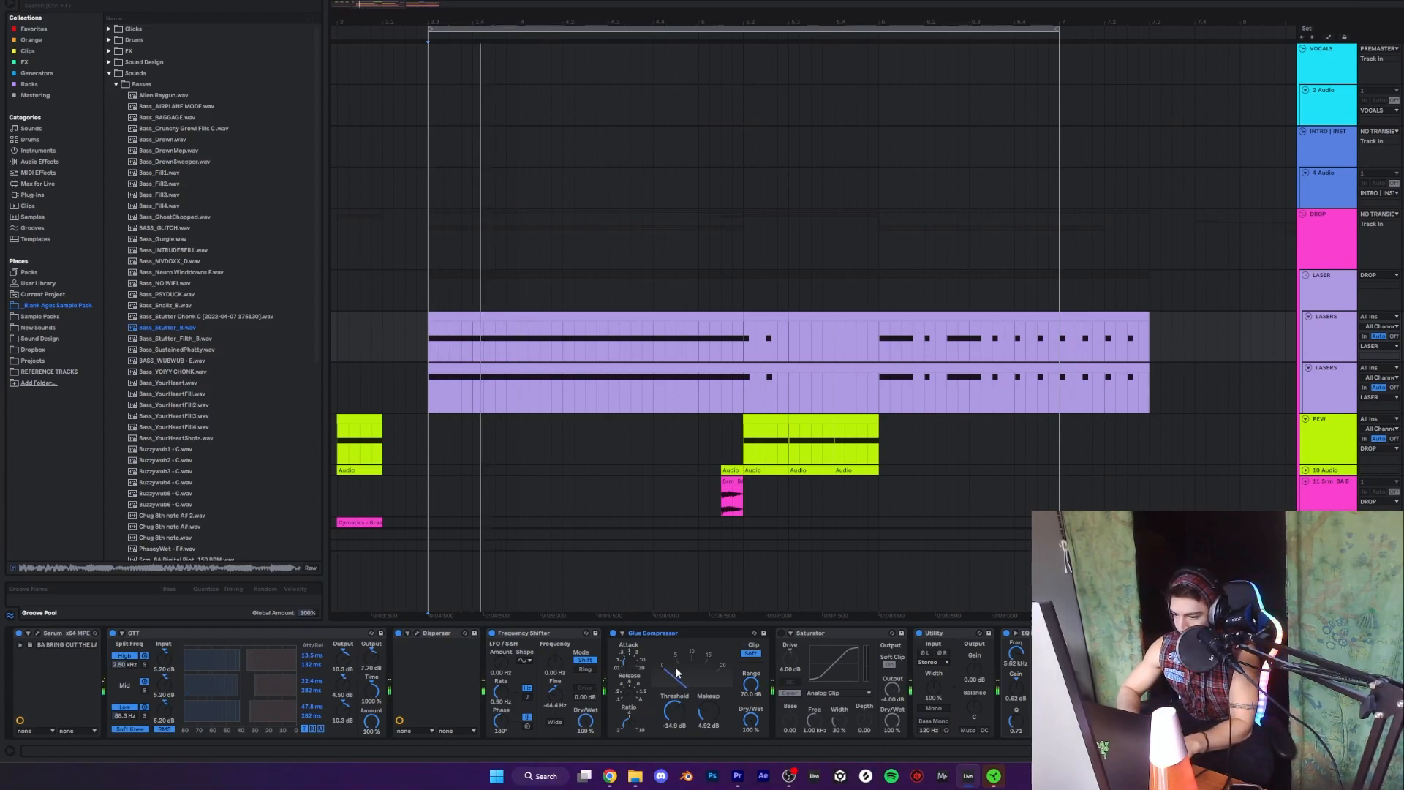
key("space")
key("space")
key("space")
key("space")
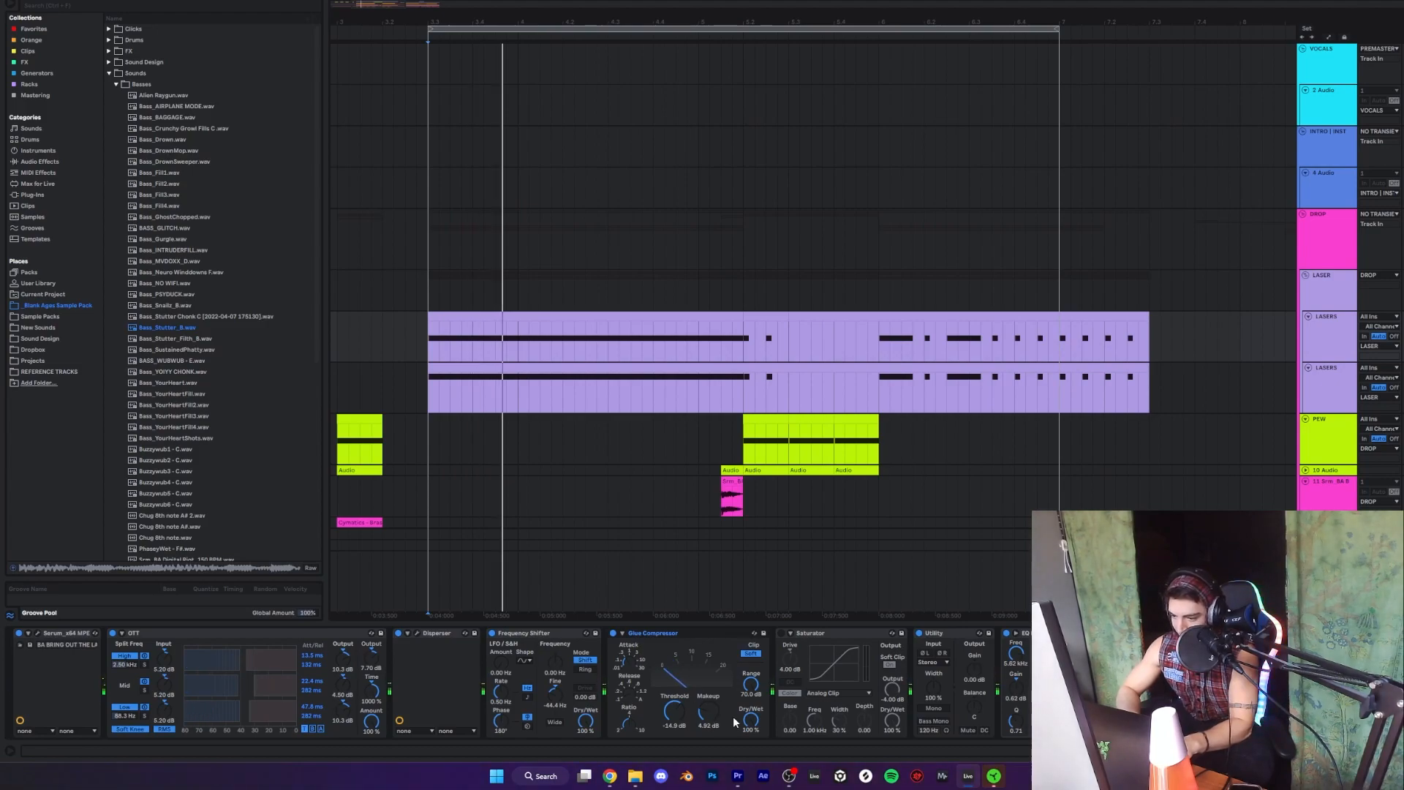
key("space")
key("space")
key("space")
key("space")
key("space")
- Compare the loop with the Glue Compressor bypassed and enabled, leaving it on
left_click(613, 632)
key("space")
key("space")
key("space")
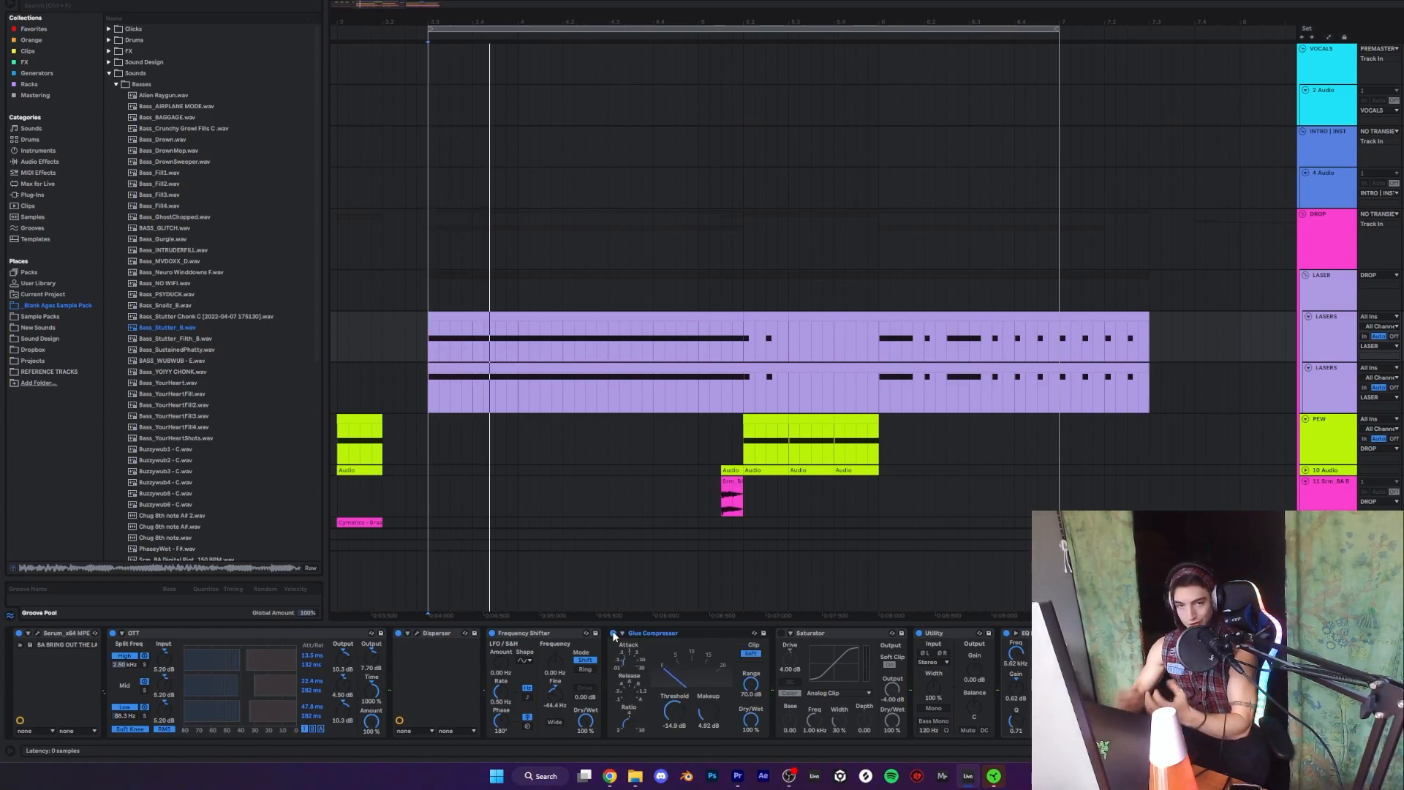
- Enable the Saturator after the Glue Compressor and audition the loop
key("space")
key("space")
key("space")
left_click(781, 634)
key("space")
key("space")
key("space")
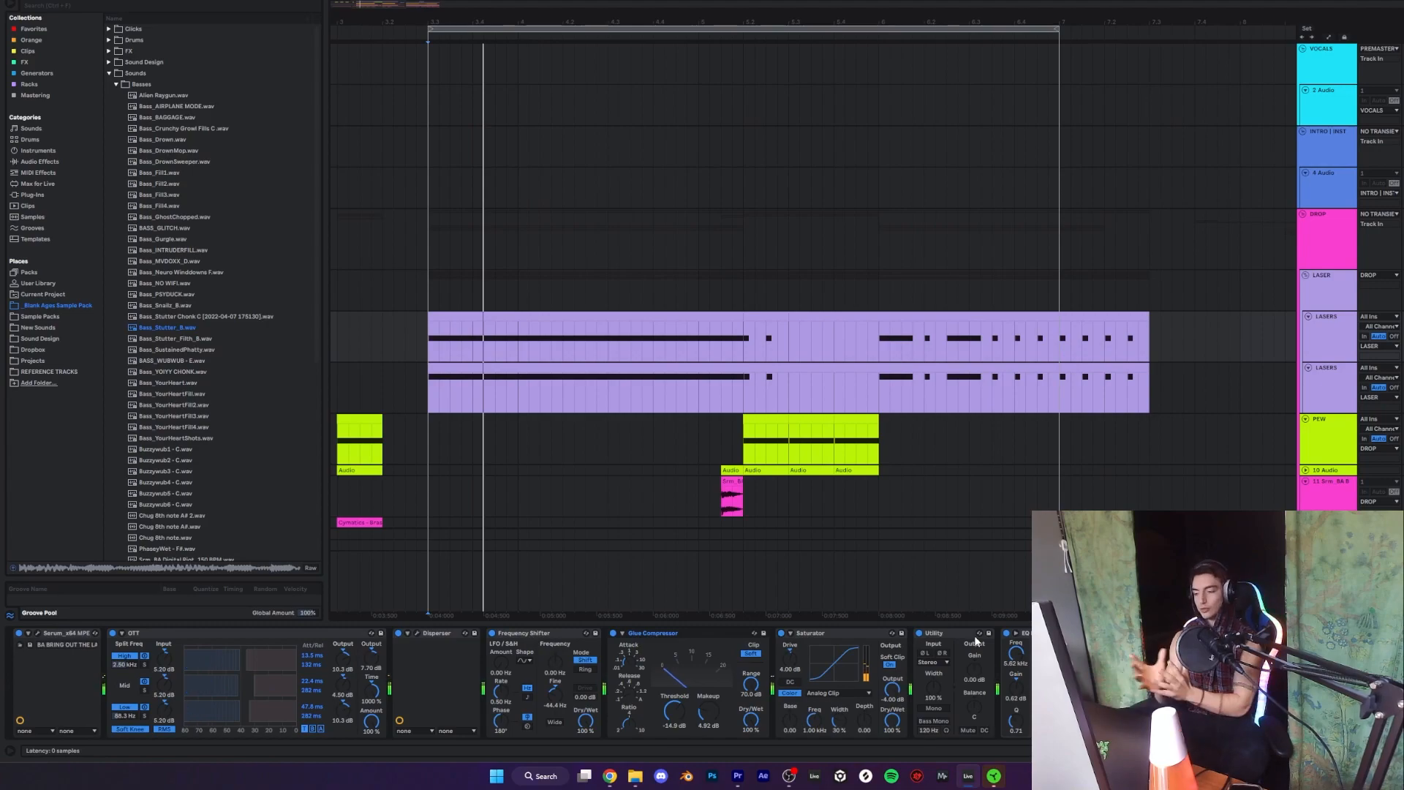
- Play the loop, open Serum on the lower LASERS track, and show Osc A's wavetable in 2D view
left_click(1331, 378)
key("space")
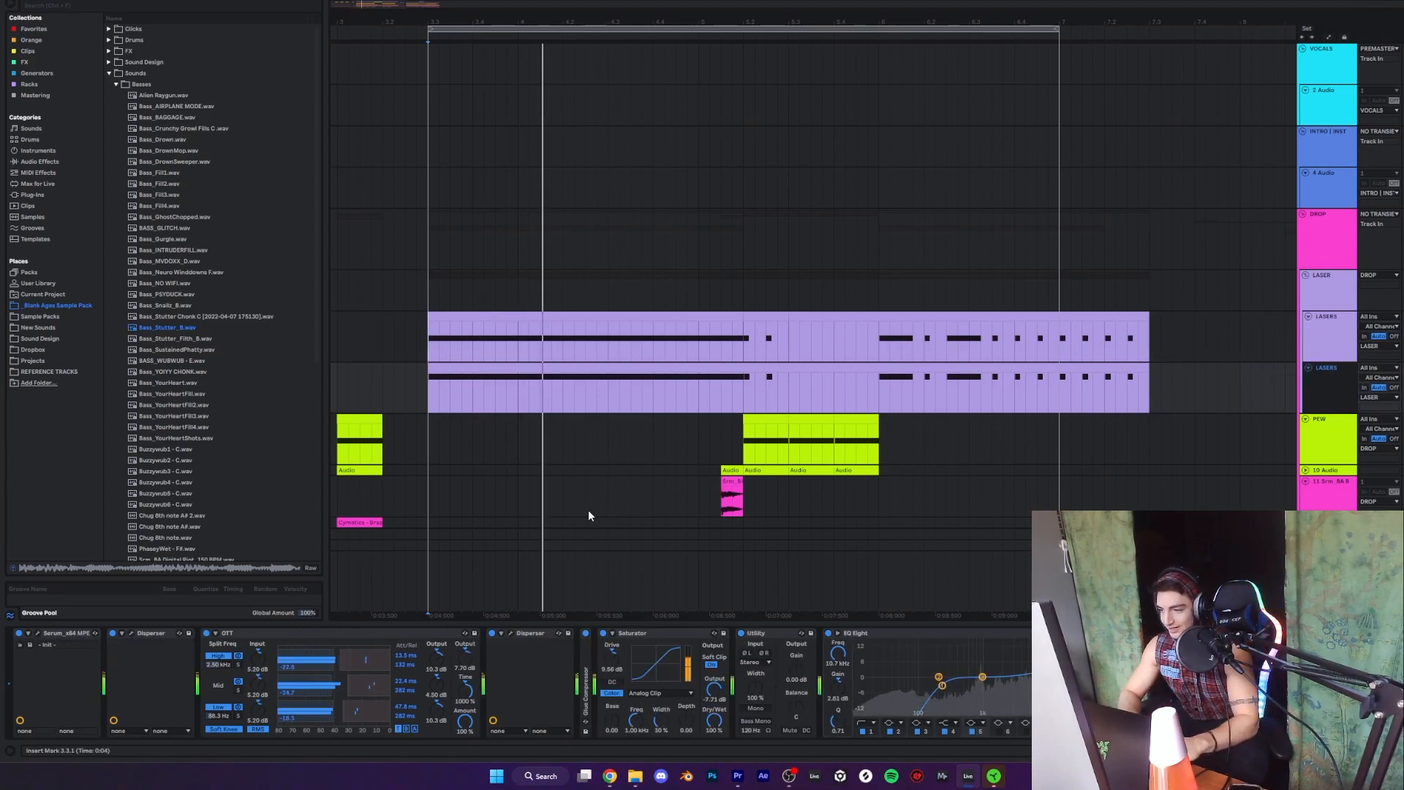
left_click(37, 633)
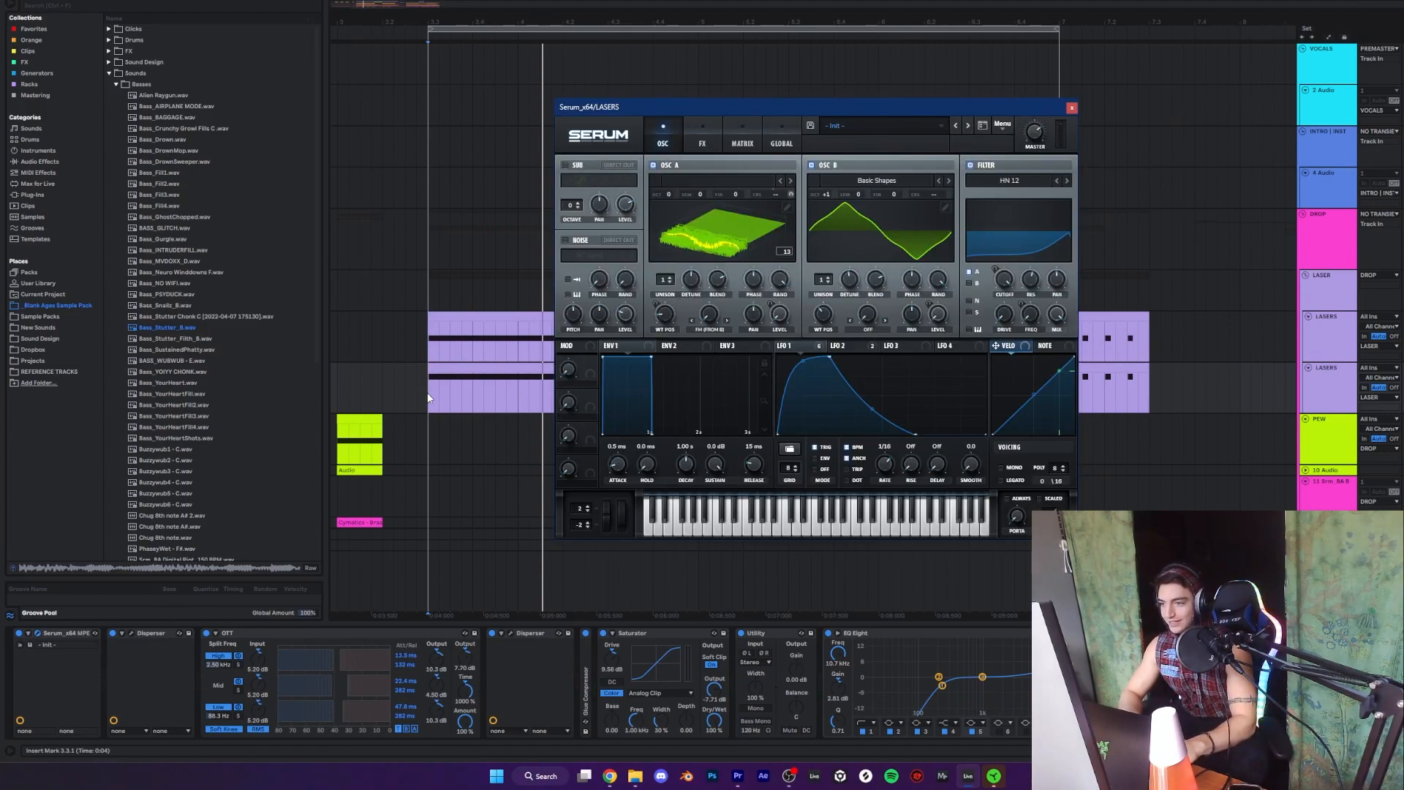
left_click(717, 210)
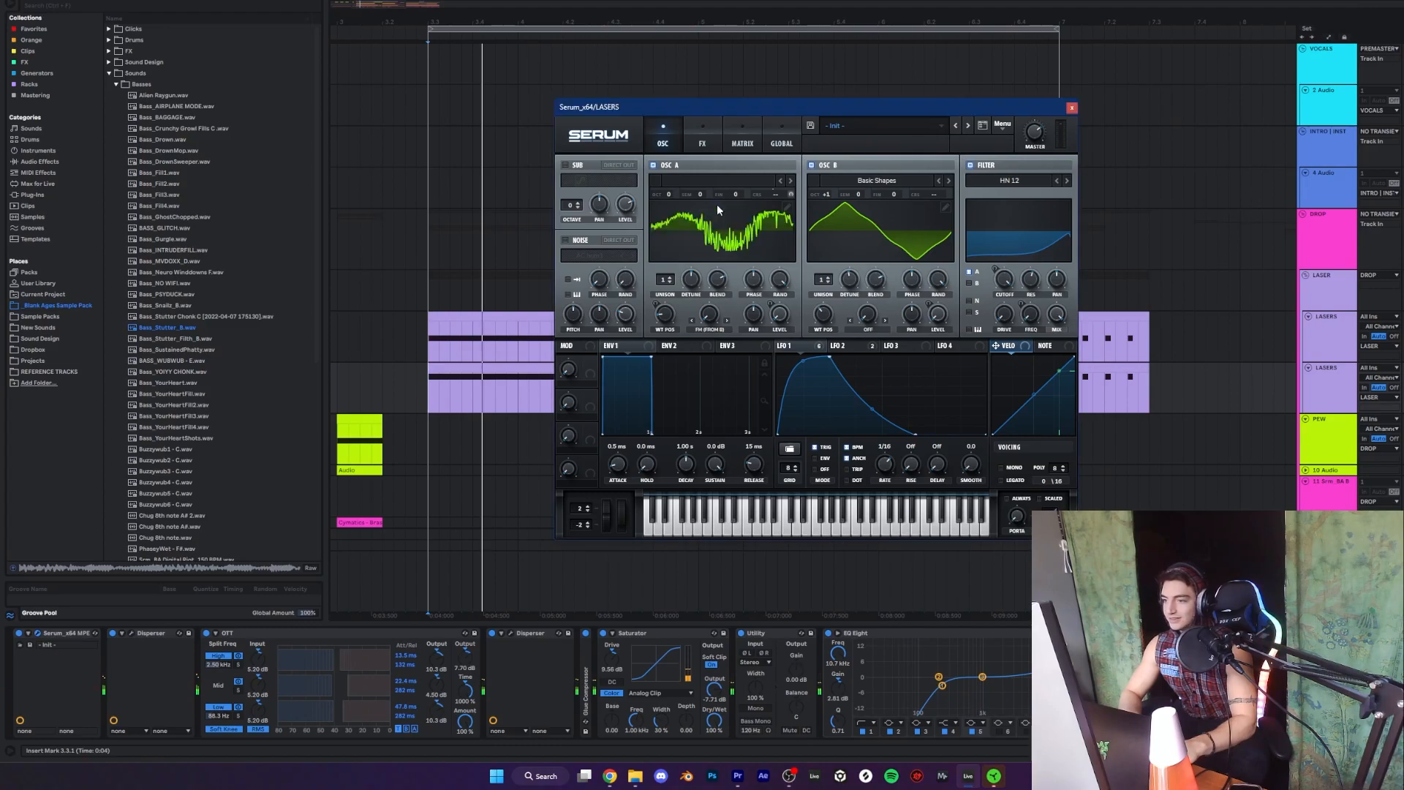
left_click(716, 209)
left_click(717, 209)
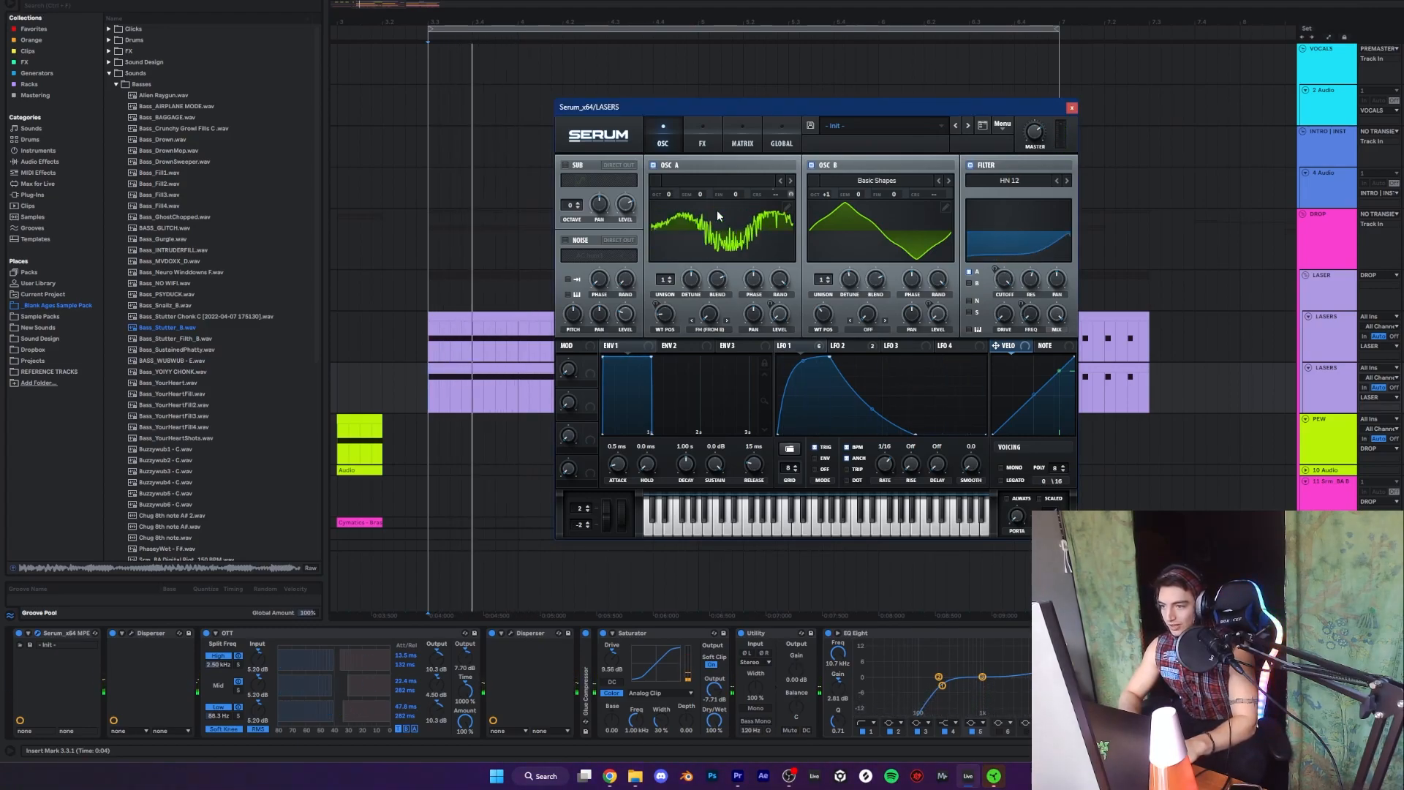
- Reposition the Serum window, show LFO 1's assignments, and view Osc A's wavetable in 3D and back in 2D
left_click_drag(738, 108, 661, 96)
left_click(608, 194)
left_click(713, 334)
left_click(650, 233)
left_click(650, 232)
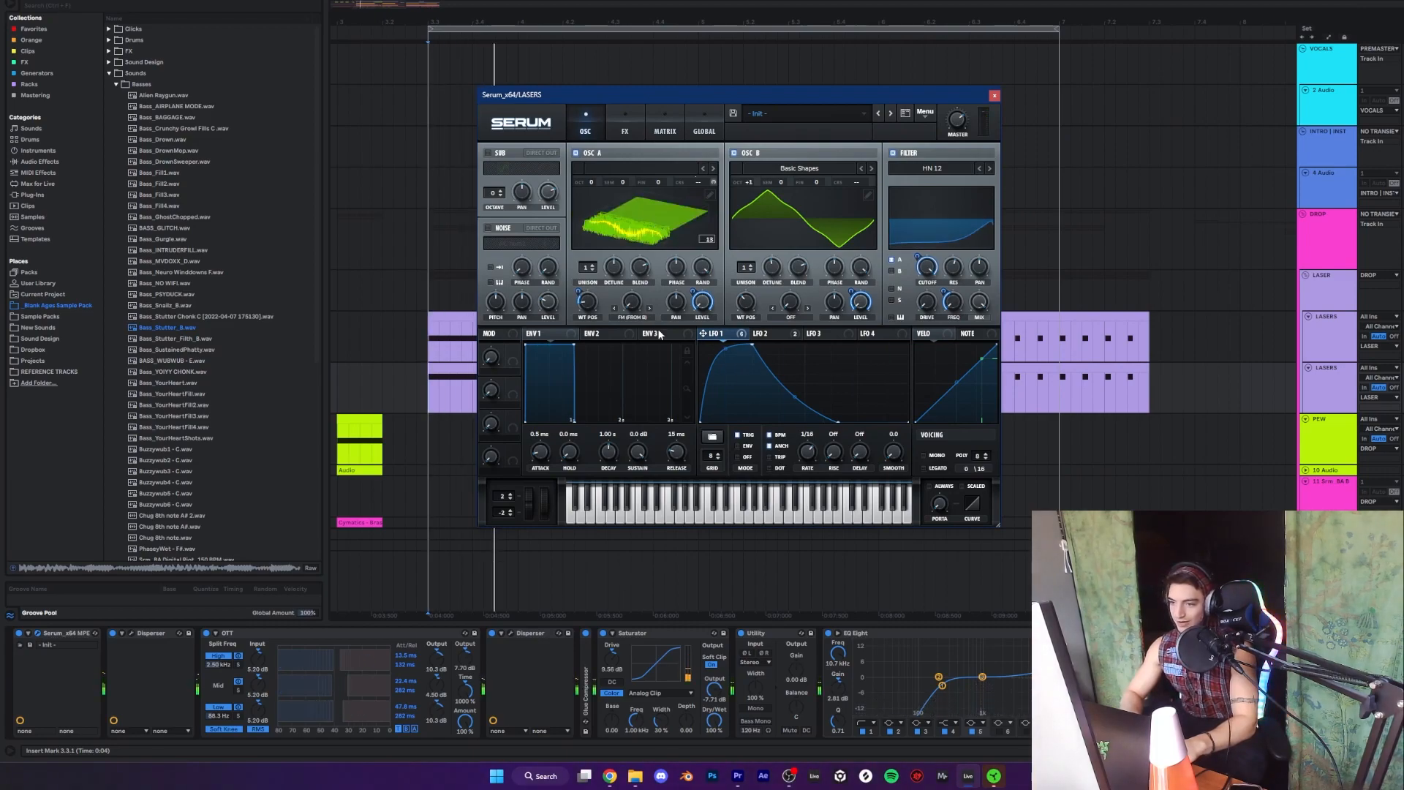
left_click(686, 225)
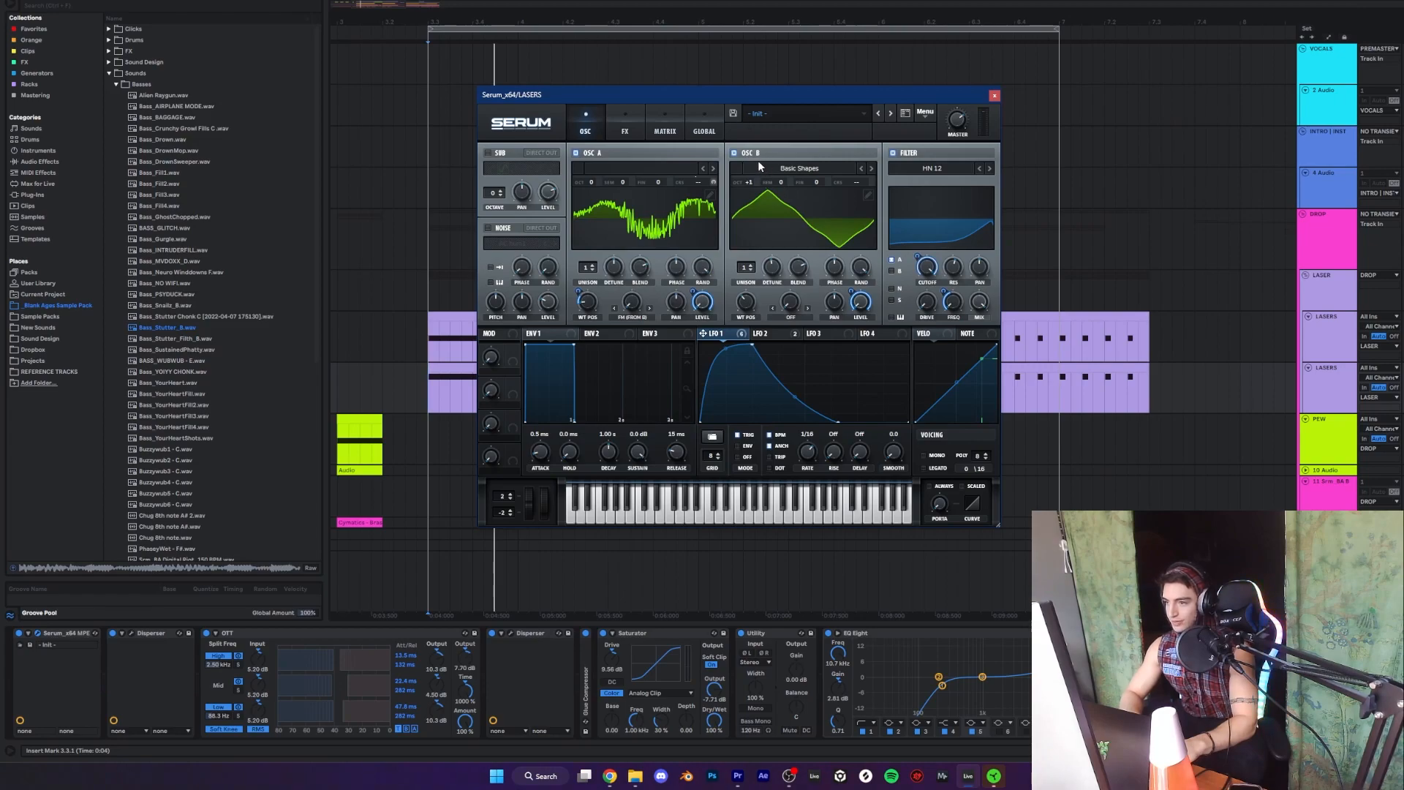
- Audition the loop with Osc A and Osc B bypassed one at a time, re-enabling each
left_click(584, 153)
key("space")
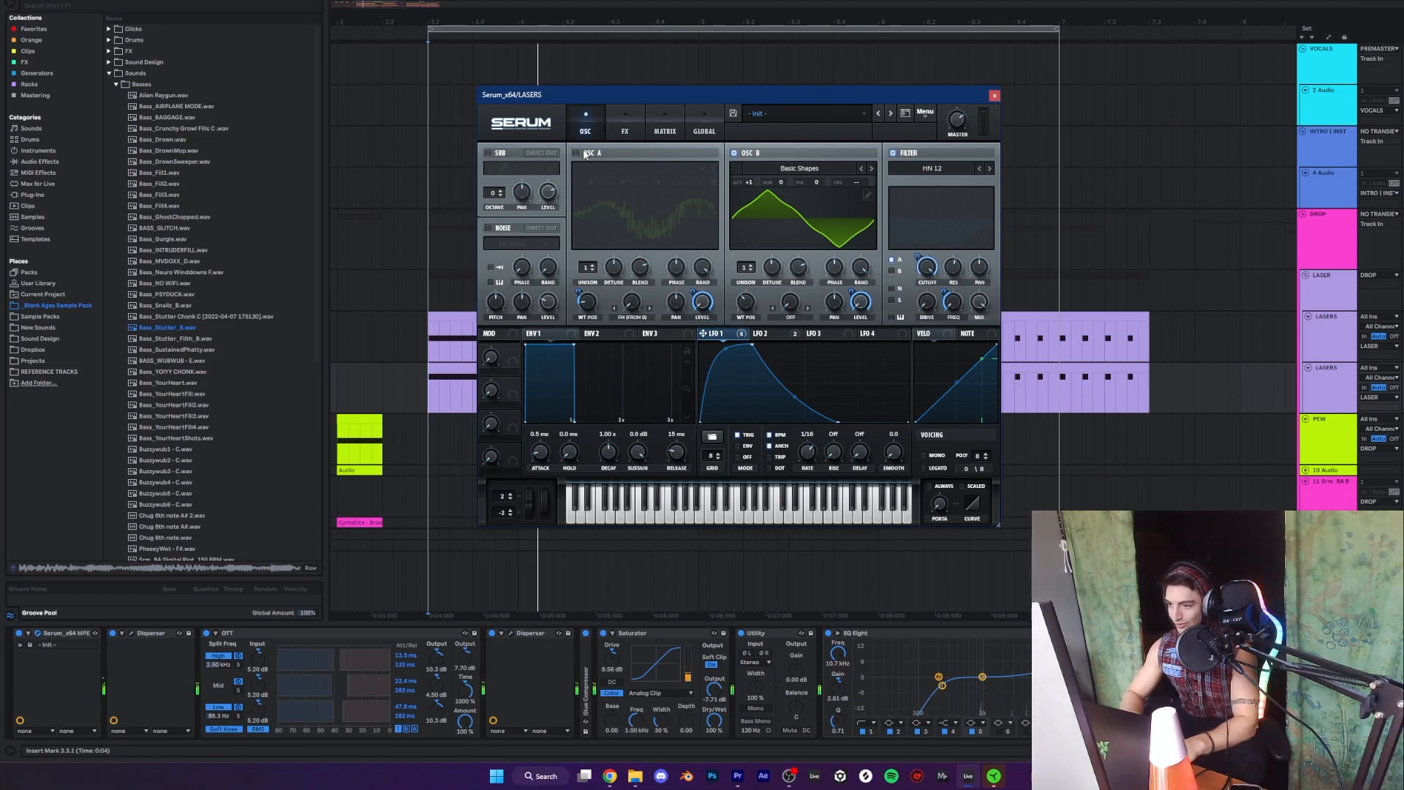
left_click(584, 153)
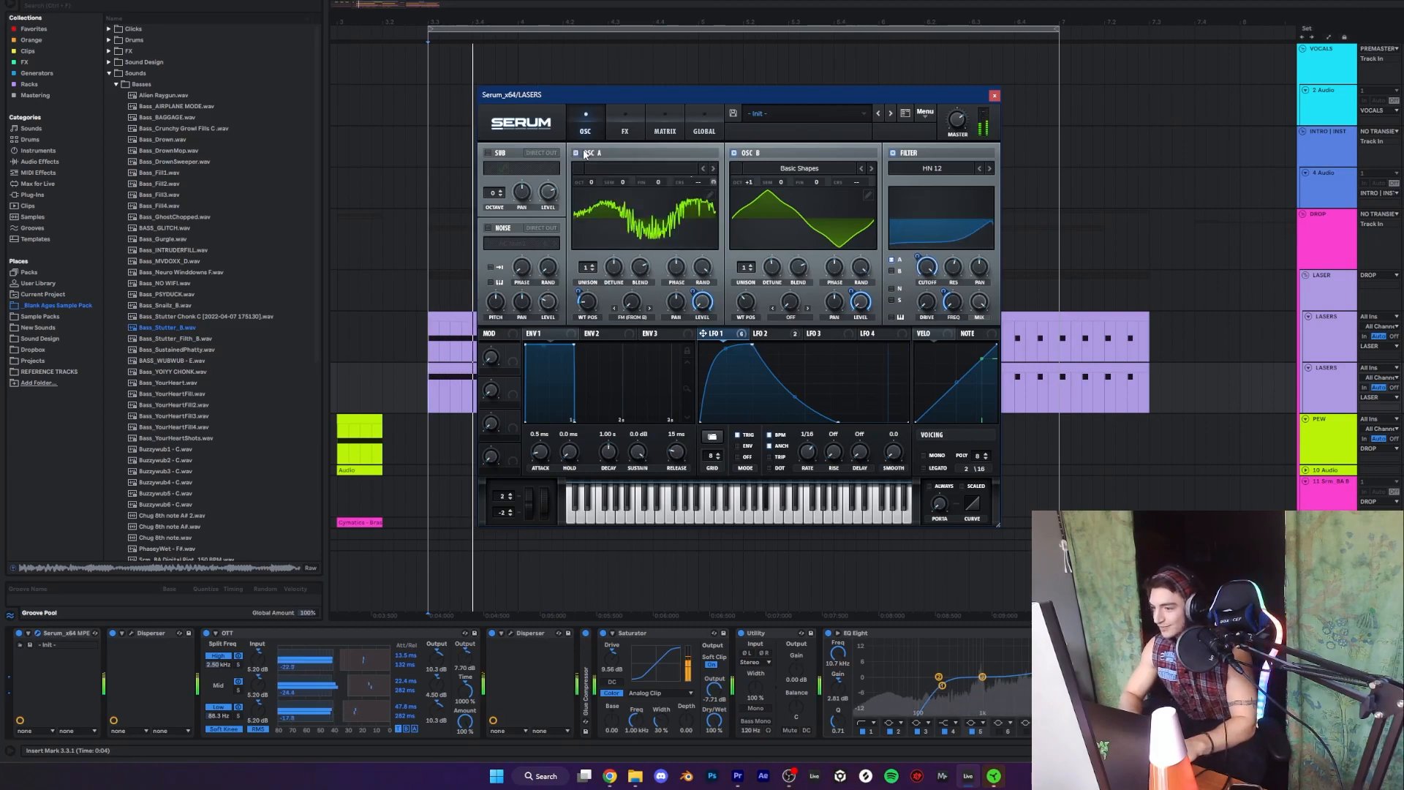
left_click(735, 154)
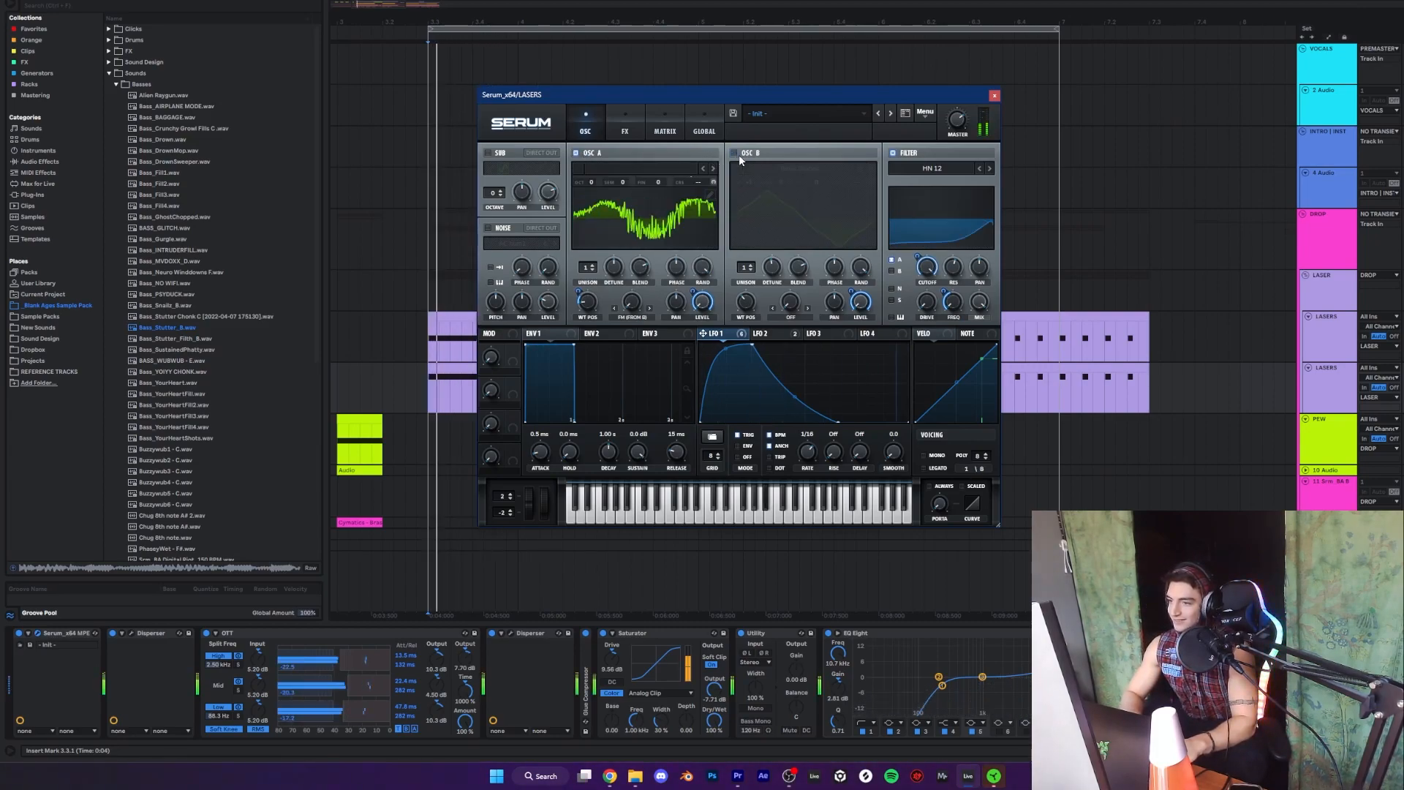
left_click(738, 152)
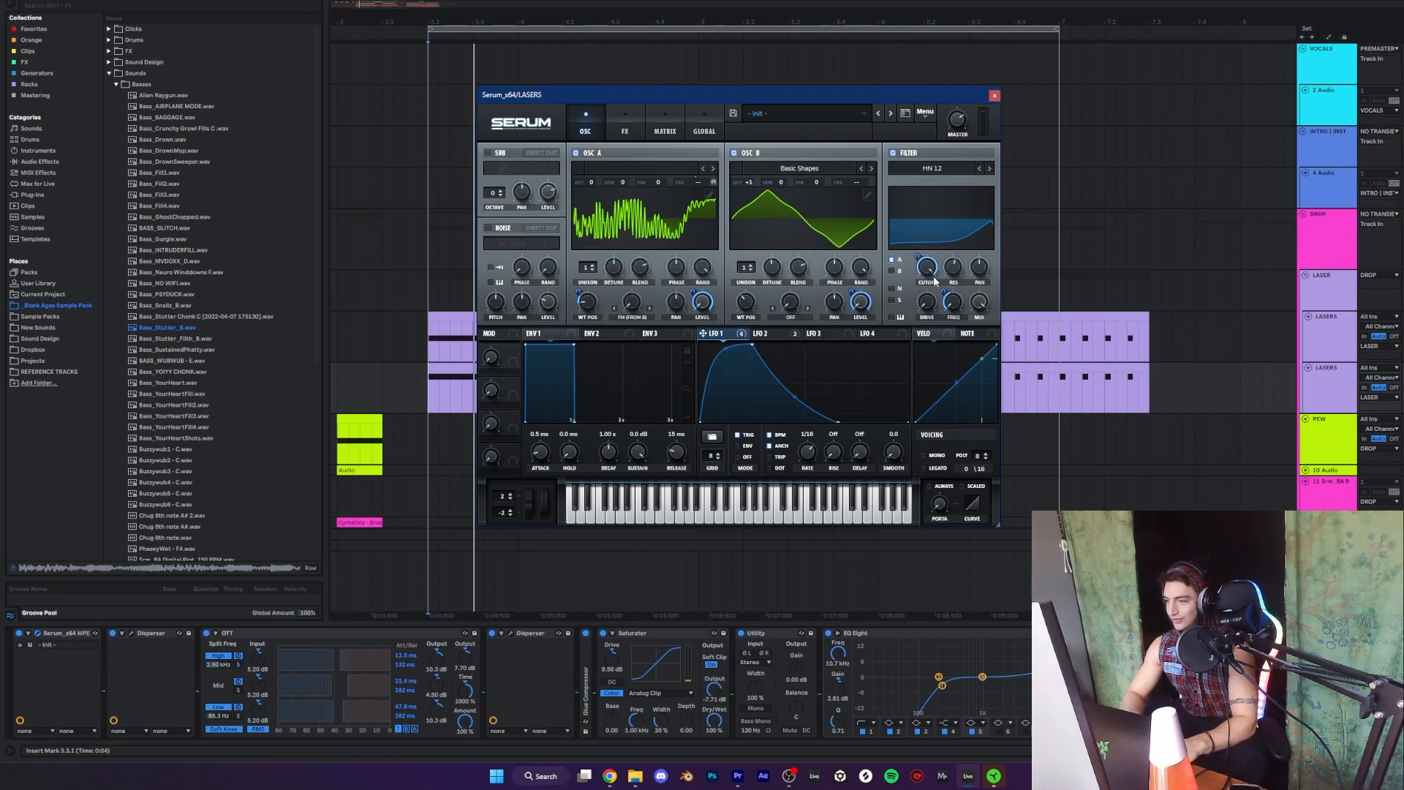
- Examine the MN 12 filter's cutoff settings and compare the sound with the filter bypassed and enabled
left_click_drag(933, 278, 962, 268)
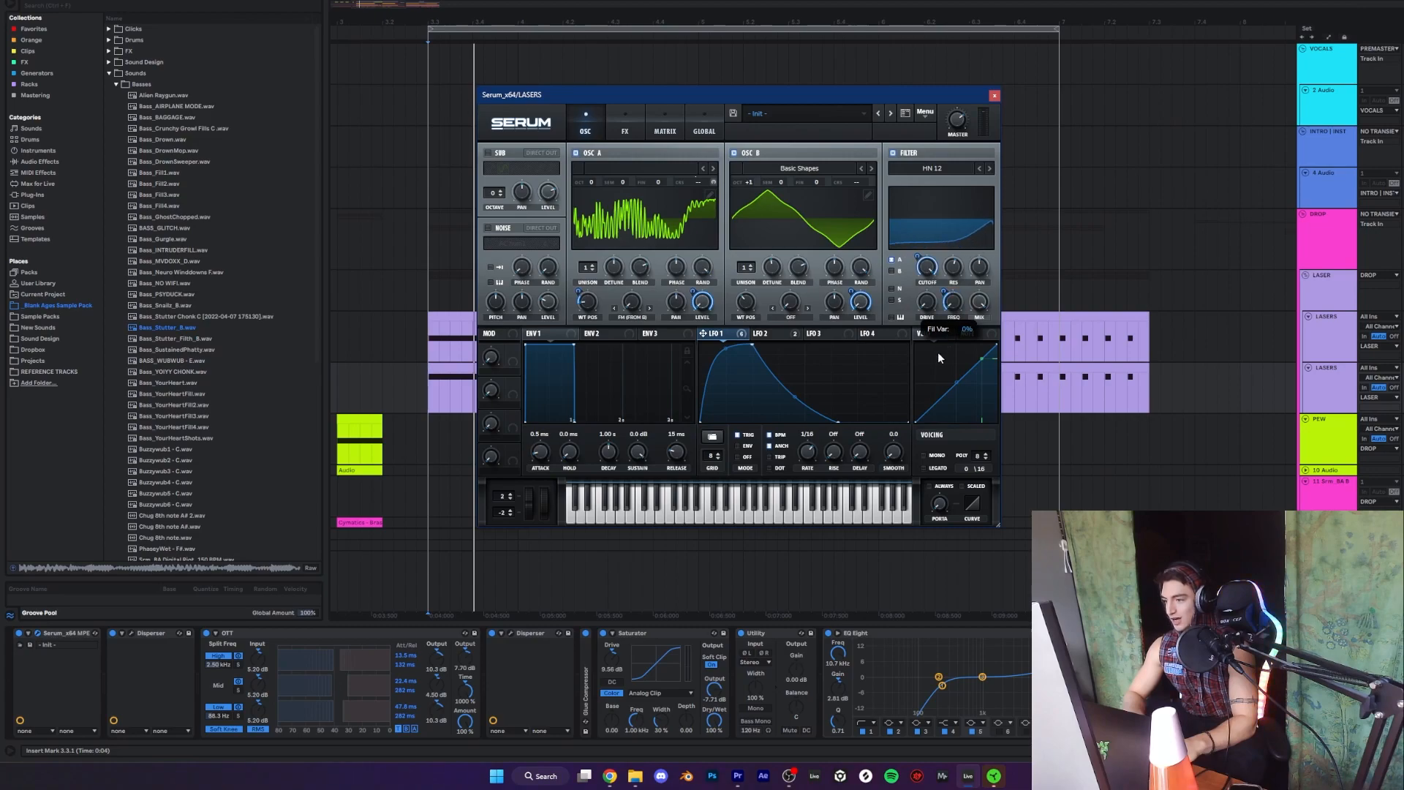
mouse_move(927, 278)
left_mouse_down()
mouse_move(924, 295)
mouse_move(925, 281)
left_mouse_up()
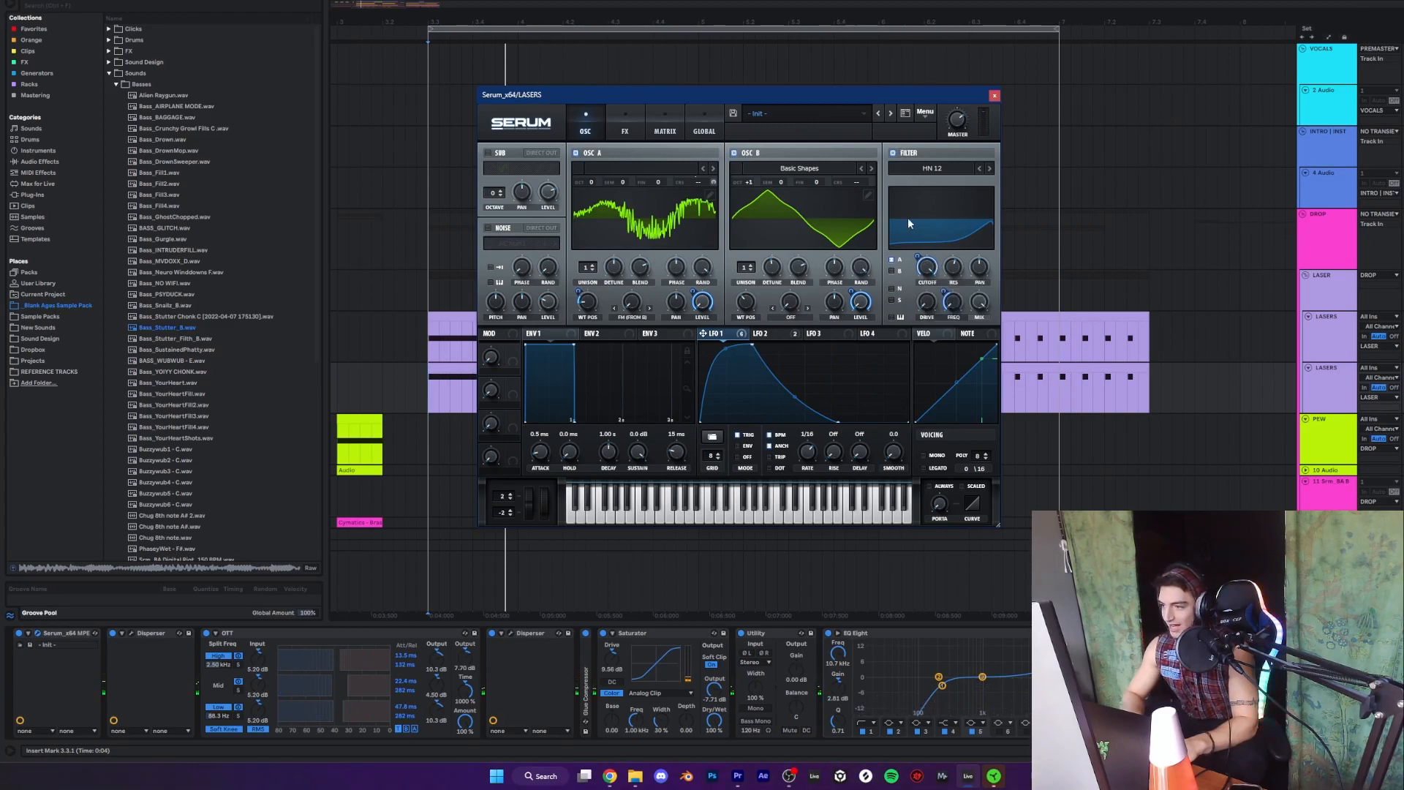
left_click(893, 153)
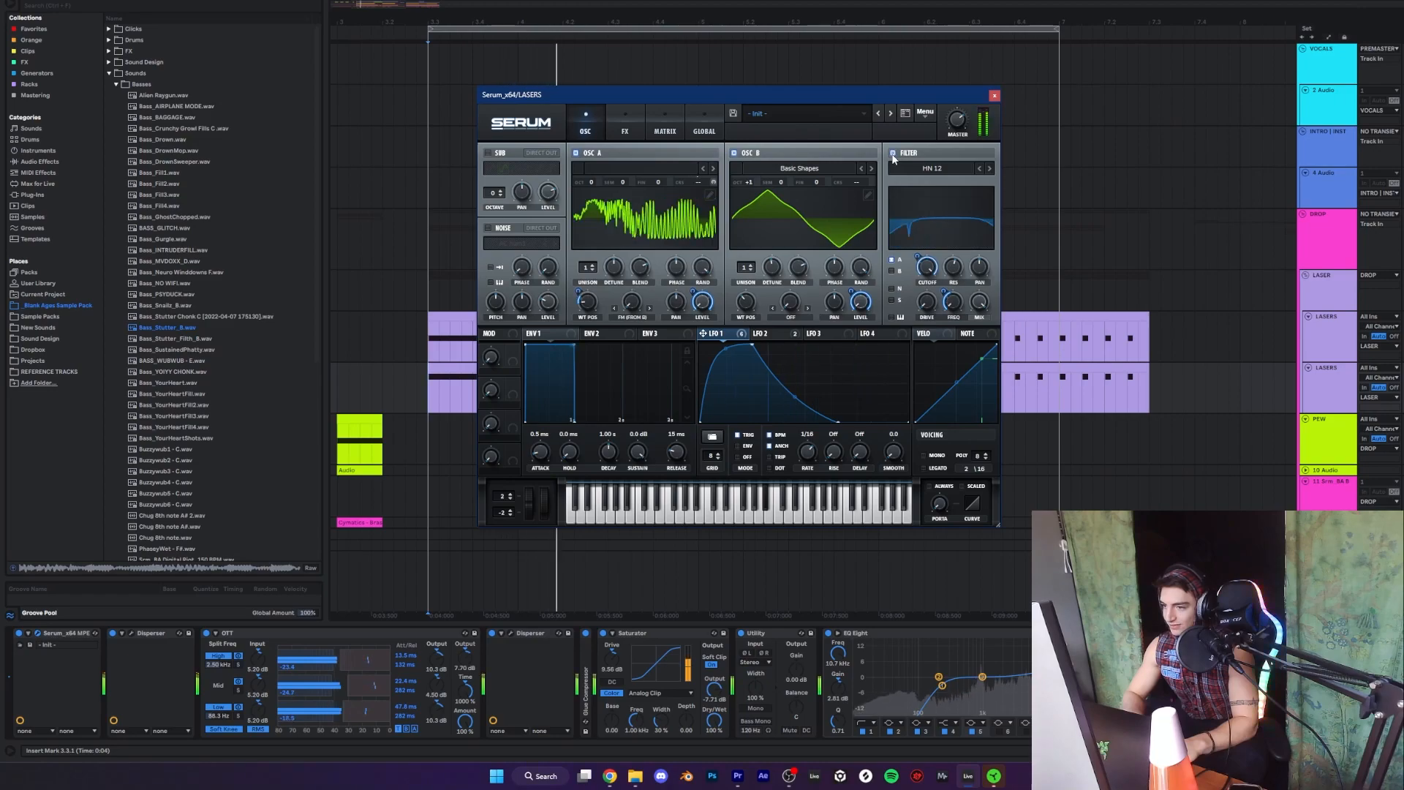
left_click(893, 153)
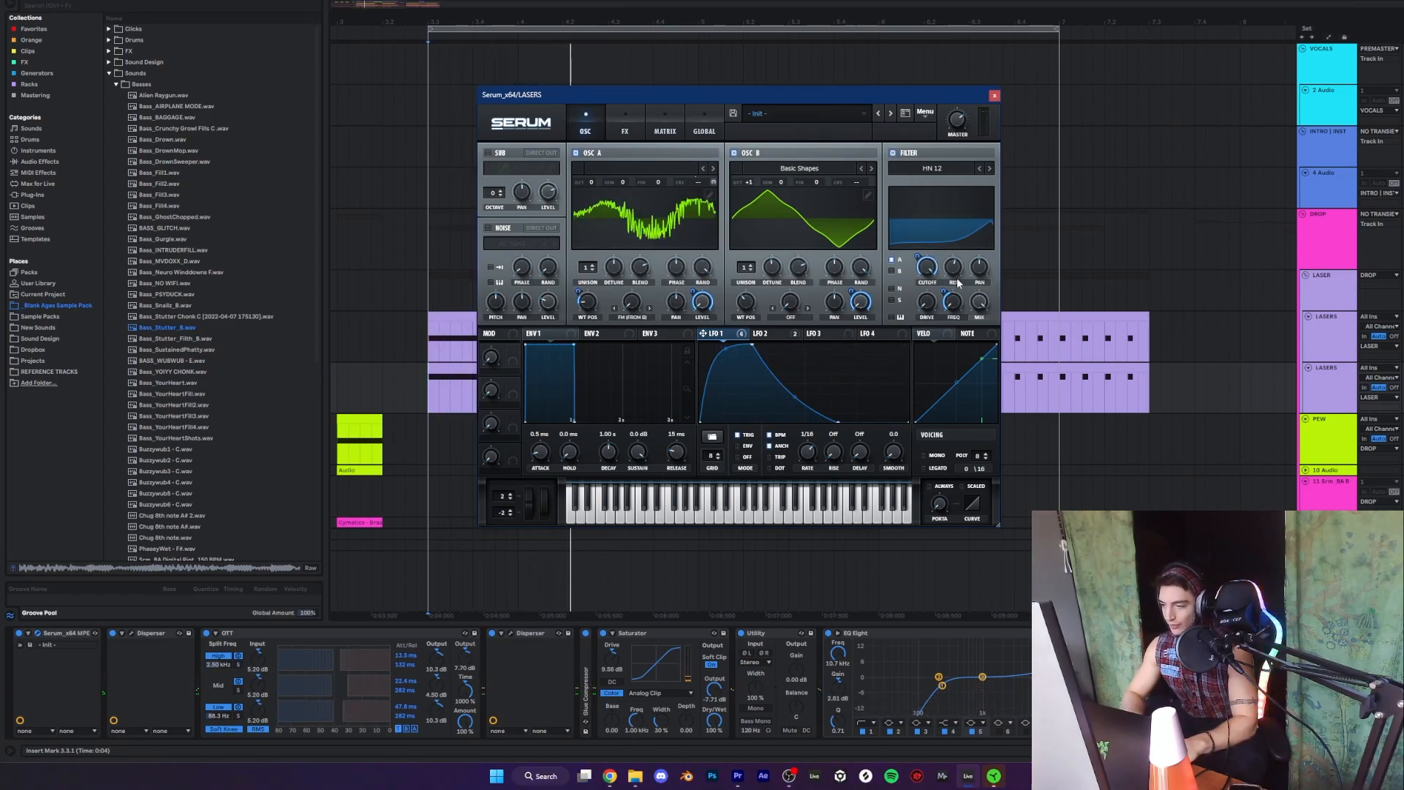
left_click_drag(927, 277, 923, 237)
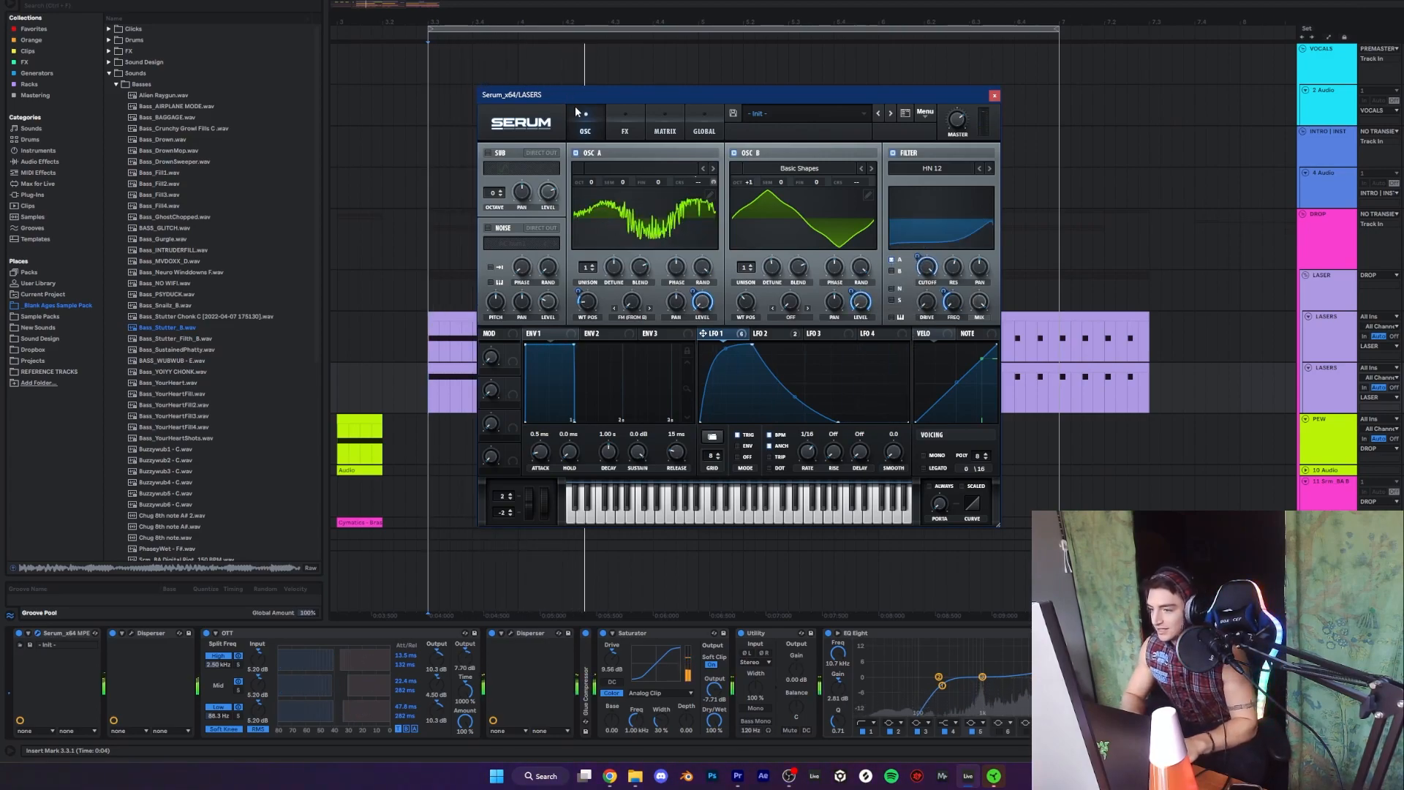
- Select LFO 2 and review its modulation destinations
right_click(776, 334)
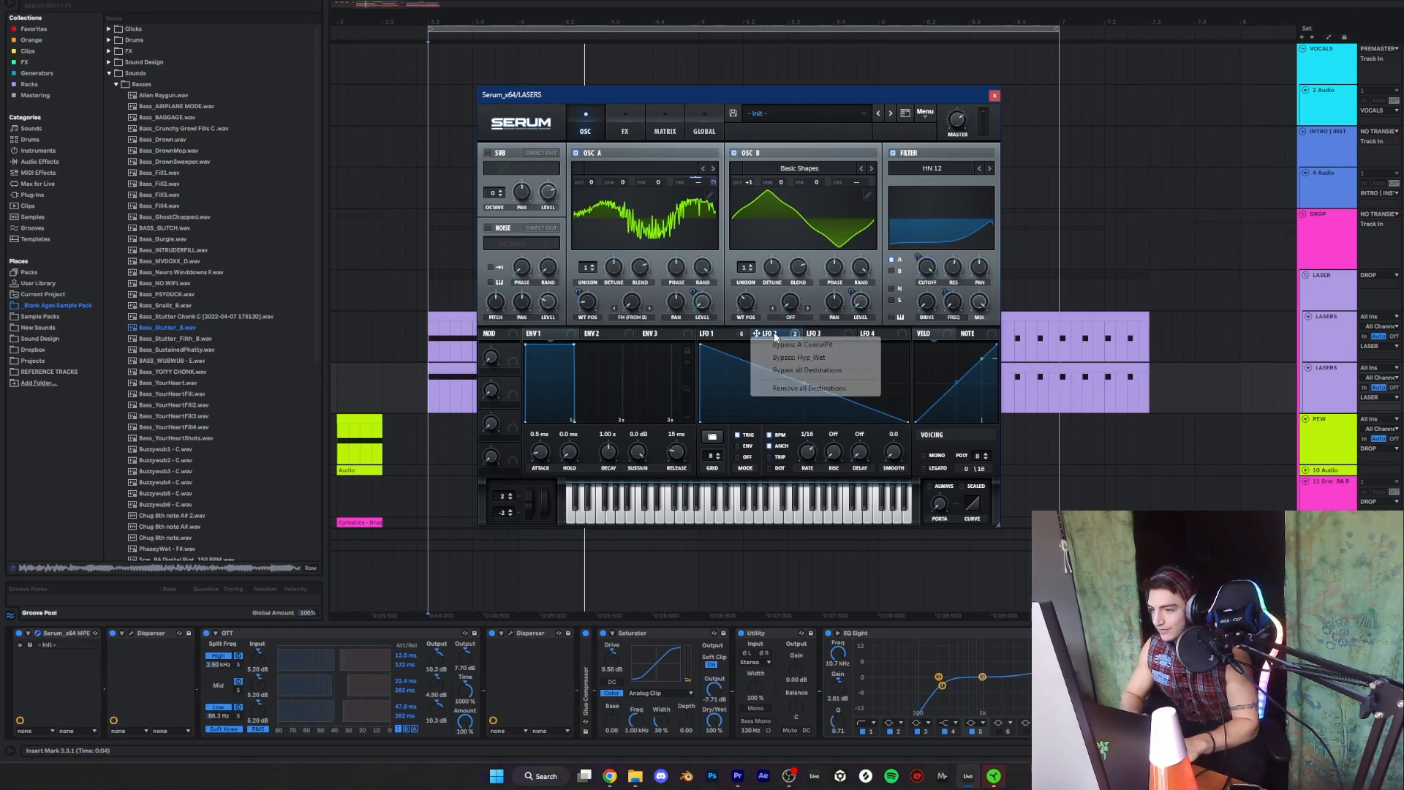
left_click(766, 336)
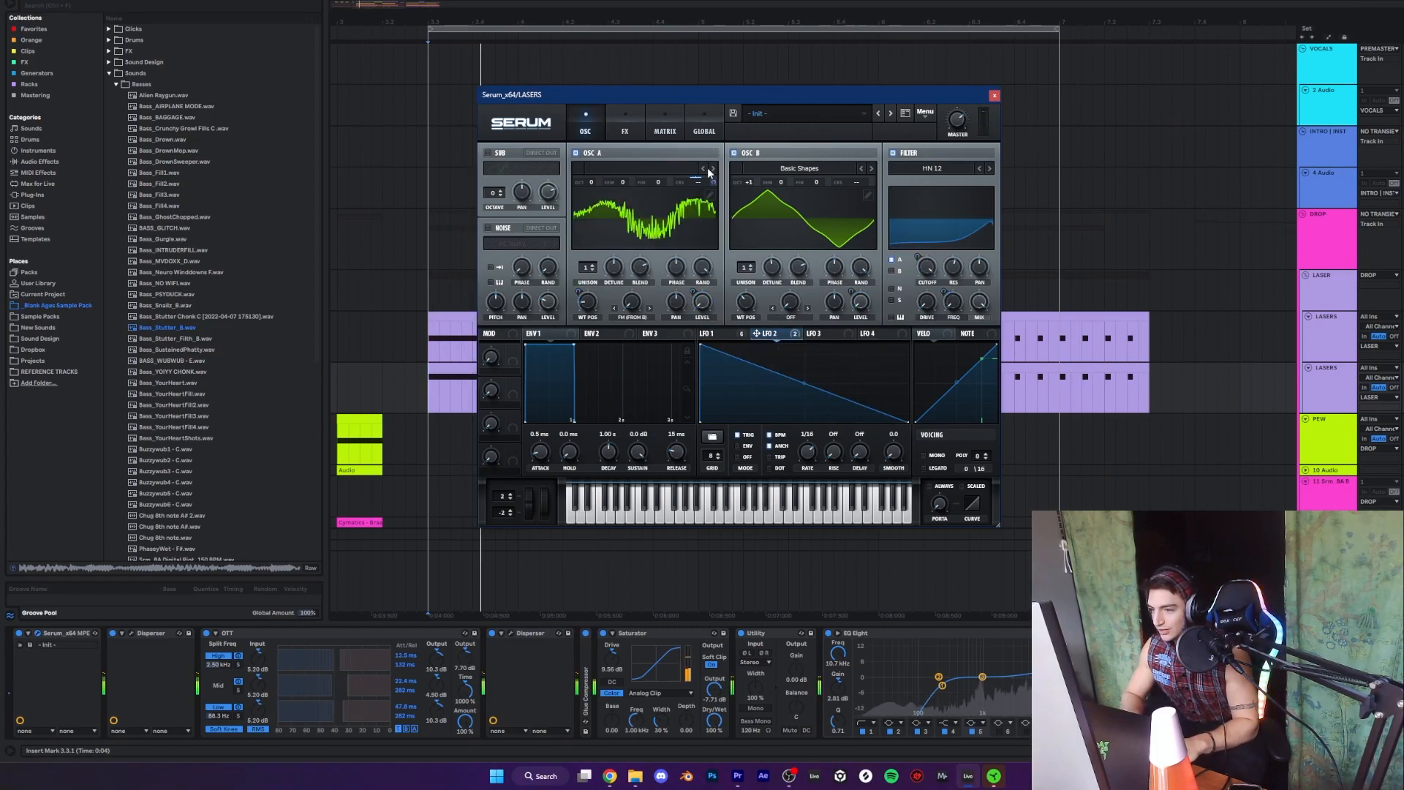
right_click(770, 337)
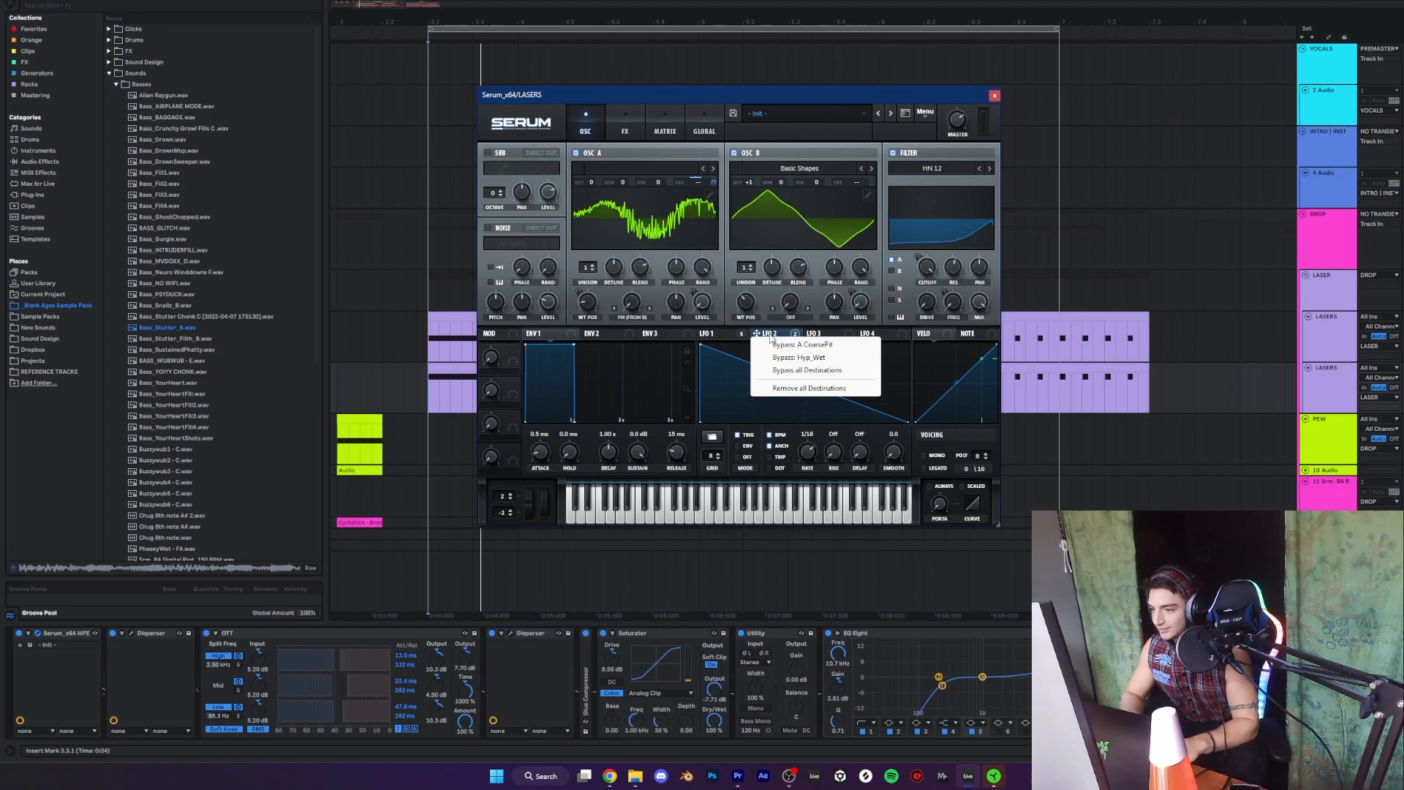
left_click(763, 333)
- Show Serum's effects rack and check LFO 2's modulation amount on the Hyper mix during playback
left_click(627, 131)
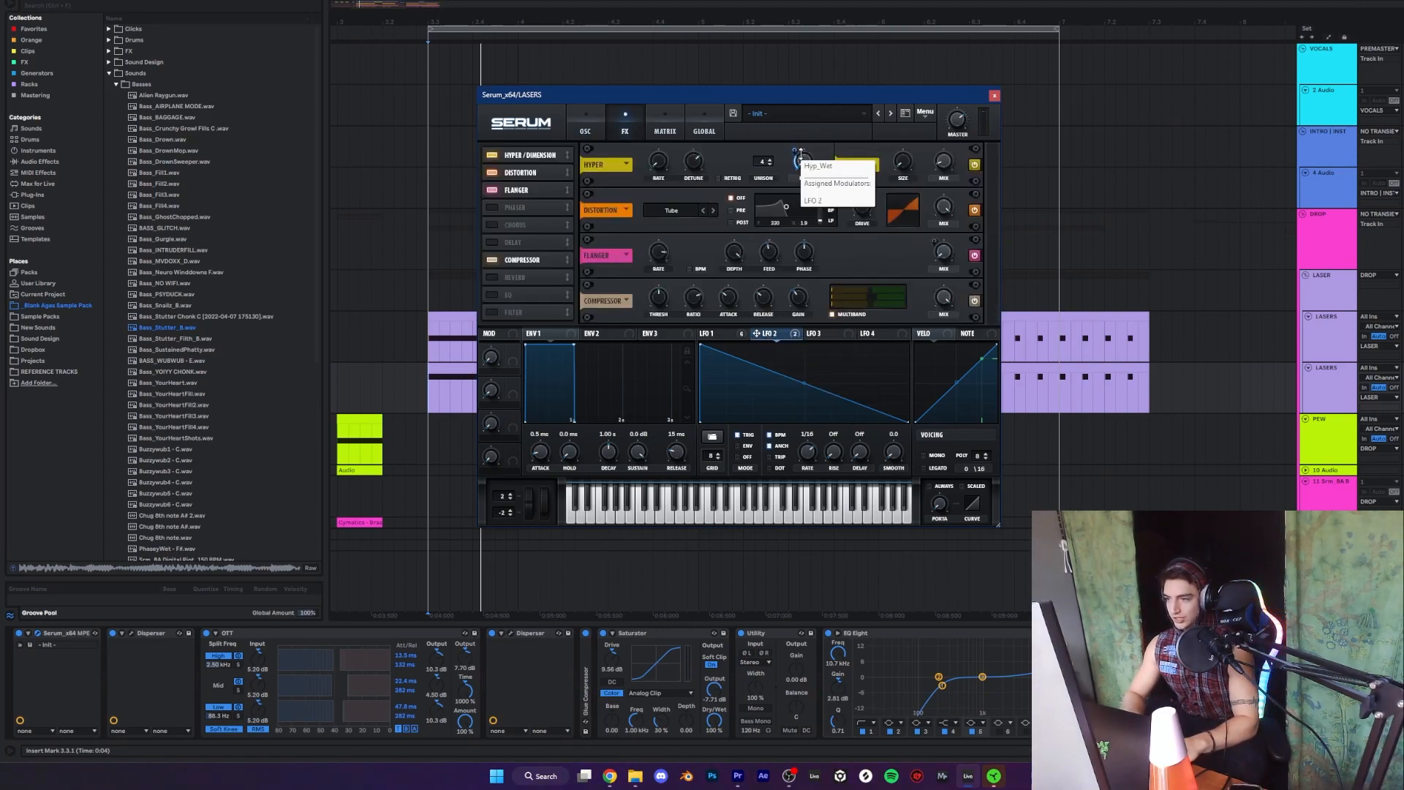
key("space")
left_click_drag(800, 152, 795, 147)
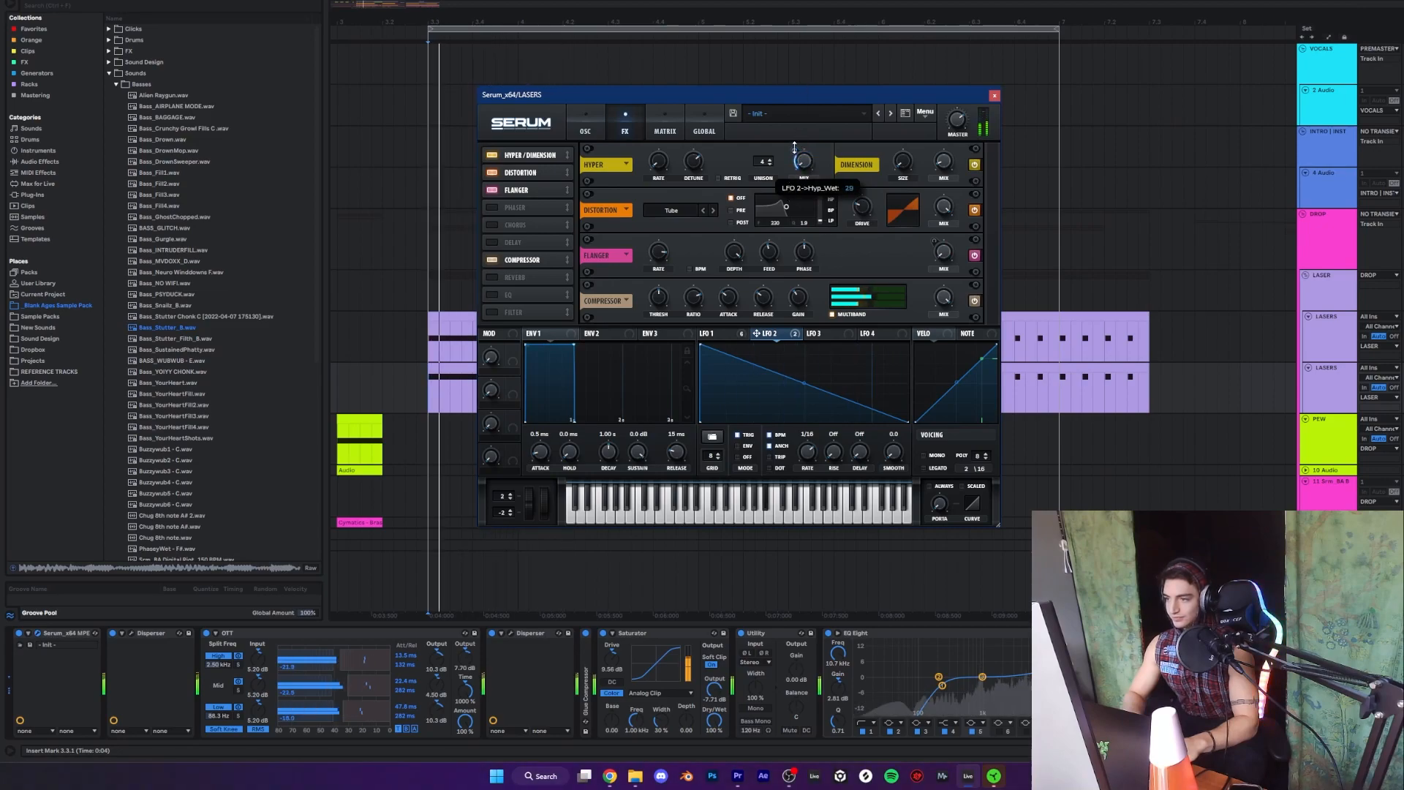
key("space")
- Audition the loop with Hyper/Dimension and Flanger bypassed in turn, re-enabling each
left_click(490, 155)
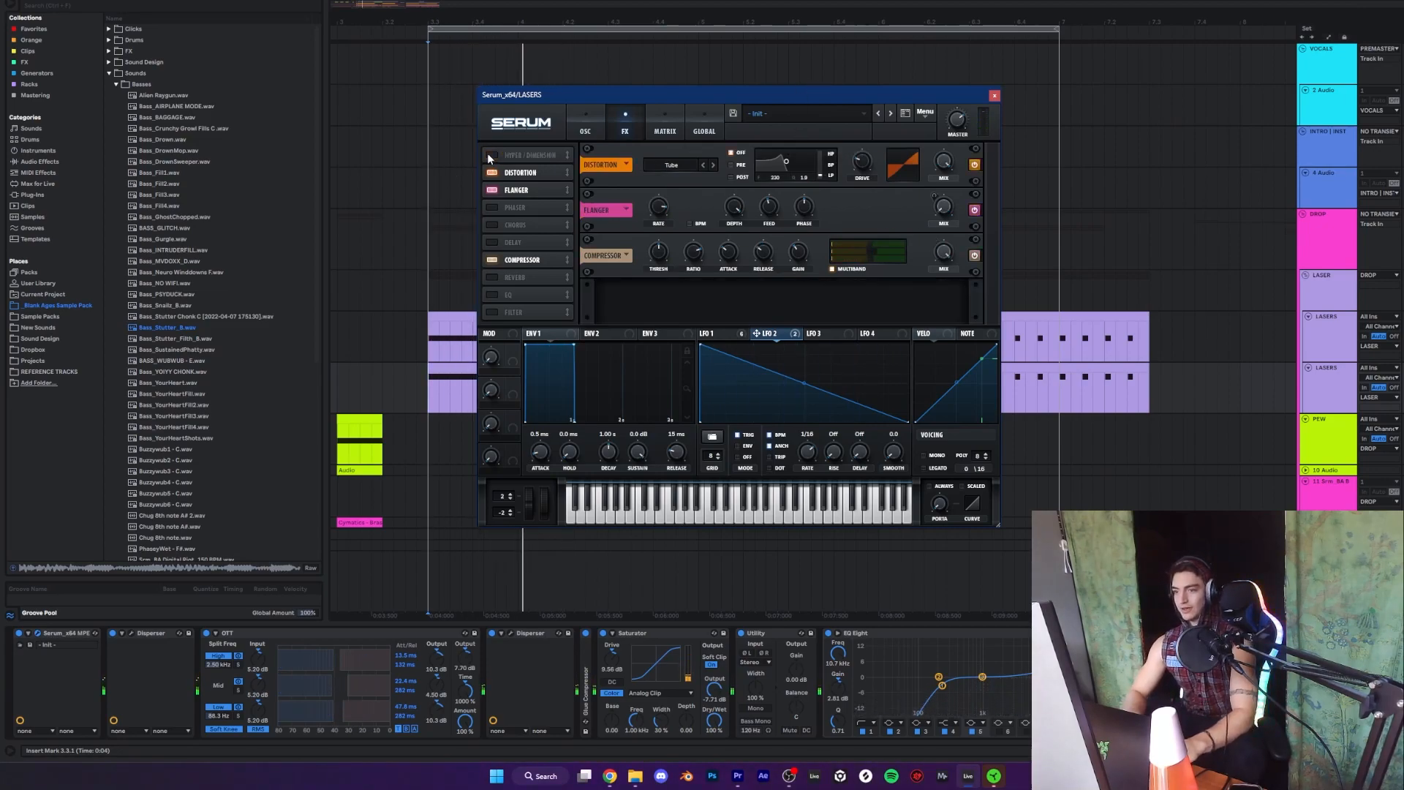
key("space")
left_click(489, 155)
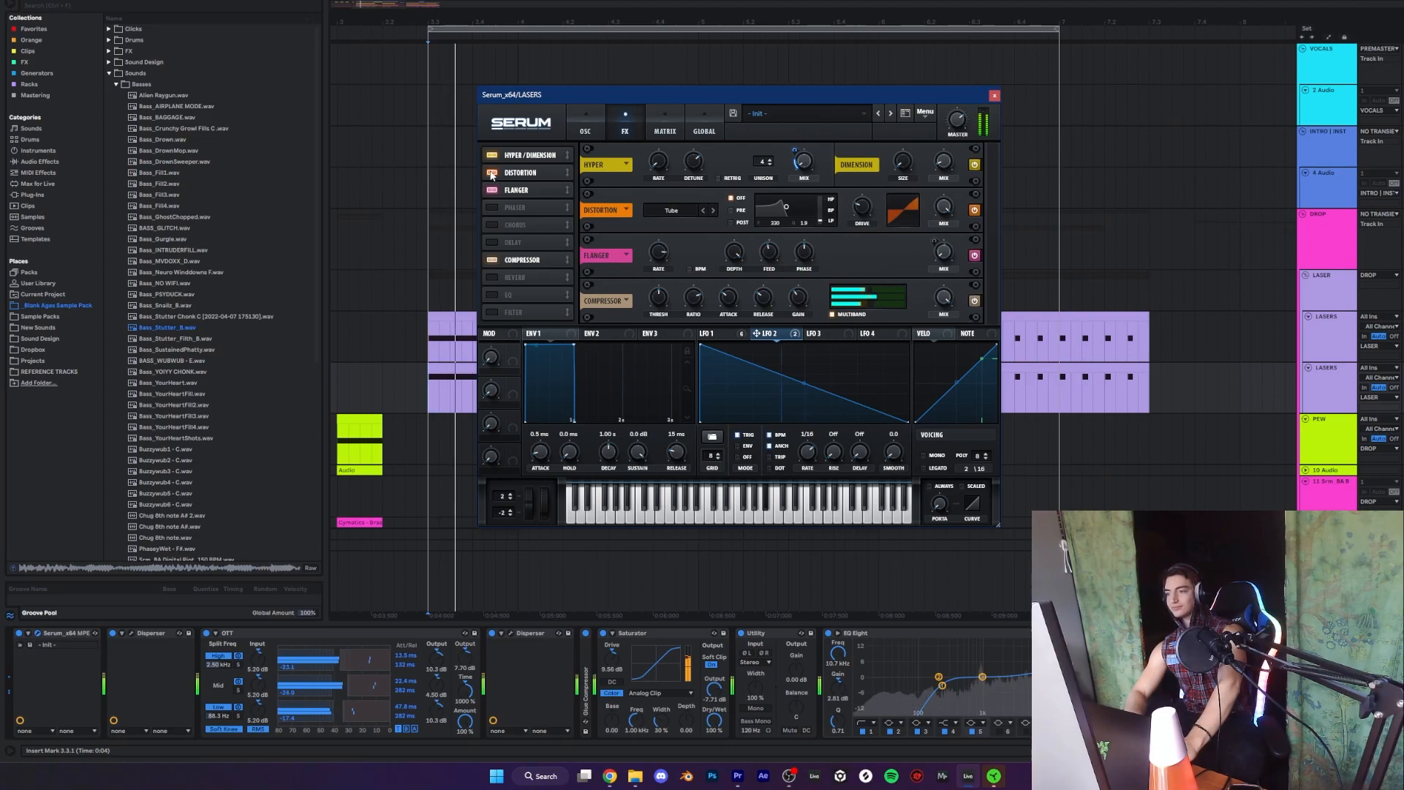
key("space")
key("space")
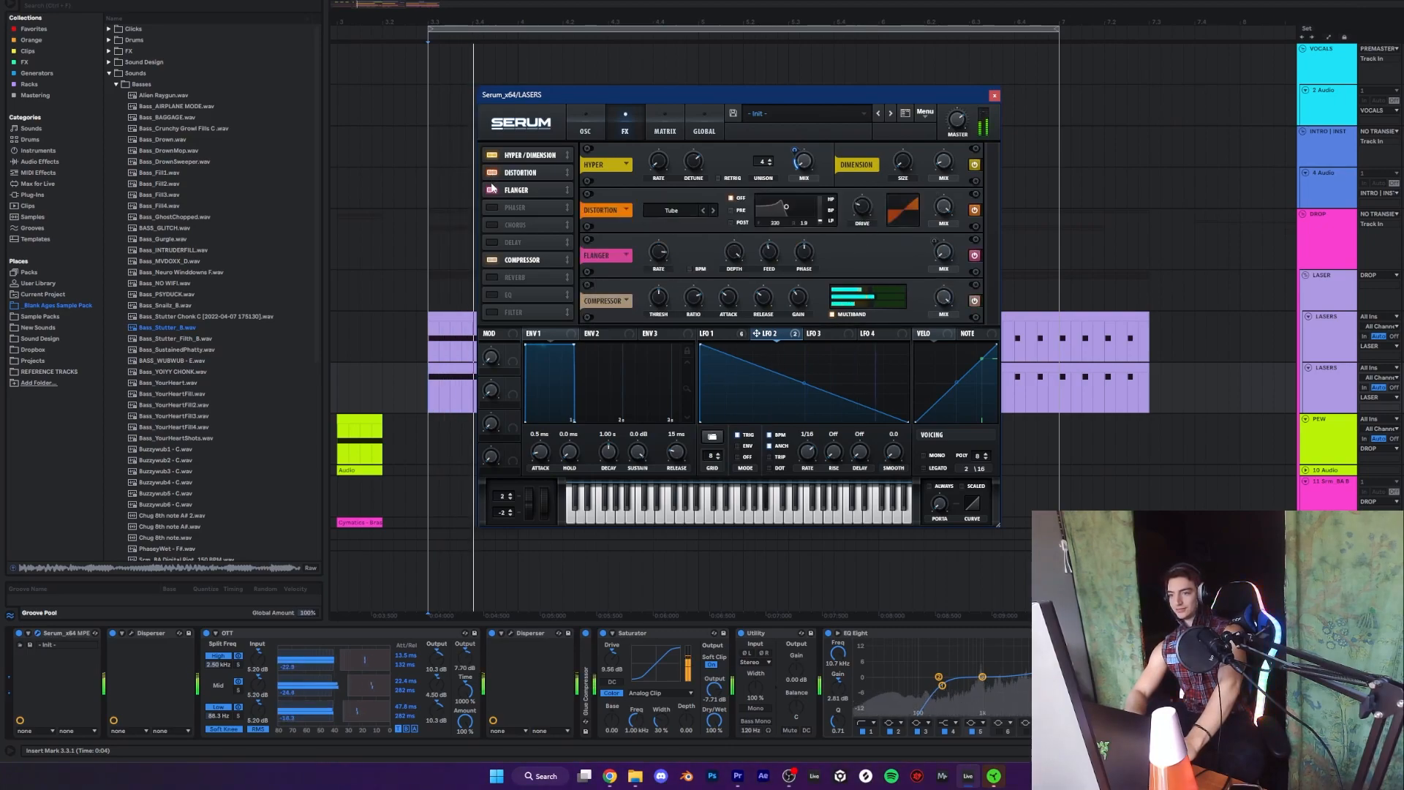
key("space")
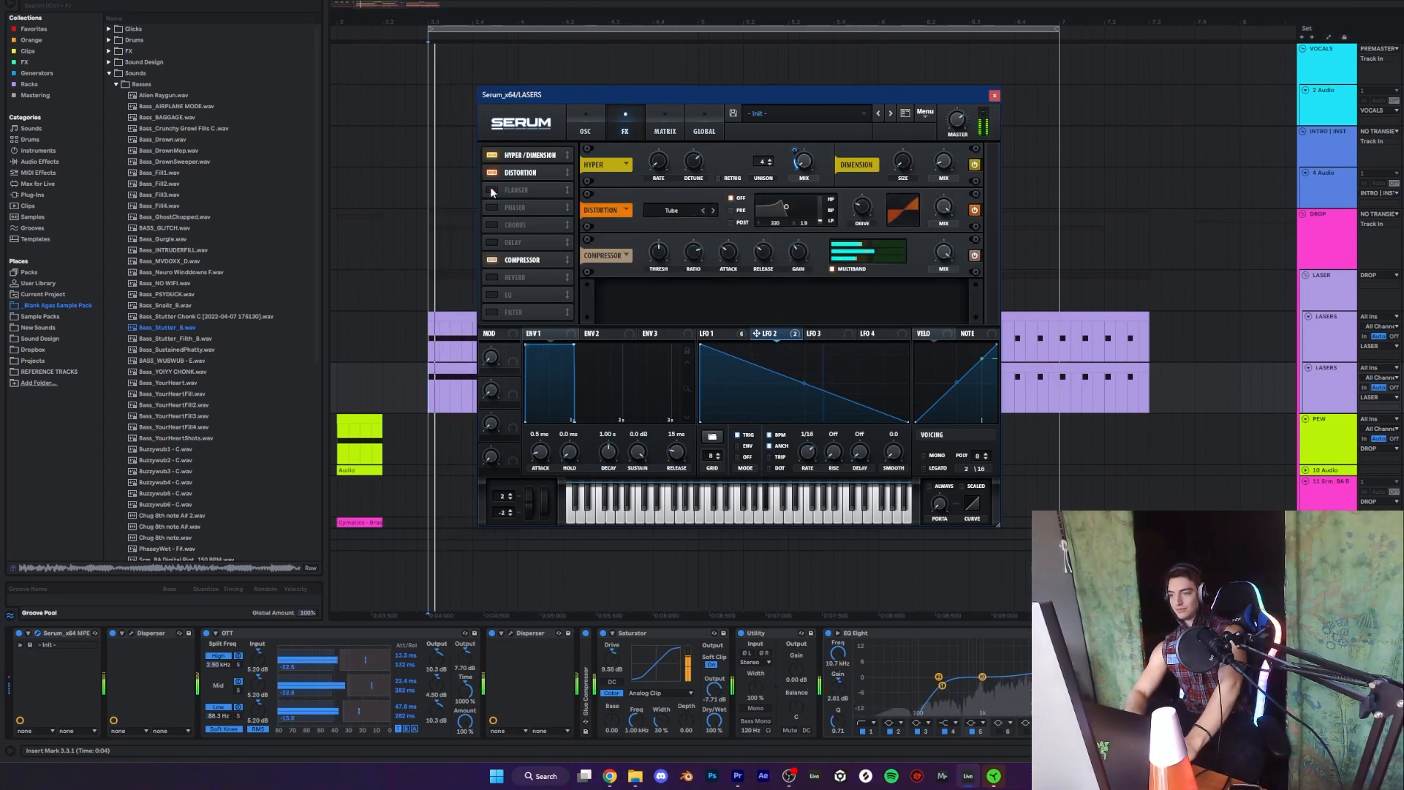
- Select LFO 1, compare the sound with Serum's compressor bypassed and enabled, and close Serum
left_click(714, 335)
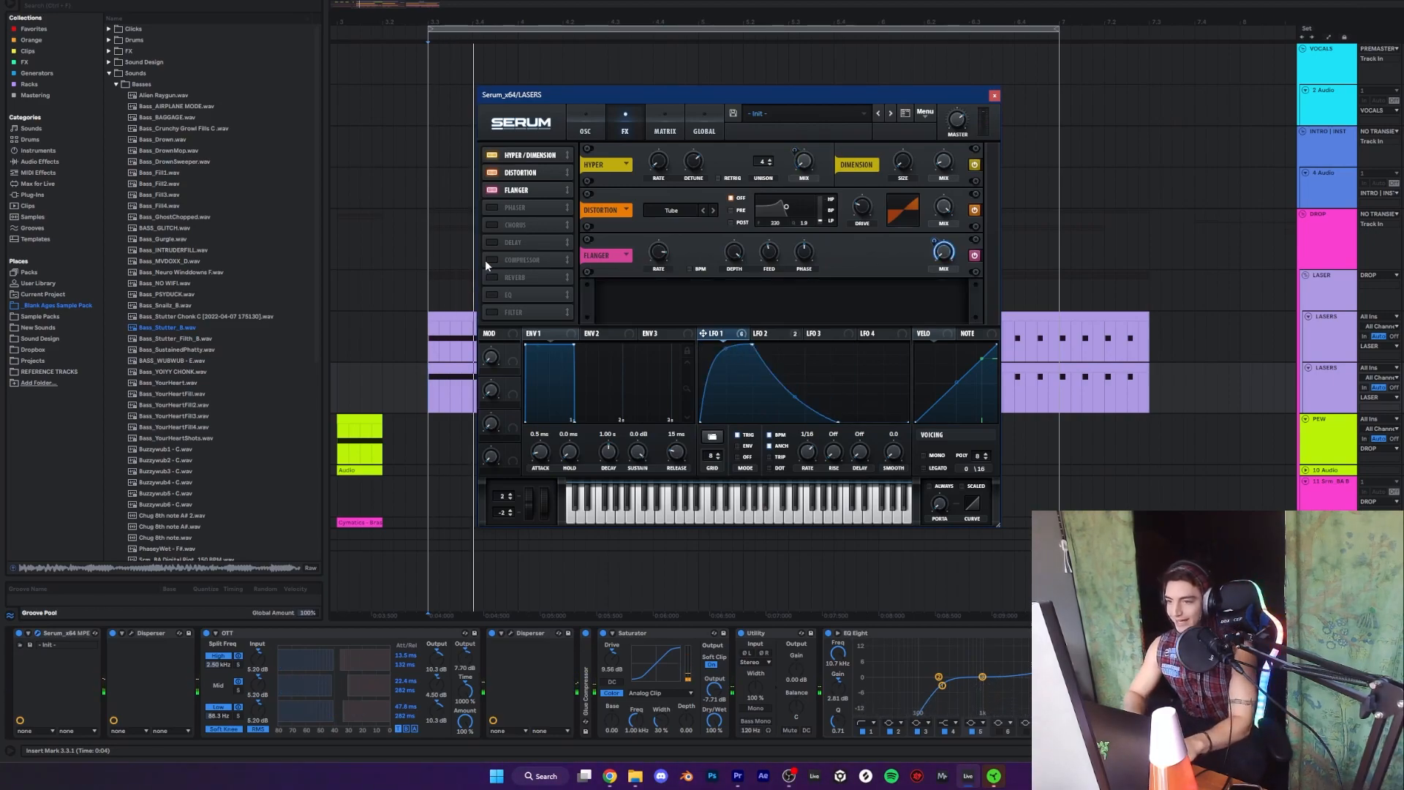
key("space")
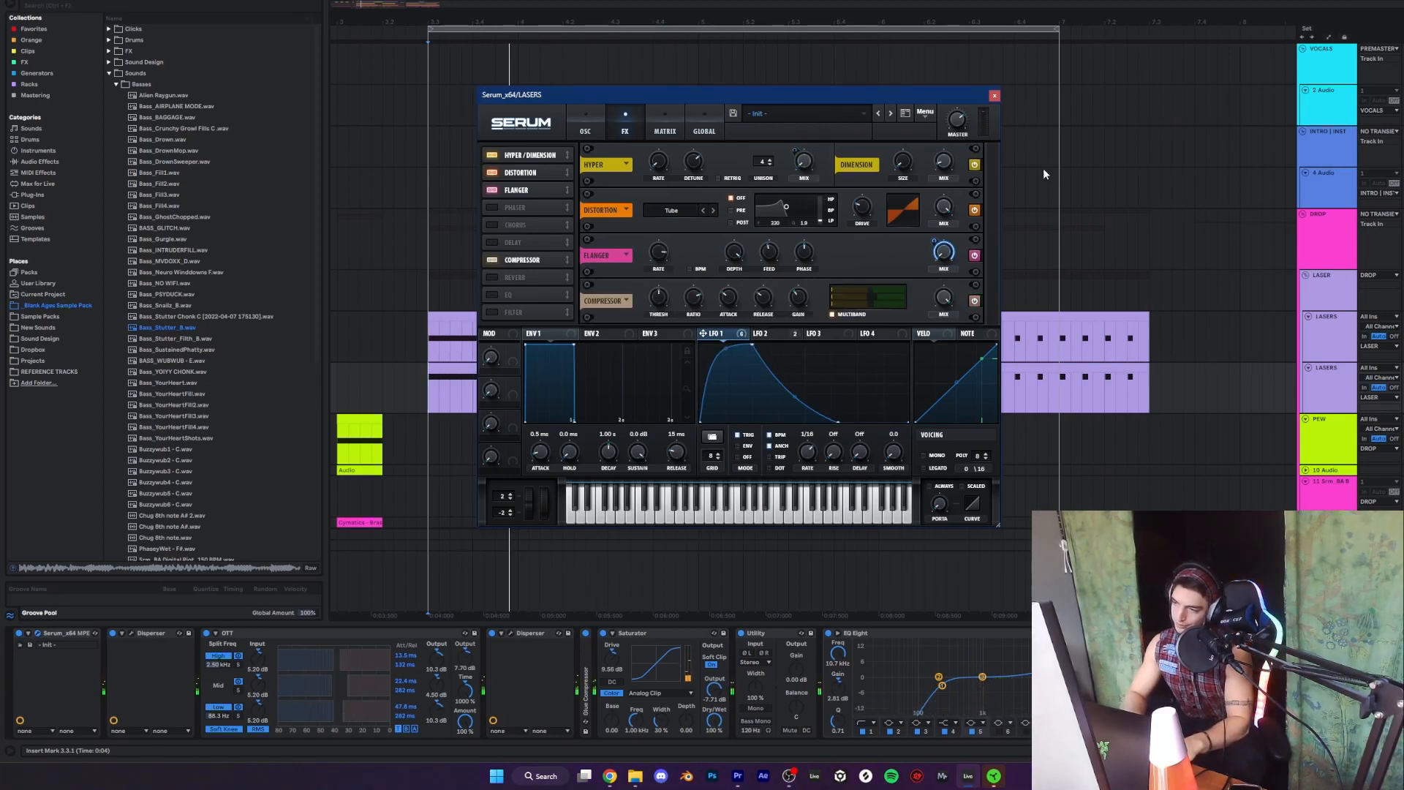
left_click(995, 97)
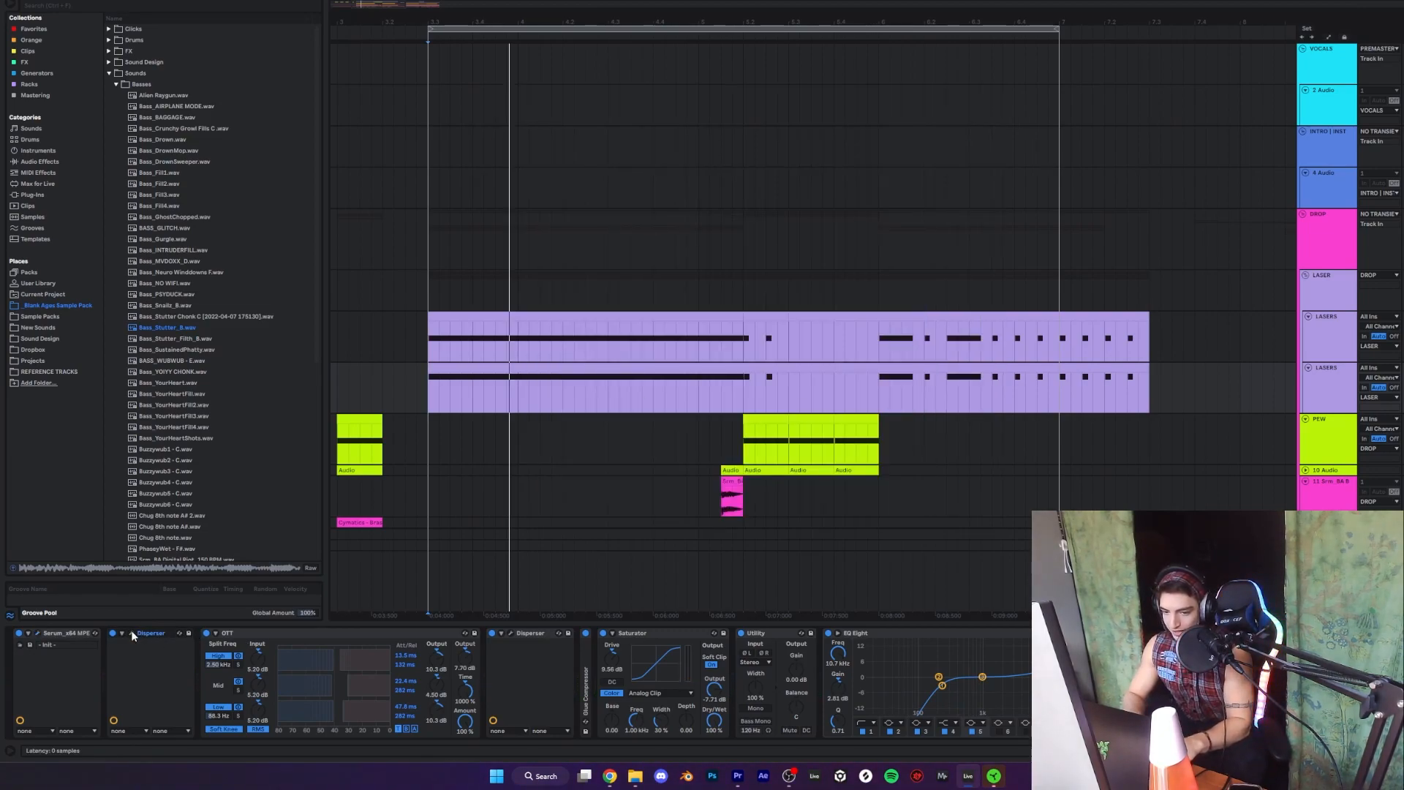
- Select every effect from the first Disperser through EQ Eight and audition the loop with them bypassed, re-enabling them after playback
left_click(870, 631, "shift")
left_click(829, 633)
key("space")
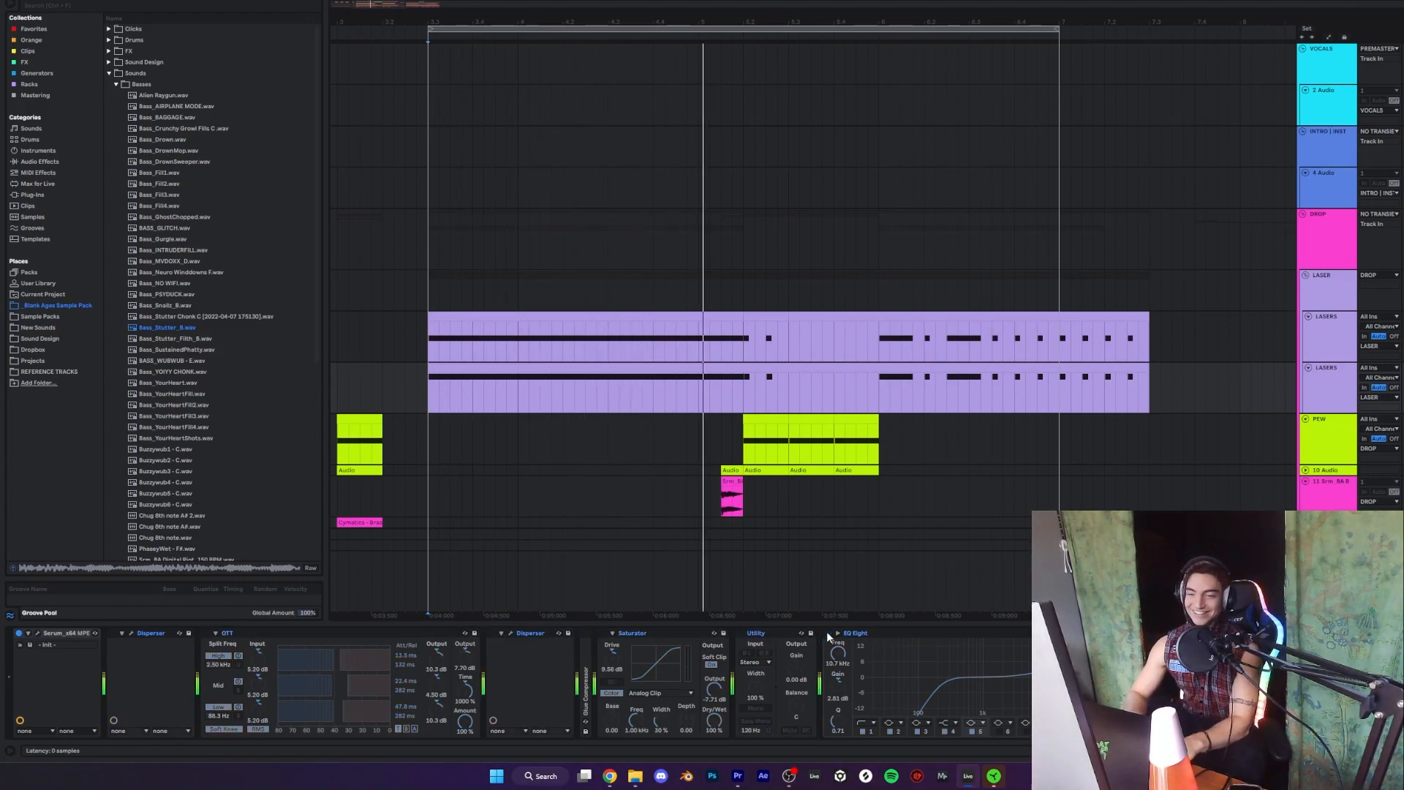
left_click(828, 632)
key("space")
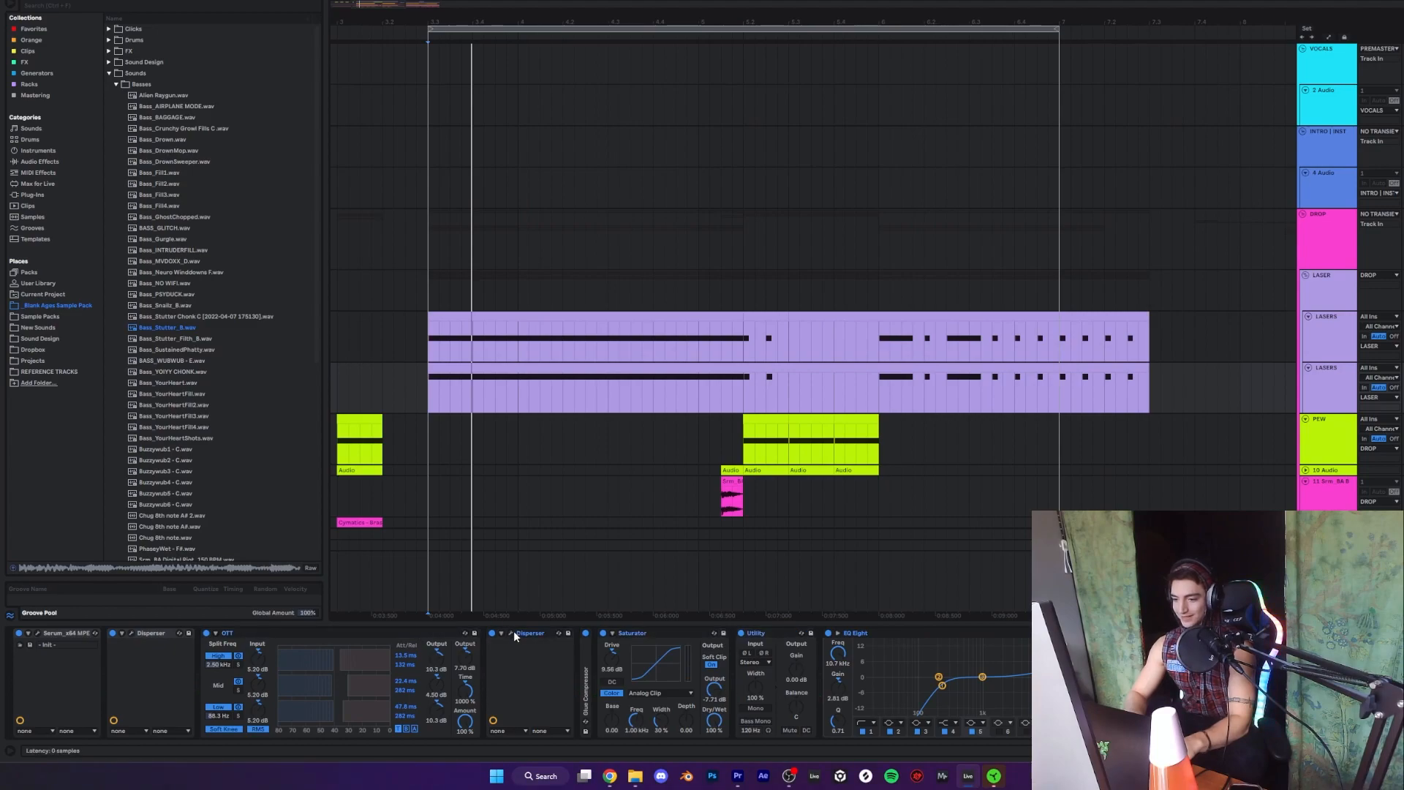
- Audition the loop with only the first Disperser active after Serum, inspect its settings, and close its window
left_click(492, 633)
left_click(150, 634)
key("space")
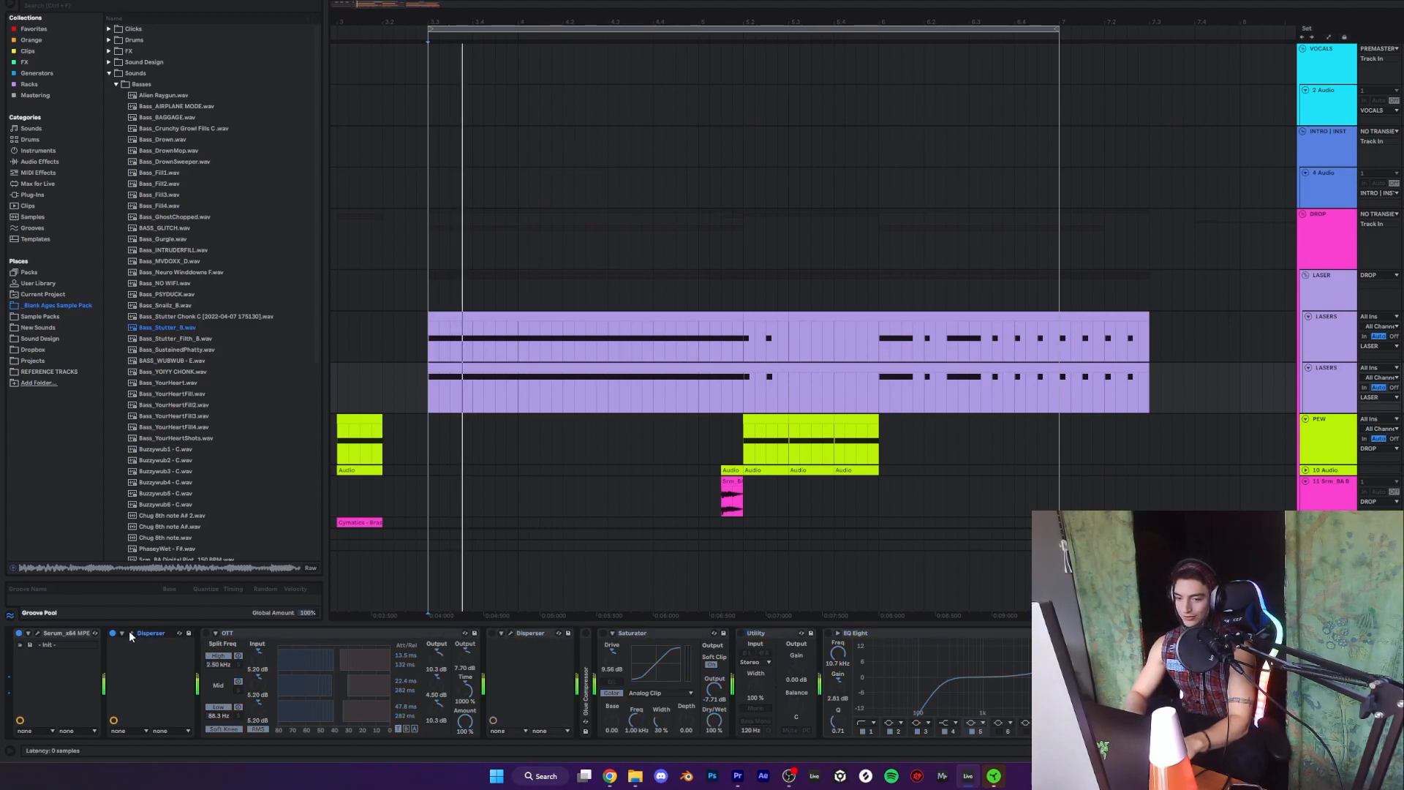
left_click(131, 632)
left_click(114, 630)
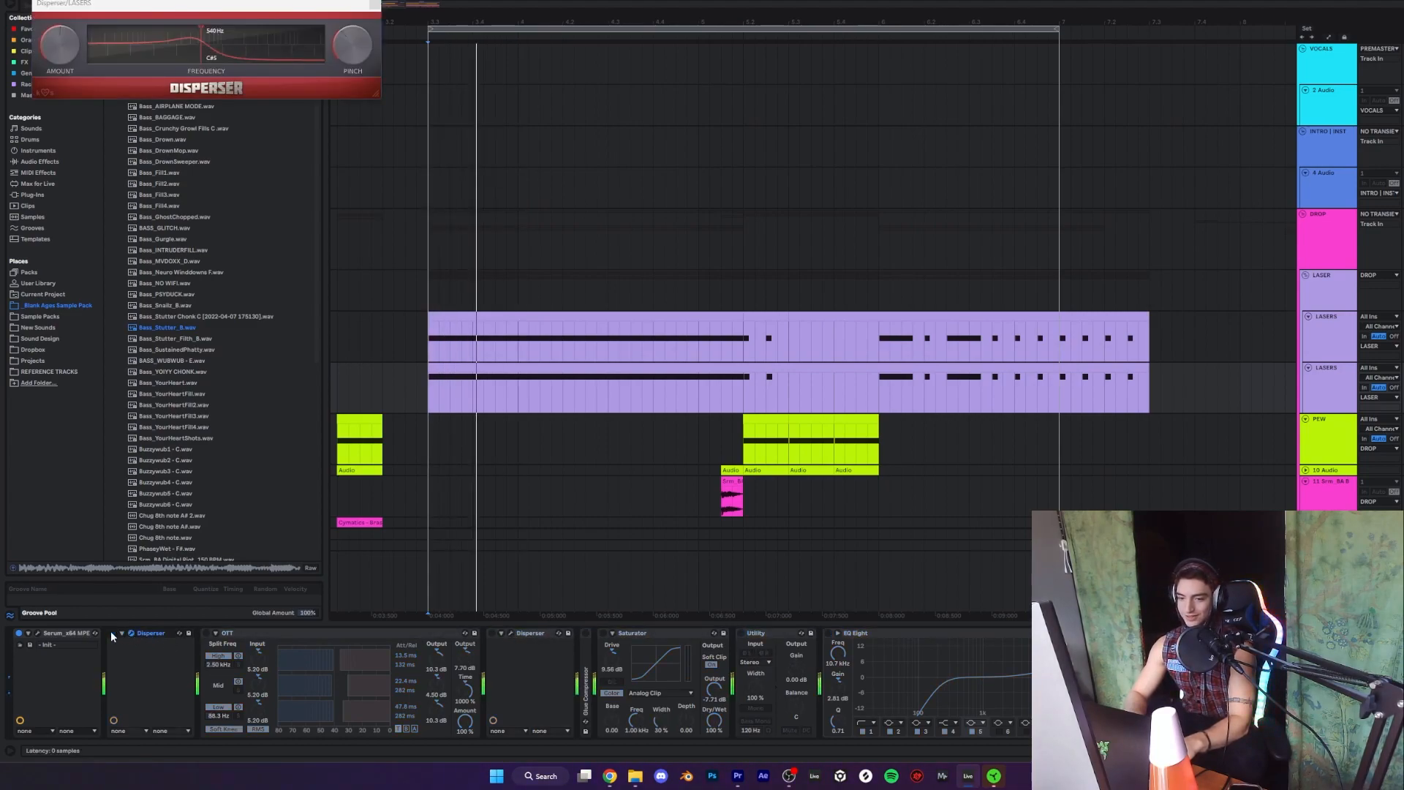
left_click(375, 5)
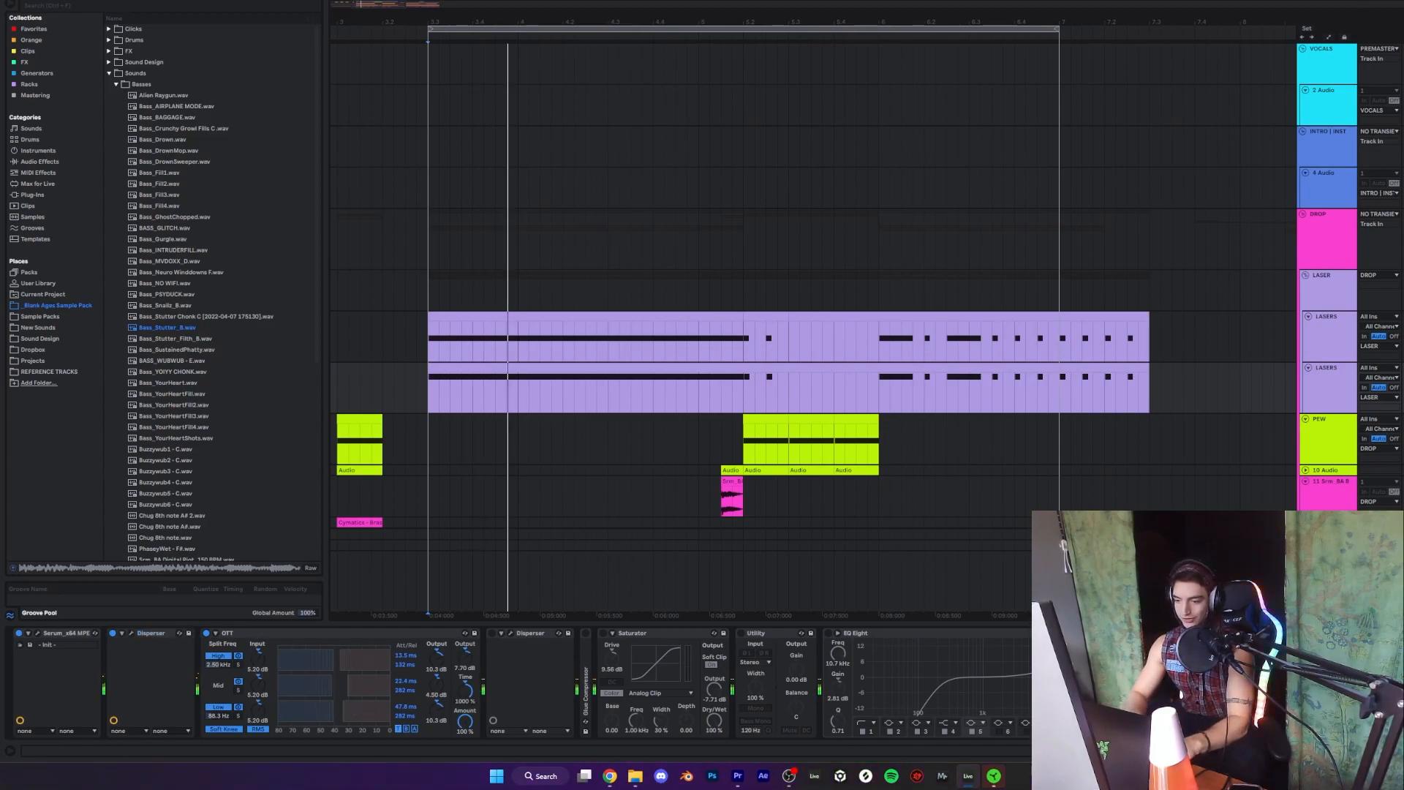
- Re-enable the second Disperser after OTT, inspect its frequency setting, and close its window
left_click(492, 633)
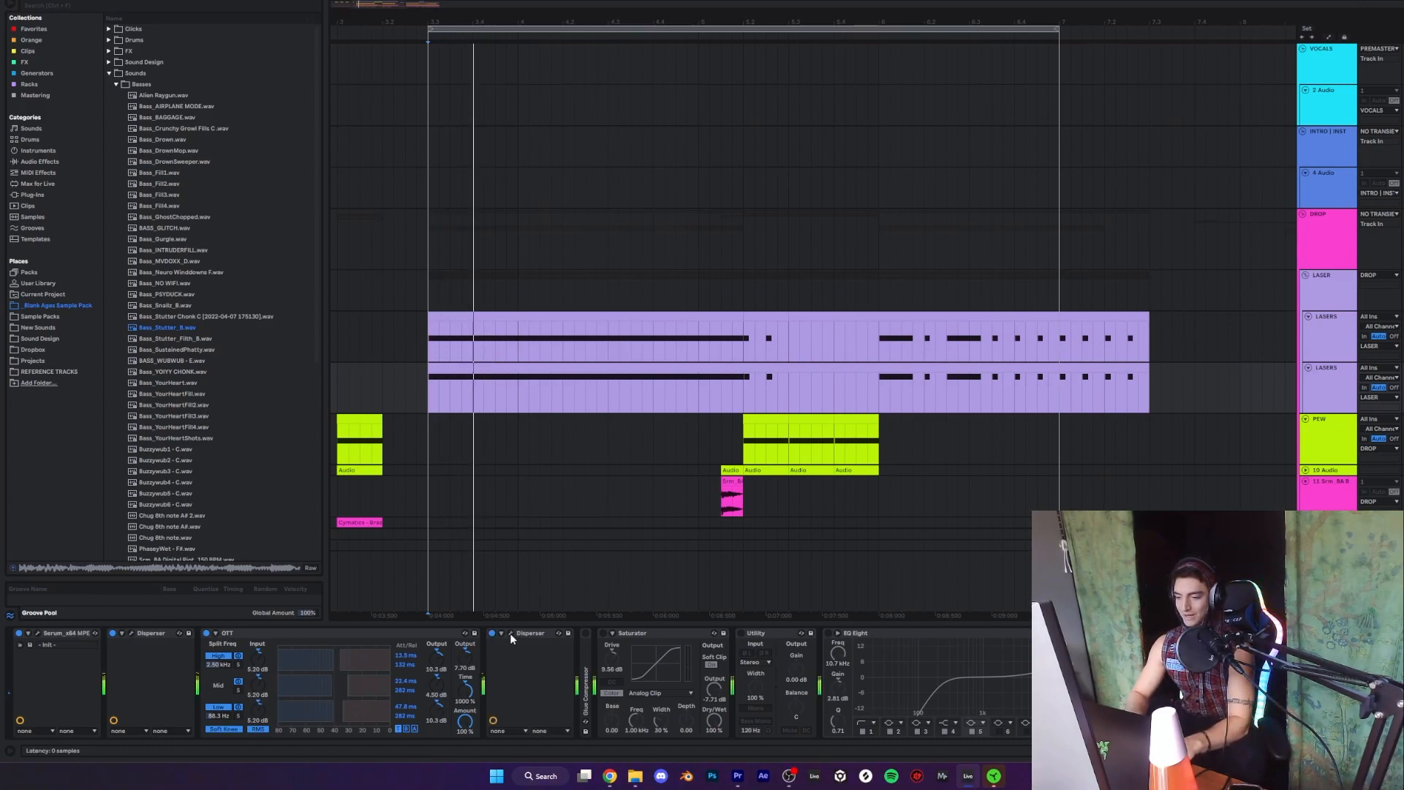
left_click(511, 633)
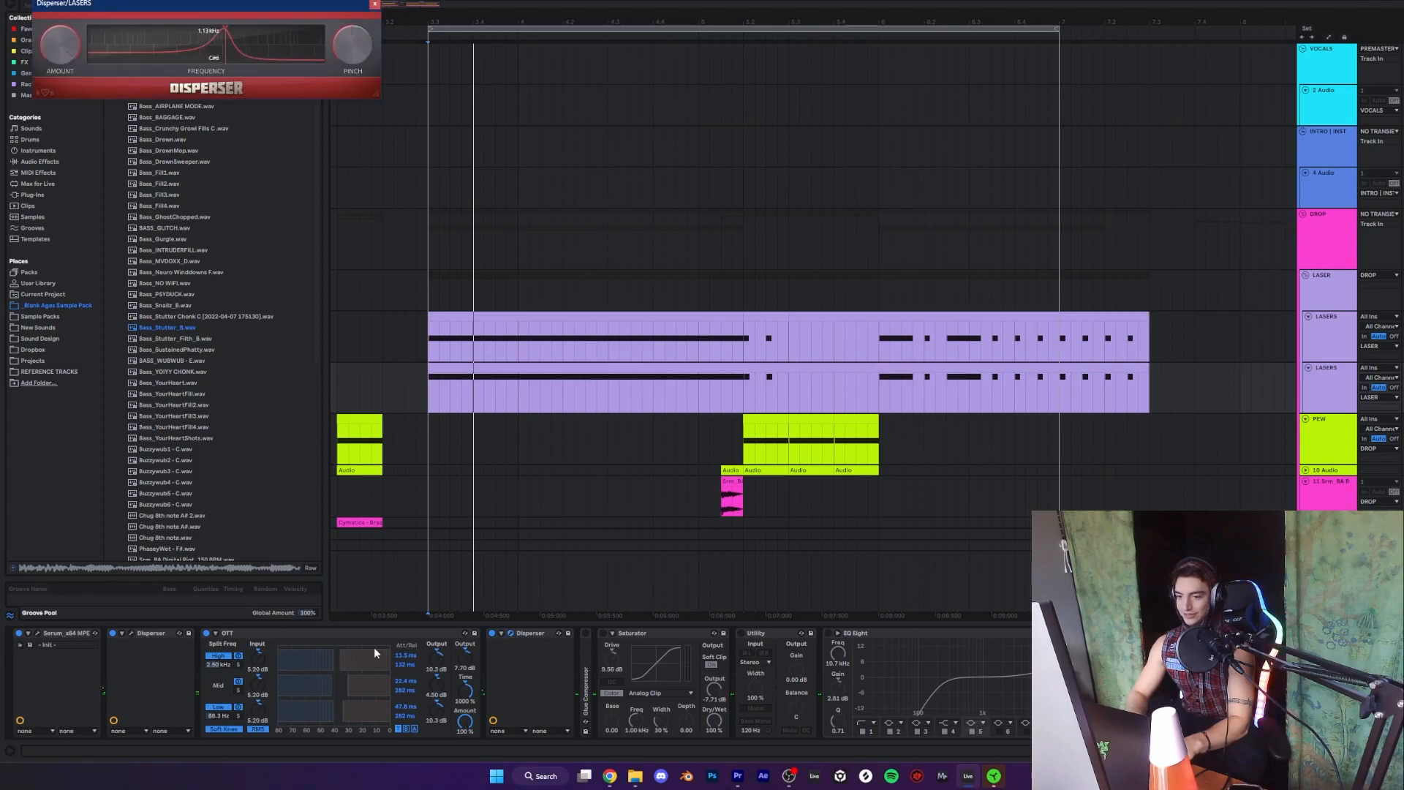
left_click(132, 633)
left_click(132, 633)
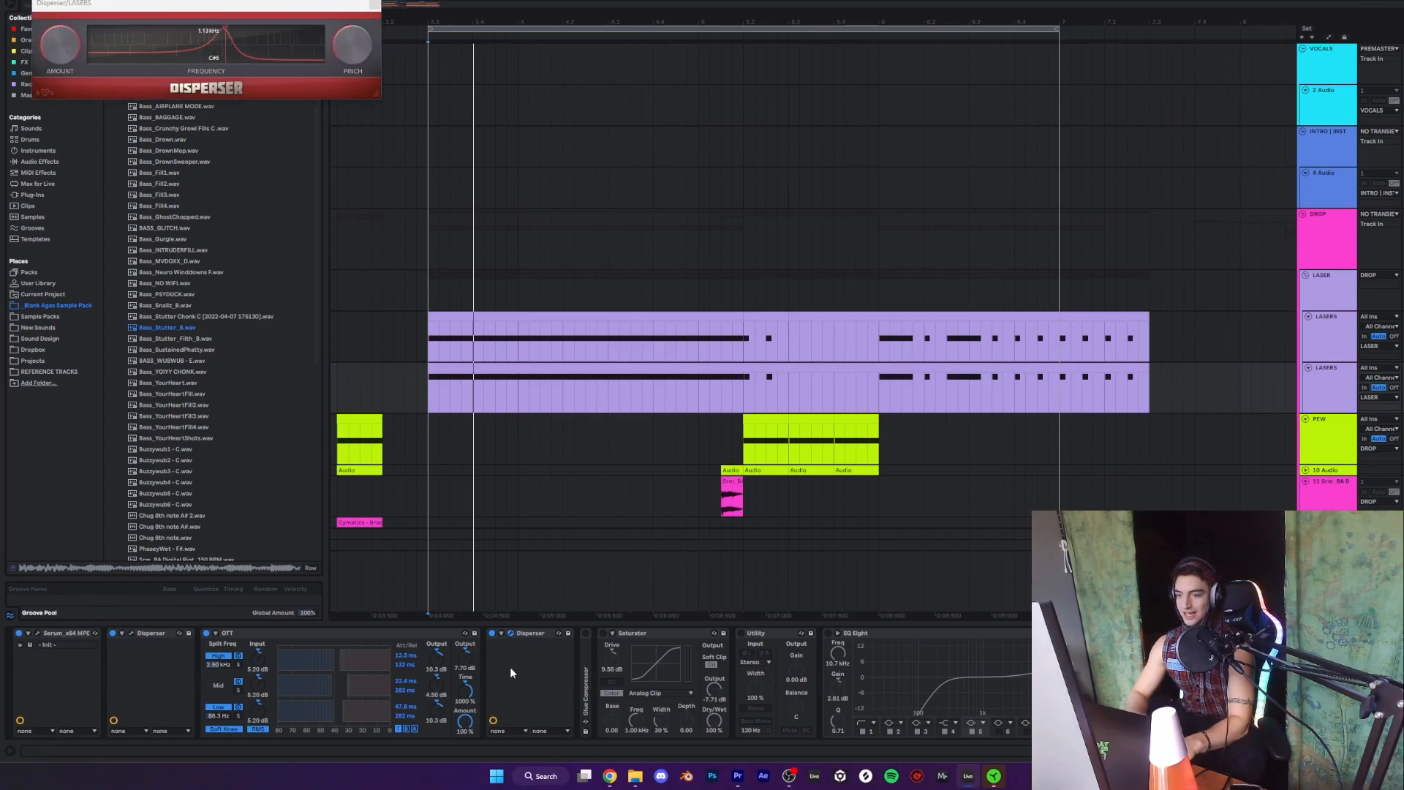
left_click(377, 4)
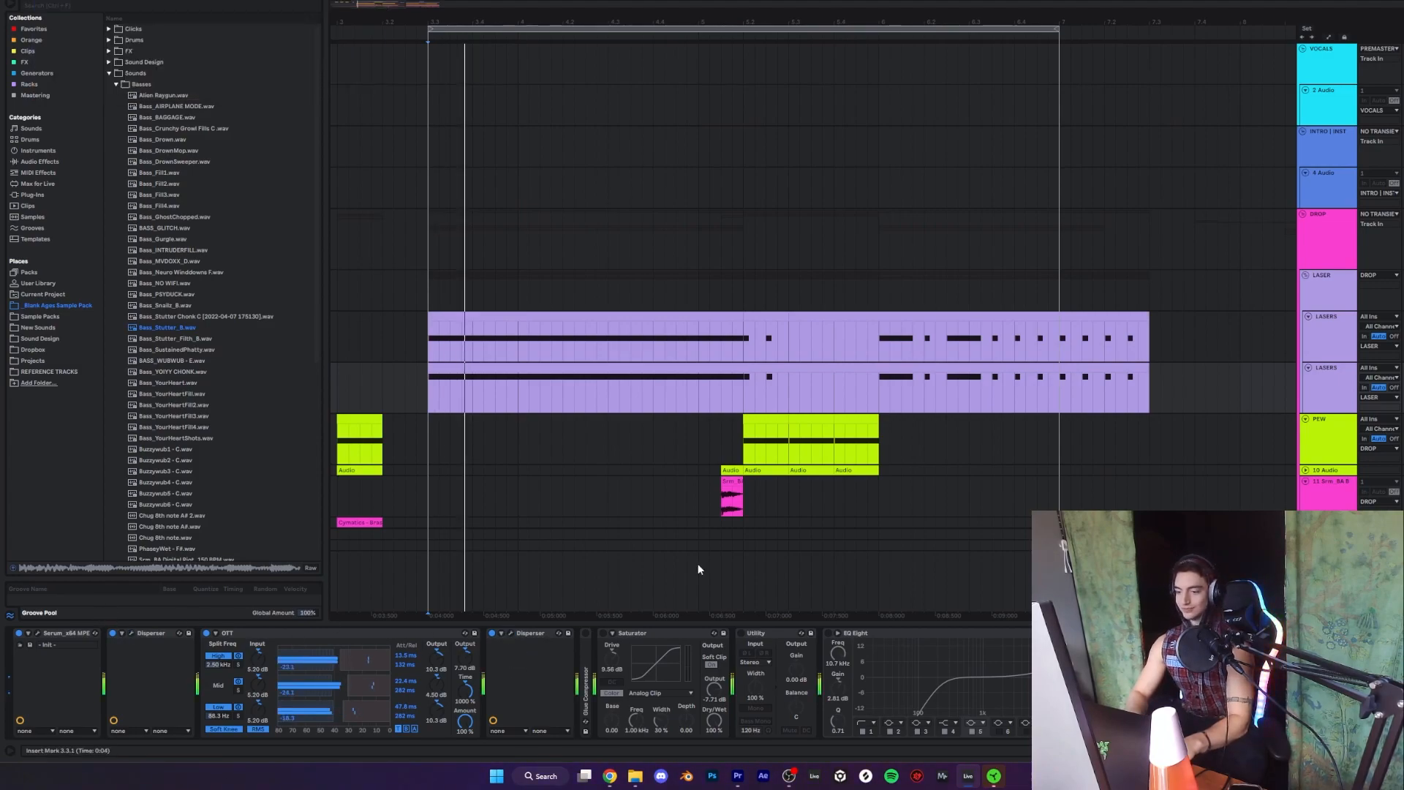
- Unfold the Glue Compressor on the LASERS track, re-enable it, and audition the loop
double_click(590, 667)
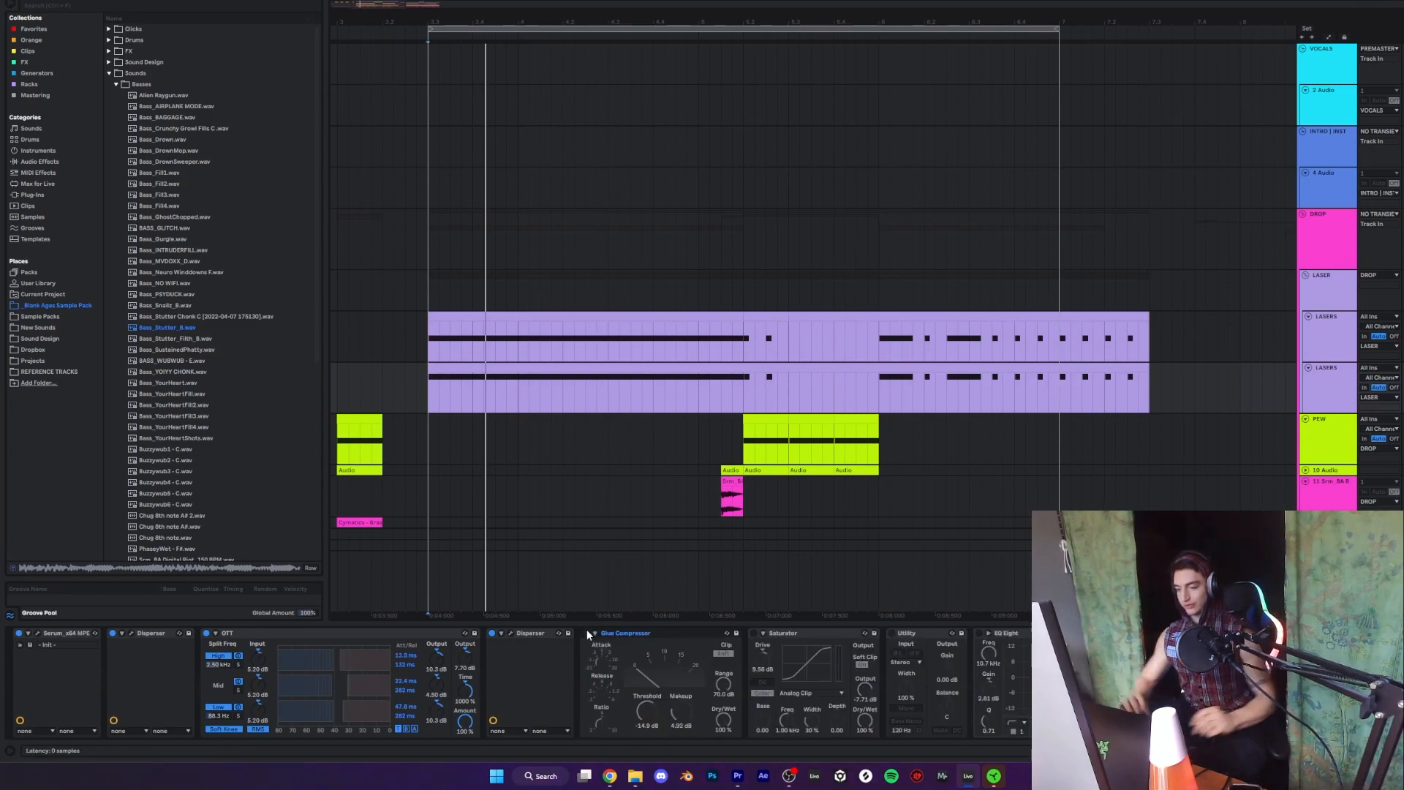
key("space")
left_click(586, 634)
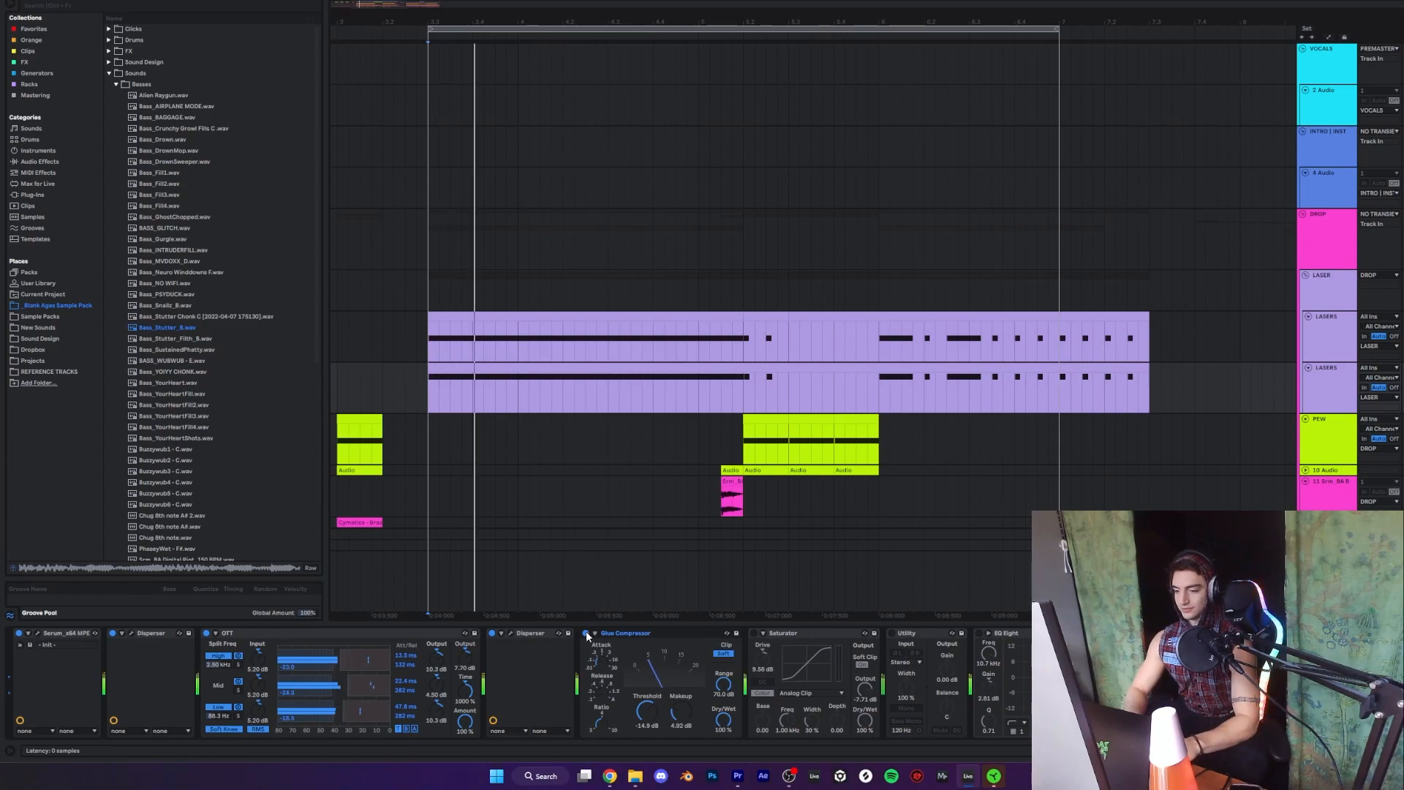
key("space")
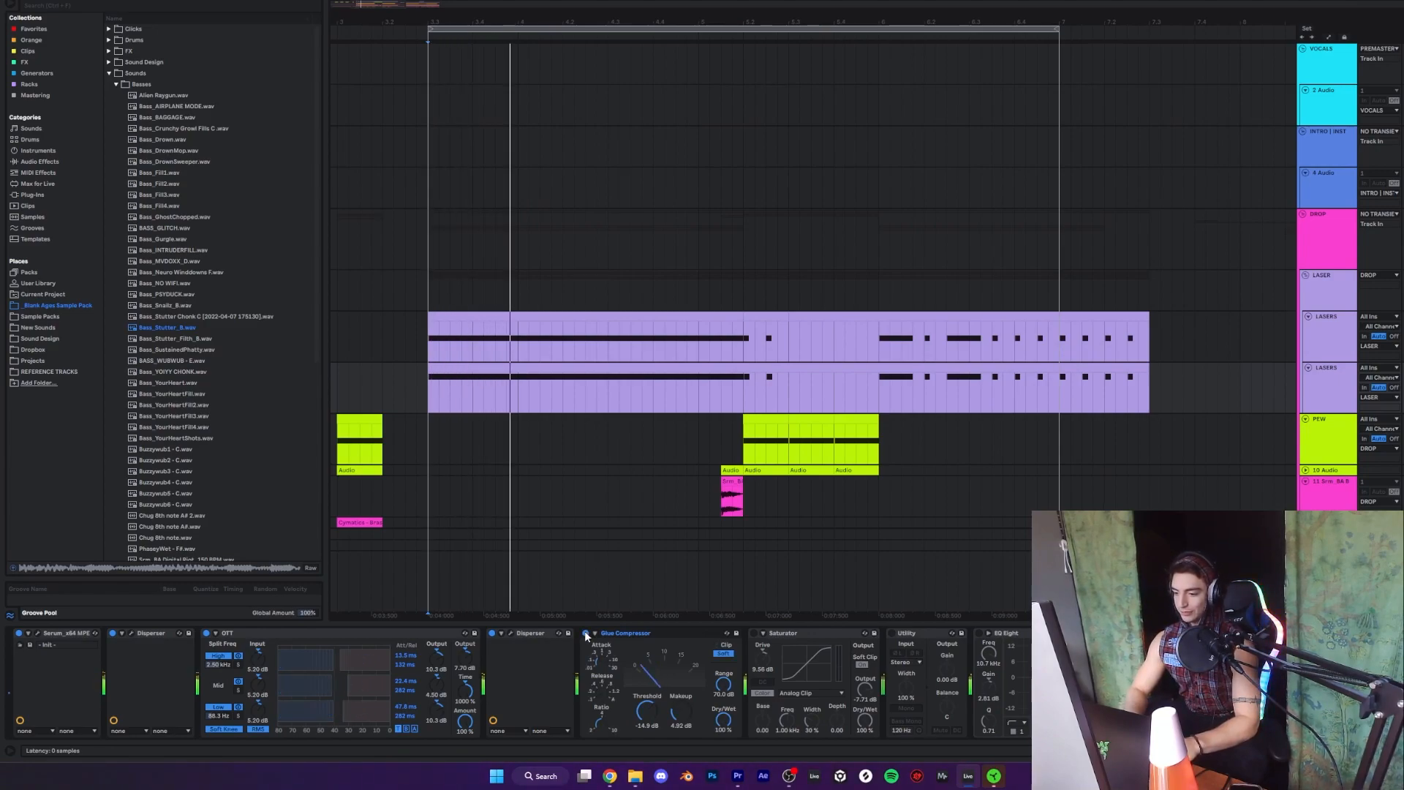
- Re-enable the Saturator on the LASERS track and audition the loop with it
left_click_drag(502, 638, 793, 634)
left_click(789, 634)
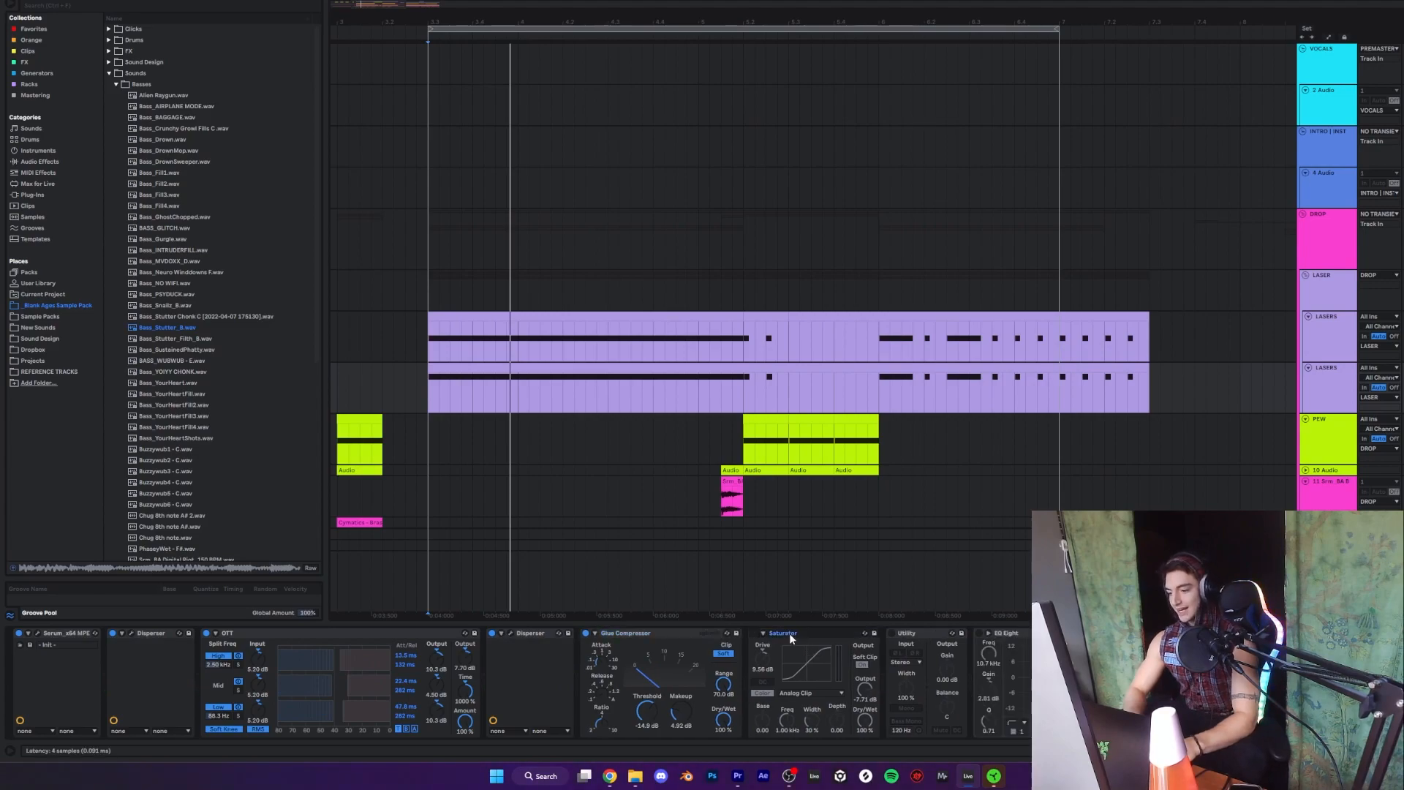
key("space")
key("space")
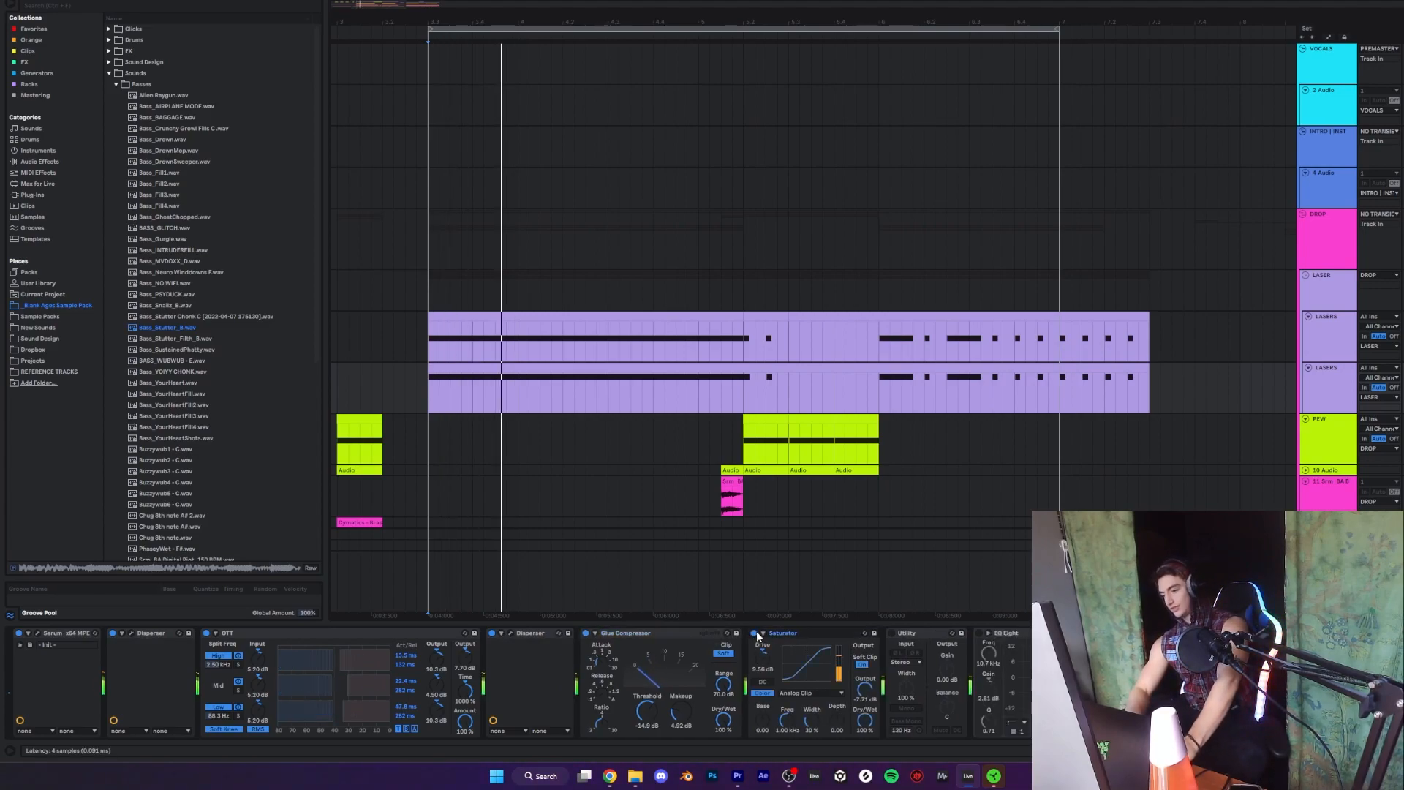
- Re-enable Utility and EQ Eight at the end of the LASERS effects chain
left_click(899, 636)
left_click(891, 634)
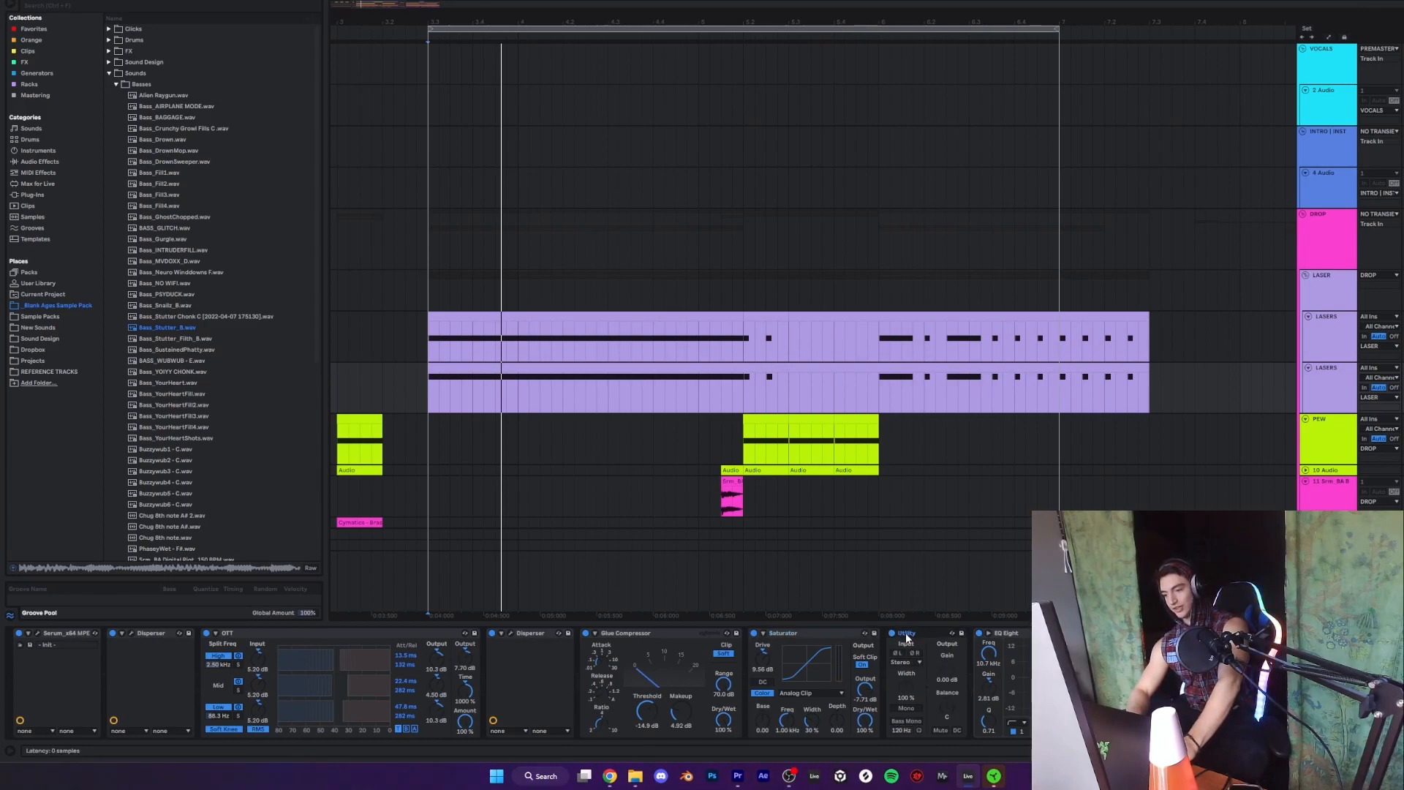
left_click(1008, 634)
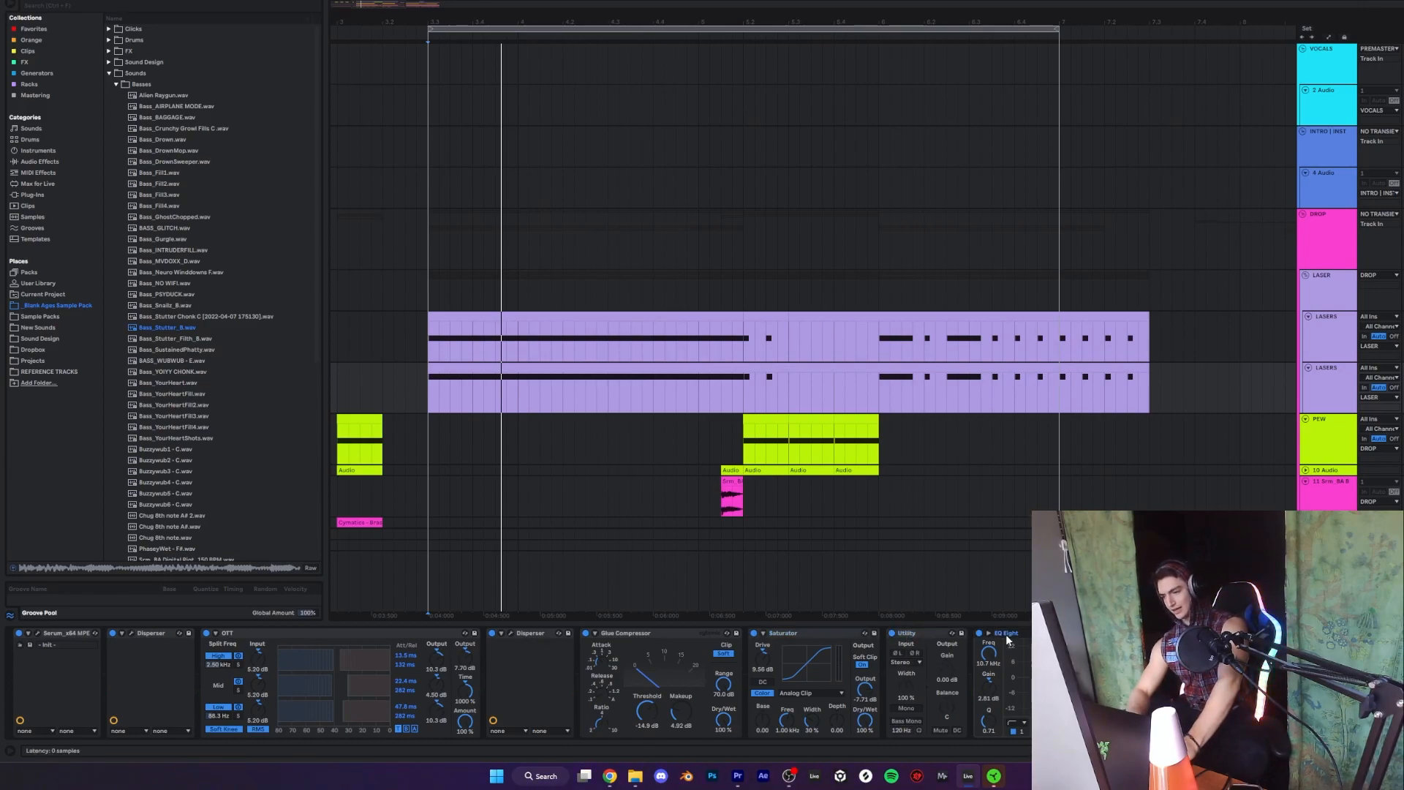
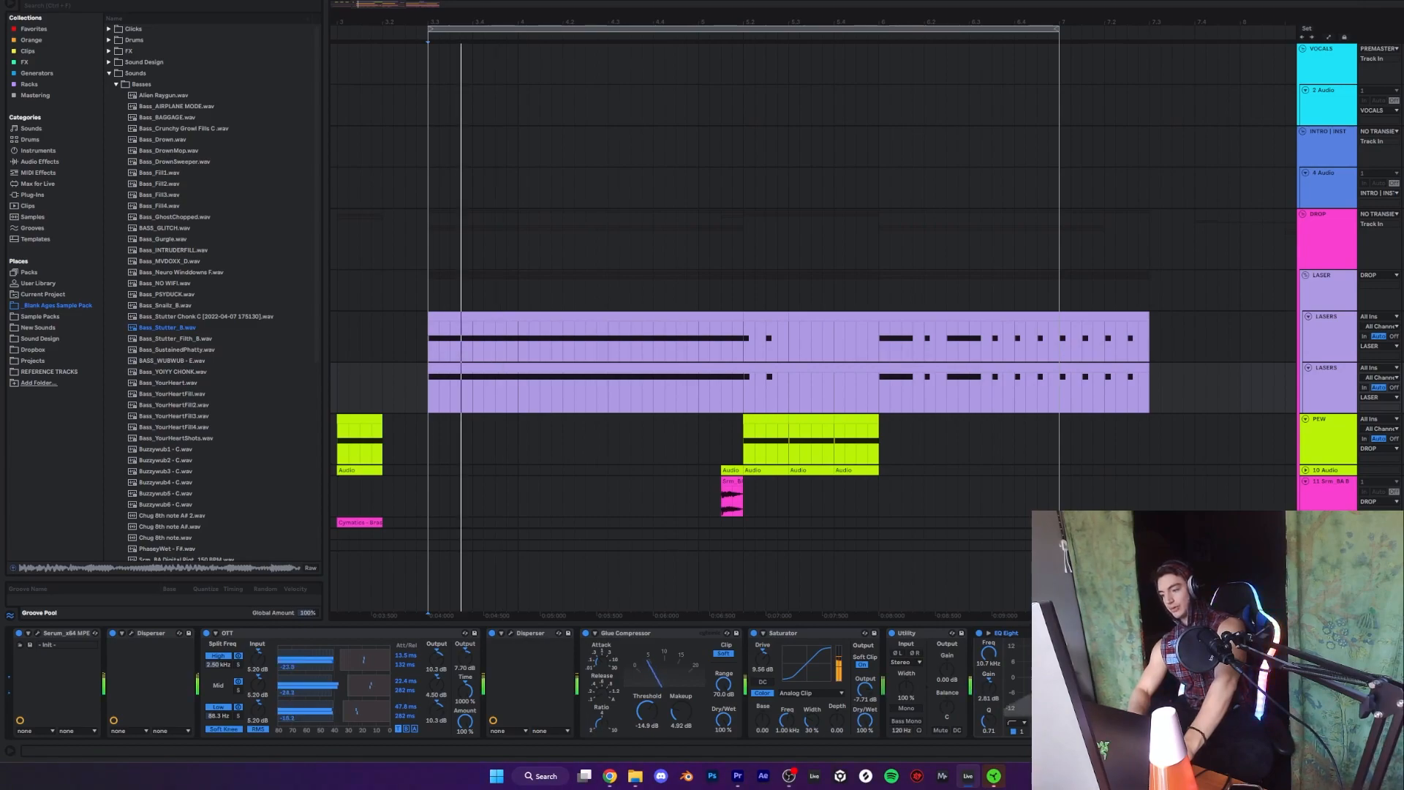
- Show the LASER group's effects and audition the loop with Saturator, Glue Compressor and Pro-Q 3 bypassed together and re-enabled
left_click(1328, 284)
key("space")
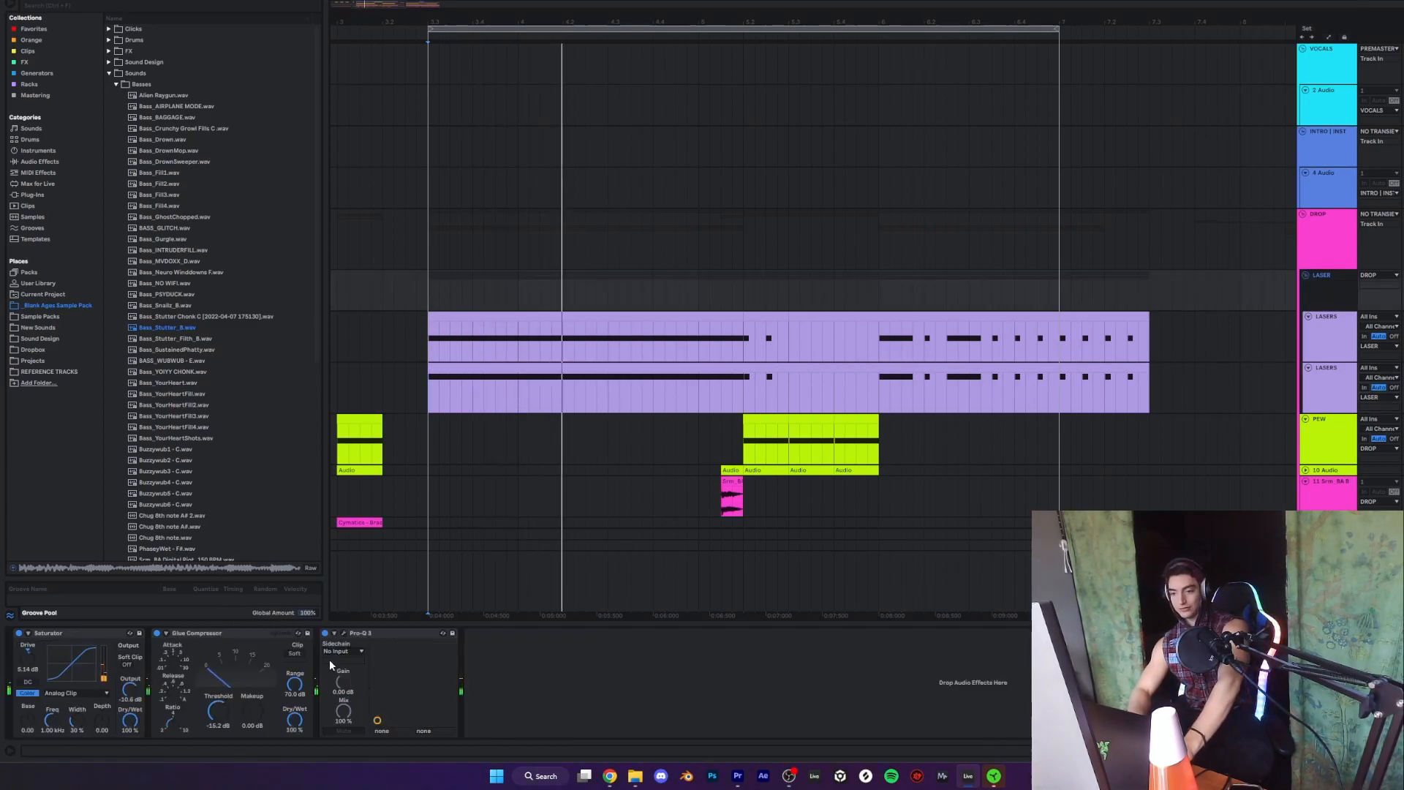
left_click(370, 633)
left_click(103, 630, "shift")
key("0")
key("0")
key("space")
key("space")
key("space")
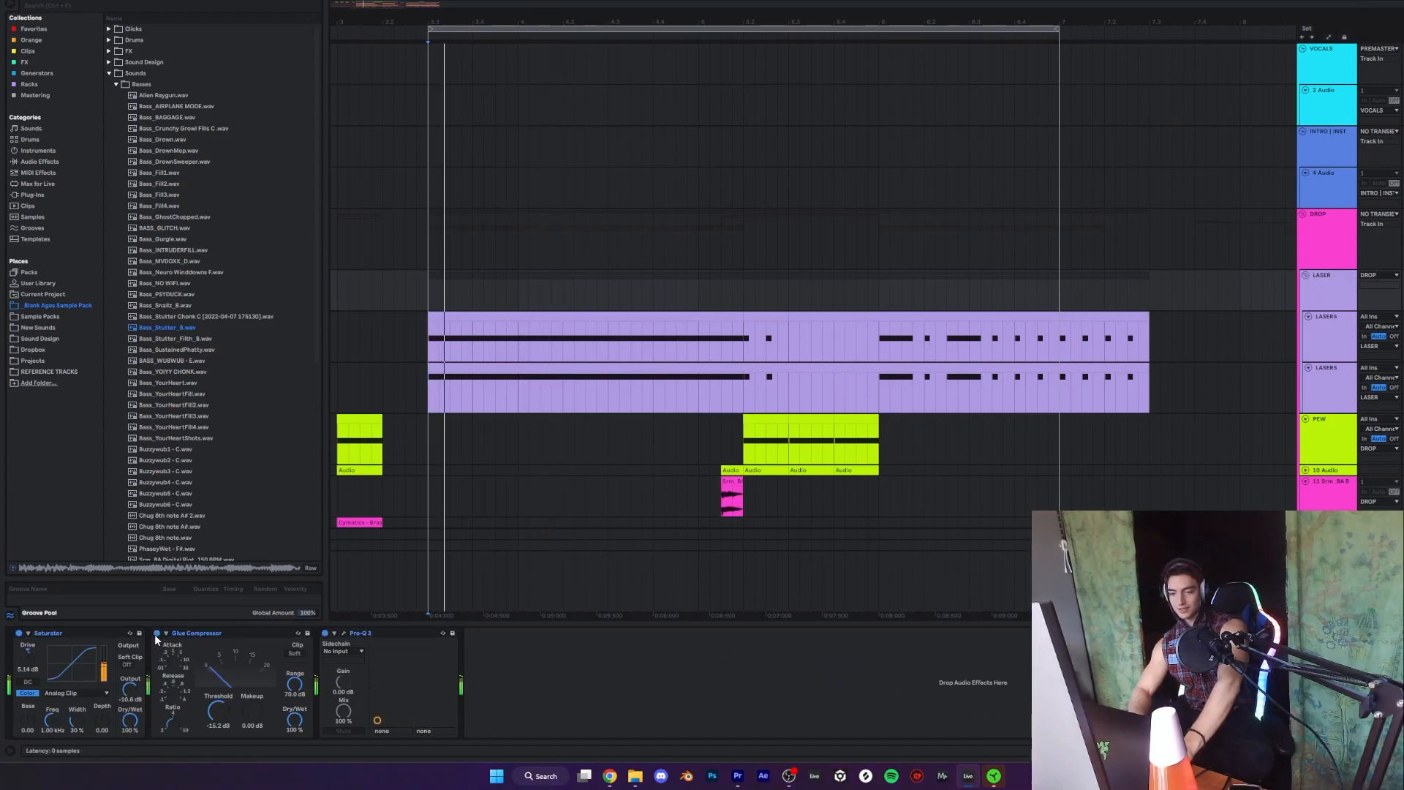
- Bypass the group's Glue Compressor and Pro-Q 3, and compare the loop with the Saturator off and on
left_click(574, 646)
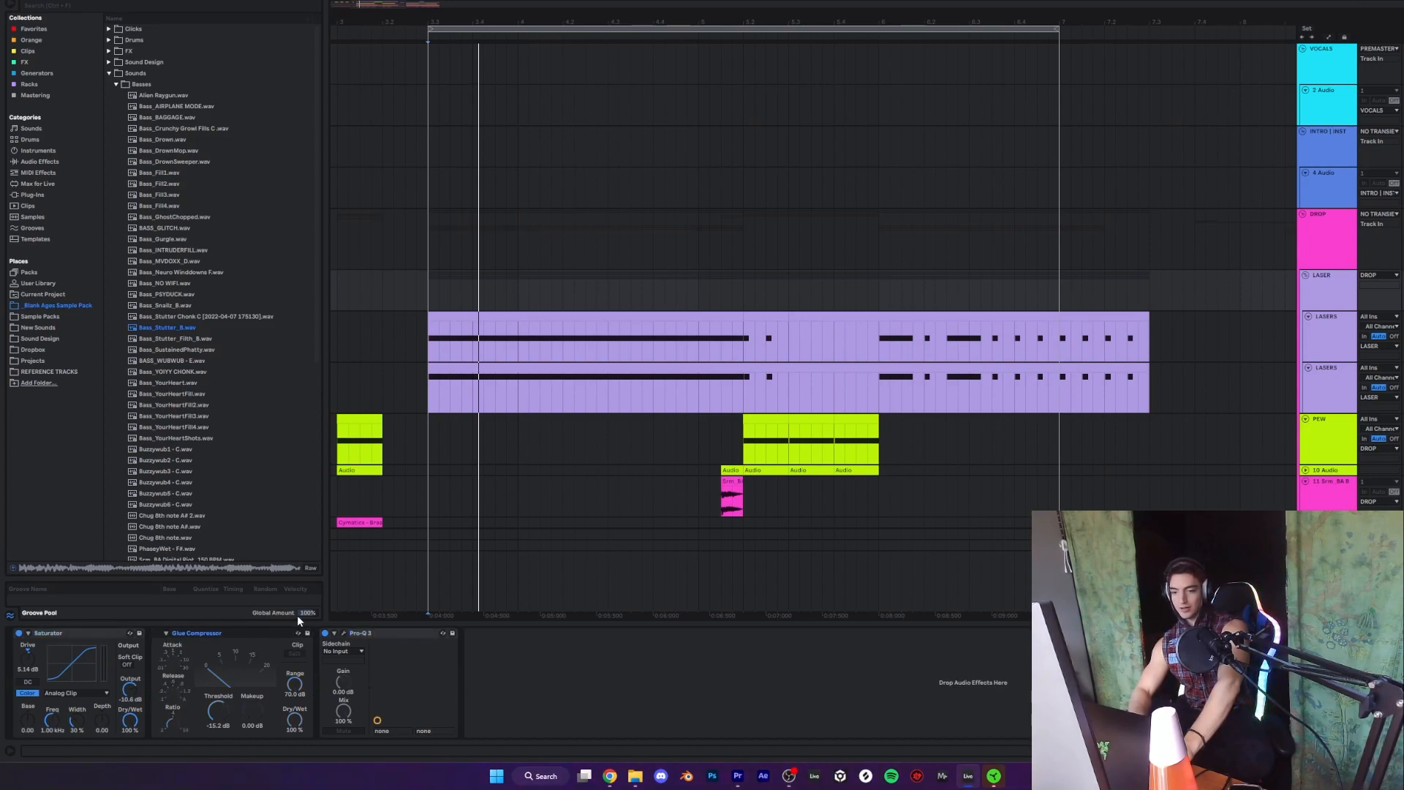
left_click(324, 633)
left_click(19, 633)
key("space")
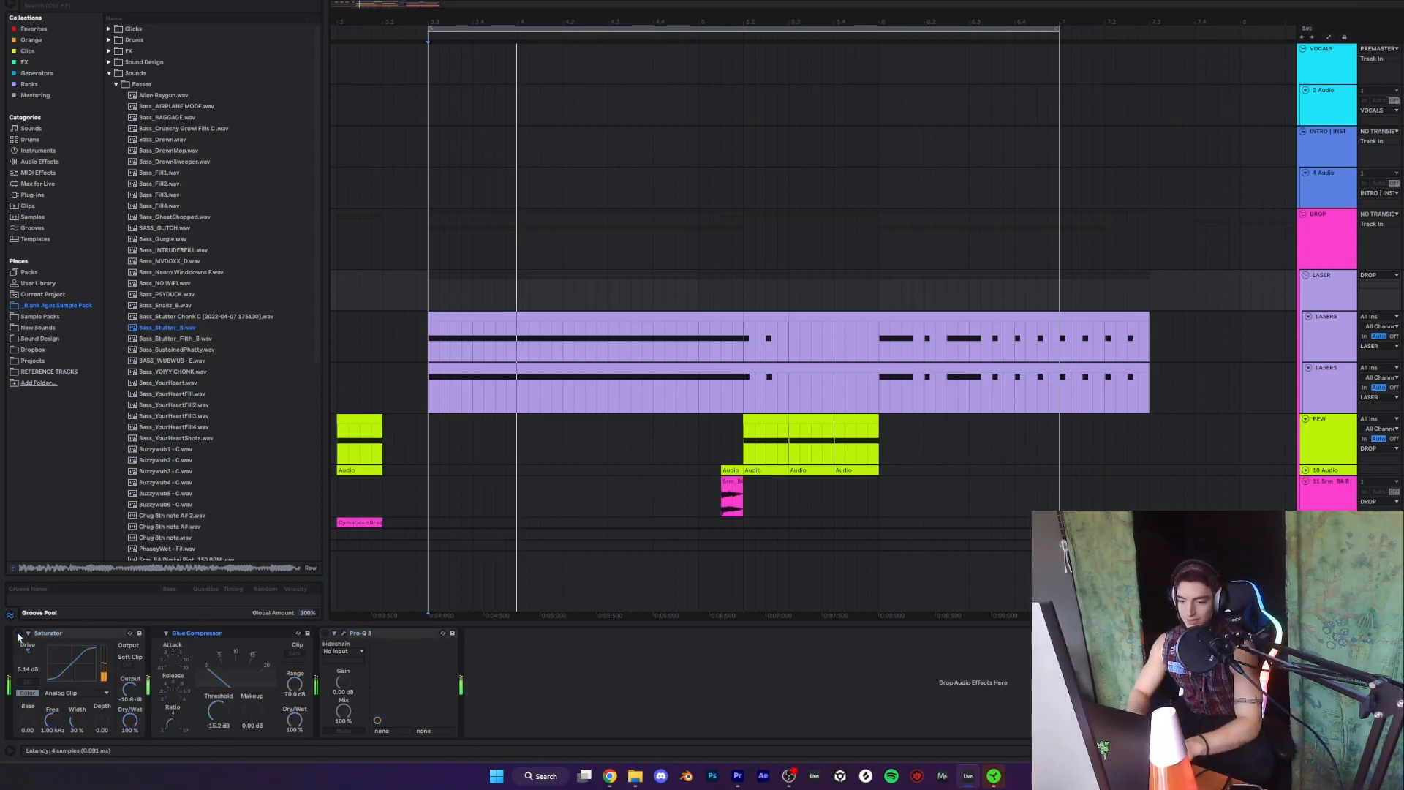
key("space")
left_click(19, 633)
key("space")
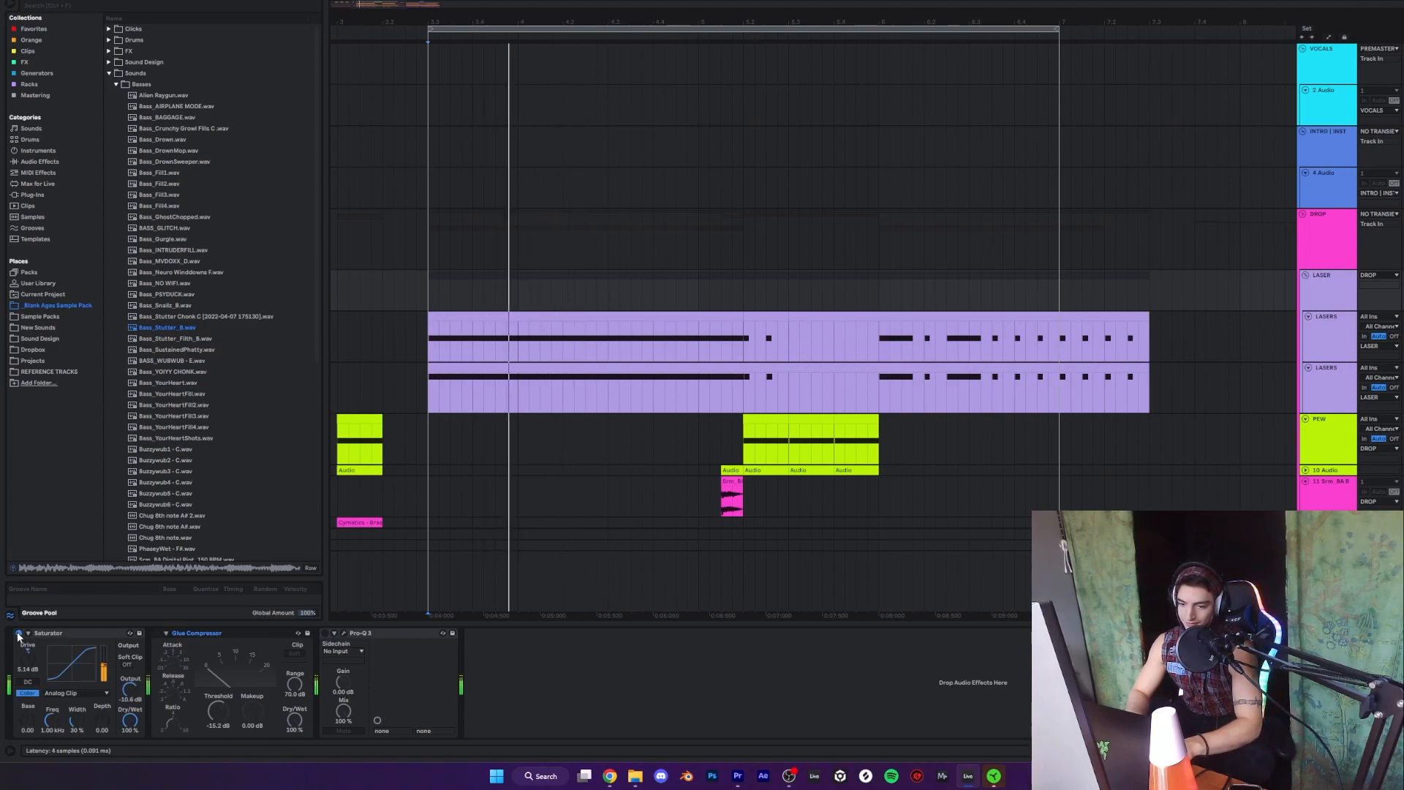
key("space")
key("space")
key("space")
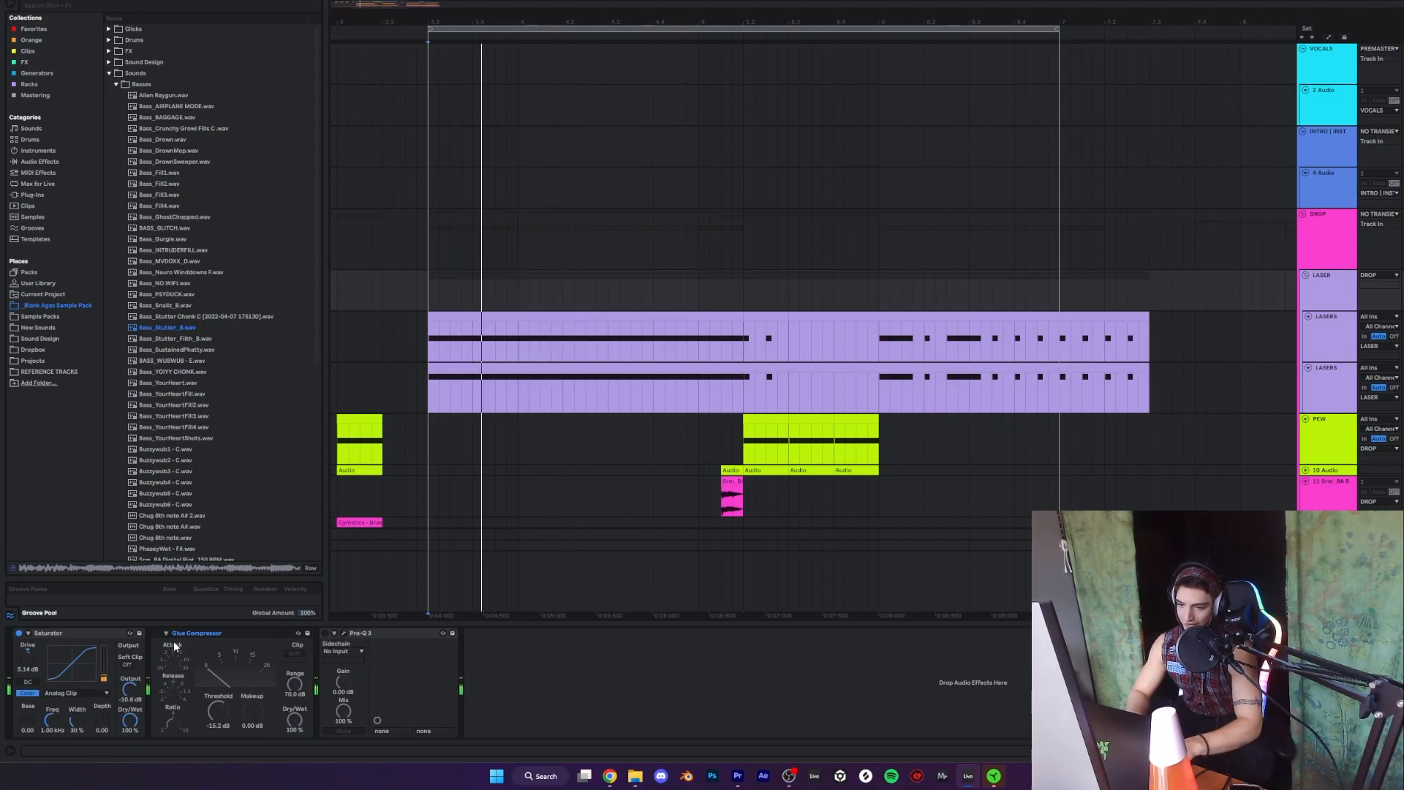
- Re-enable the LASER group's Glue Compressor and audition the loop with it
left_click(157, 633)
key("space")
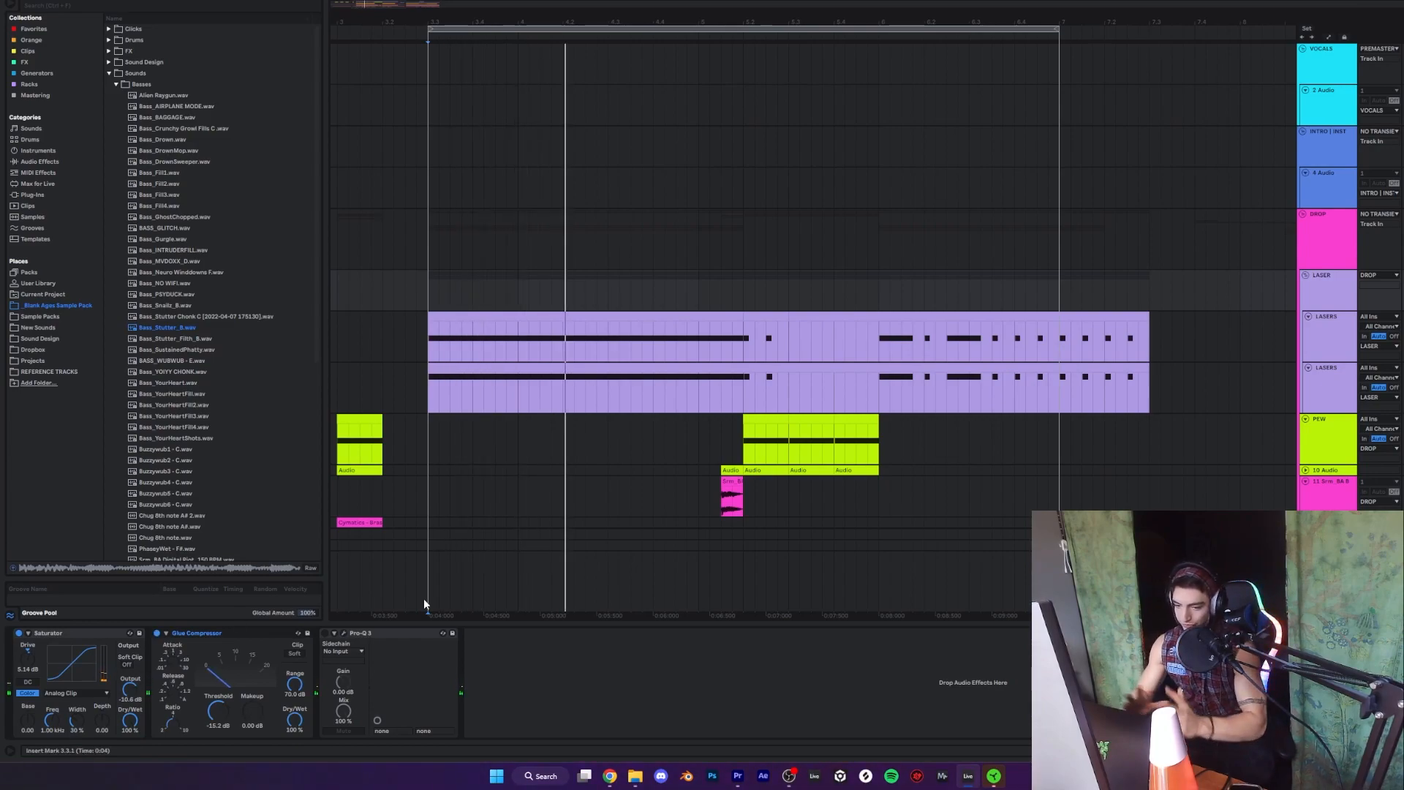
key("space")
key("space")
key("space")
- Re-enable Pro-Q 3 on the LASER group, examine its low-cut curve during playback, and close its window
left_click(358, 634)
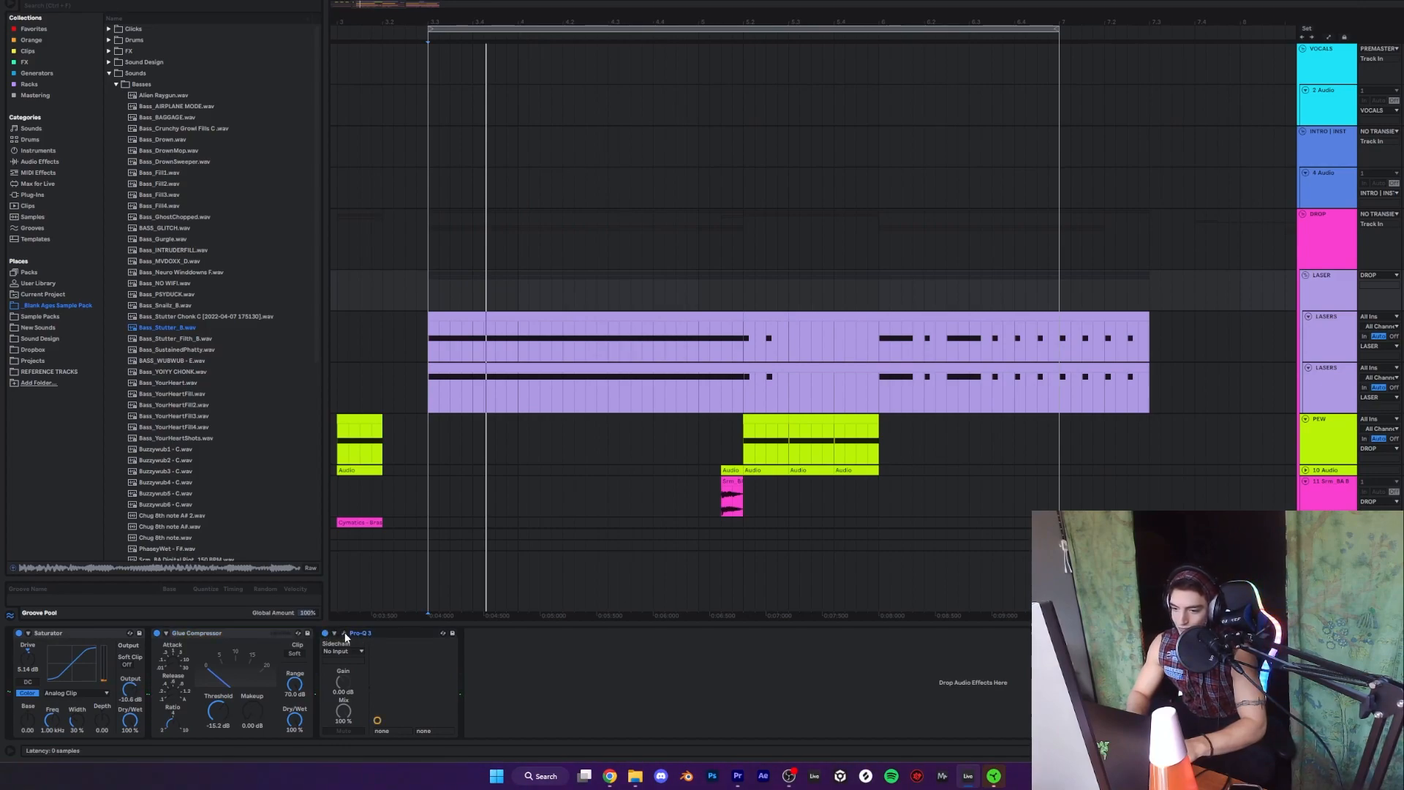
left_click(344, 632)
key("space")
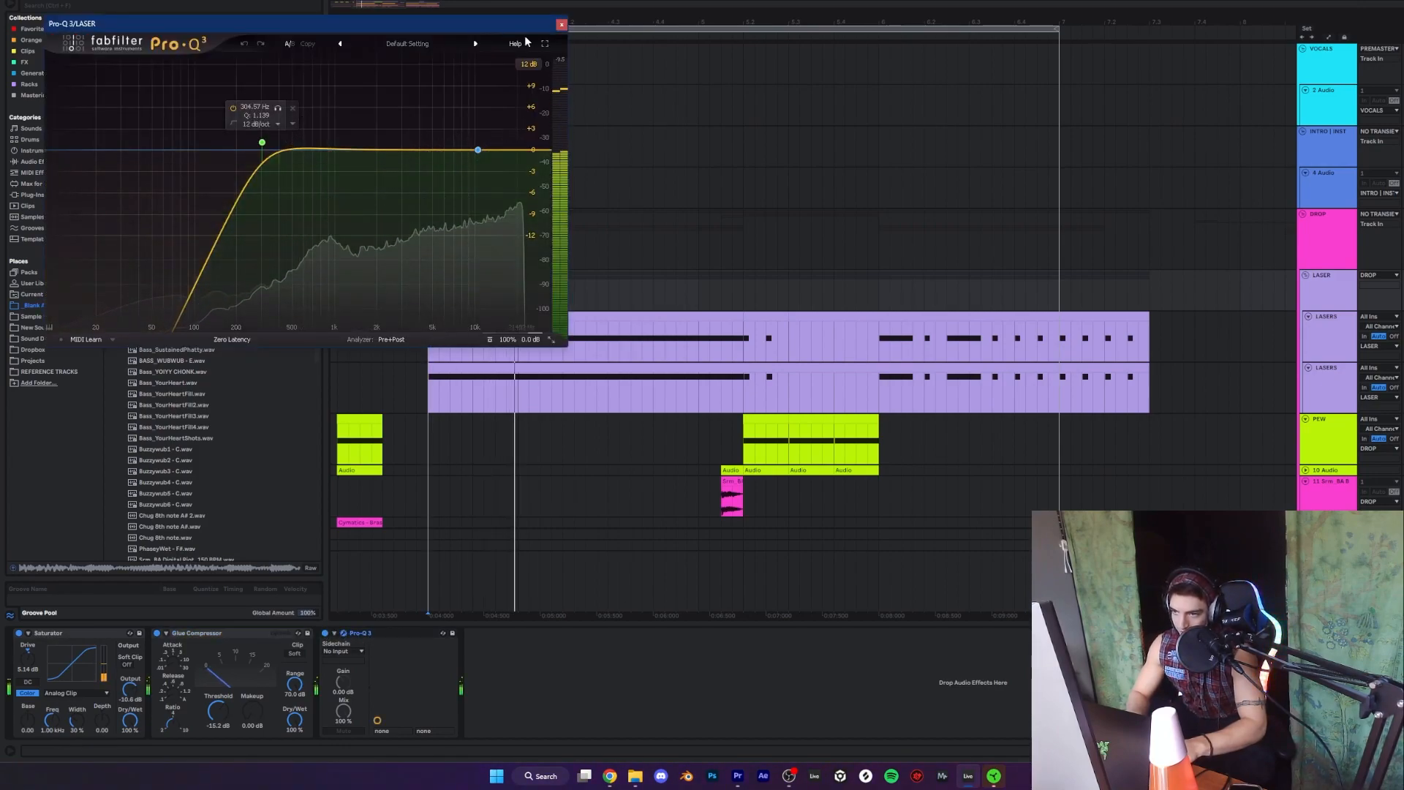
key("space")
left_click(561, 25)
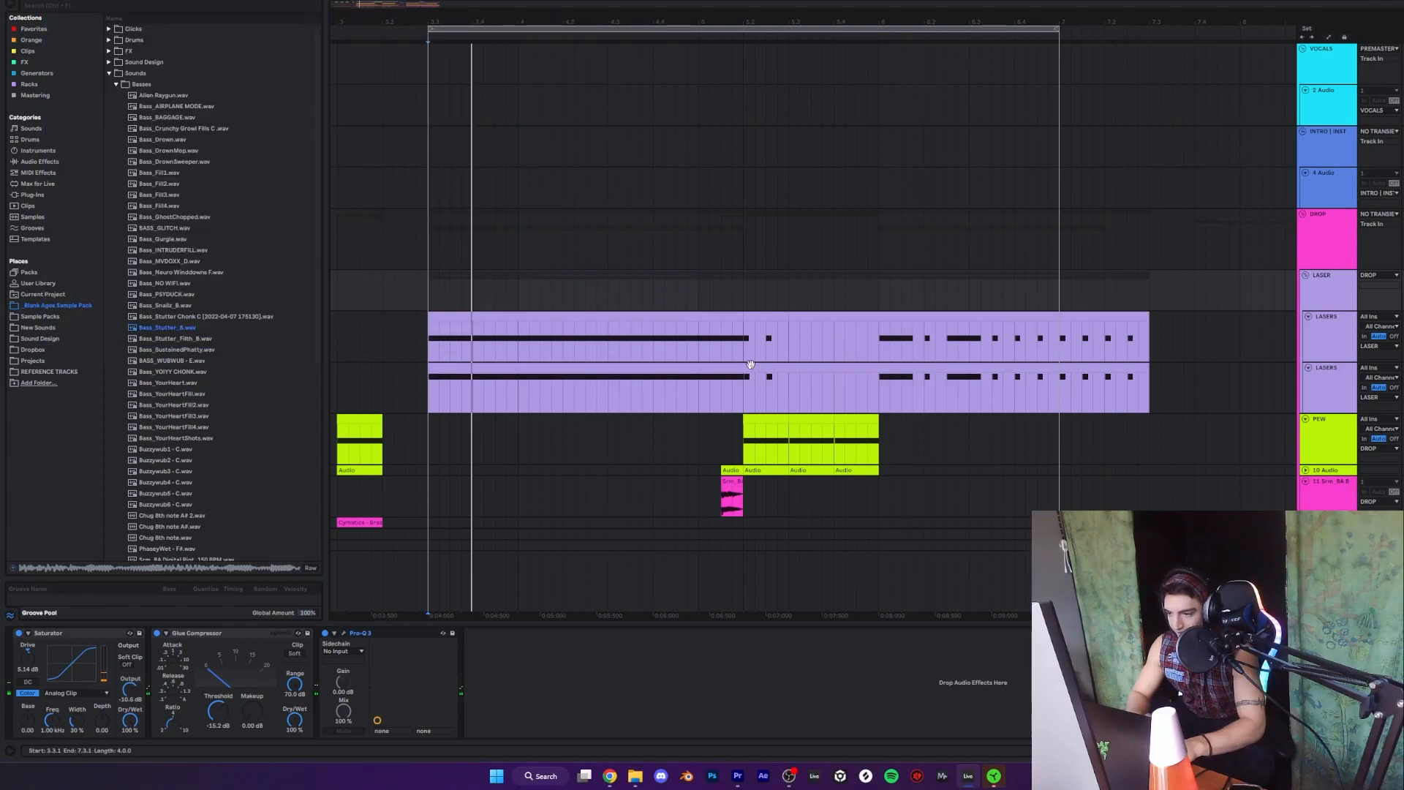
- Select the SUB track to show its device chain and place the playback start at the loop's beginning
scroll(750, 362, "down", 8)
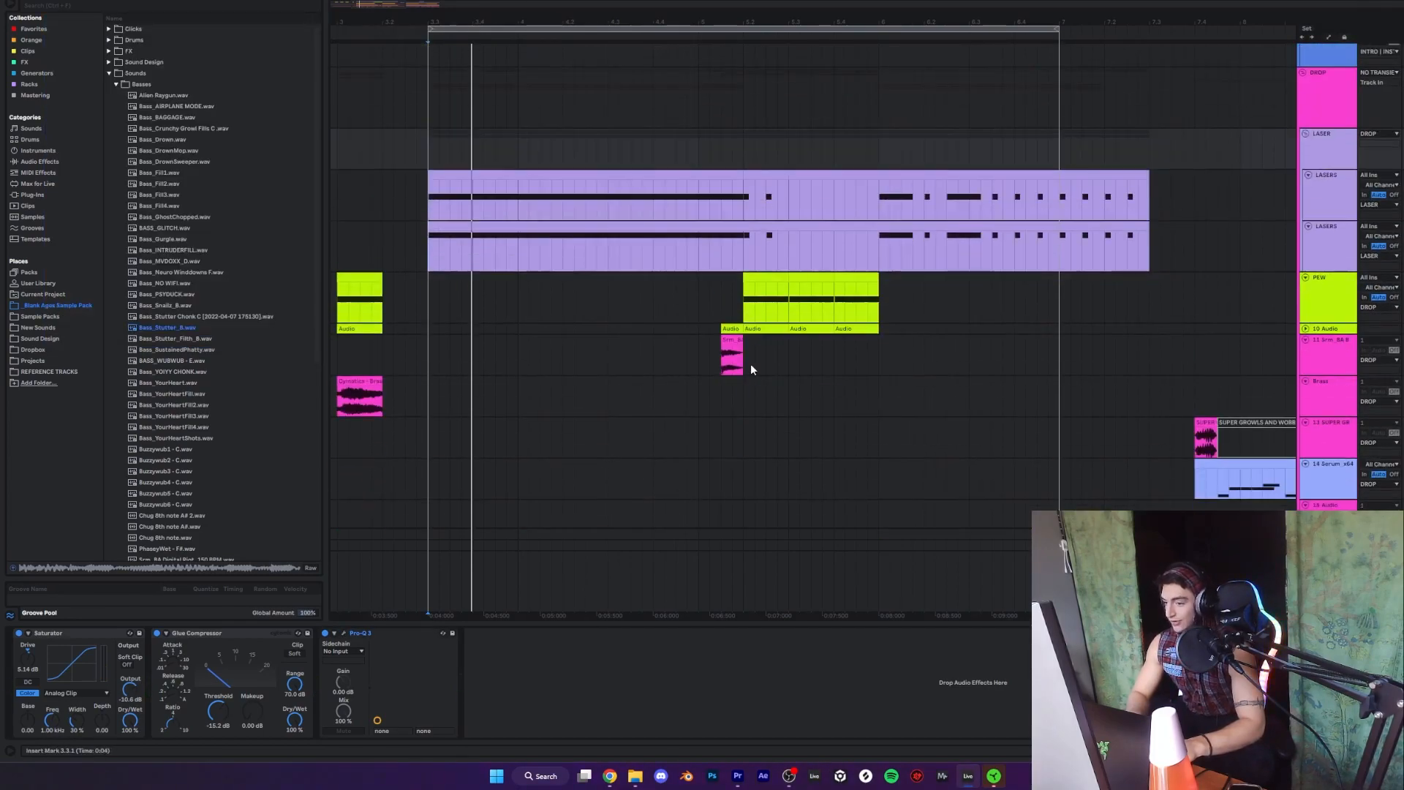
scroll(750, 362, "down", 4)
scroll(750, 363, "up", 12)
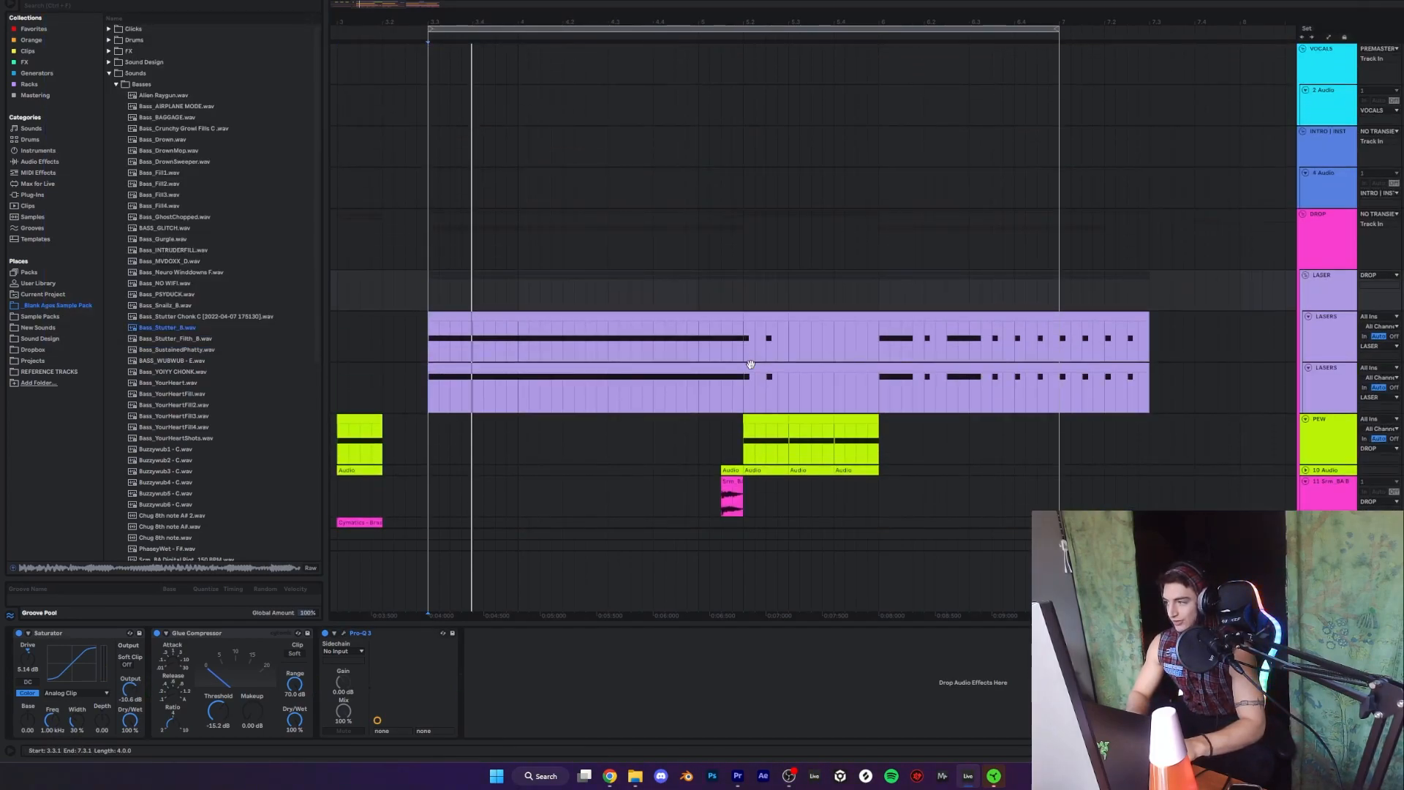
key("space")
scroll(811, 327, "down", 15)
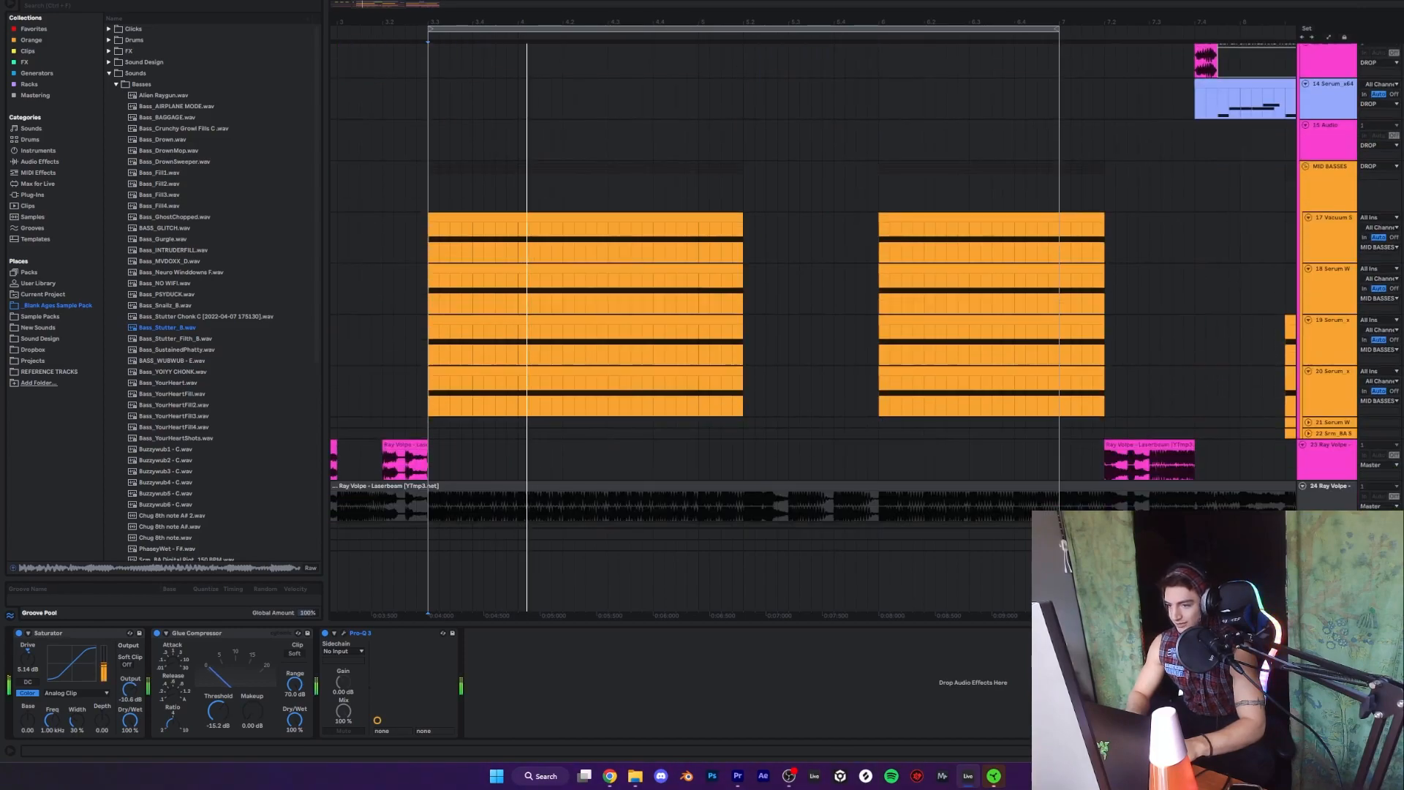
scroll(812, 327, "down", 10)
scroll(812, 327, "up", 8)
scroll(811, 327, "down", 5)
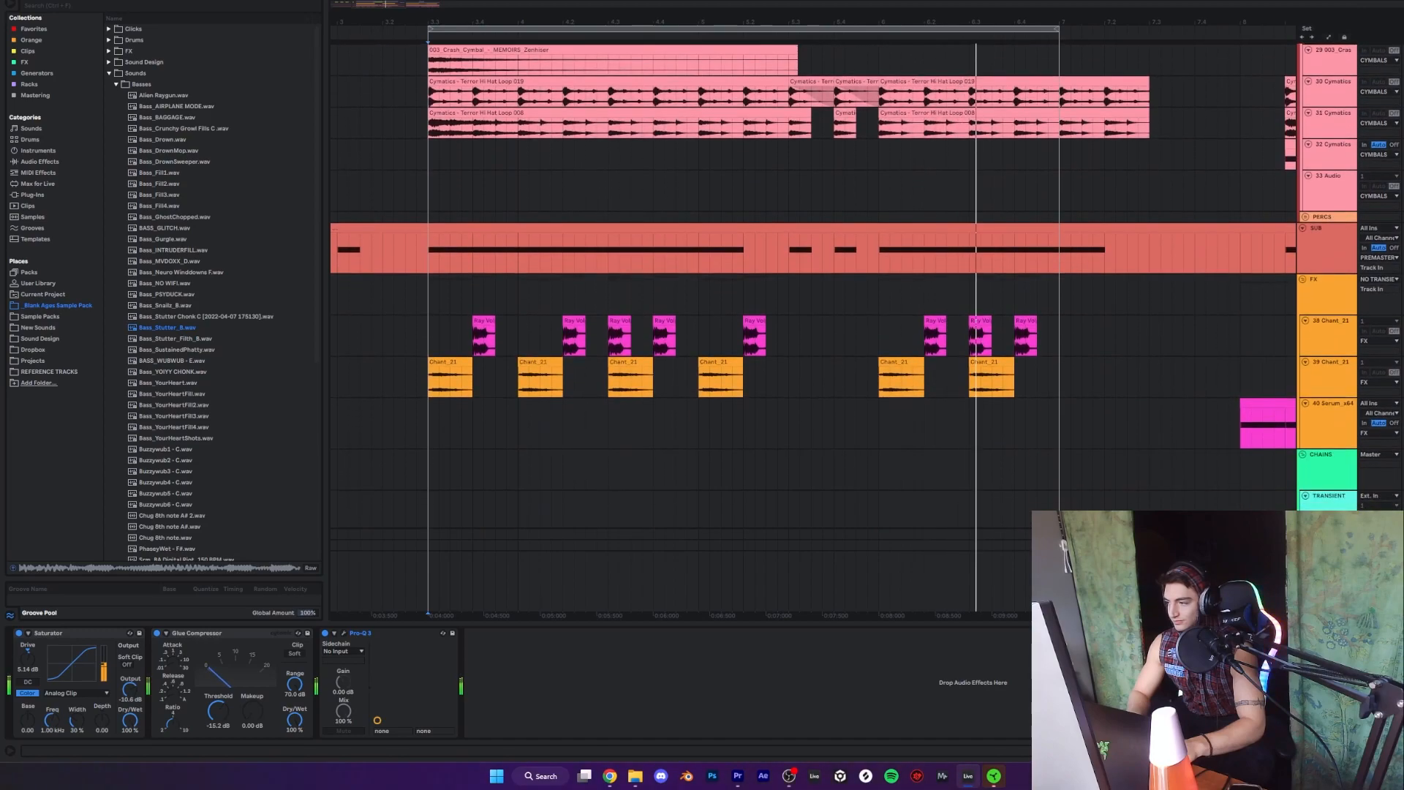
left_click(1316, 236)
left_click(424, 263)
- Play the sub bass loop and open Serum on the SUB track to review its oscillator and envelope settings
key("space")
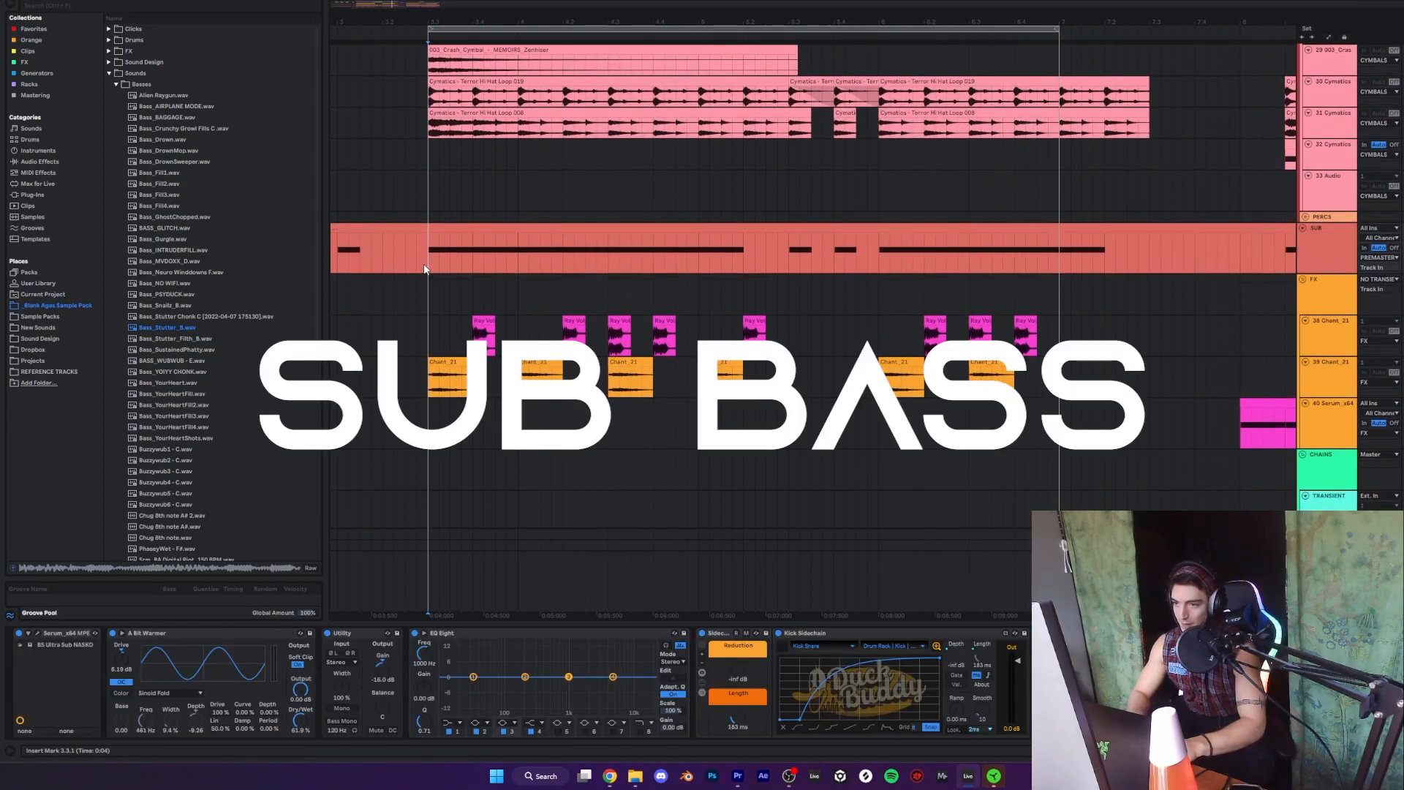
key("space")
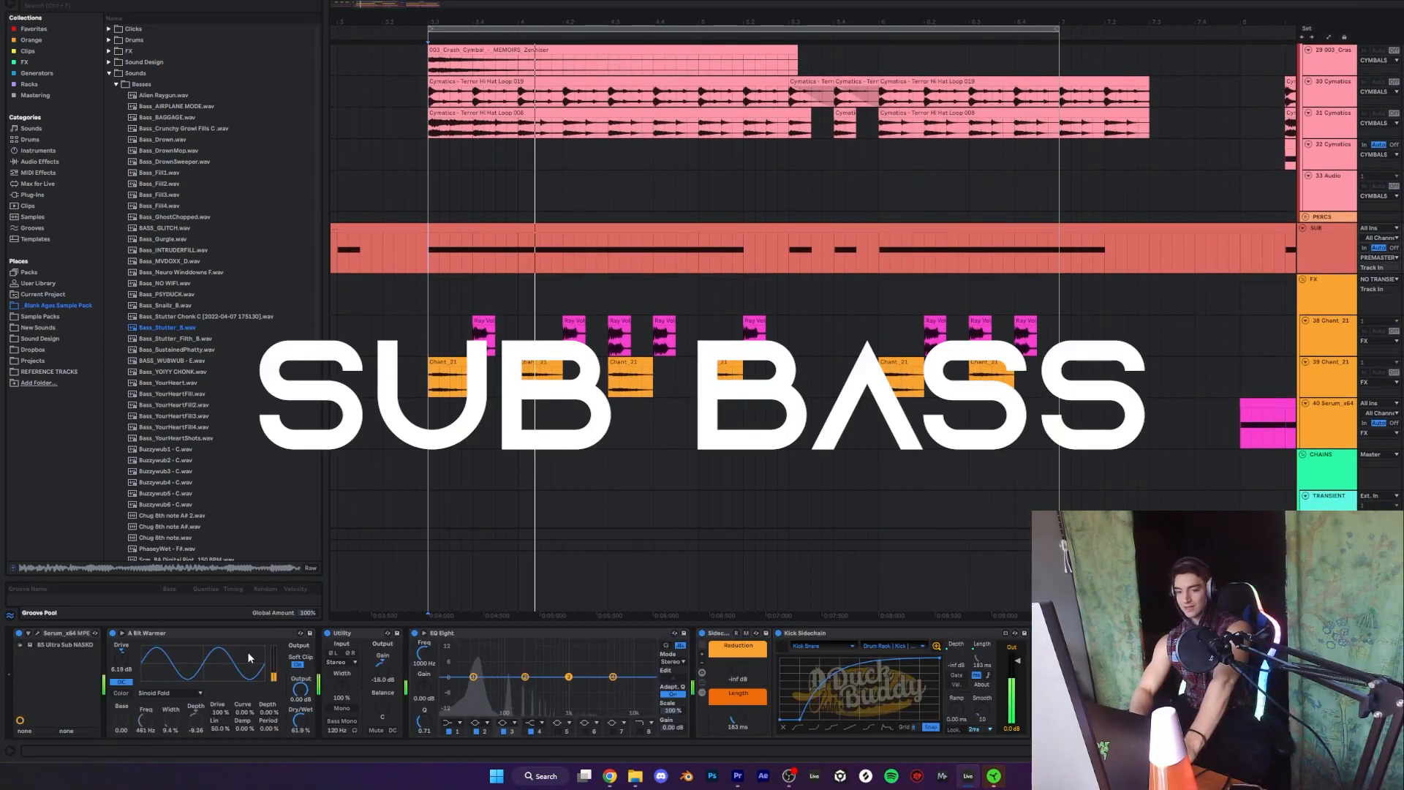
left_click(38, 633)
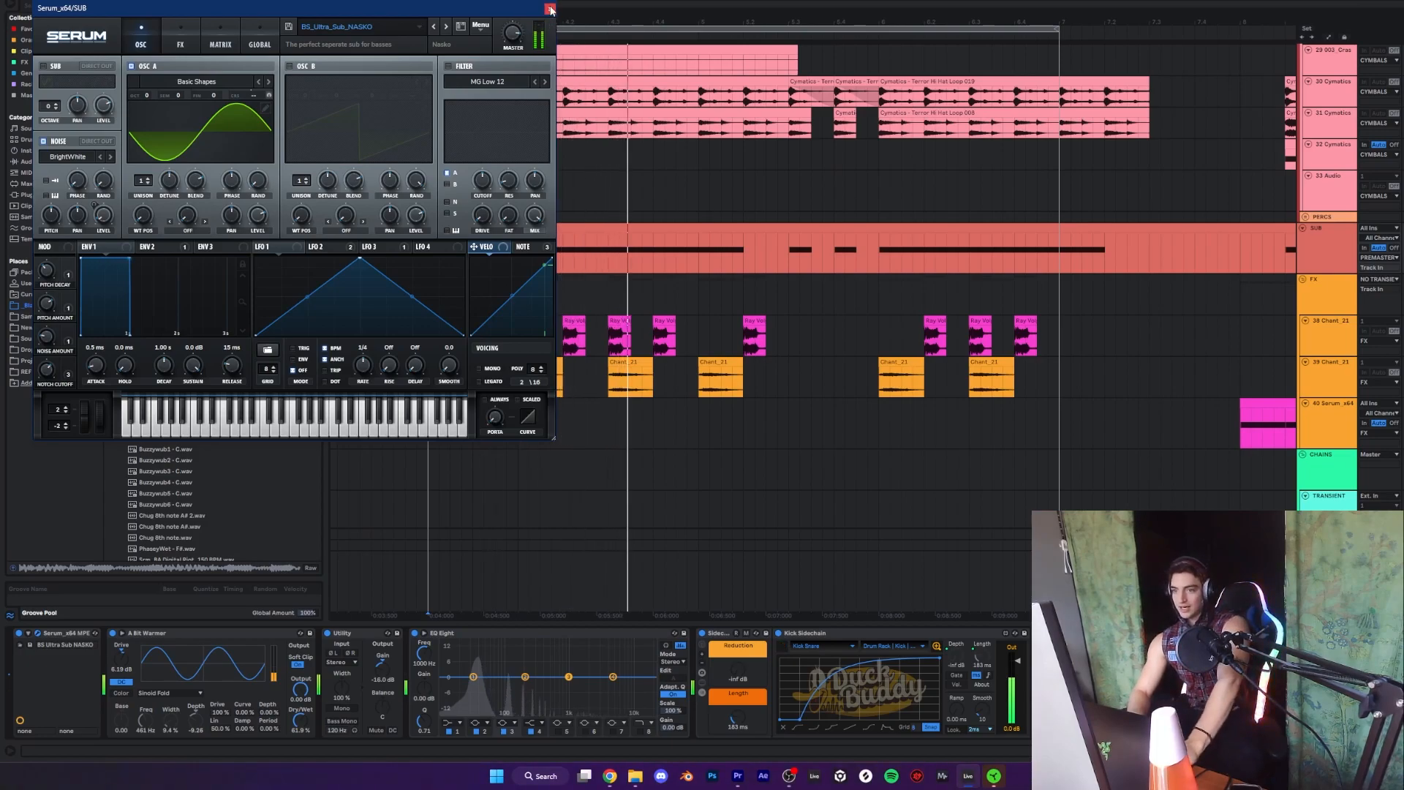
key("space")
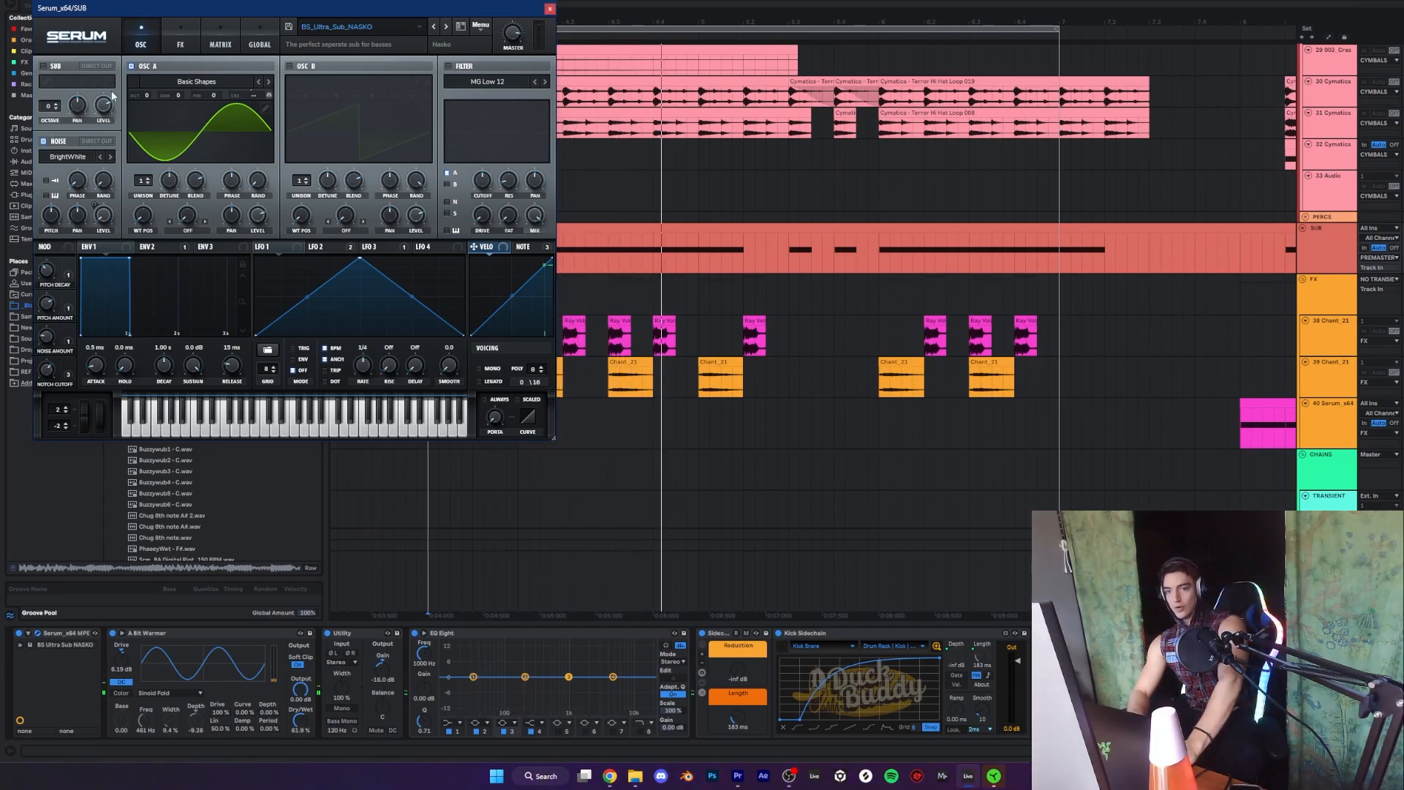
- Close Serum and audition the sub bass loop with the A Bit Warmer saturator switched off and on for comparison
left_click(547, 9)
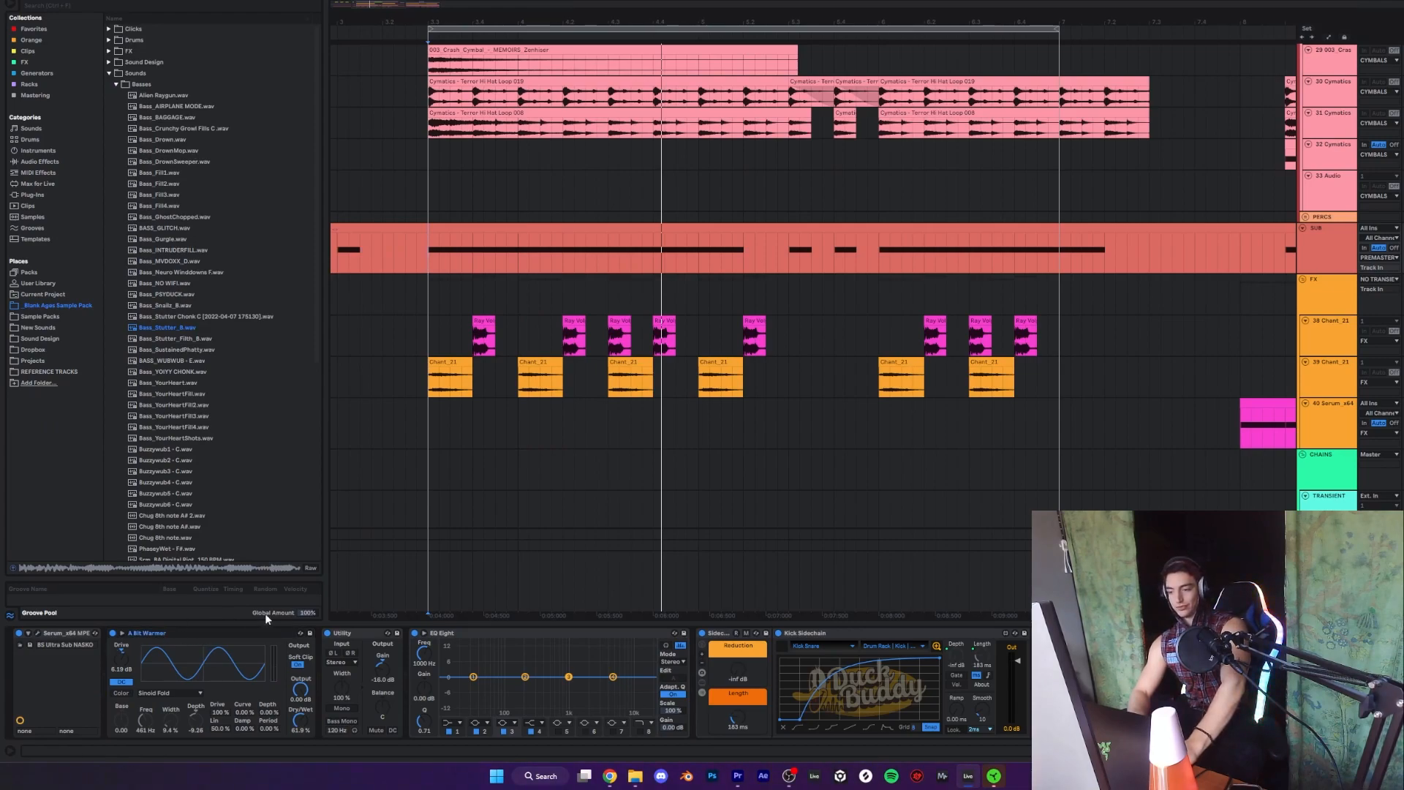
key("space")
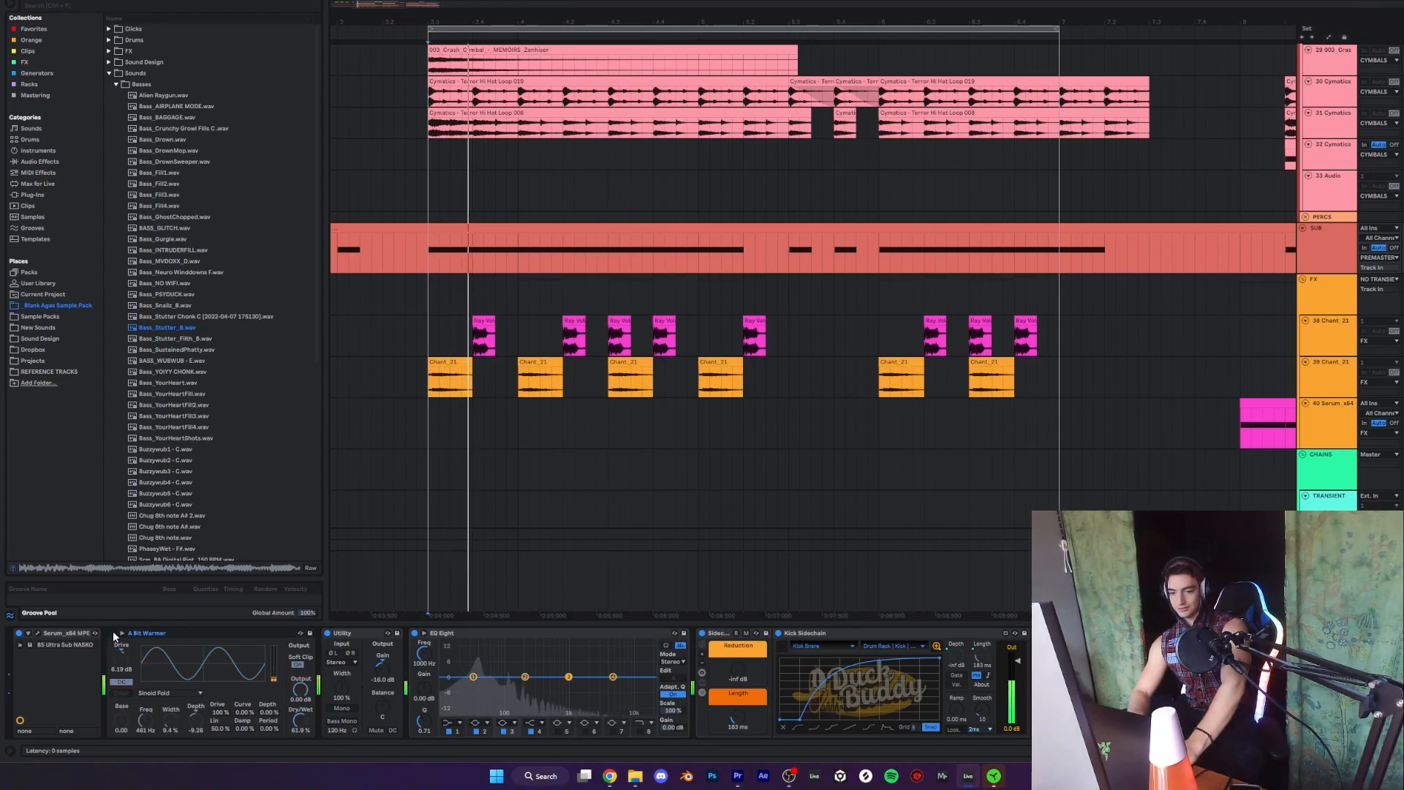
key("space")
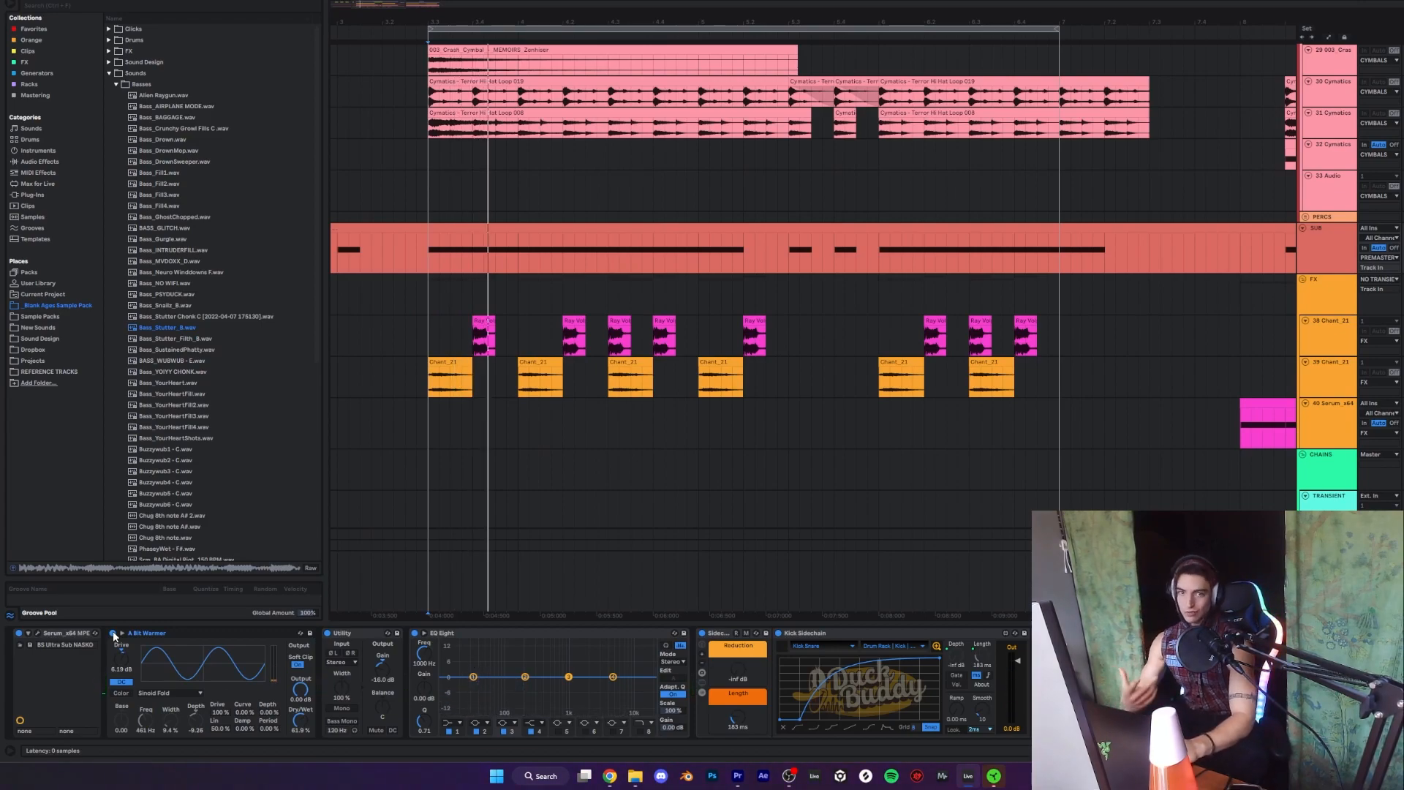
key("space")
left_click(112, 633)
key("space")
key("space")
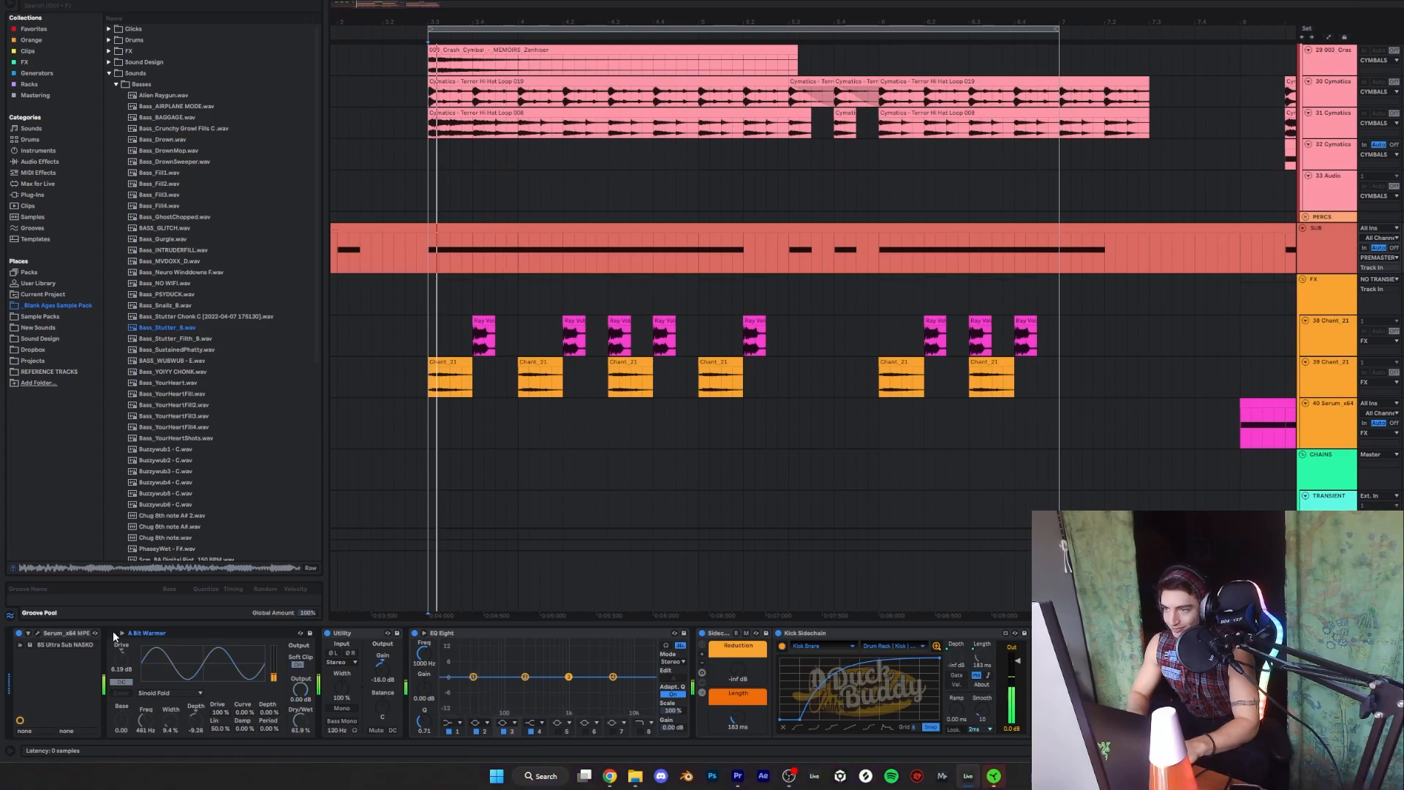
left_click(112, 634)
key("space")
key("space")
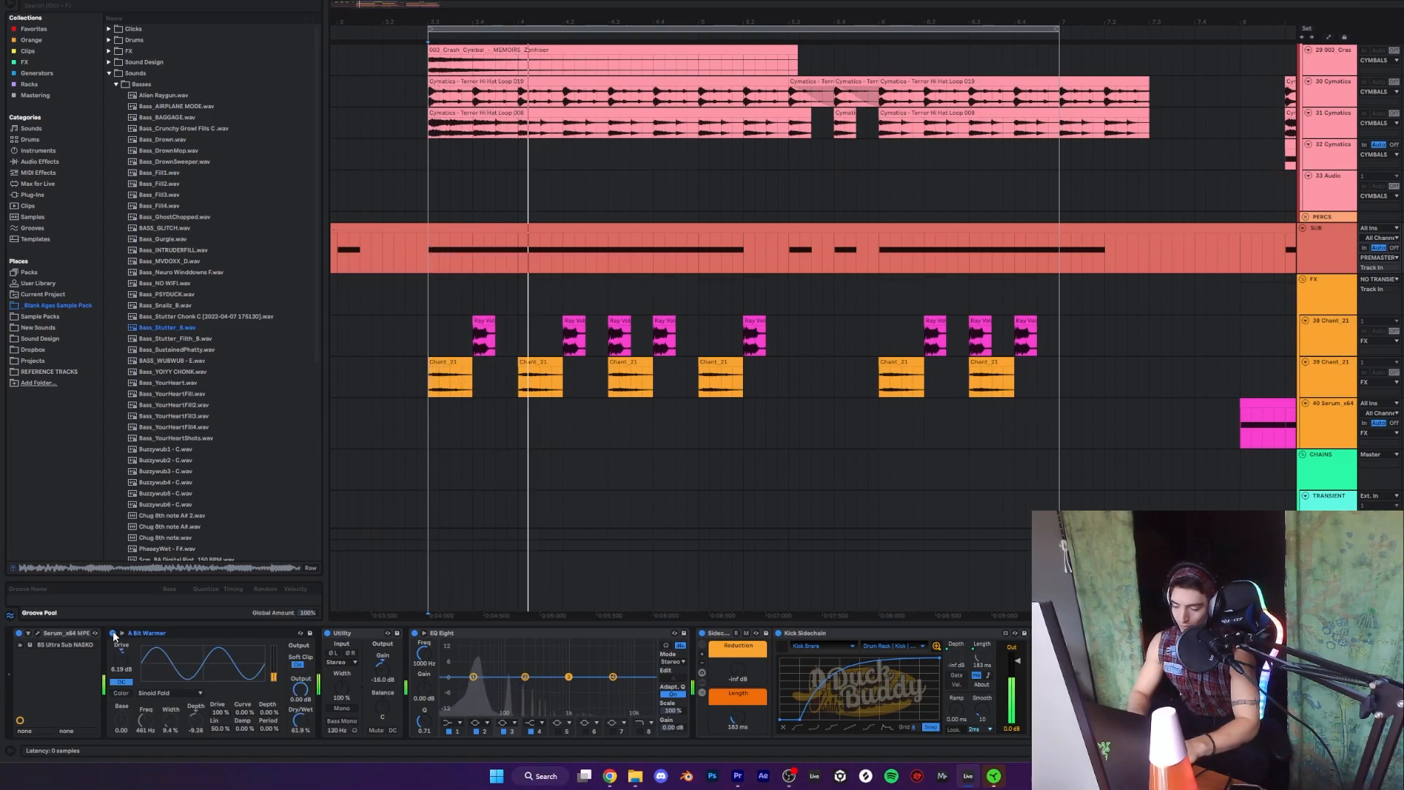
key("space")
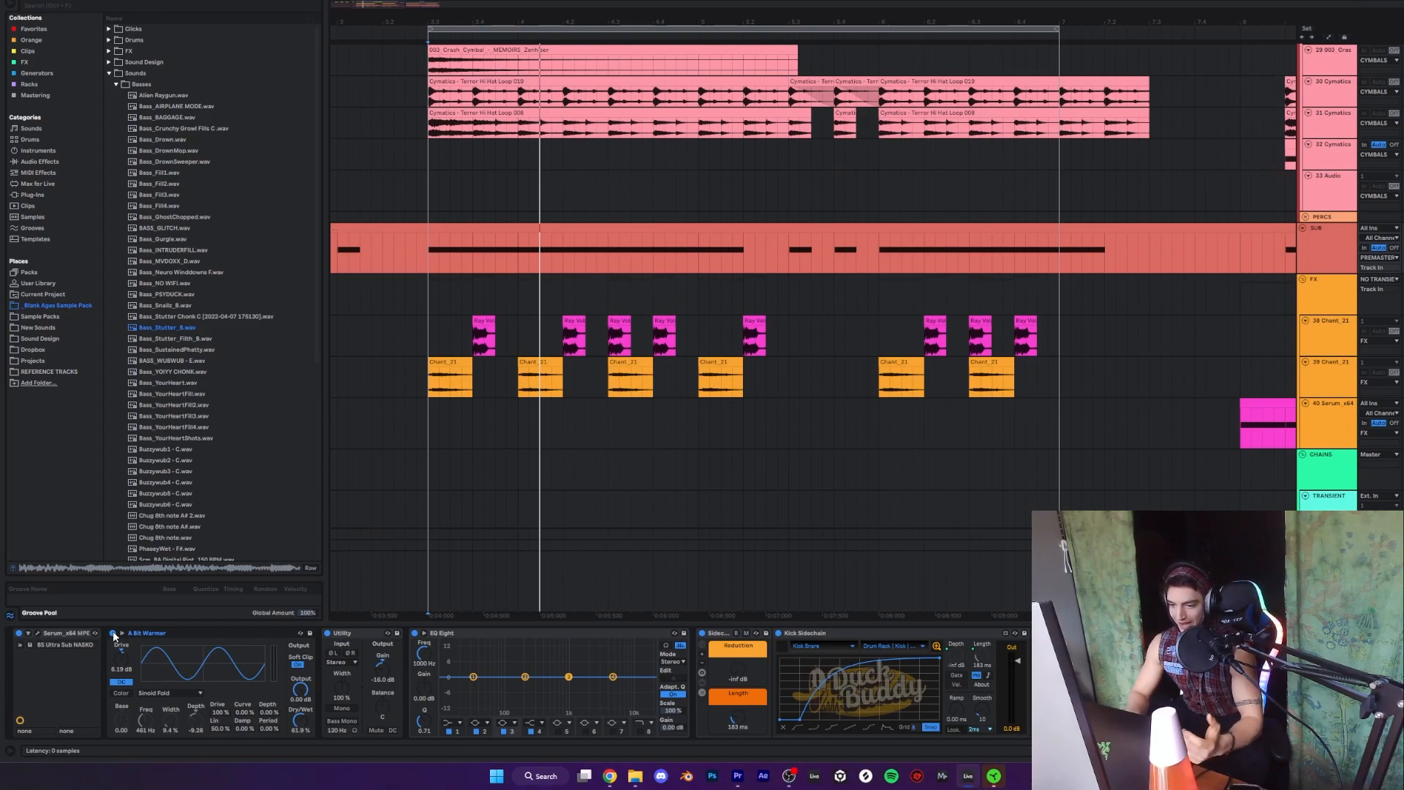
- Play the sub bass loop and examine the Kick Sidechain's source-track and tap-point options without changing them
key("space")
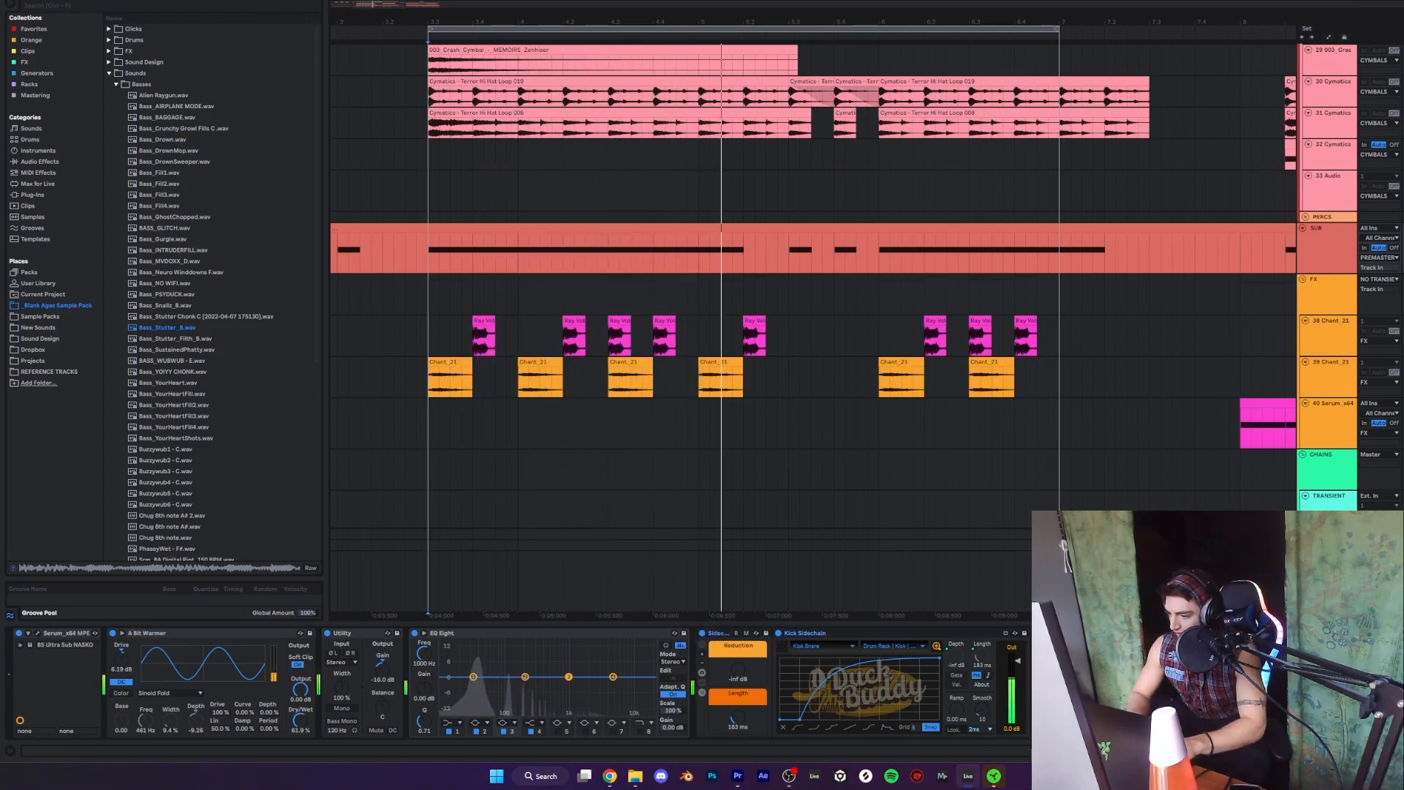
key("space")
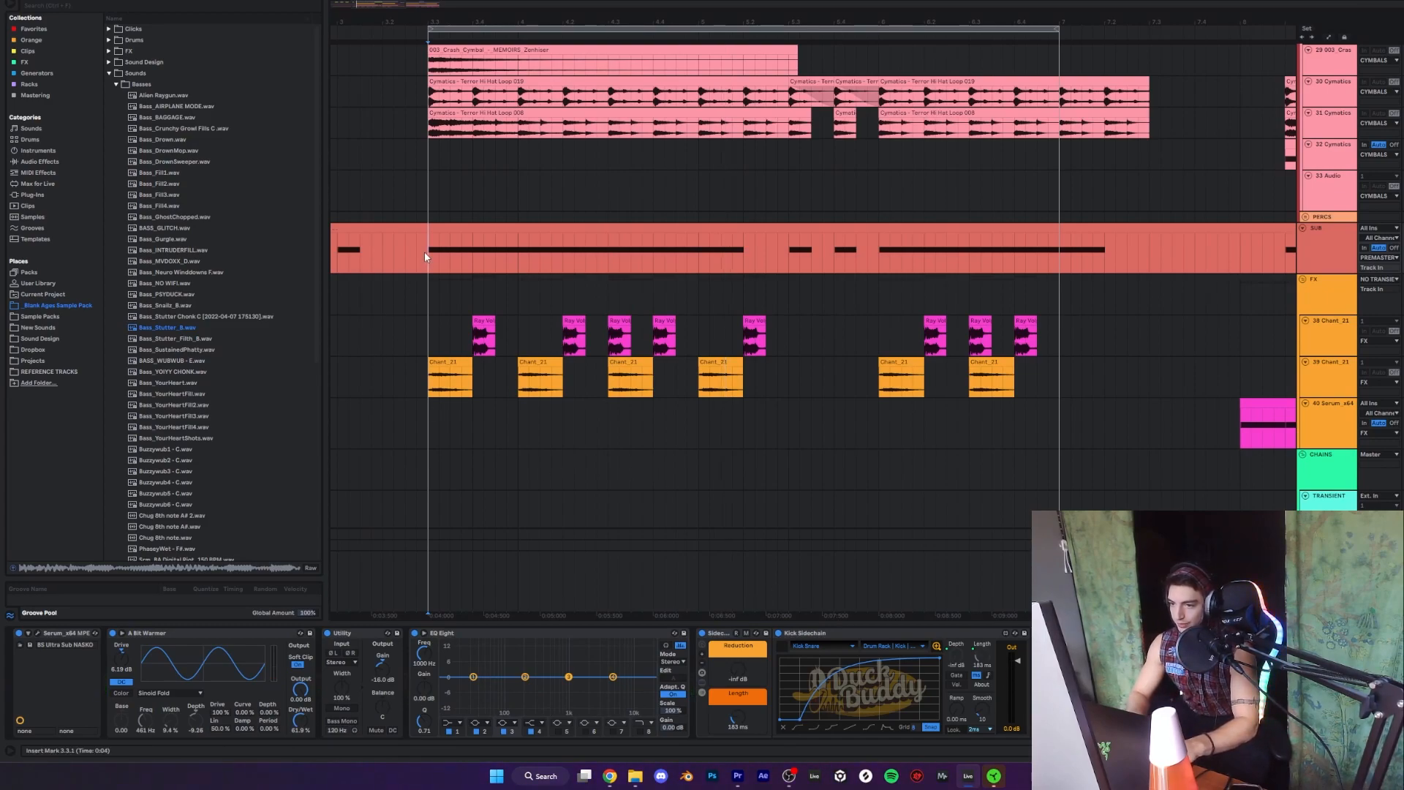
left_click(820, 646)
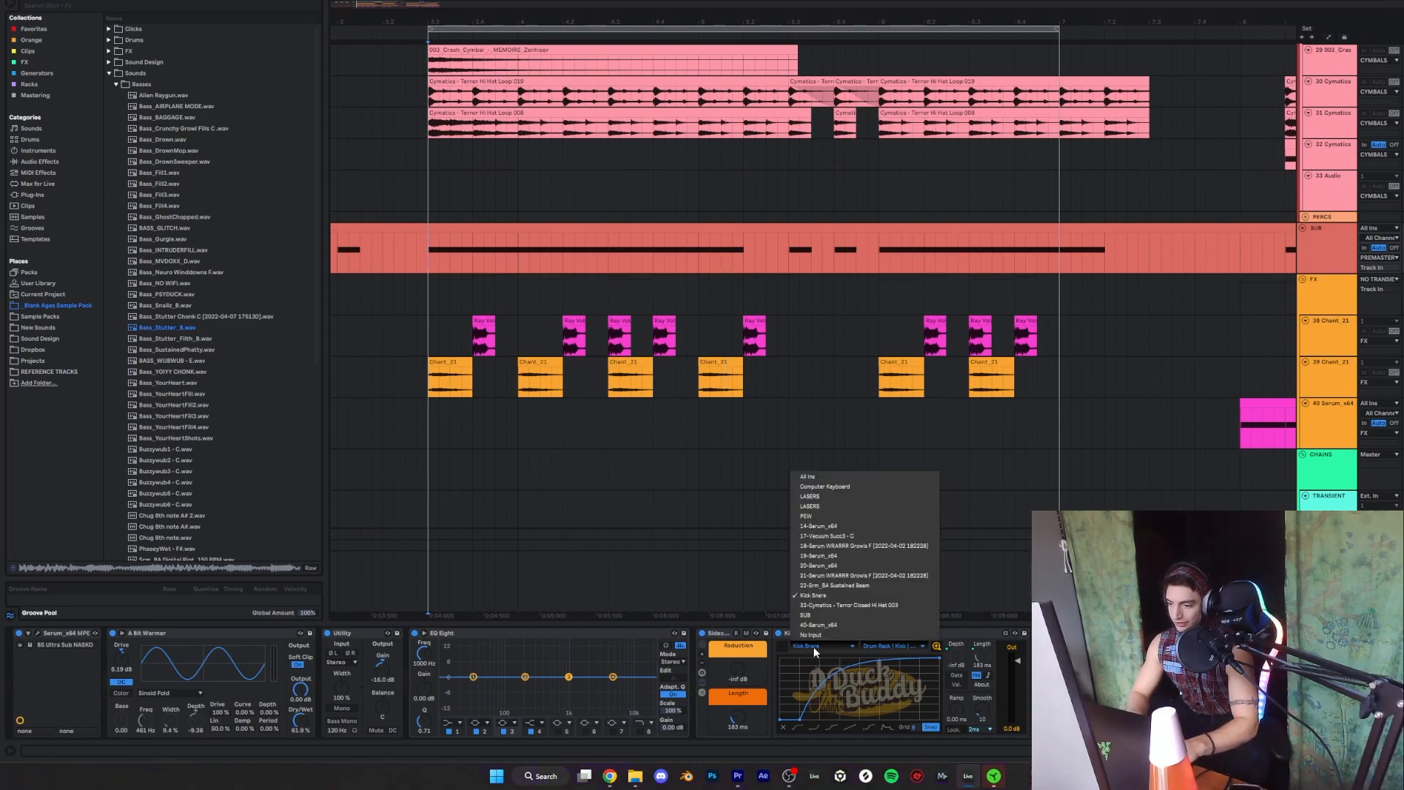
left_click(898, 649)
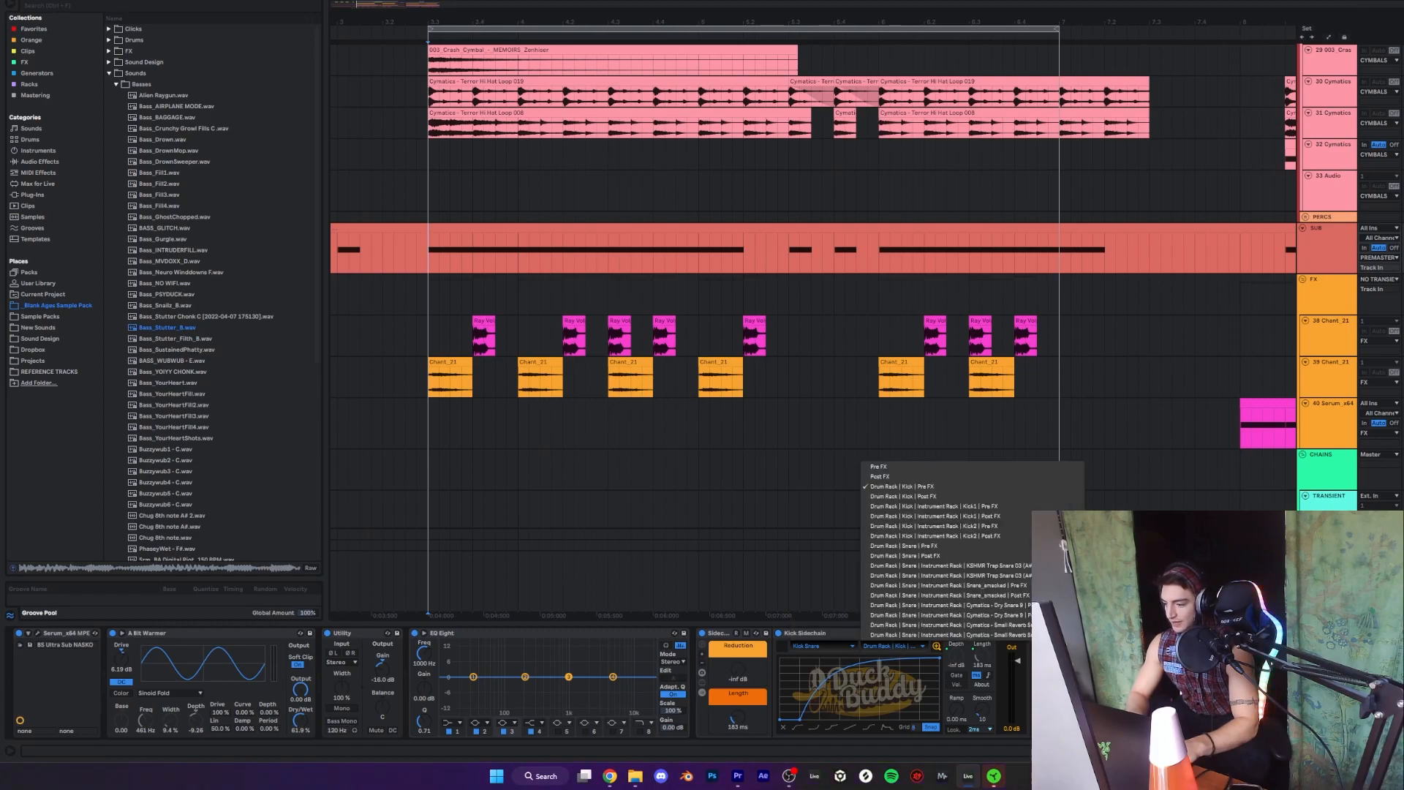
key("Escape")
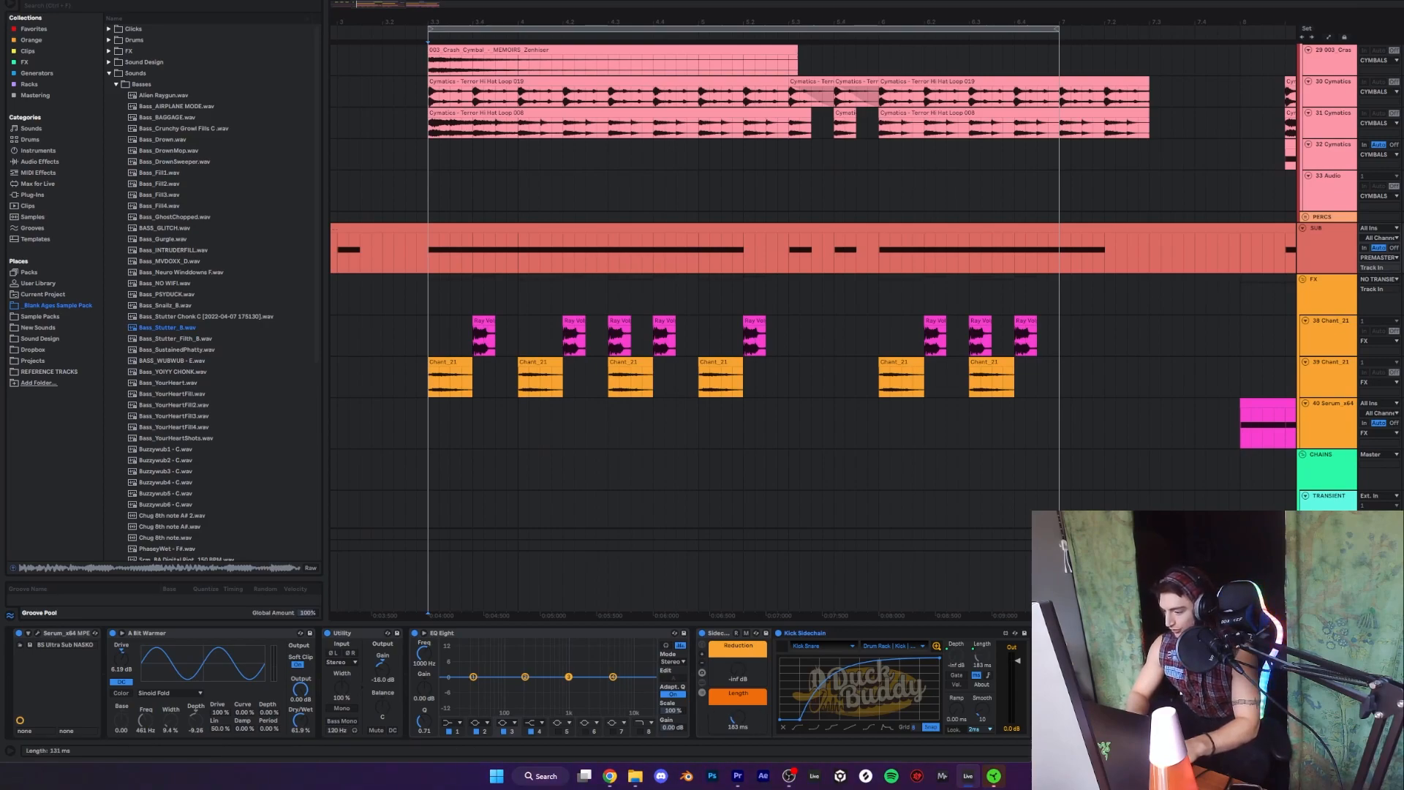
key("space")
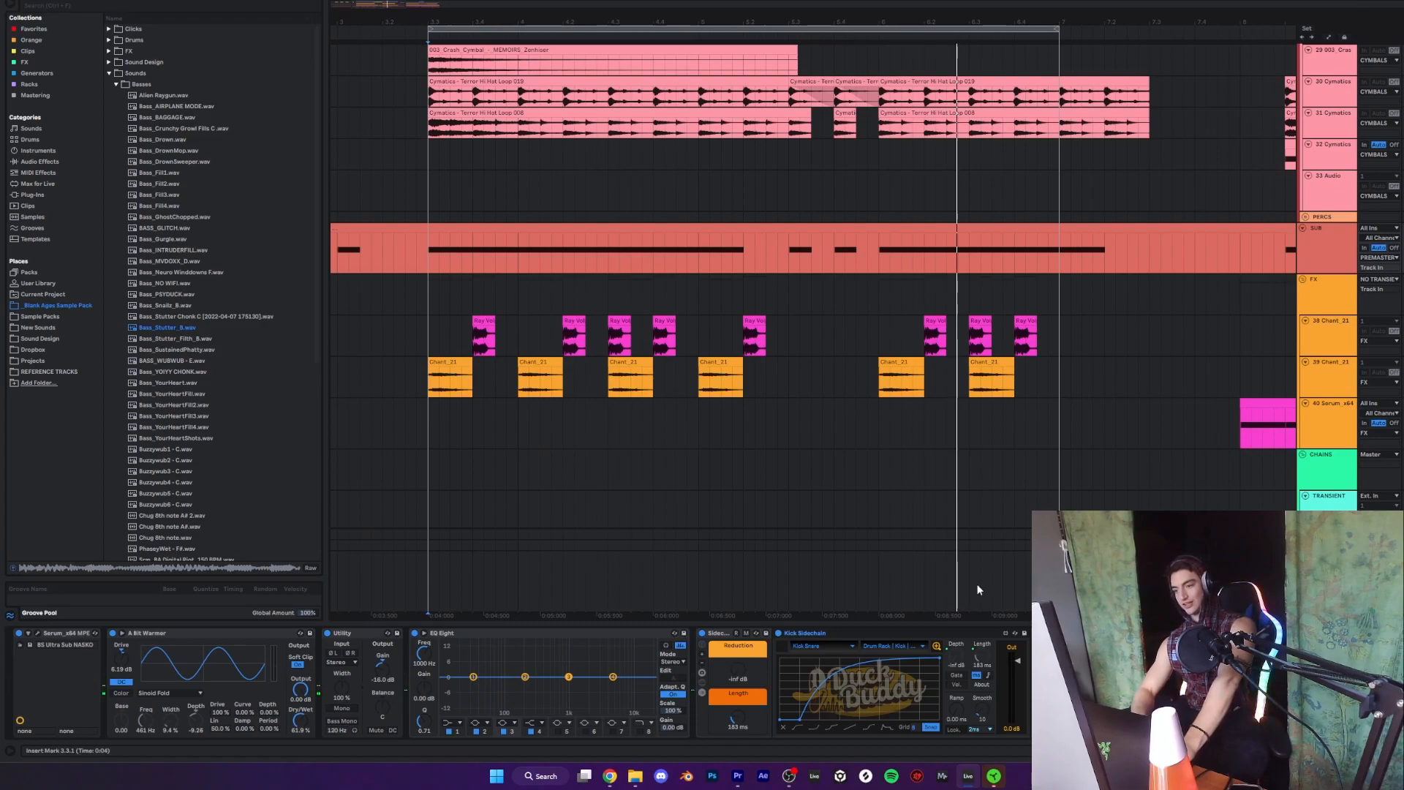
key("space")
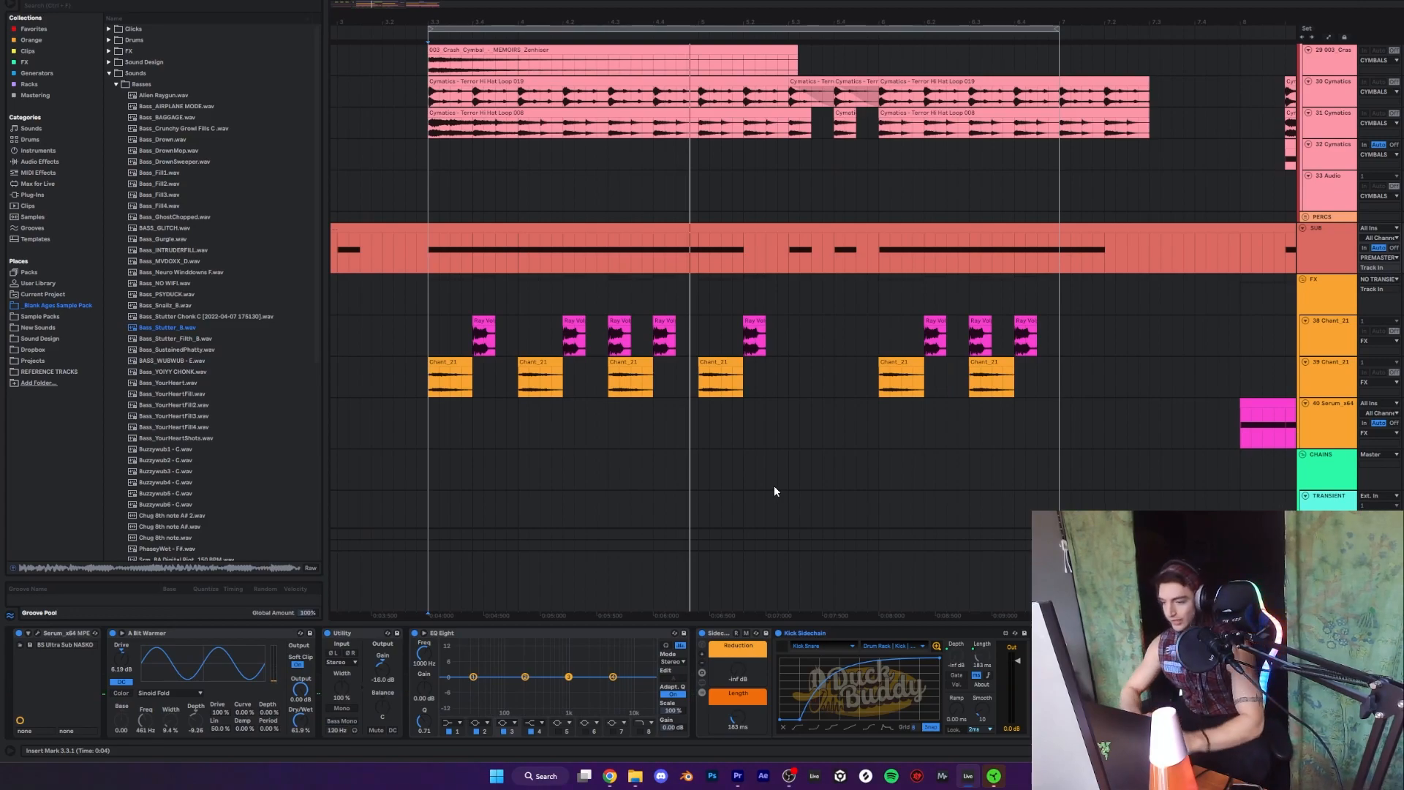
left_click(429, 252)
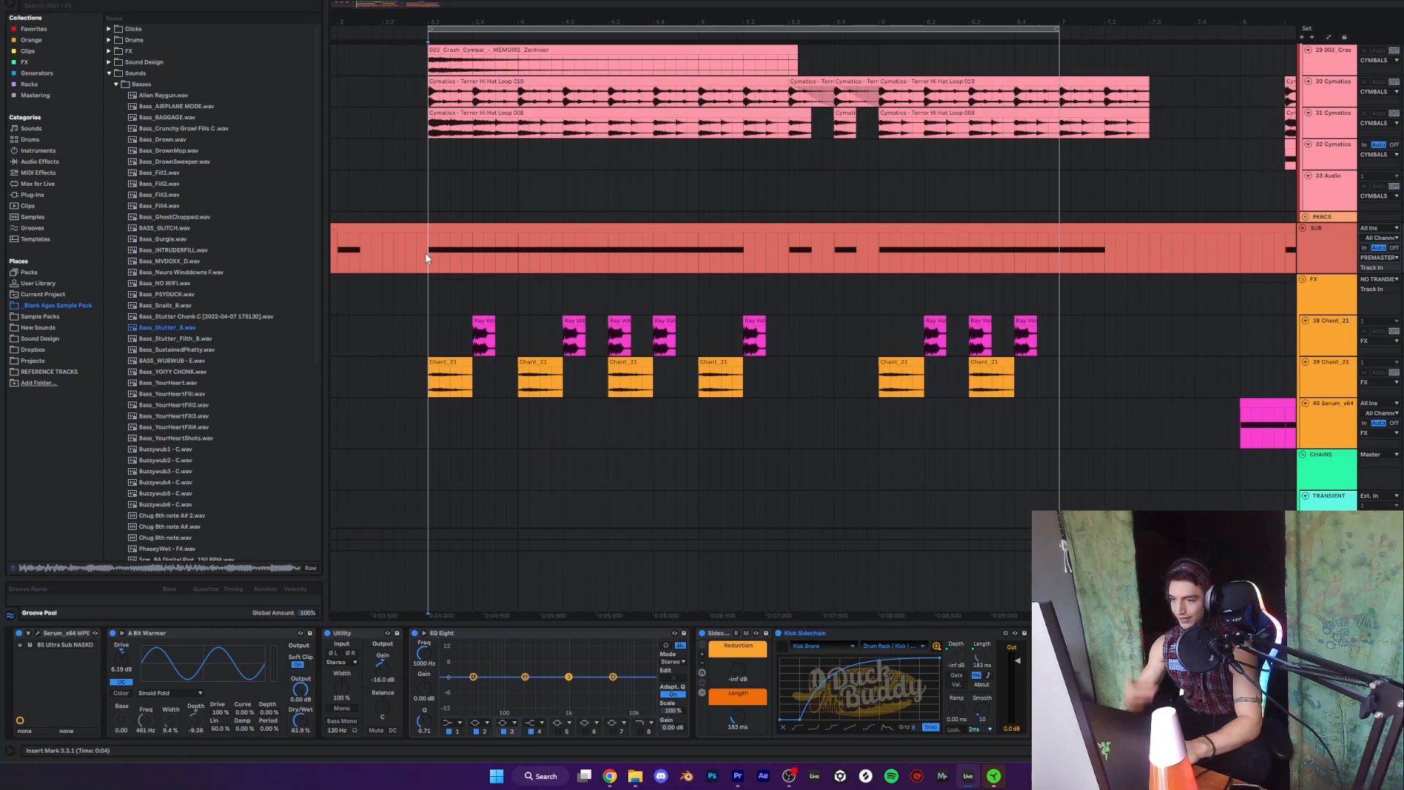
- Play the loop from 3.3.1 with the FX group selected, and show the Chant track's device chain
scroll(426, 256, "up", 3)
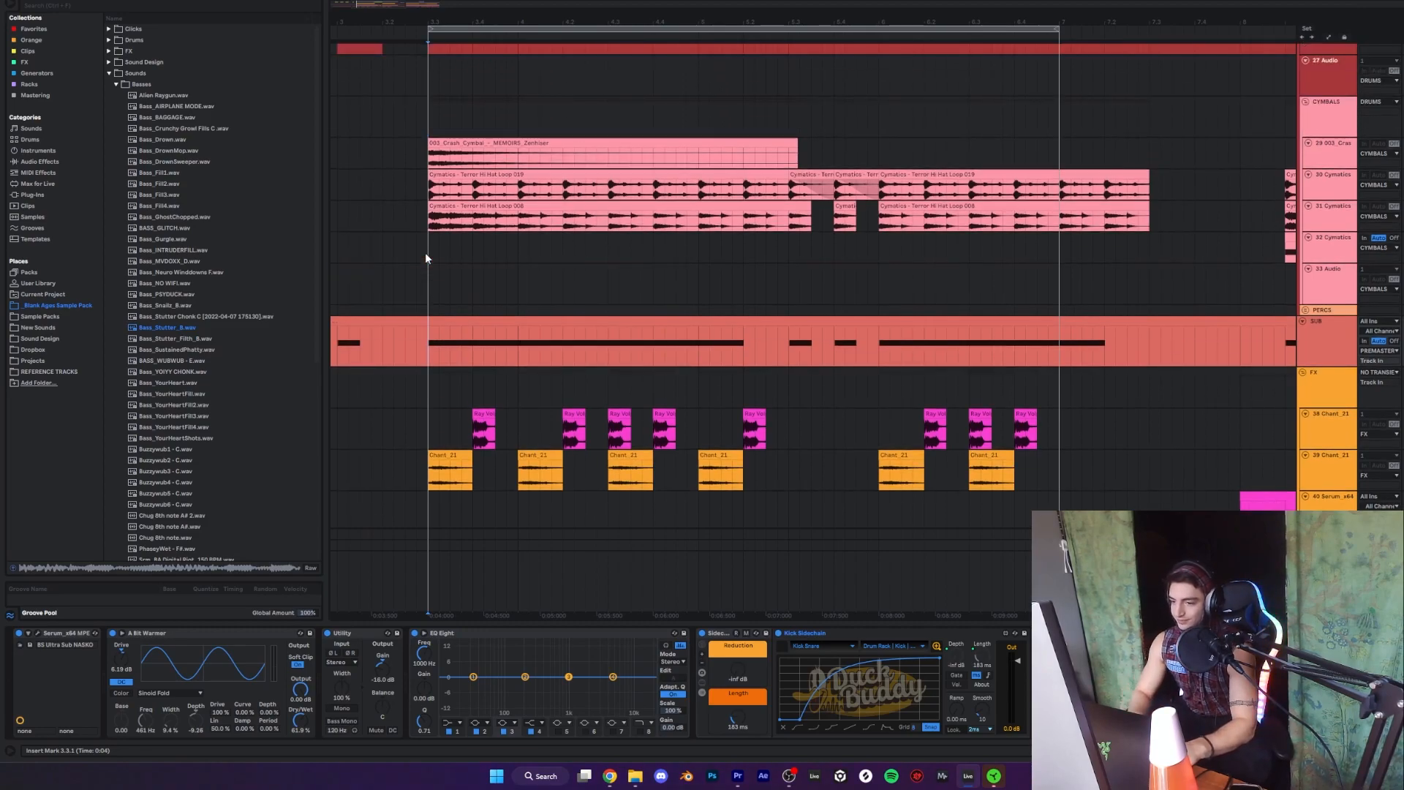
scroll(425, 256, "down", 5)
left_click(428, 223)
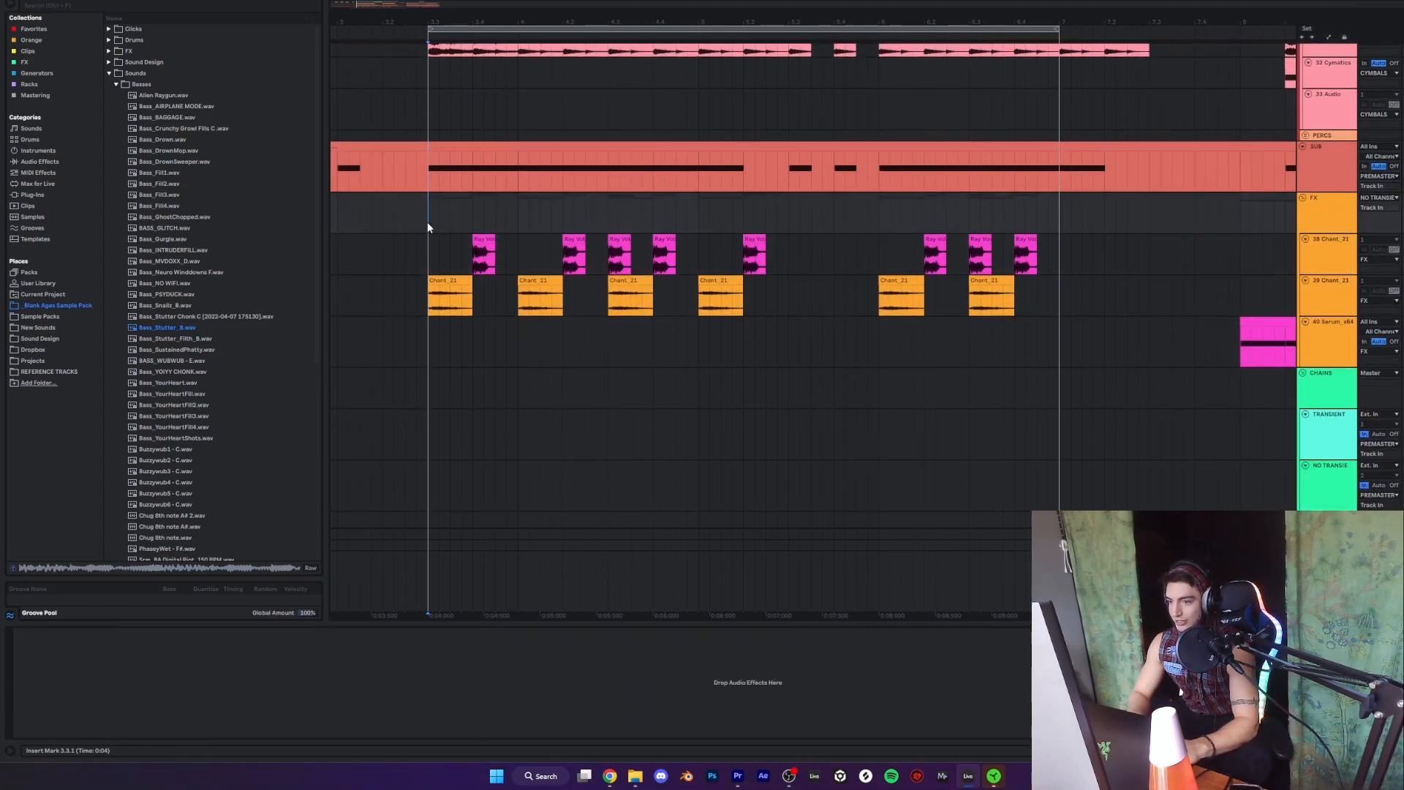
key("space")
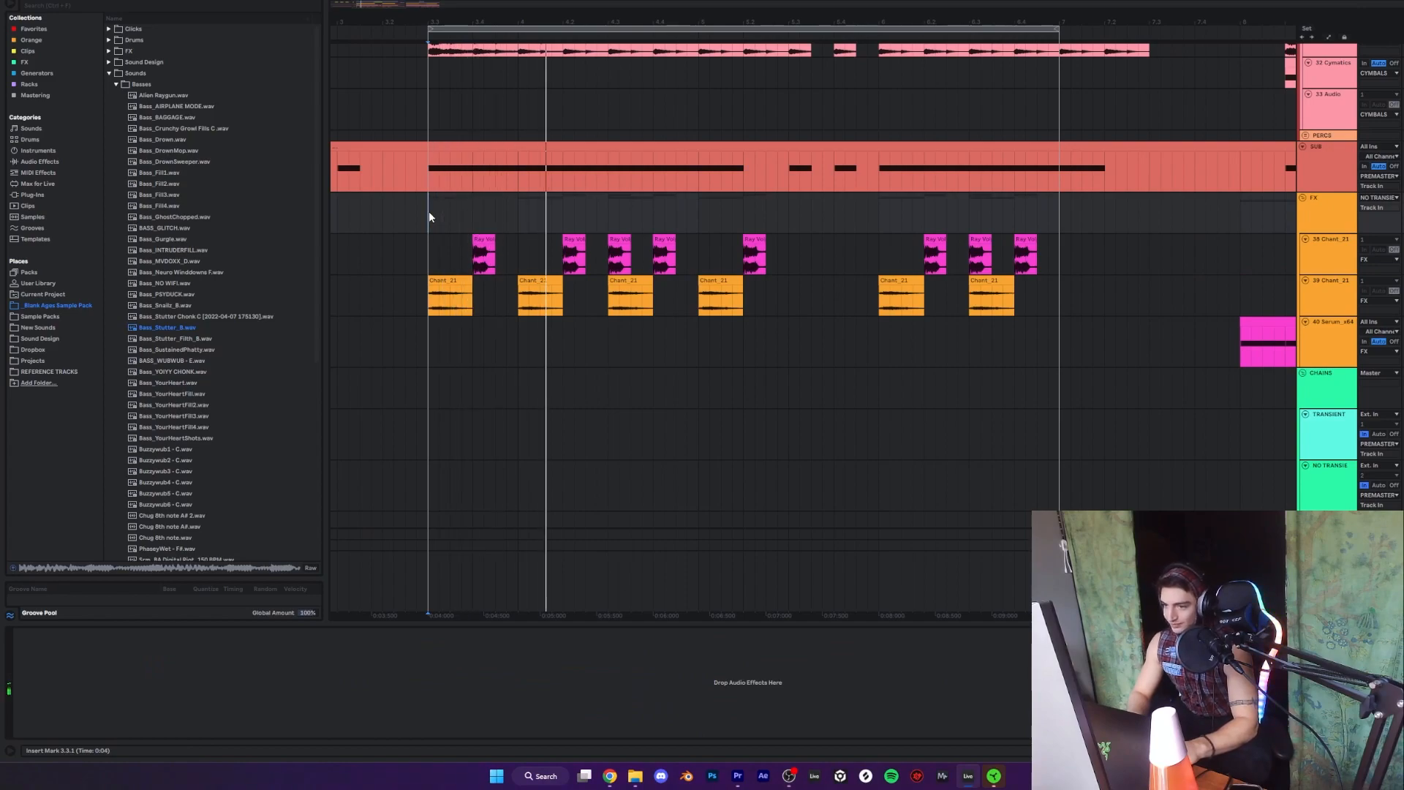
left_click(430, 300)
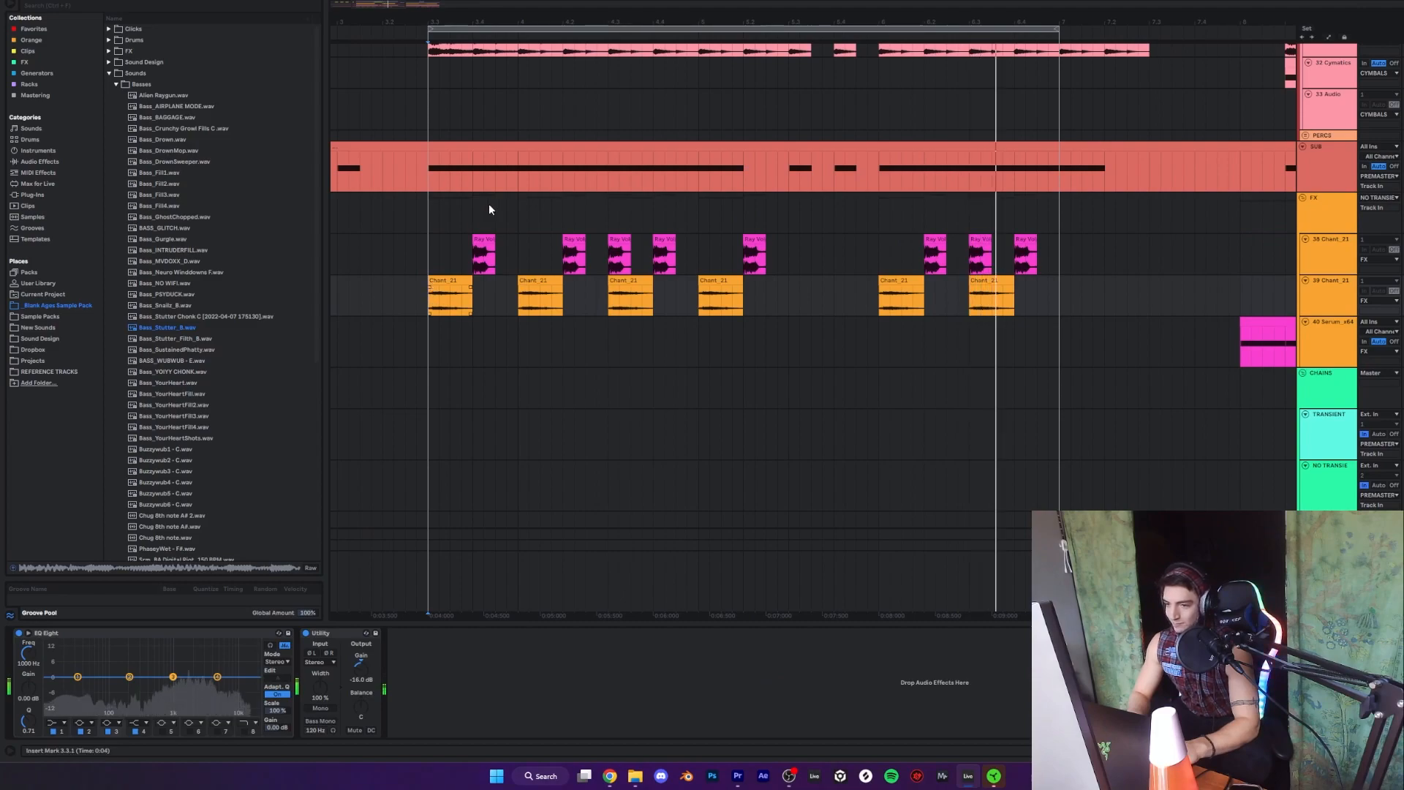
- Try extending the first Laserbeam vocal clip in the FX group to end at 3.4.4, and play it
left_click(477, 263)
left_click_drag(495, 239, 505, 240)
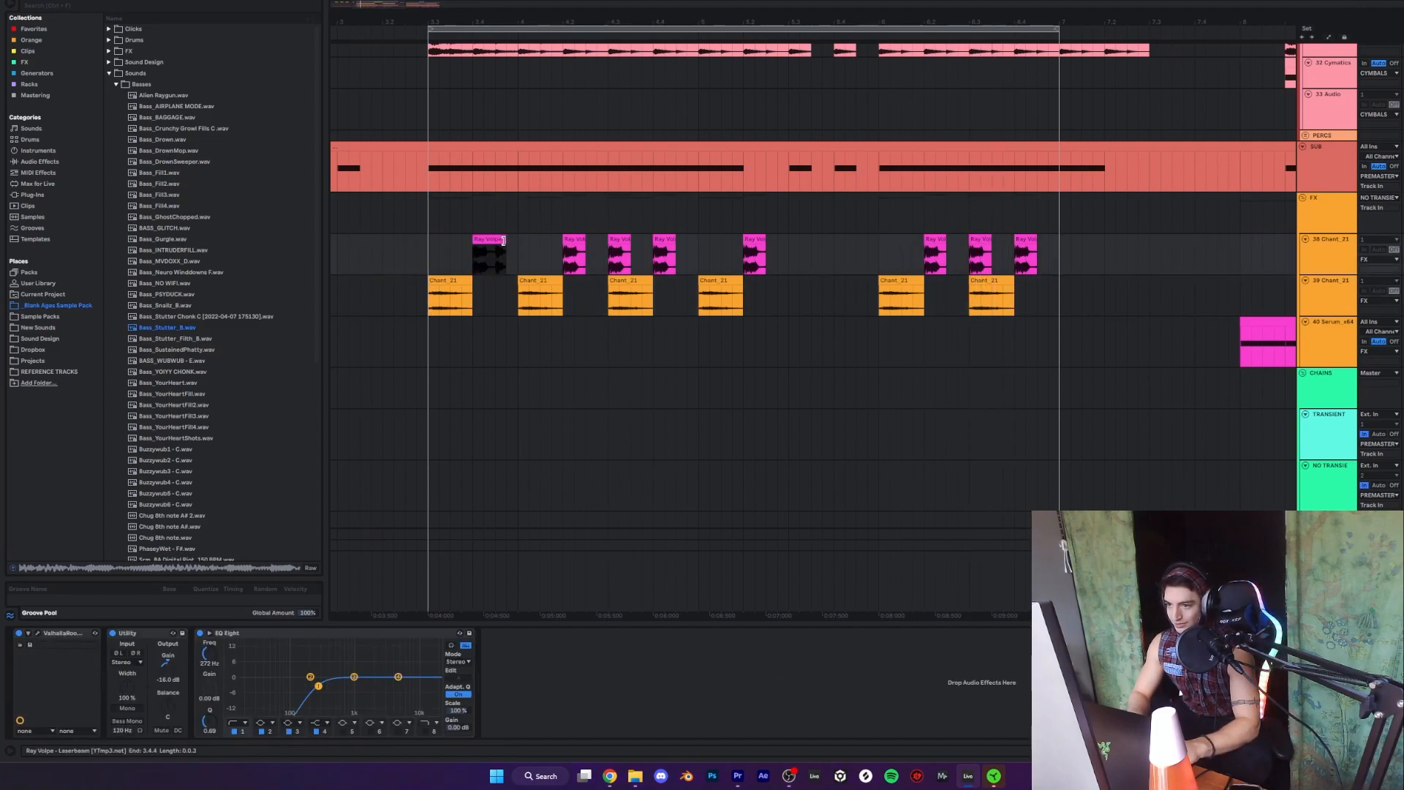
key("space")
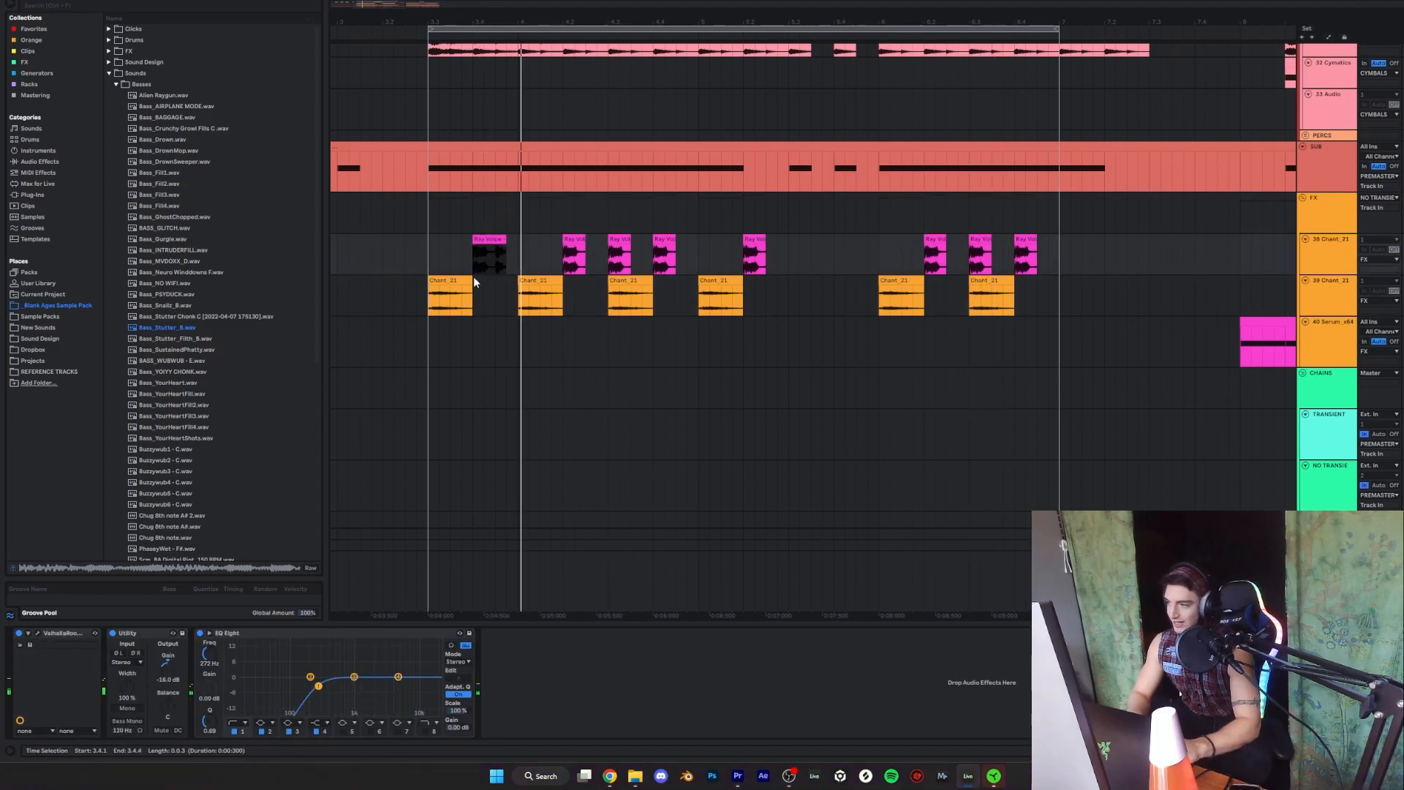
- Audition the FX group from the loop's beginning, showing the Laserbeam vocal track's device chain with its reverb, Utility and EQ Eight
left_click(429, 217)
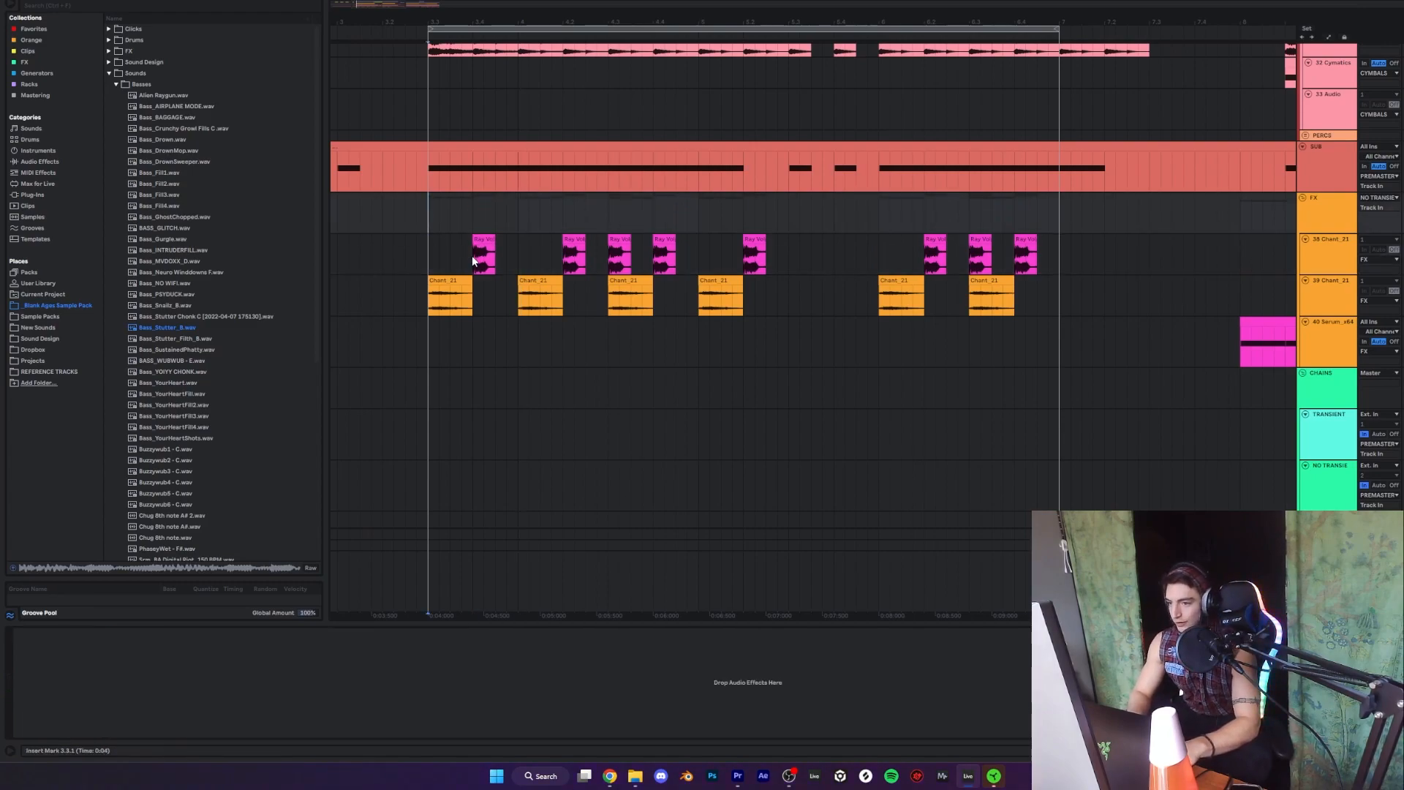
key("space")
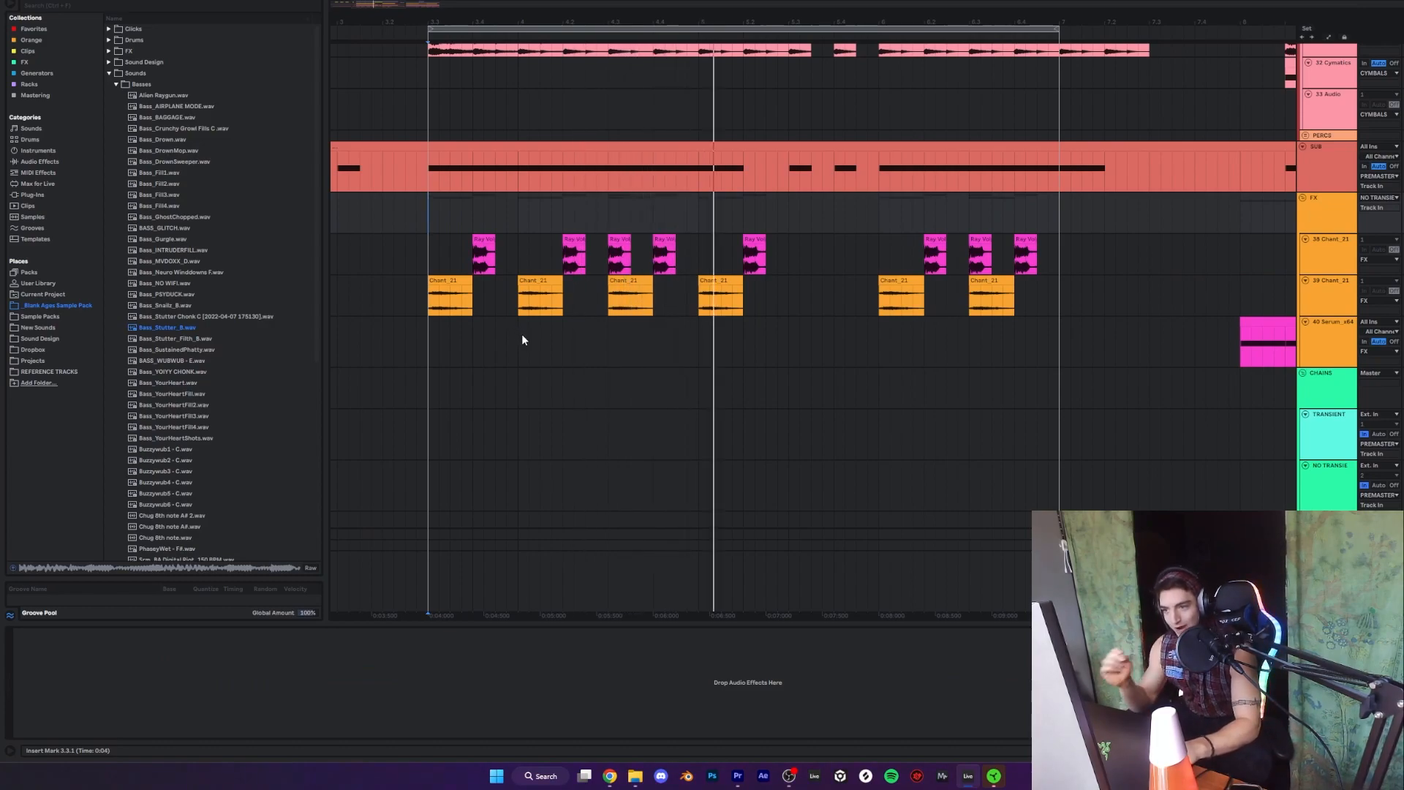
left_click(427, 260)
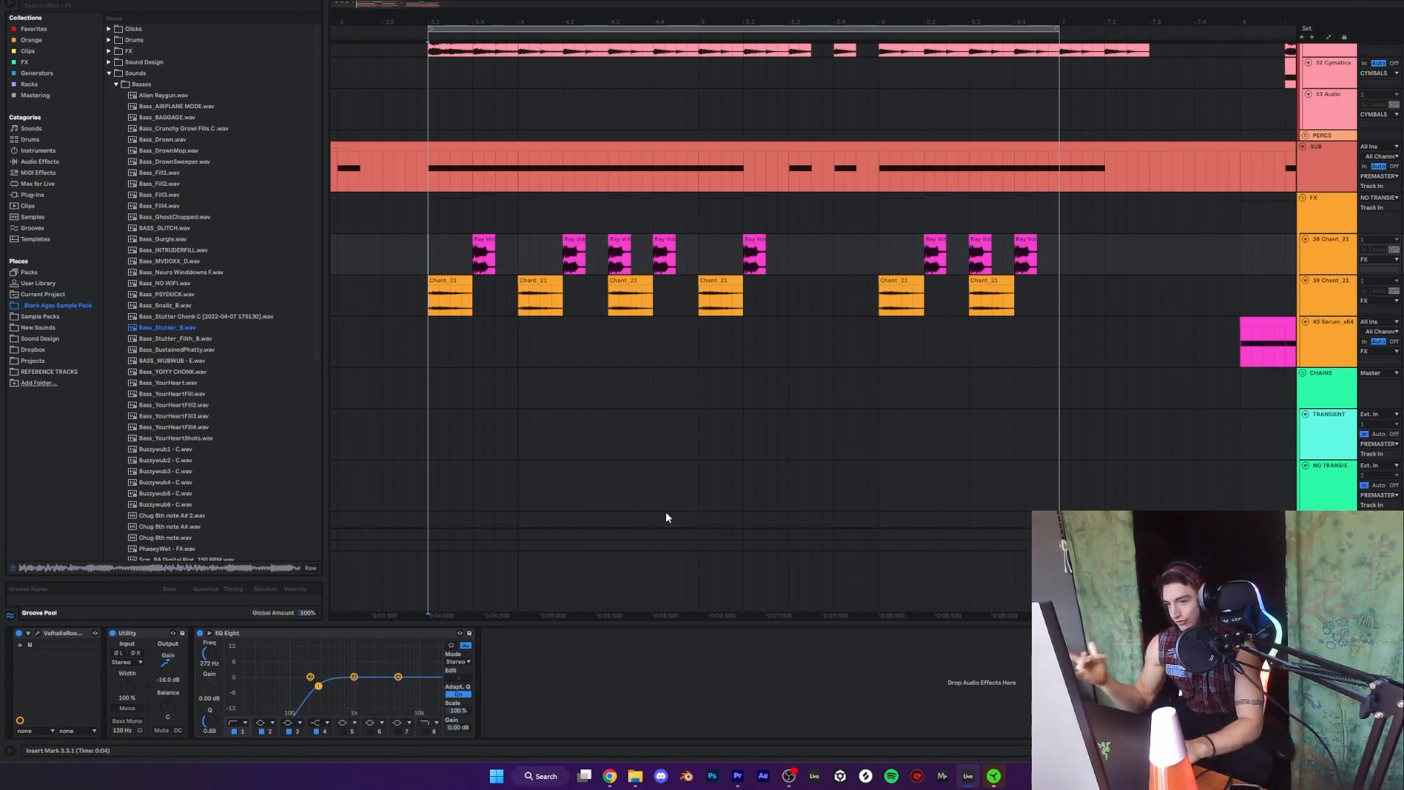
key("space")
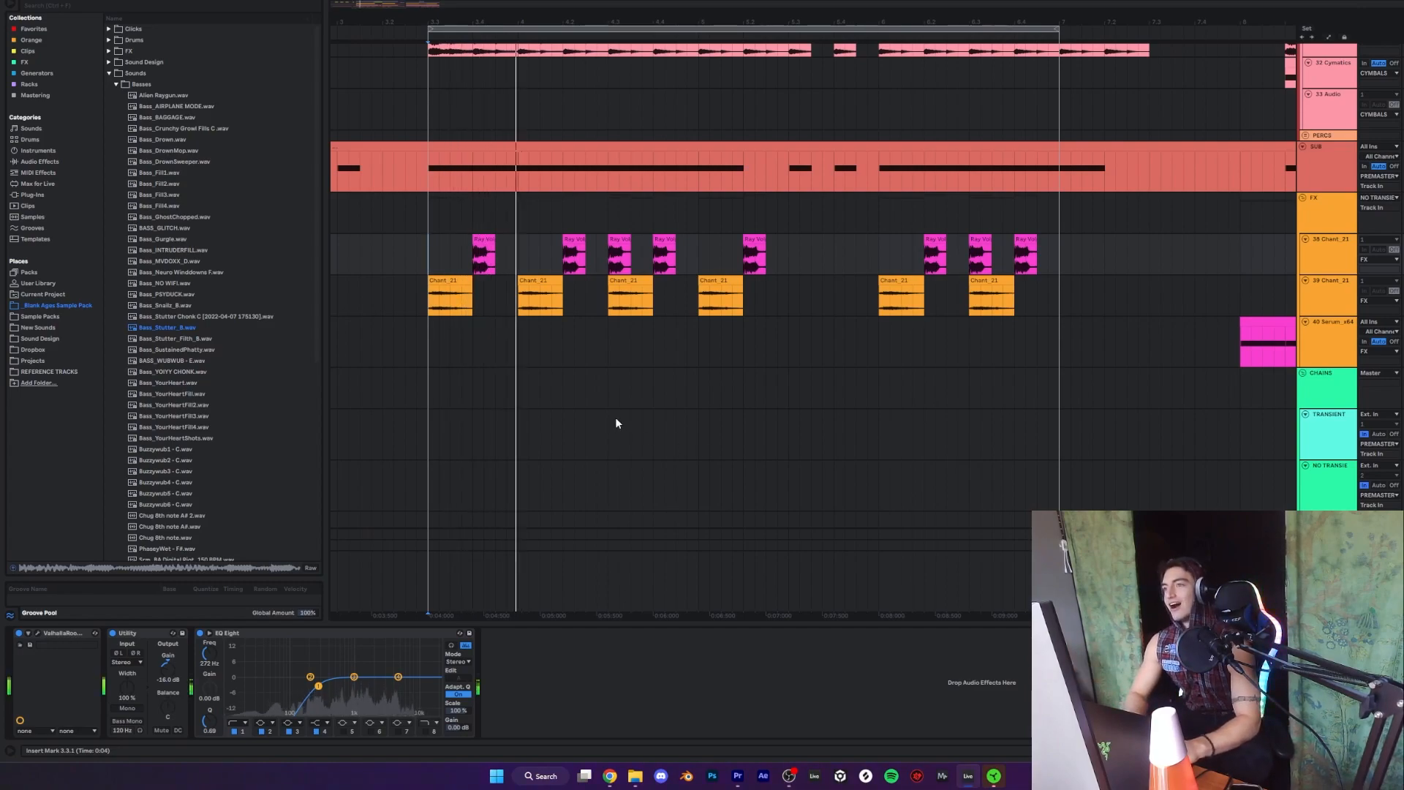
key("space")
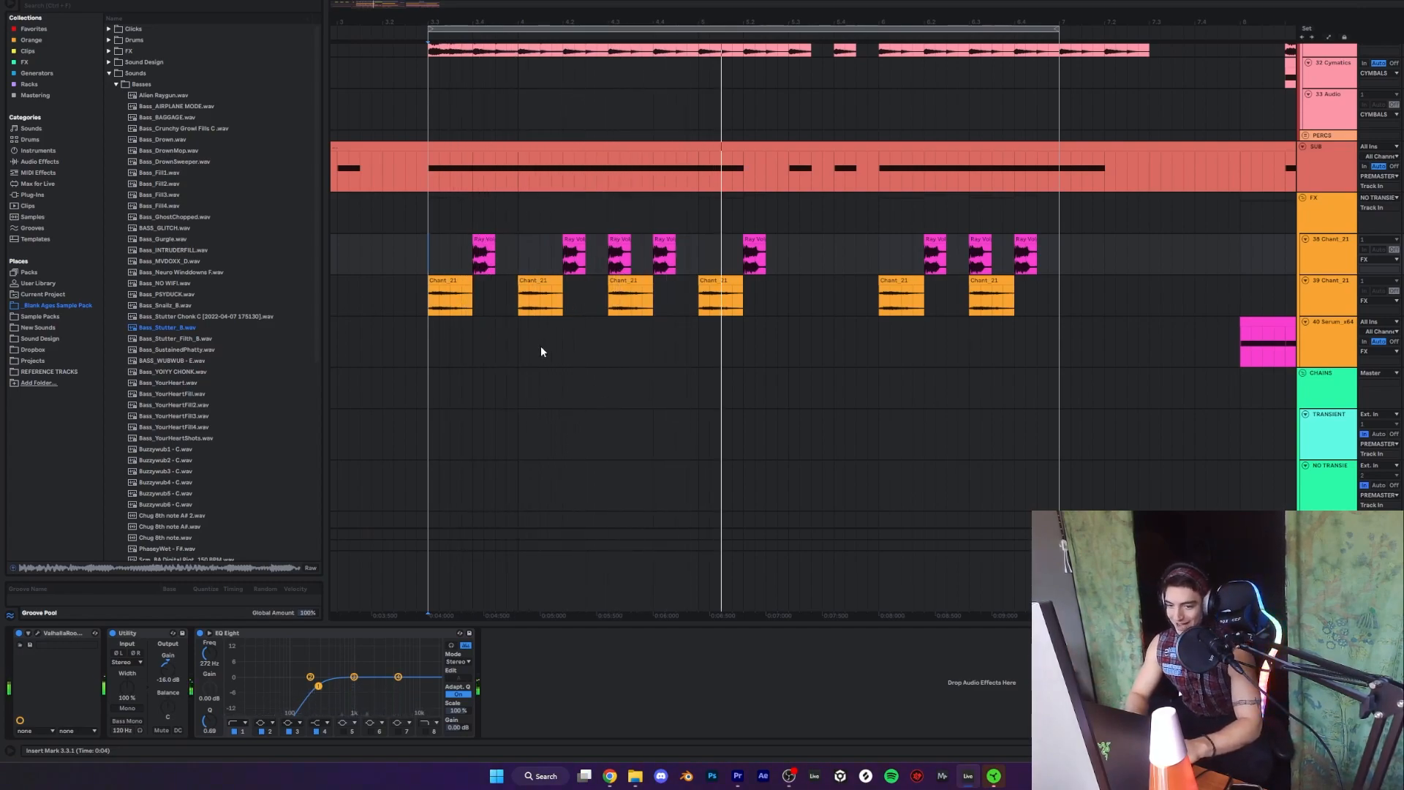
- Select the first Chant_21 clip and repeatedly audition the chant from the loop's beginning
left_click(448, 278)
left_click(448, 278)
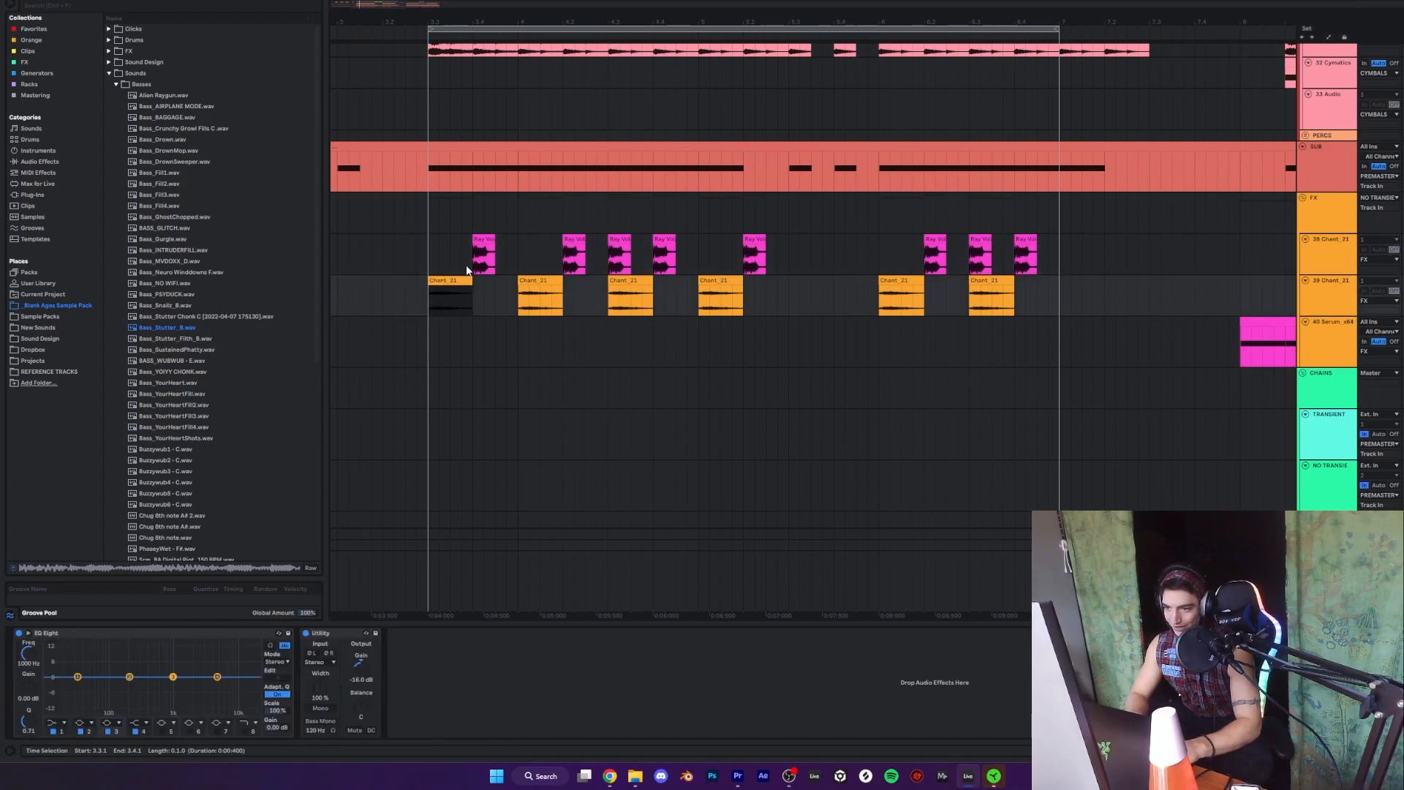
key("space")
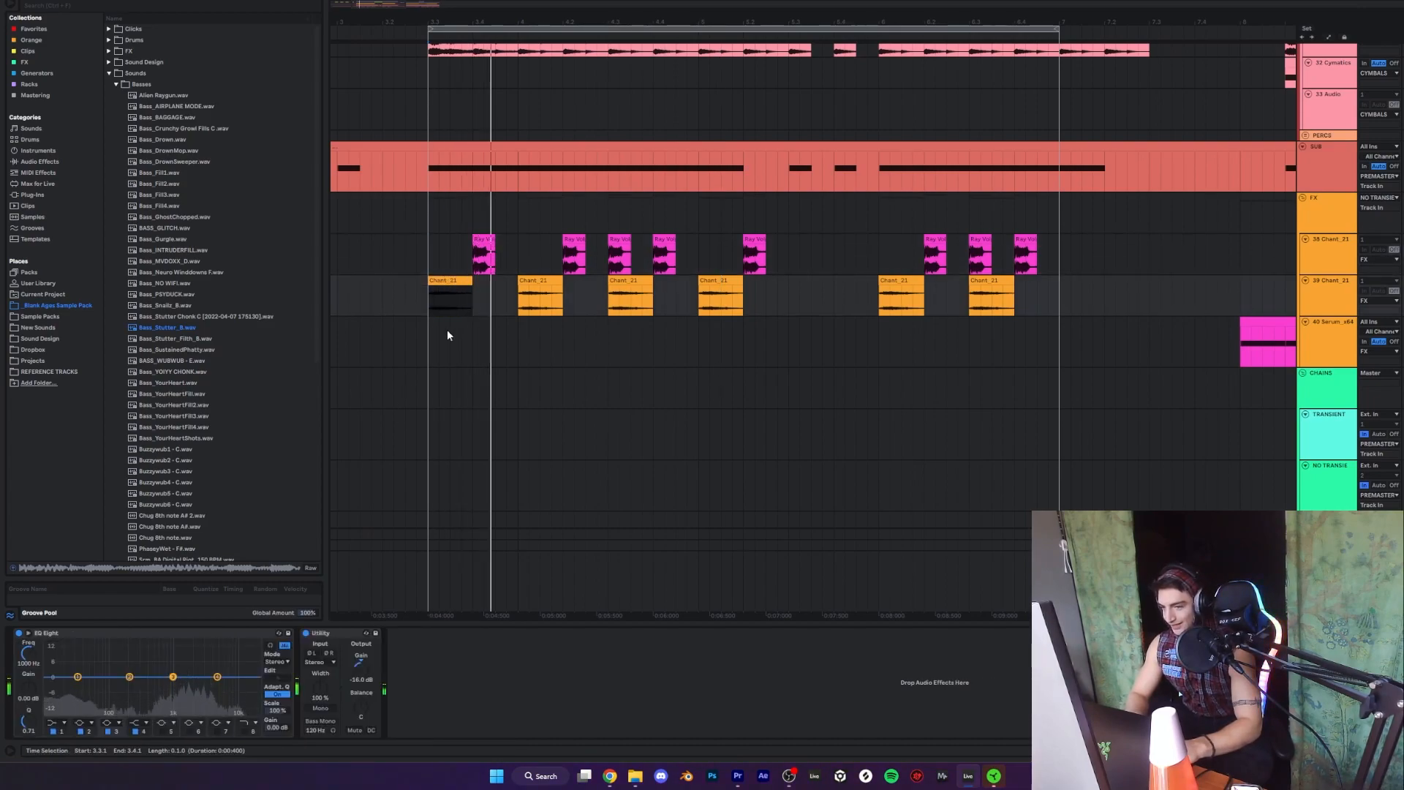
key("space")
key("space")
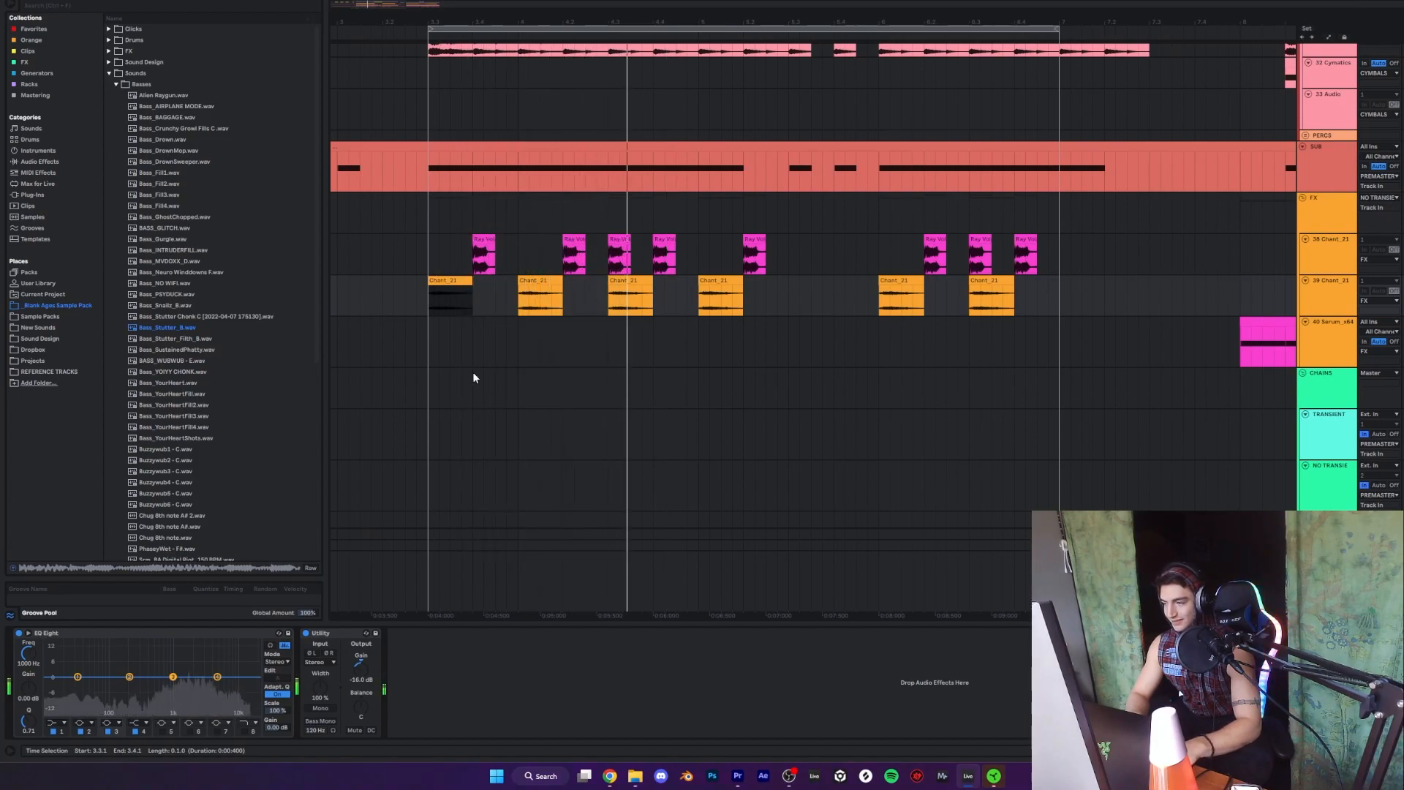
key("space")
key("space")
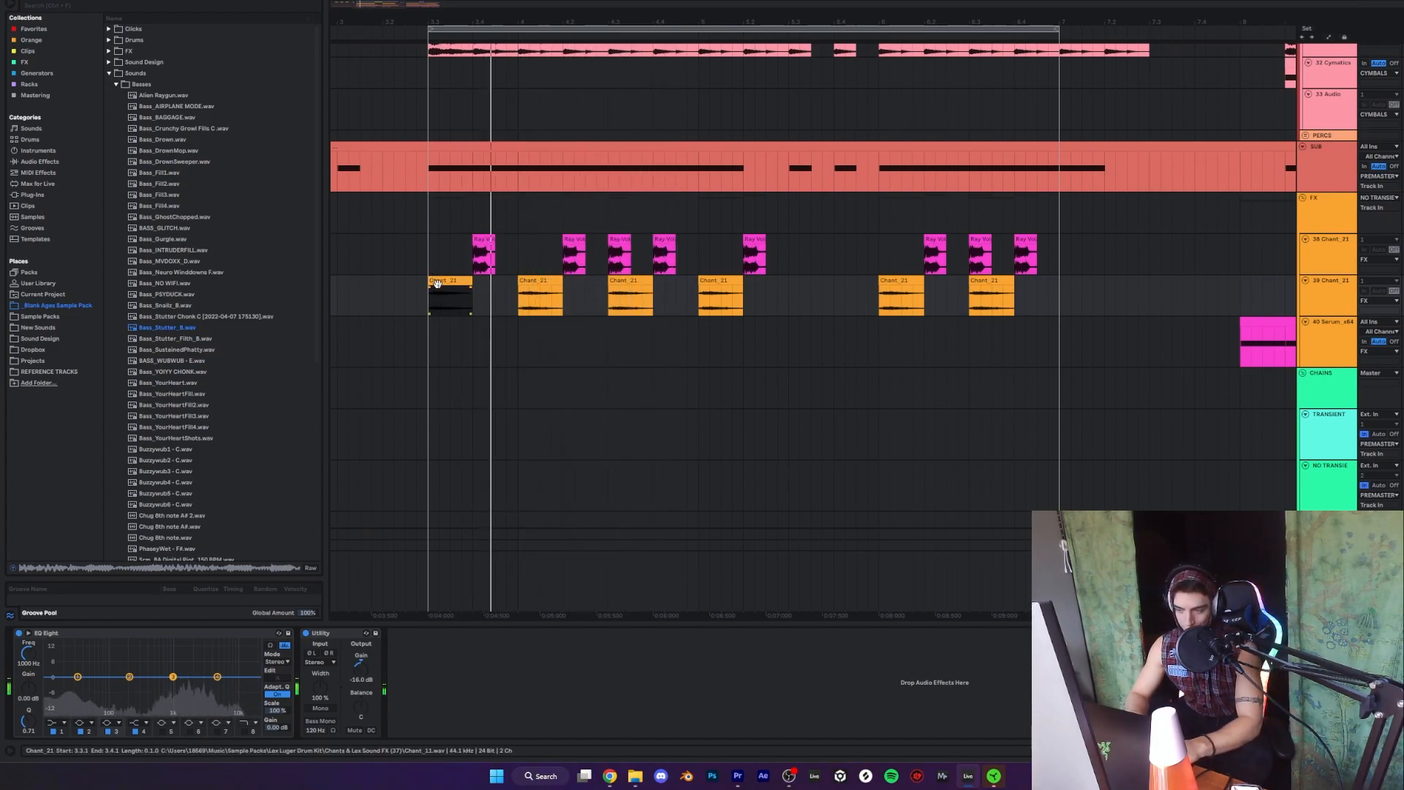
key("space")
key("space")
key("space")
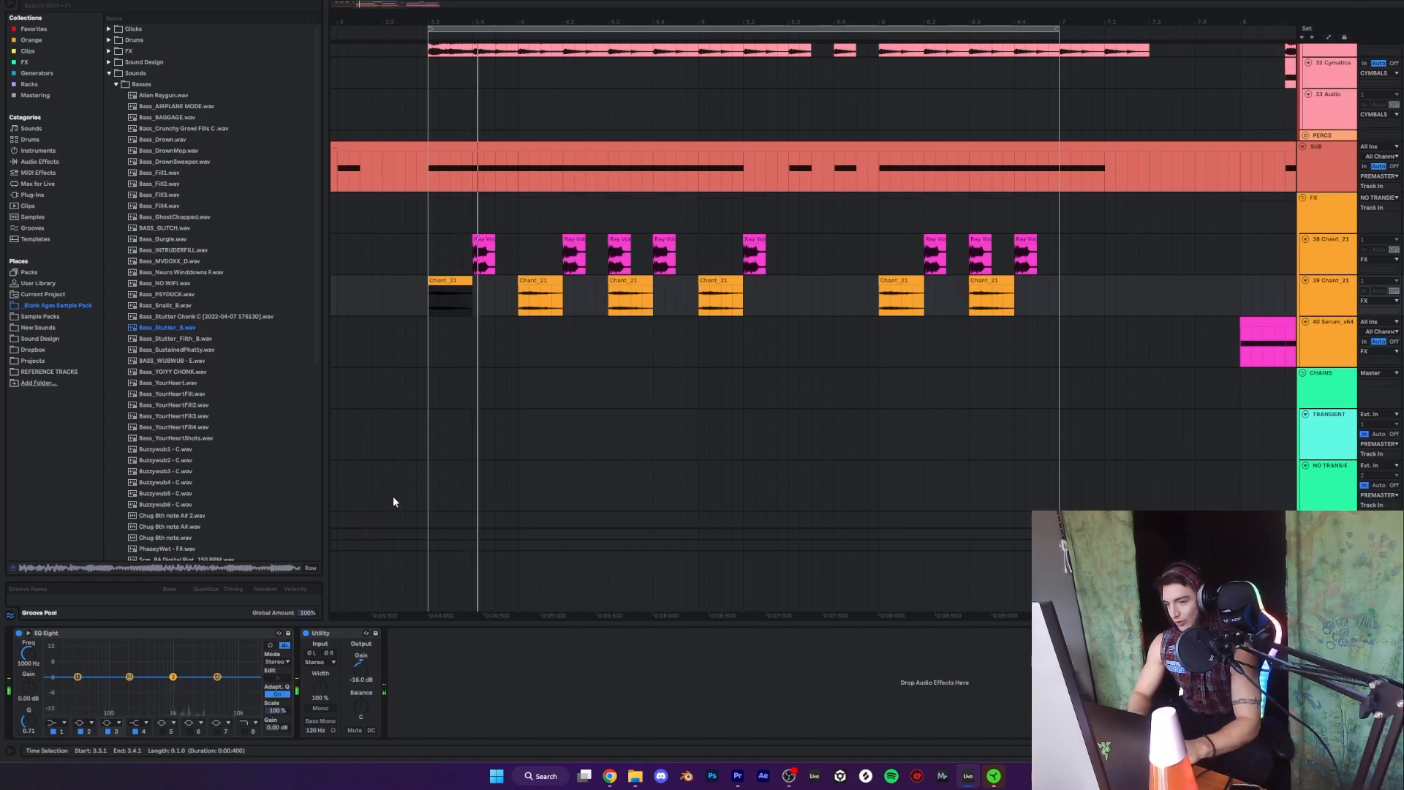
- Enable a low-cut band at about 210 Hz in the Chant track's EQ Eight and return the playback start to 3.3.1
left_click(64, 723)
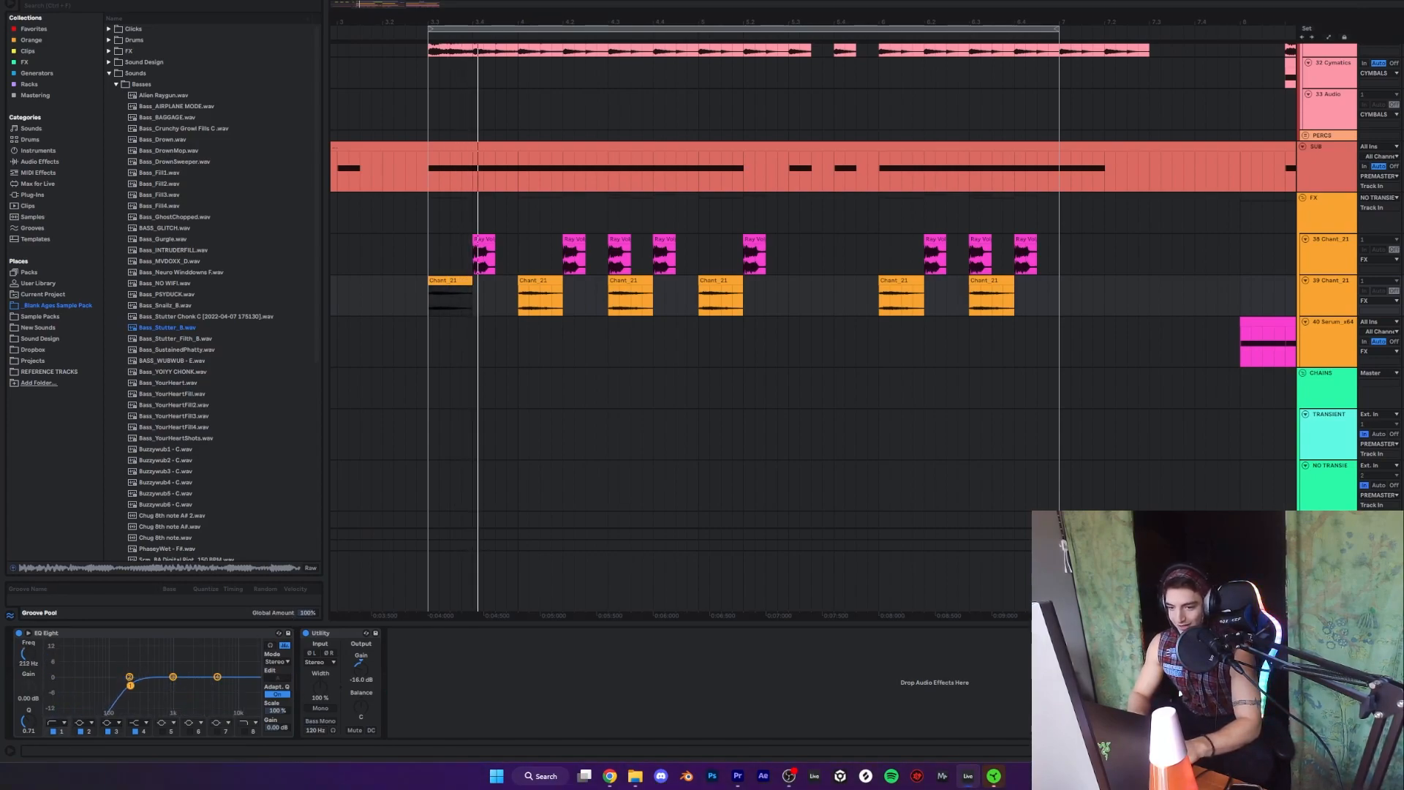
left_click(428, 307)
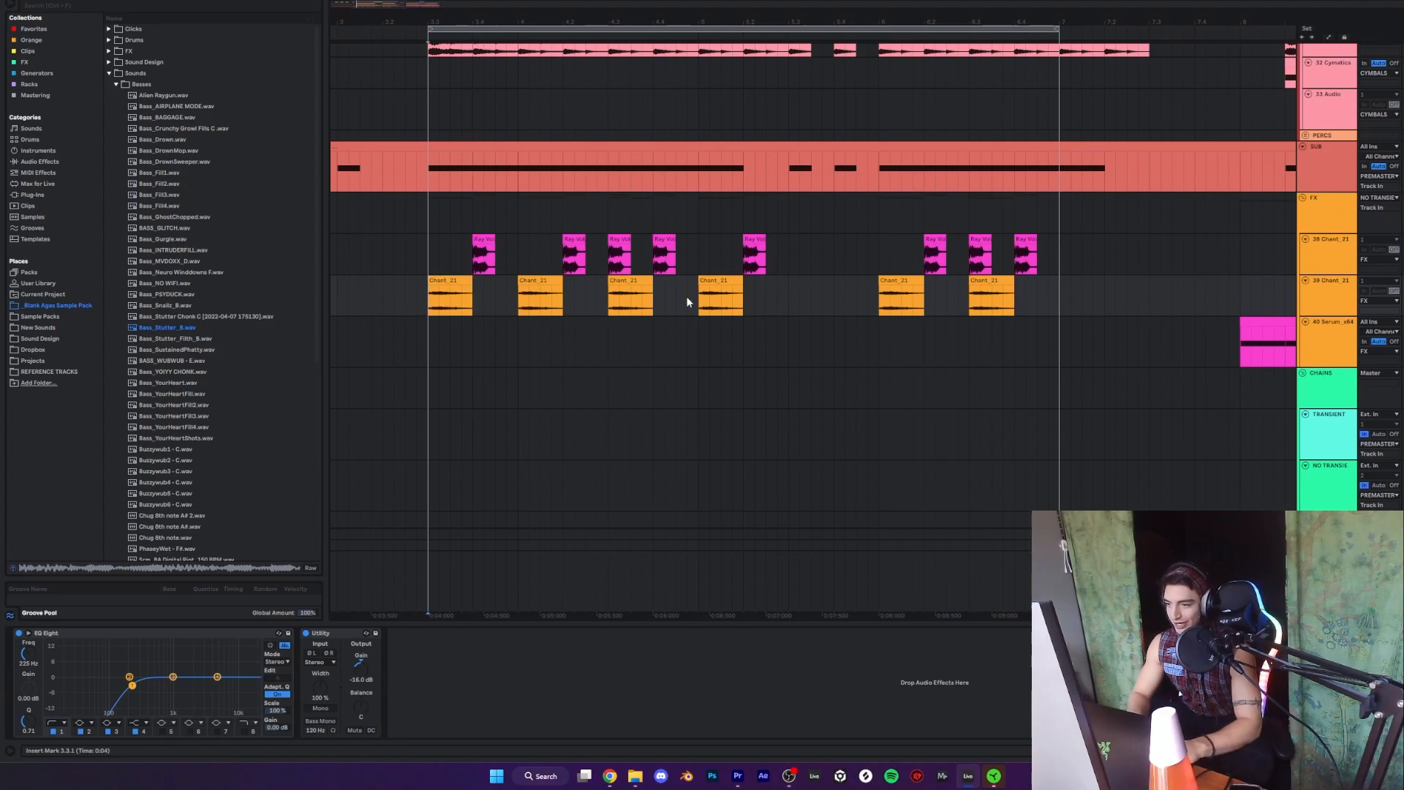
- Audition the lead synth section from 7.3.1 on the Serum track below the SUPER GROWLS AND WOBBLES clip
key("minus")
scroll(687, 301, "right", 3)
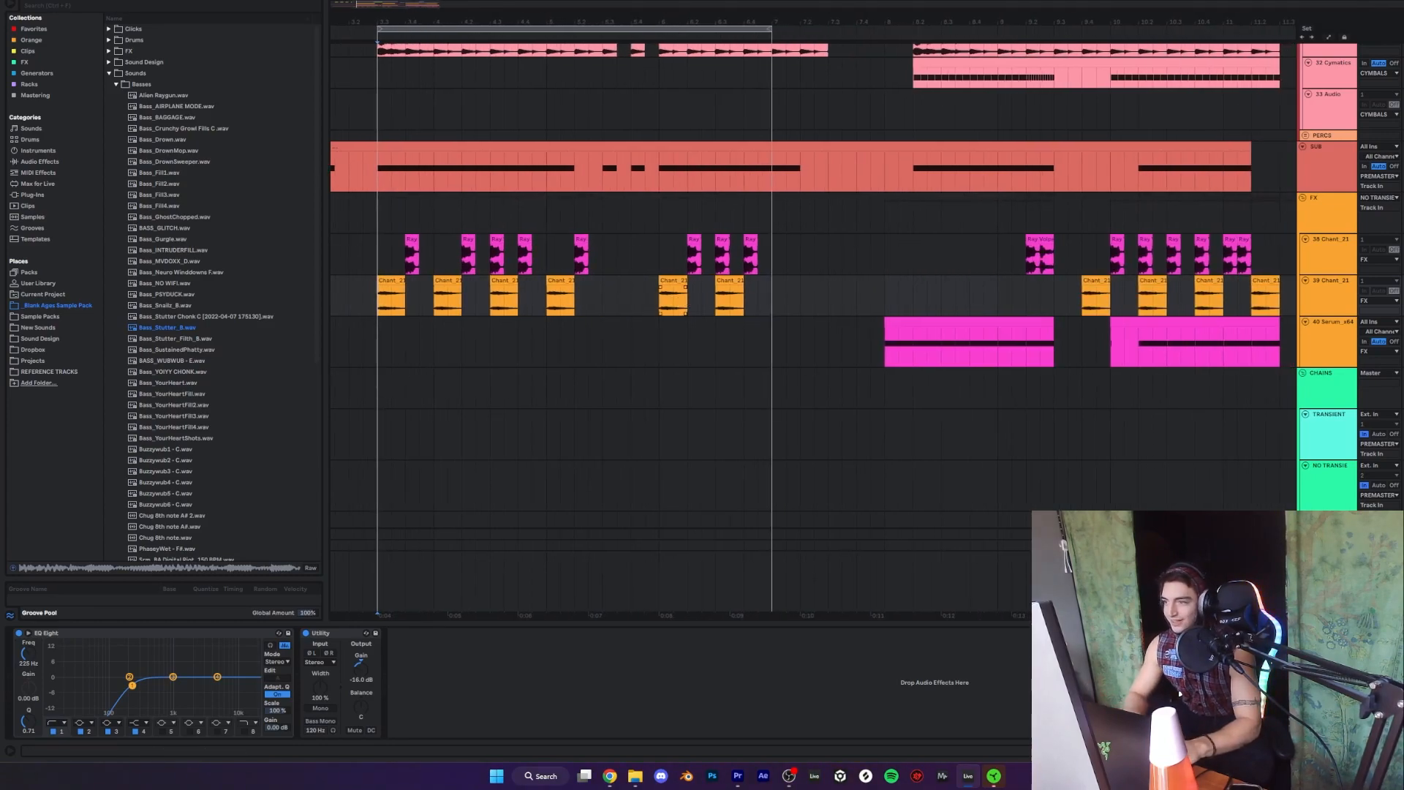
scroll(860, 270, "up", 10)
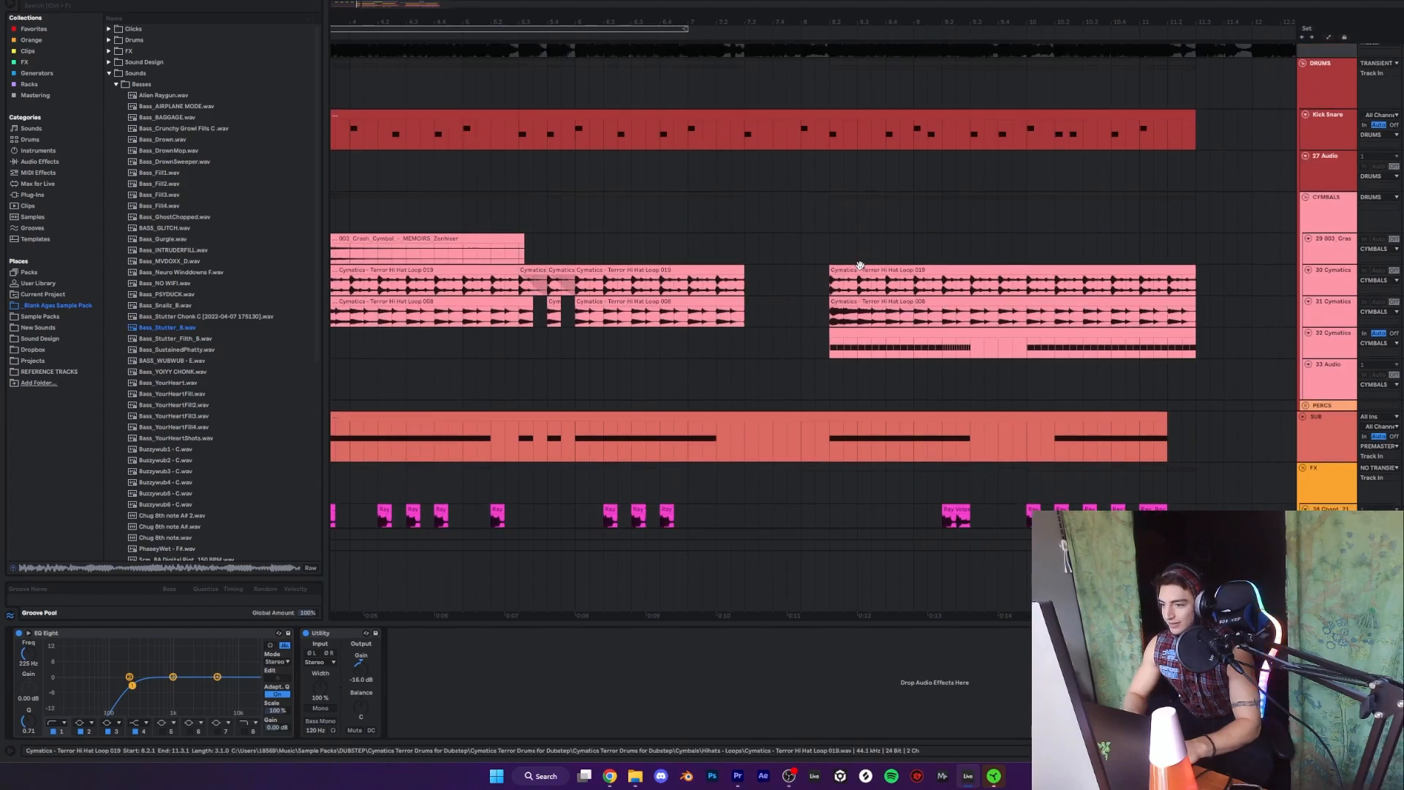
scroll(744, 437, "up", 4)
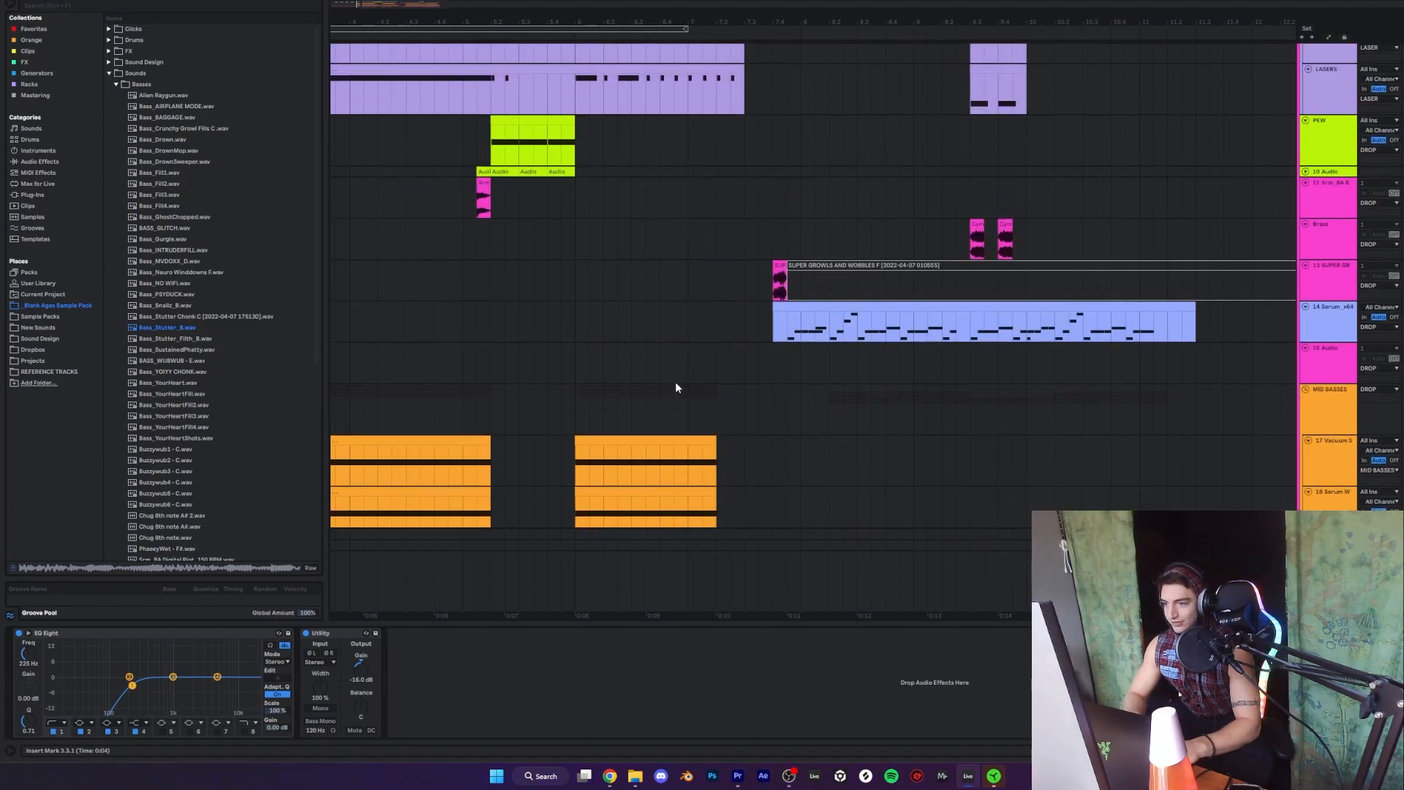
scroll(674, 382, "up", 5)
key("space")
scroll(749, 395, "down", 7)
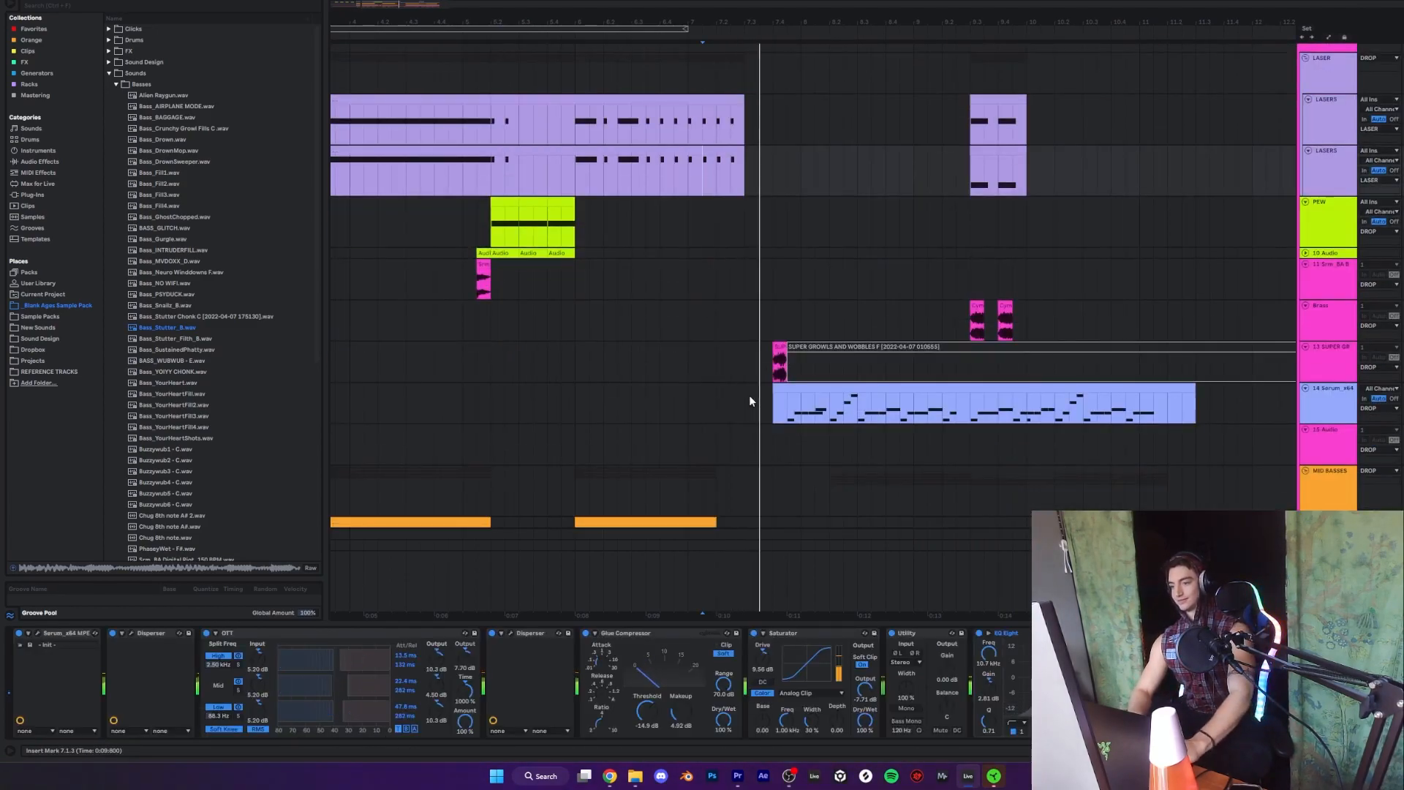
left_click(751, 284)
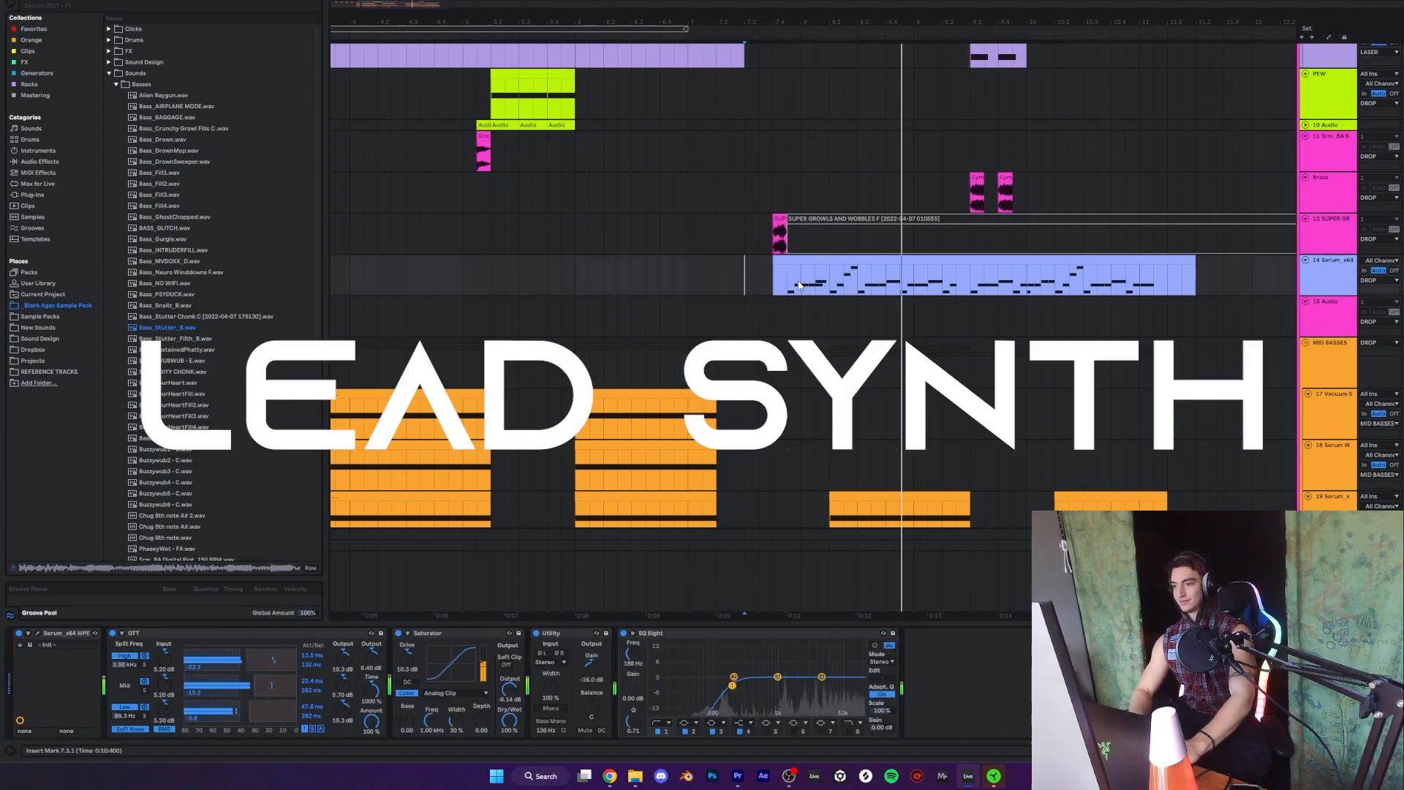
- Examine the Serum lead clip's MIDI notes in an enlarged piano roll, and return to its device chain with playback starting at 7.4.1
left_click(686, 261)
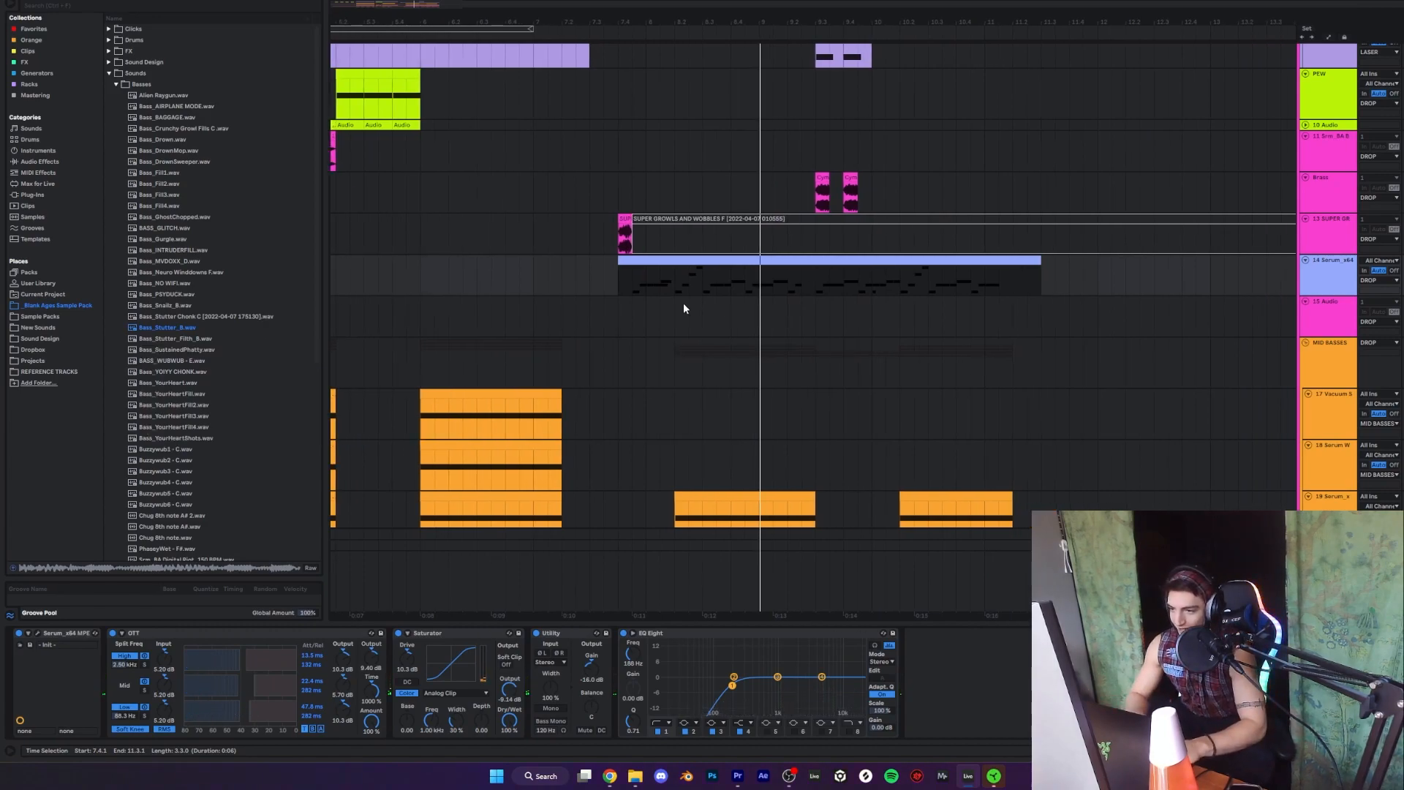
double_click(670, 279)
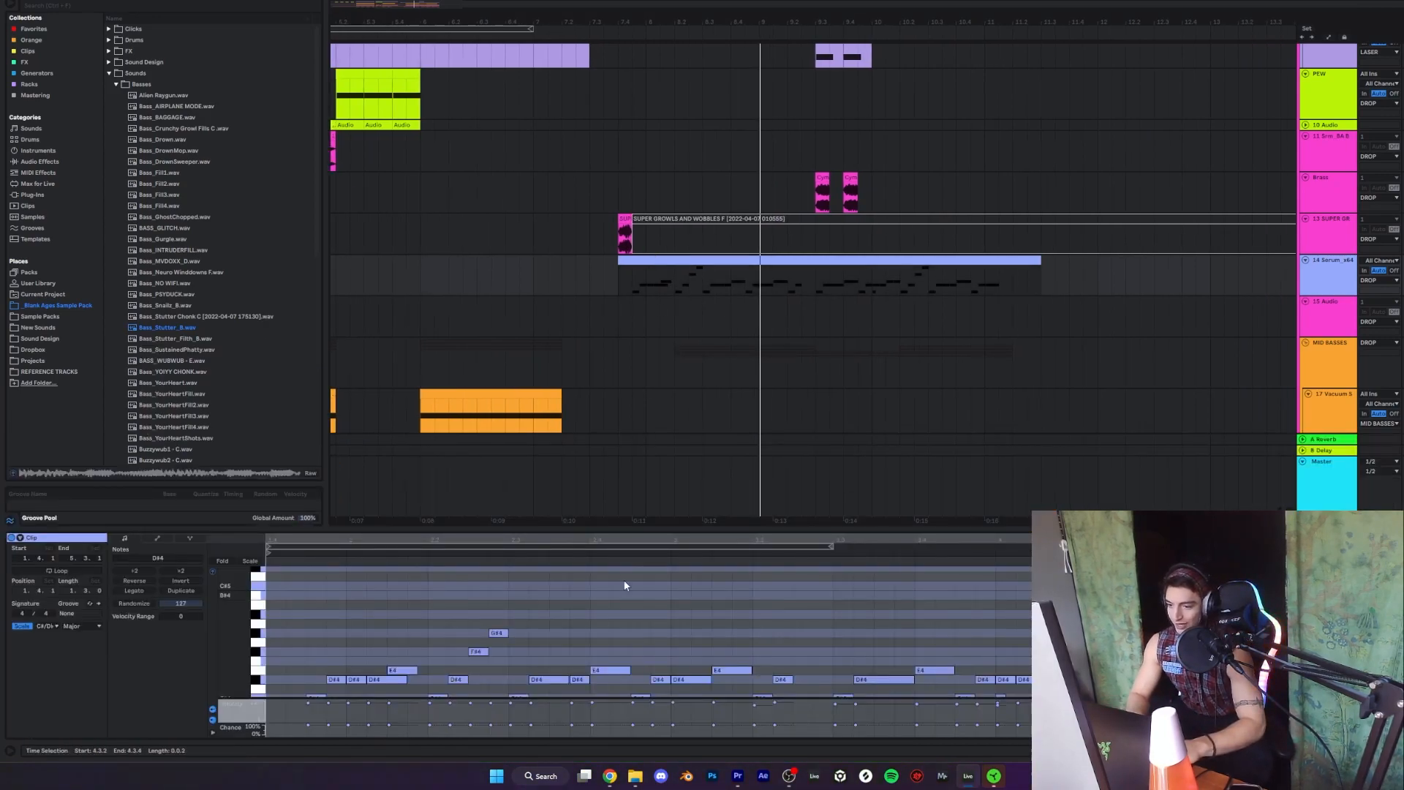
left_click_drag(610, 522, 608, 443)
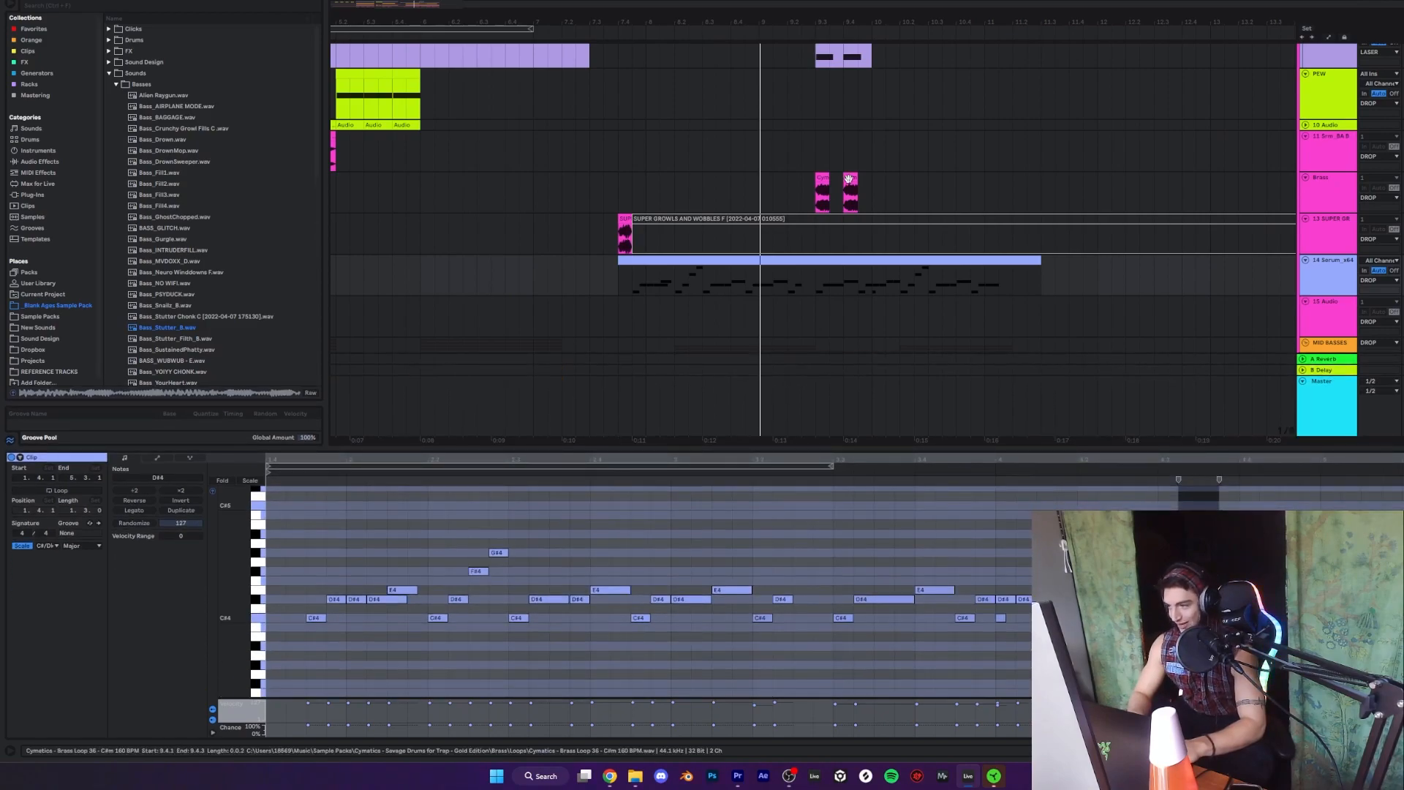
scroll(850, 183, "down", 3)
scroll(850, 184, "up", 1)
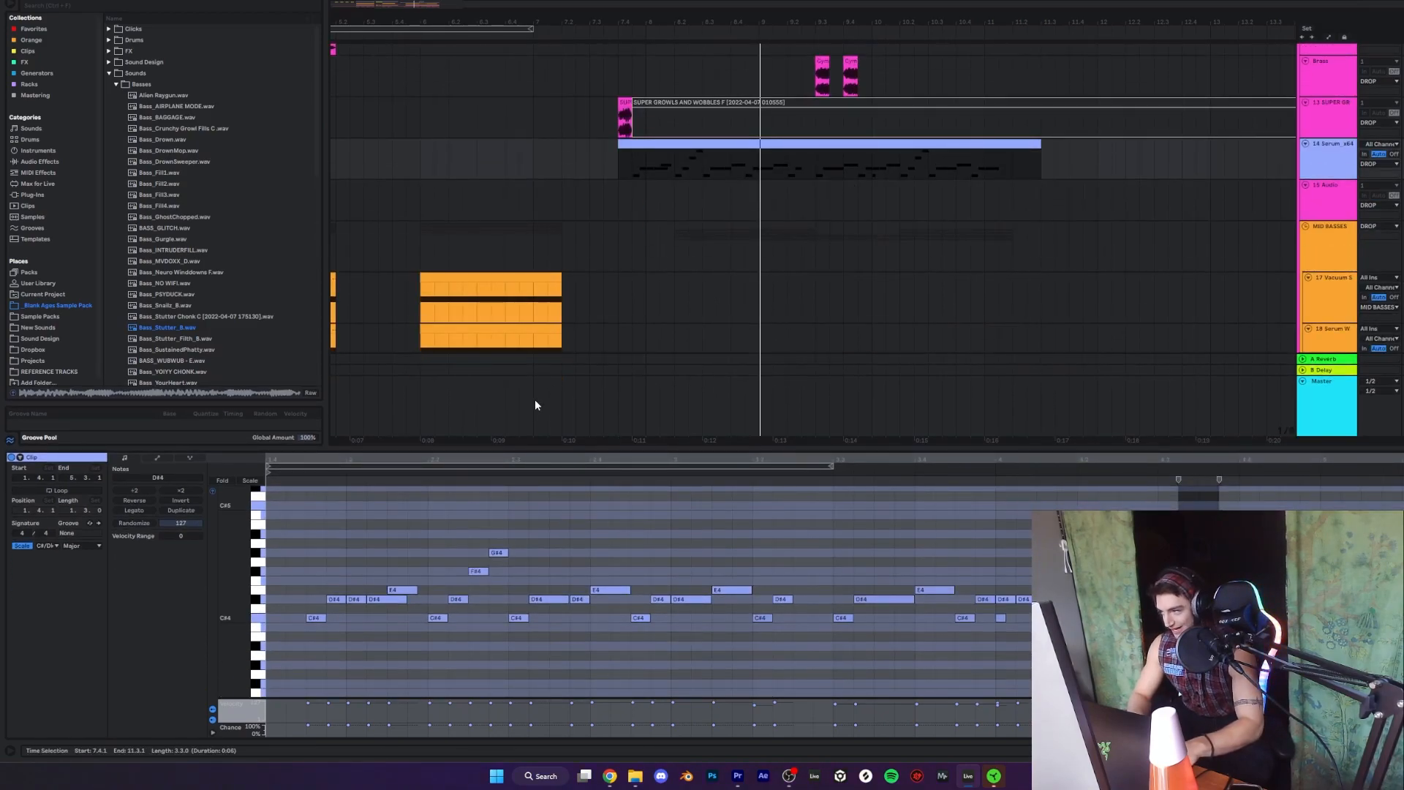
left_click(629, 163)
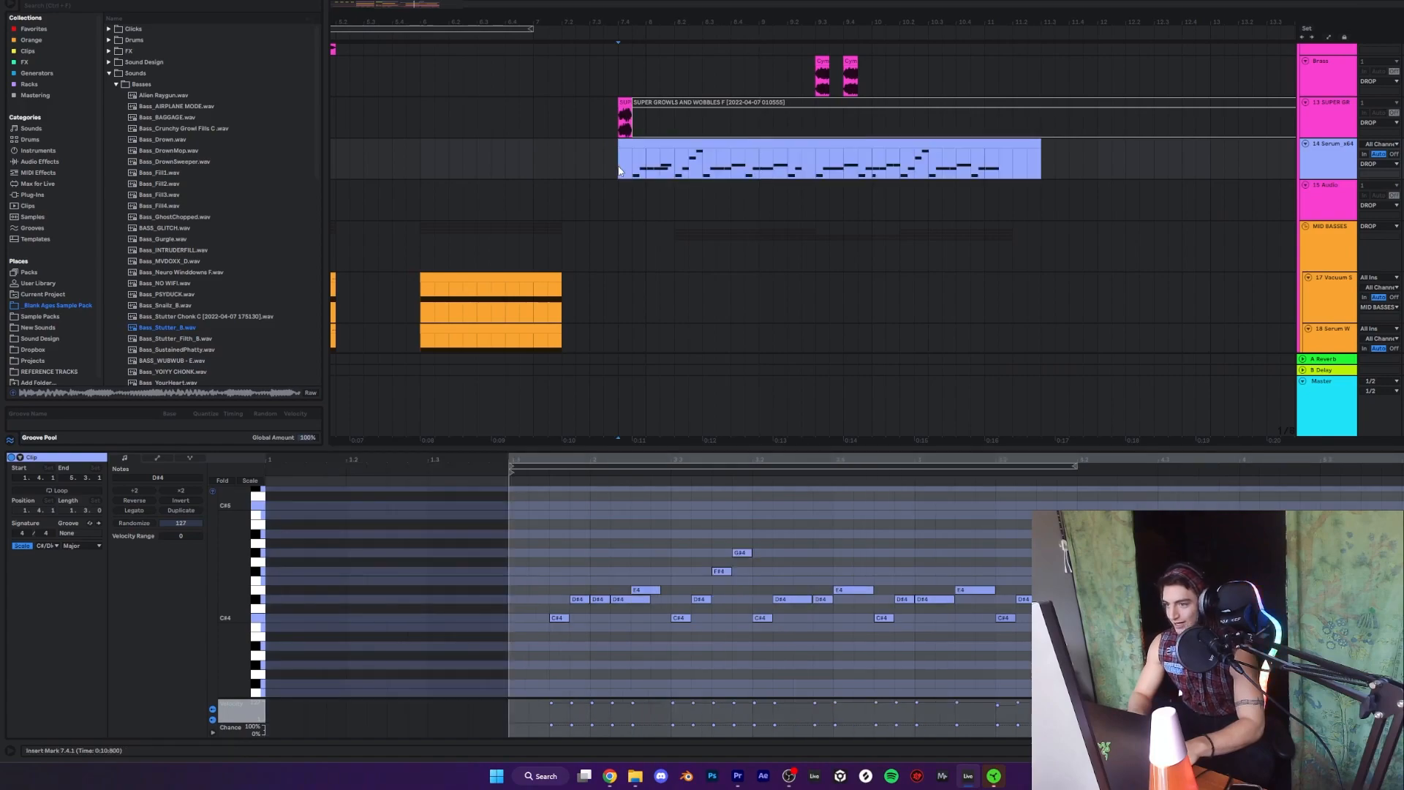
key("shift+Tab")
- Place the playback start at 8.1.1 on the Ray Volpe - Laserbeam reference track and audition it repeatedly
scroll(690, 329, "down", 6)
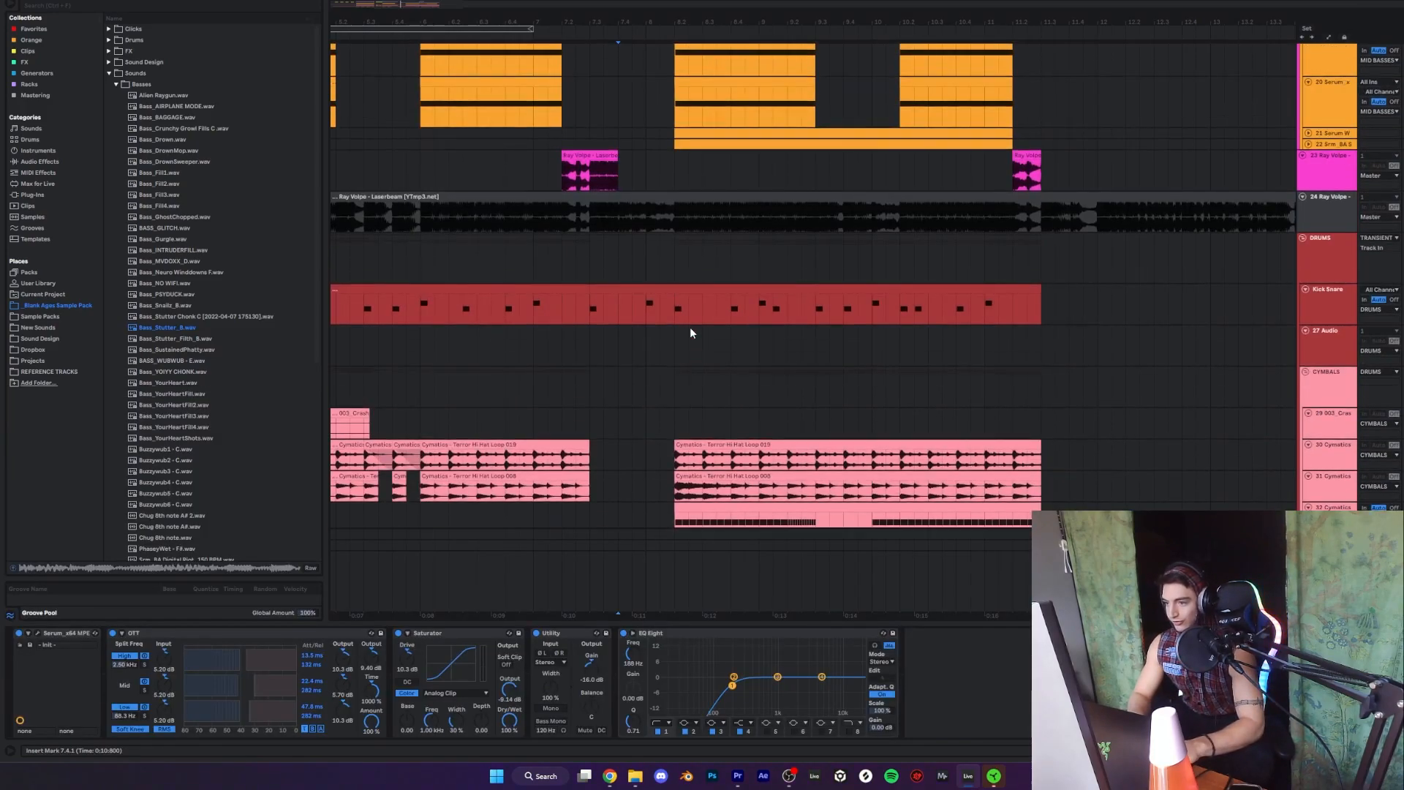
left_click(598, 267)
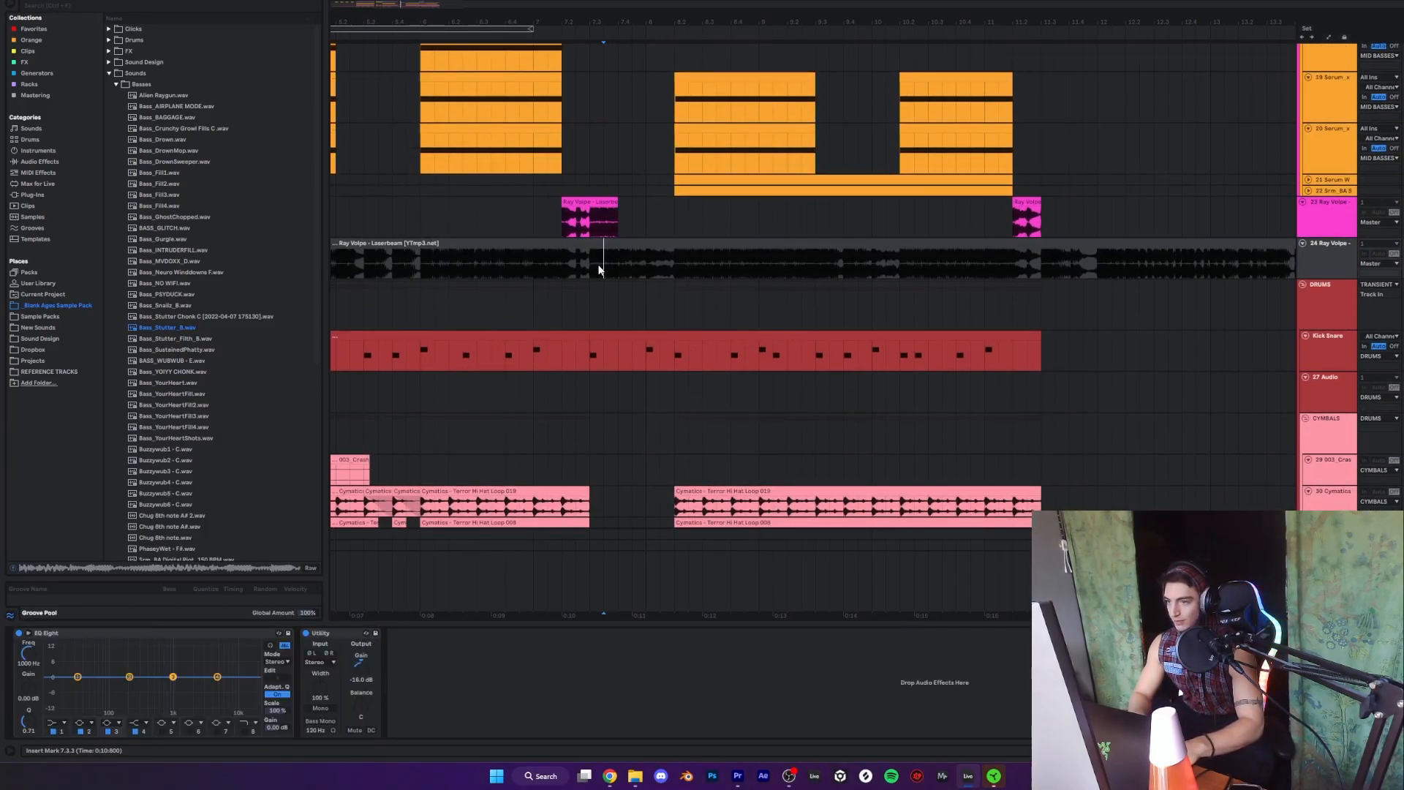
left_click(650, 266)
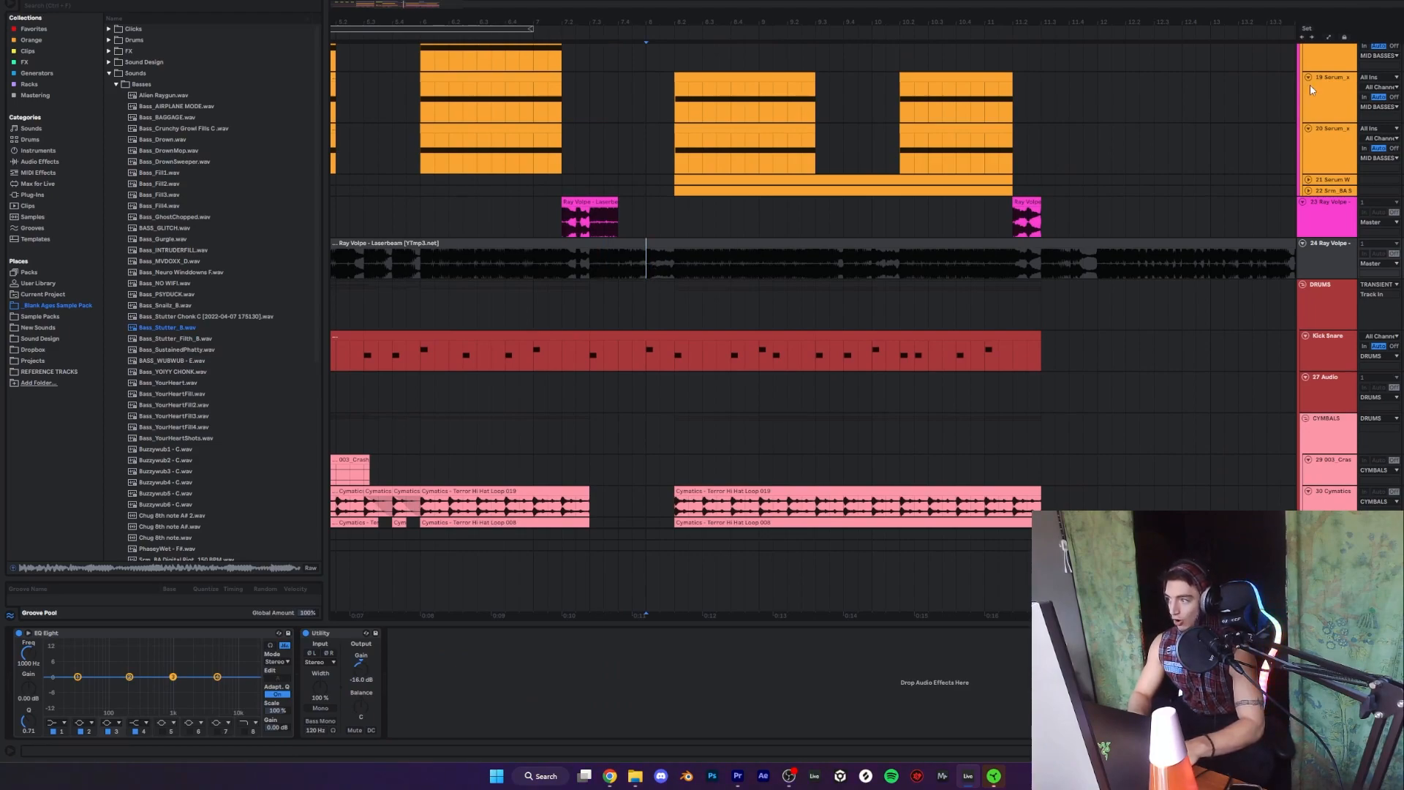
scroll(1348, 273, "up", 4)
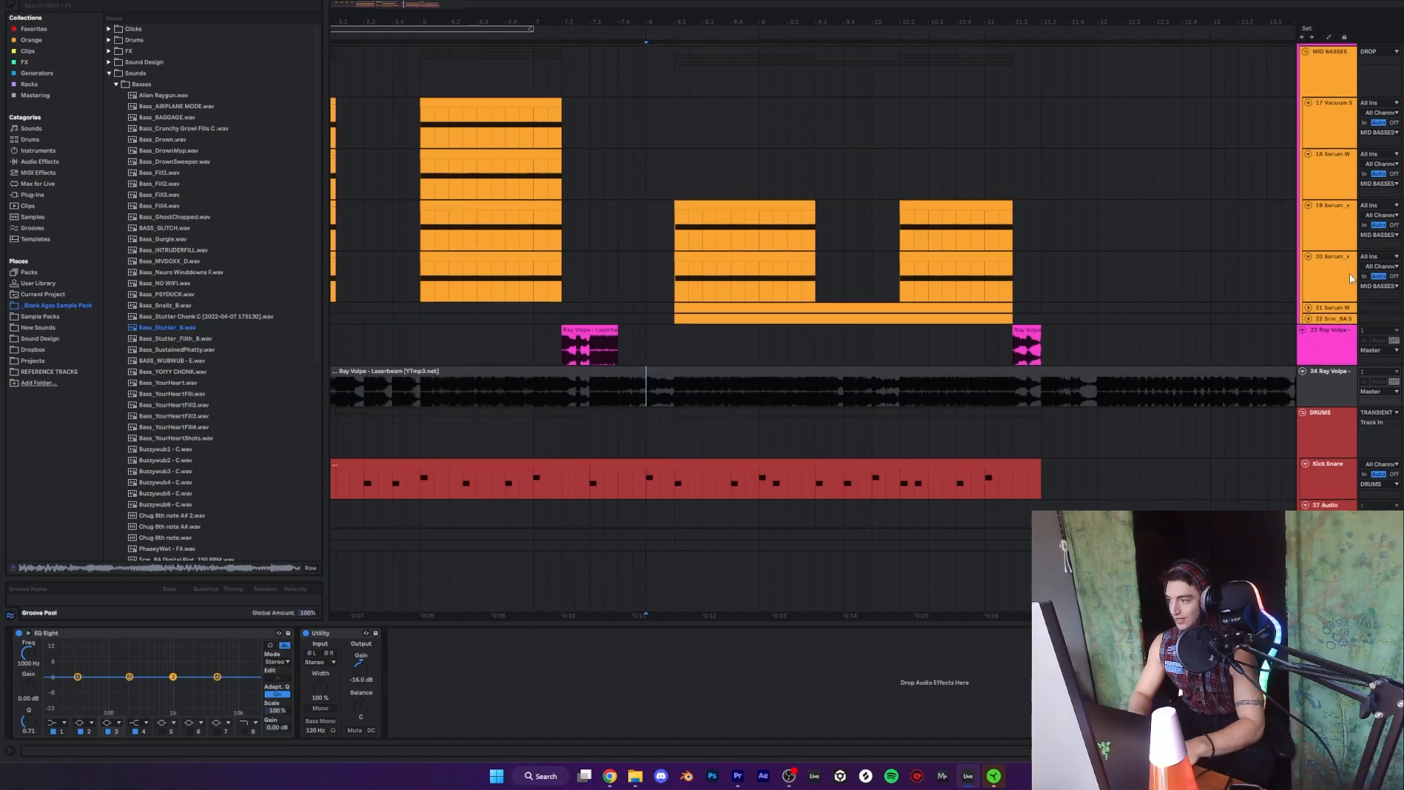
key("space")
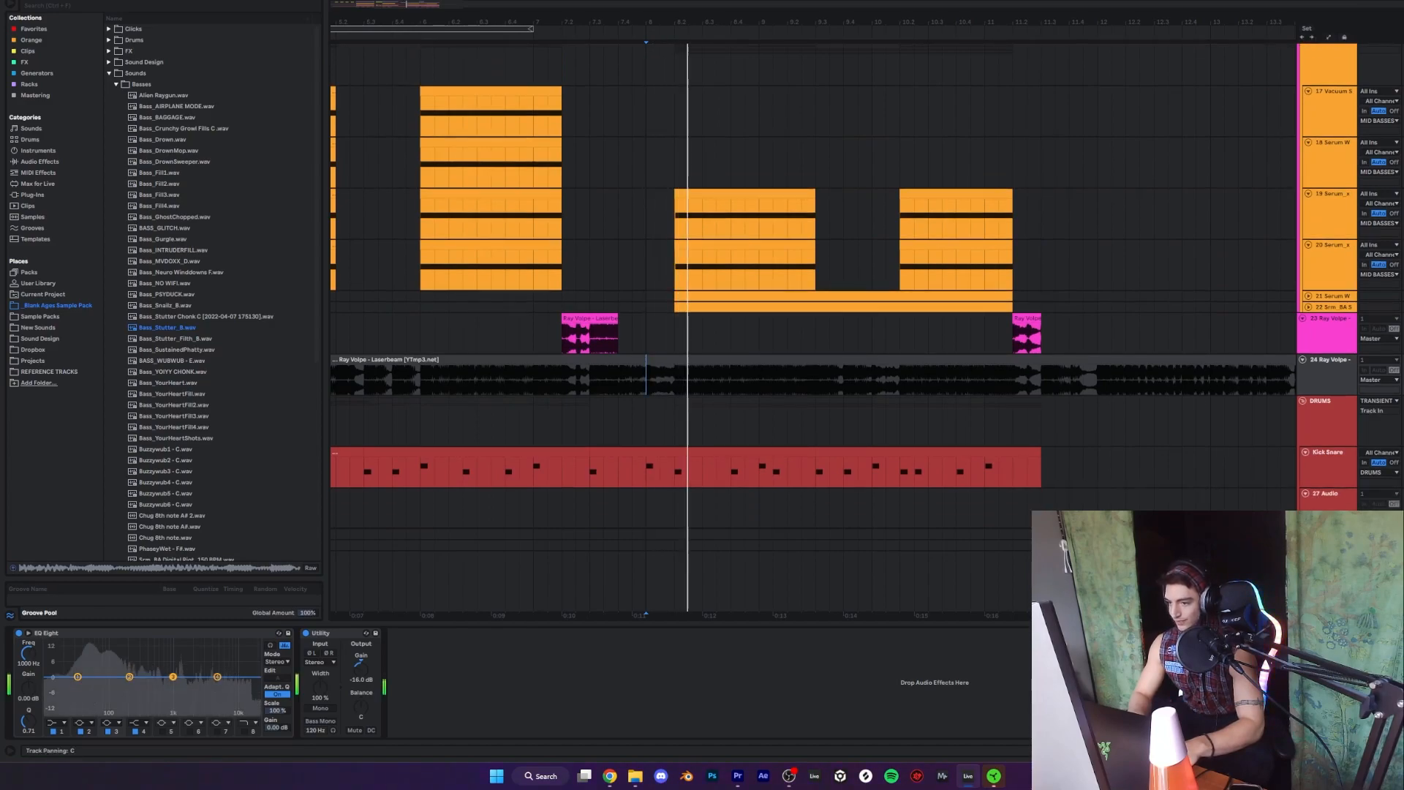
key("space")
key("space")
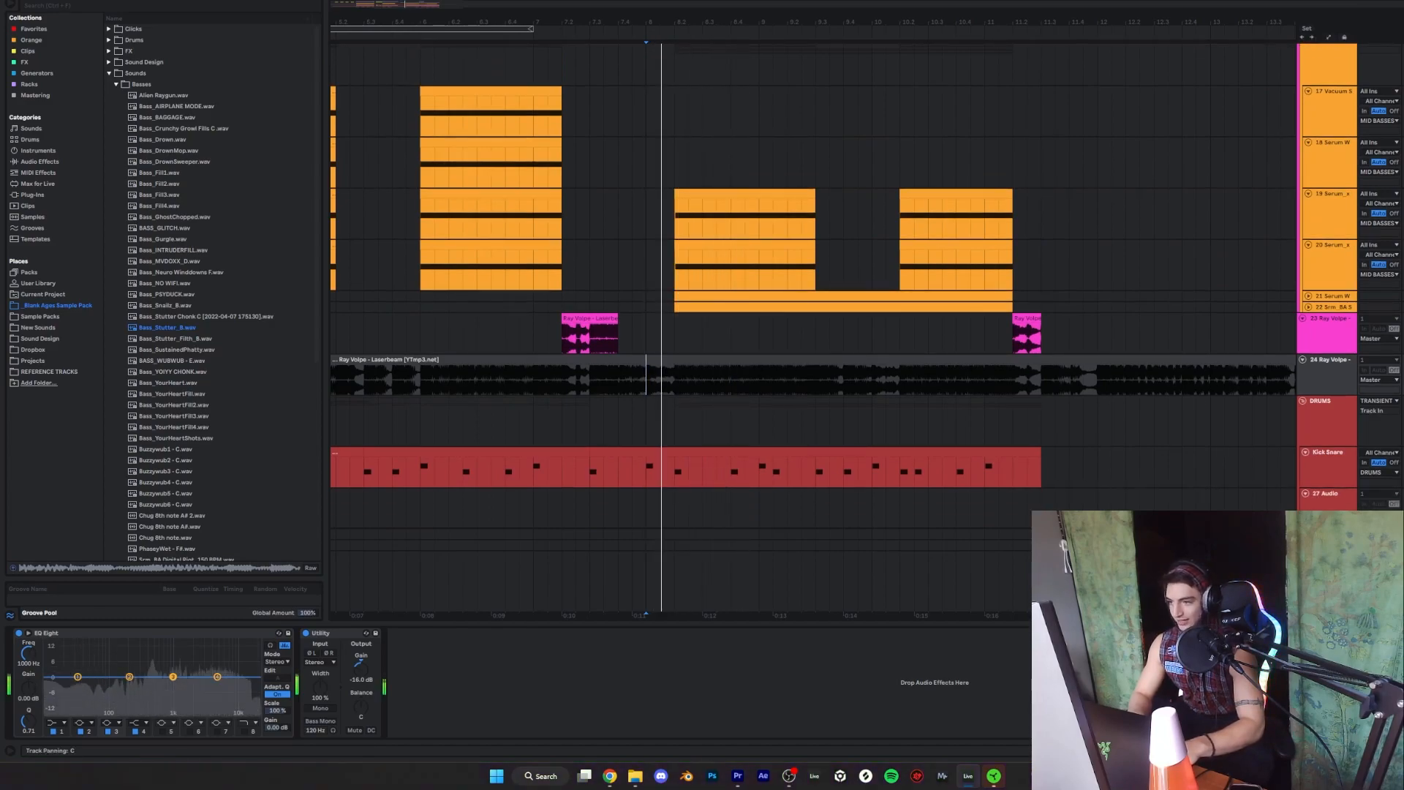
key("space")
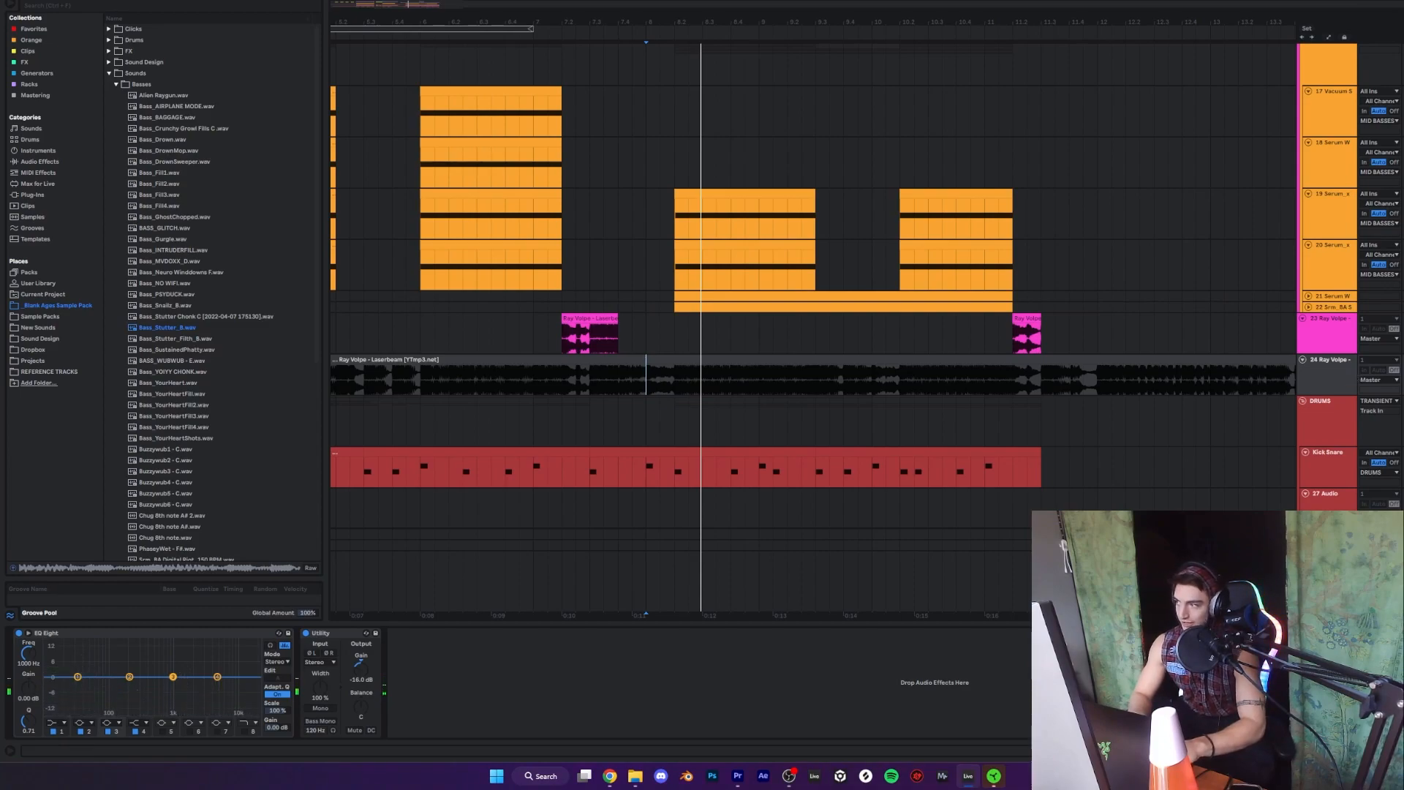
- Inspect the key mapping that assigns r to the reference track's Solo/Cue, and leave key mapping mode
key("ctrl+k")
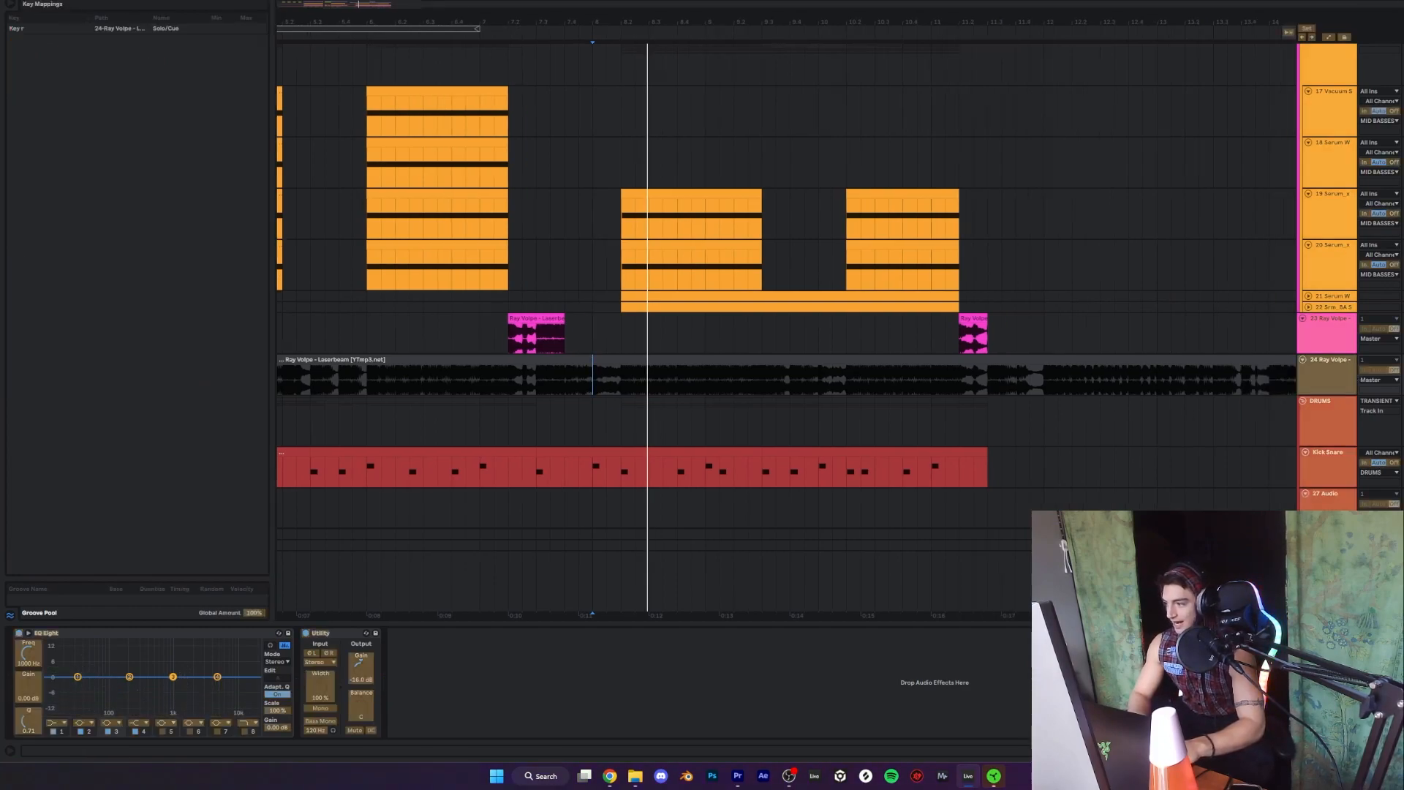
left_click(109, 28)
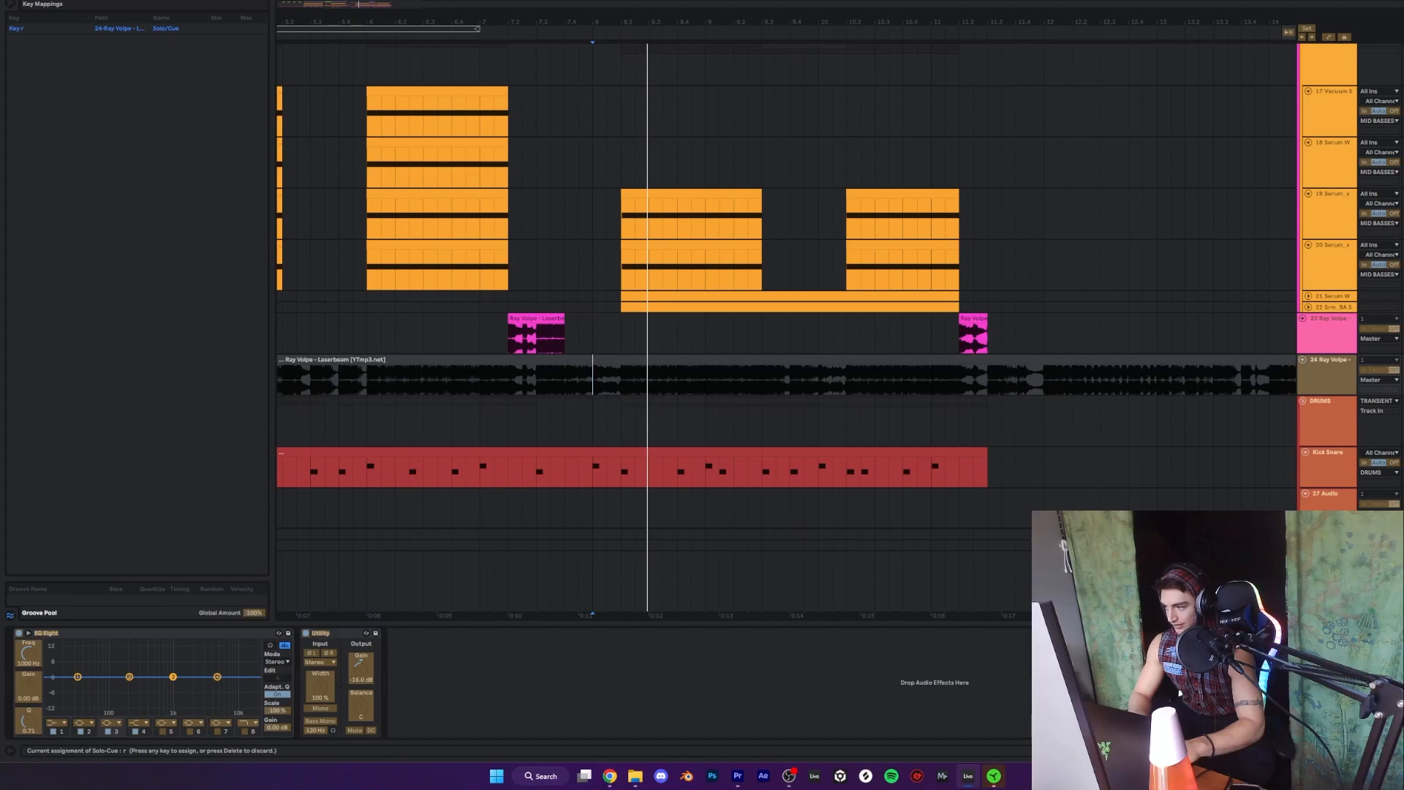
key("ctrl+k")
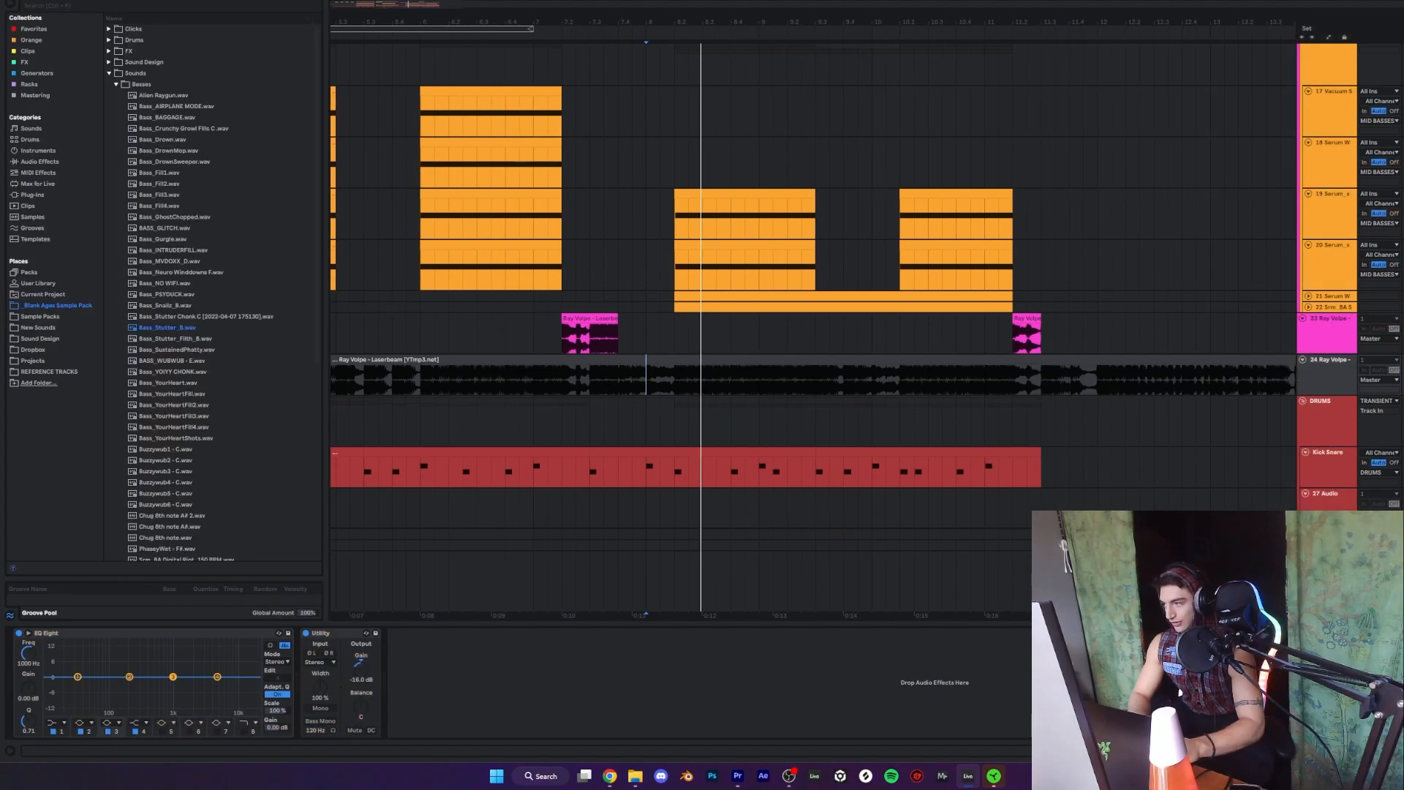
- Audition a longer stretch of the Laserbeam reference from 8.1.1
scroll(634, 326, "up", 4)
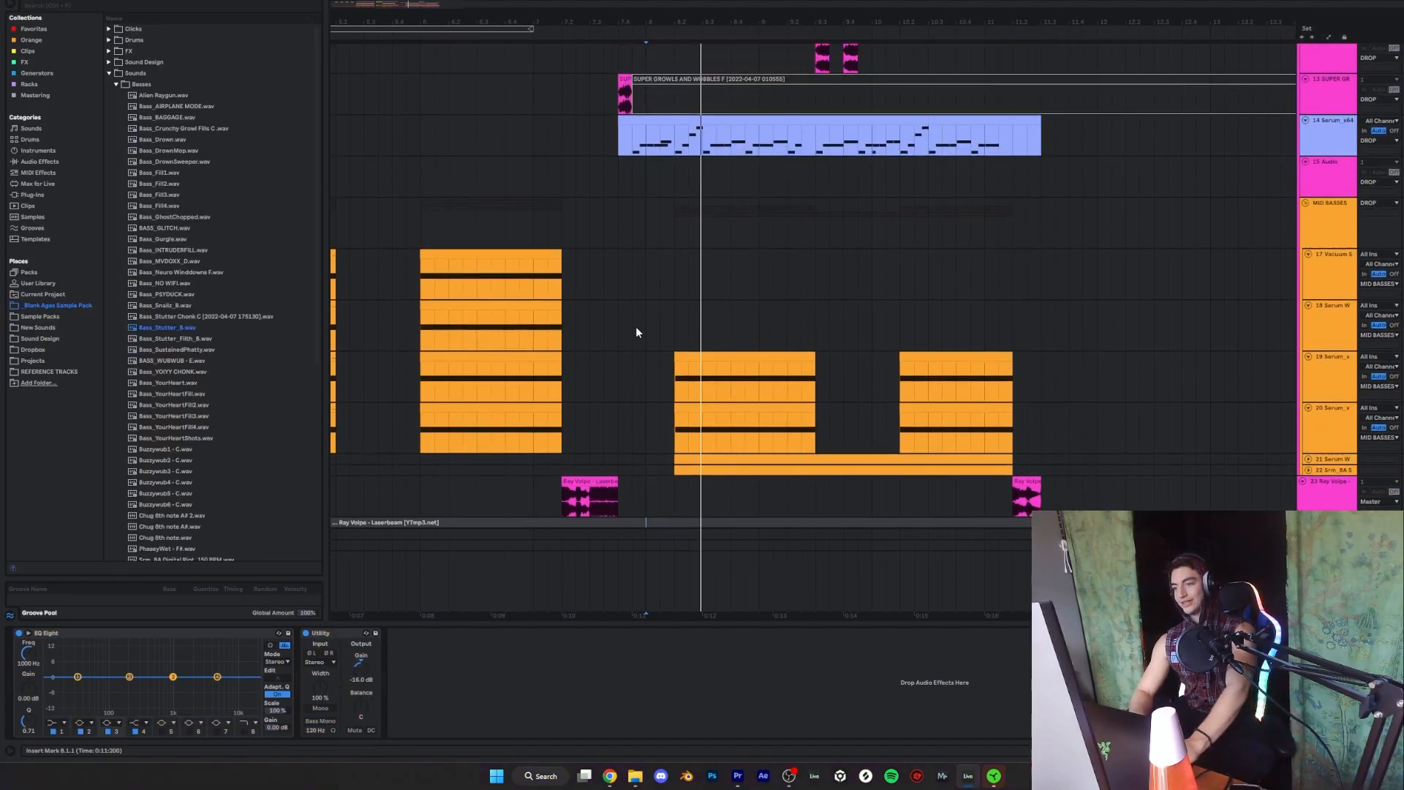
scroll(635, 326, "down", 2)
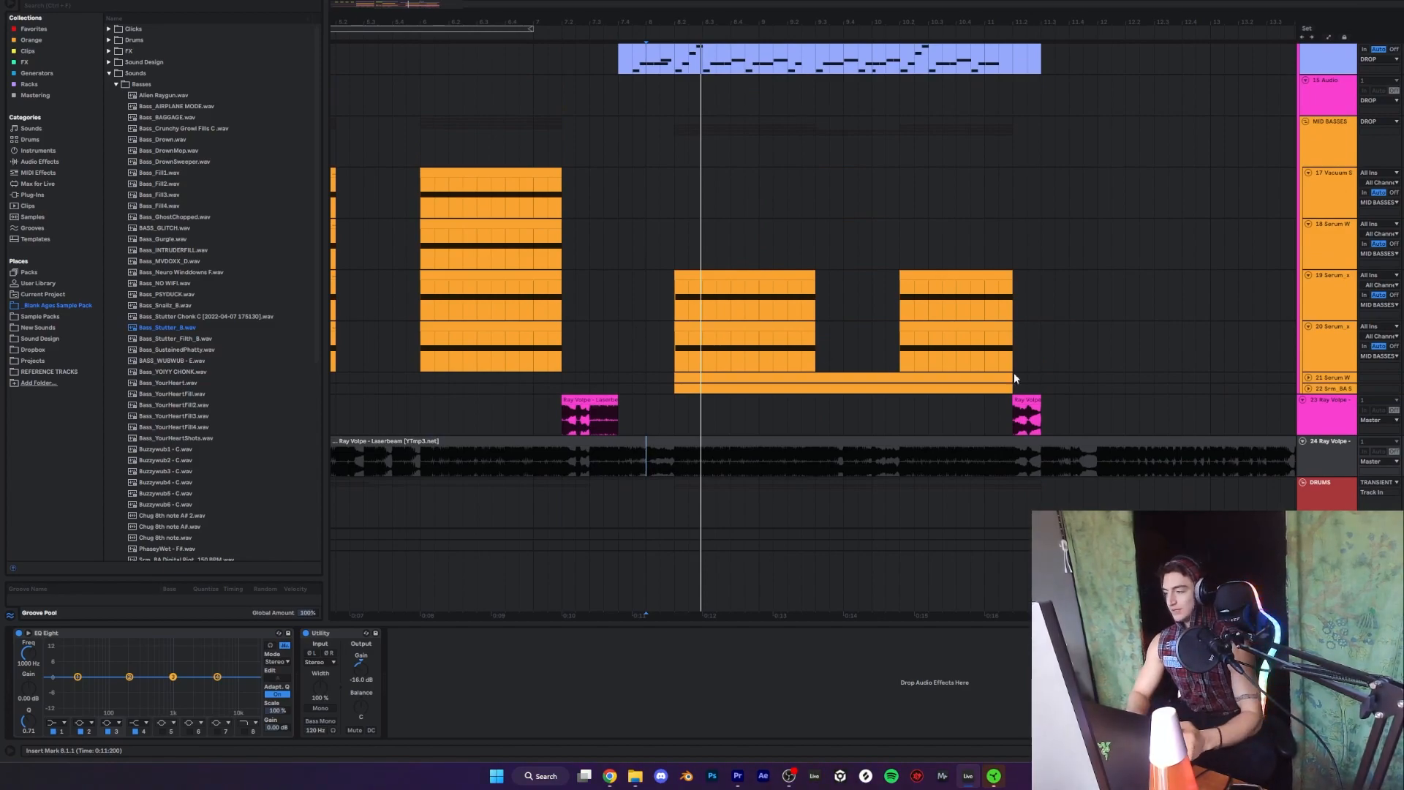
key("space")
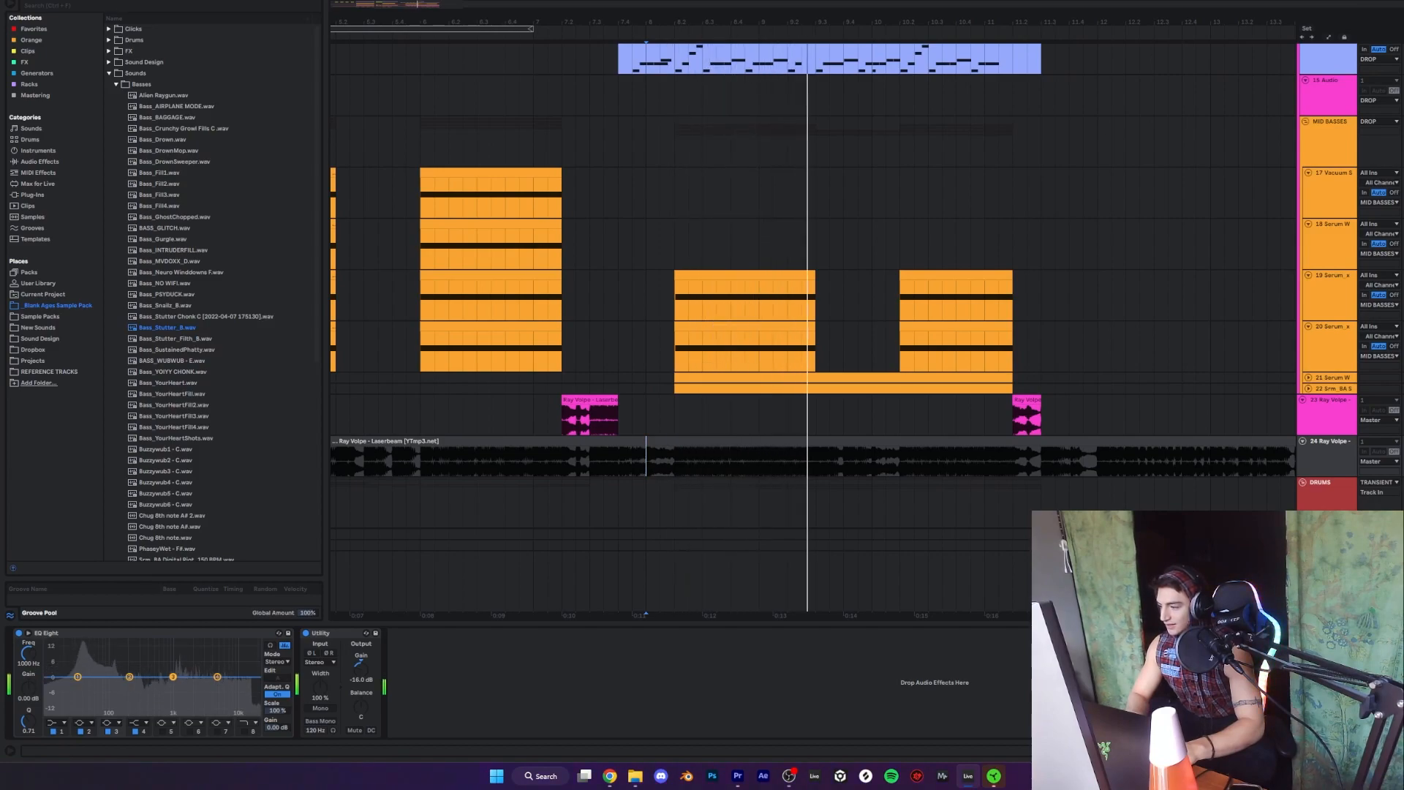
key("space")
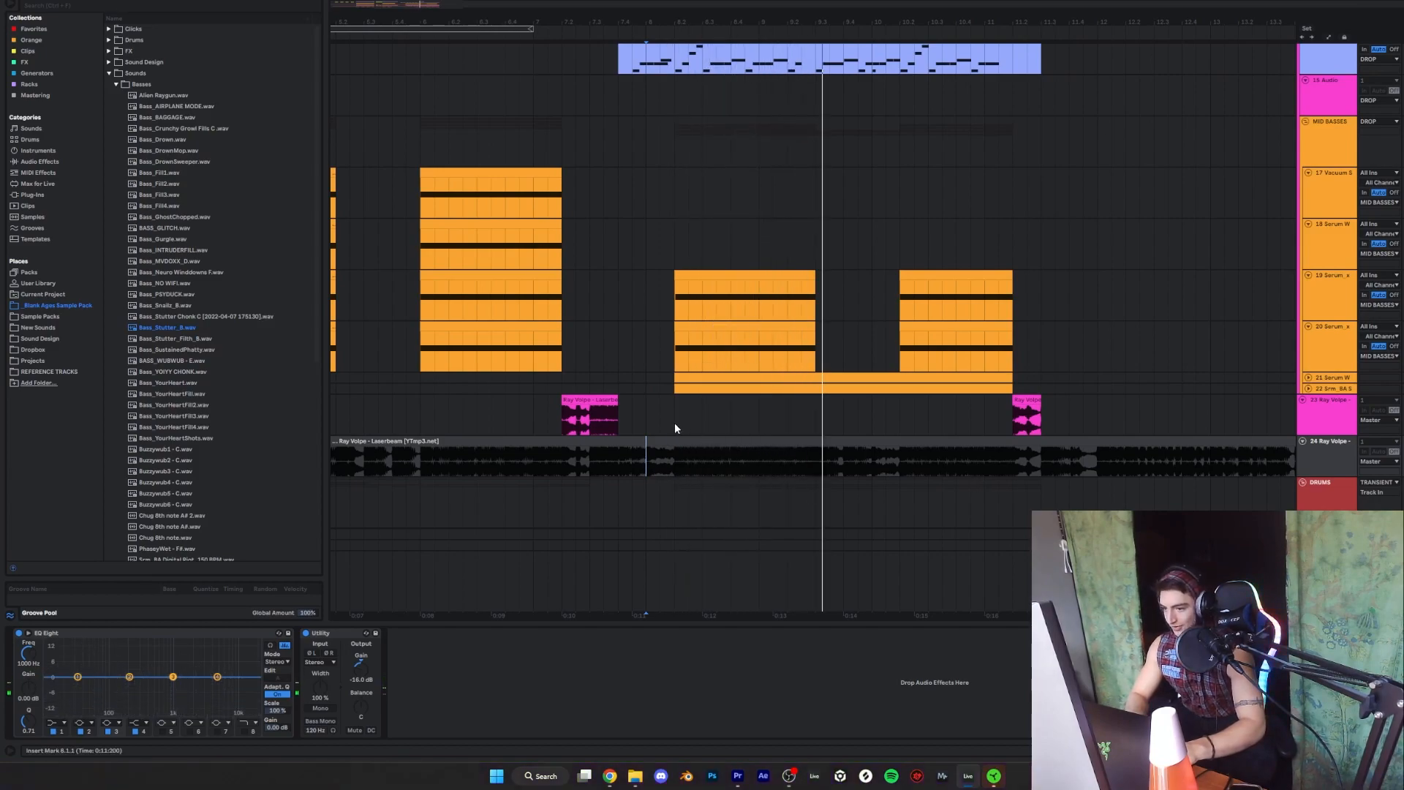
- Play the Serum lead from 7.4.3 and open its MIDI clip with the note rows enlarged
scroll(646, 422, "up", 3)
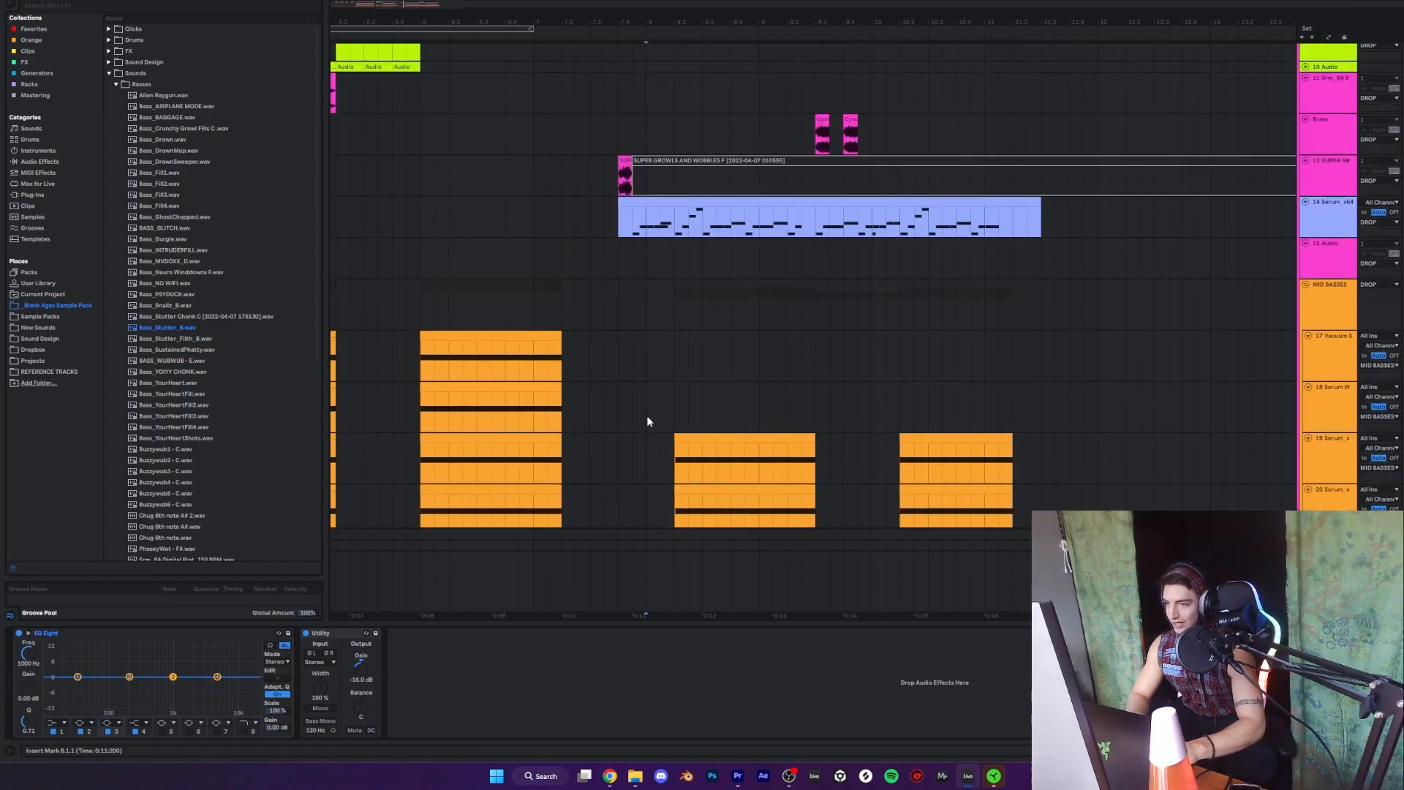
left_click(644, 223)
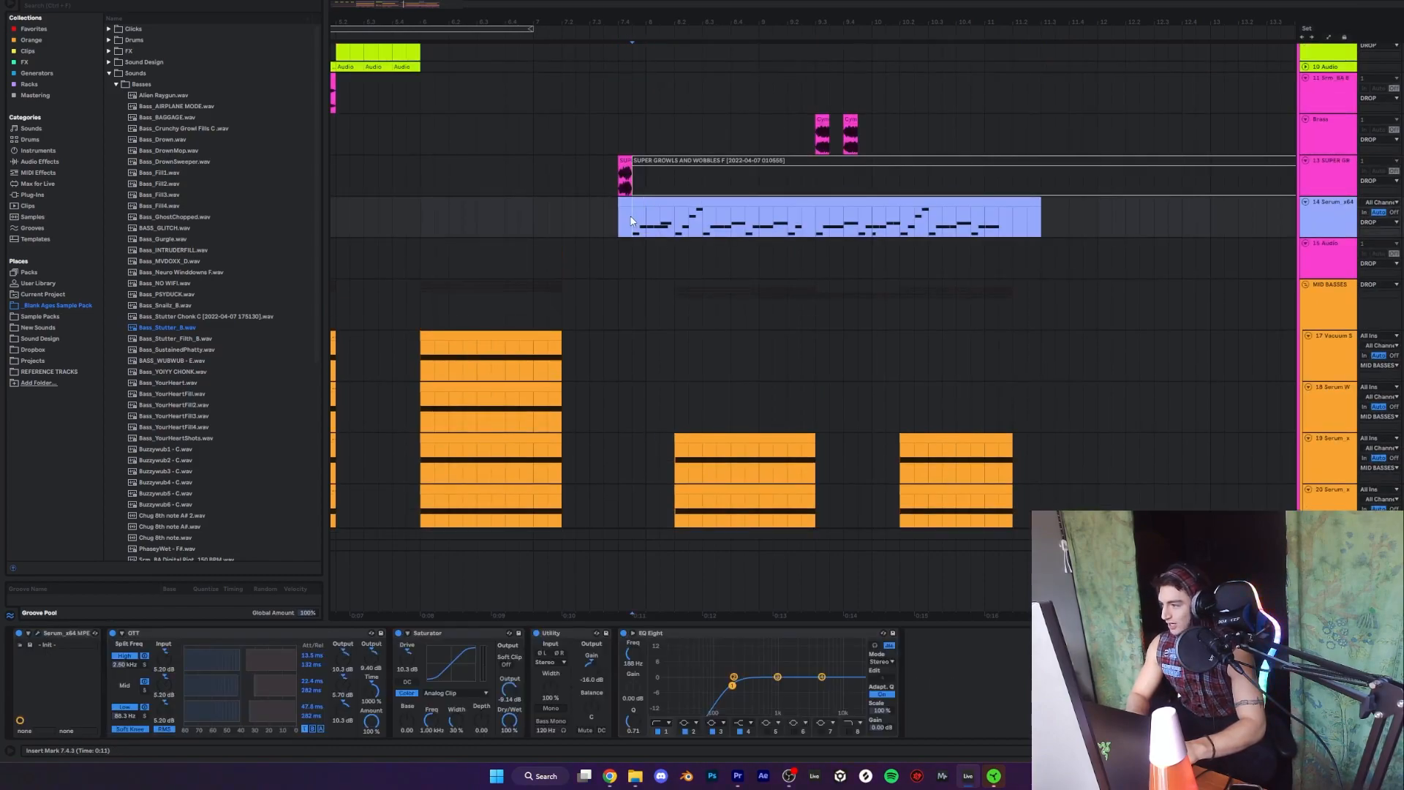
key("space")
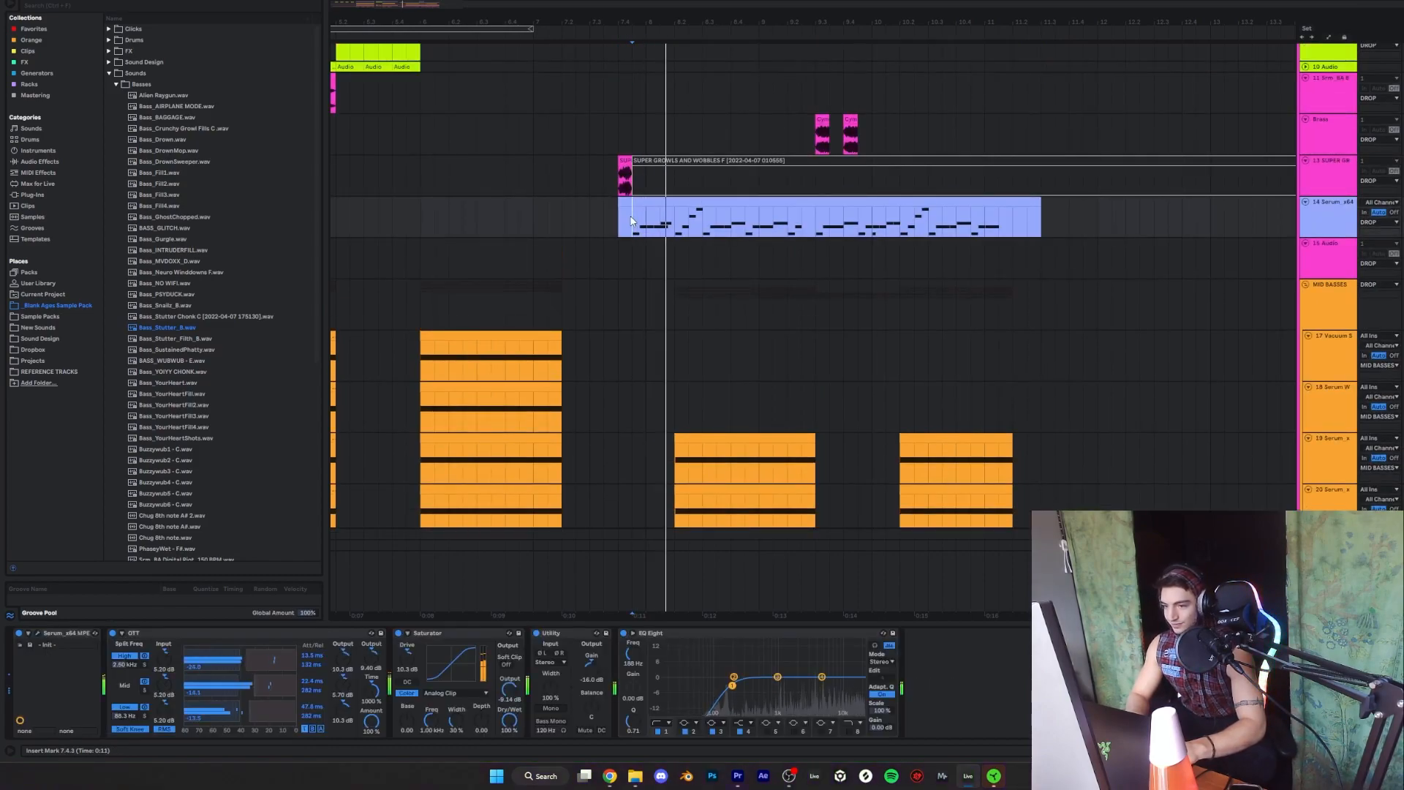
double_click(676, 198)
left_click_drag(219, 574, 235, 575)
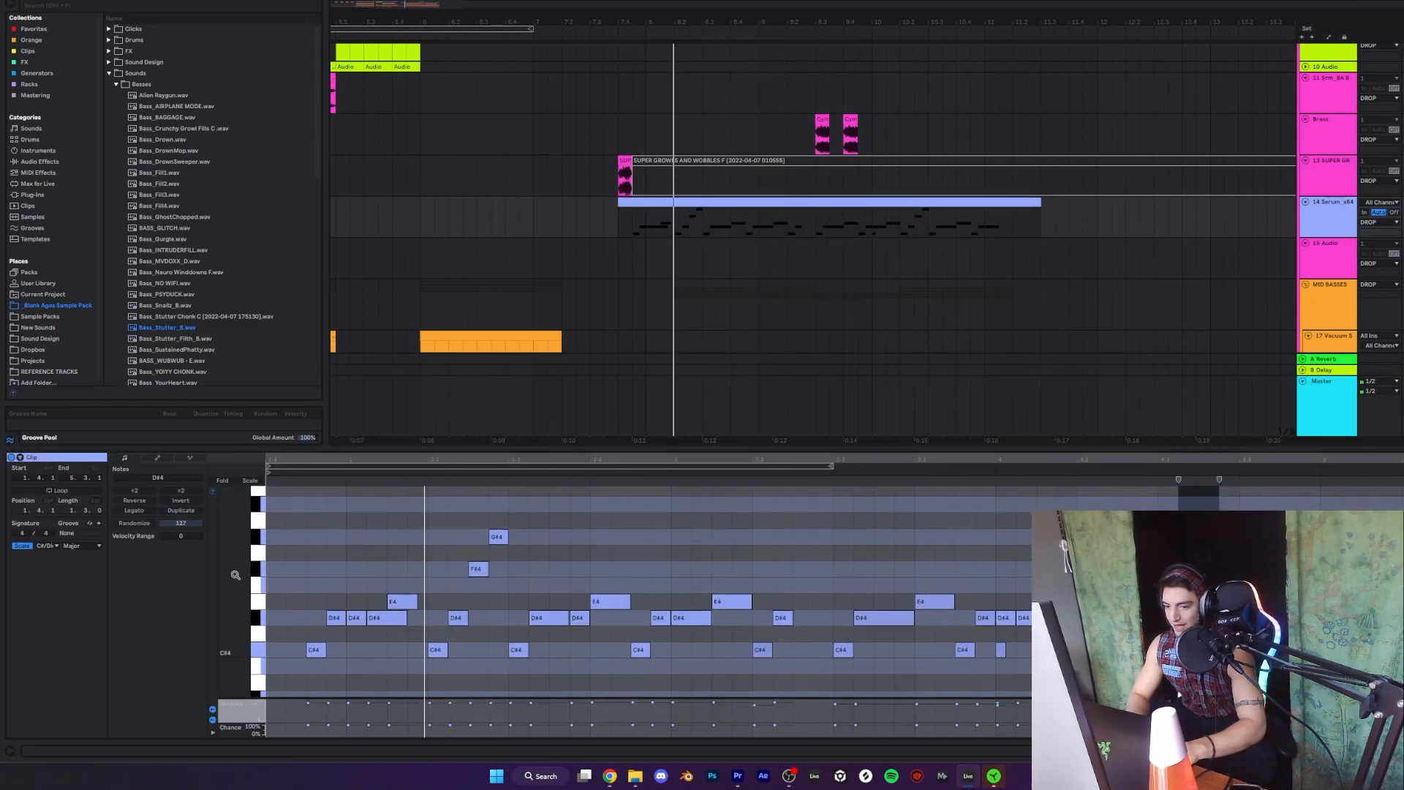
- Check the lead clip's scale root choices, keep C#/Db Major, and resume playback
left_click(40, 546)
left_click(40, 548)
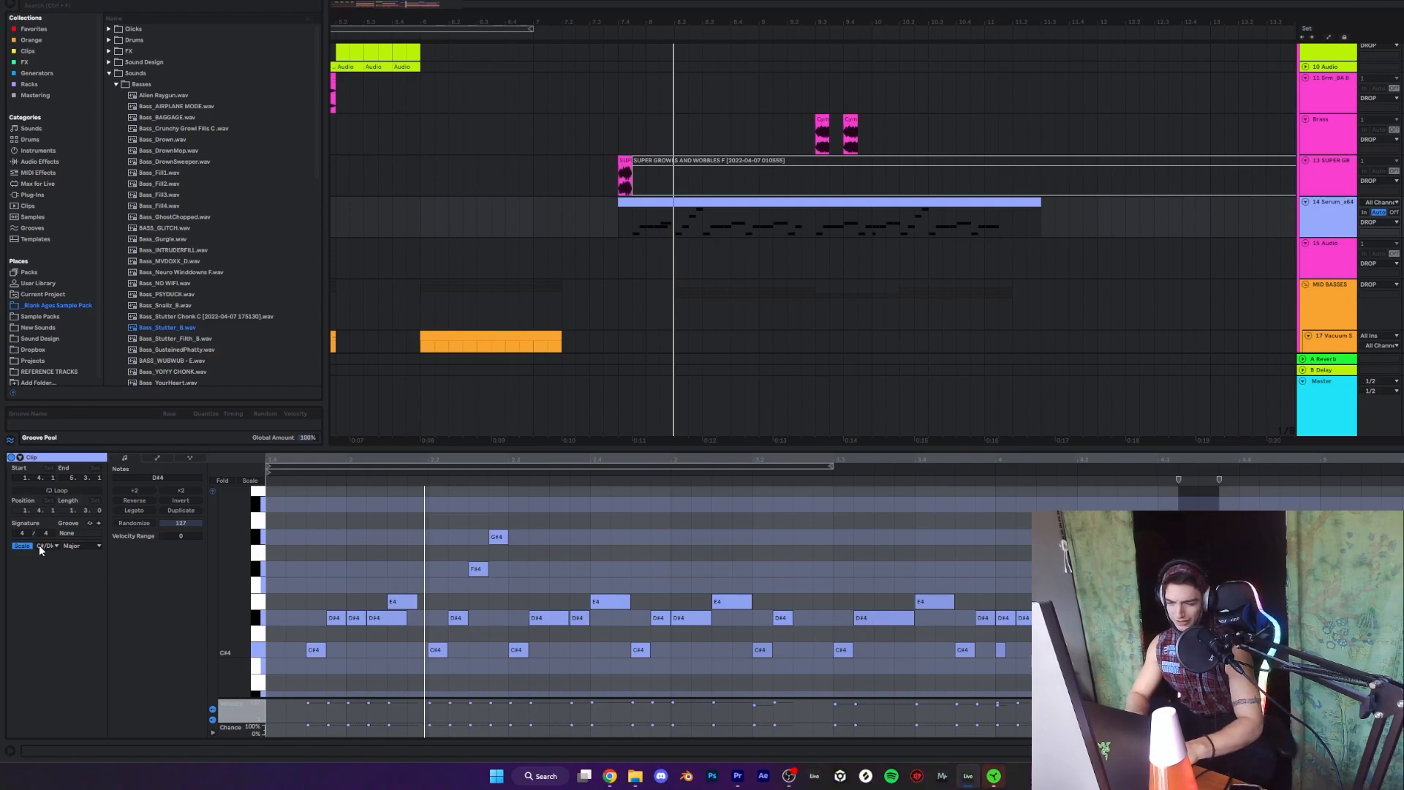
left_click(57, 546)
left_click(112, 535)
key("space")
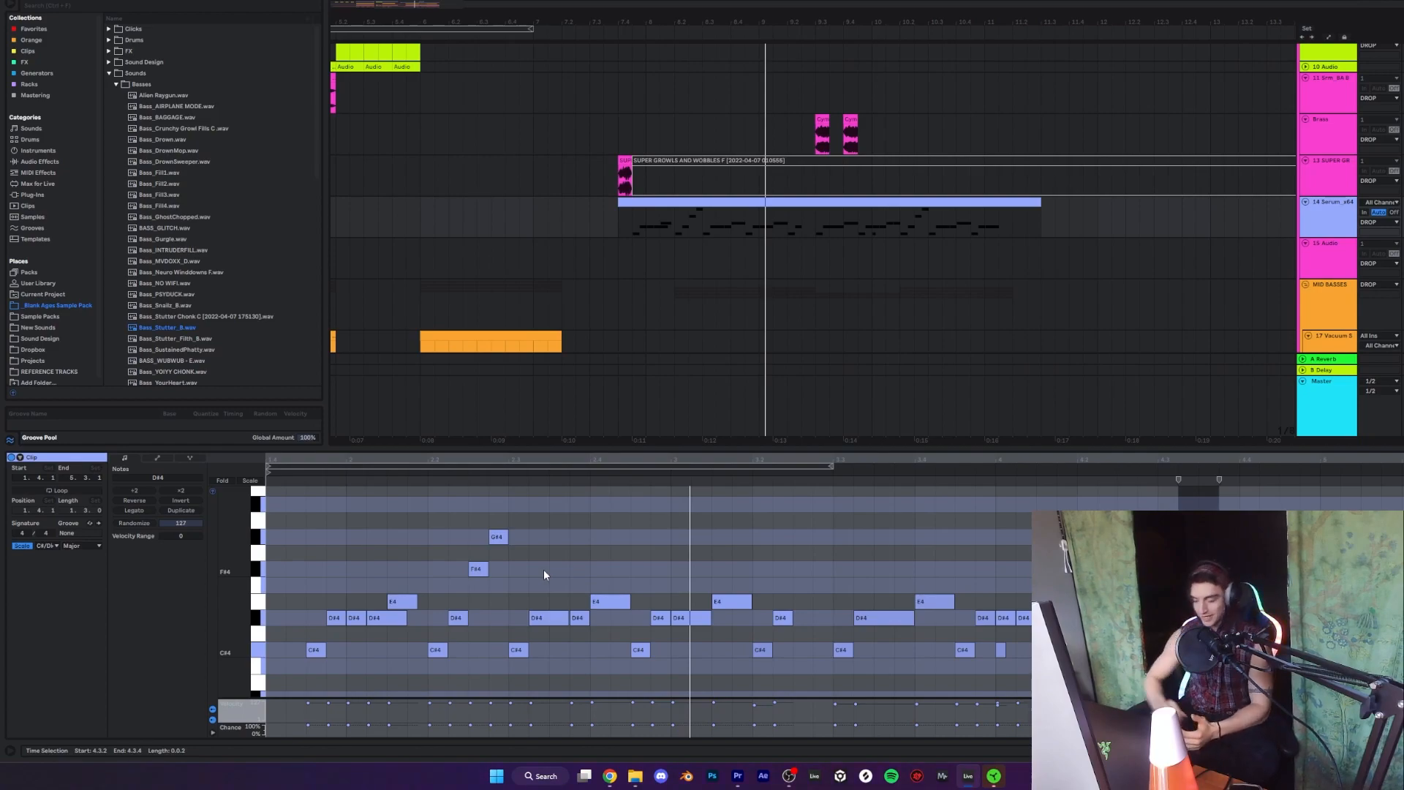
- Set the lead's playback start to 7.4.1 and open the Serum patch from its device chain
left_click(618, 219)
key("shift+Tab")
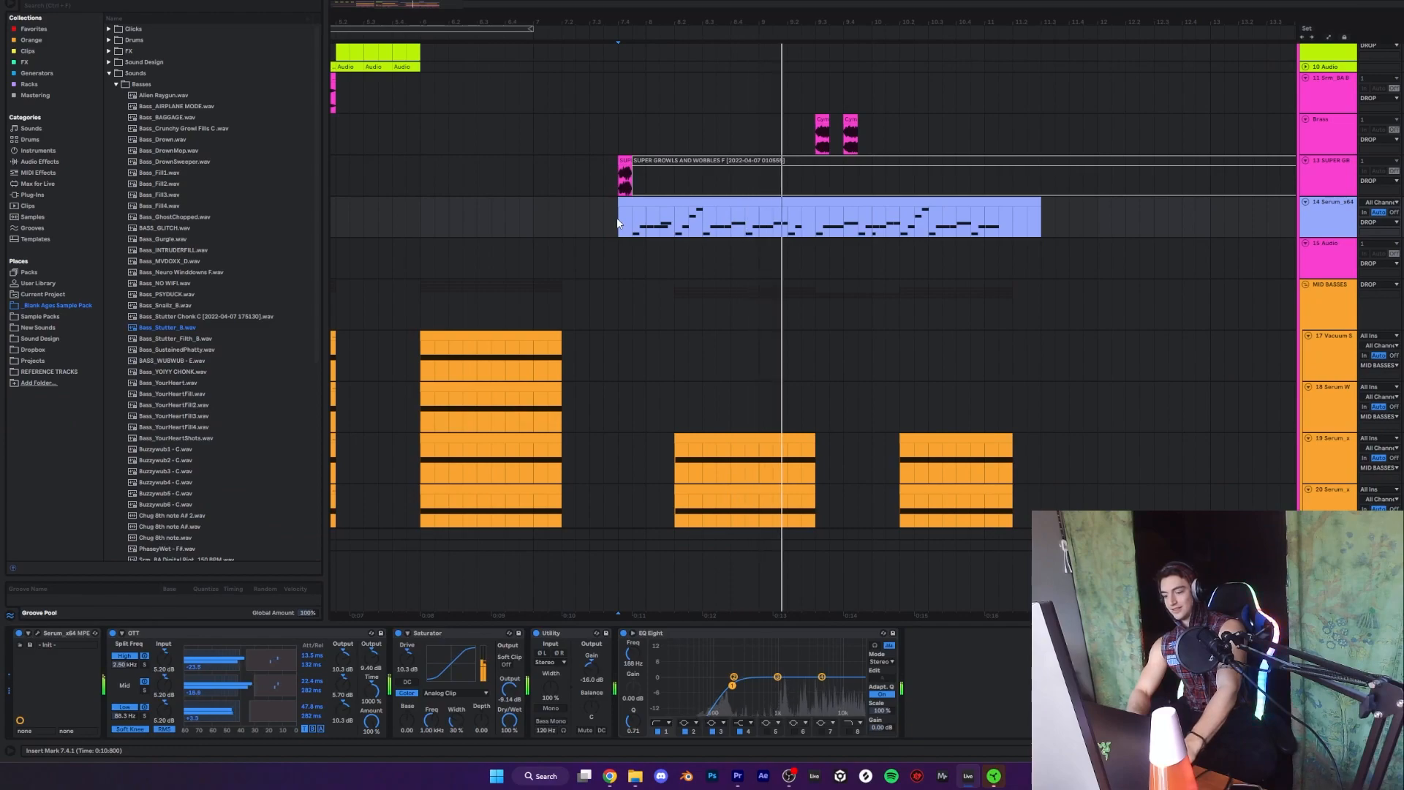
left_click(36, 633)
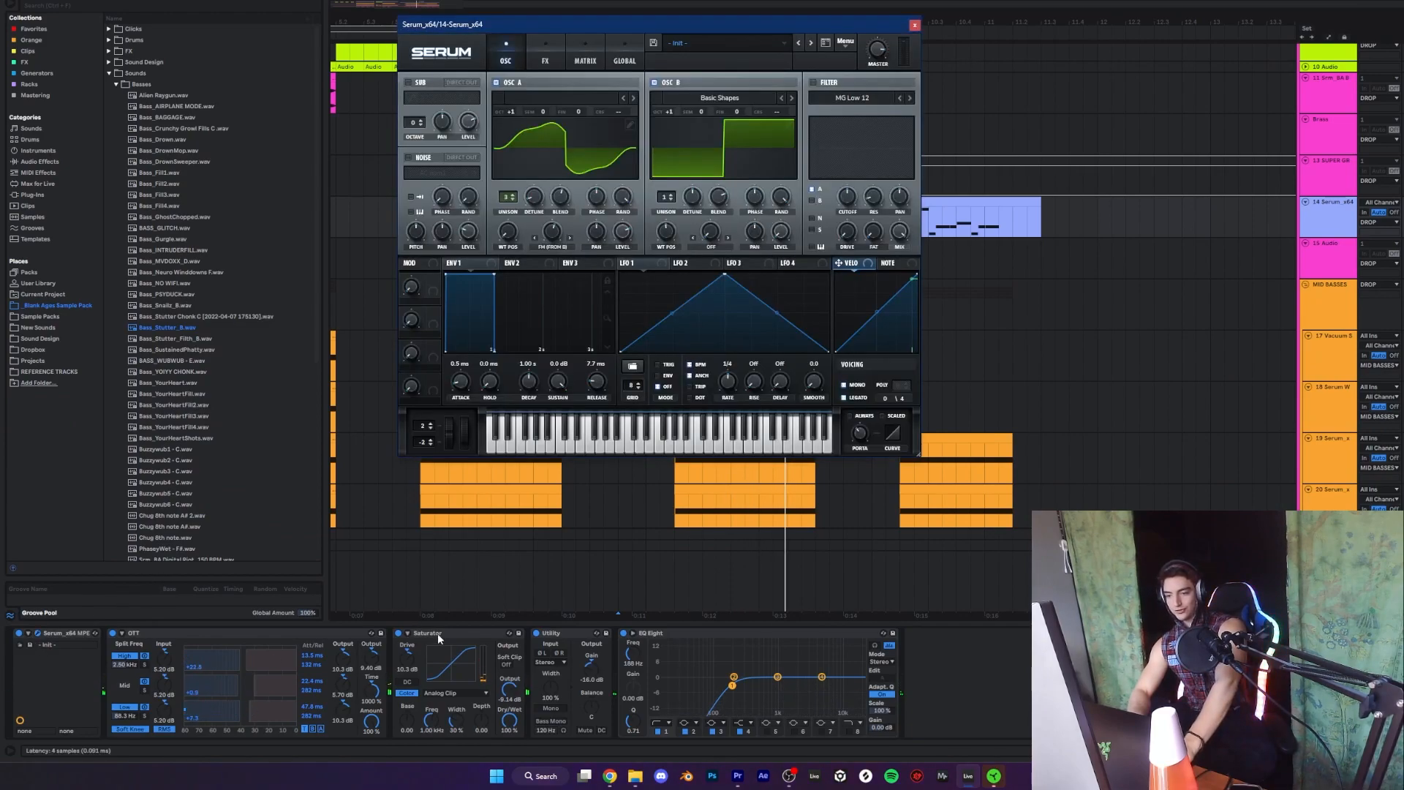
- Bypass the lead track's Saturator and OTT, audition the dry Serum patch, and focus on oscillator A's waveform
left_click(397, 633)
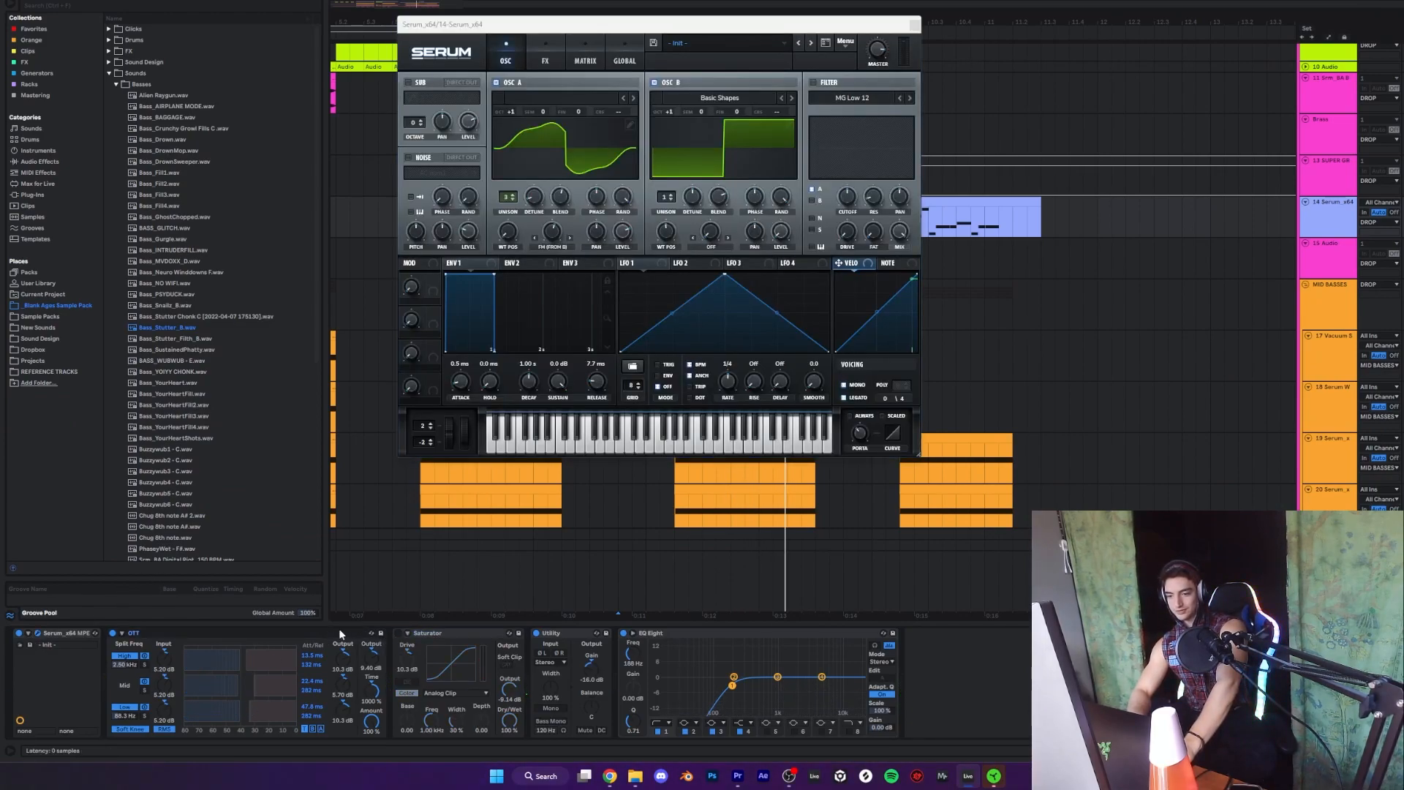
left_click(112, 635)
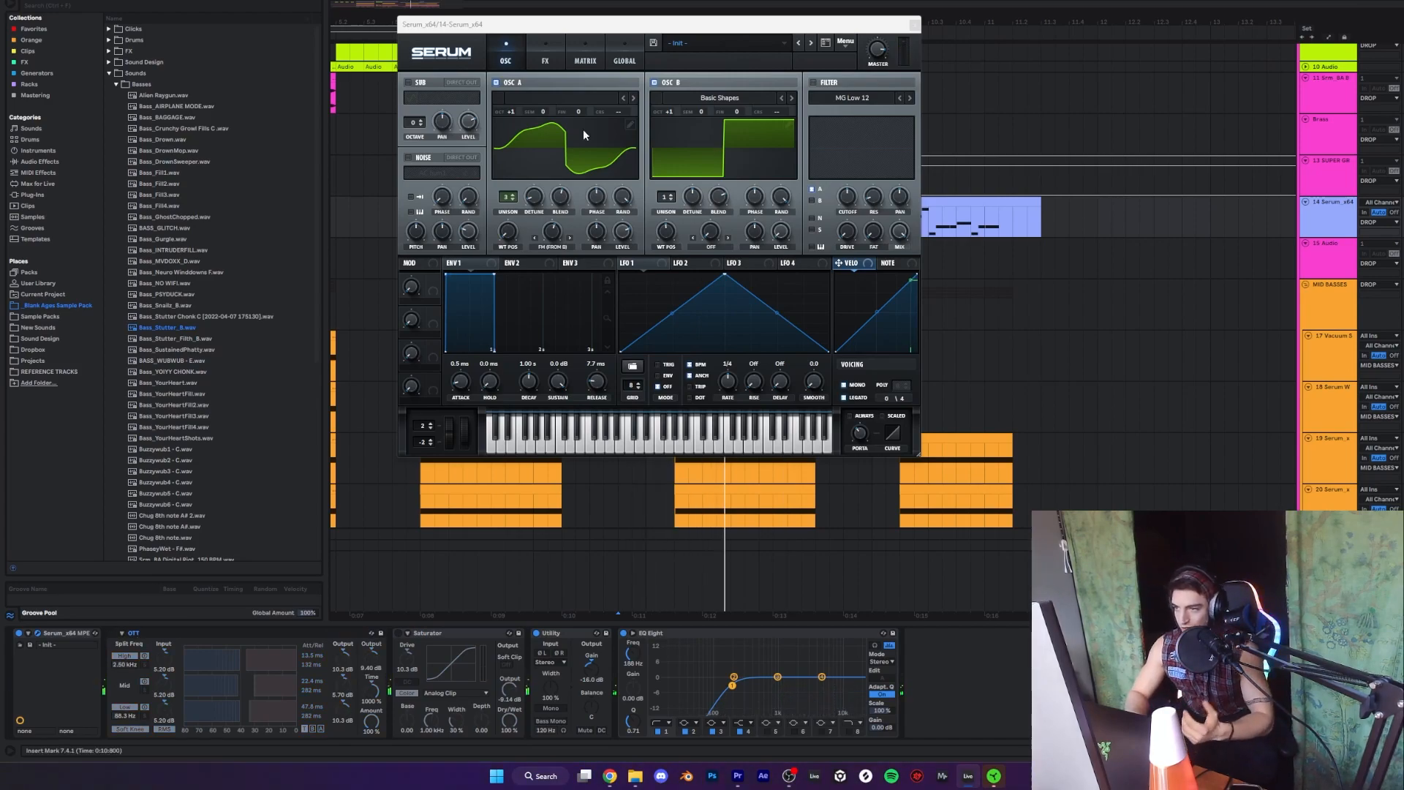
left_click(533, 145)
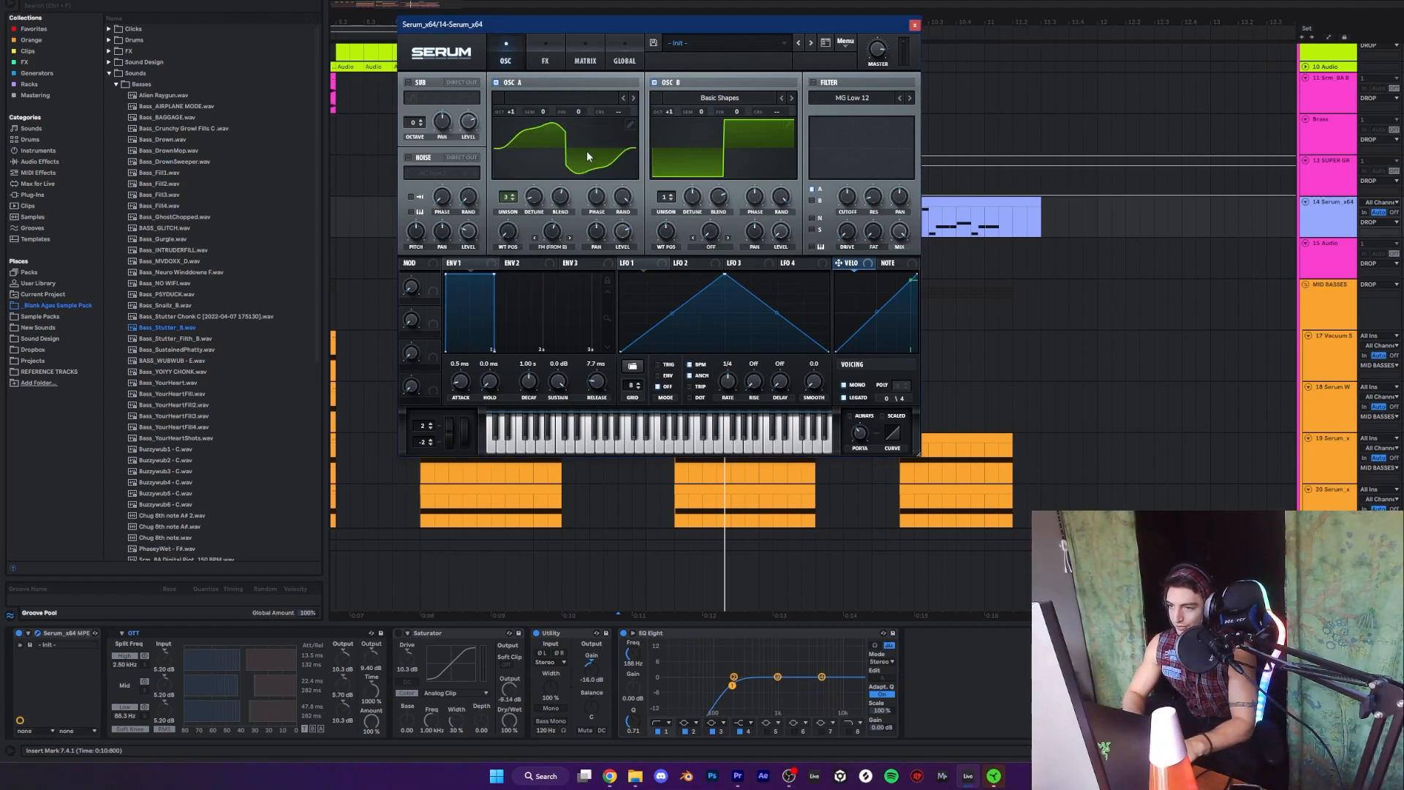
- Open oscillator A's wavetable editor in Serum, review its drawing shapes, and close the editor
left_click(628, 125)
left_click(418, 245)
left_click(417, 281)
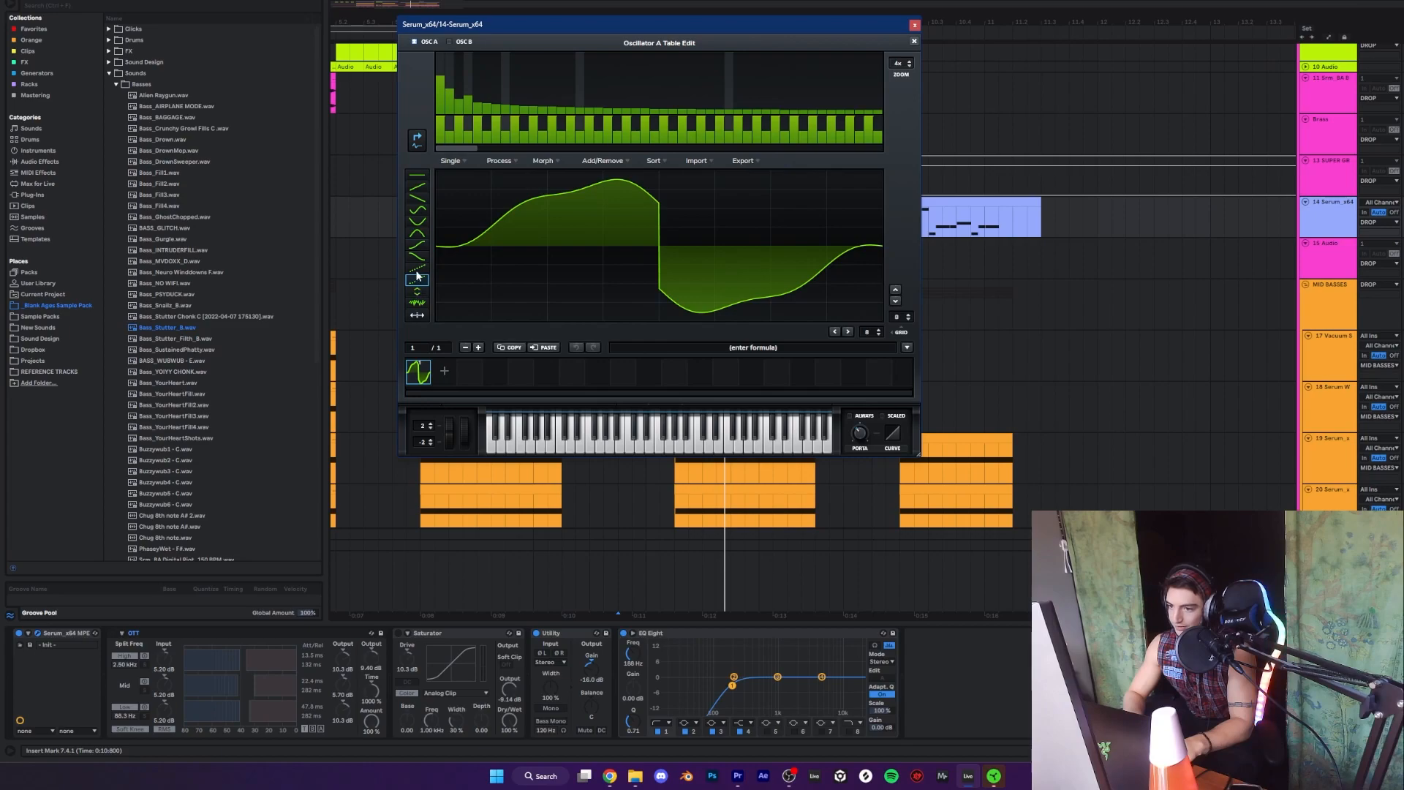
left_click(419, 271)
left_click(914, 41)
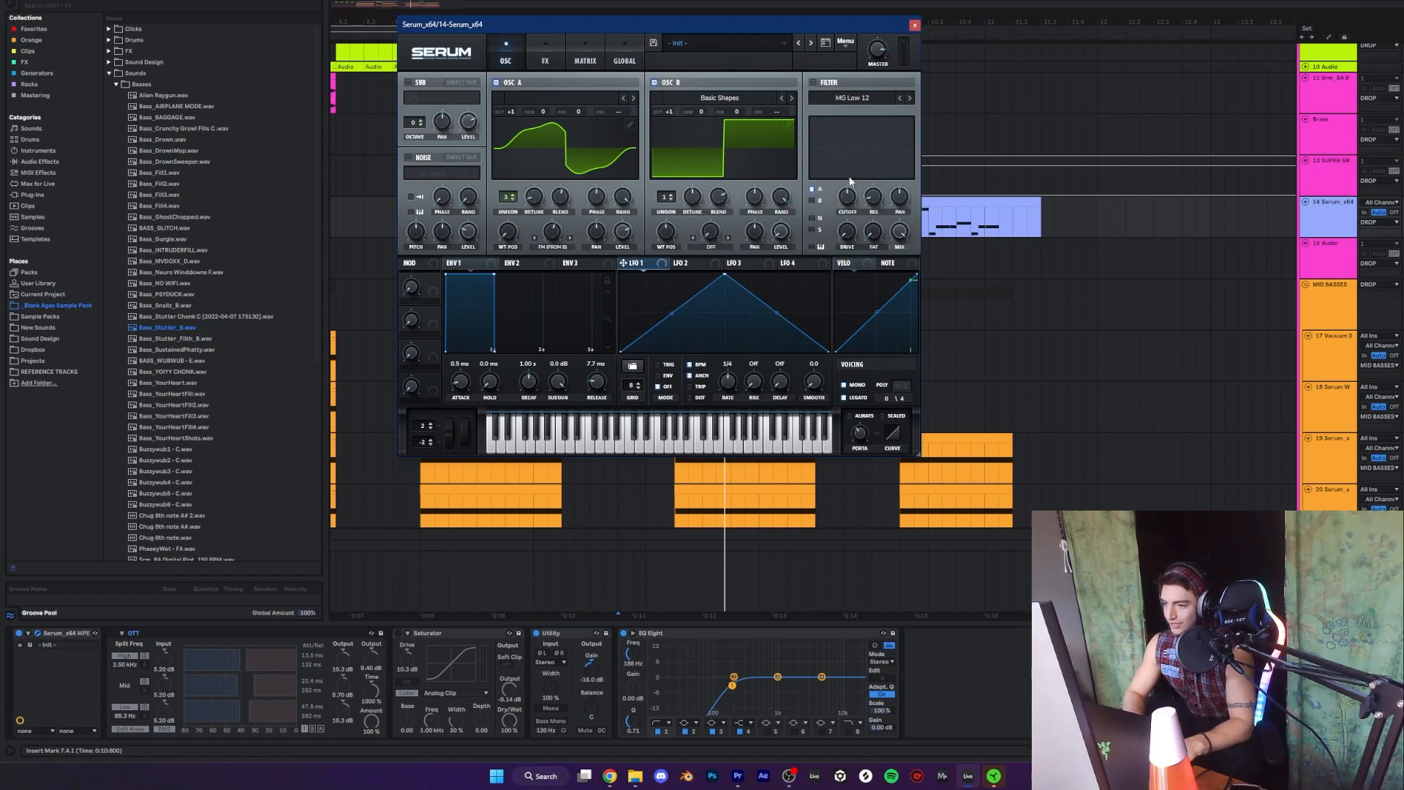
- Audition the lead while toggling oscillator B off and on, and inspect oscillator A's FM warp control
left_click_drag(539, 205, 536, 156)
key("space")
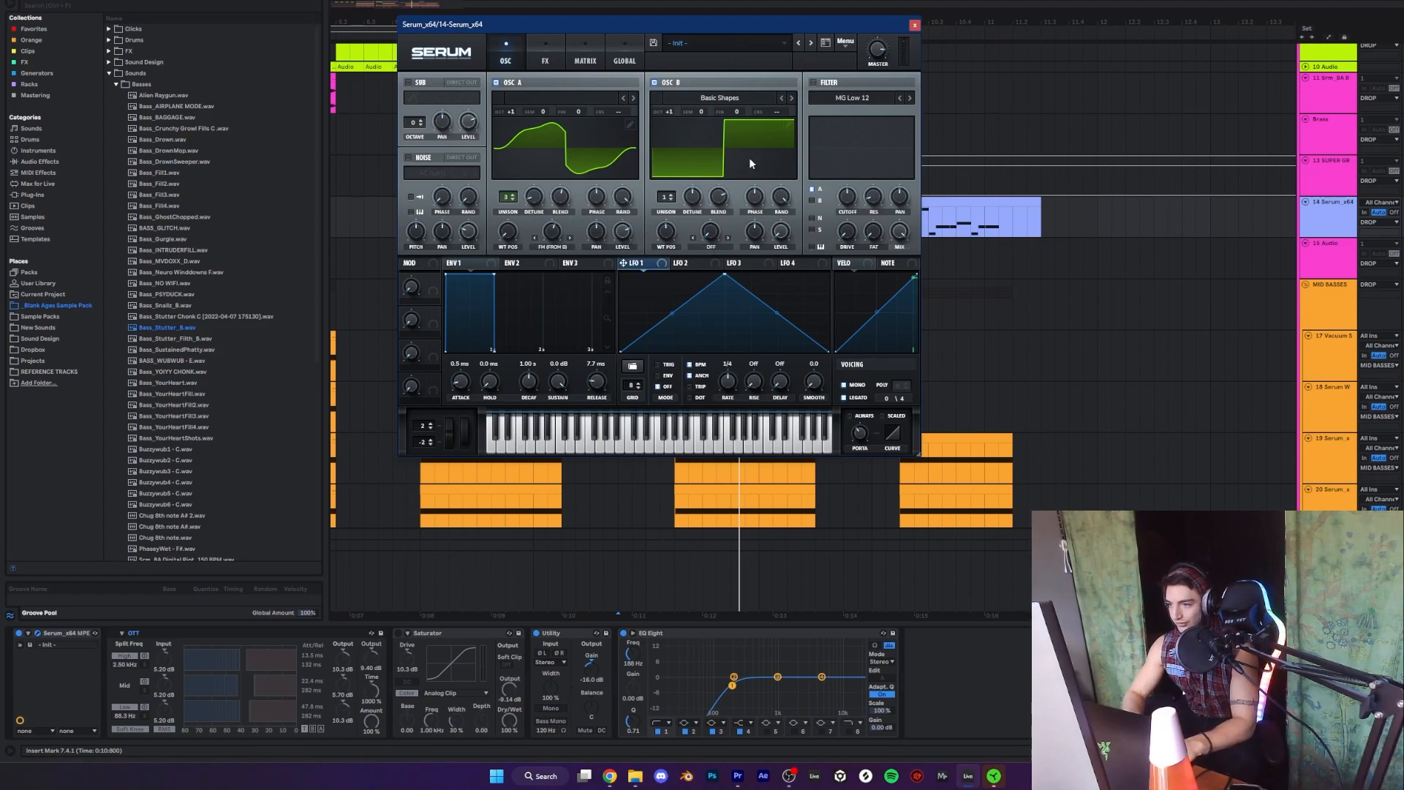
left_click(666, 83)
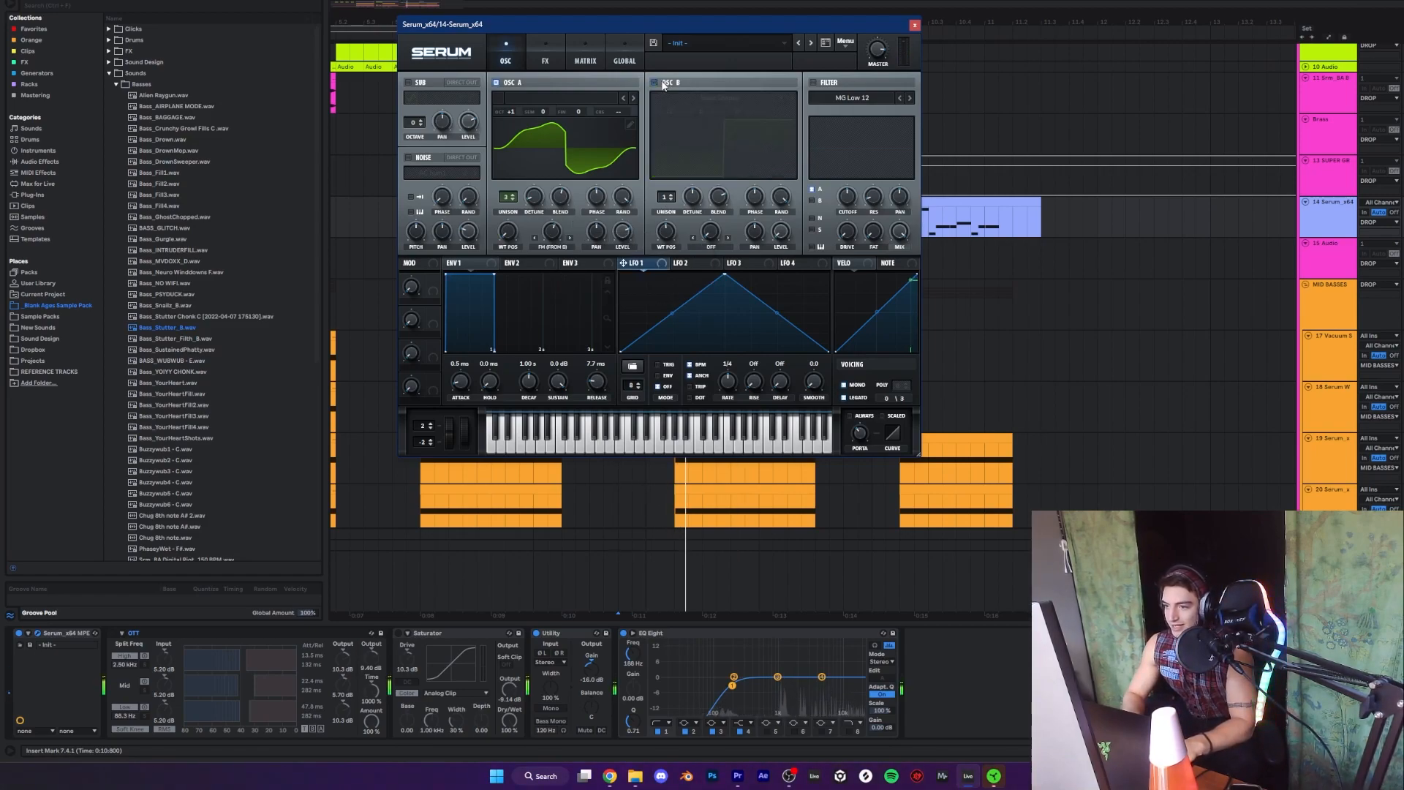
left_click(662, 84)
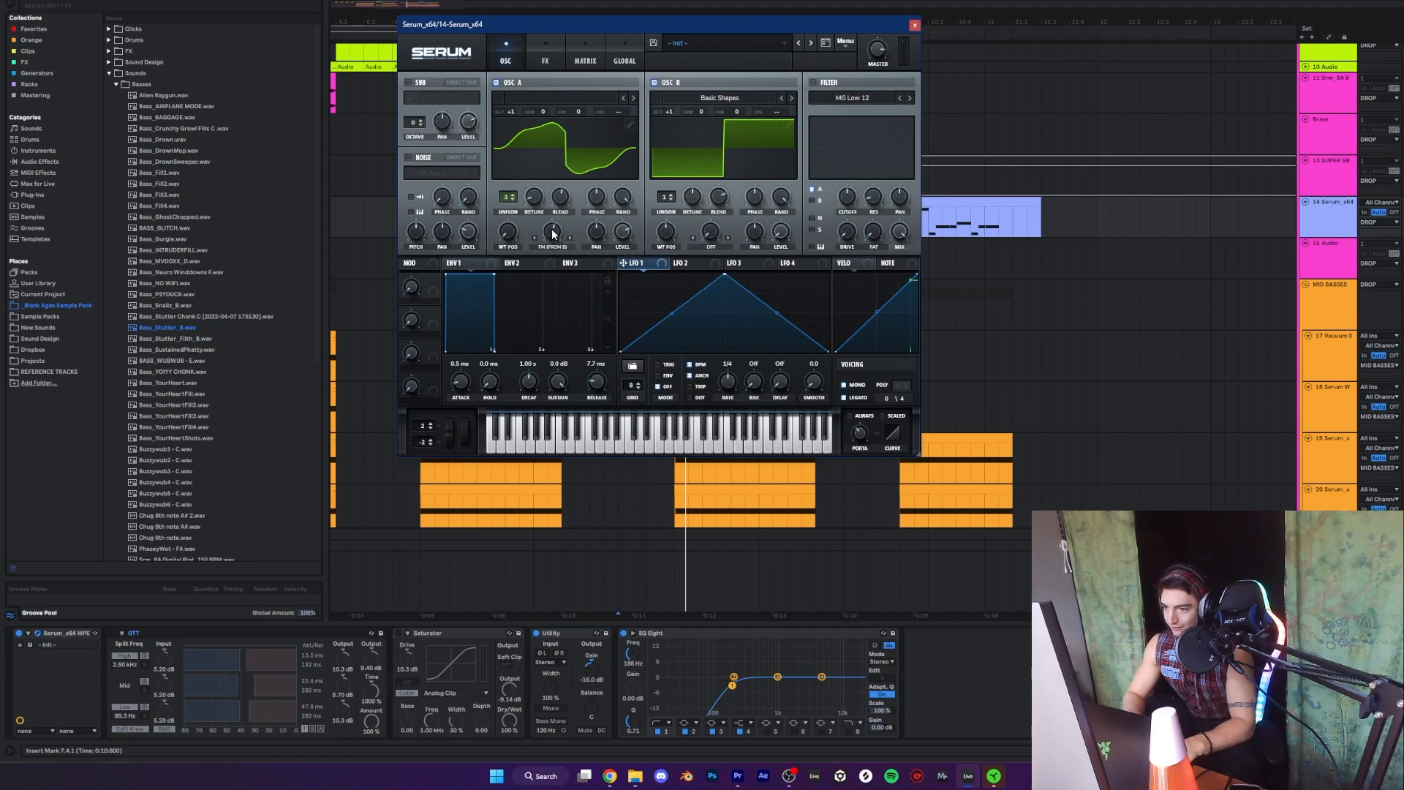
mouse_move(553, 234)
key("space")
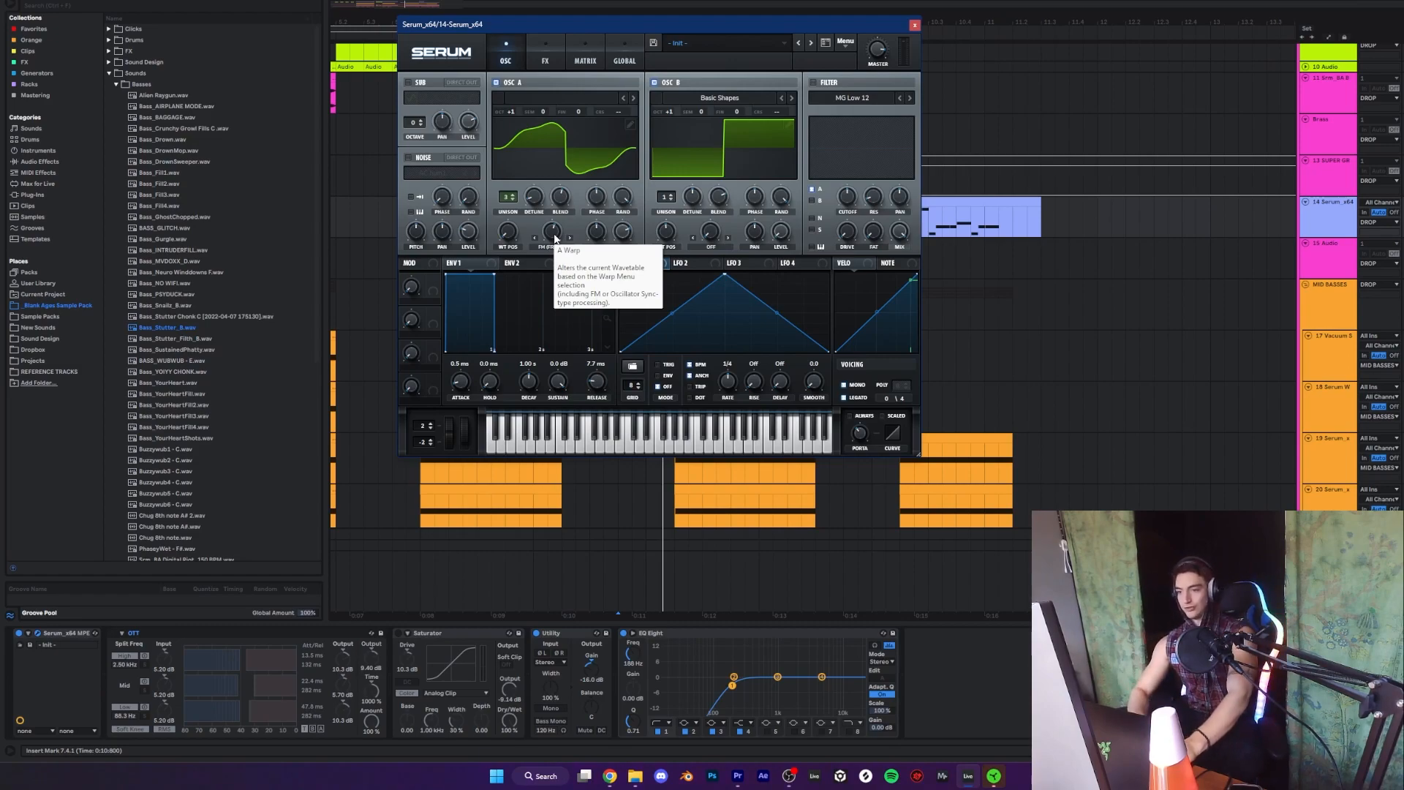
left_click(654, 82)
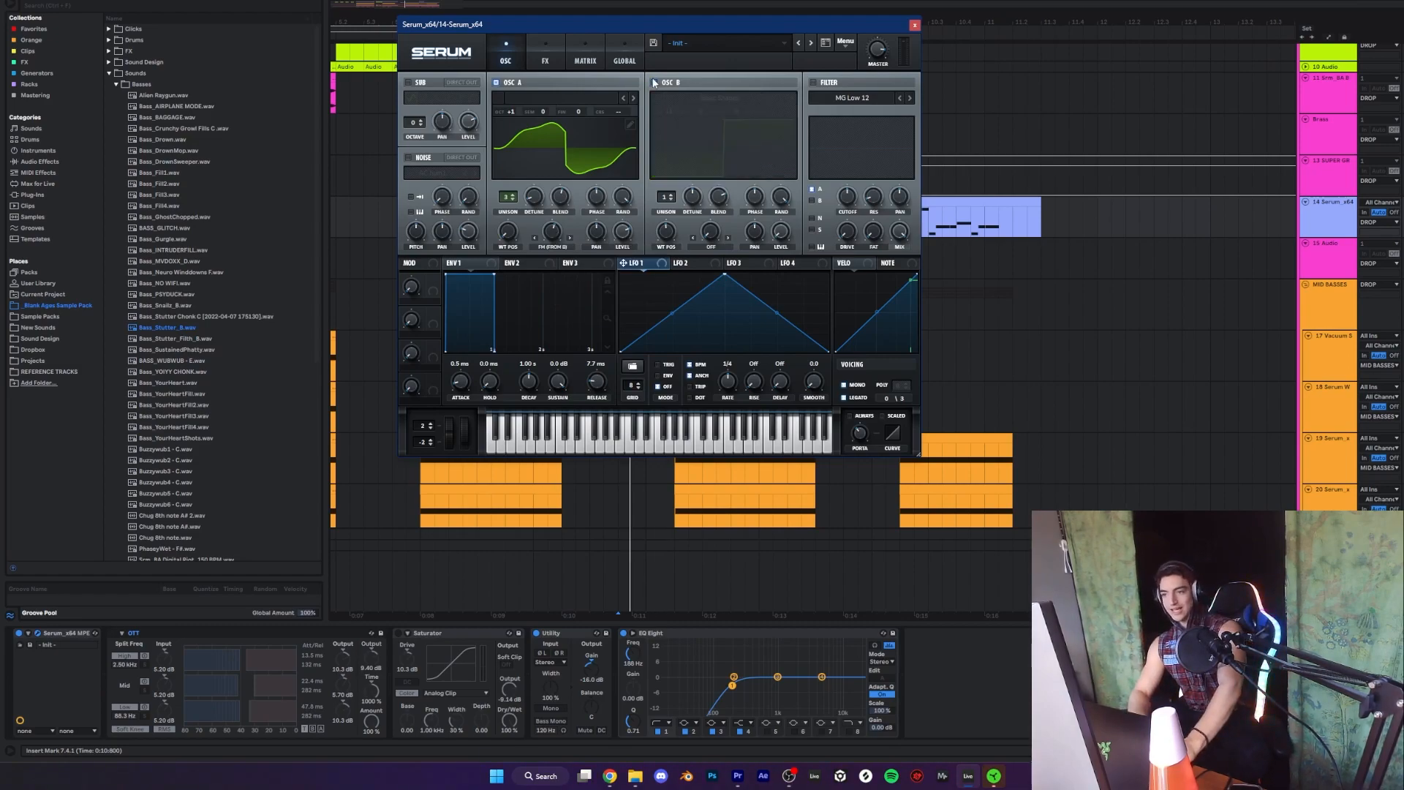
- Compare the patch with Hyper/Dimension, Distortion, Compressor and Reverb each bypassed and restored, and return to the oscillator page
left_click(544, 57)
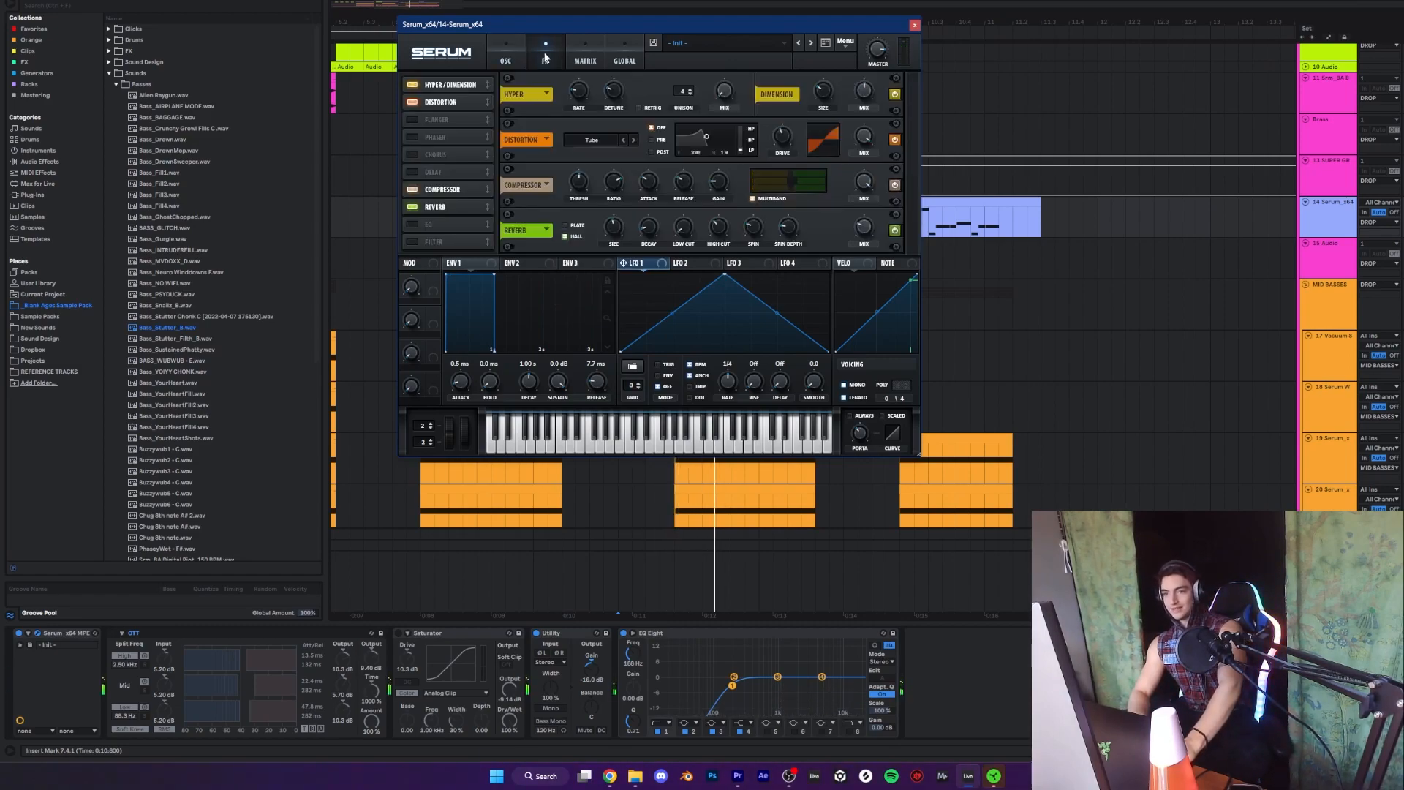
left_click(418, 84)
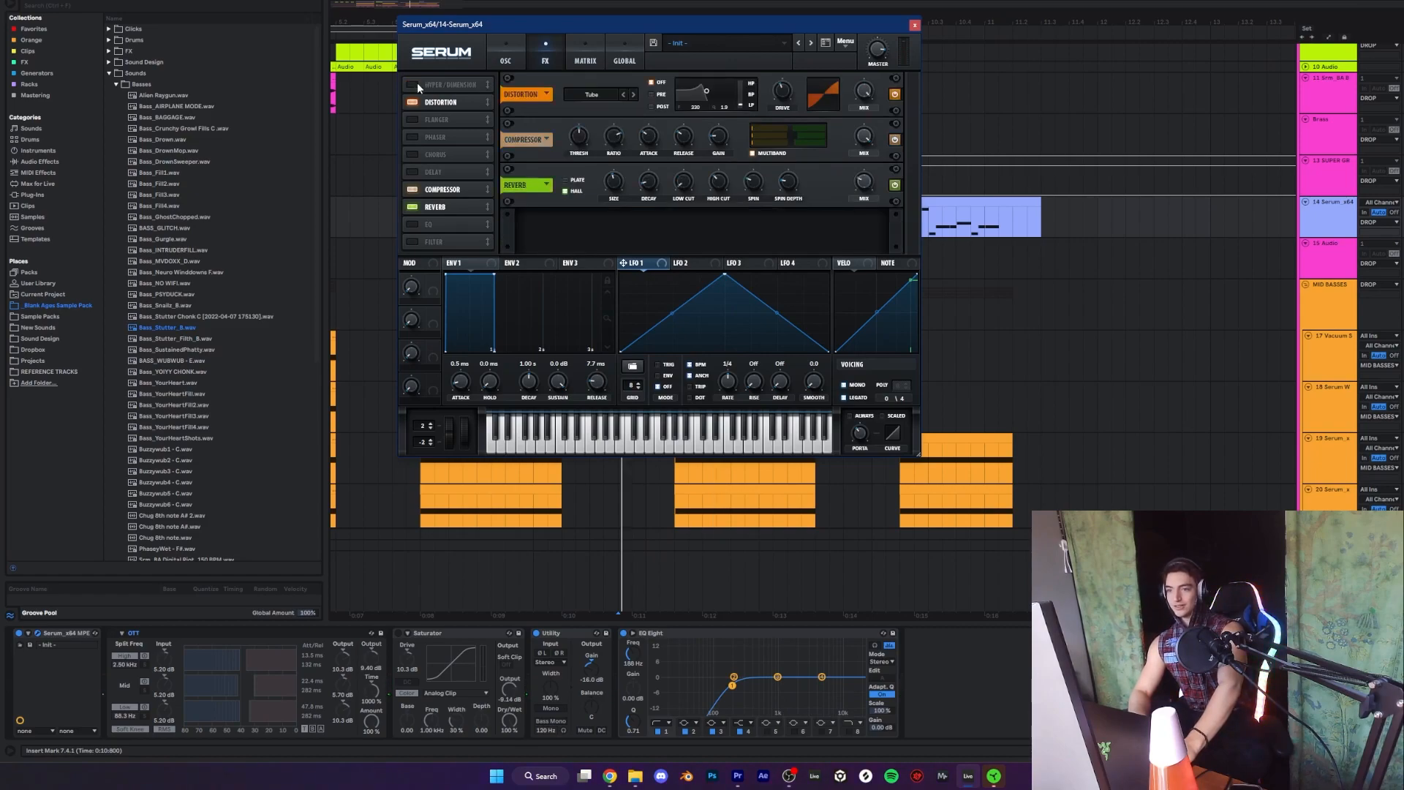
left_click(414, 84)
left_click(412, 102)
left_click(411, 103)
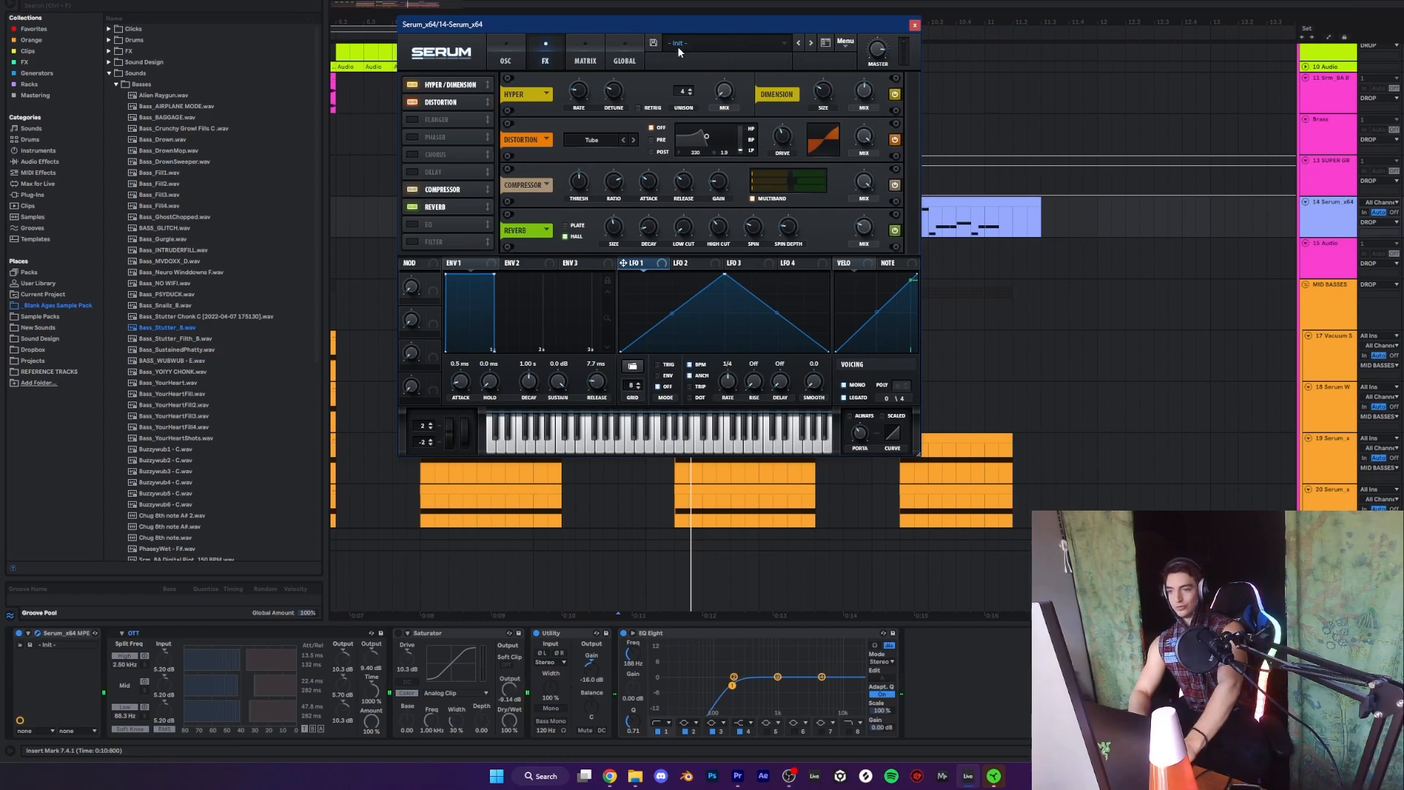
left_click(412, 189)
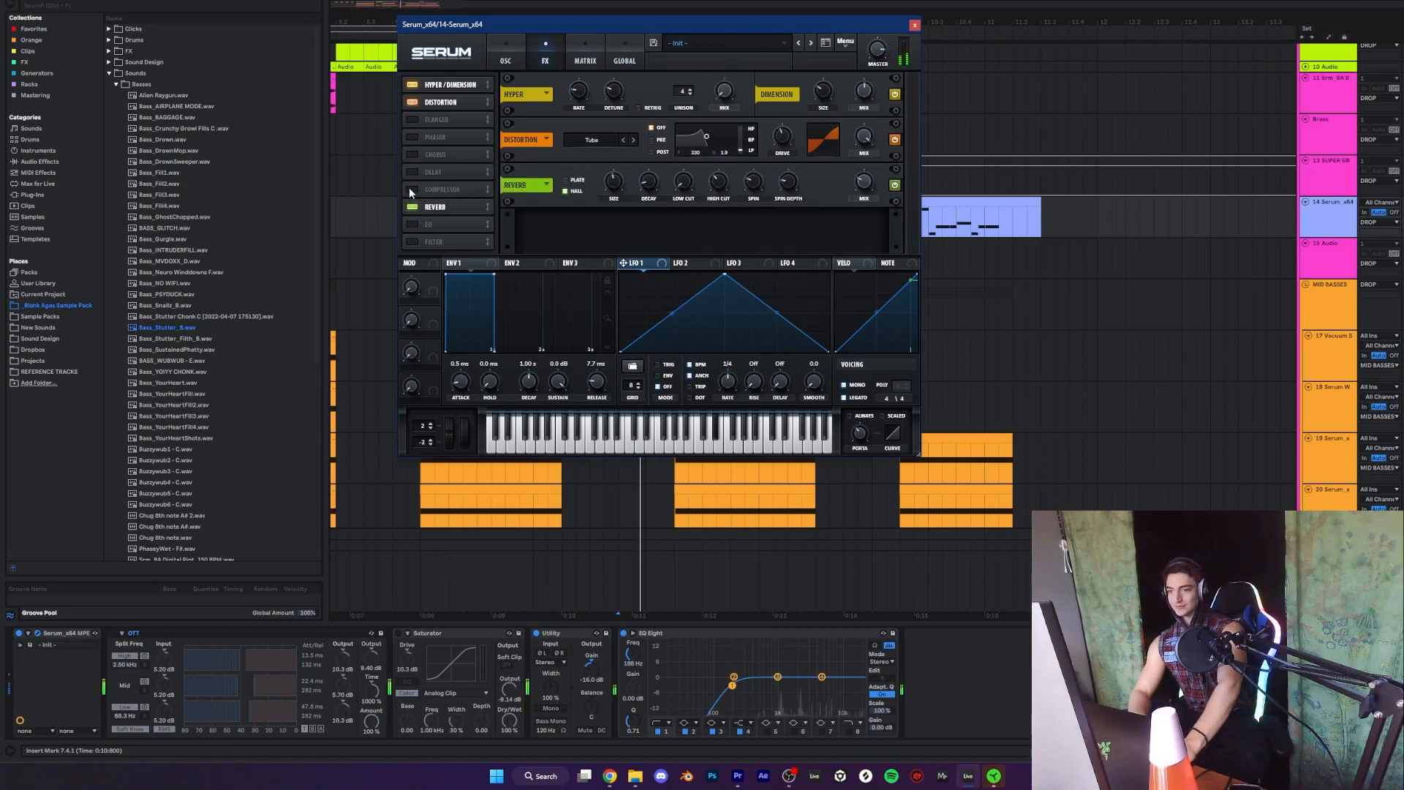
left_click(411, 188)
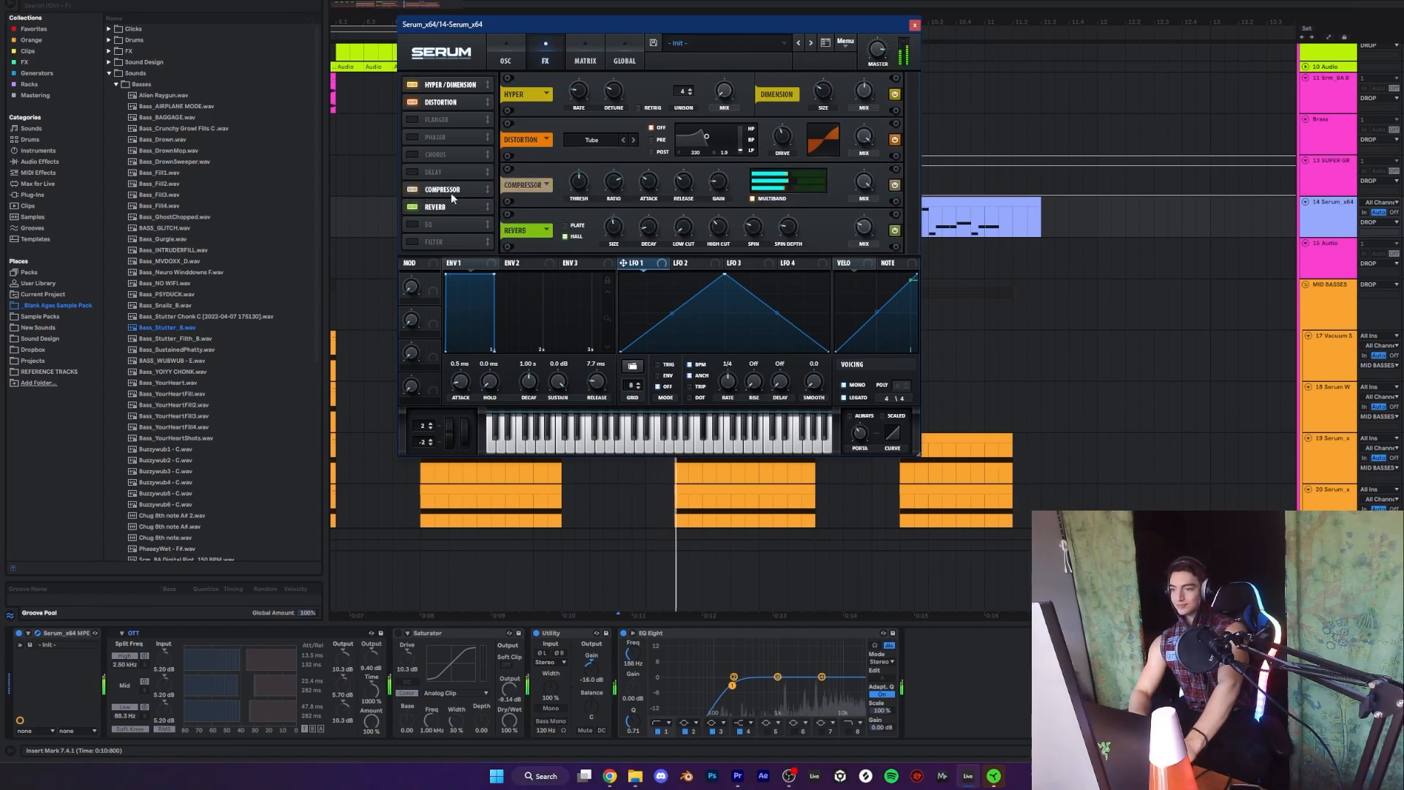
left_click(412, 207)
left_click(411, 207)
left_click(506, 56)
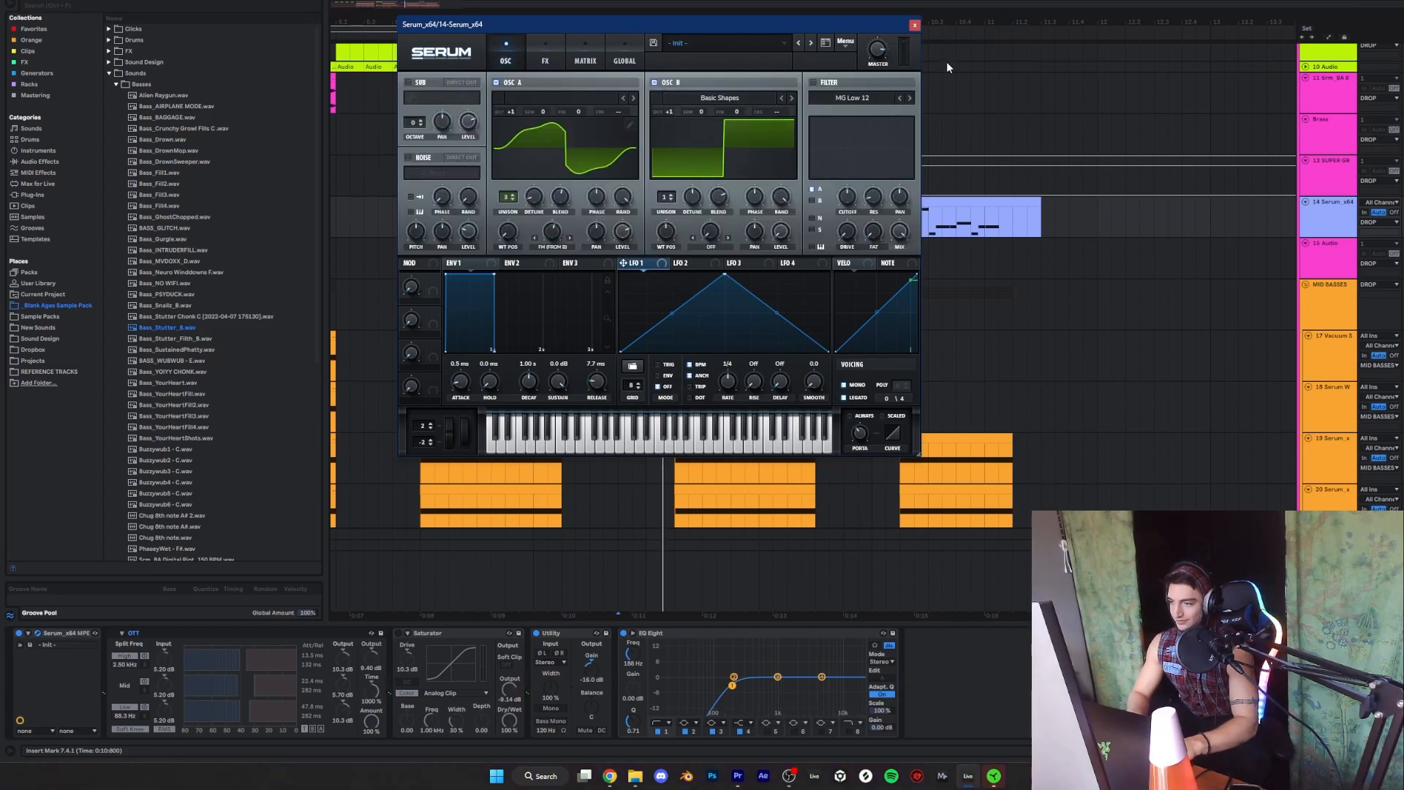
- Close the Serum window, open the lead's MIDI clip, and play it from 2.1.3
left_click(914, 25)
double_click(819, 197)
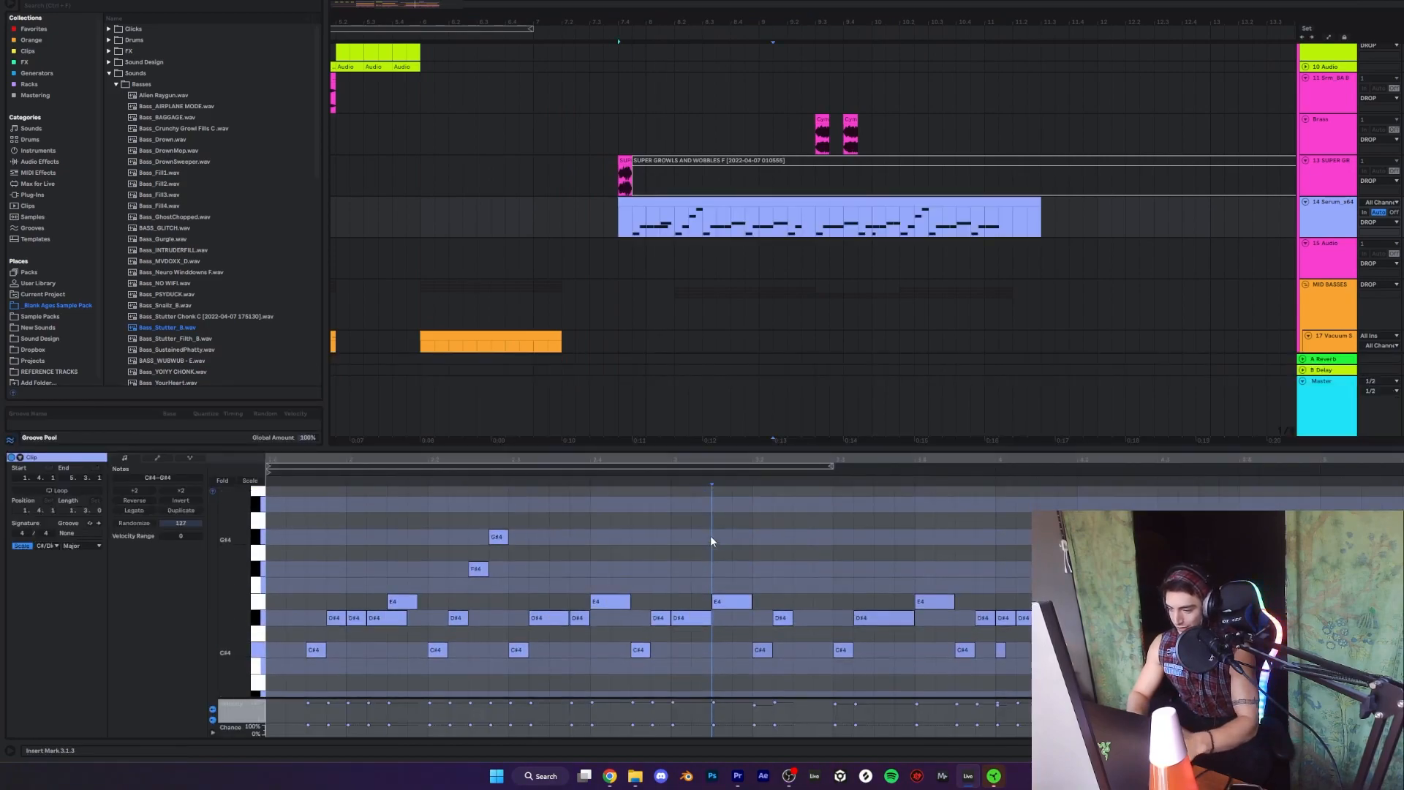
left_click_drag(388, 562, 539, 563)
key("space")
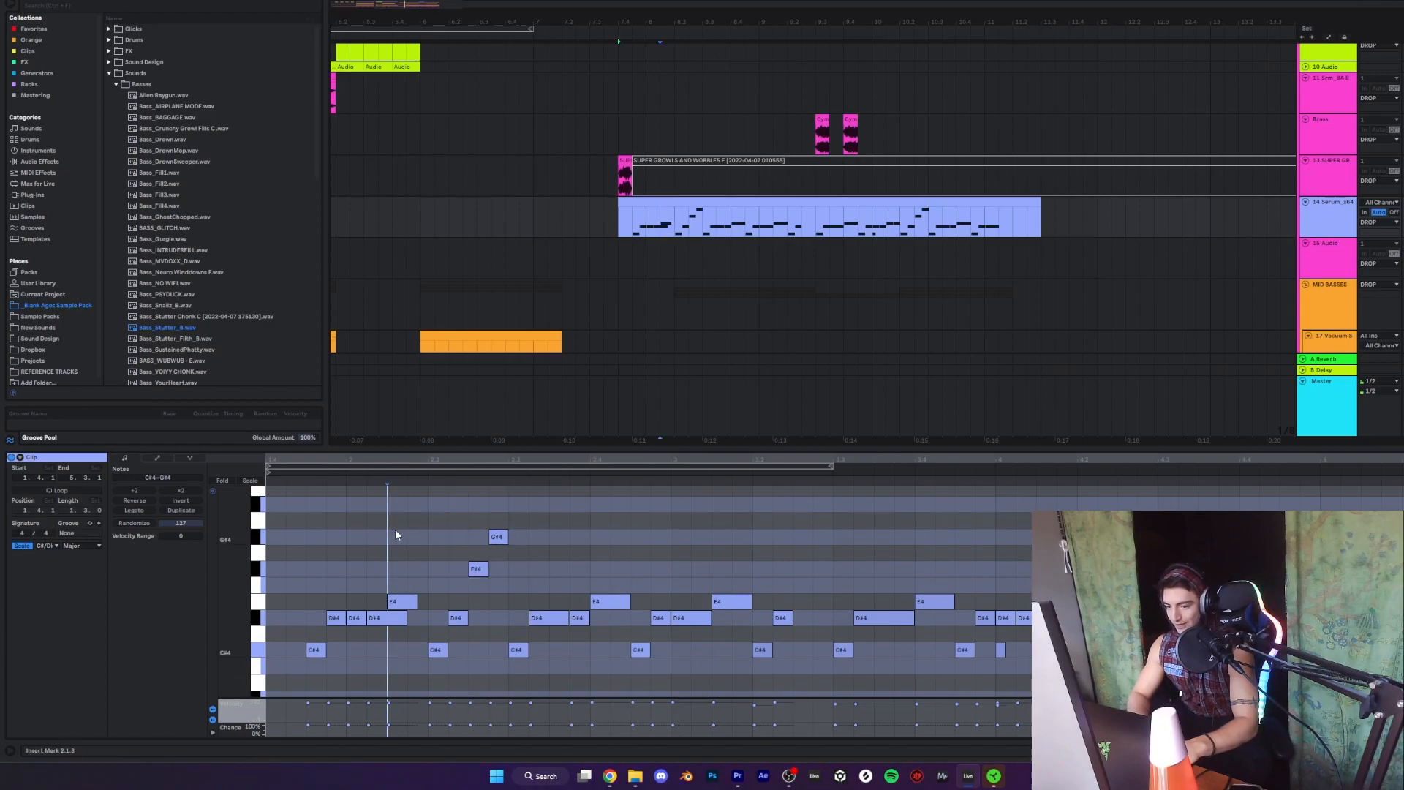
- Reopen the lead's Serum patch, examine its mono legato voicing and portamento settings, and close it
key("shift+Tab")
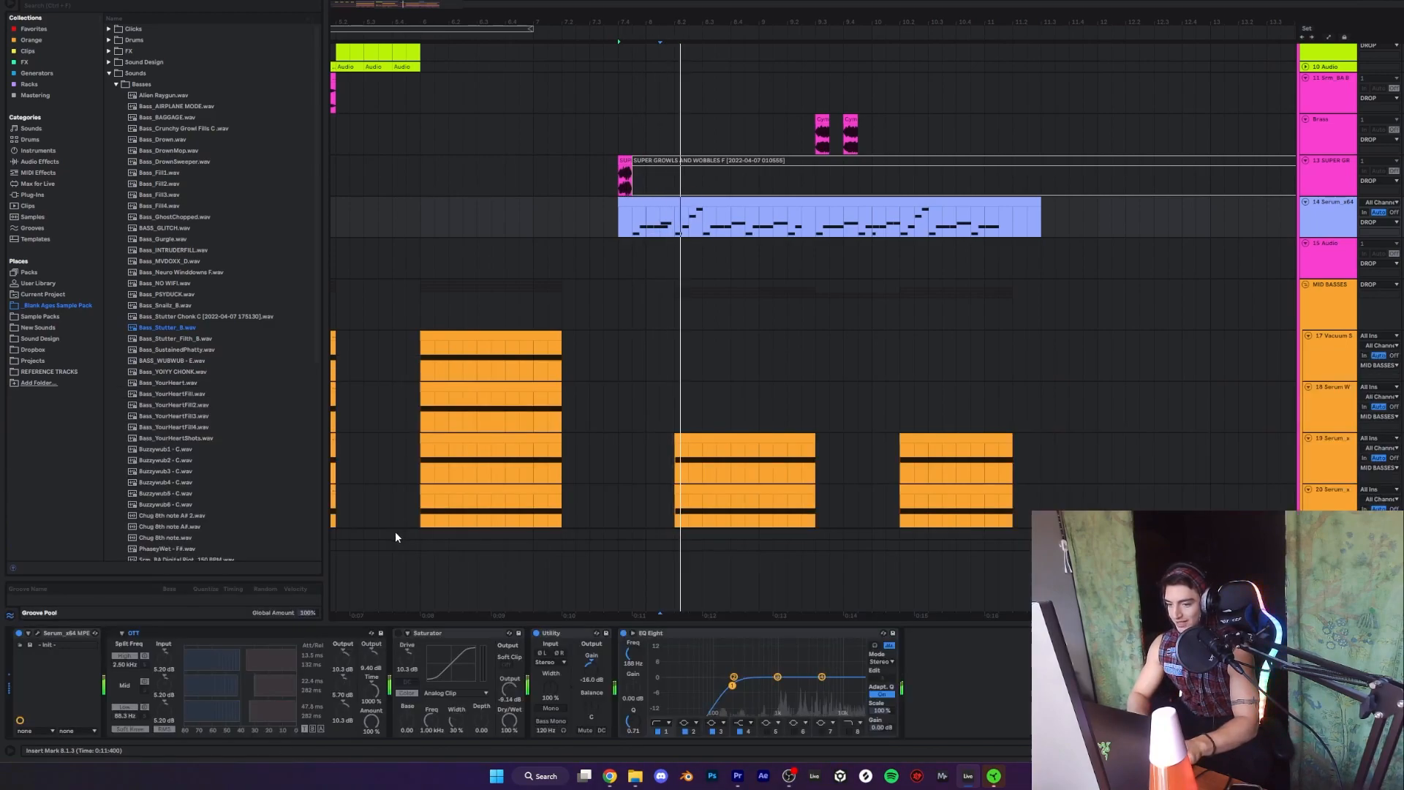
left_click(37, 632)
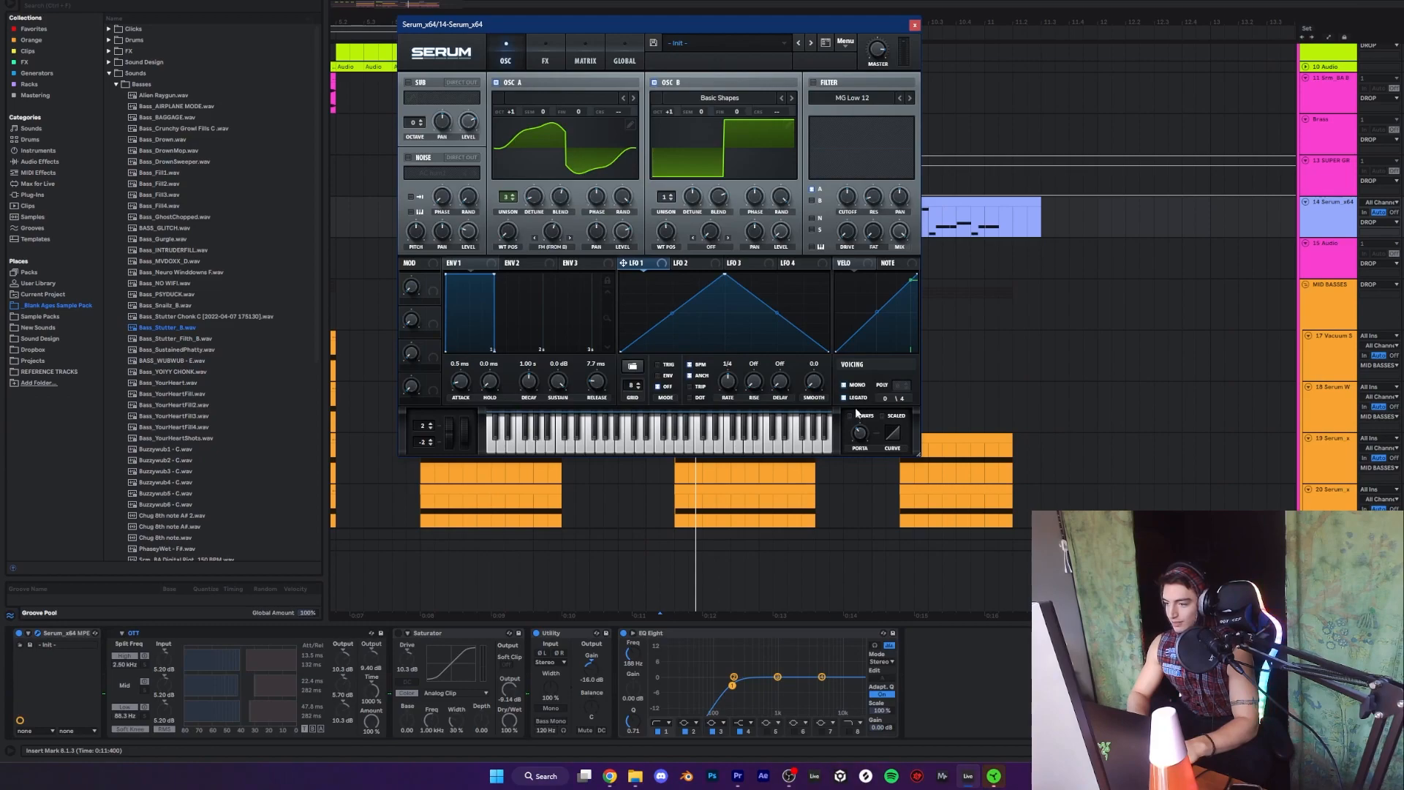
mouse_move(862, 437)
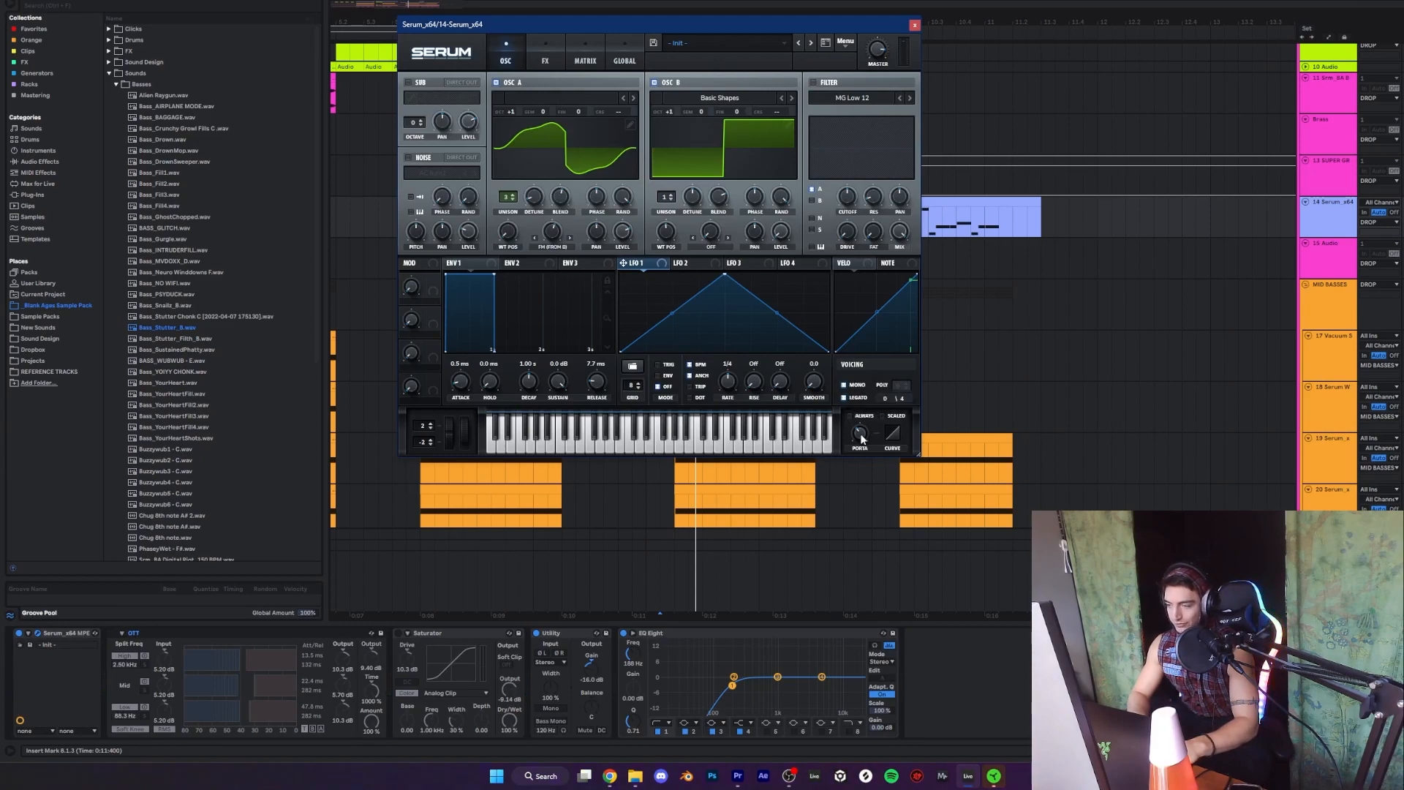
left_click(913, 27)
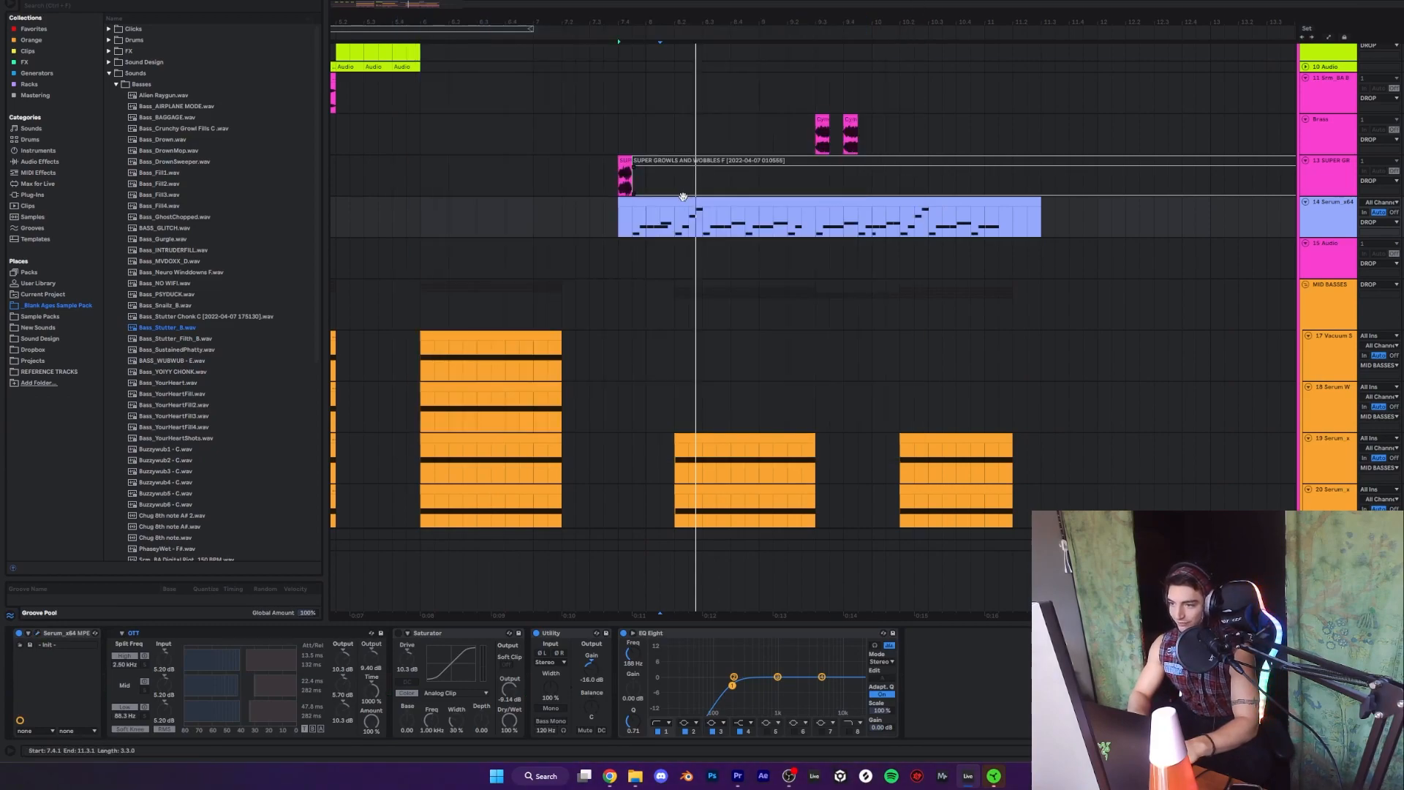
- Examine the first overlapping D#4 and E4 notes in the lead clip and audition the glide from 2.1.2
double_click(721, 208)
key("space")
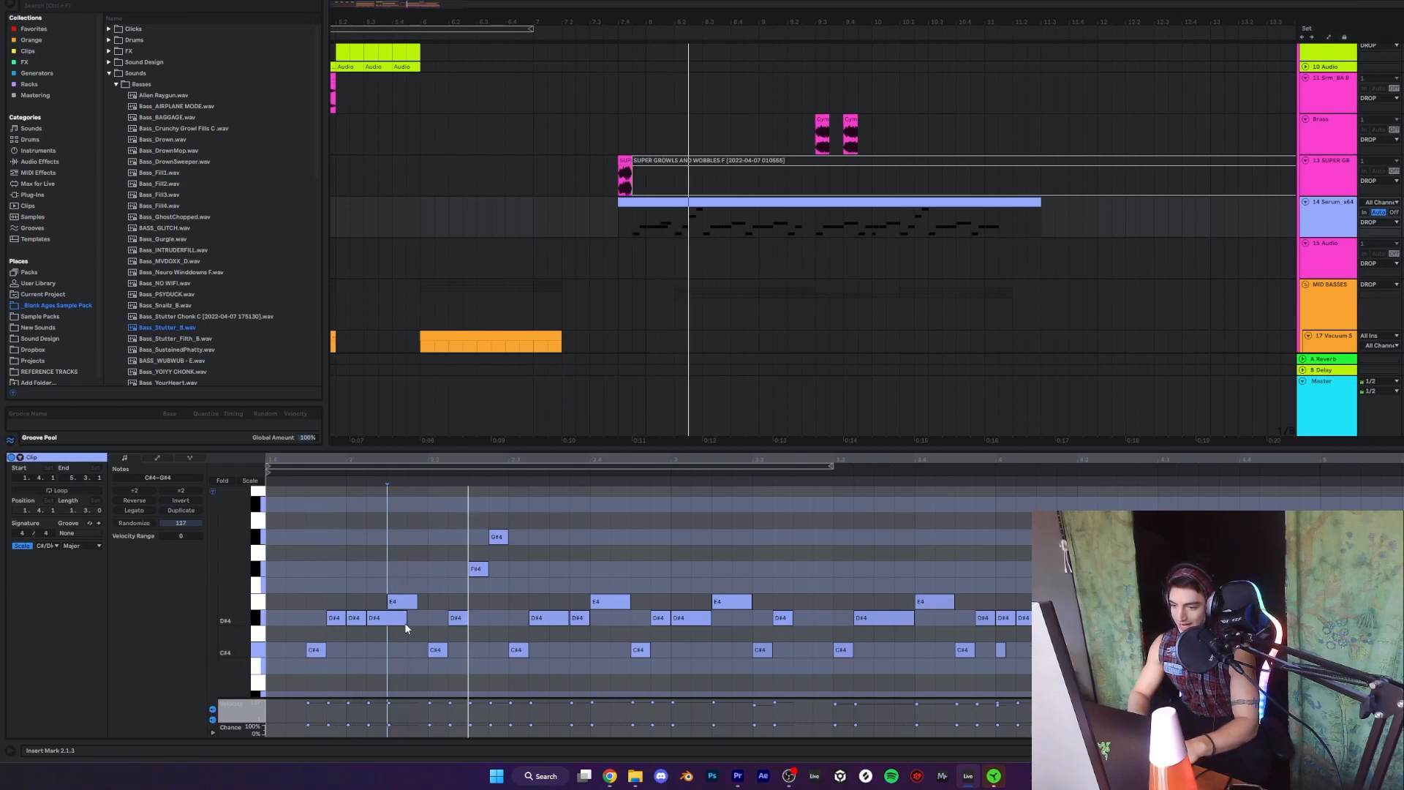
left_click(398, 602)
left_click(392, 617)
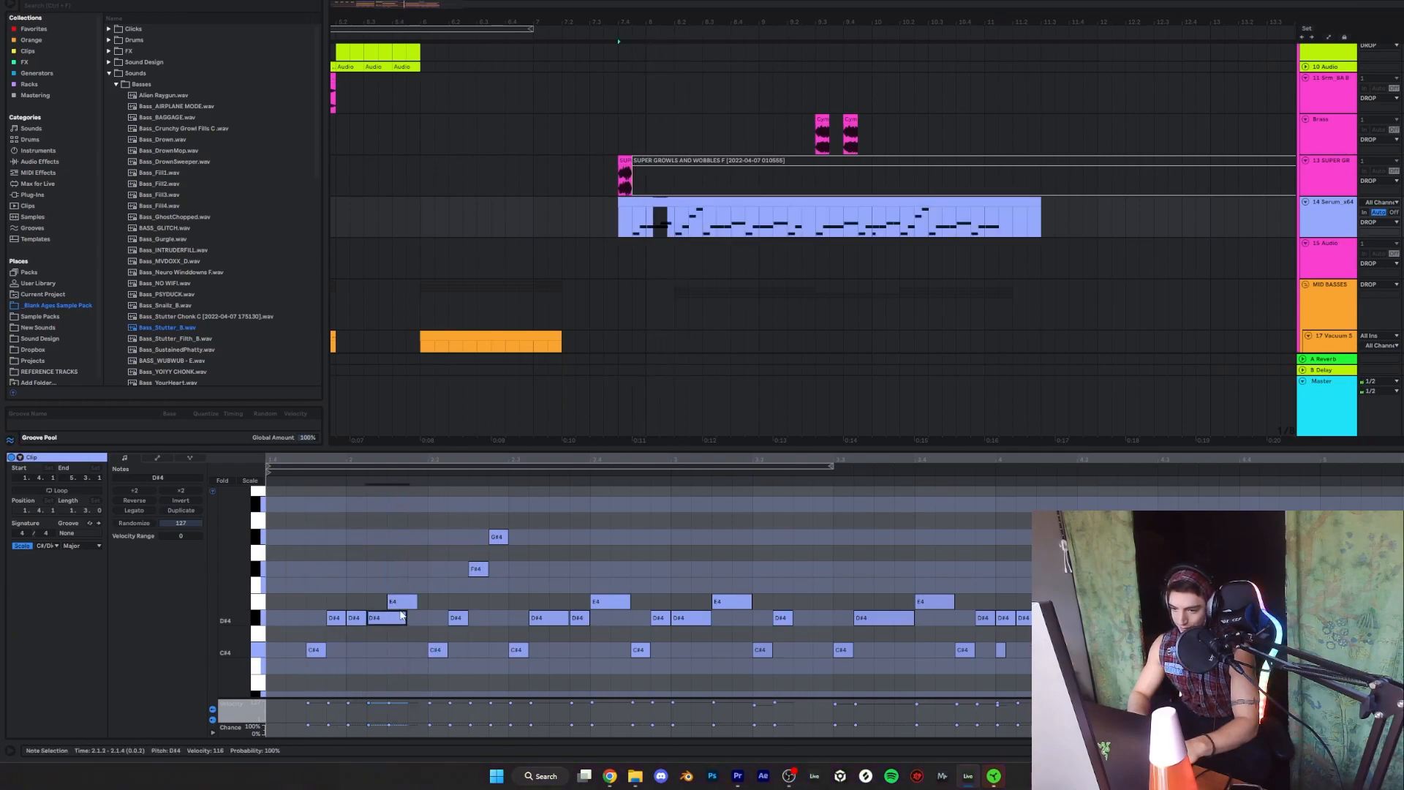
key("space")
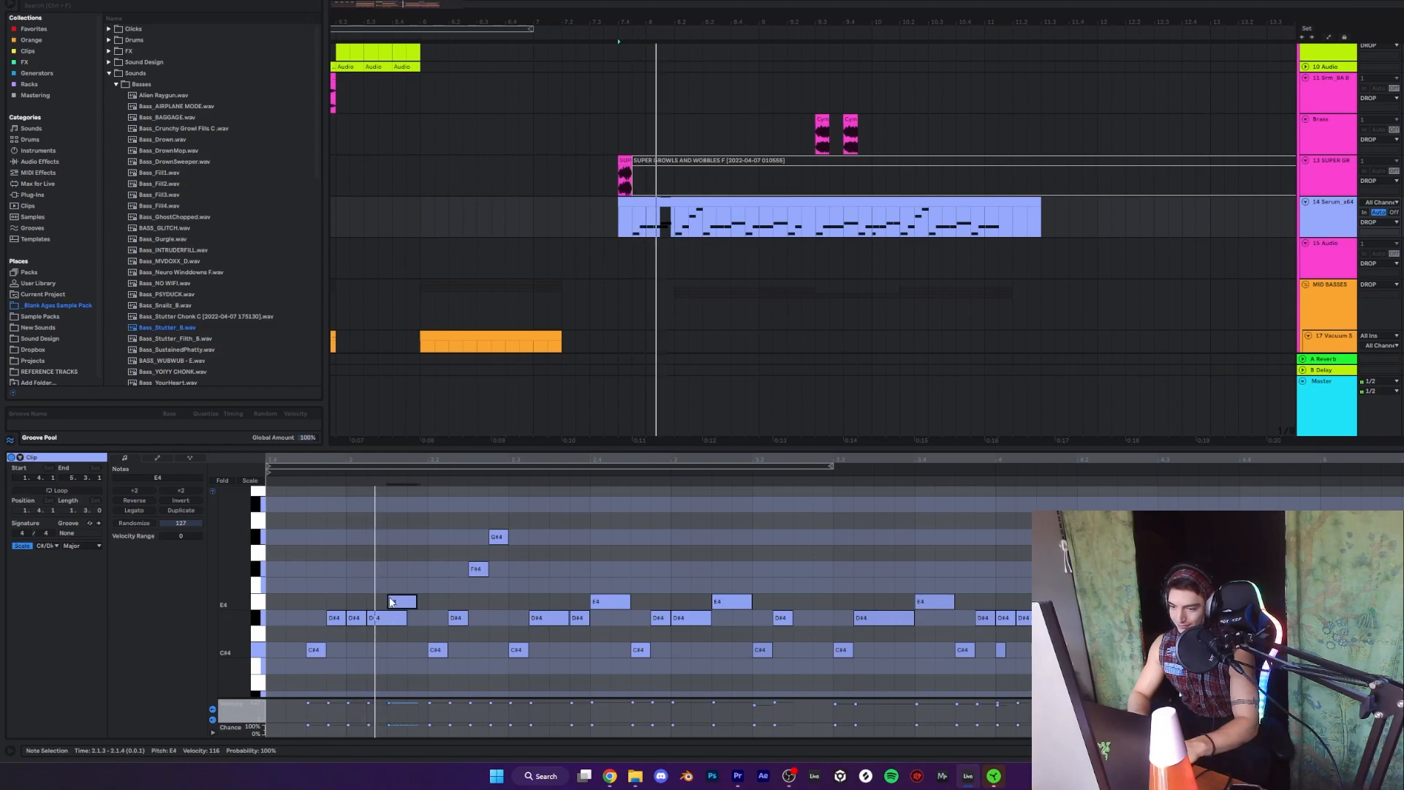
key("space")
mouse_move(370, 588)
left_mouse_down()
mouse_move(383, 648)
mouse_move(366, 578)
left_mouse_up()
key("space")
key("space")
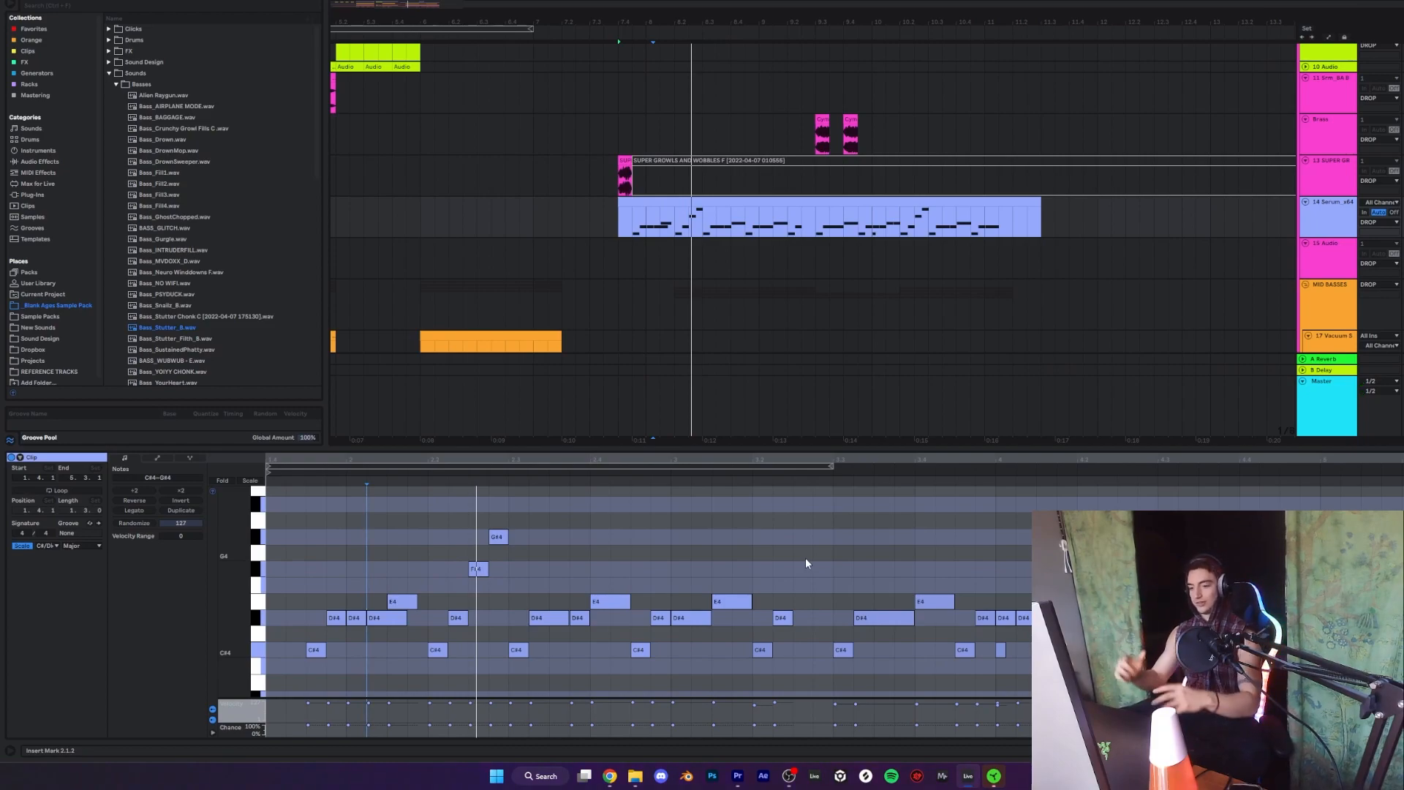
- Return to the lead's device chain and play the lead from 7.4.3 with its effects bypassed
key("shift+Tab")
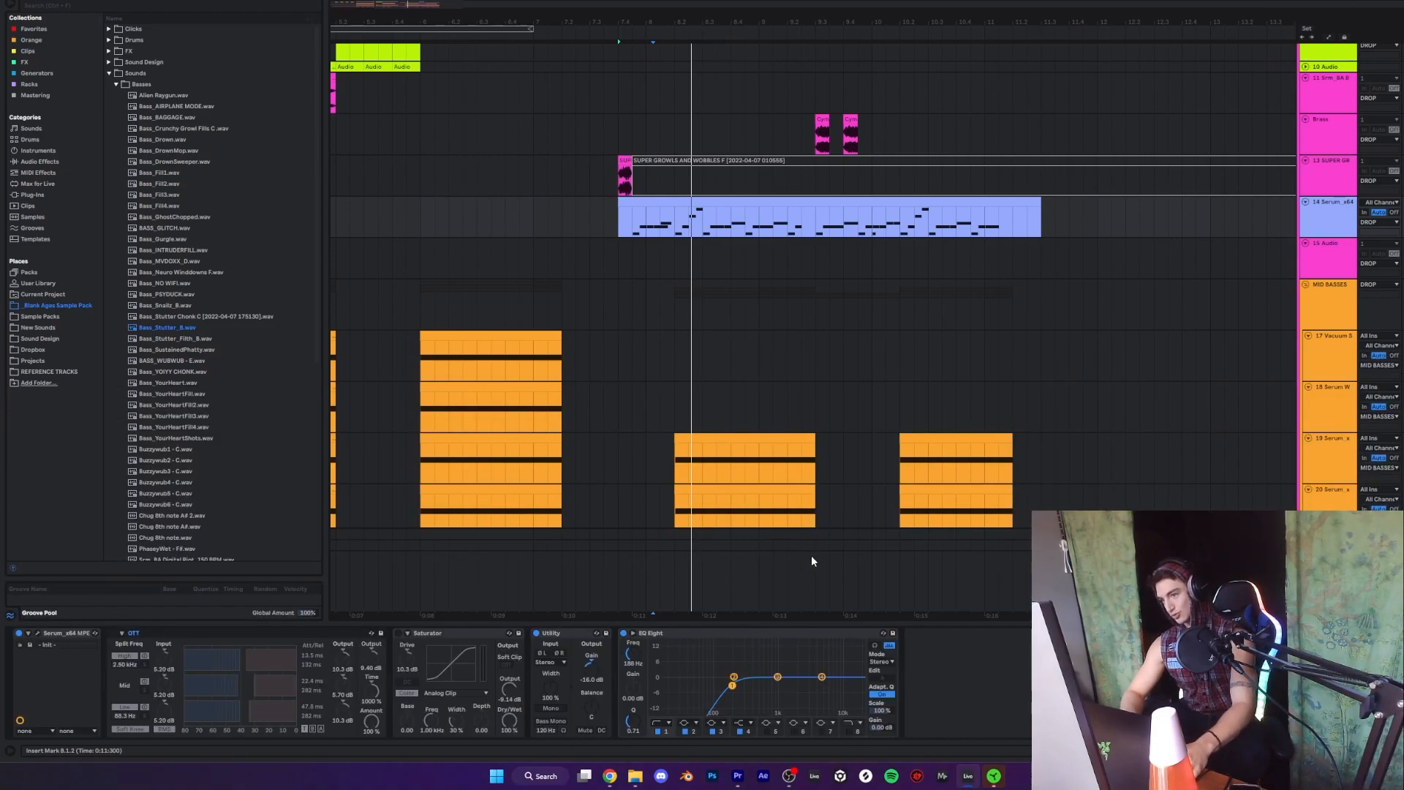
left_click(636, 231)
key("space")
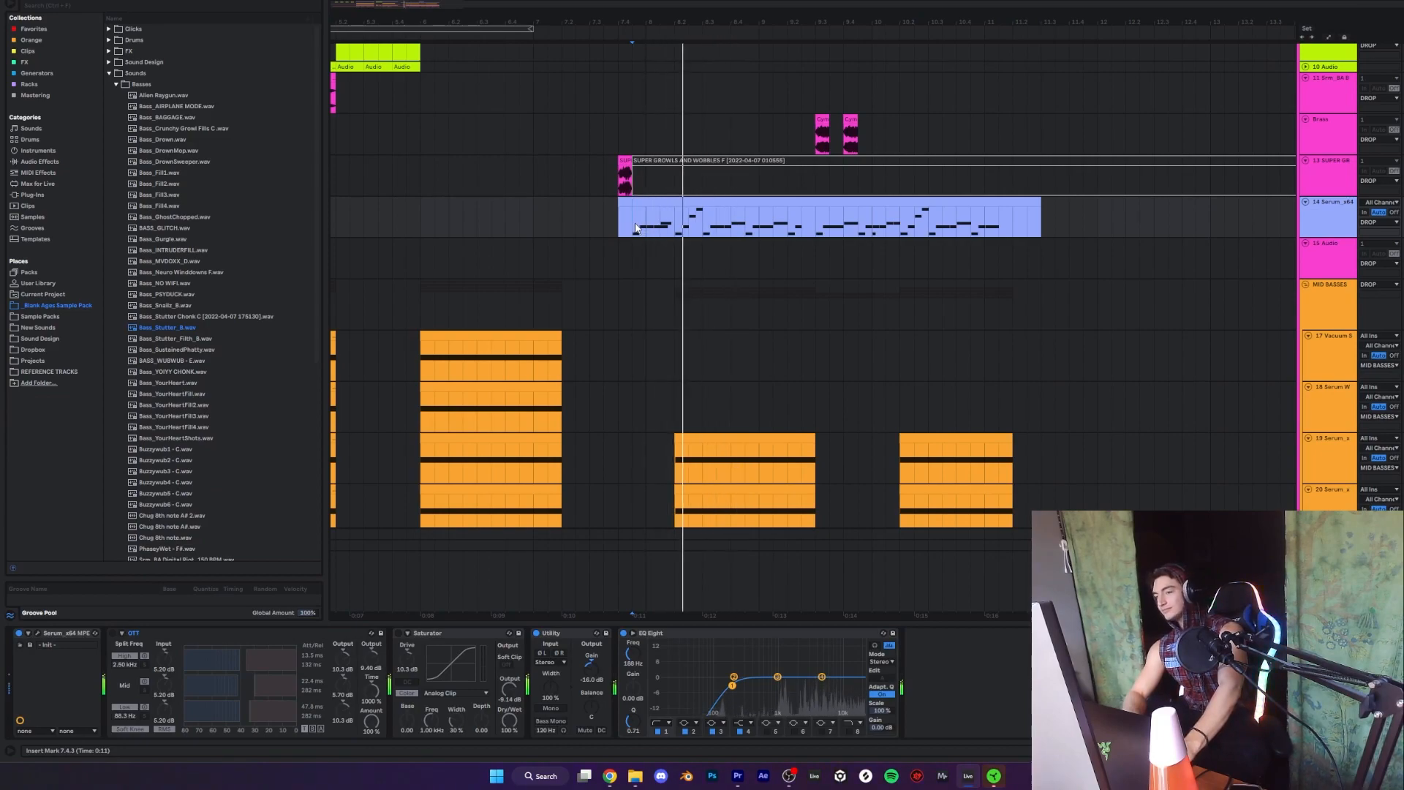
key("space")
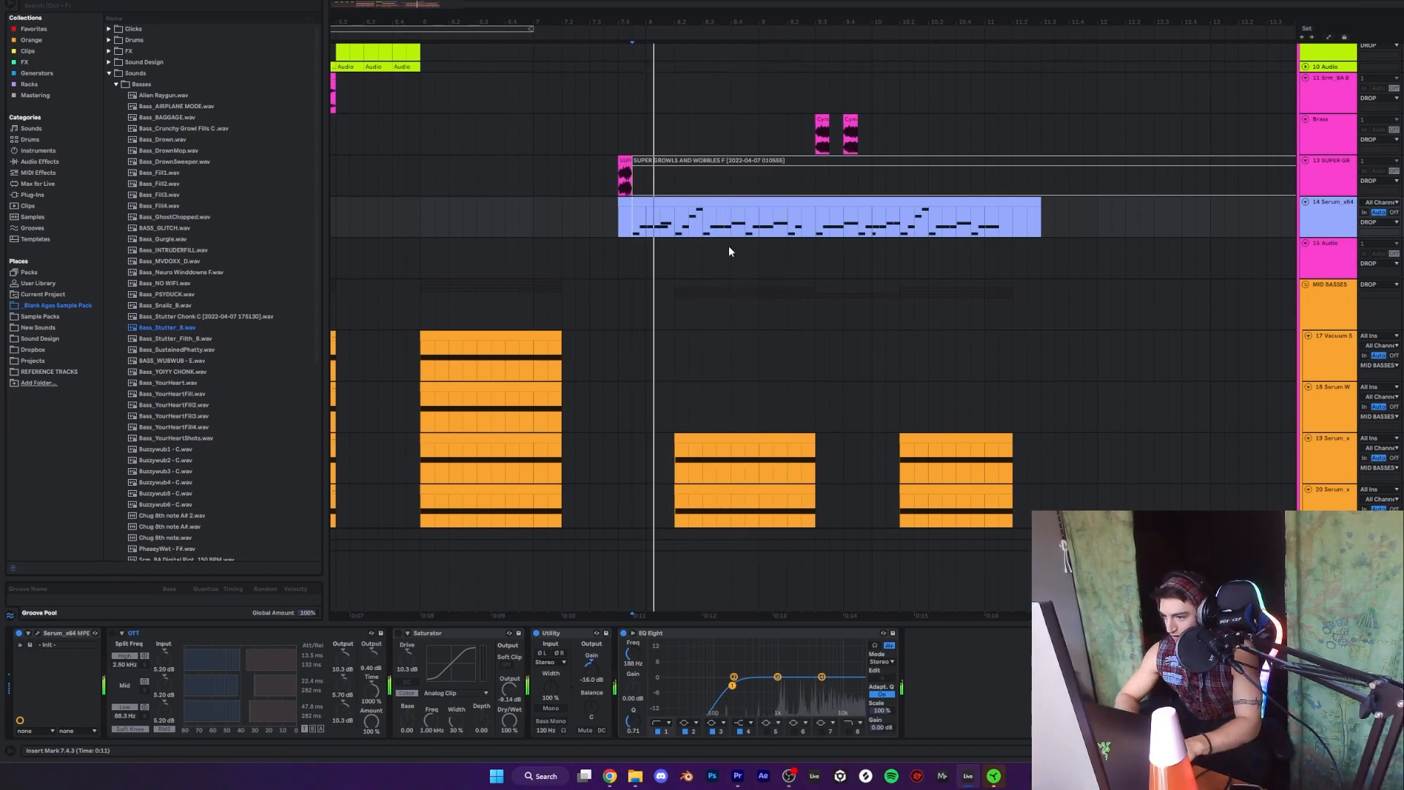
- Re-enable the lead track's OTT and Saturator, and set the playback start to 7.4.3
scroll(729, 251, "down", 5)
scroll(728, 251, "up", 8)
left_click(674, 356)
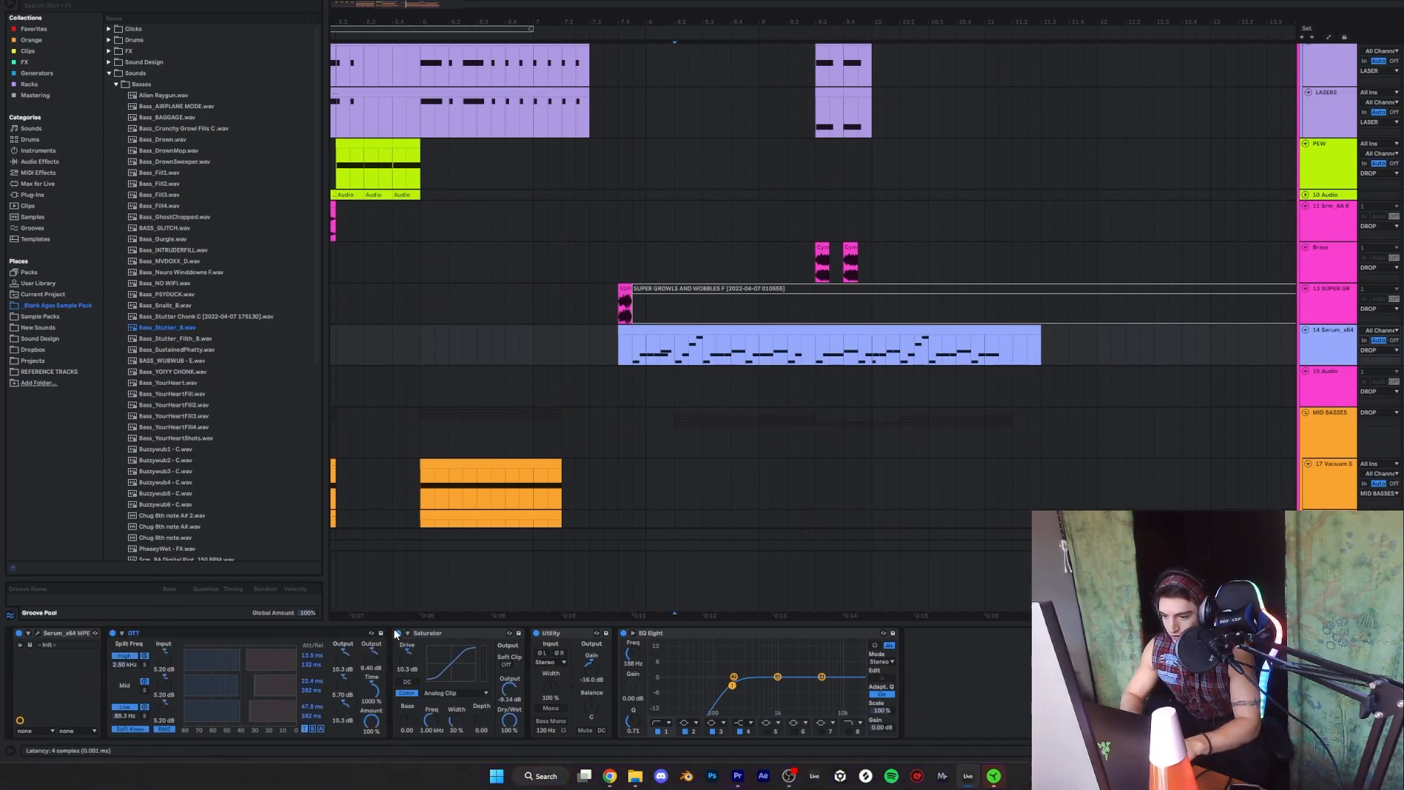
left_click(620, 358)
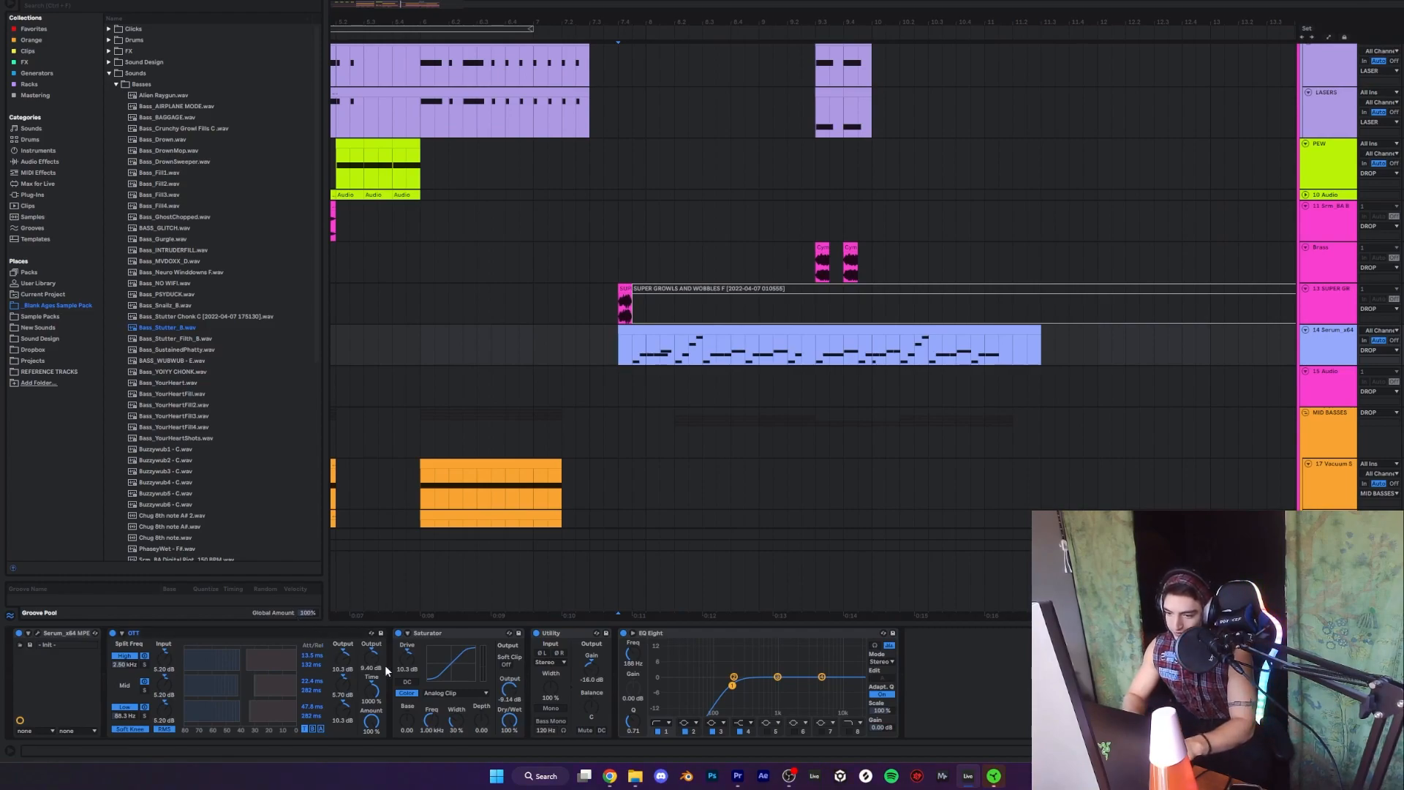
left_click(427, 635)
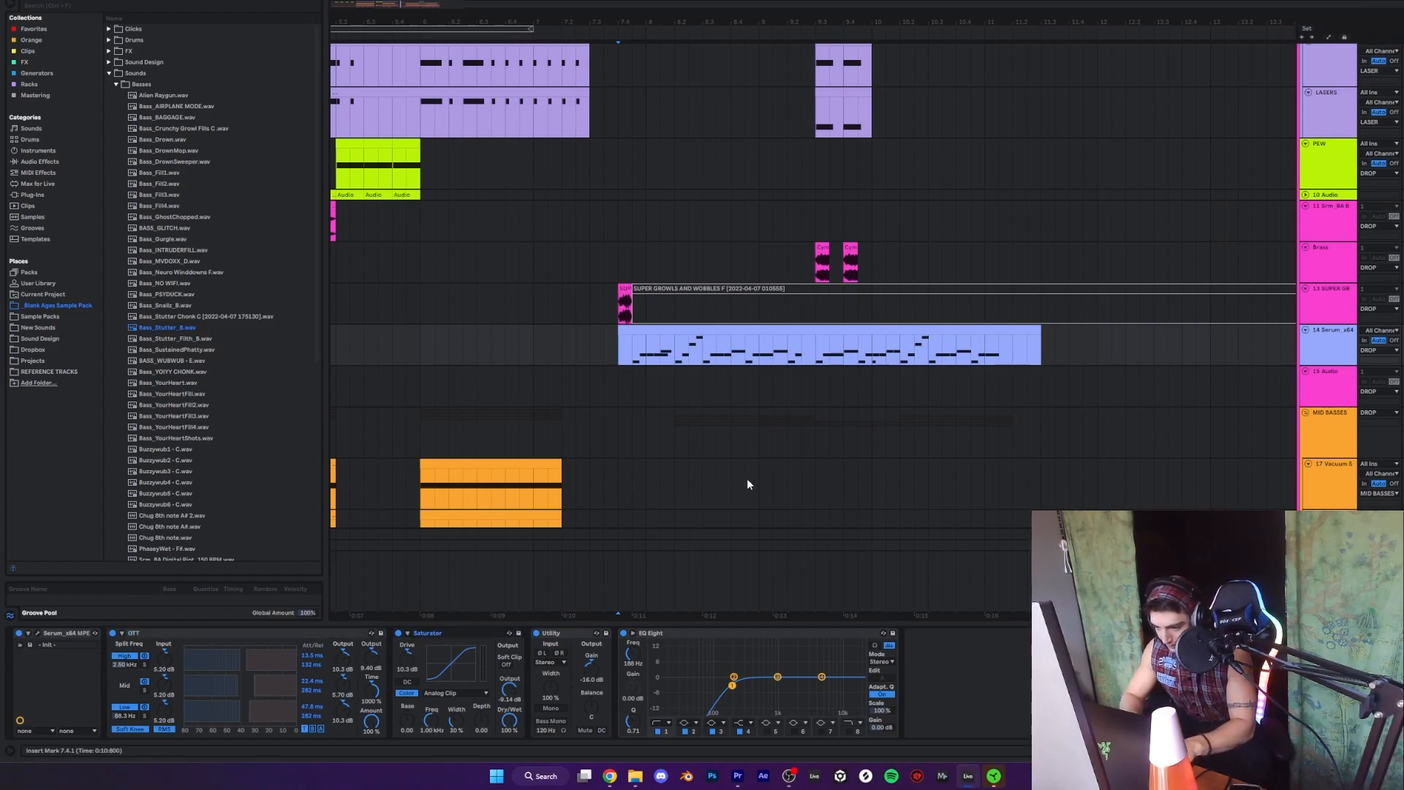
left_click(632, 348)
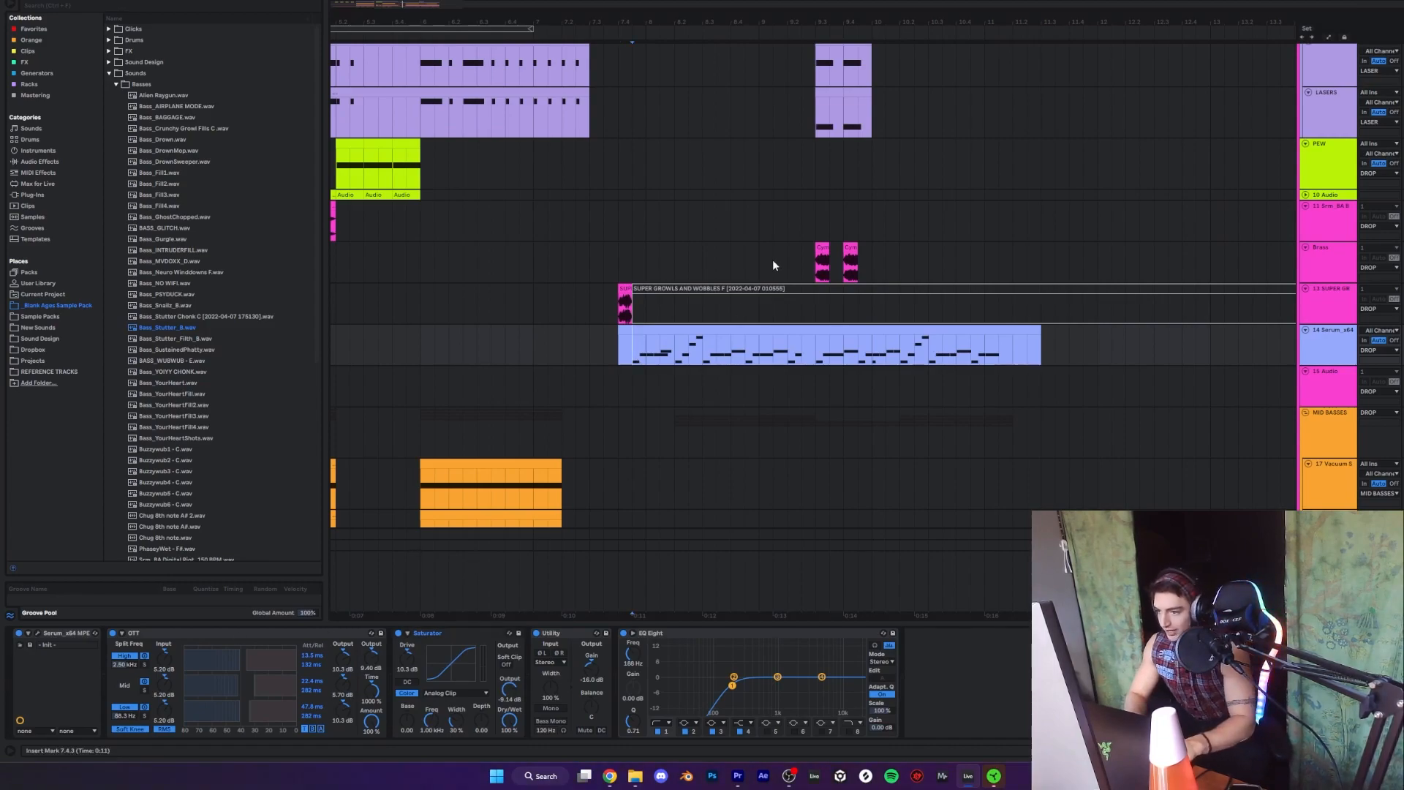
- Play the short SUPER GROWLS AND WOBBLES clip from 7.4.1 and open its audio sample
scroll(630, 312, "right", 1)
left_click(552, 319)
key("space")
left_click(620, 287)
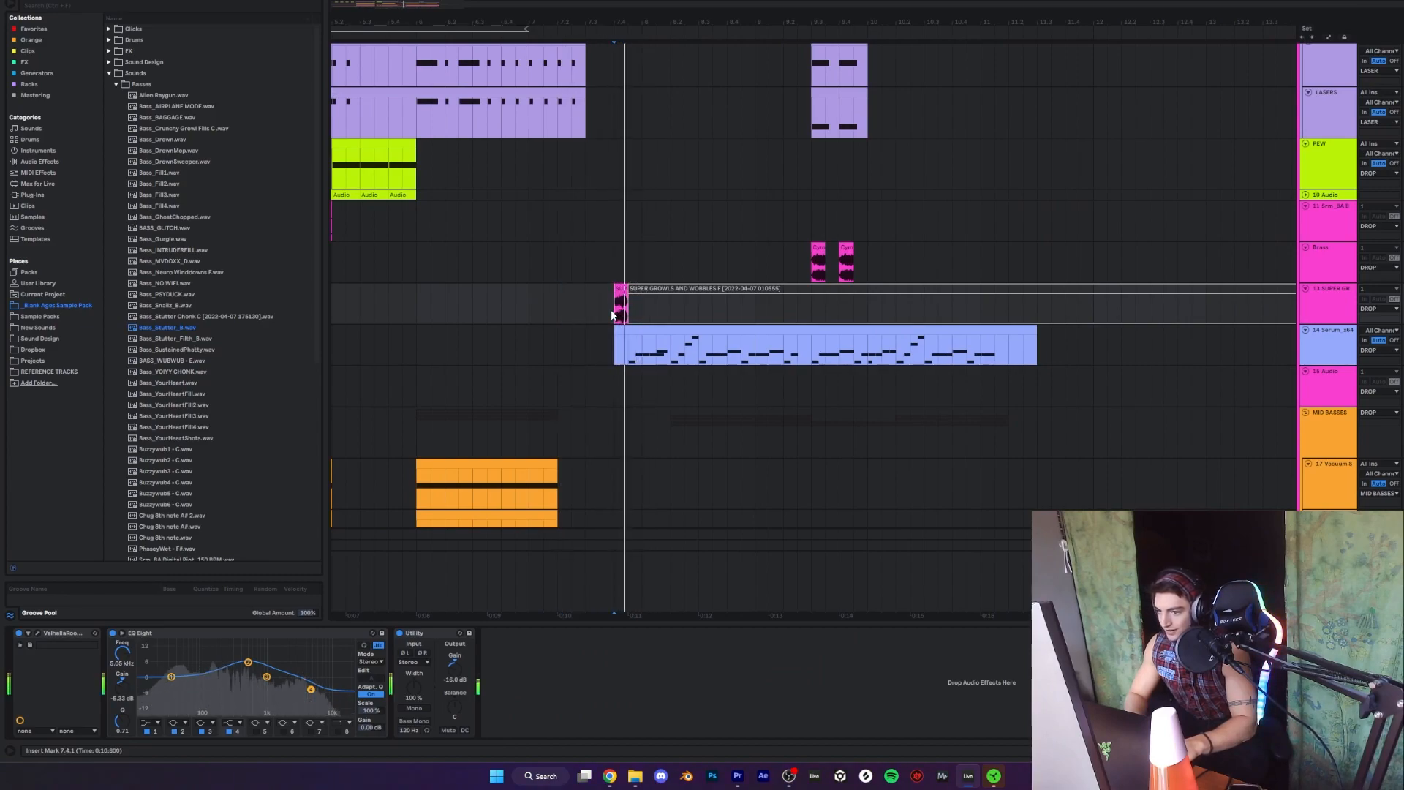
double_click(620, 287)
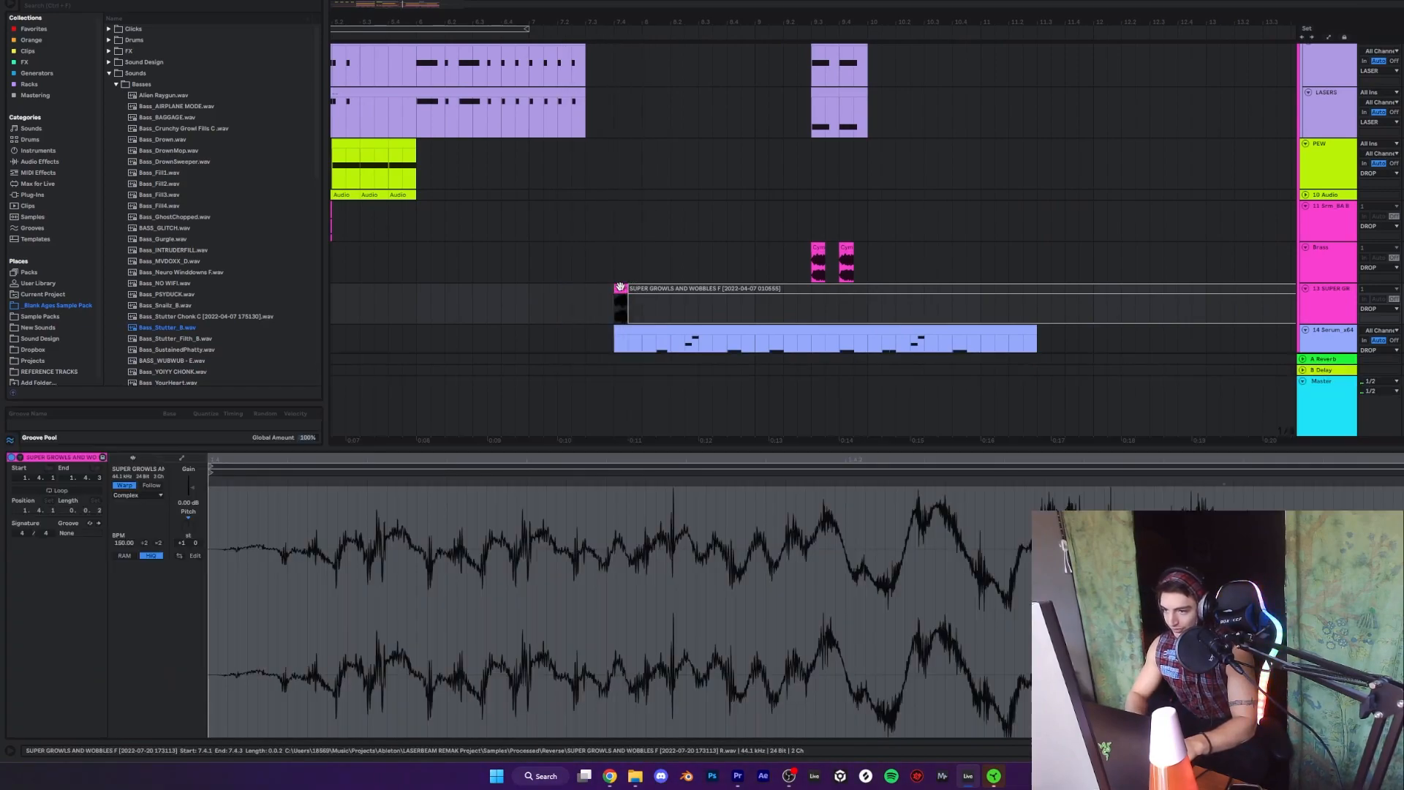
- Inspect the short clip's waveform, and open the long SUPER GROWLS AND WOBBLES source clip's sample
left_click(642, 674)
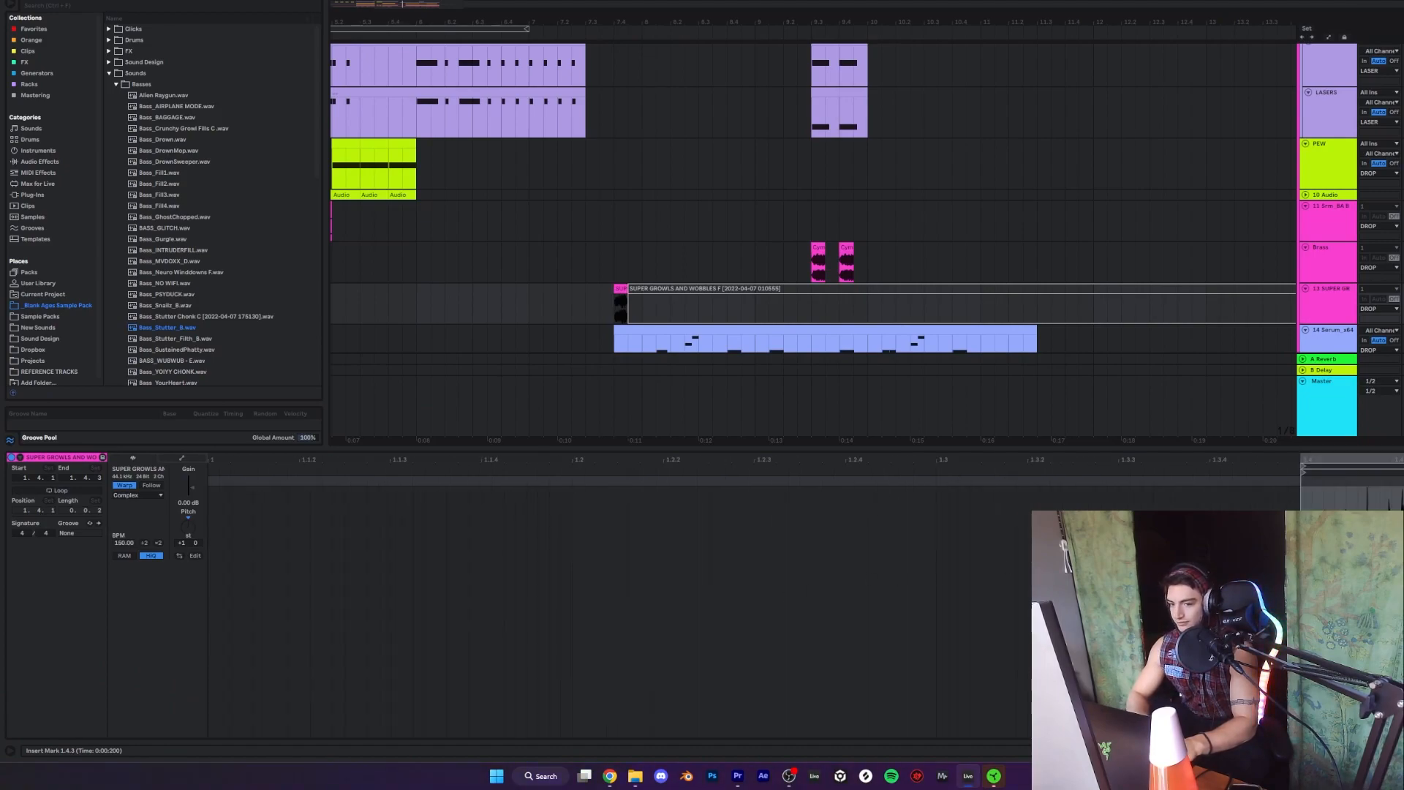
left_click(1342, 636)
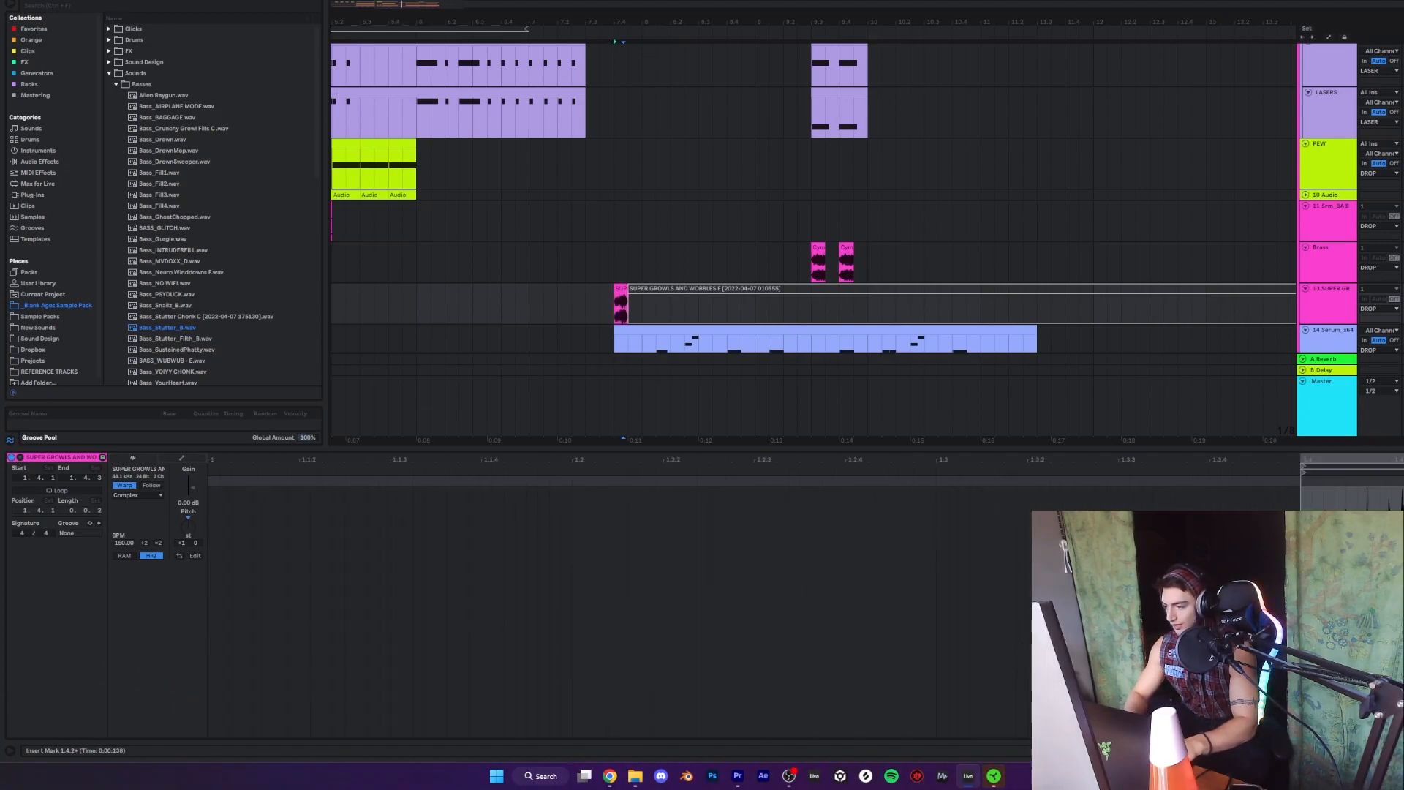
left_click(800, 293)
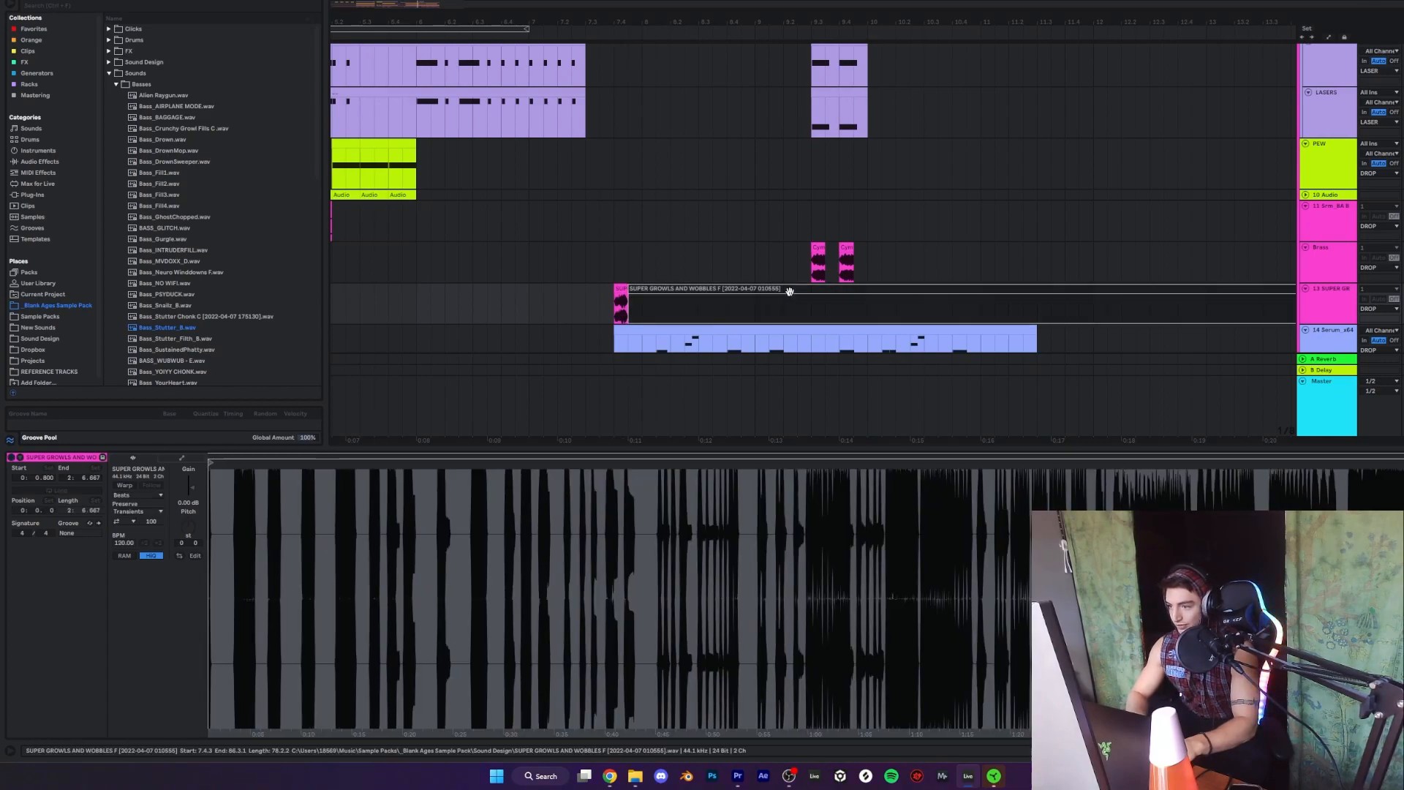
- Examine the waveform of the long SUPER GROWLS AND WOBBLES source sample up close along its length
left_click(849, 598)
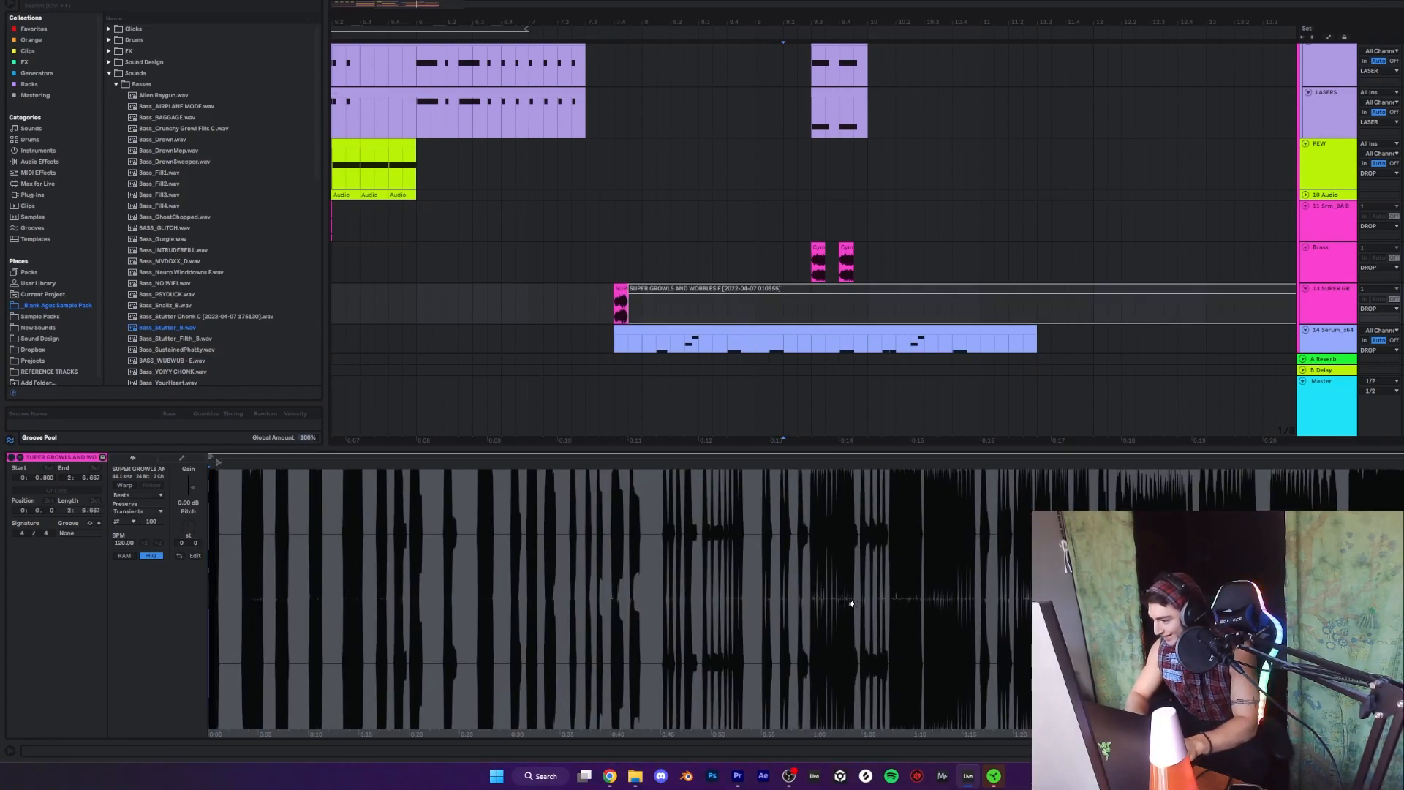
scroll(851, 603, "up", 5)
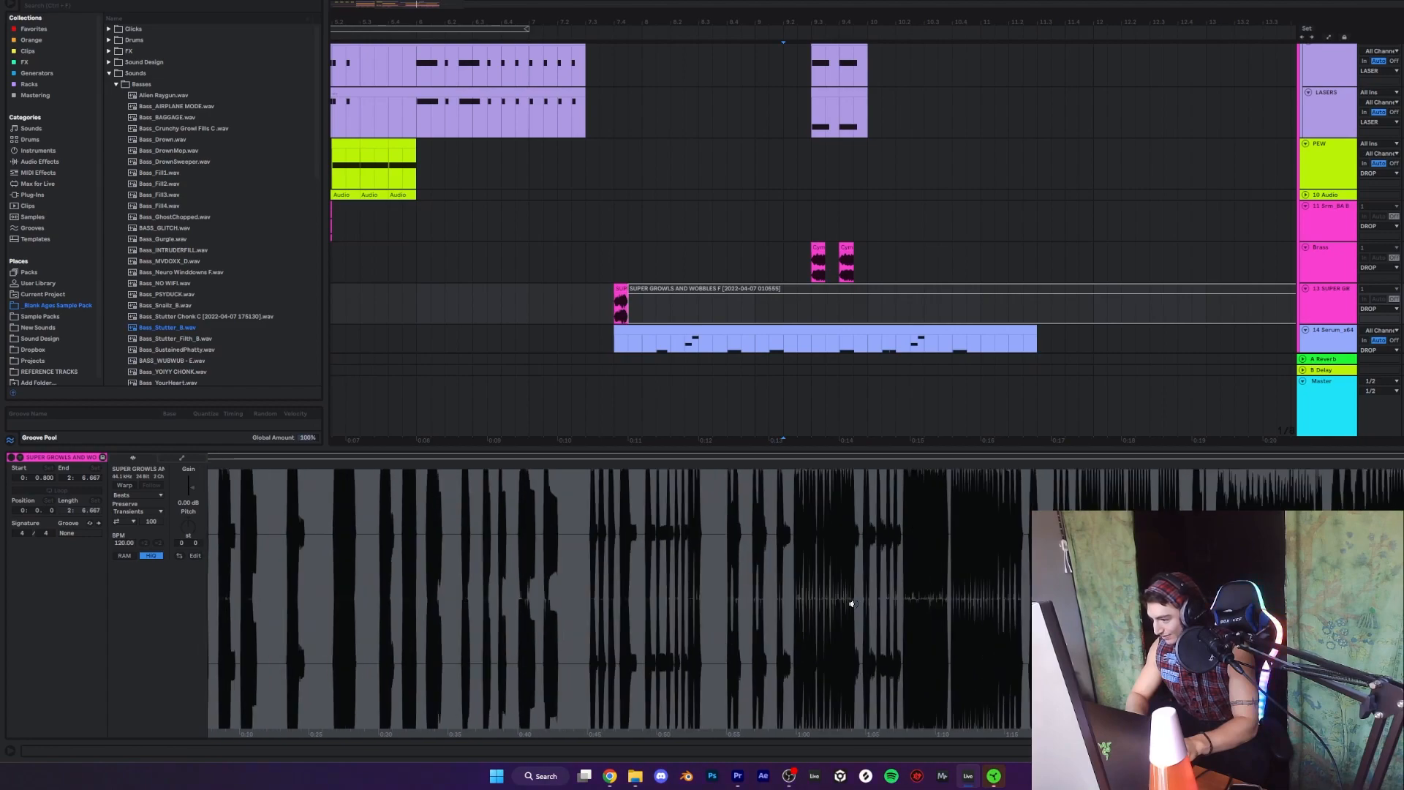
scroll(851, 603, "up", 5)
scroll(851, 603, "down", 10)
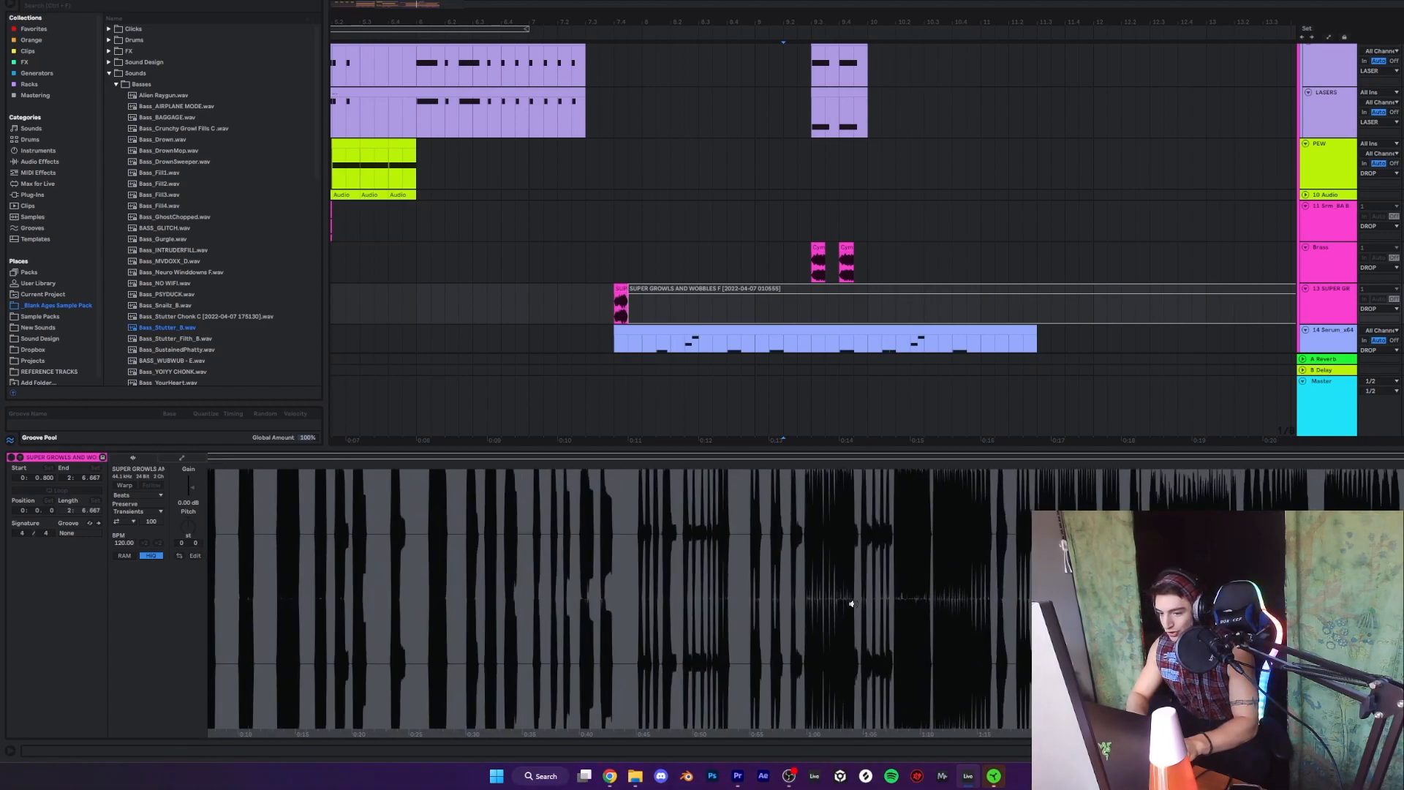
scroll(851, 603, "up", 8)
scroll(851, 603, "down", 5)
scroll(851, 603, "up", 7)
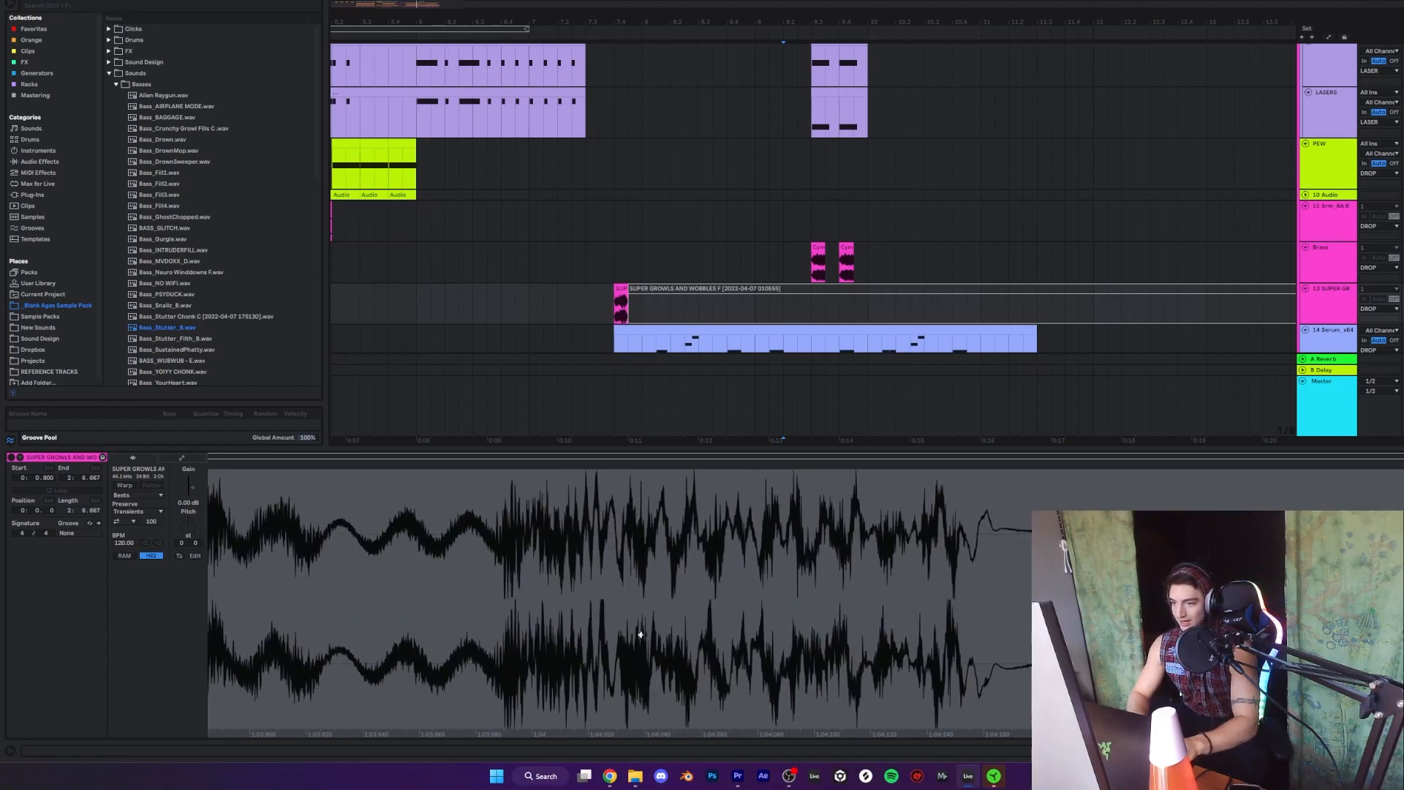
- Reverse the short SUPER GROWLS AND WOBBLES clip at 7.4.1 and play it
left_click(619, 308)
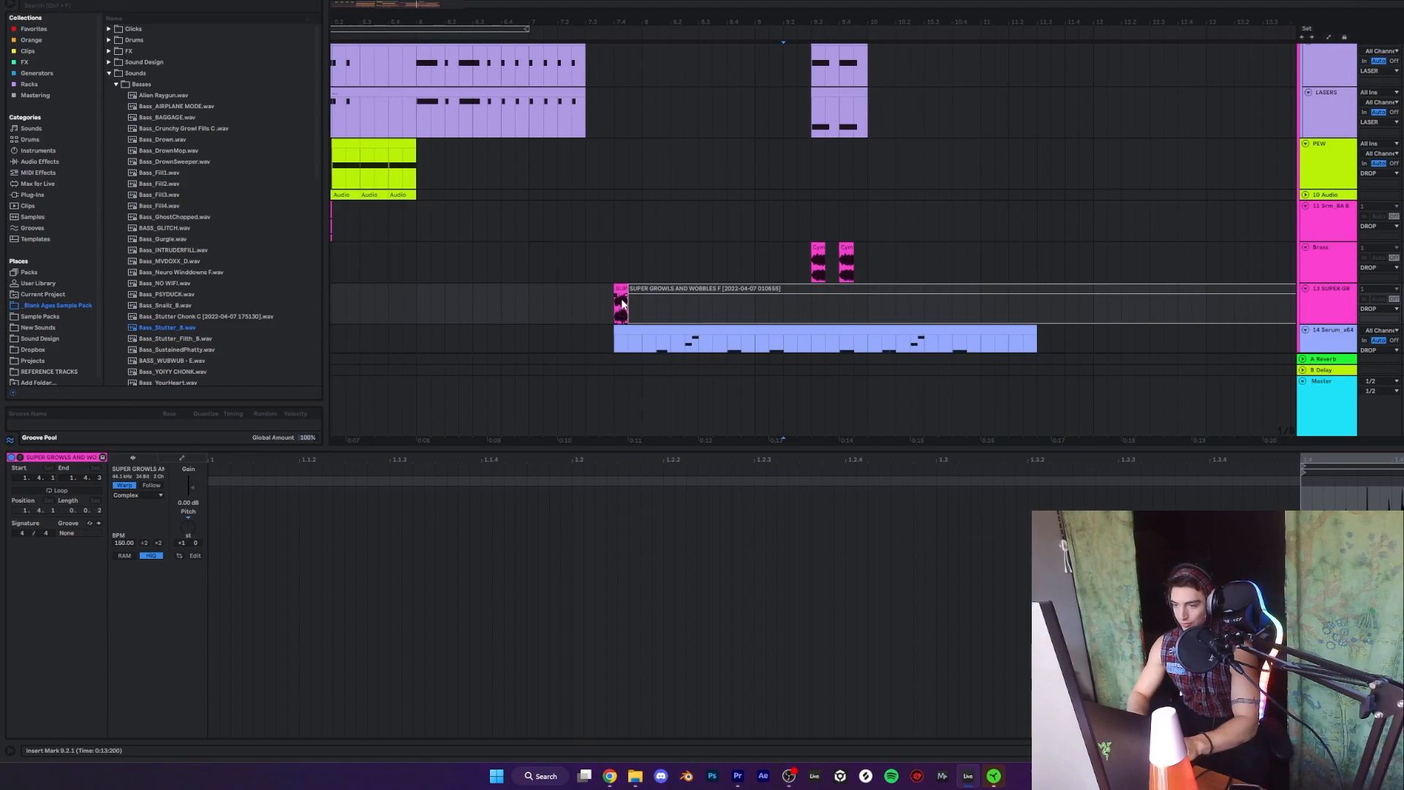
key("r")
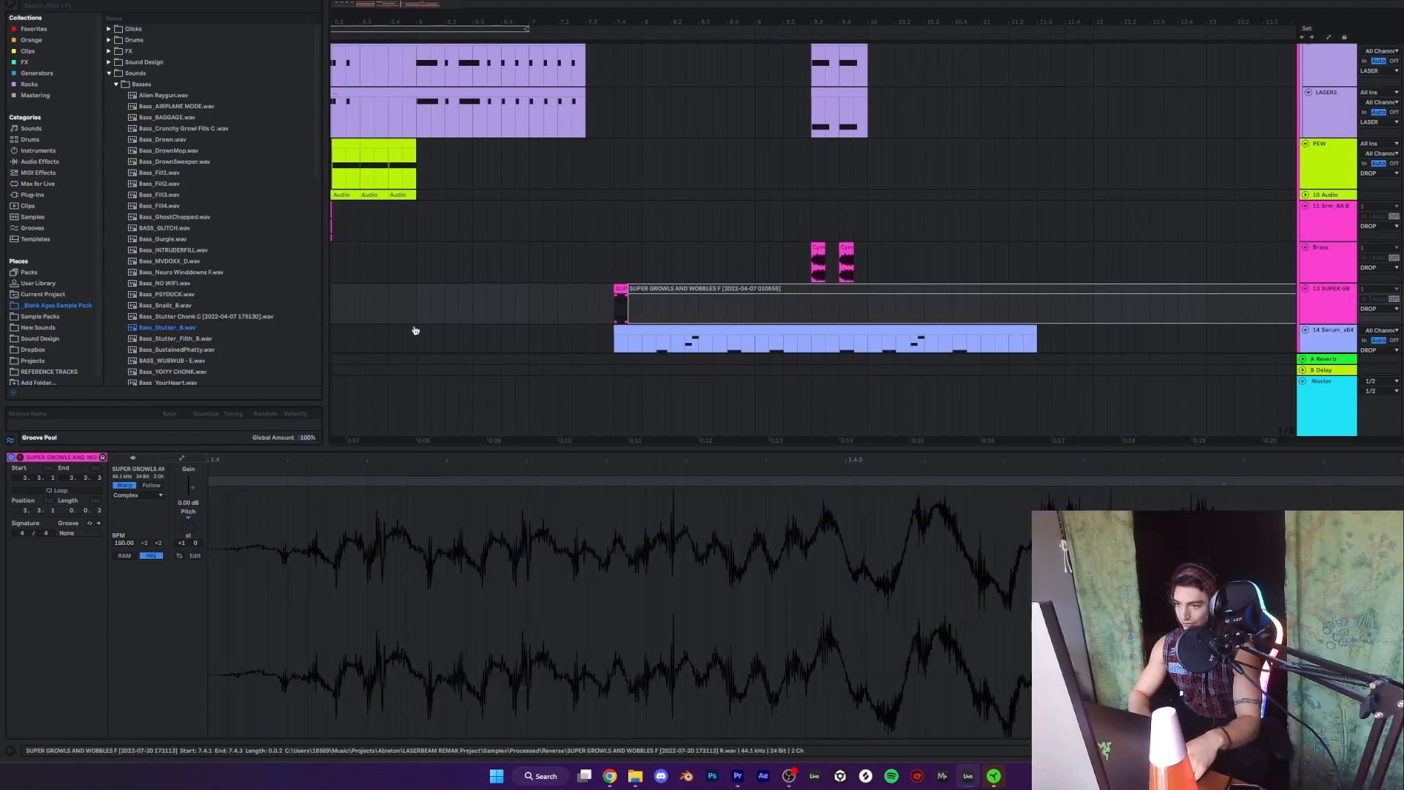
key("space")
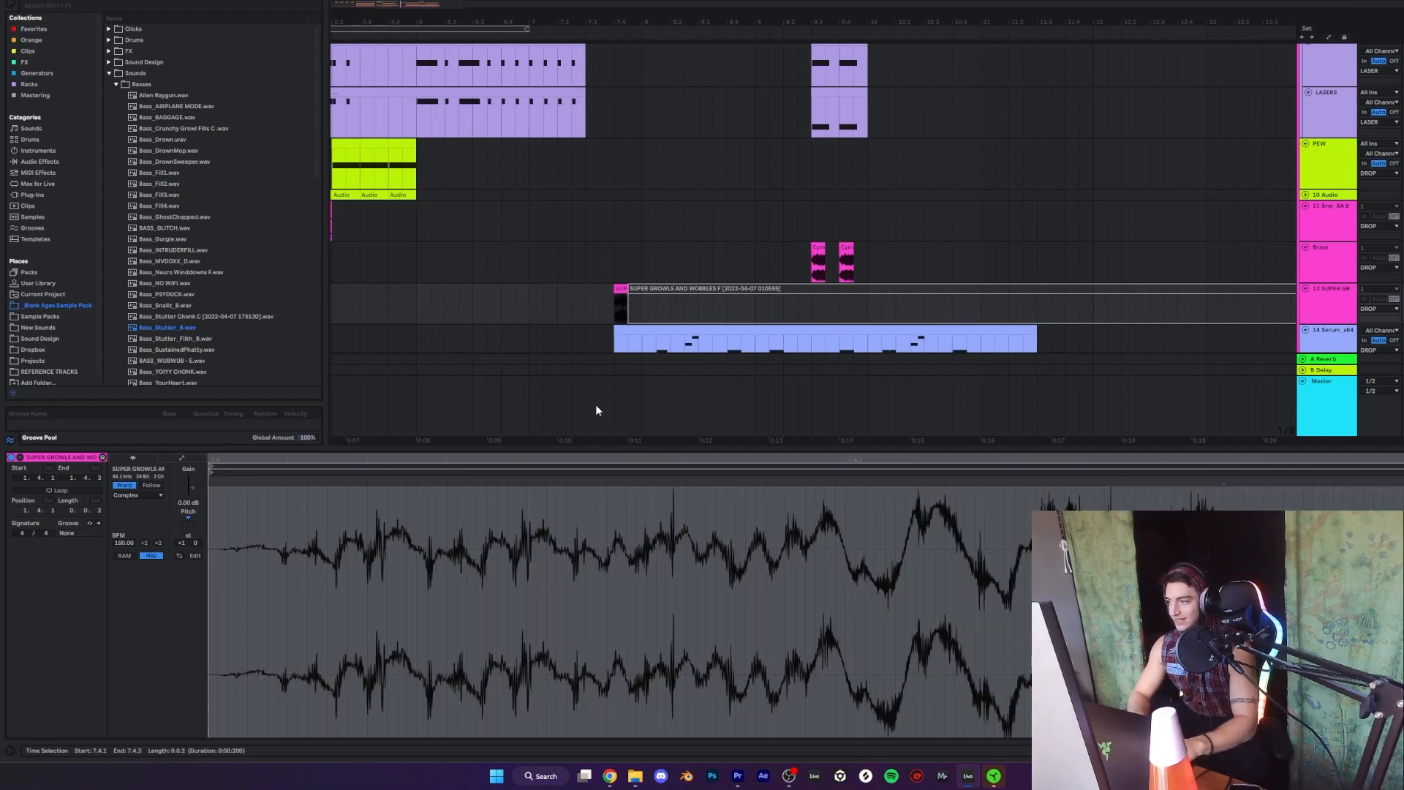
- Replay the short growl clip from 7.4.1 and show its track's device chain
left_click(604, 314)
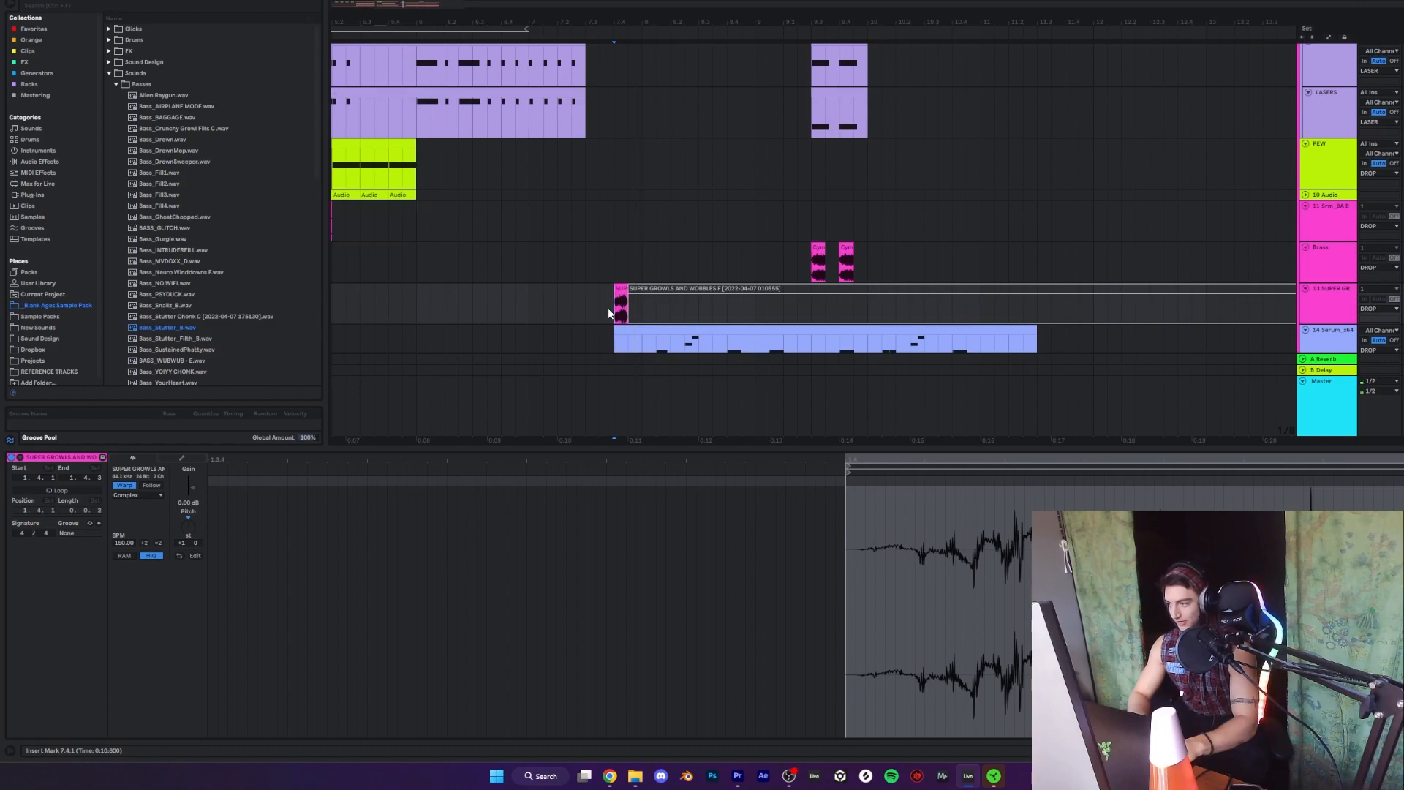
key("shift+Tab")
key("space")
key("space")
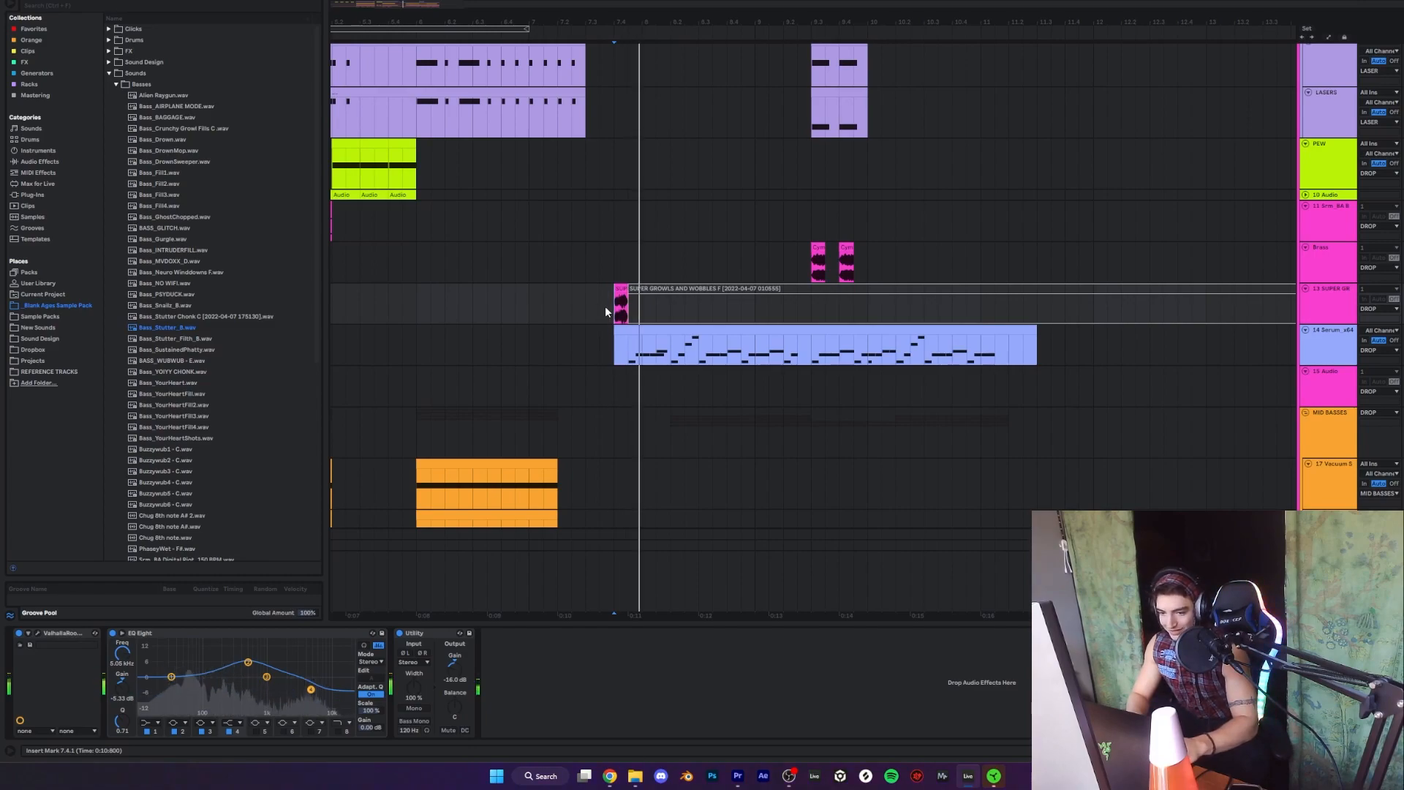
- Unfold tracks 21 and 22 of the MID BASSES group and play the section from 8.2.1 with the group's effects shown
scroll(621, 355, "down", 5)
left_click(680, 340)
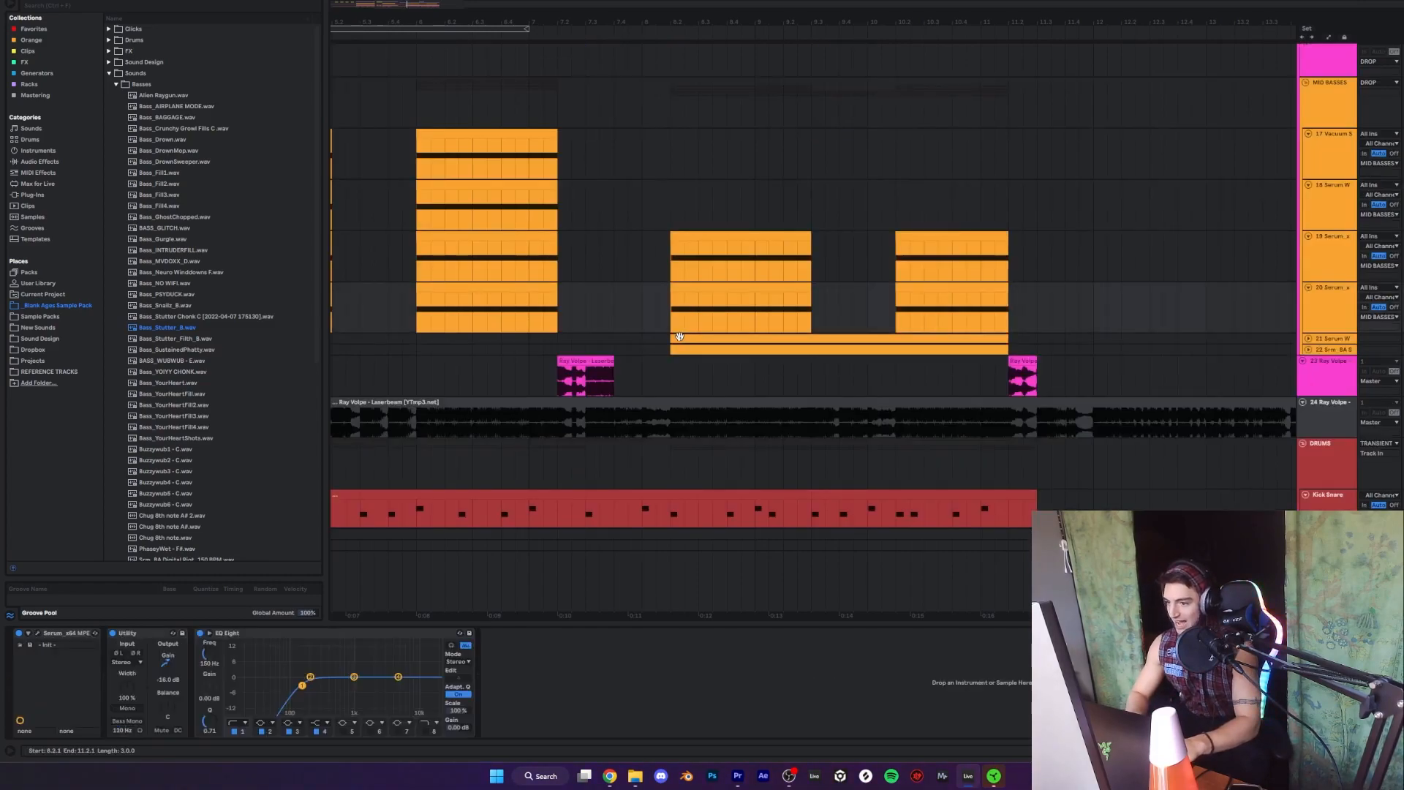
left_click(1308, 339)
left_click(1308, 389)
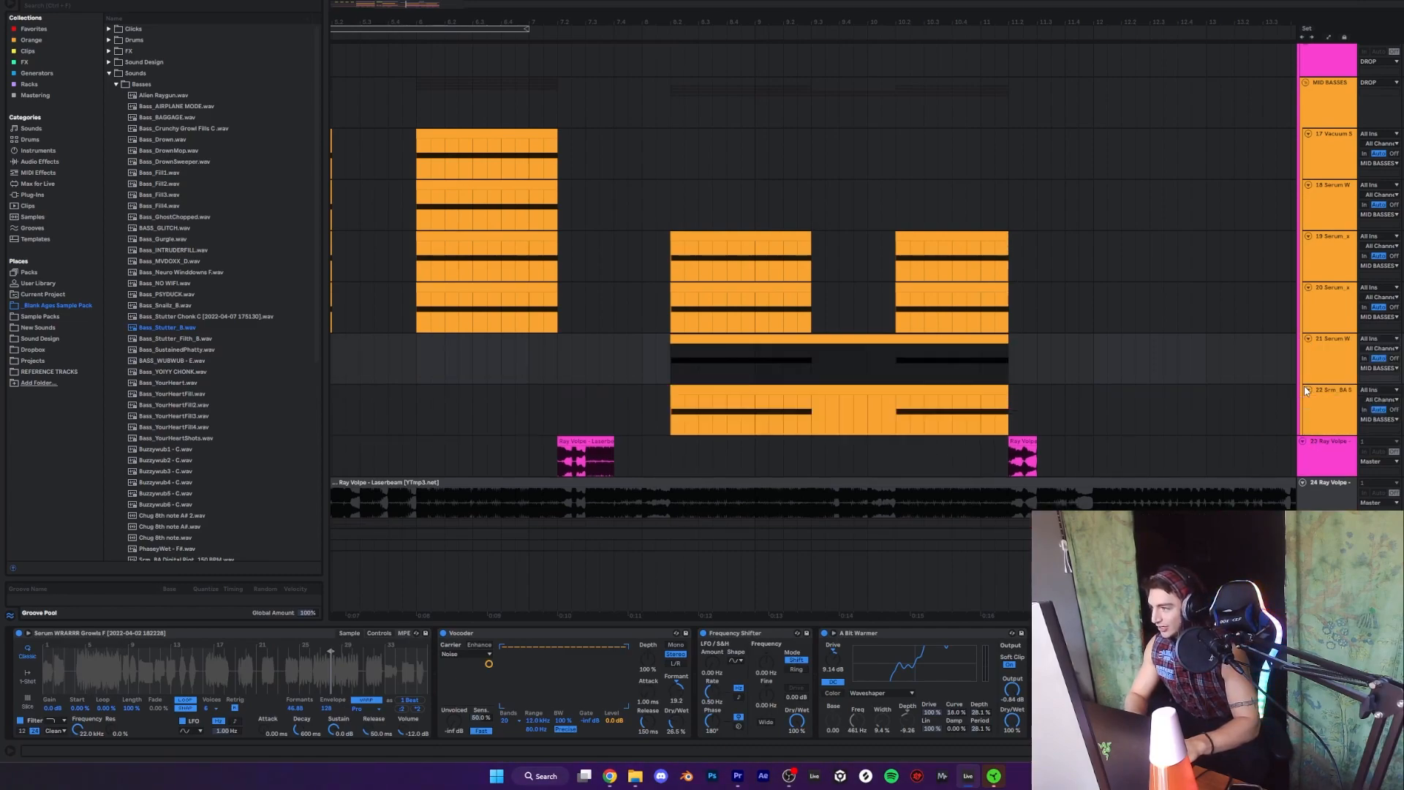
left_click(1335, 103)
key("space")
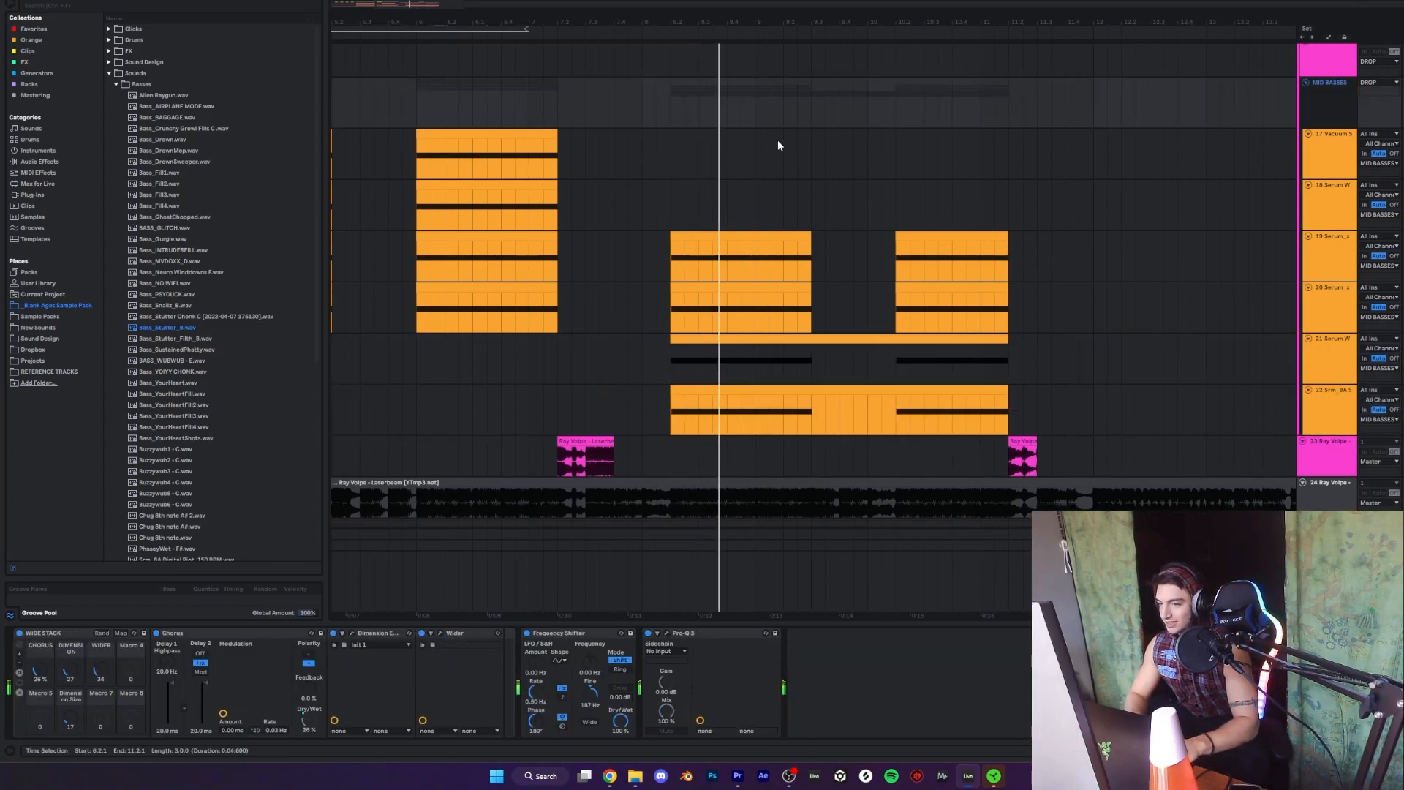
- Set the playback start on the MID BASSES group to 8.2.1 and replay its second section
scroll(594, 106, "left", 3)
left_click(552, 95)
left_click(804, 107)
key("space")
key("space")
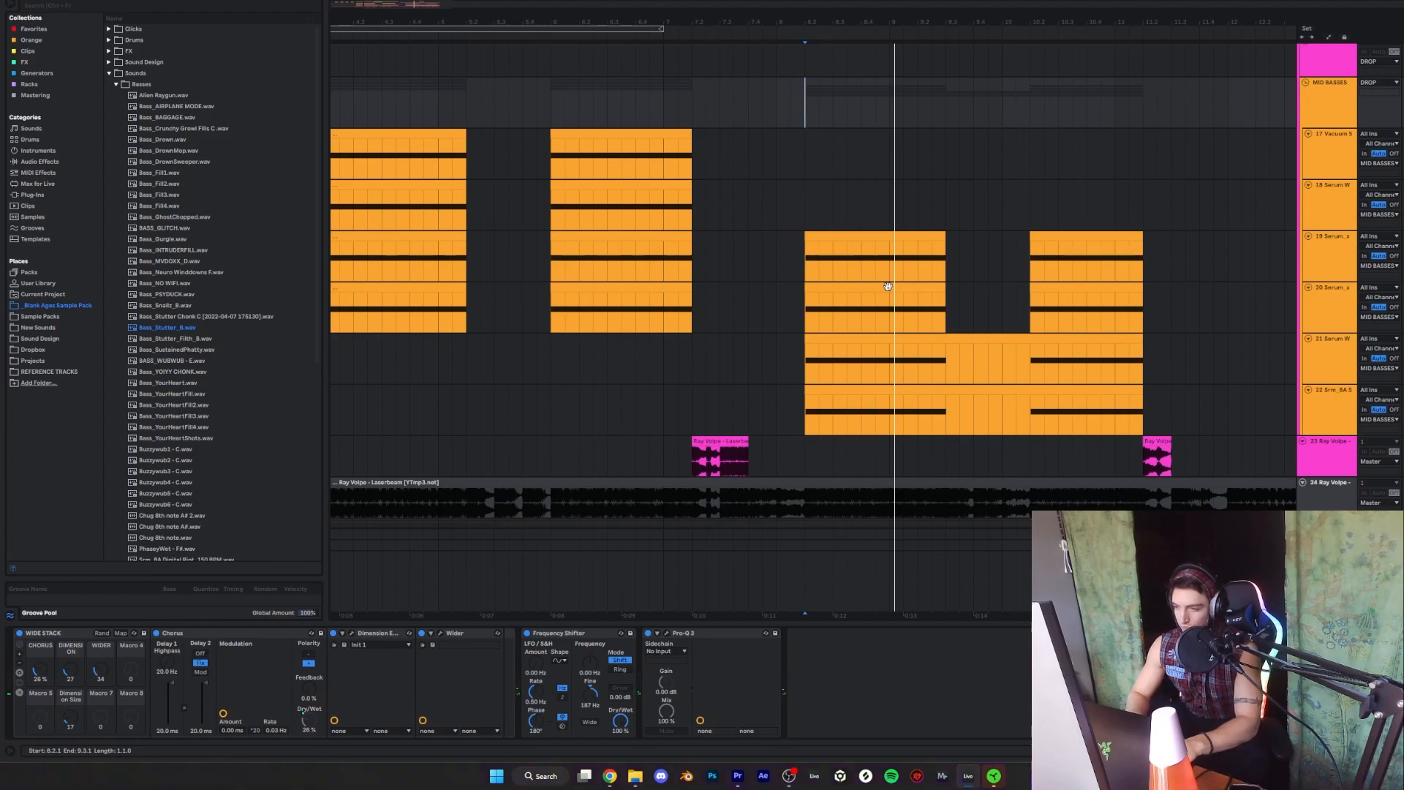
- Play the basses from 8.2.1 while examining the sampler and effects chains of tracks 21 and 22
left_click(820, 359)
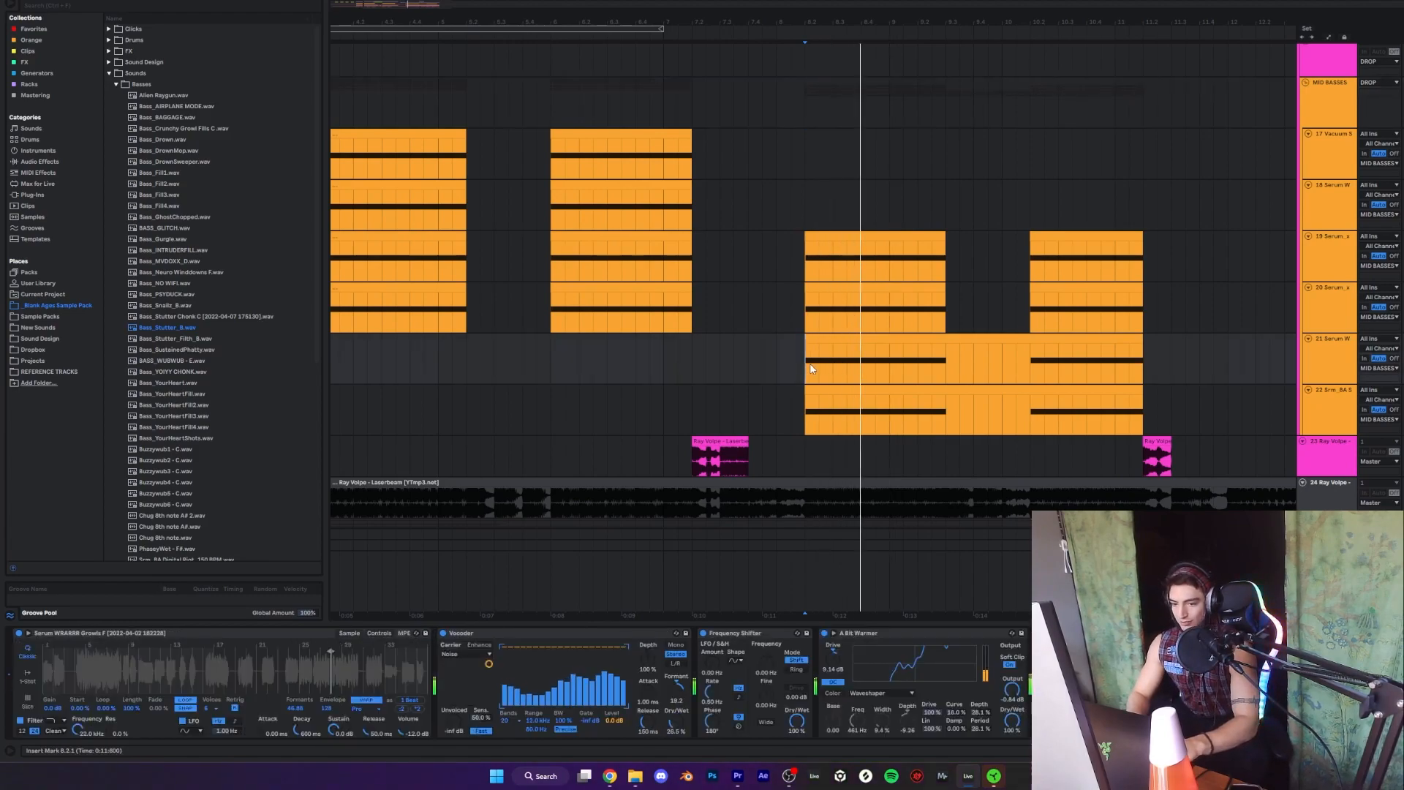
left_click(820, 408)
key("space")
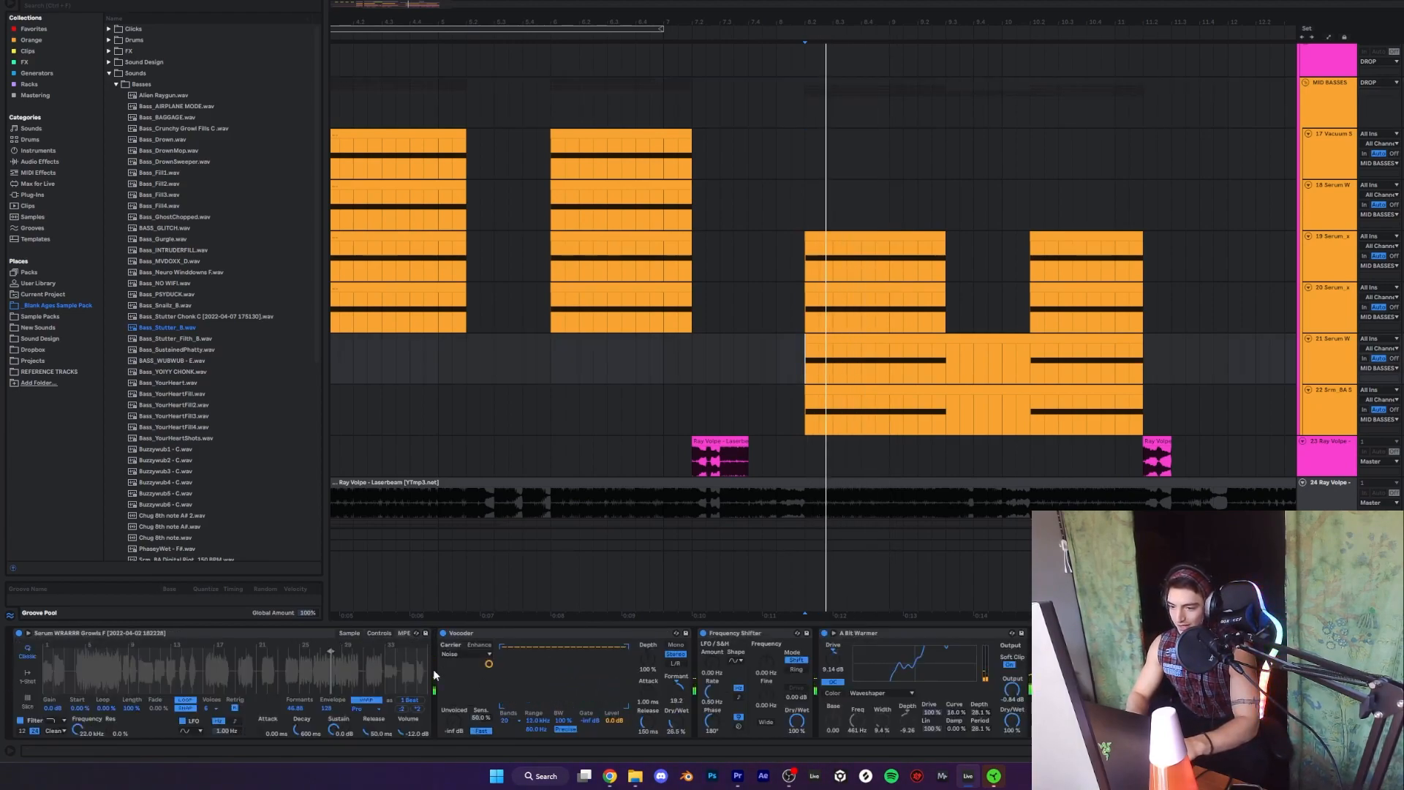
left_click(817, 410)
key("space")
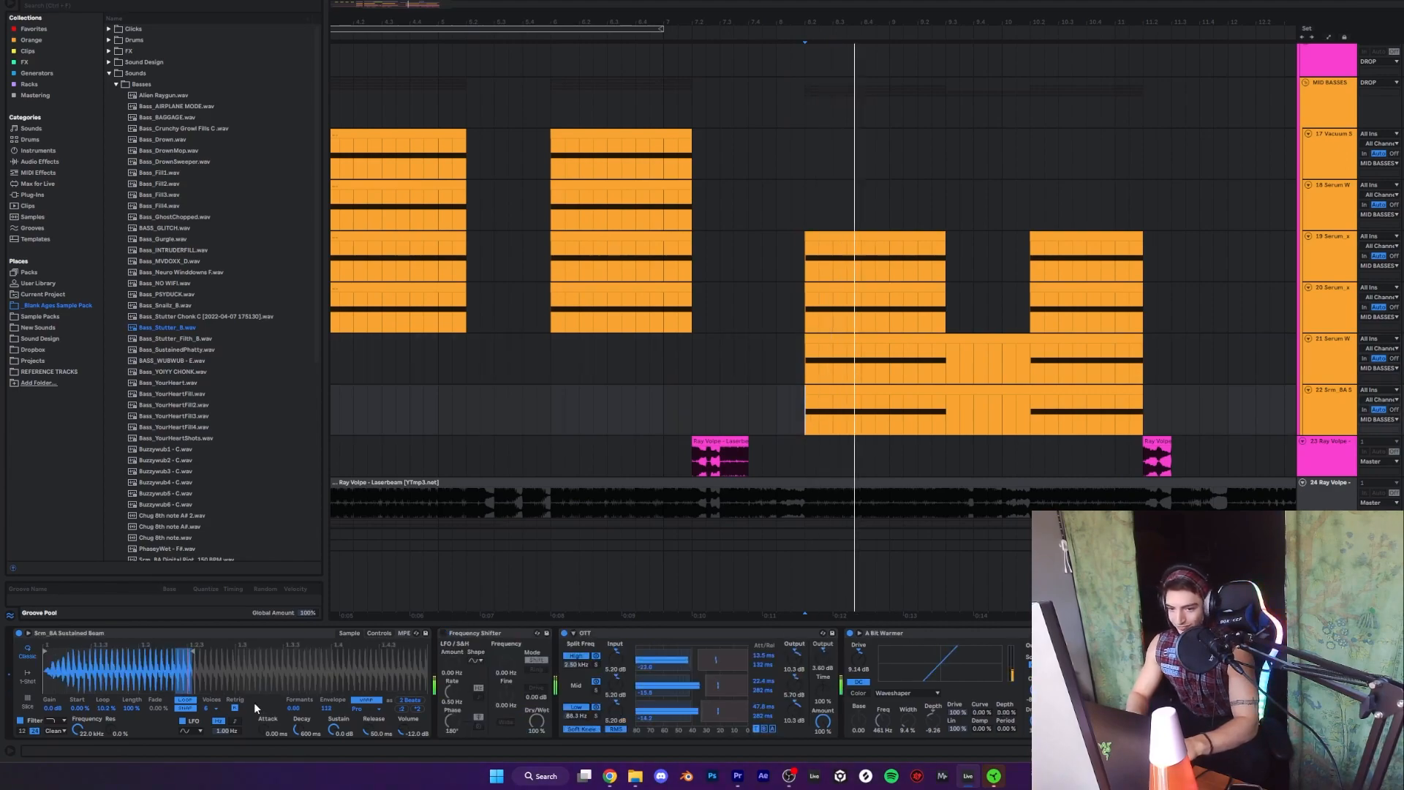
left_click(816, 542)
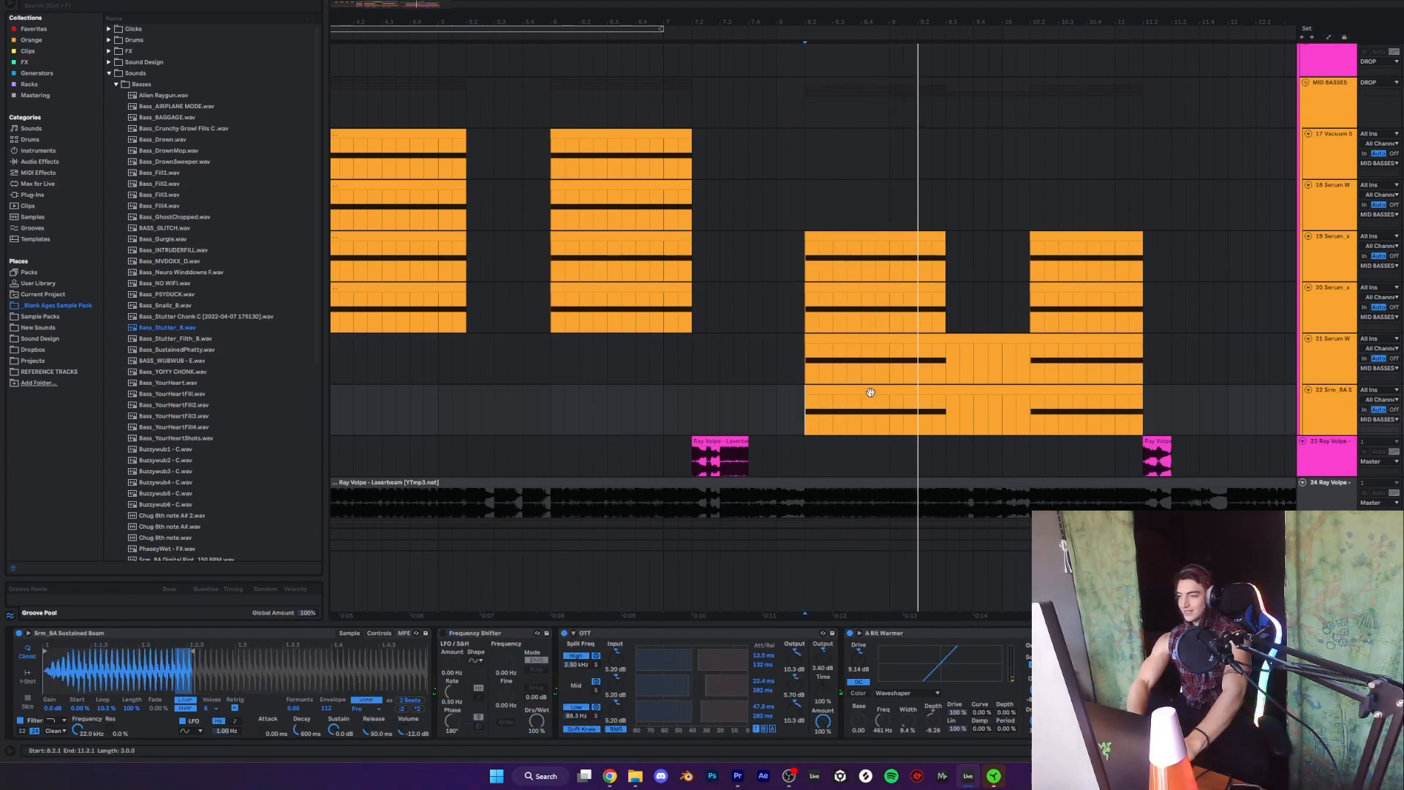
- Play the Brass track's hits from 9.3.1 with its OTT, EQ Eight and Utility chain shown
left_click(756, 342)
scroll(756, 342, "down", 3)
scroll(756, 341, "up", 10)
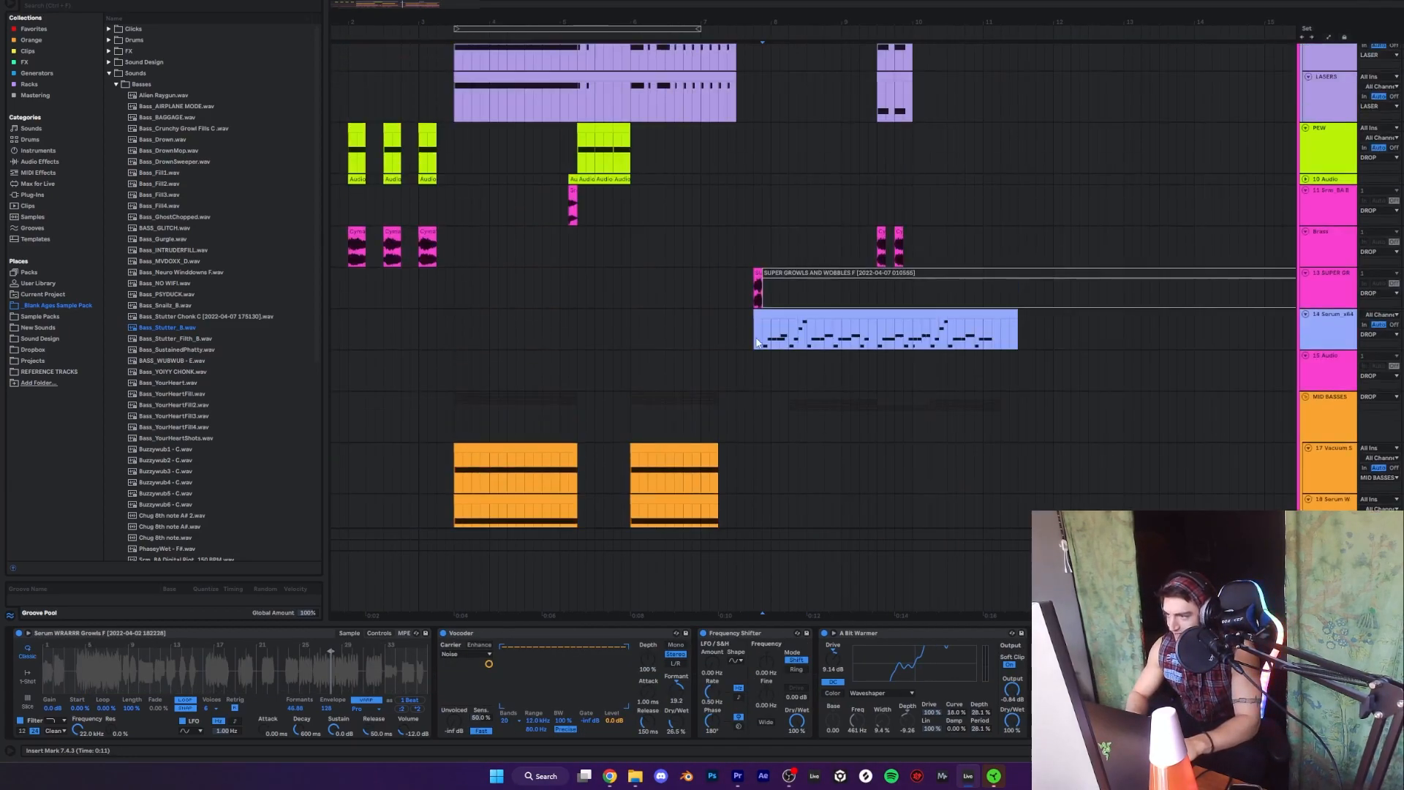
scroll(756, 341, "down", 3)
left_click(879, 375)
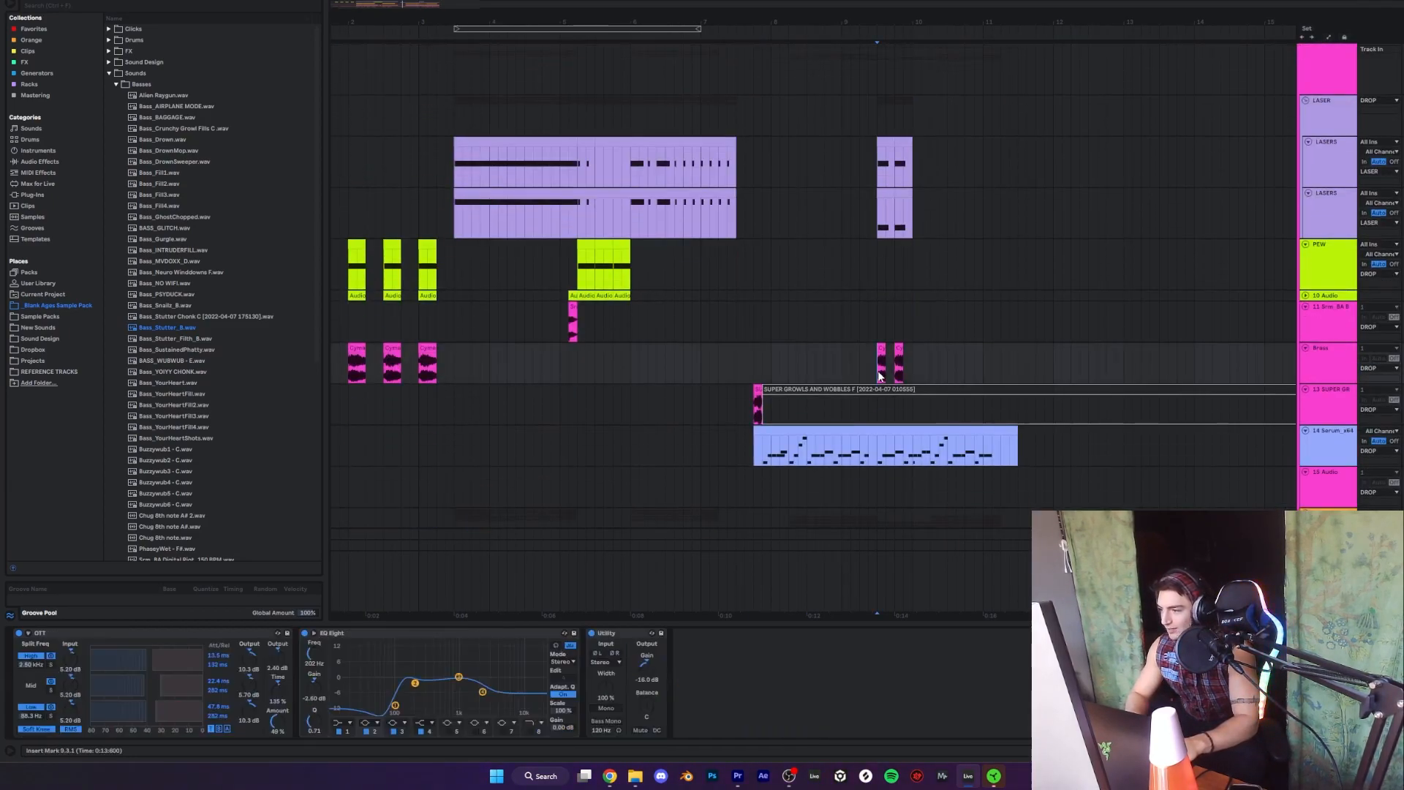
key("space")
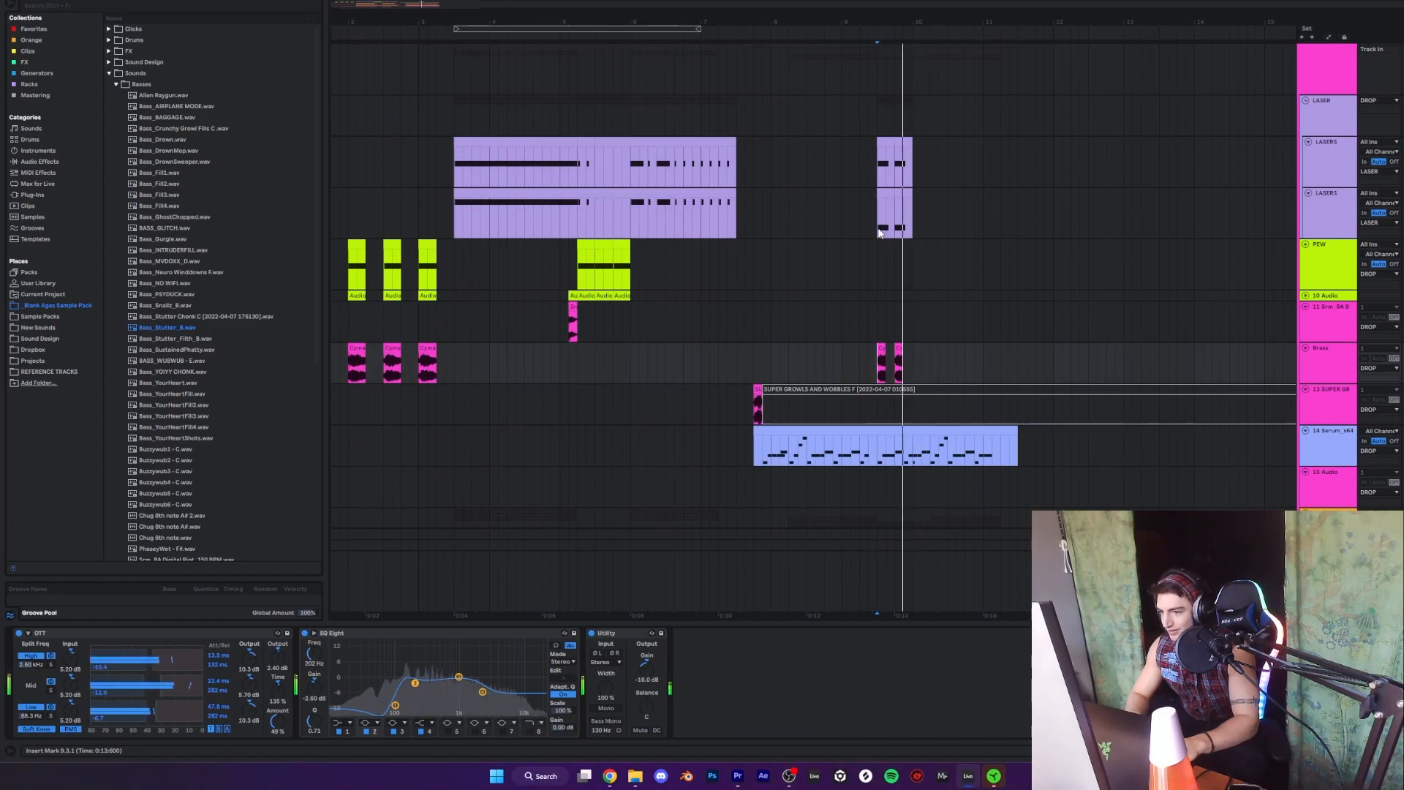
- Play the chopped Ray Volpe clips on track 23 from 1.1.1, and look over the drum and cymbal tracks below
scroll(857, 236, "down", 3)
scroll(859, 242, "down", 10)
scroll(417, 270, "up", 5)
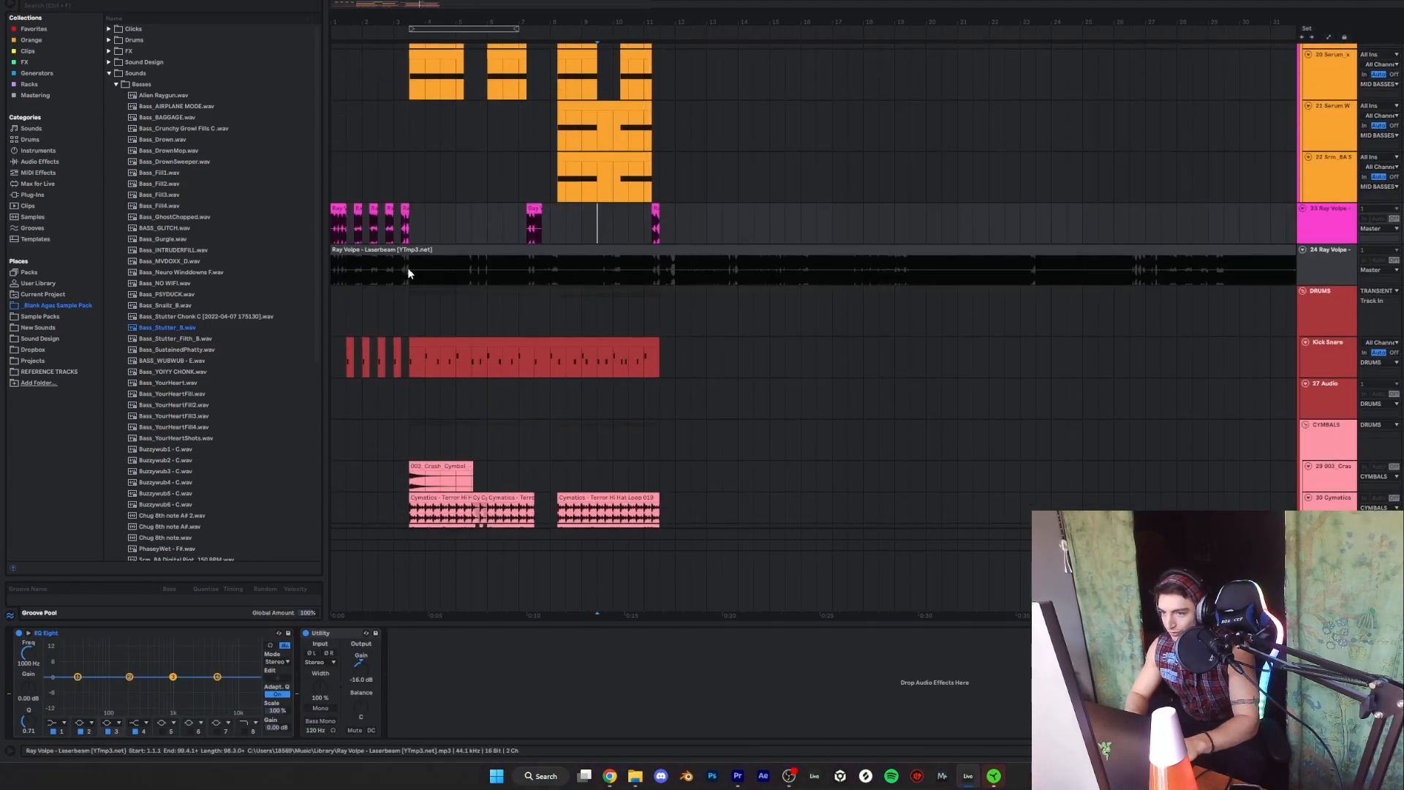
left_click(333, 231)
key("space")
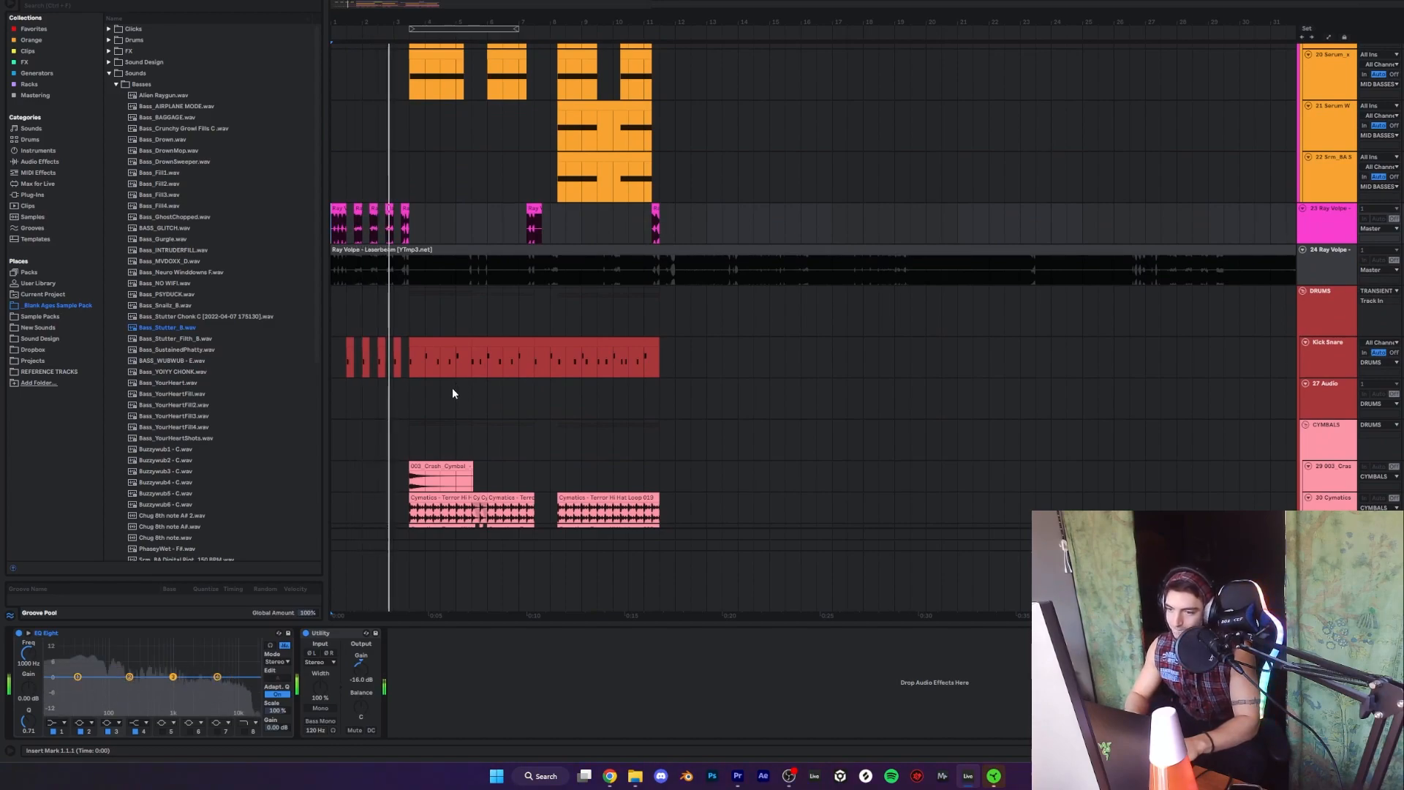
key("space")
scroll(474, 231, "down", 12)
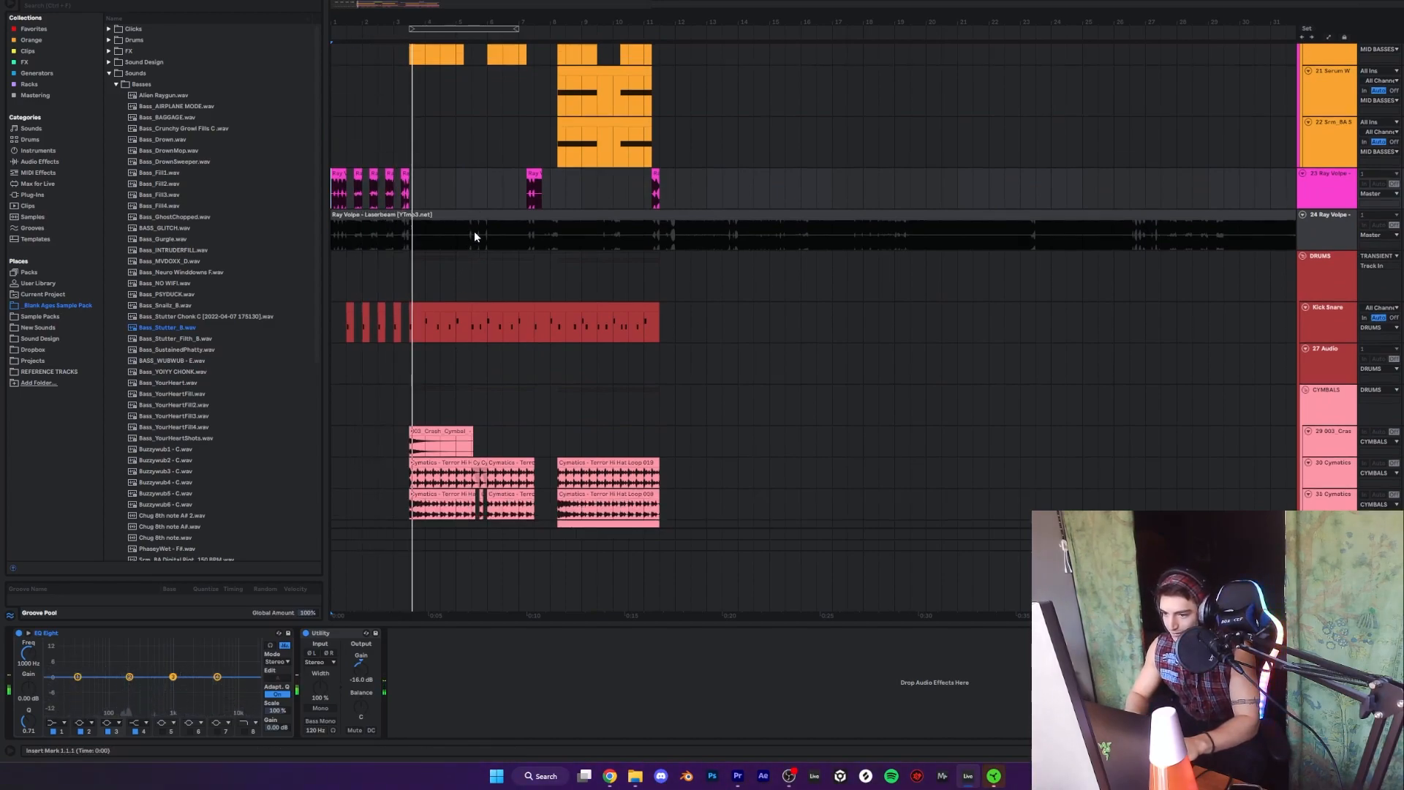
- Select the lower LASERS track to show its device chain, and return the playback start to 1.1.1
scroll(473, 499, "up", 10)
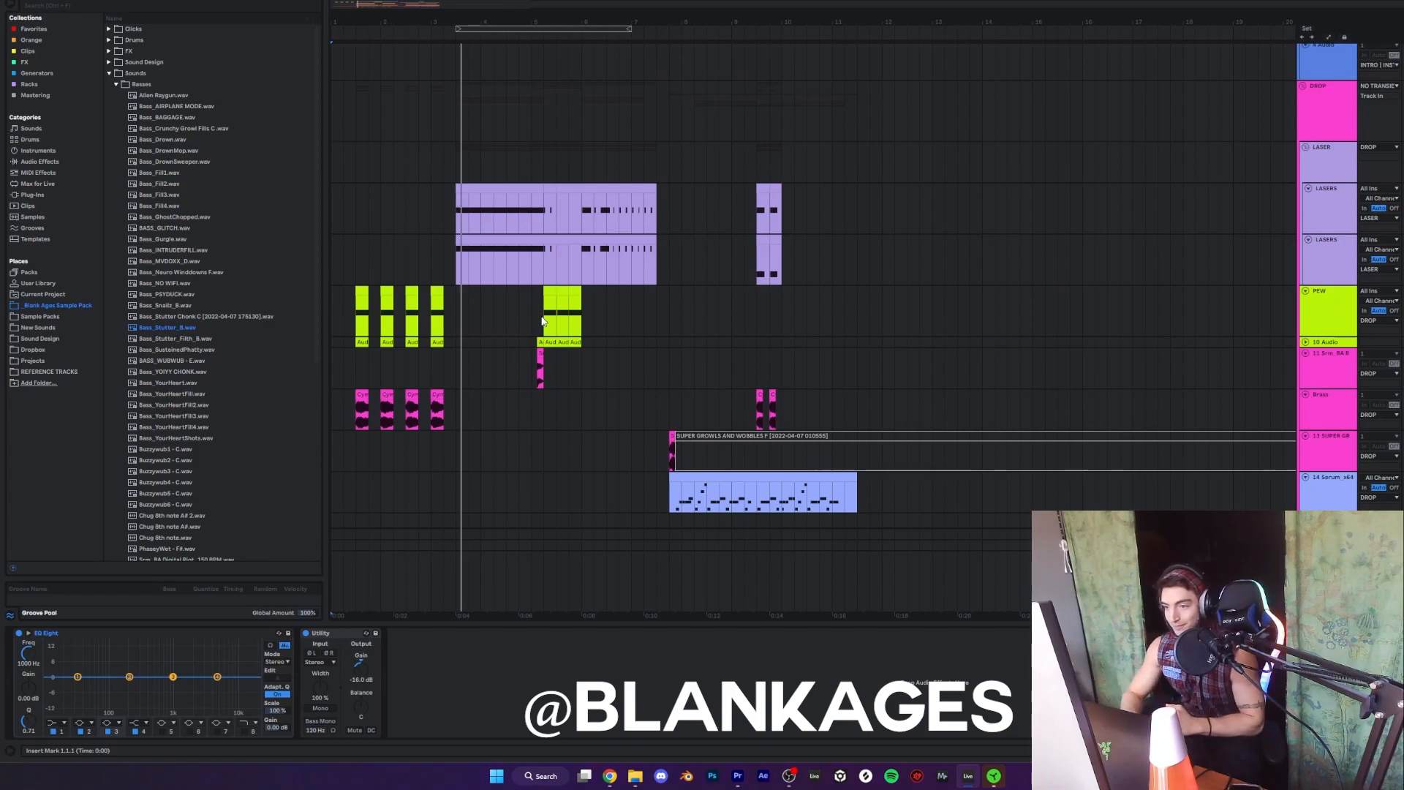
left_click(338, 261)
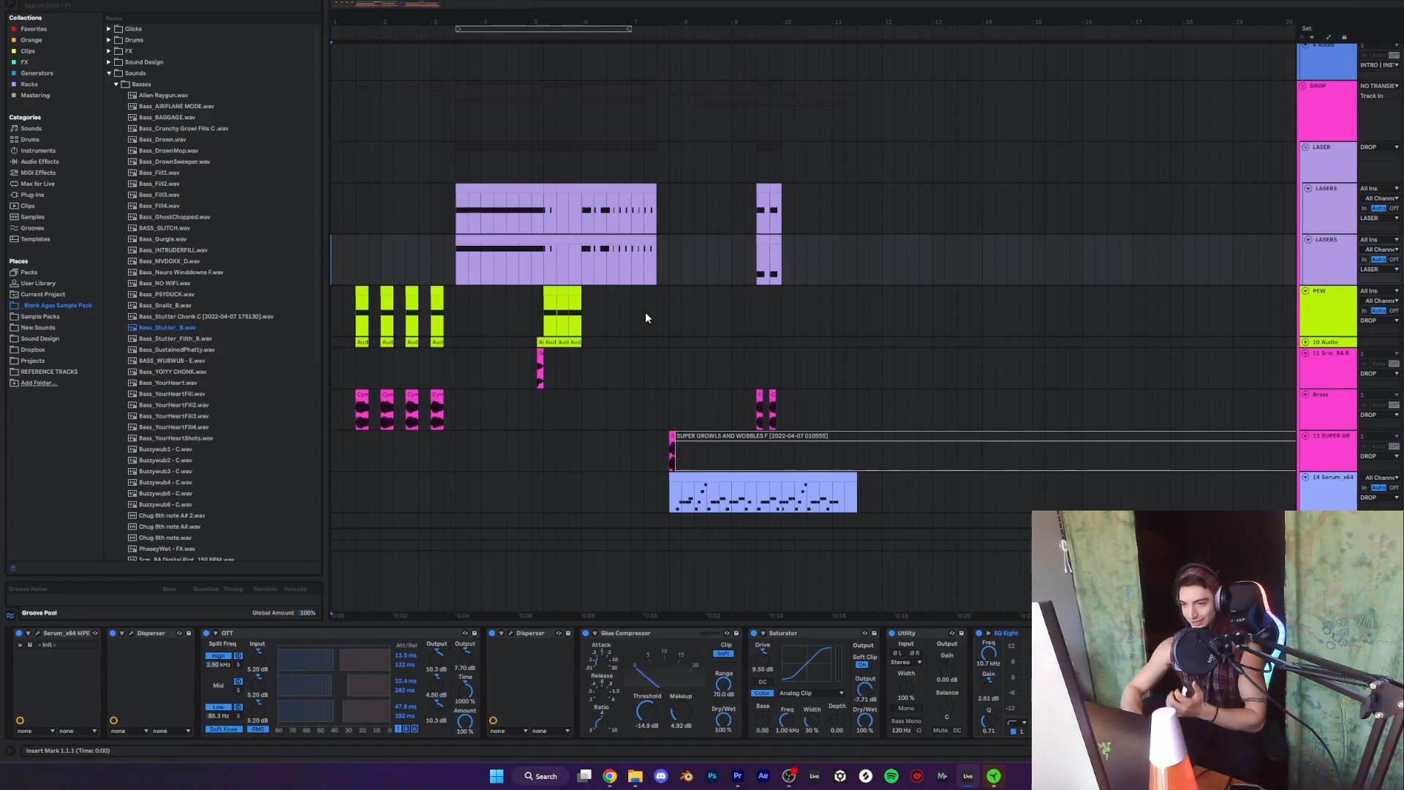
left_click(548, 266)
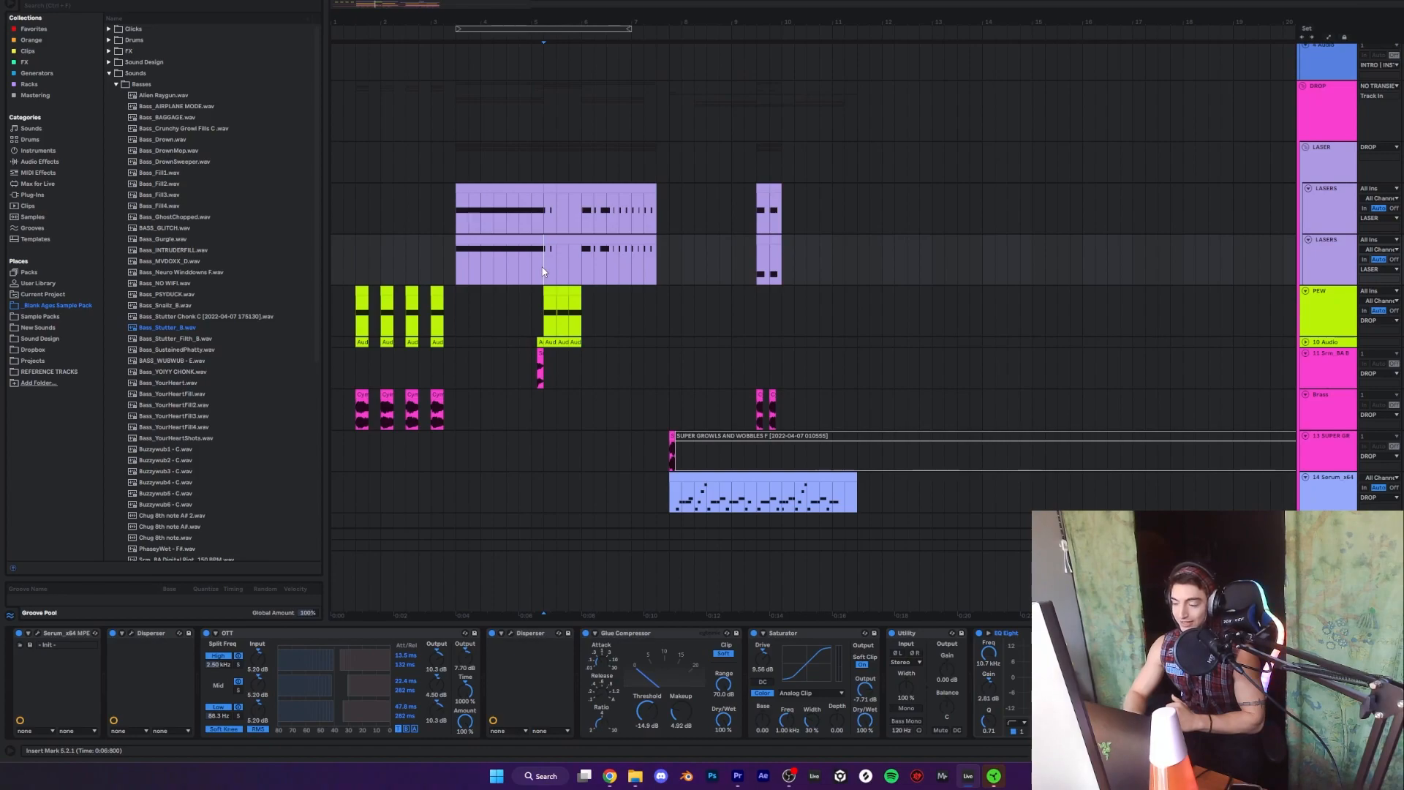
left_click(329, 263)
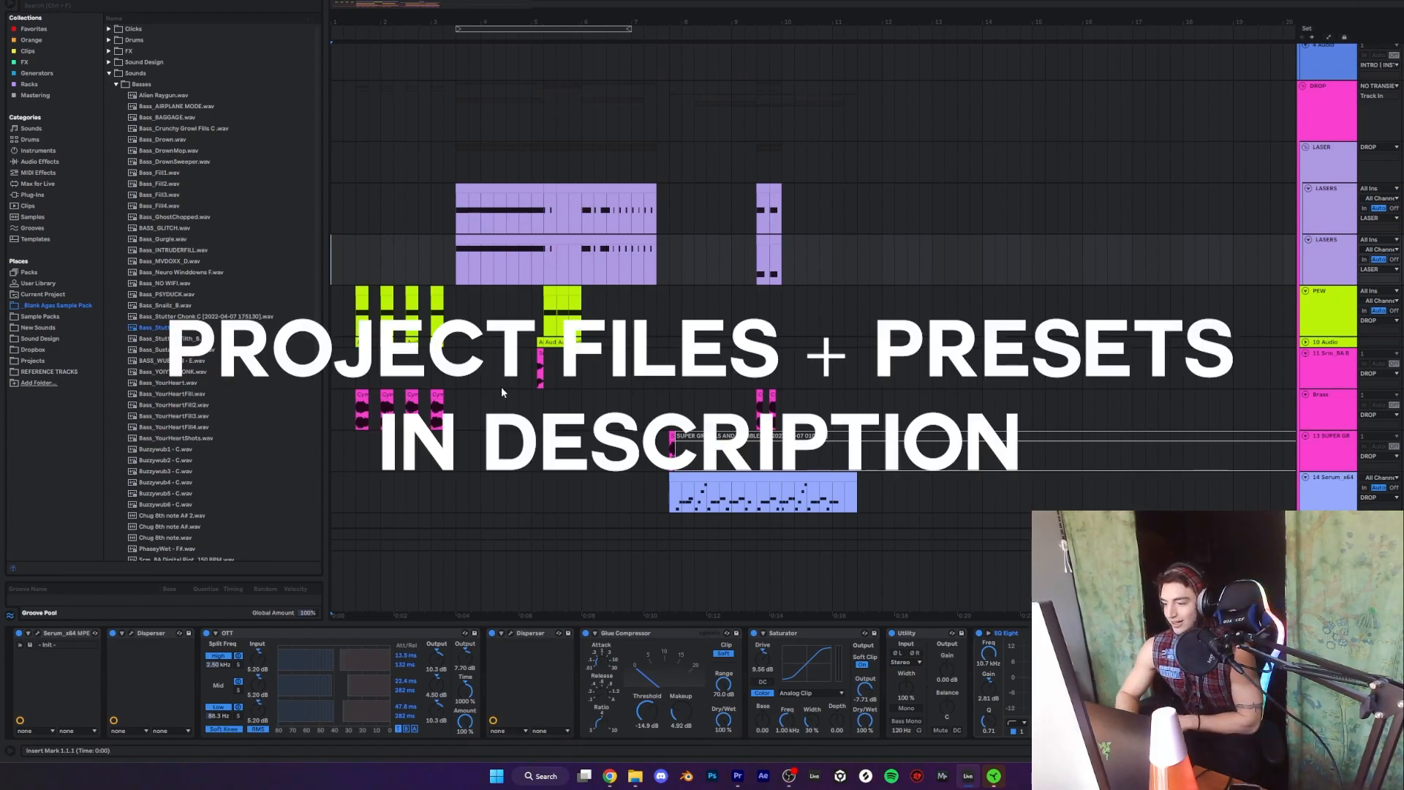
- Switch to the OBS Studio window
right_click(789, 771)
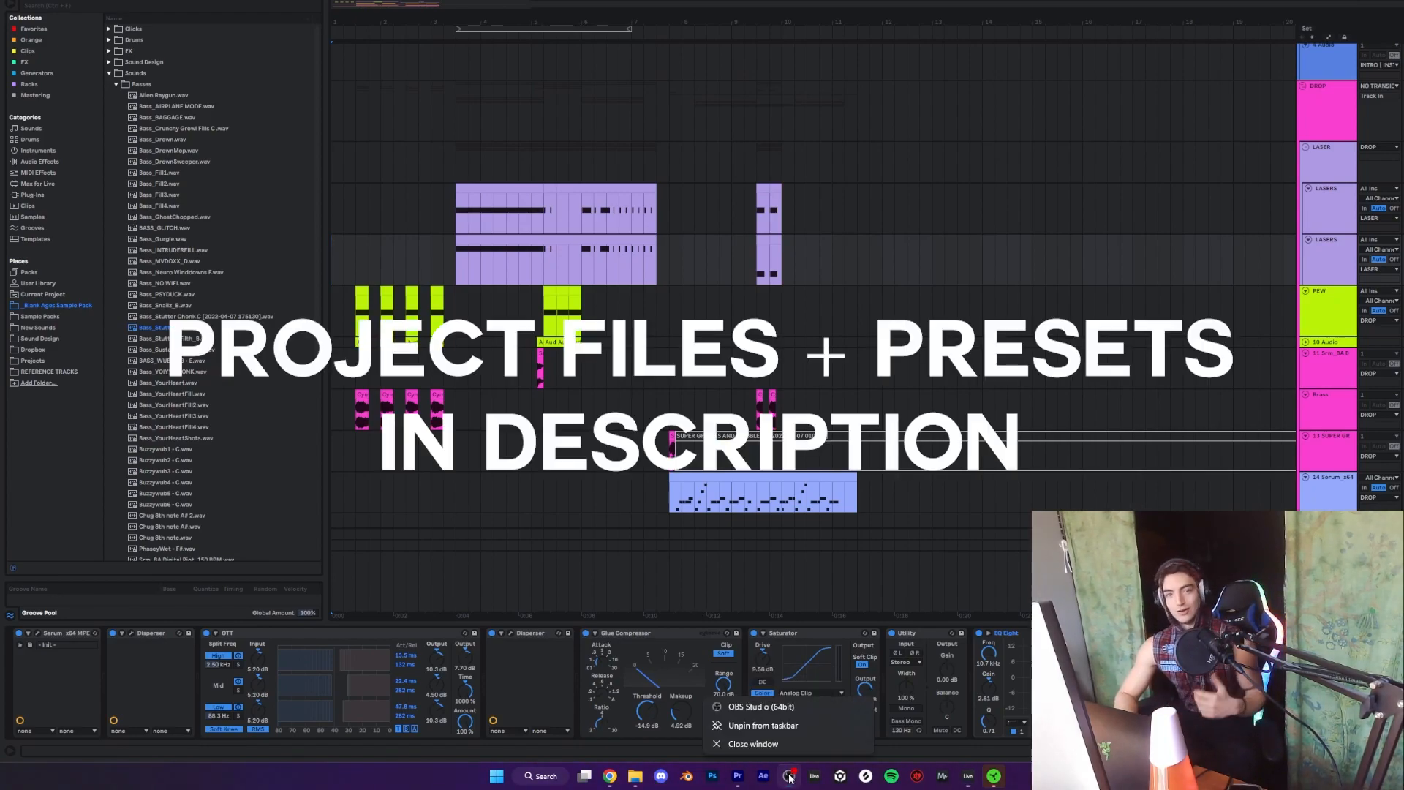
left_click(780, 705)
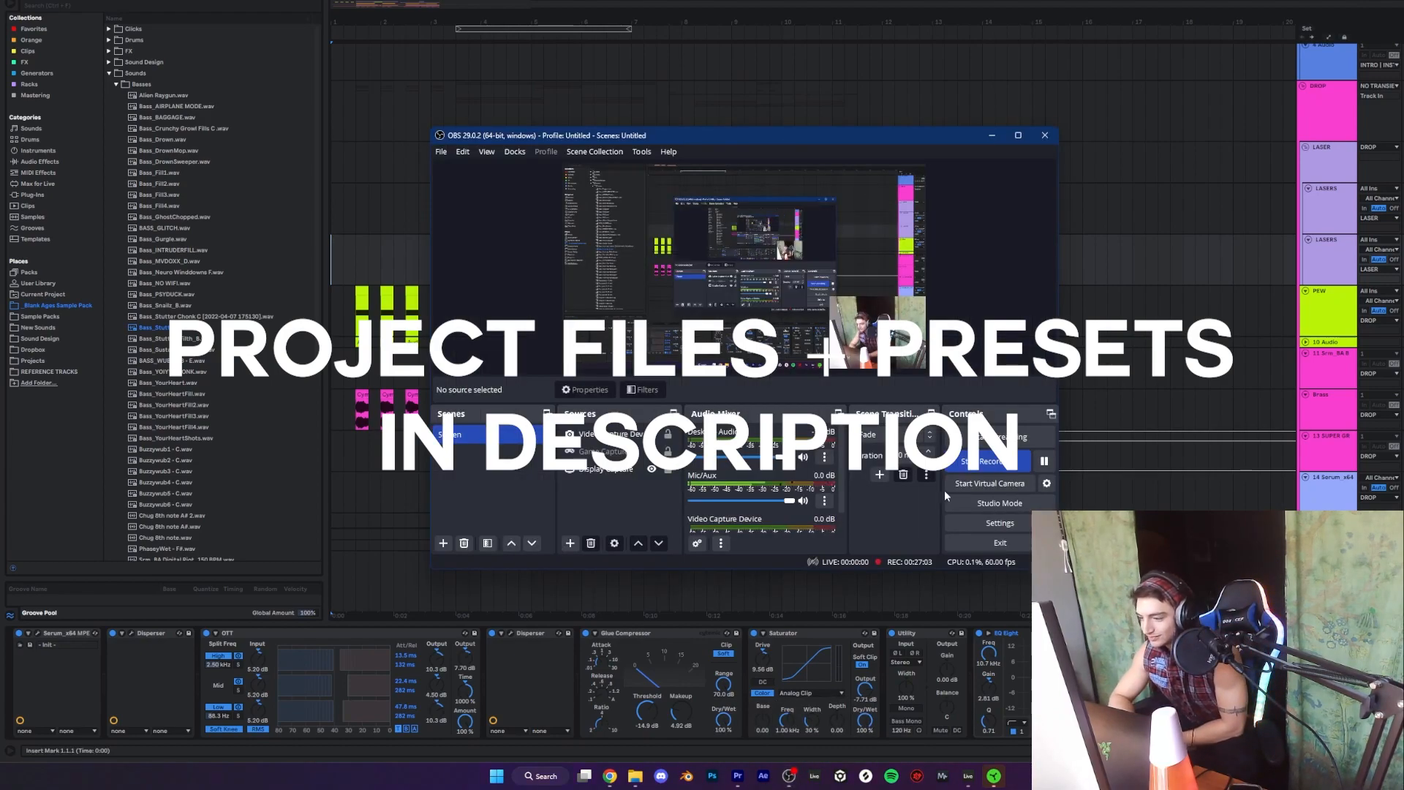